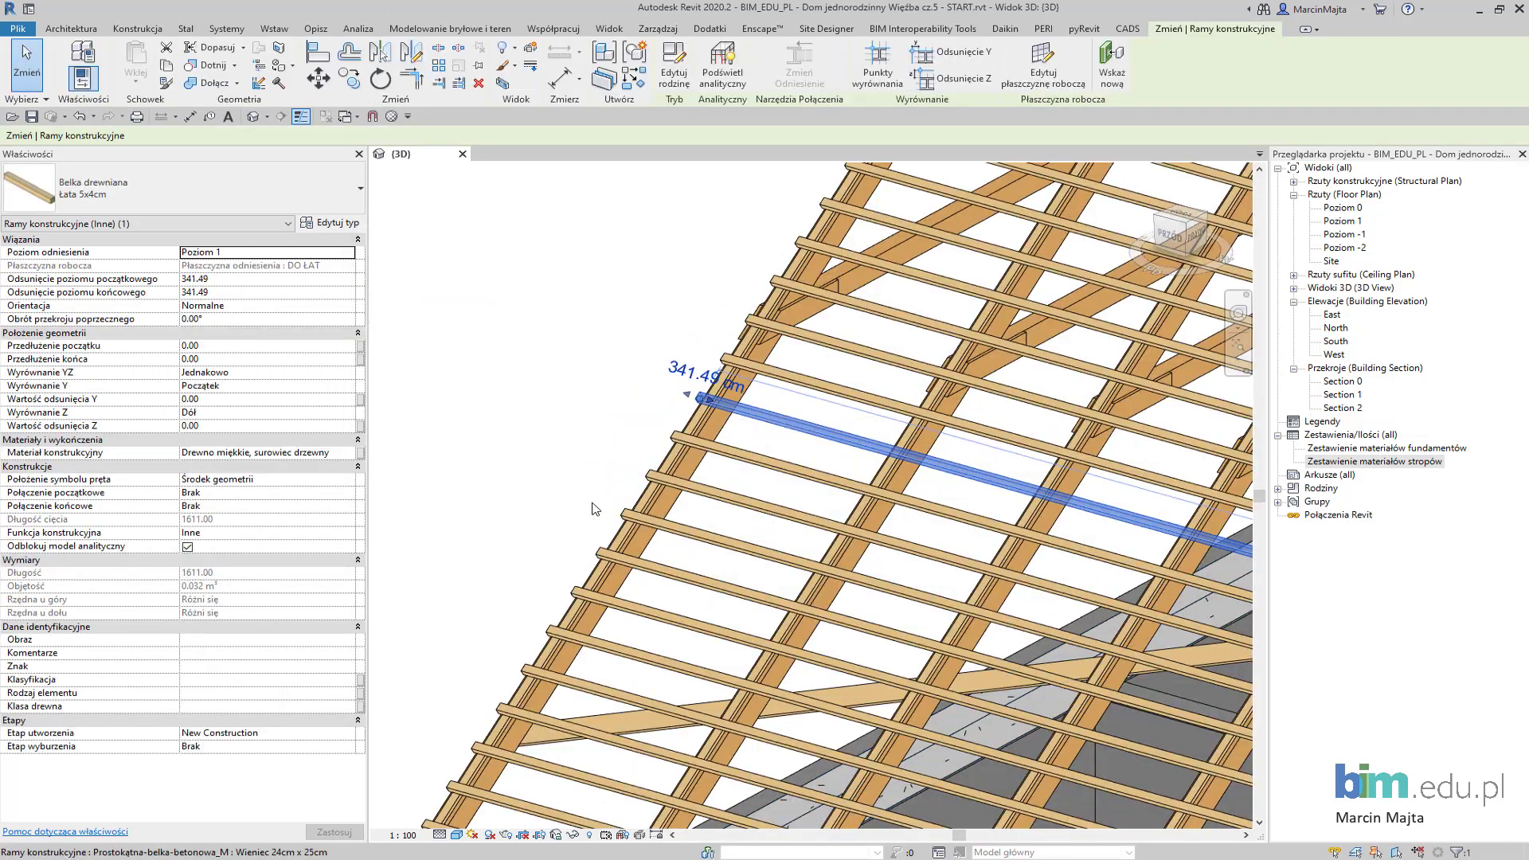
- Start a new Structural Framing material takeoff from Schedules/Quantities
{"action": "scroll", "coordinate": [853, 587], "scroll_direction": "down", "scroll_amount": 5}
{"action": "middle_click_drag", "start_coordinate": [853, 587], "coordinate": [853, 587], "text": "shift"}
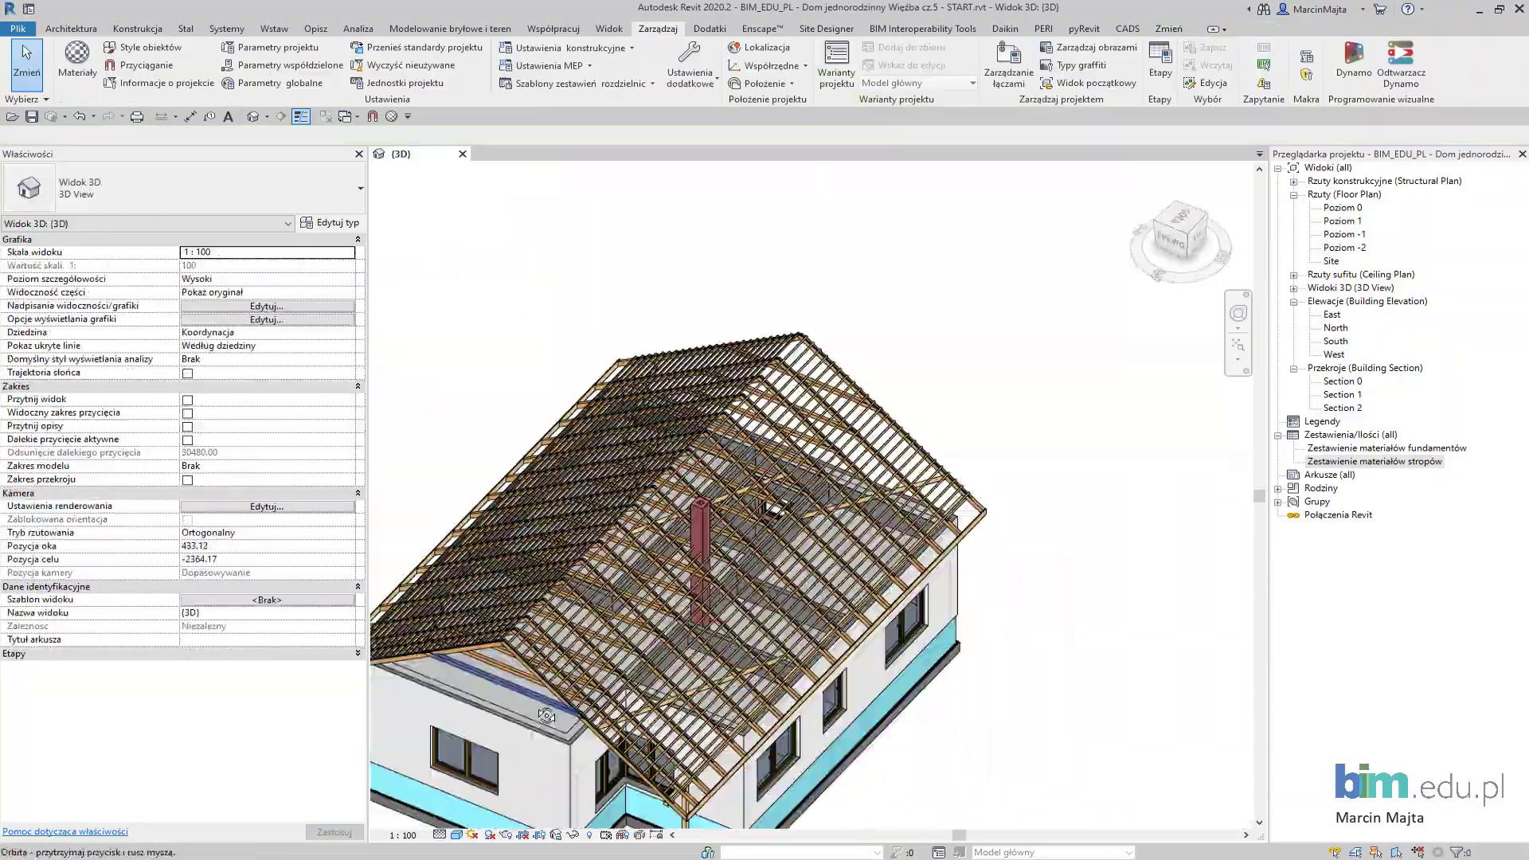
{"action": "scroll", "coordinate": [811, 535], "scroll_direction": "up", "scroll_amount": 5}
{"action": "scroll", "coordinate": [811, 535], "scroll_direction": "up", "scroll_amount": 4}
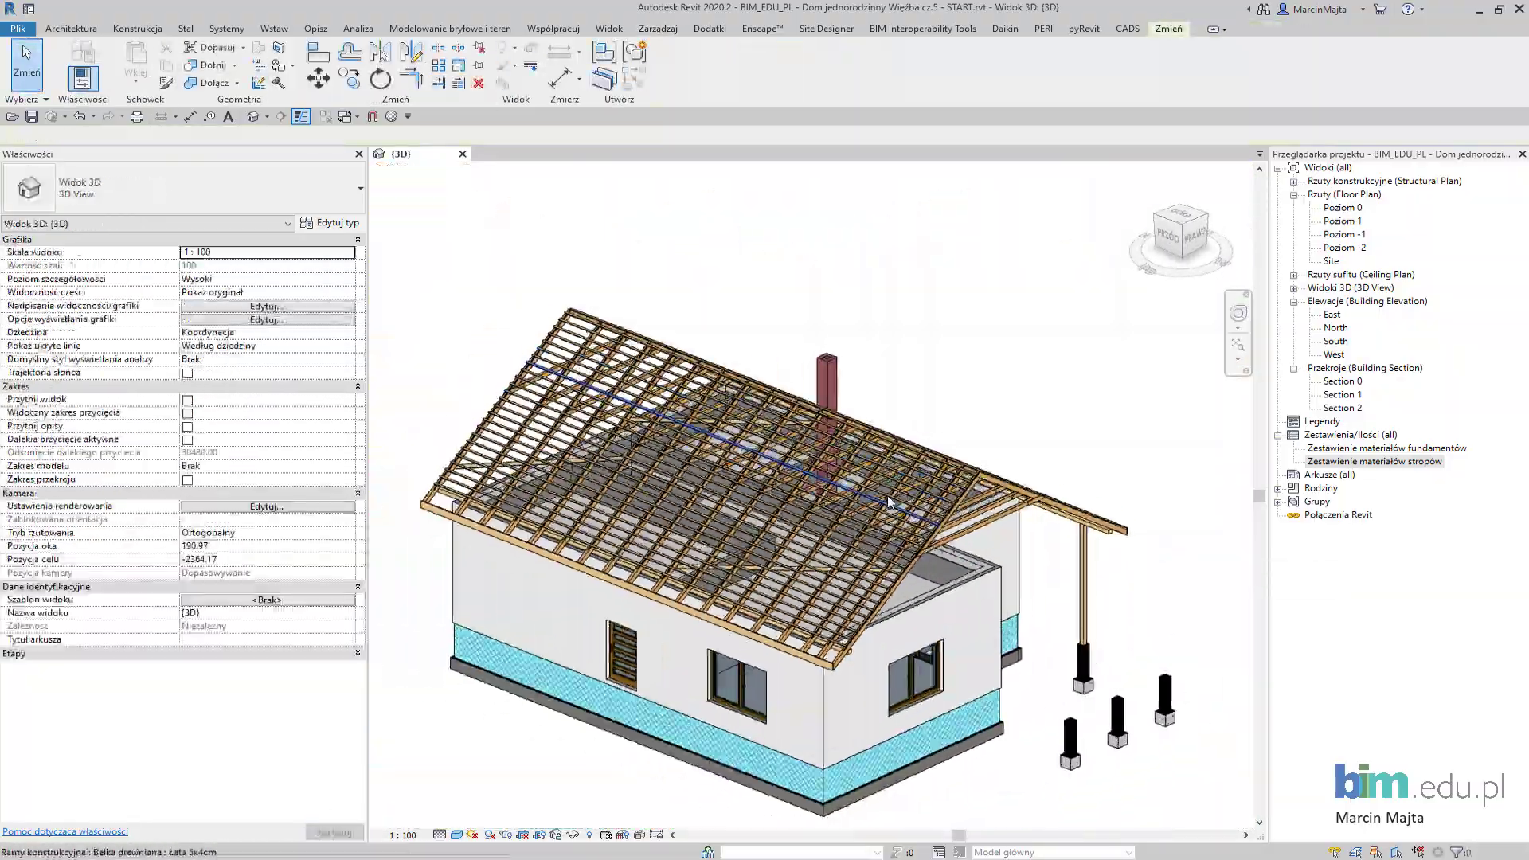
{"action": "right_click", "coordinate": [1304, 435]}
{"action": "left_click", "coordinate": [1362, 477]}
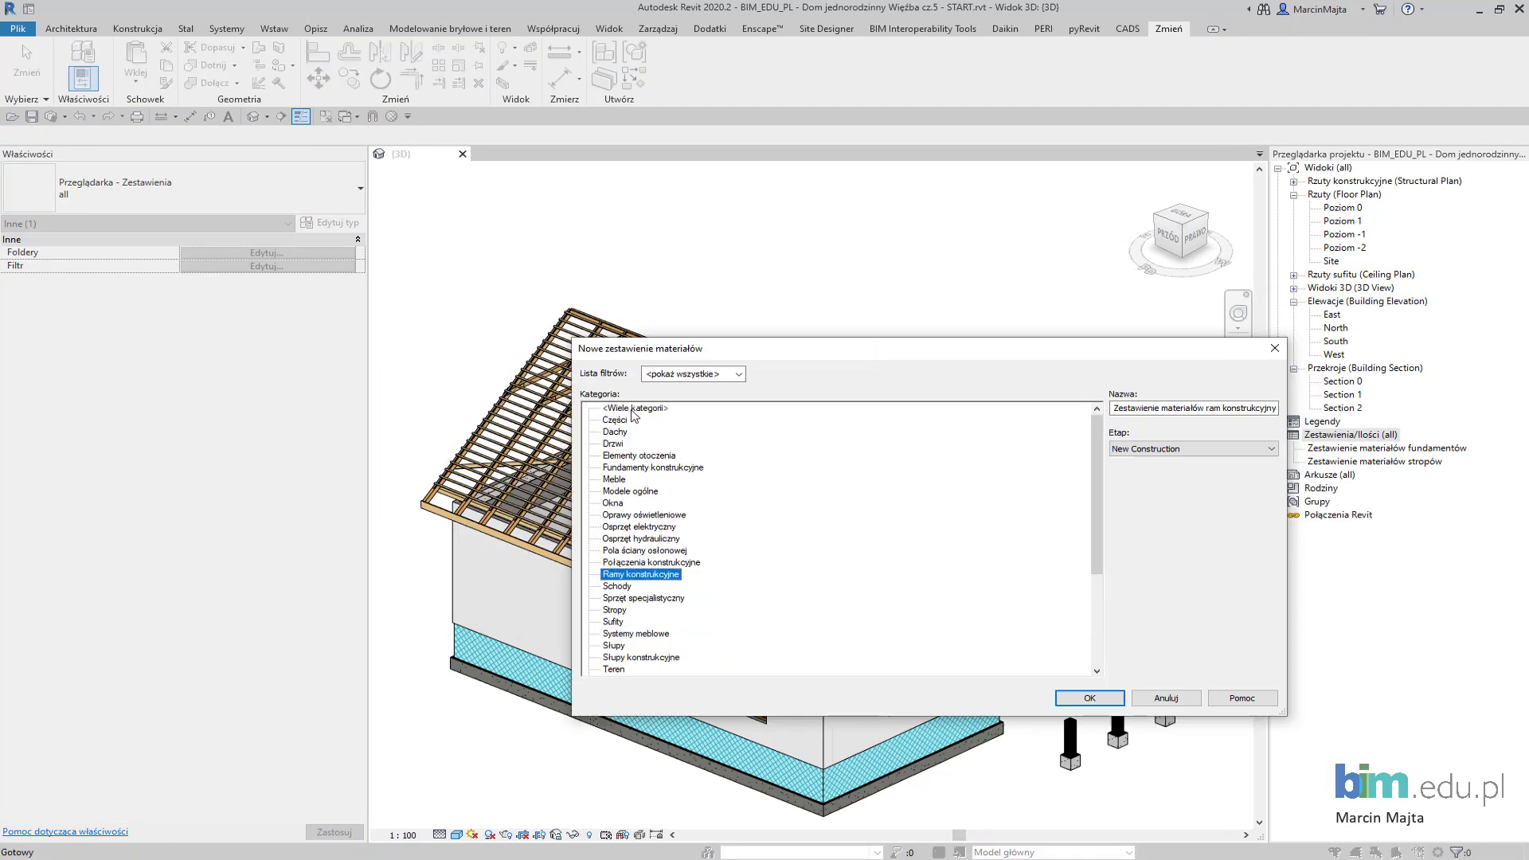
{"action": "left_click", "coordinate": [1075, 693]}
- Add the takeoff fields, sort by element type and total the volume column
{"action": "double_click", "coordinate": [399, 411]}
{"action": "scroll", "coordinate": [613, 510], "scroll_direction": "down", "scroll_amount": 10}
{"action": "double_click", "coordinate": [414, 642]}
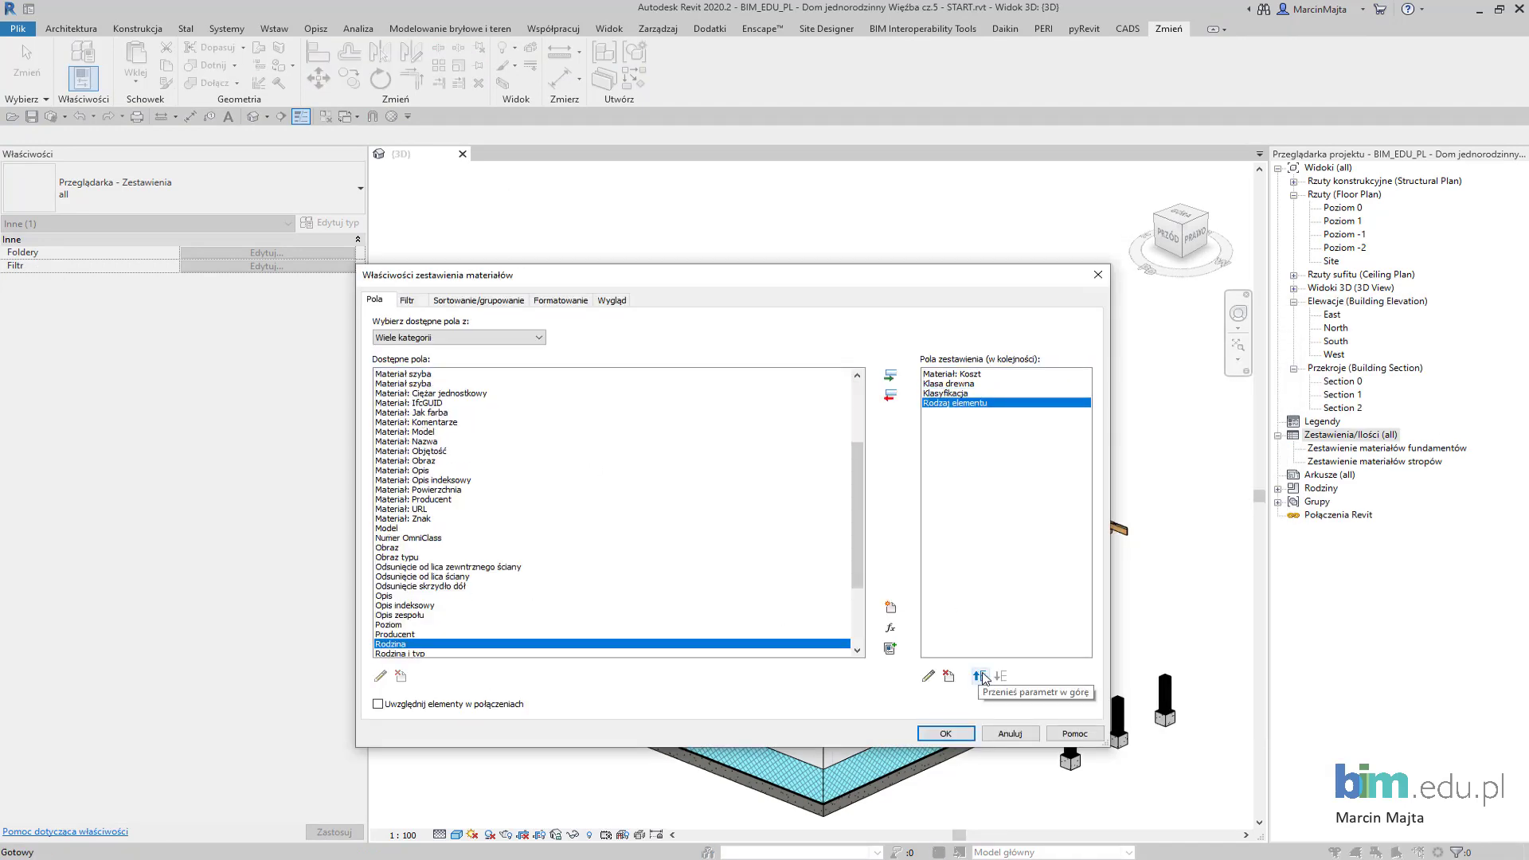
{"action": "left_click", "coordinate": [980, 676]}
{"action": "left_click", "coordinate": [407, 300]}
{"action": "left_click", "coordinate": [477, 300]}
{"action": "left_click", "coordinate": [536, 324]}
{"action": "left_click", "coordinate": [561, 301]}
{"action": "left_click", "coordinate": [414, 362]}
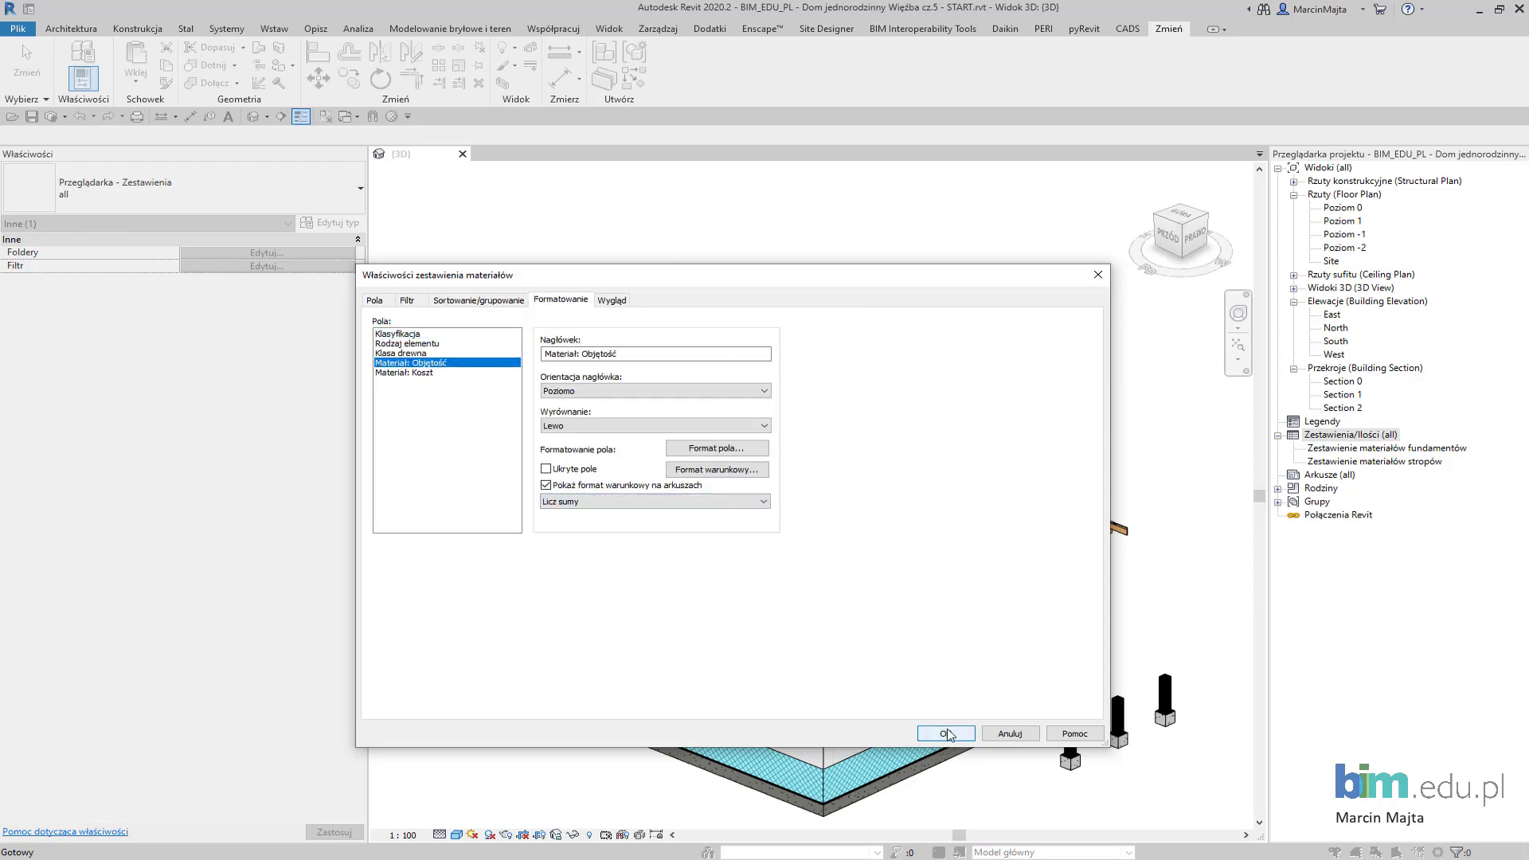
{"action": "left_click", "coordinate": [945, 733]}
- Collapse the takeoff to one row per element type and enter a cost of 250
{"action": "left_click", "coordinate": [306, 347]}
{"action": "left_click", "coordinate": [385, 700]}
{"action": "left_click", "coordinate": [966, 733]}
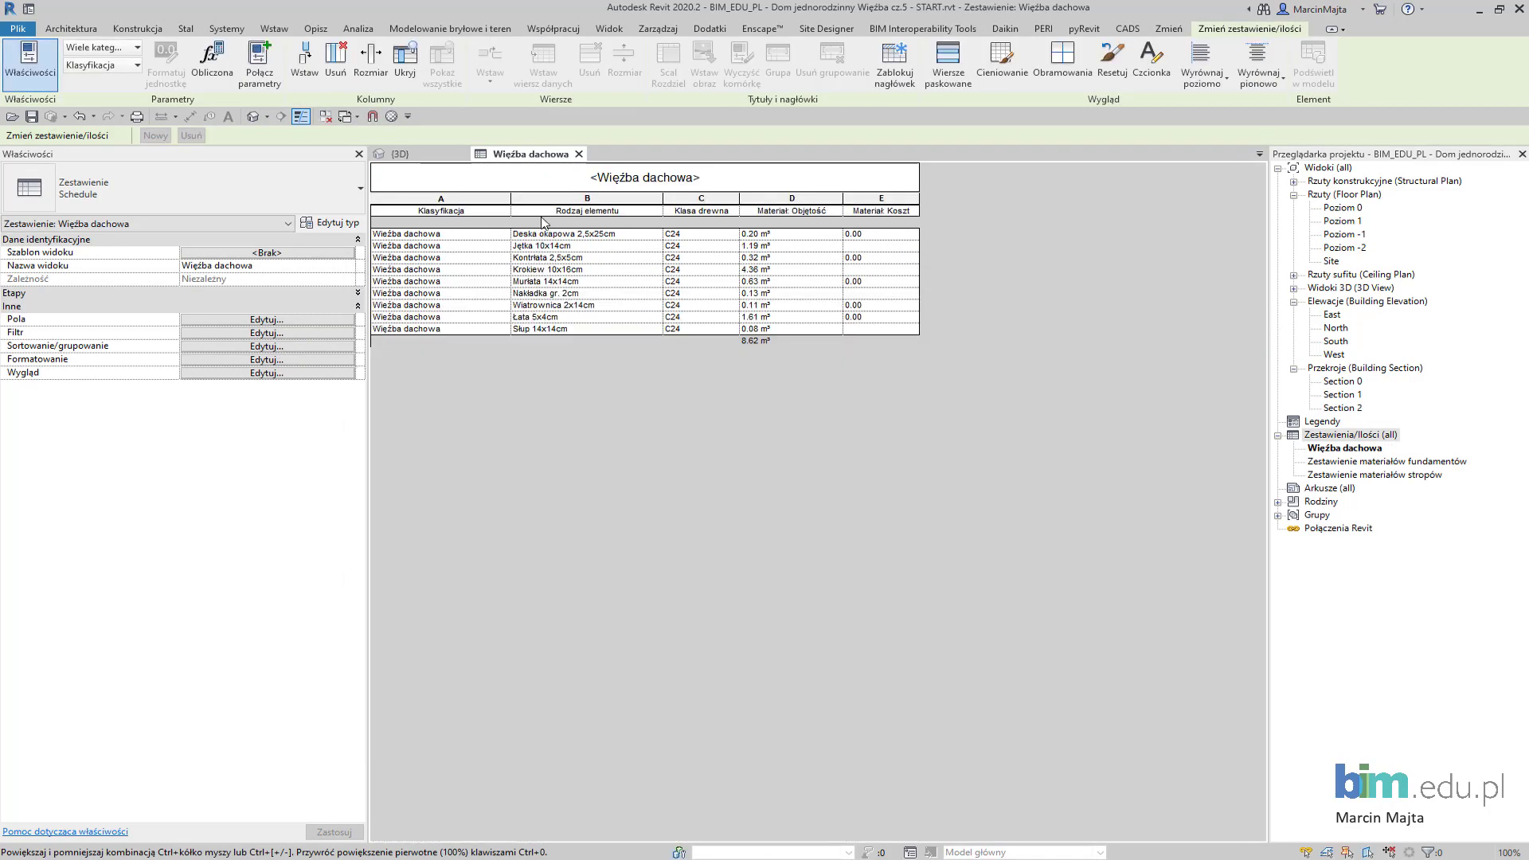
{"action": "left_click", "coordinate": [876, 235]}
{"action": "type", "text": "250"}
{"action": "key", "text": "Return"}
{"action": "key", "text": "Return"}
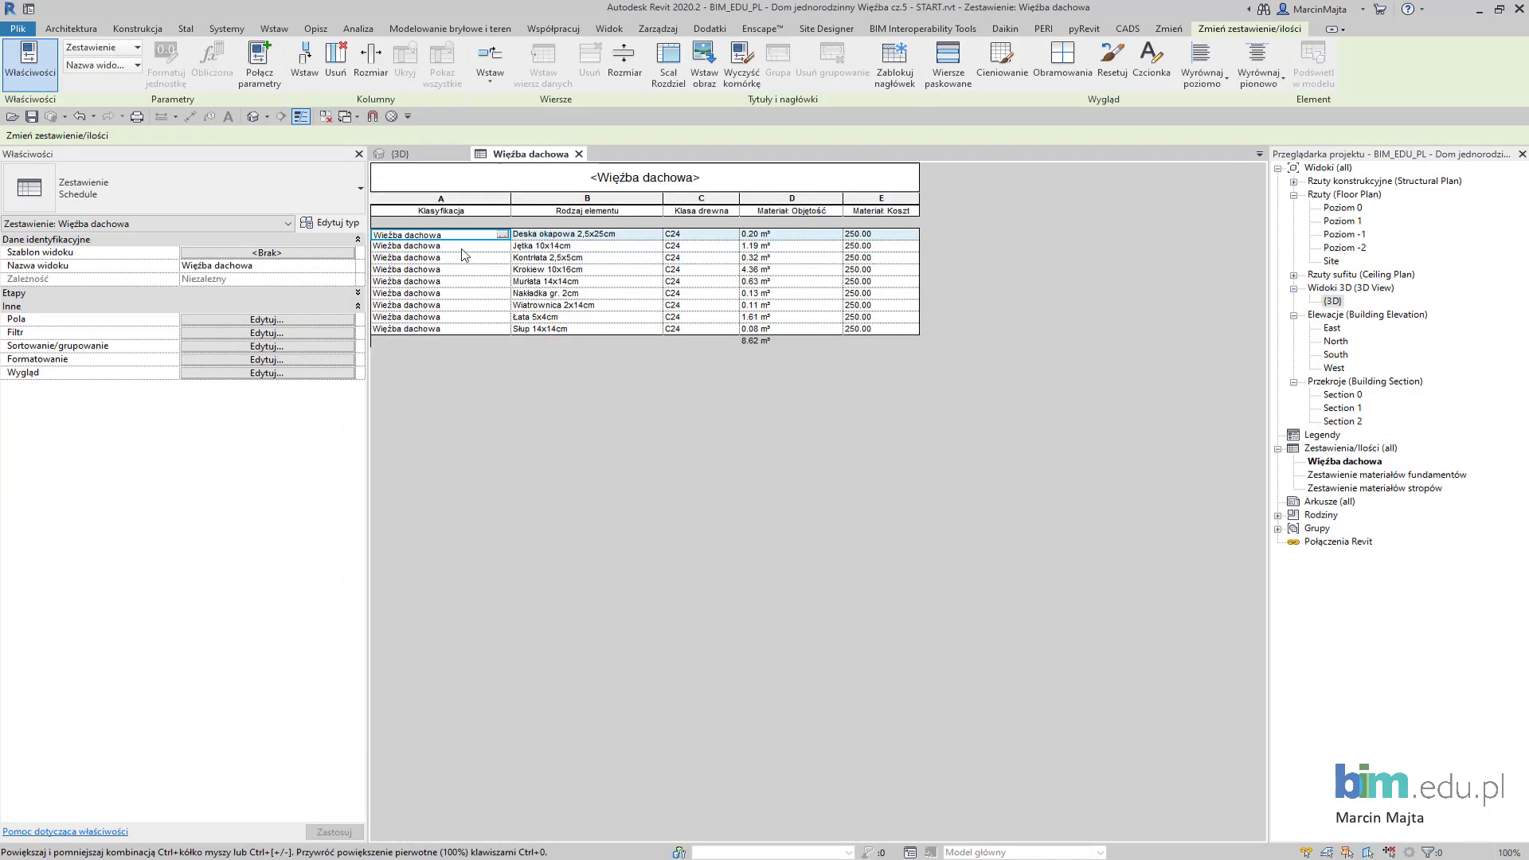
{"action": "left_click", "coordinate": [494, 271]}
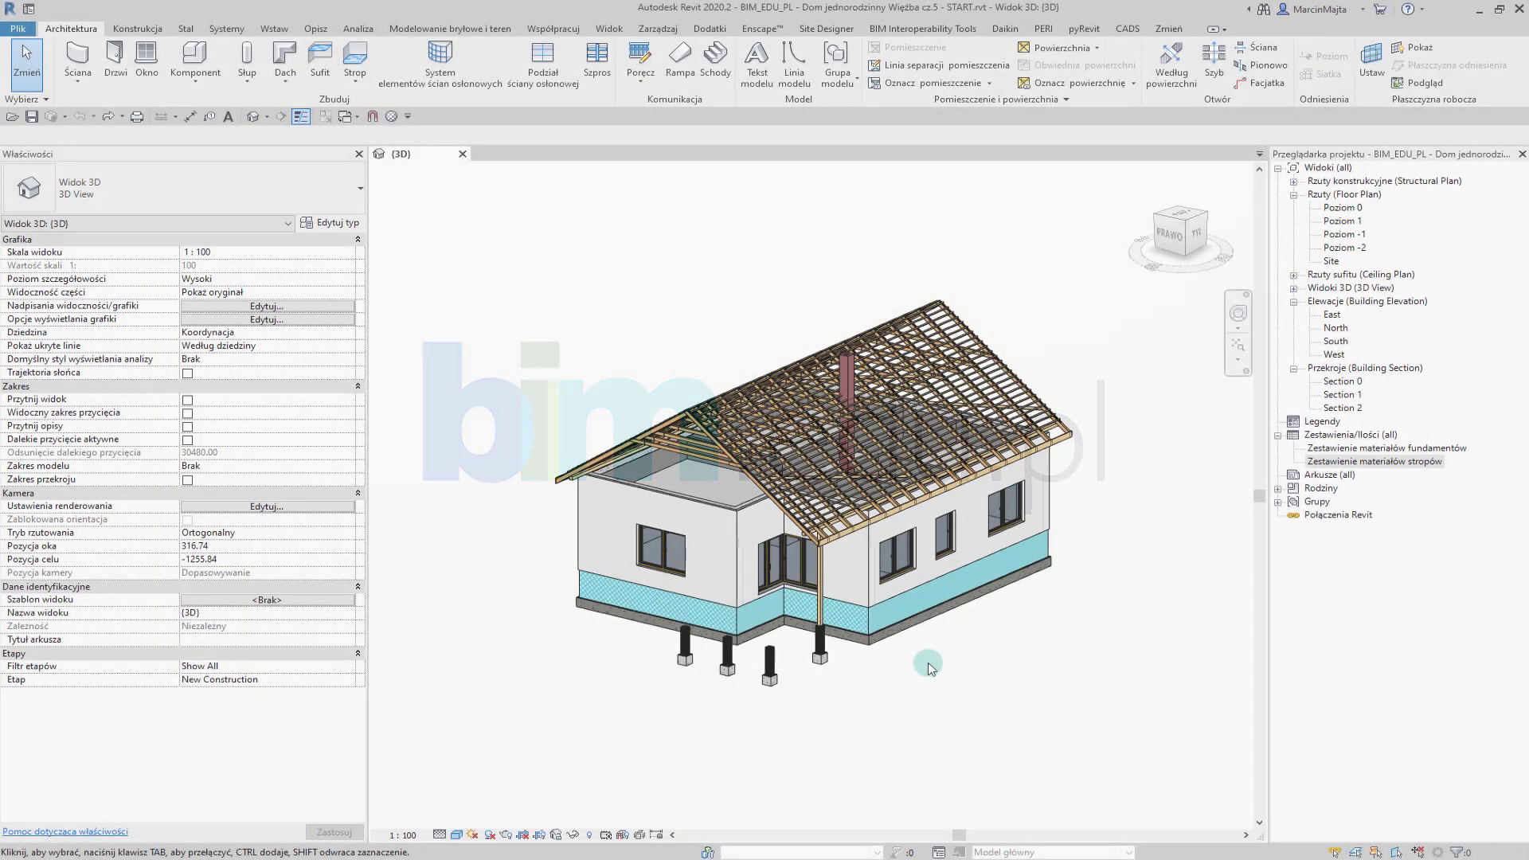
- Window-select the house, filter to Model Groups only, and ungroup the 17 Wiązar trusses
{"action": "mouse_move", "coordinate": [910, 663]}
{"action": "middle_mouse_down", "text": "shift"}
{"action": "mouse_move", "coordinate": [959, 705]}
{"action": "mouse_move", "coordinate": [923, 707]}
{"action": "middle_mouse_up", "text": "shift"}
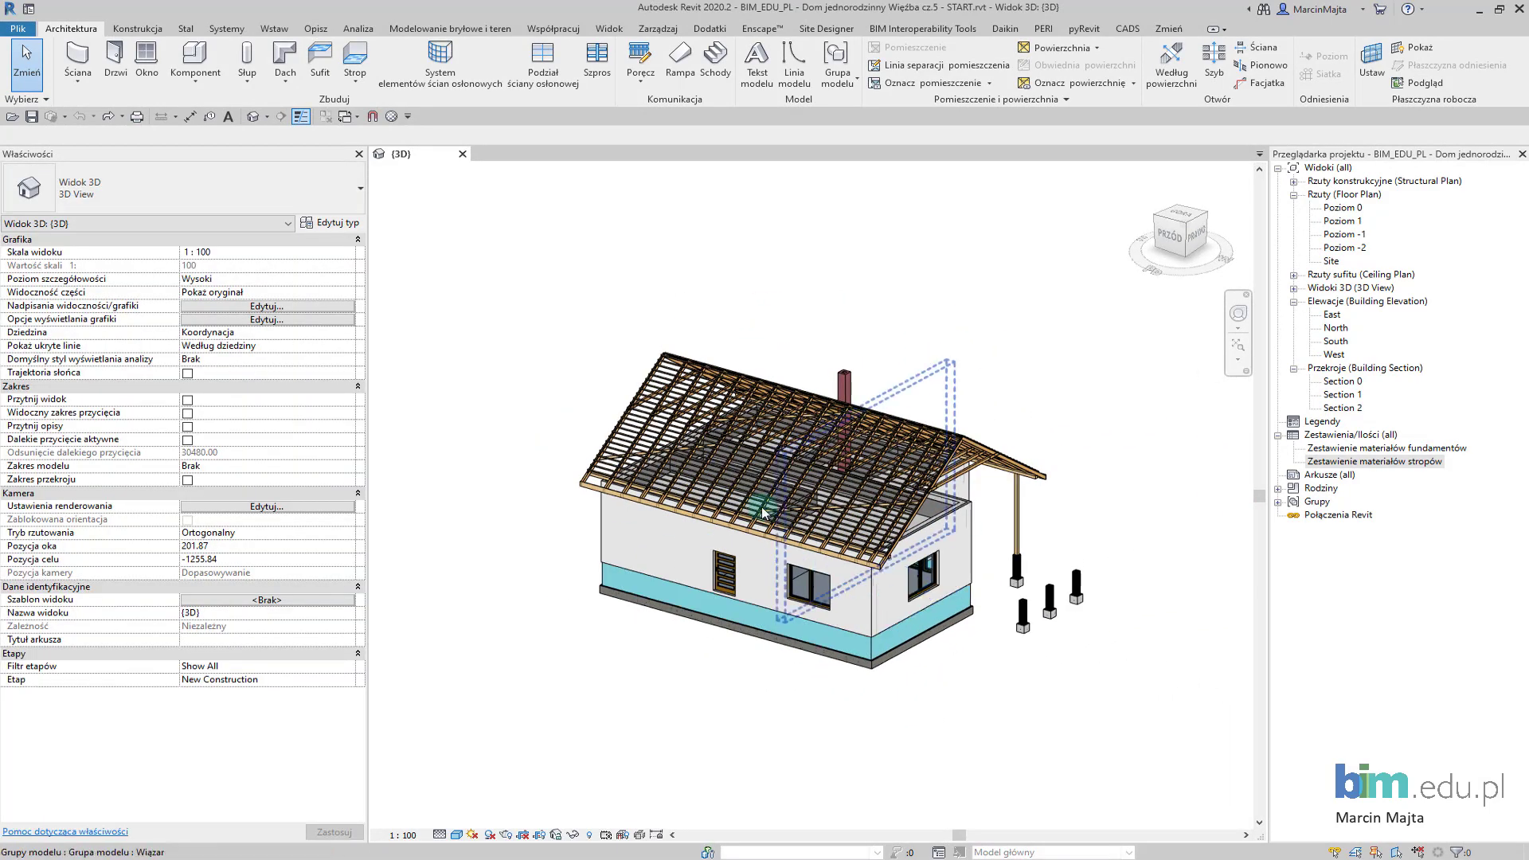
{"action": "left_click_drag", "start_coordinate": [522, 272], "coordinate": [1114, 685]}
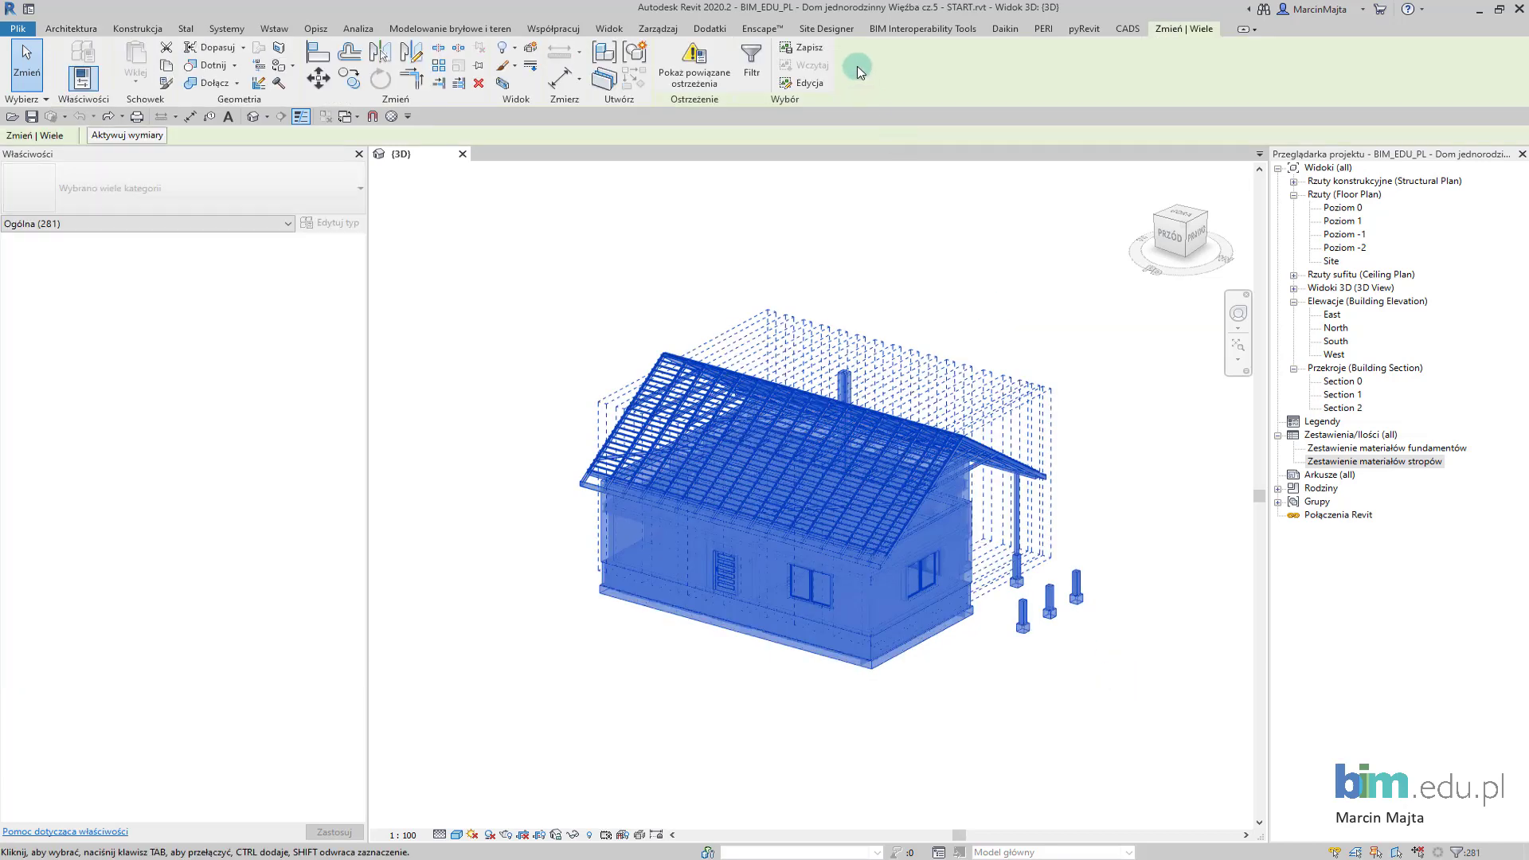
{"action": "left_click", "coordinate": [752, 73]}
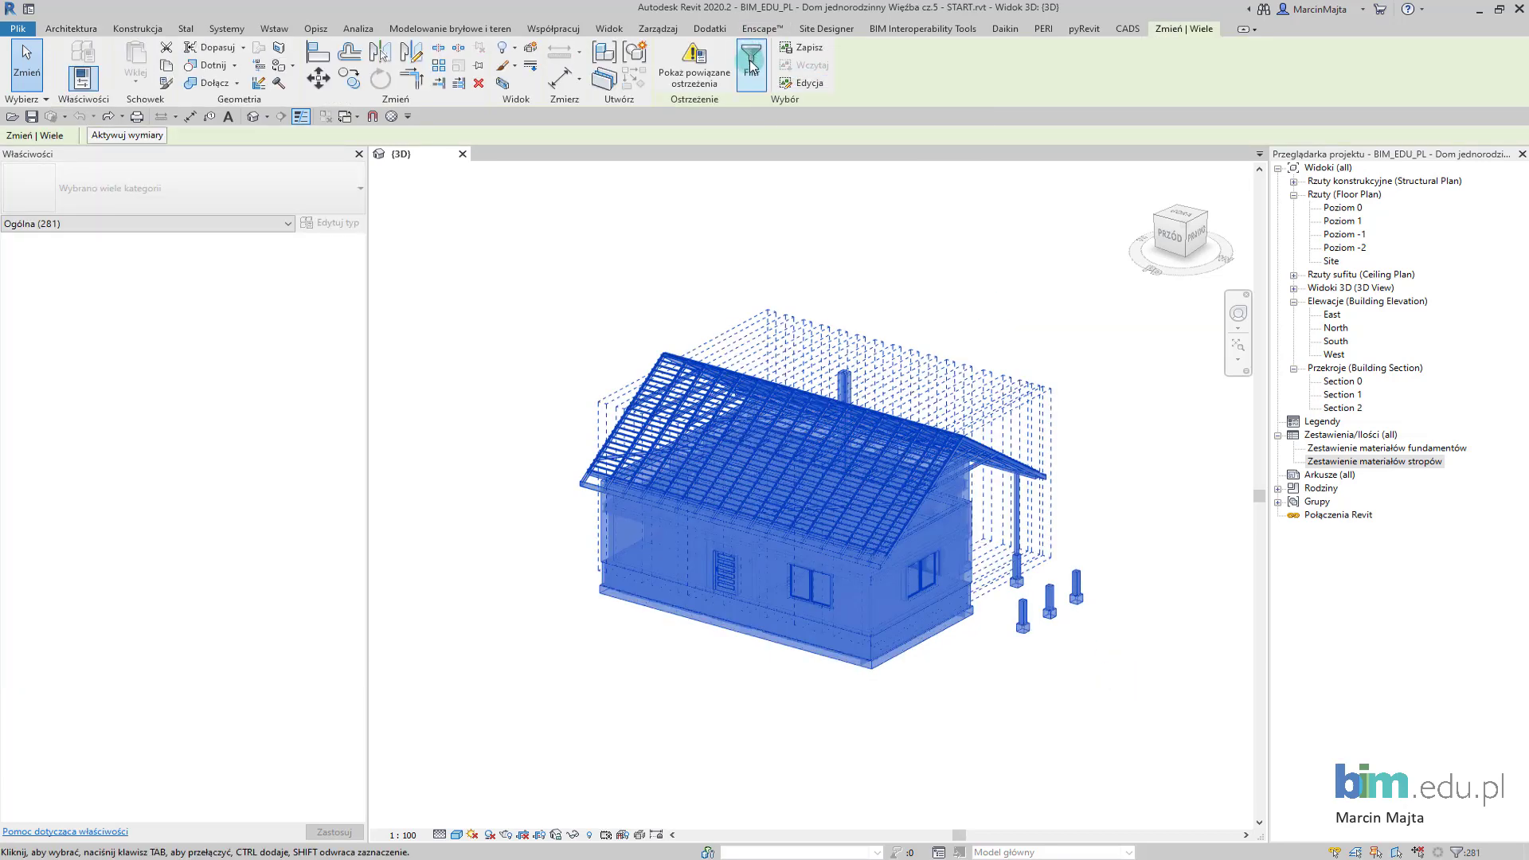
{"action": "left_click", "coordinate": [1003, 451]}
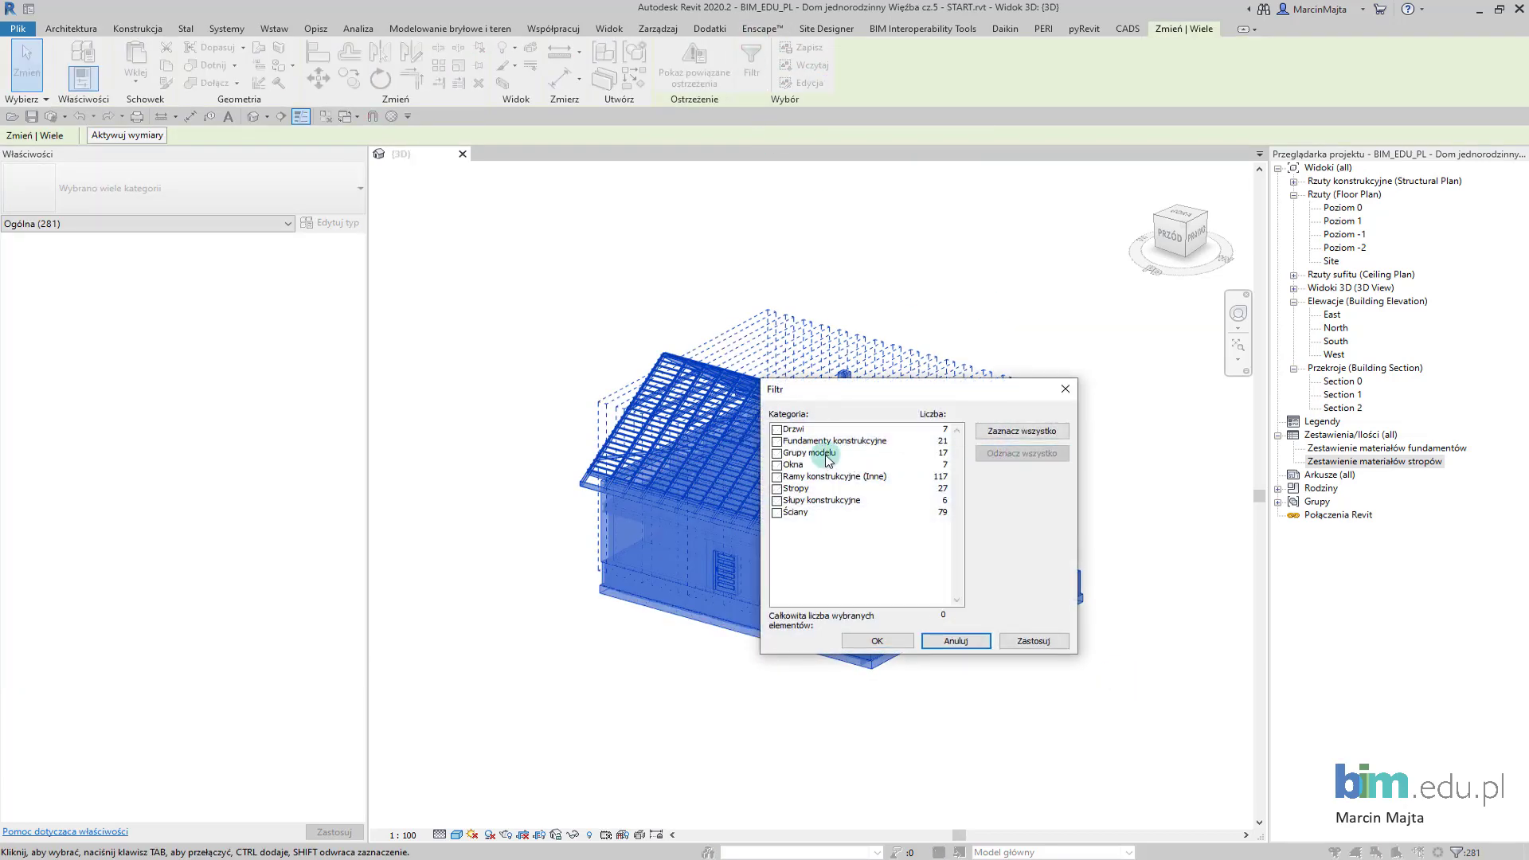
{"action": "left_click", "coordinate": [776, 453]}
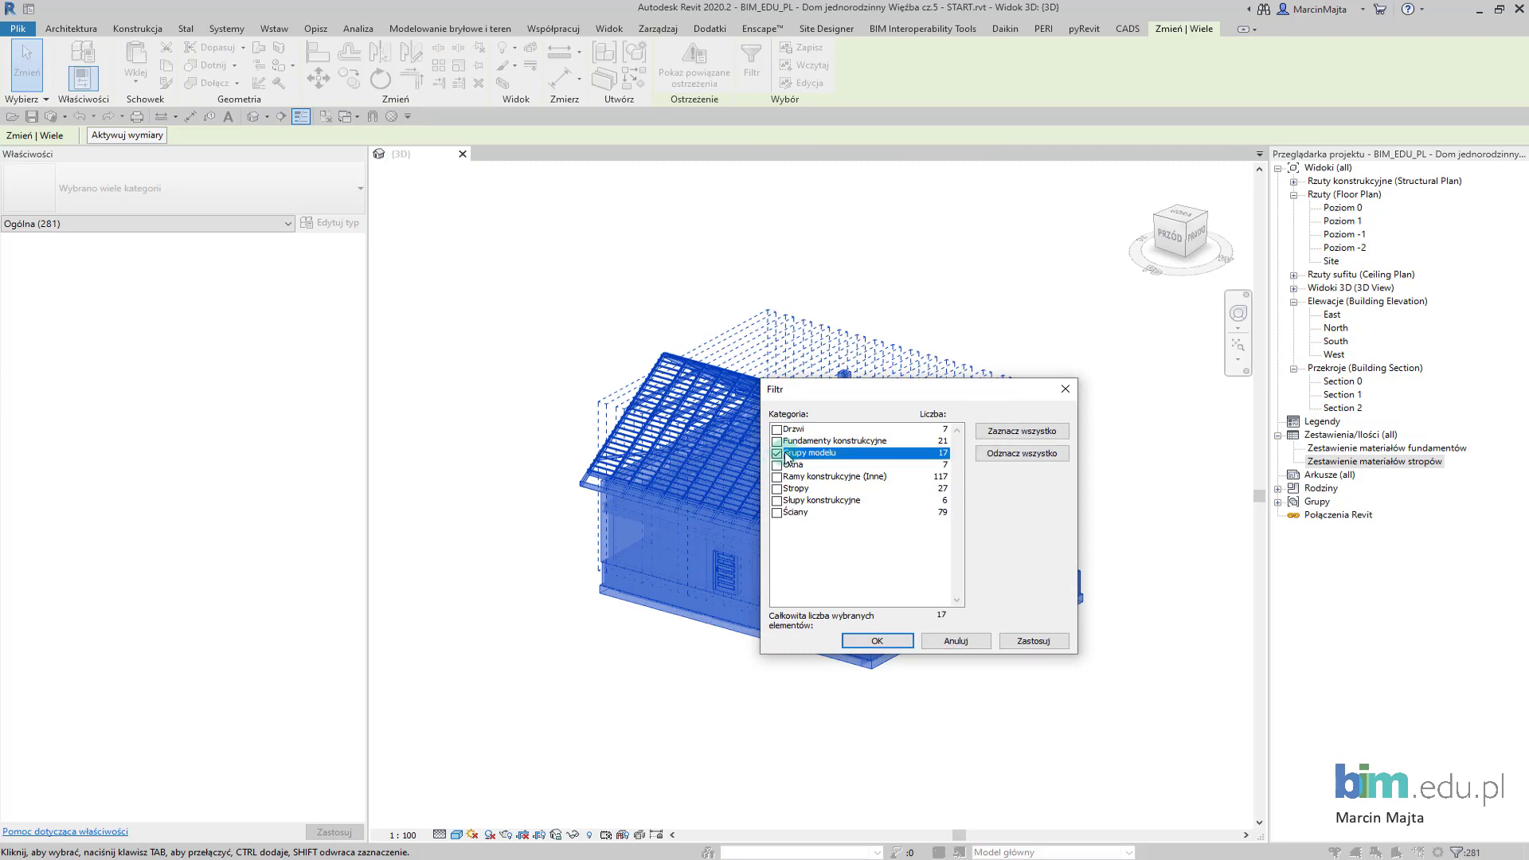
{"action": "left_click", "coordinate": [1027, 648]}
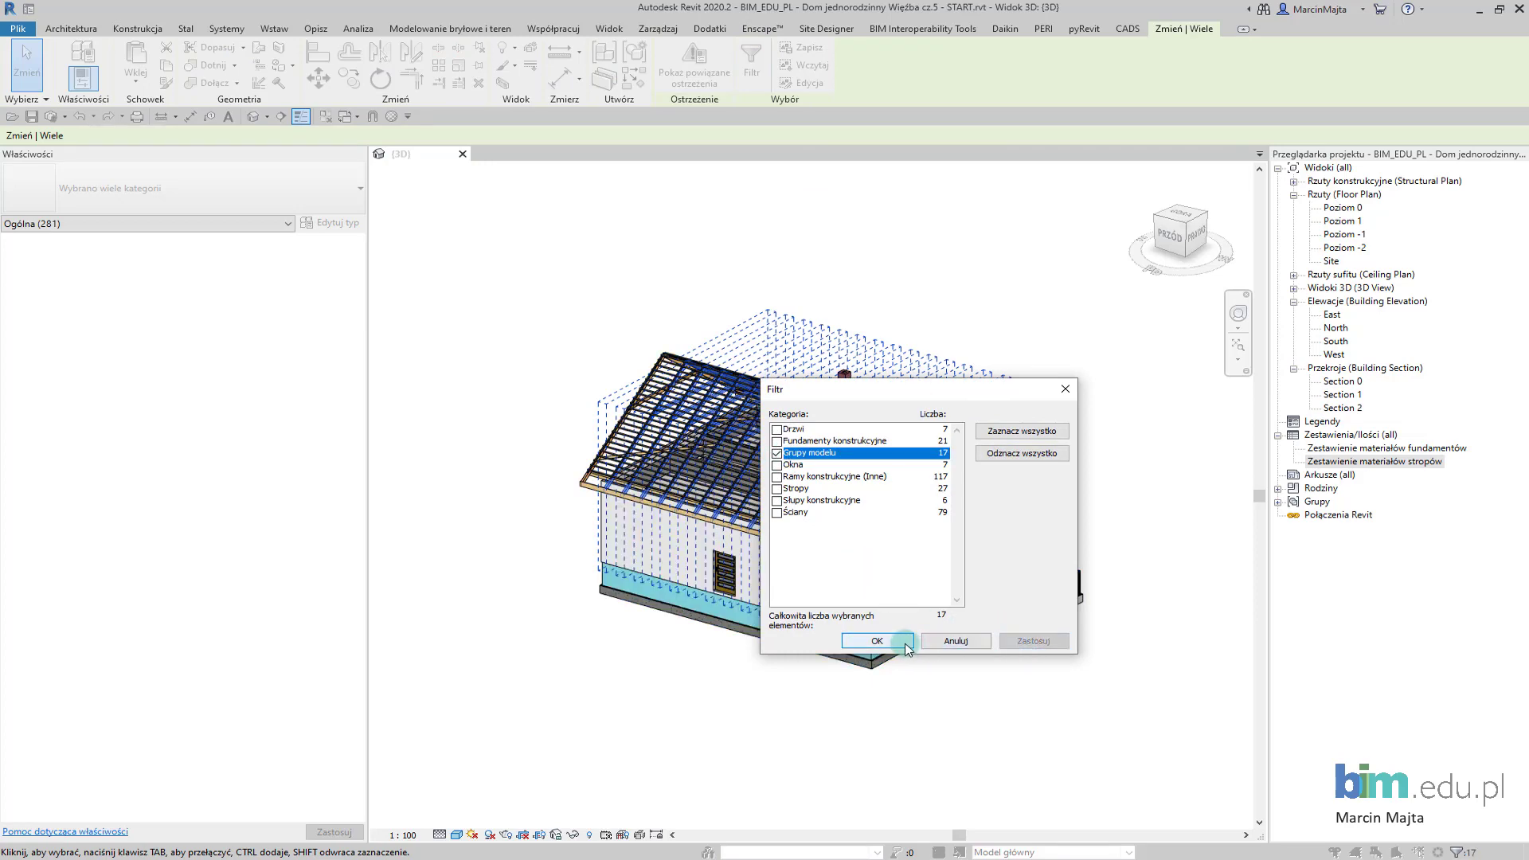
{"action": "left_click", "coordinate": [906, 645]}
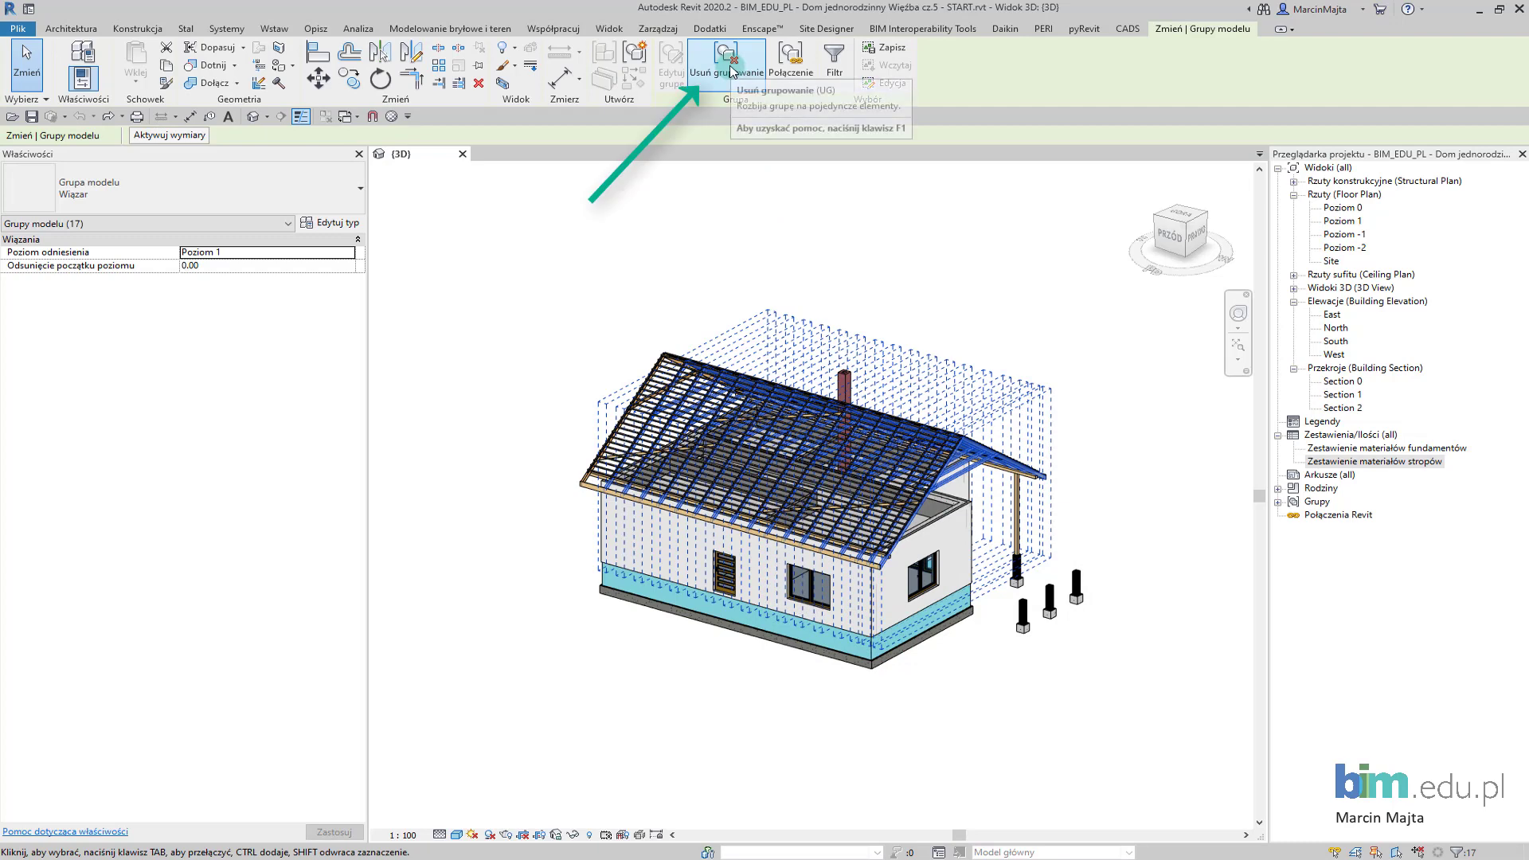
{"action": "left_click", "coordinate": [731, 71]}
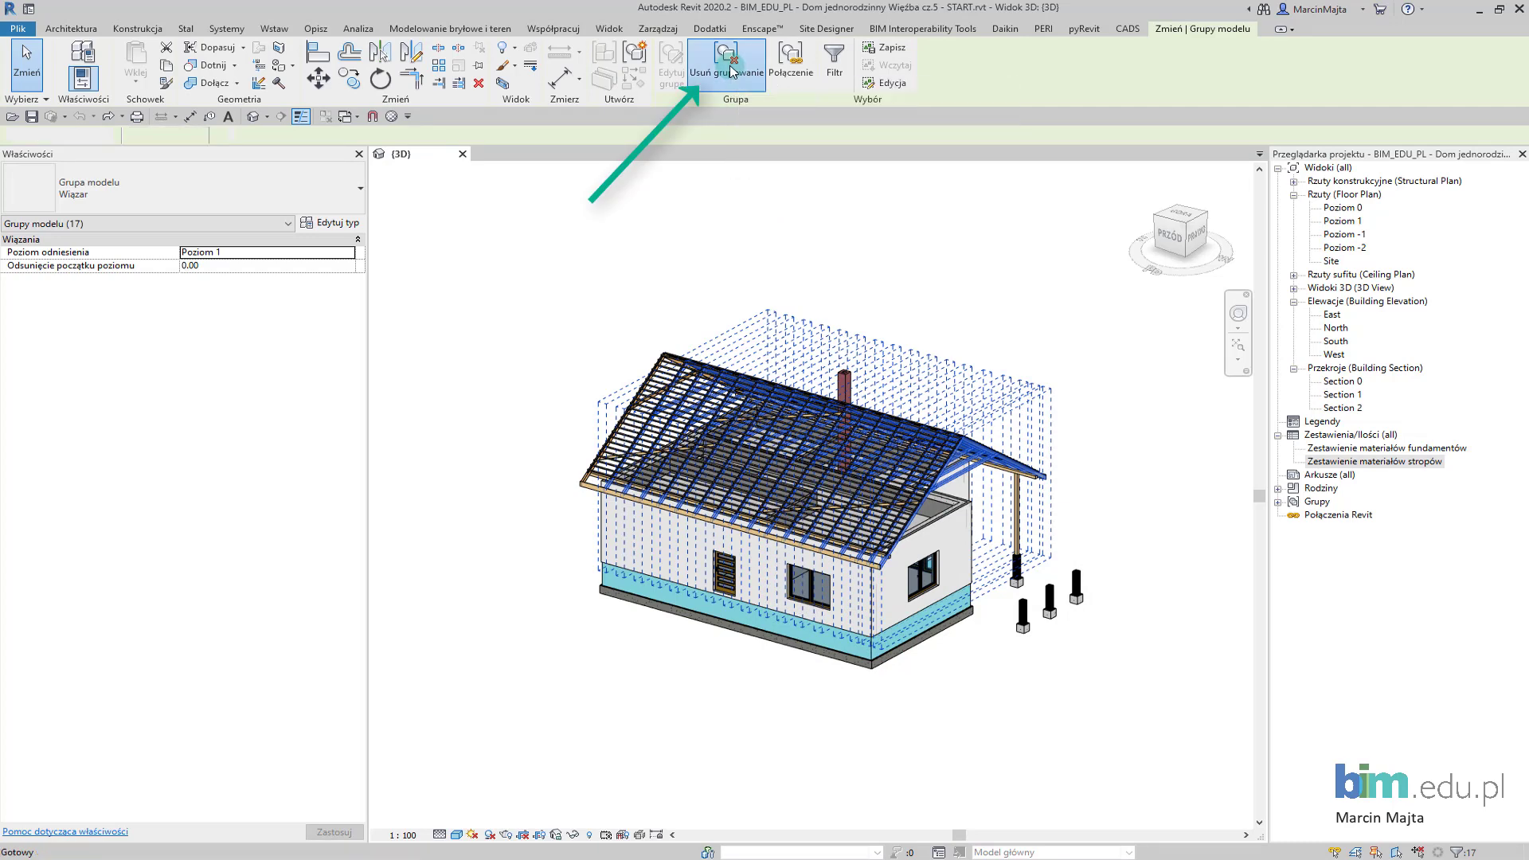
{"action": "key", "text": "Escape"}
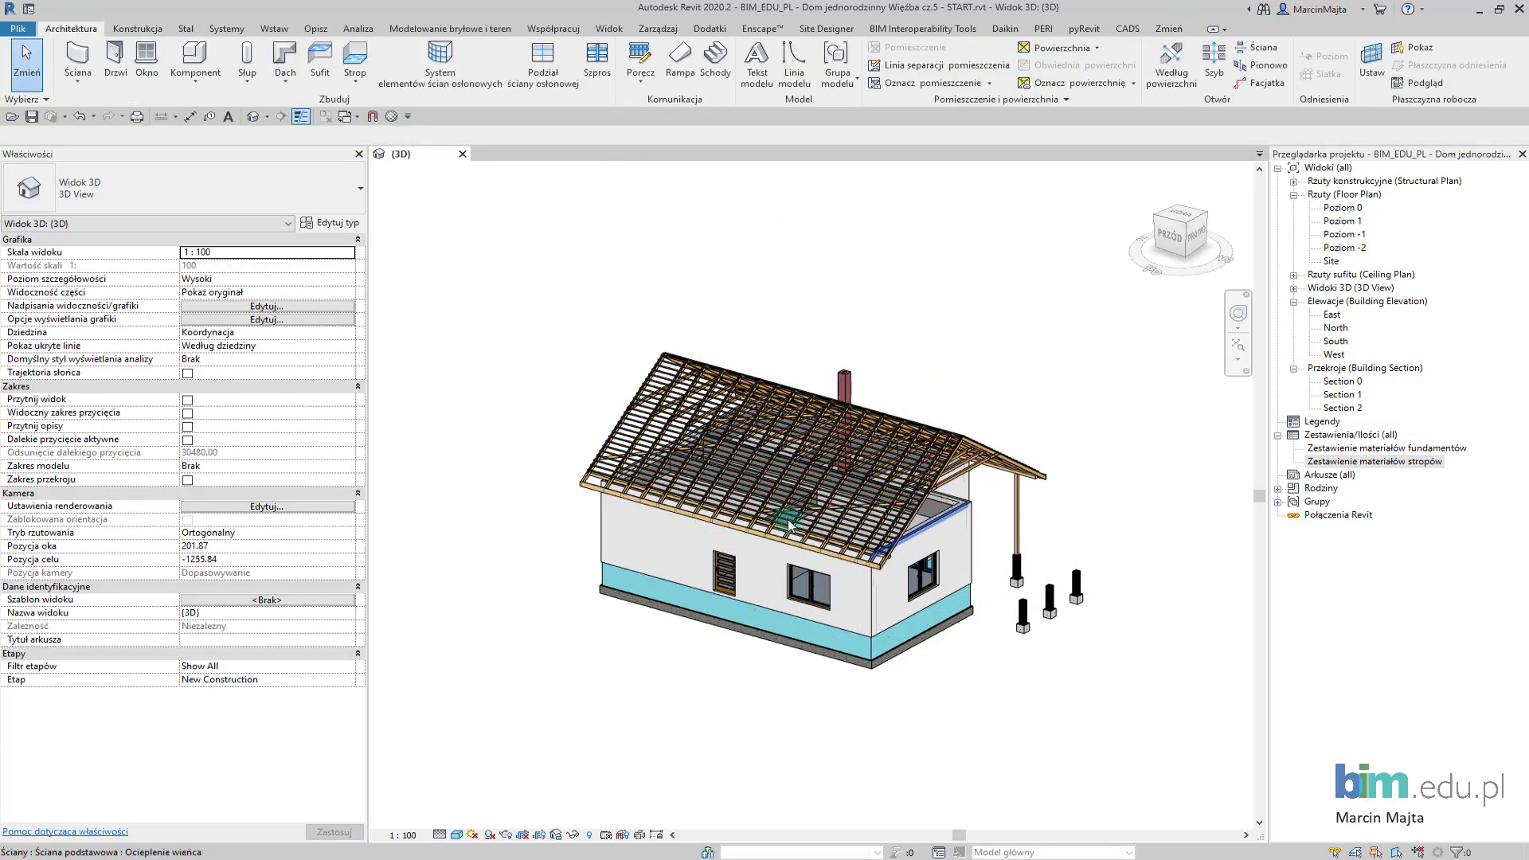
{"action": "middle_click_drag", "start_coordinate": [941, 352], "coordinate": [919, 336]}
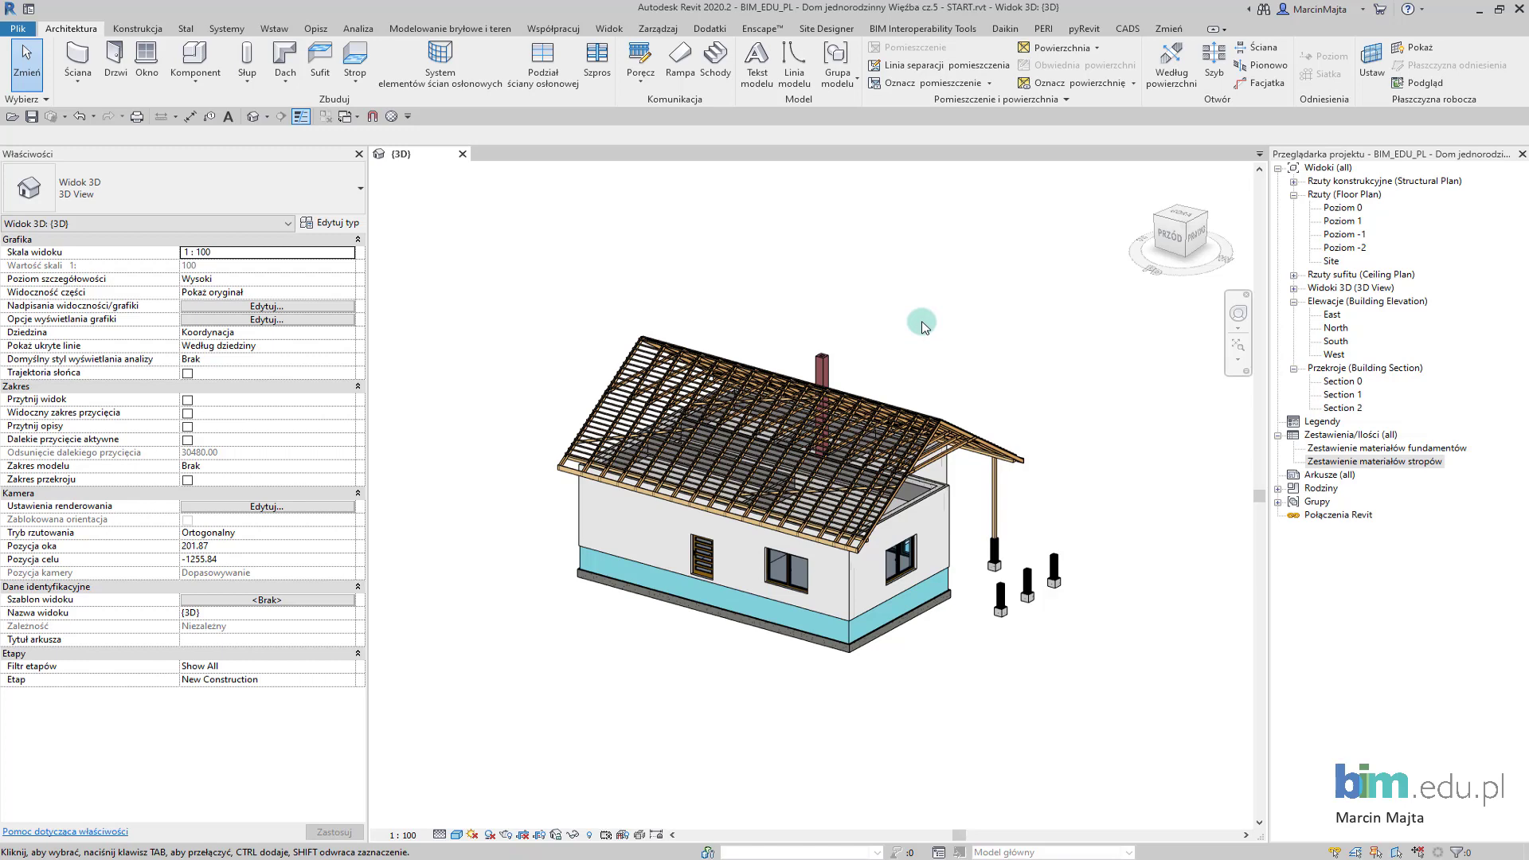
{"action": "middle_click_drag", "start_coordinate": [923, 327], "coordinate": [940, 337]}
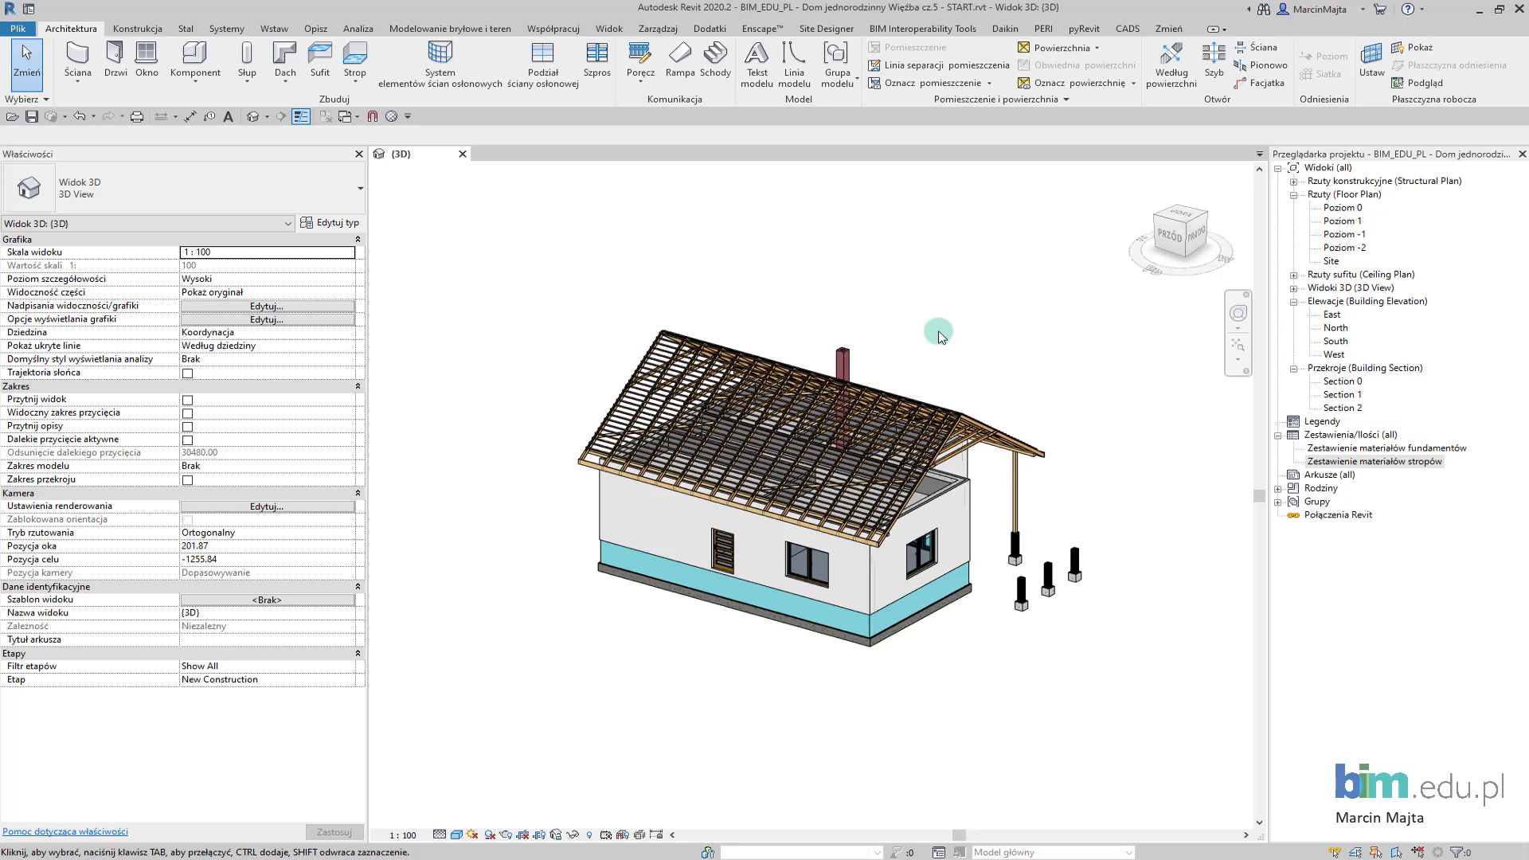
{"action": "middle_click_drag", "start_coordinate": [943, 350], "coordinate": [953, 353]}
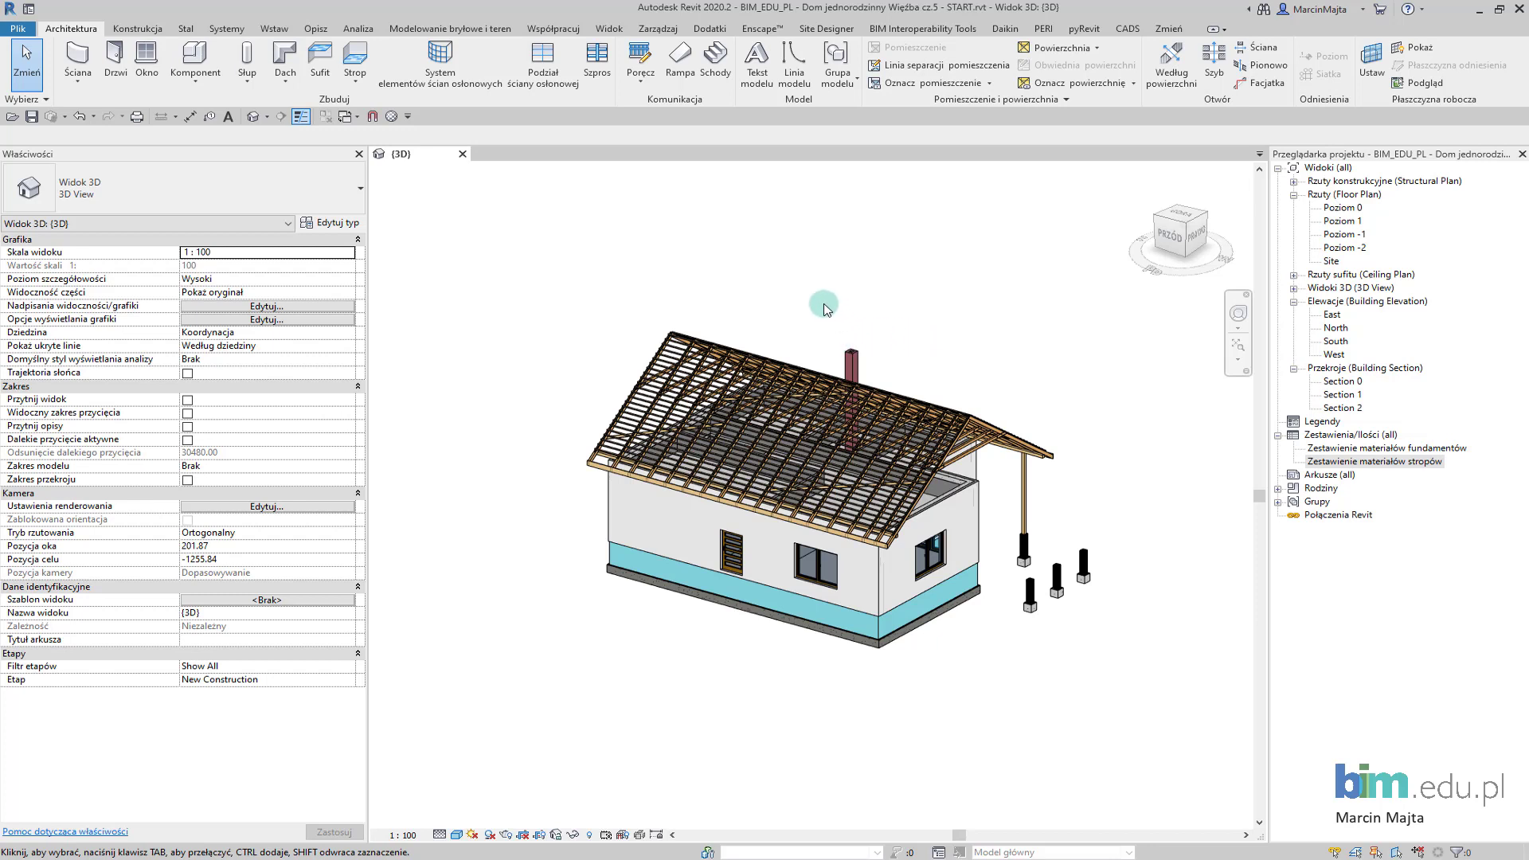
- Add a new project parameter named Klasyfikacja
{"action": "left_click", "coordinate": [658, 29]}
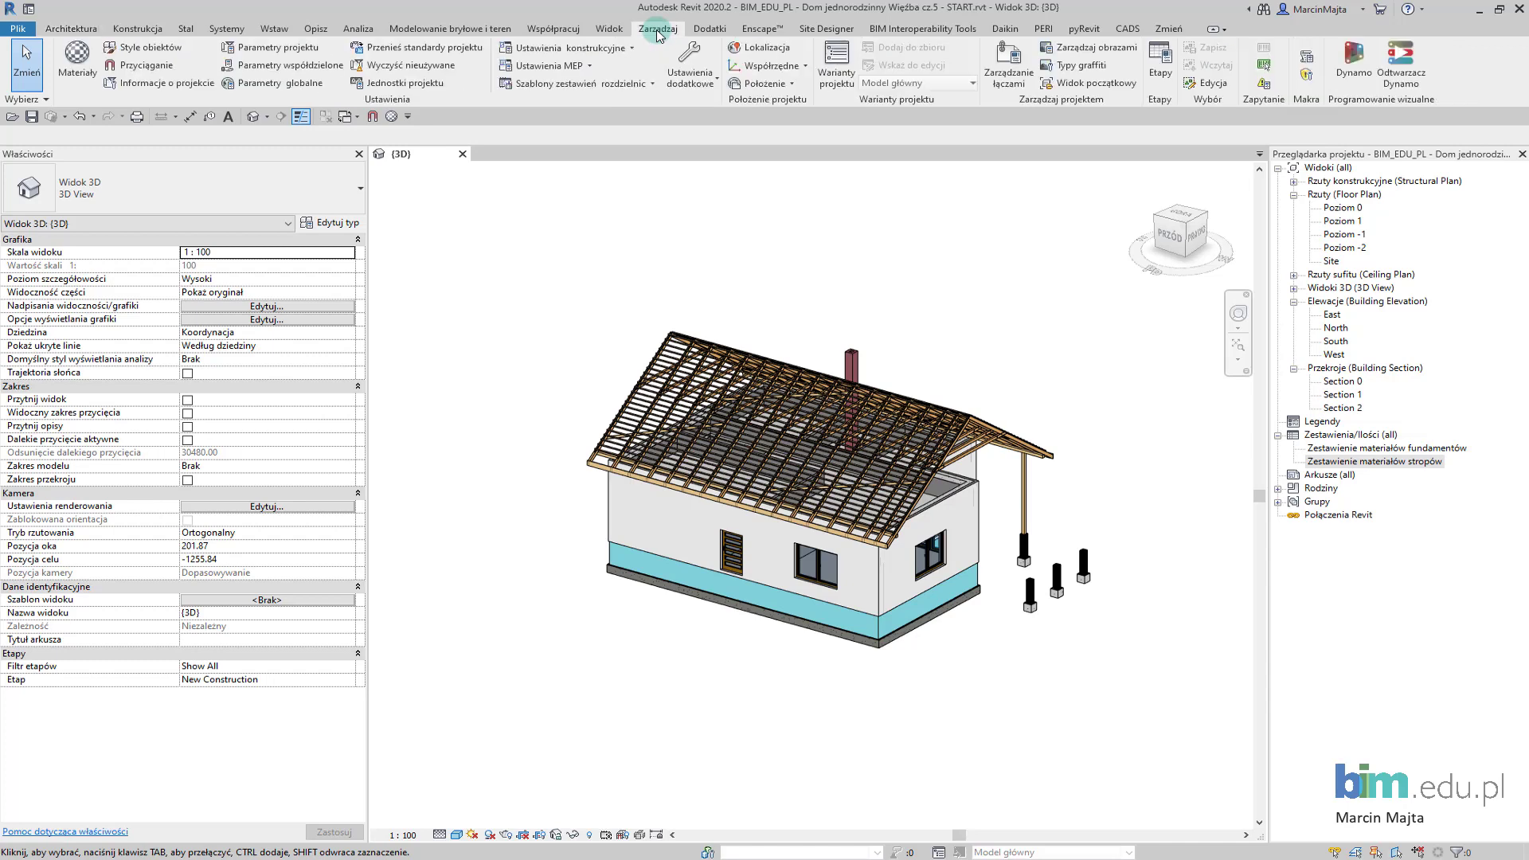
{"action": "left_click", "coordinate": [301, 54]}
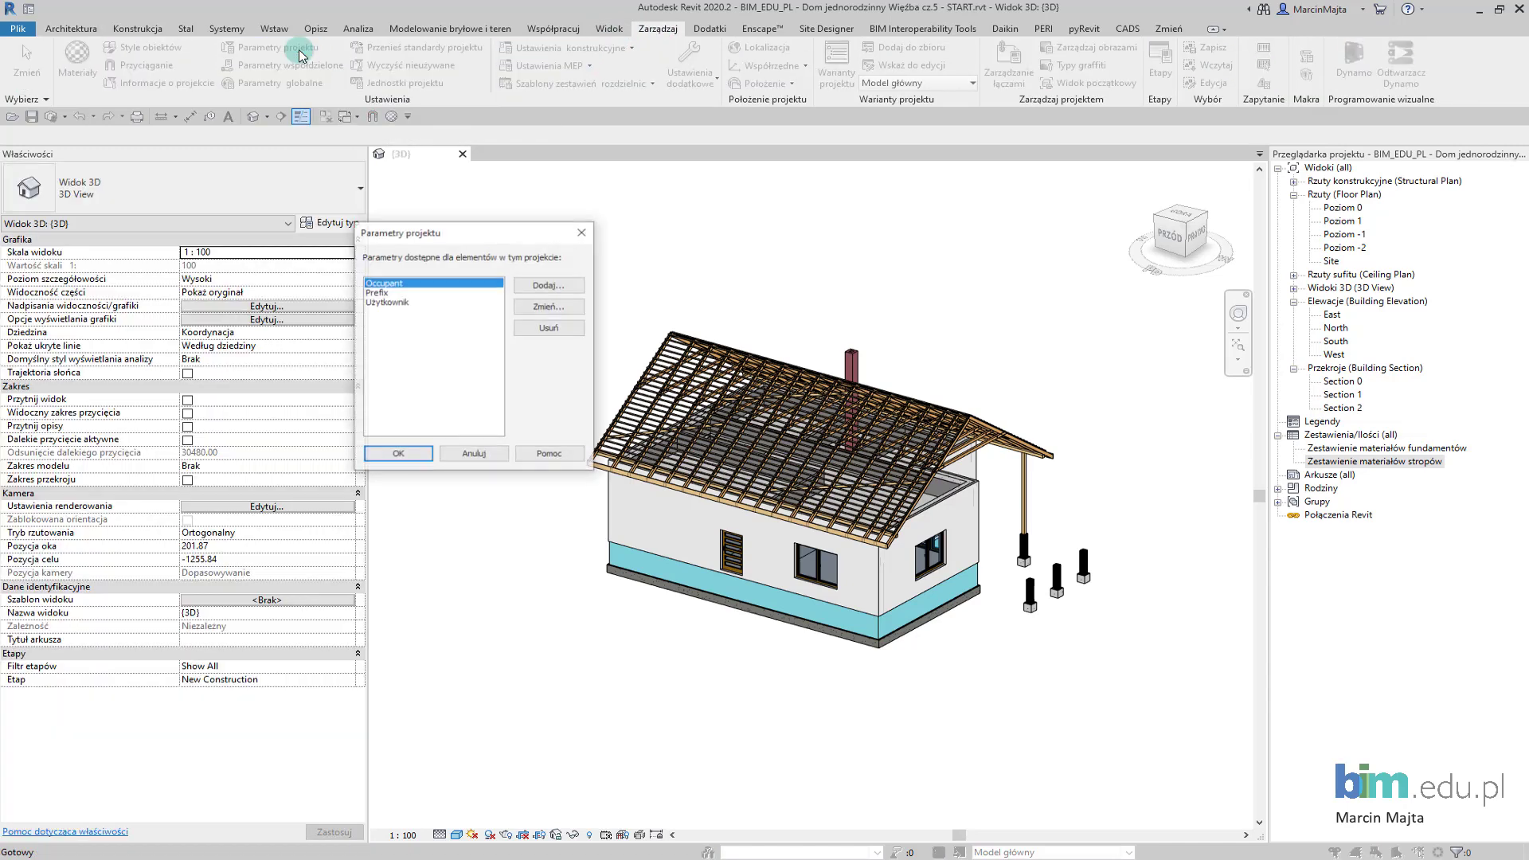
{"action": "left_click", "coordinate": [544, 285]}
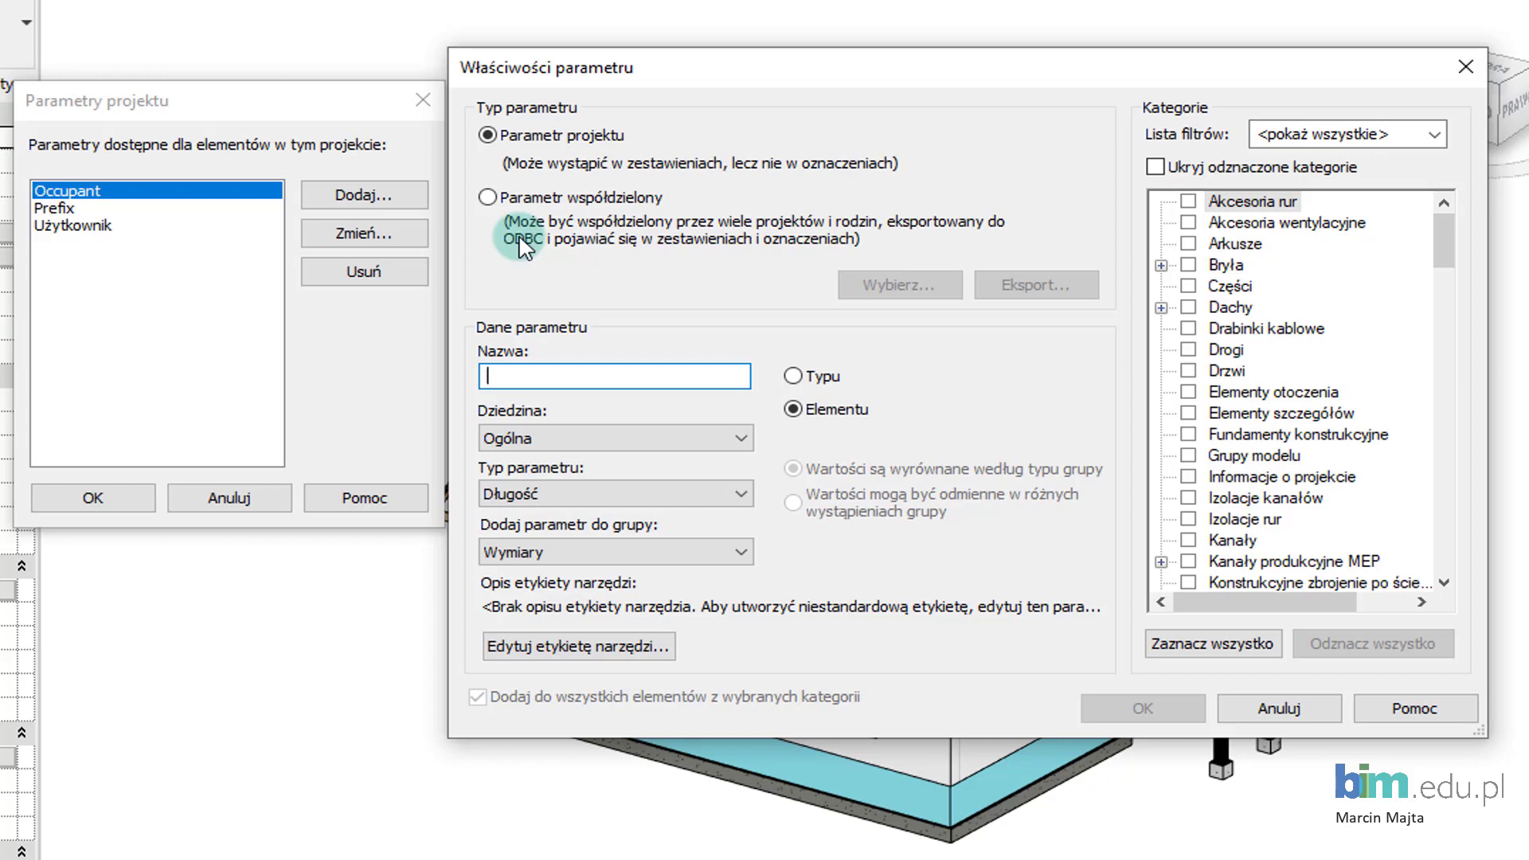
{"action": "type", "text": "K"}
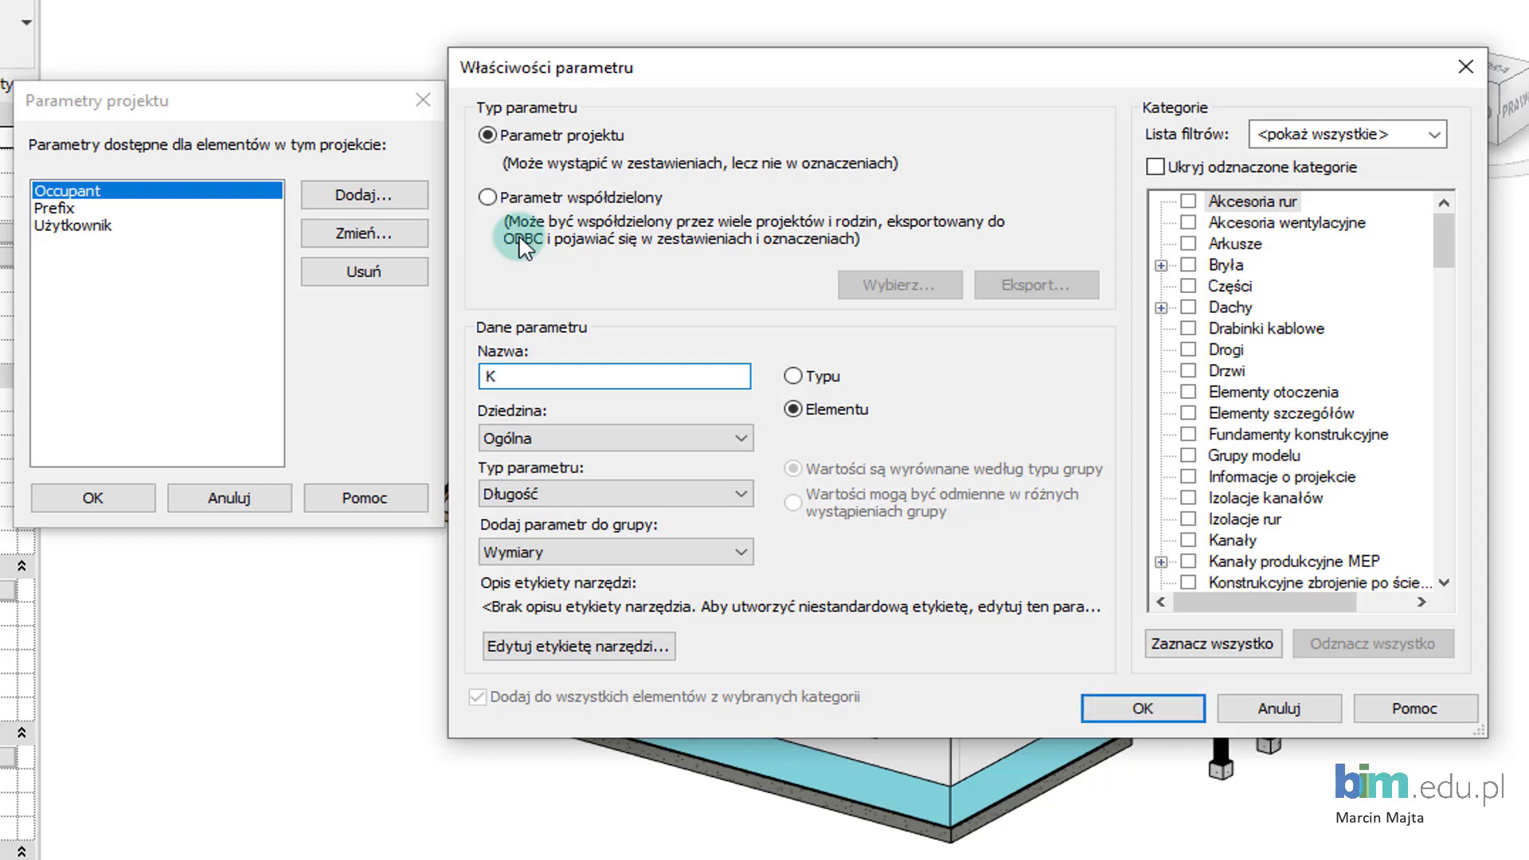
{"action": "type", "text": "lasyfikacj"}
{"action": "type", "text": "a"}
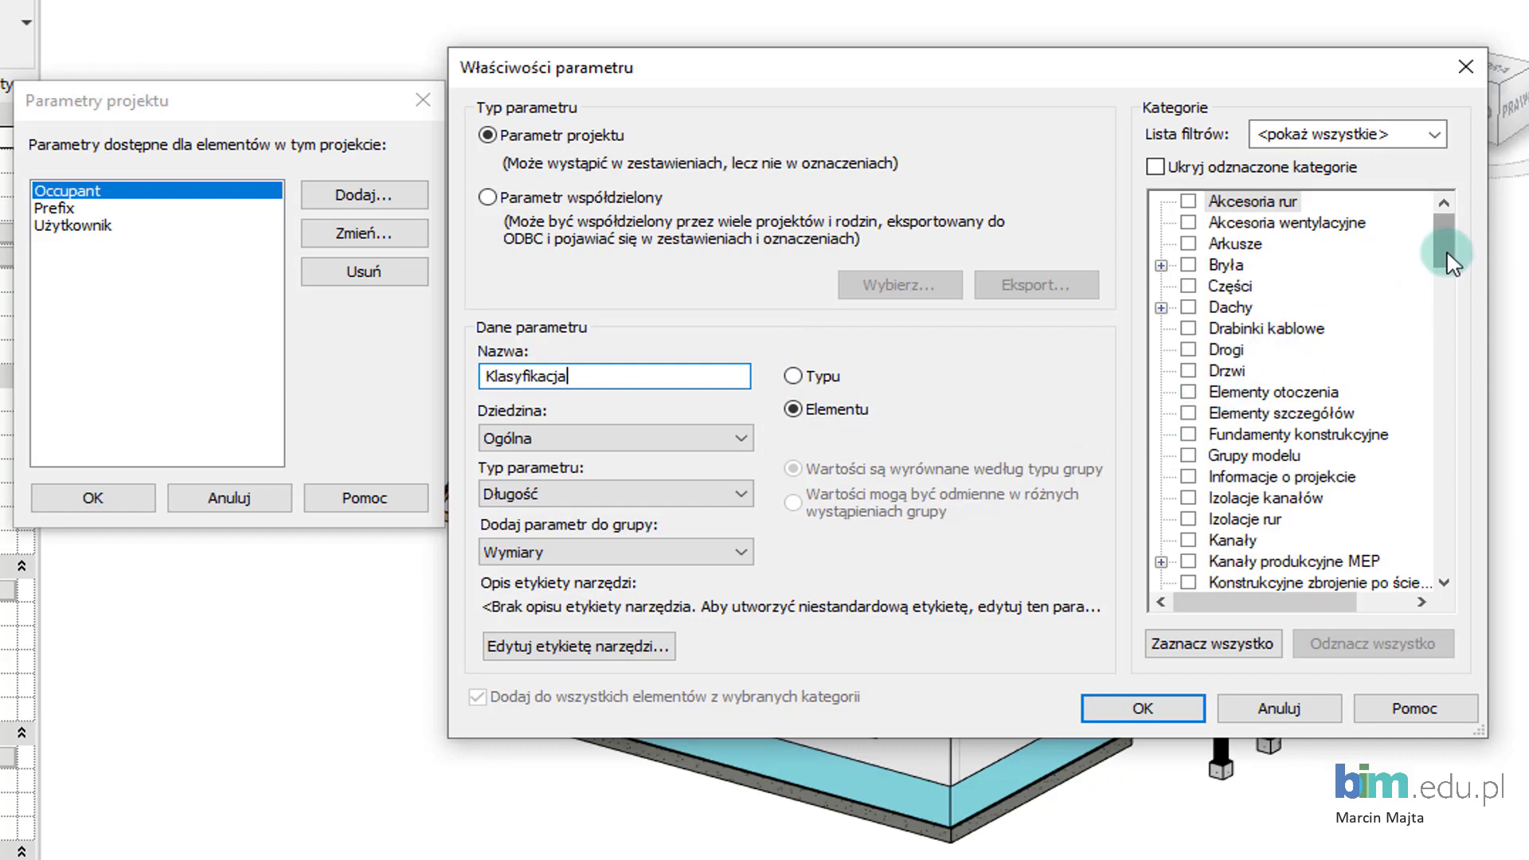
- Assign Klasyfikacja to the Ramy konstrukcyjne and Słupy konstrukcyjne categories
{"action": "left_click_drag", "start_coordinate": [1446, 251], "coordinate": [1478, 427]}
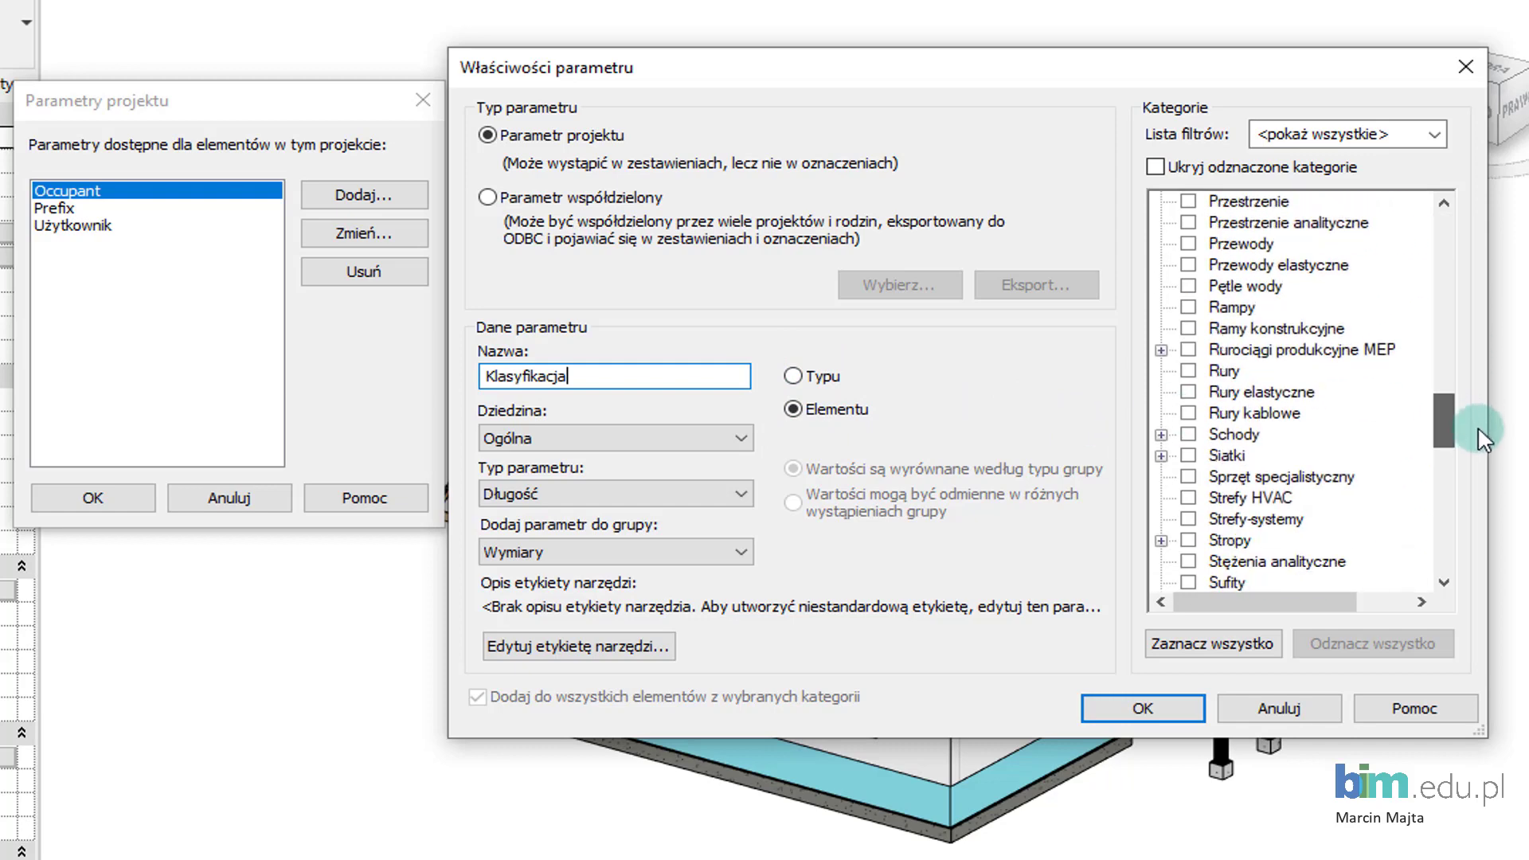
{"action": "left_click", "coordinate": [1188, 328]}
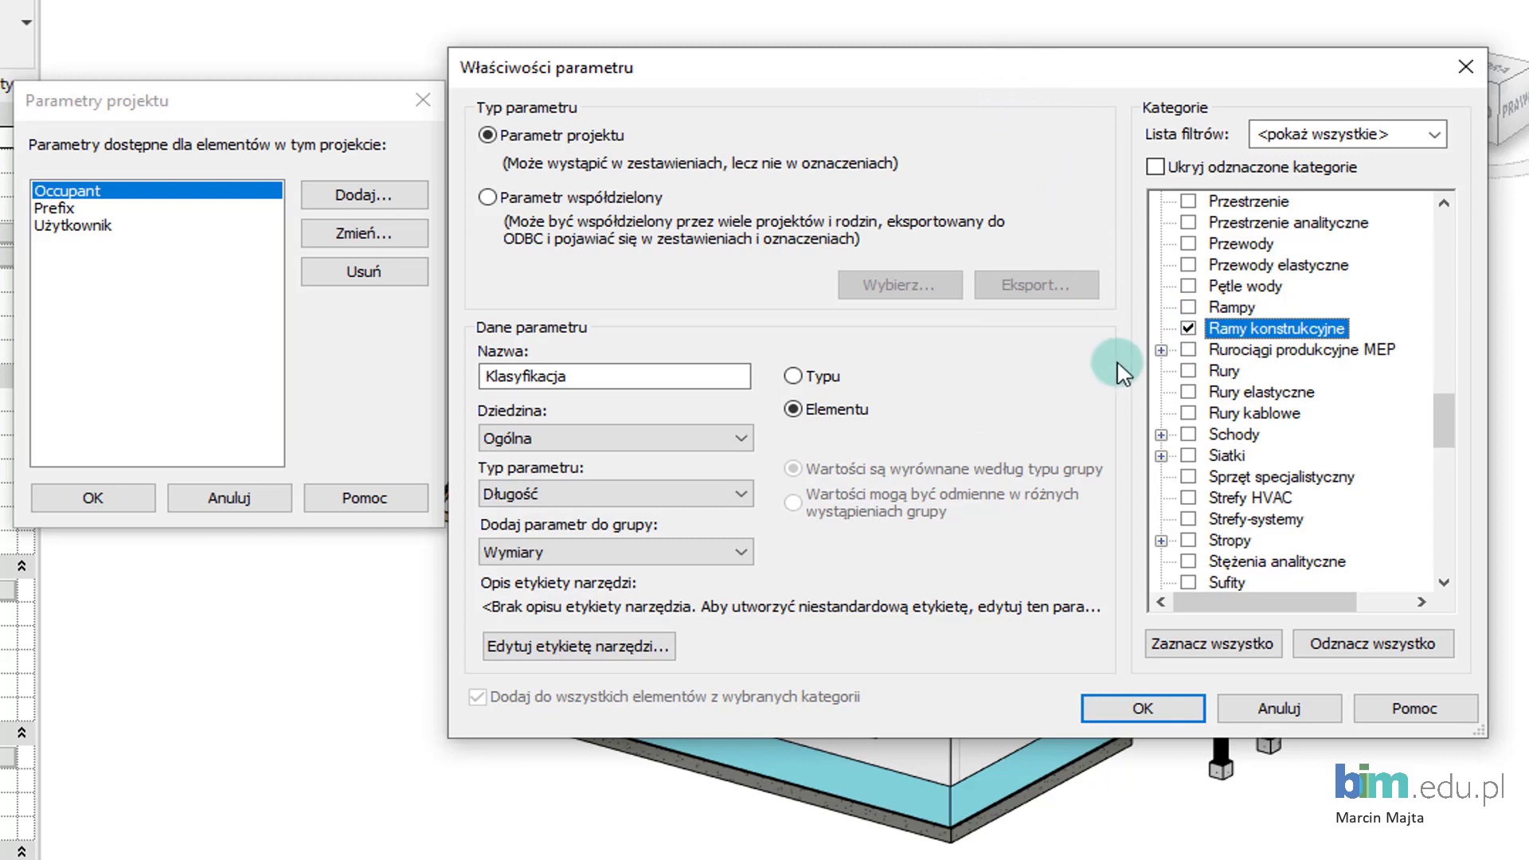
{"action": "scroll", "coordinate": [1214, 549], "scroll_direction": "down", "scroll_amount": 2}
{"action": "scroll", "coordinate": [1214, 548], "scroll_direction": "down", "scroll_amount": 1}
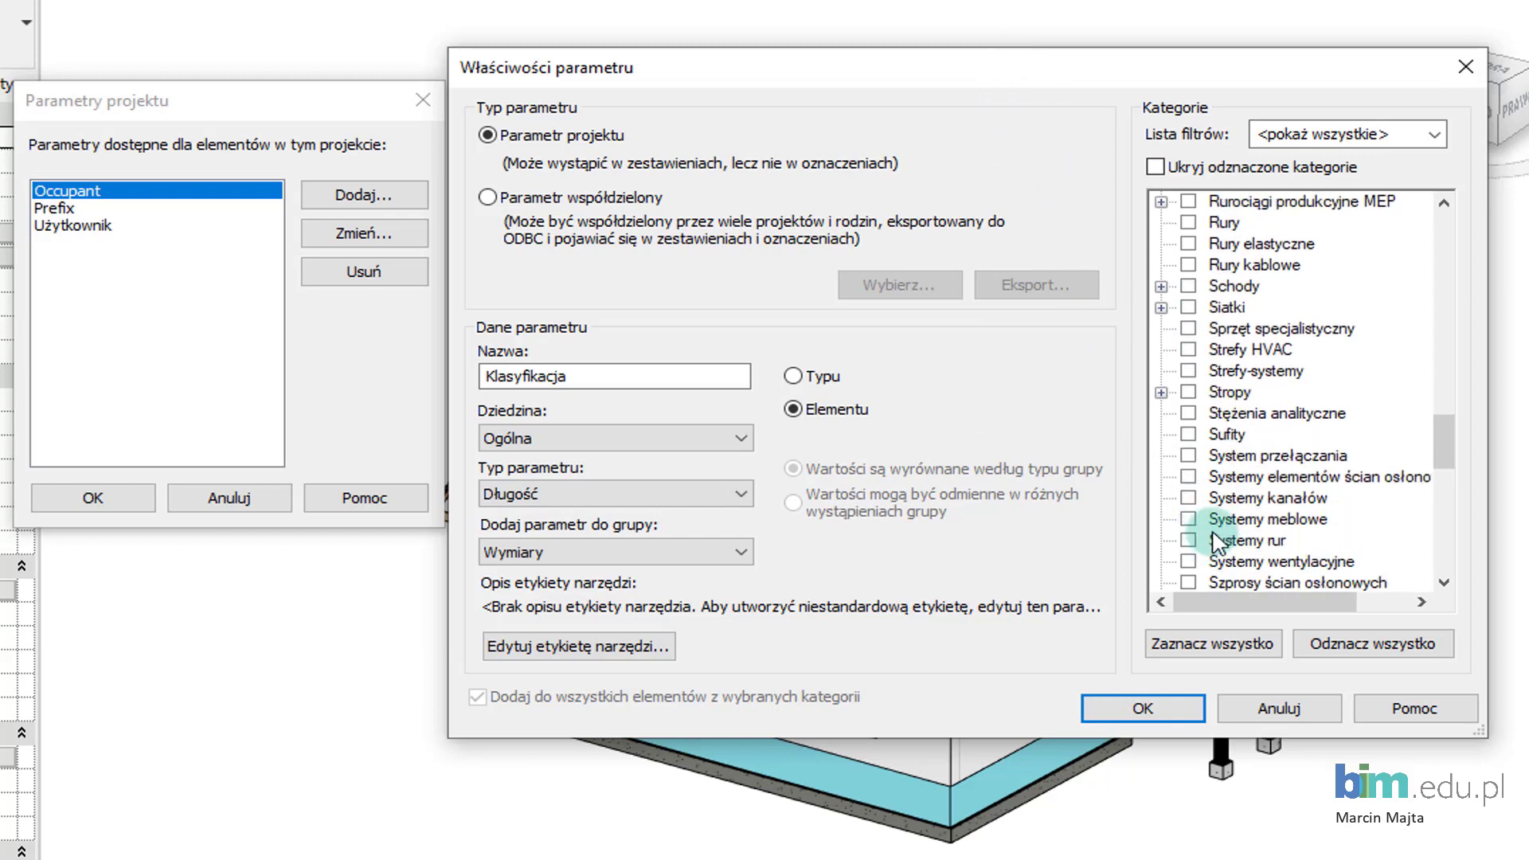
{"action": "scroll", "coordinate": [1214, 542], "scroll_direction": "down", "scroll_amount": 2}
{"action": "scroll", "coordinate": [1214, 534], "scroll_direction": "down", "scroll_amount": 1}
{"action": "scroll", "coordinate": [1215, 528], "scroll_direction": "down", "scroll_amount": 1}
{"action": "scroll", "coordinate": [1212, 527], "scroll_direction": "down", "scroll_amount": 1}
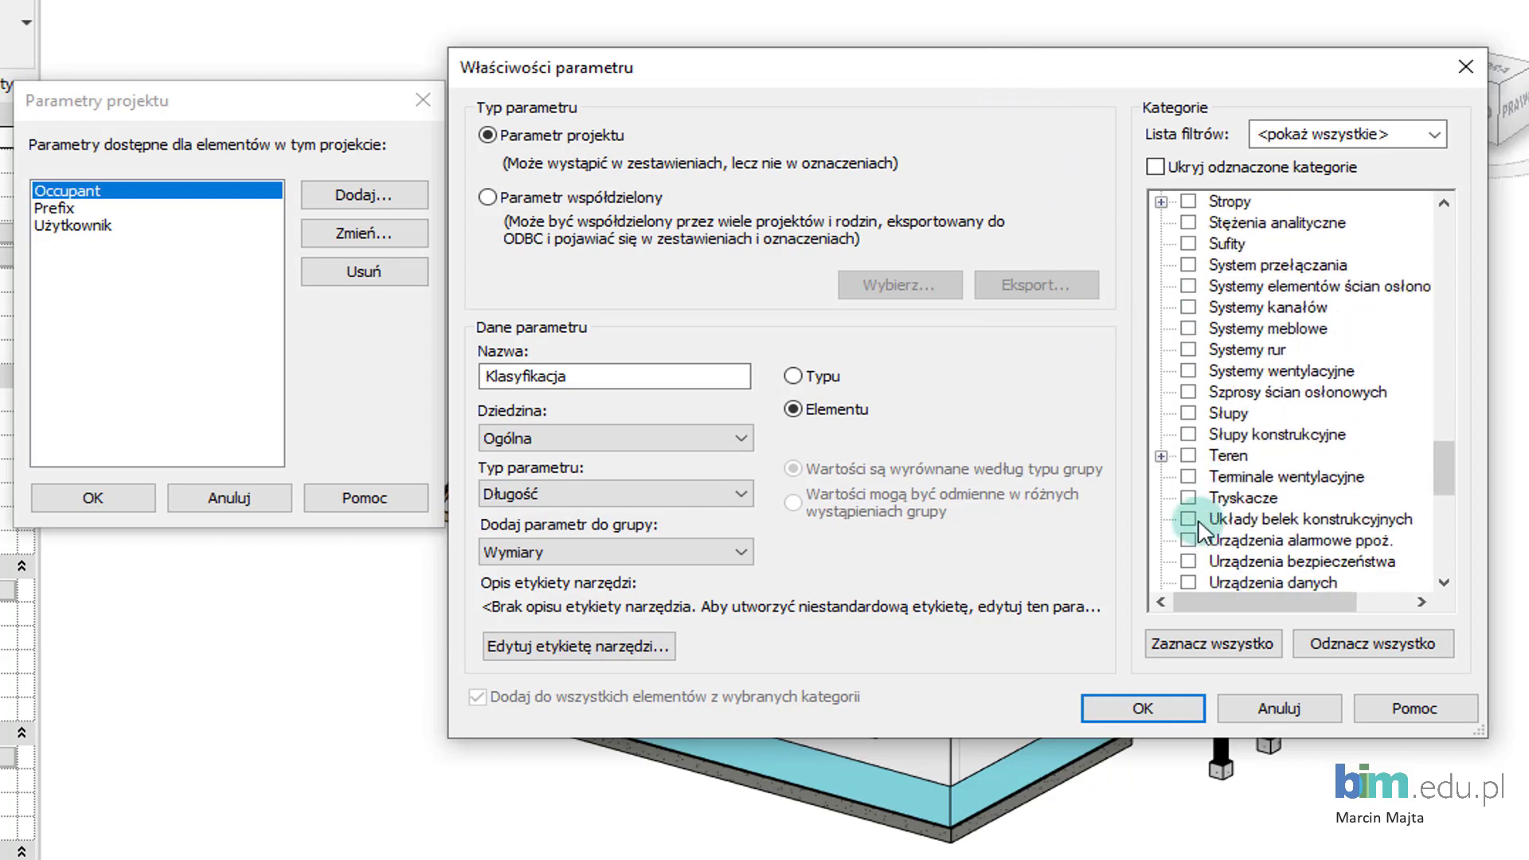
{"action": "scroll", "coordinate": [1212, 527], "scroll_direction": "down", "scroll_amount": 1}
{"action": "scroll", "coordinate": [1212, 527], "scroll_direction": "up", "scroll_amount": 2}
{"action": "scroll", "coordinate": [1212, 525], "scroll_direction": "up", "scroll_amount": 1}
{"action": "scroll", "coordinate": [1197, 255], "scroll_direction": "up", "scroll_amount": 1}
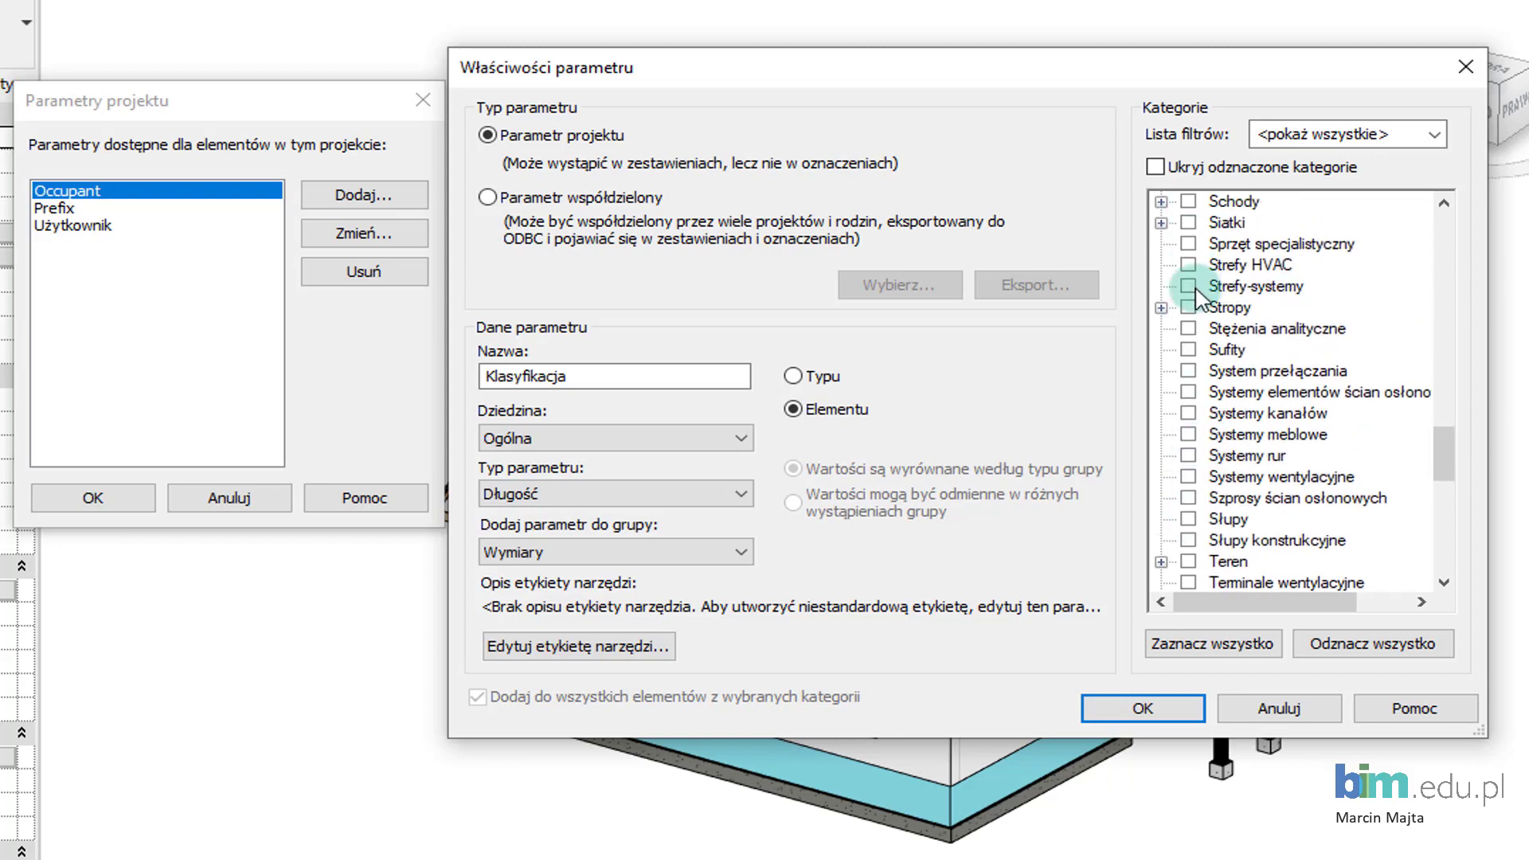
{"action": "scroll", "coordinate": [1199, 295], "scroll_direction": "up", "scroll_amount": 1}
{"action": "scroll", "coordinate": [1196, 309], "scroll_direction": "down", "scroll_amount": 1}
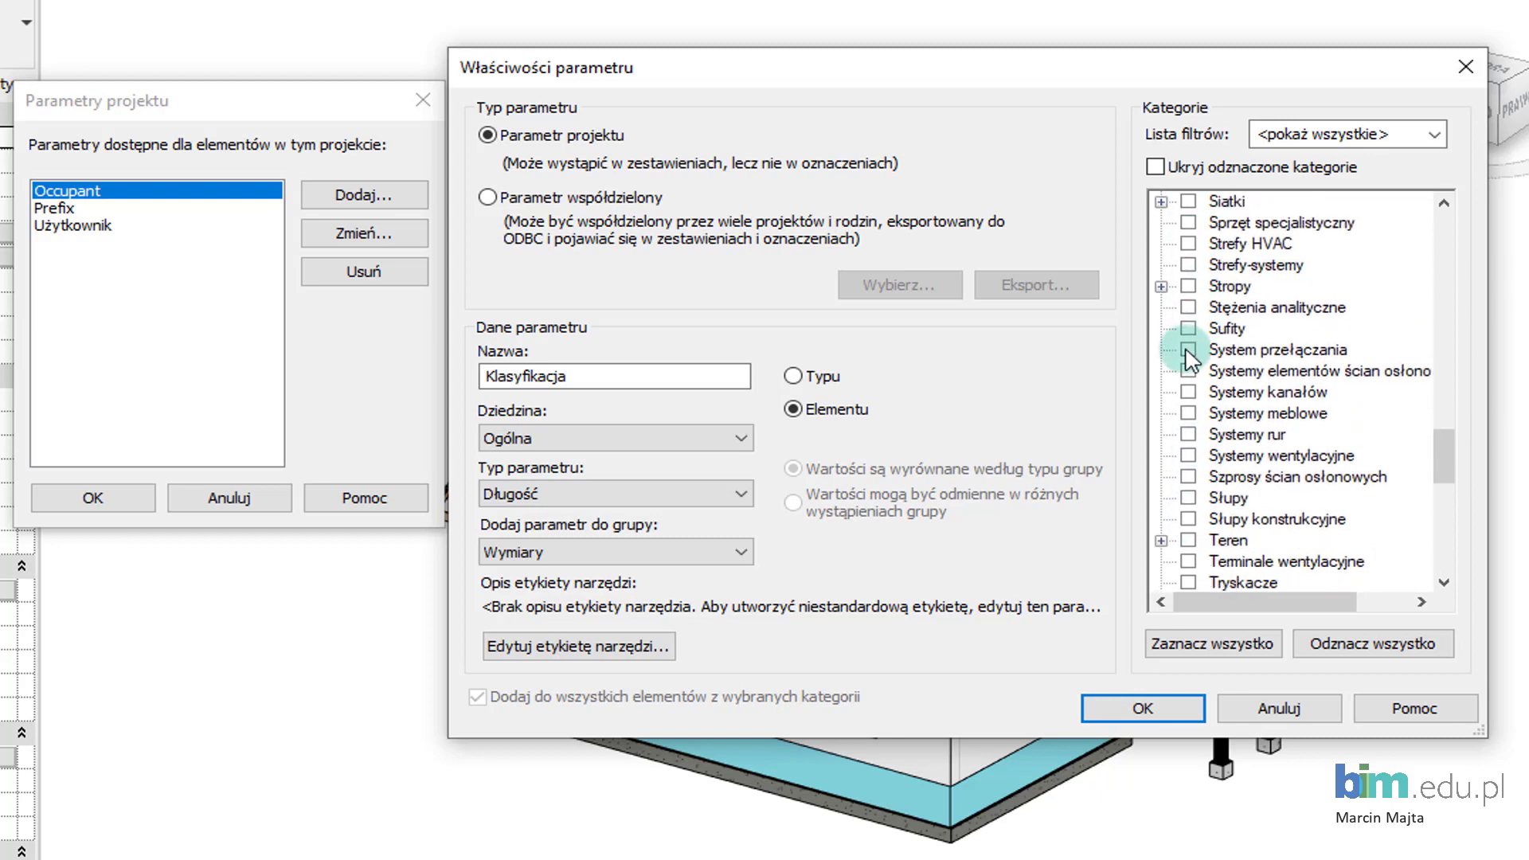
{"action": "scroll", "coordinate": [1191, 270], "scroll_direction": "up", "scroll_amount": 1}
{"action": "scroll", "coordinate": [1190, 294], "scroll_direction": "up", "scroll_amount": 1}
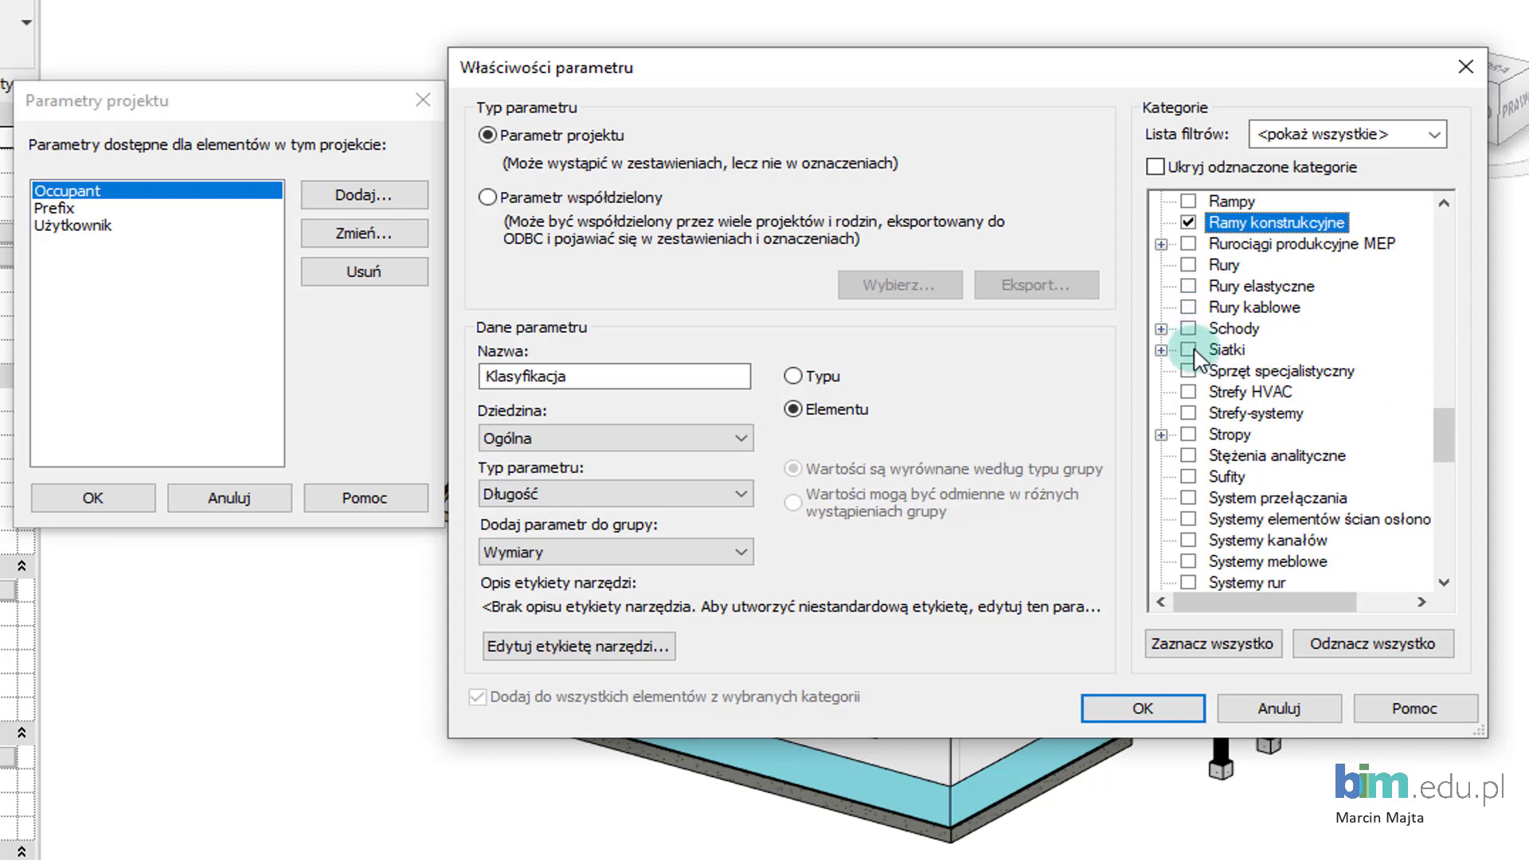
{"action": "scroll", "coordinate": [1201, 410], "scroll_direction": "down", "scroll_amount": 1}
{"action": "scroll", "coordinate": [1195, 462], "scroll_direction": "down", "scroll_amount": 1}
{"action": "scroll", "coordinate": [1186, 510], "scroll_direction": "down", "scroll_amount": 1}
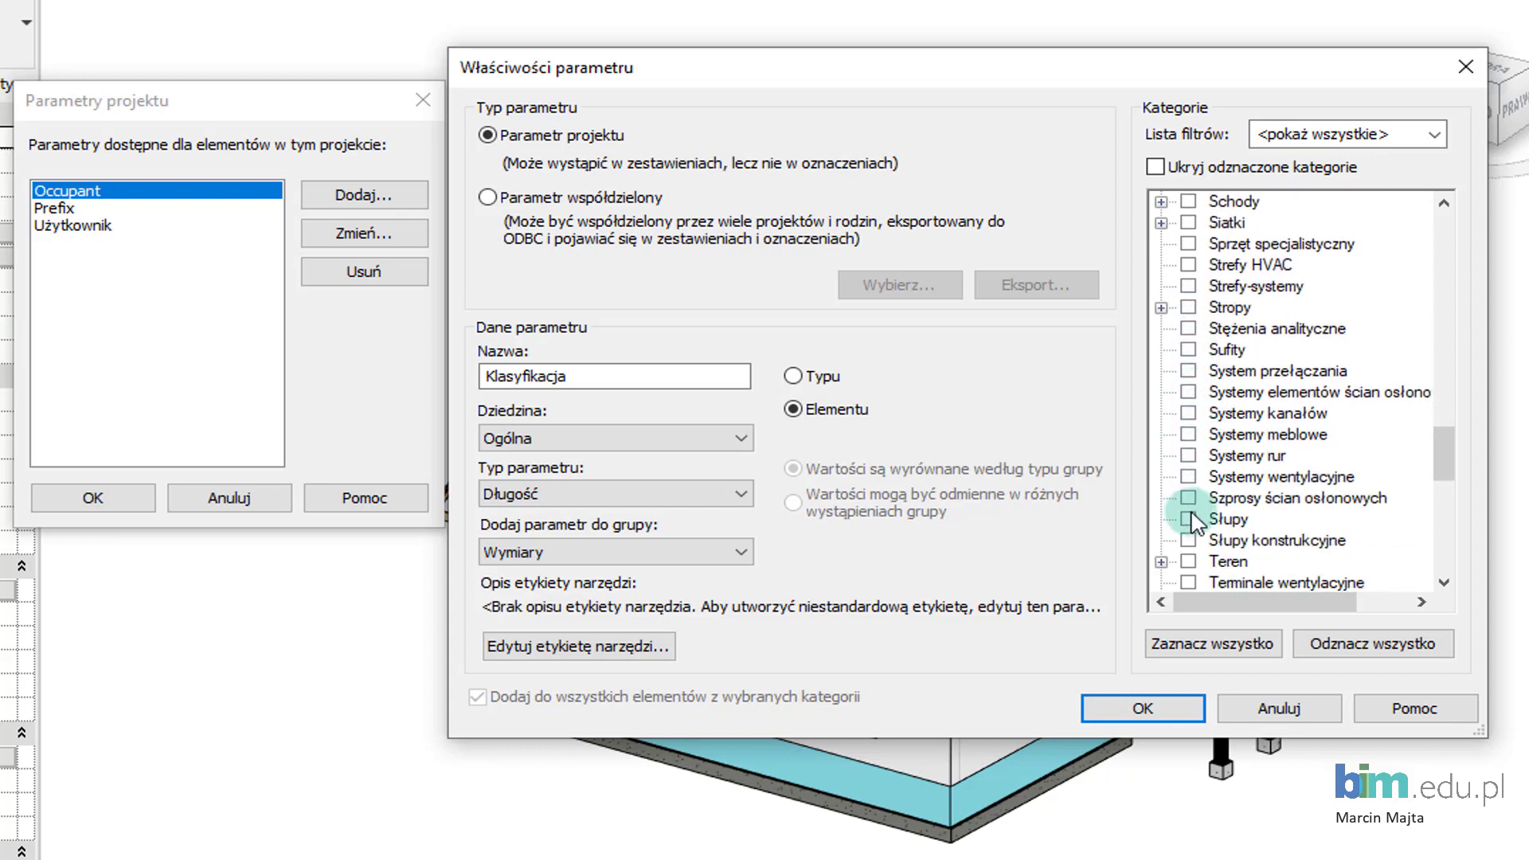
{"action": "left_click", "coordinate": [1187, 541]}
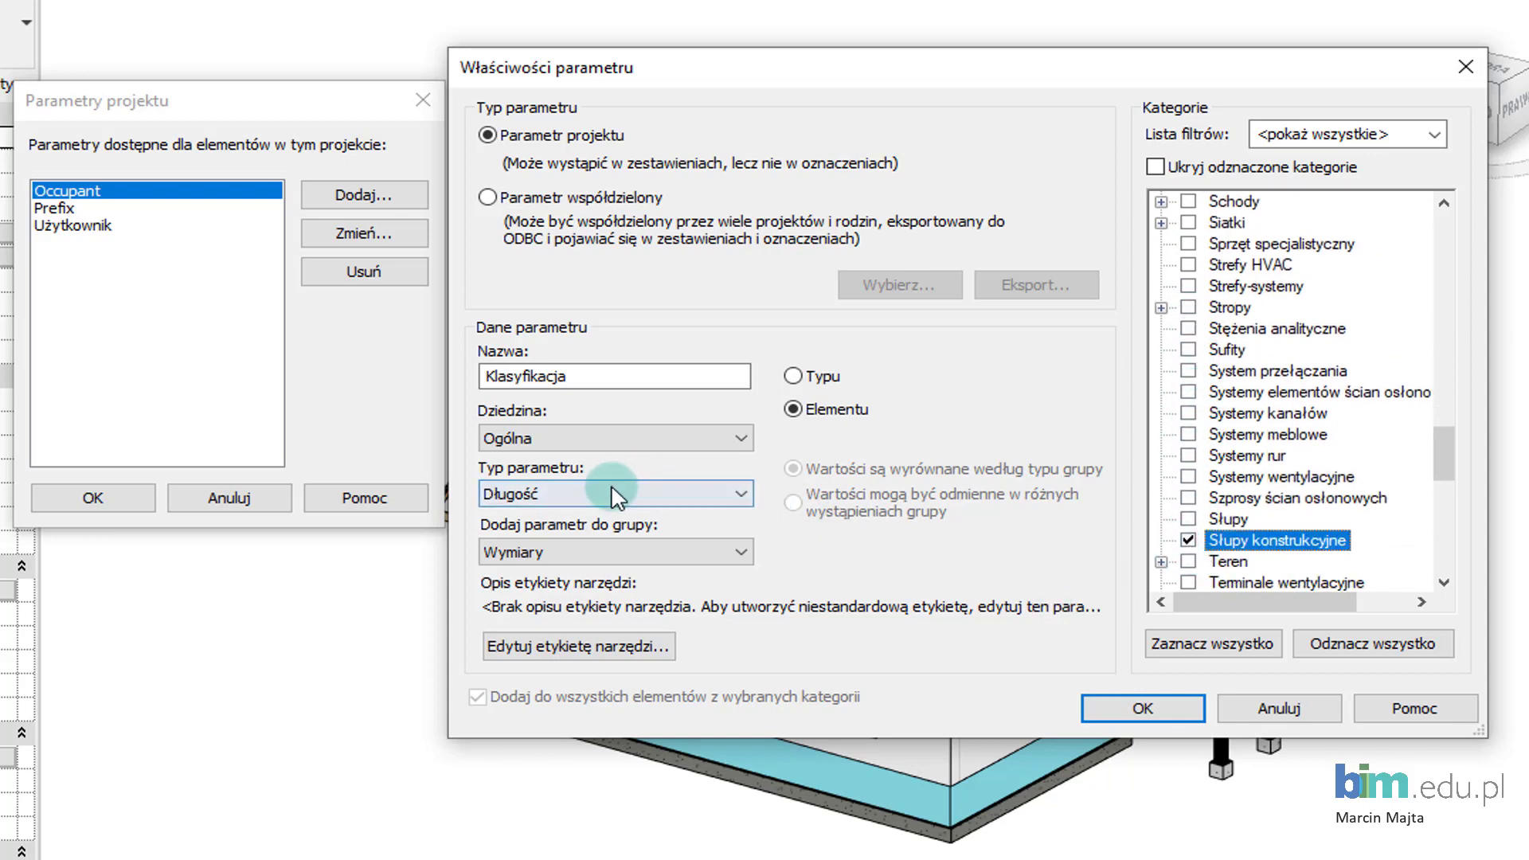
- Make Klasyfikacja a Tekst parameter grouped under Dane identyfikacyjne and confirm it
{"action": "left_click", "coordinate": [557, 492]}
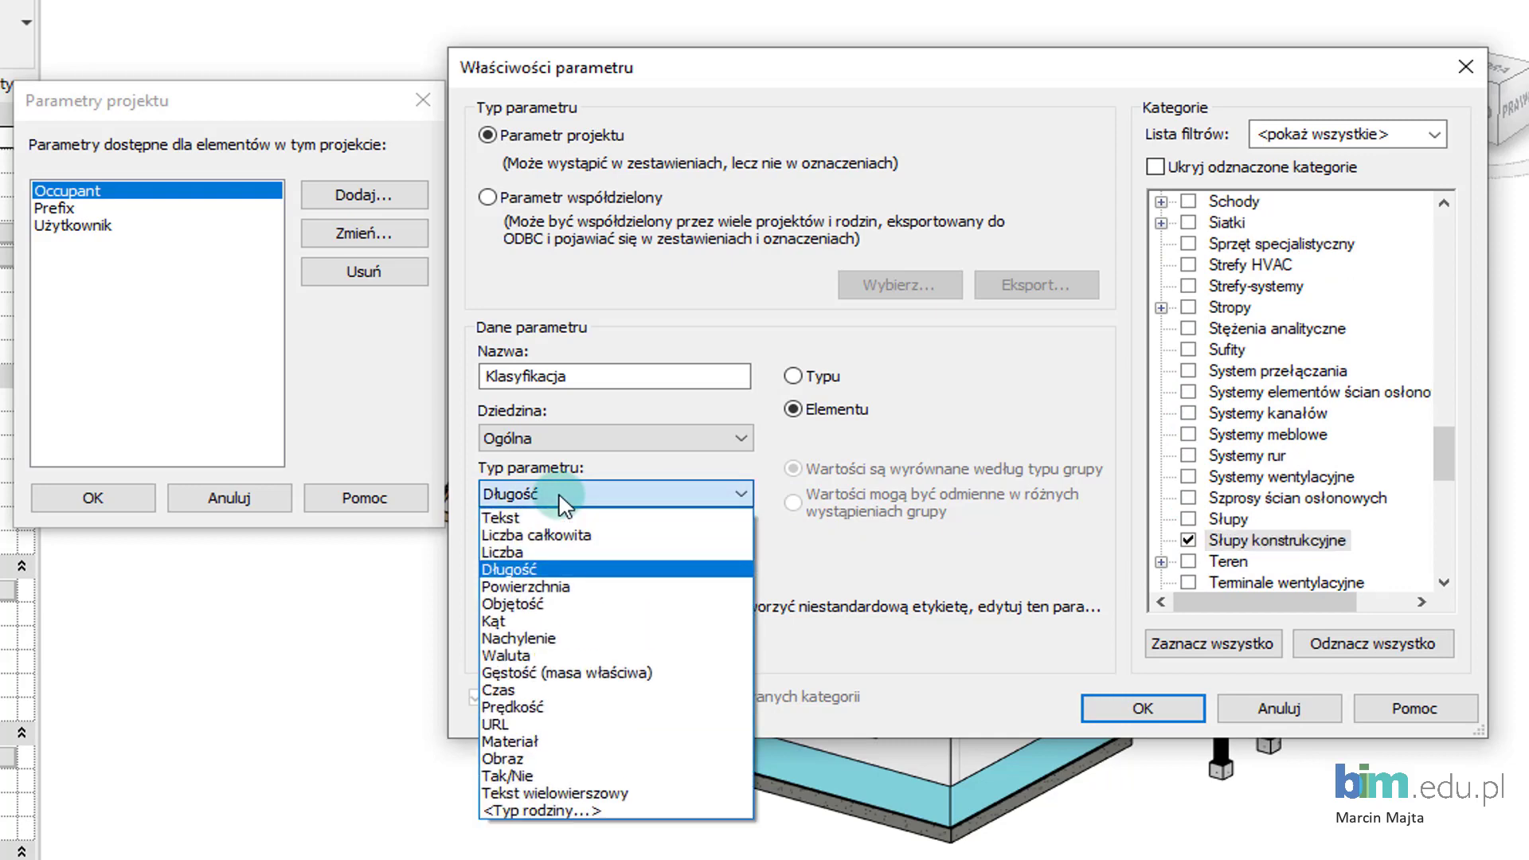
{"action": "left_click", "coordinate": [550, 516]}
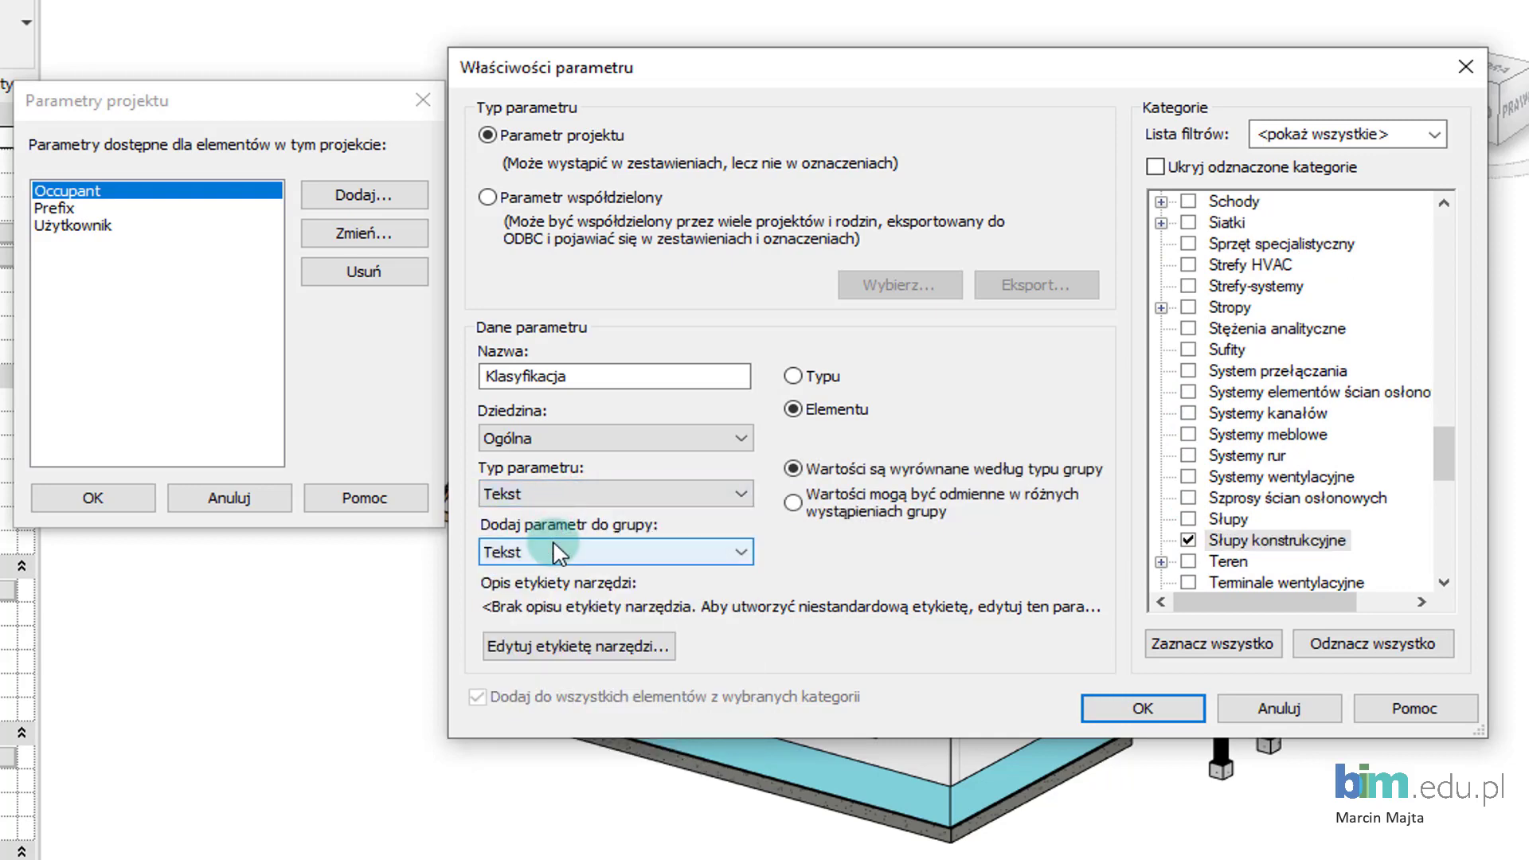
{"action": "left_click", "coordinate": [552, 549]}
{"action": "scroll", "coordinate": [633, 720], "scroll_direction": "up", "scroll_amount": 1}
{"action": "scroll", "coordinate": [617, 684], "scroll_direction": "up", "scroll_amount": 4}
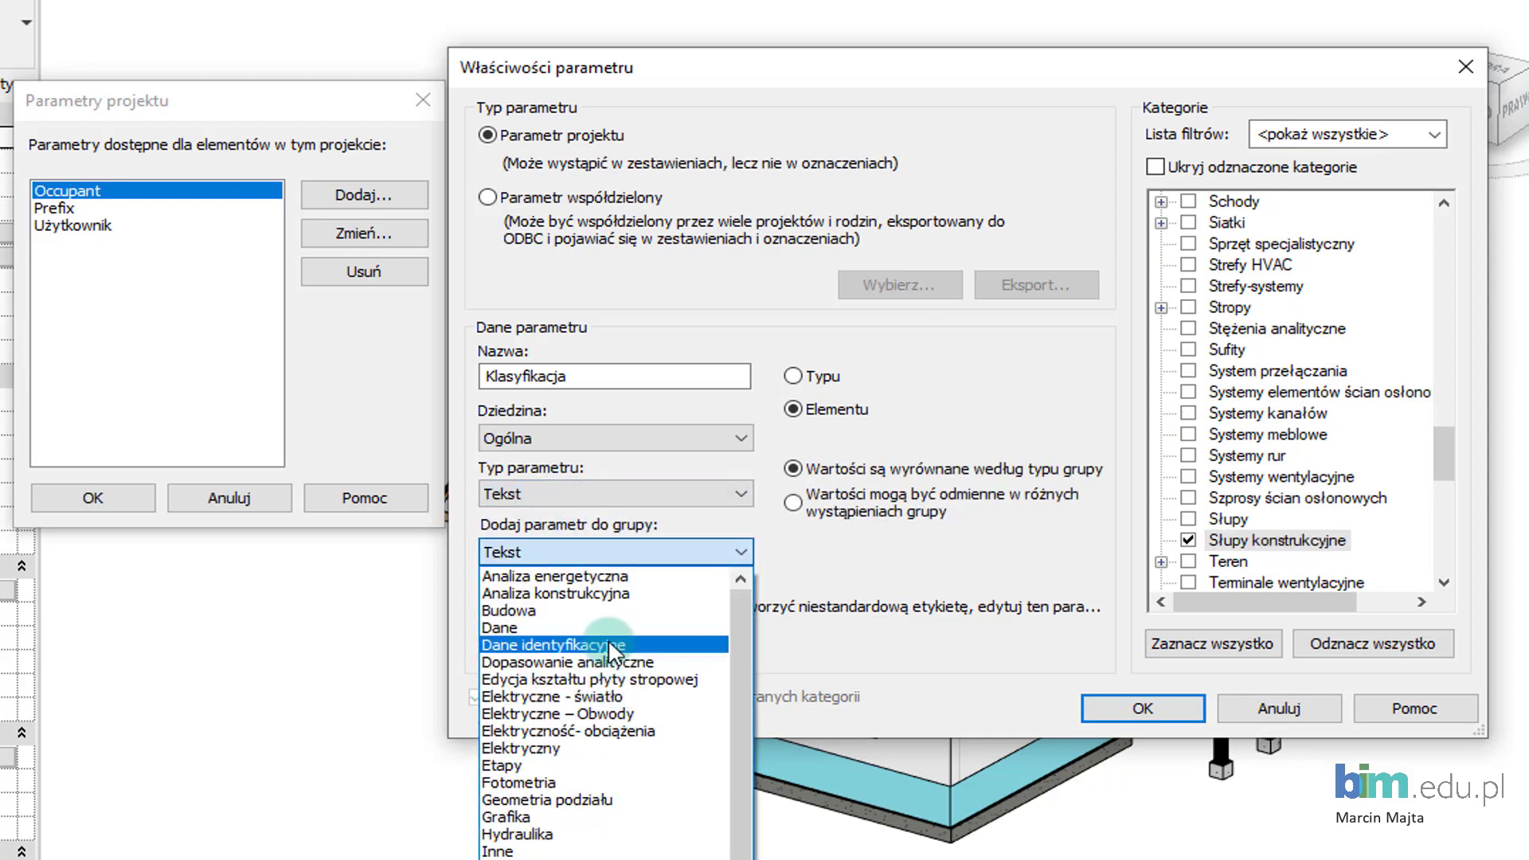
{"action": "left_click", "coordinate": [609, 641]}
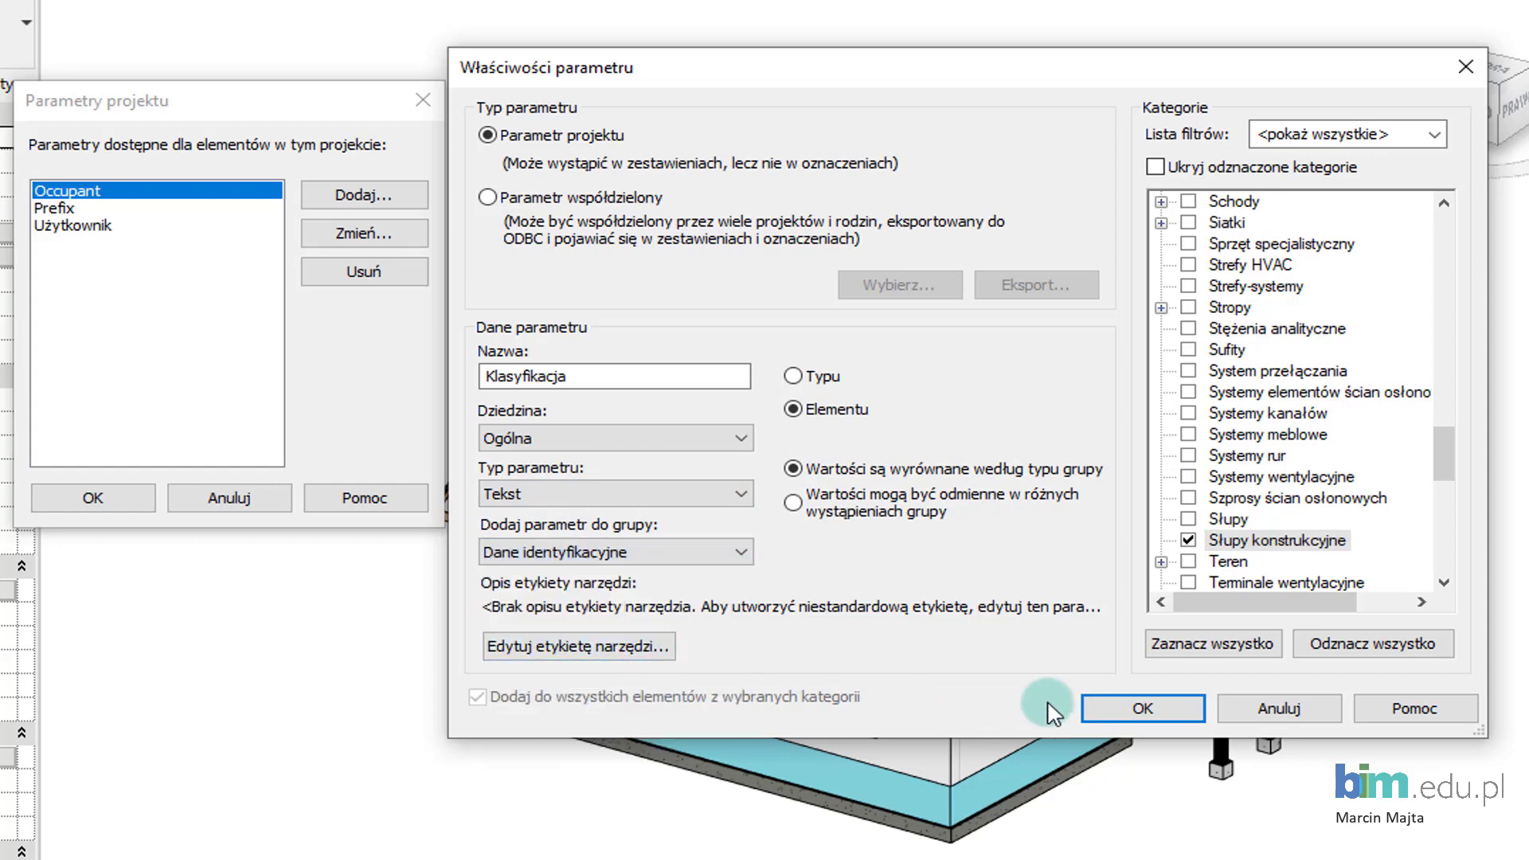
{"action": "left_click", "coordinate": [1141, 719]}
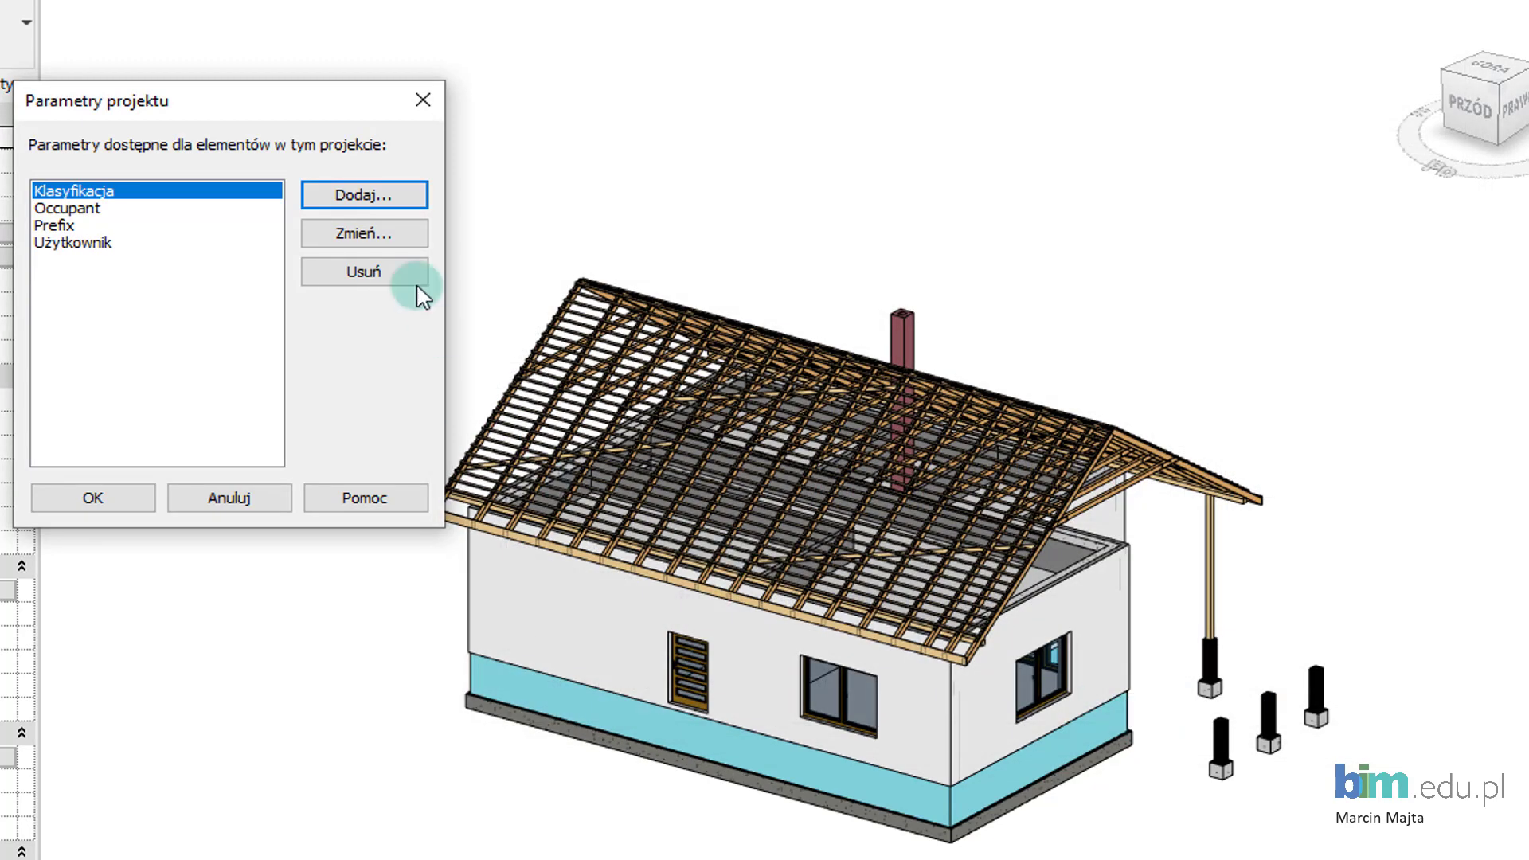
- Add a parameter Rodzaj elementu for Słupy and Ramy konstrukcyjne
{"action": "left_click", "coordinate": [385, 193]}
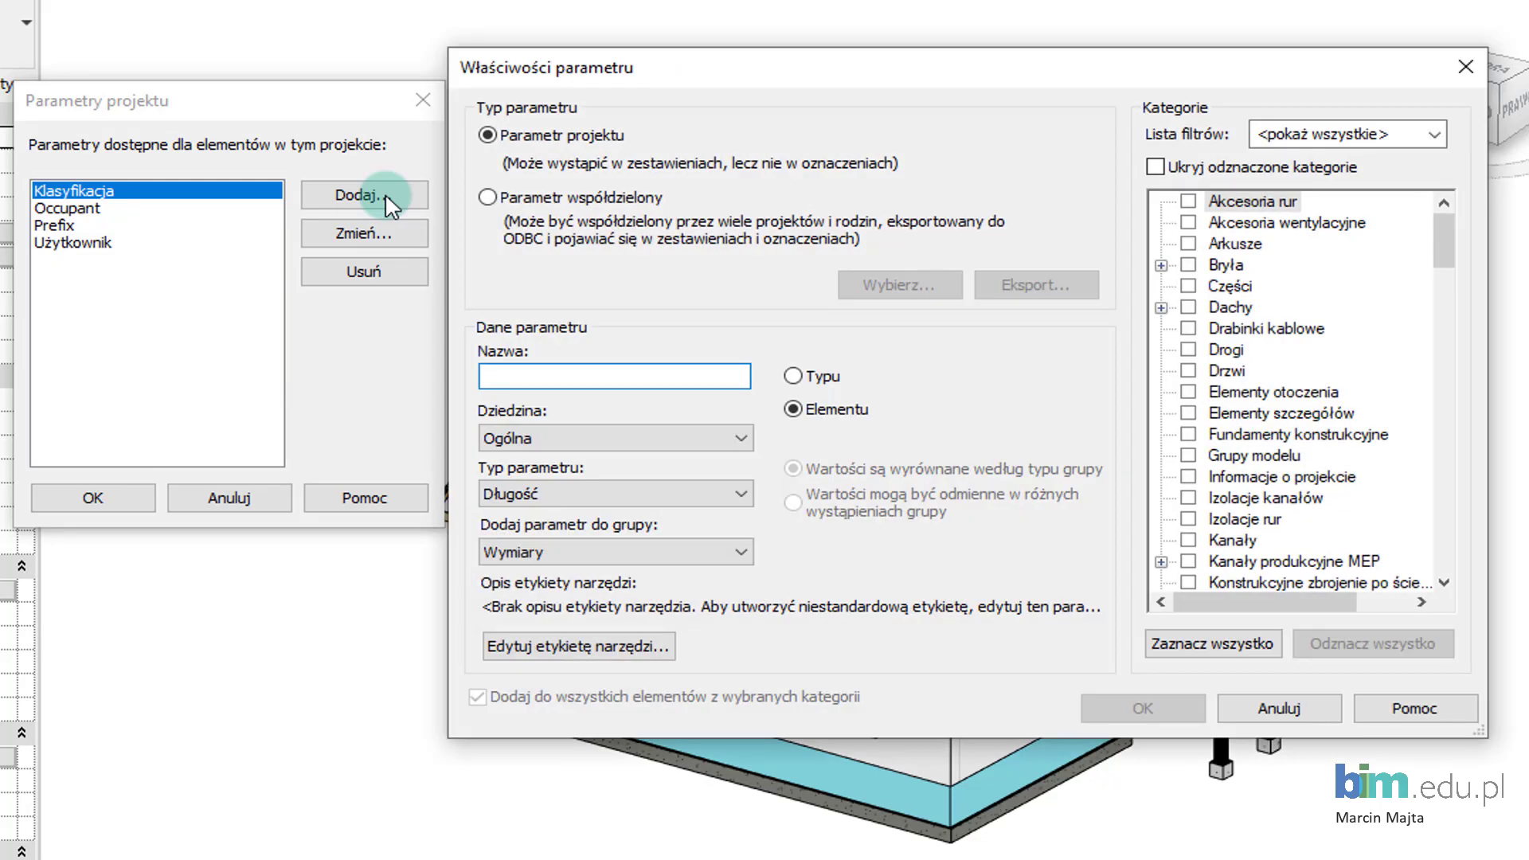
{"action": "type", "text": "Ro"}
{"action": "type", "text": "dzaj elementu"}
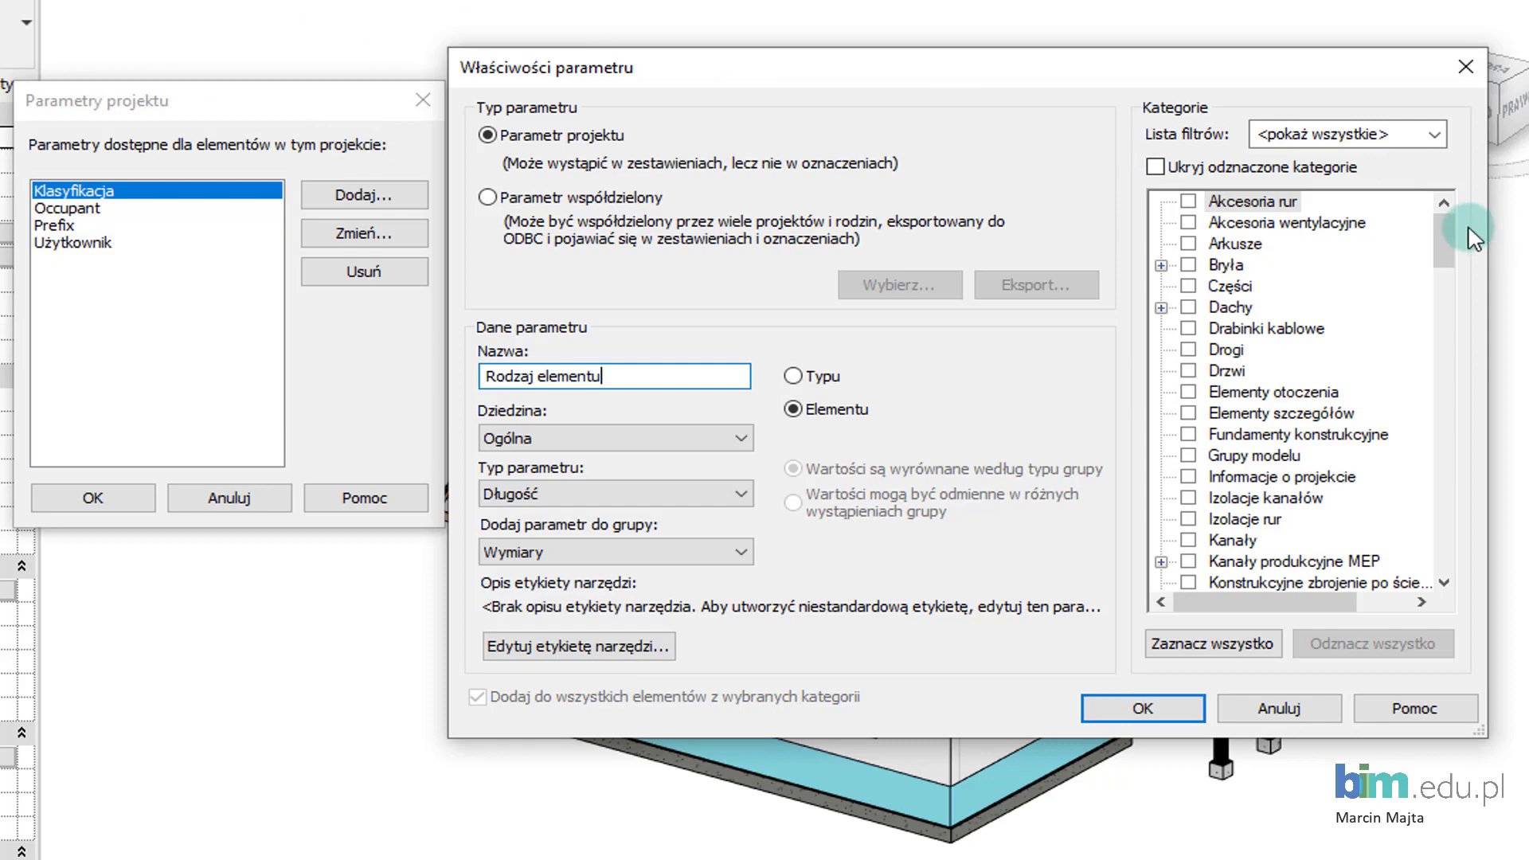
{"action": "left_click_drag", "start_coordinate": [1448, 235], "coordinate": [1486, 476]}
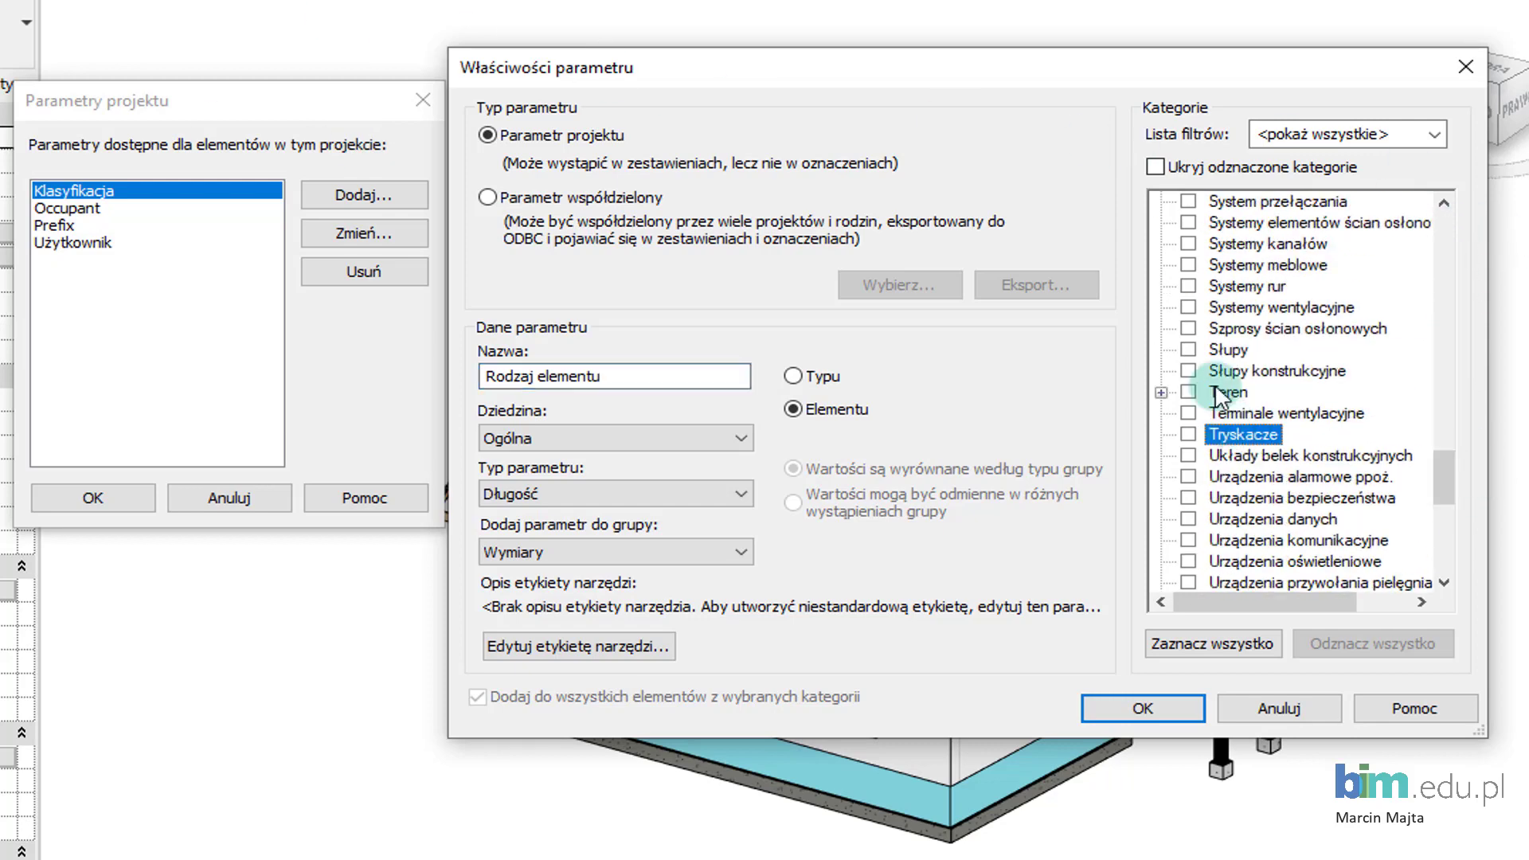
{"action": "left_click", "coordinate": [1188, 371]}
{"action": "scroll", "coordinate": [1190, 372], "scroll_direction": "up", "scroll_amount": 5}
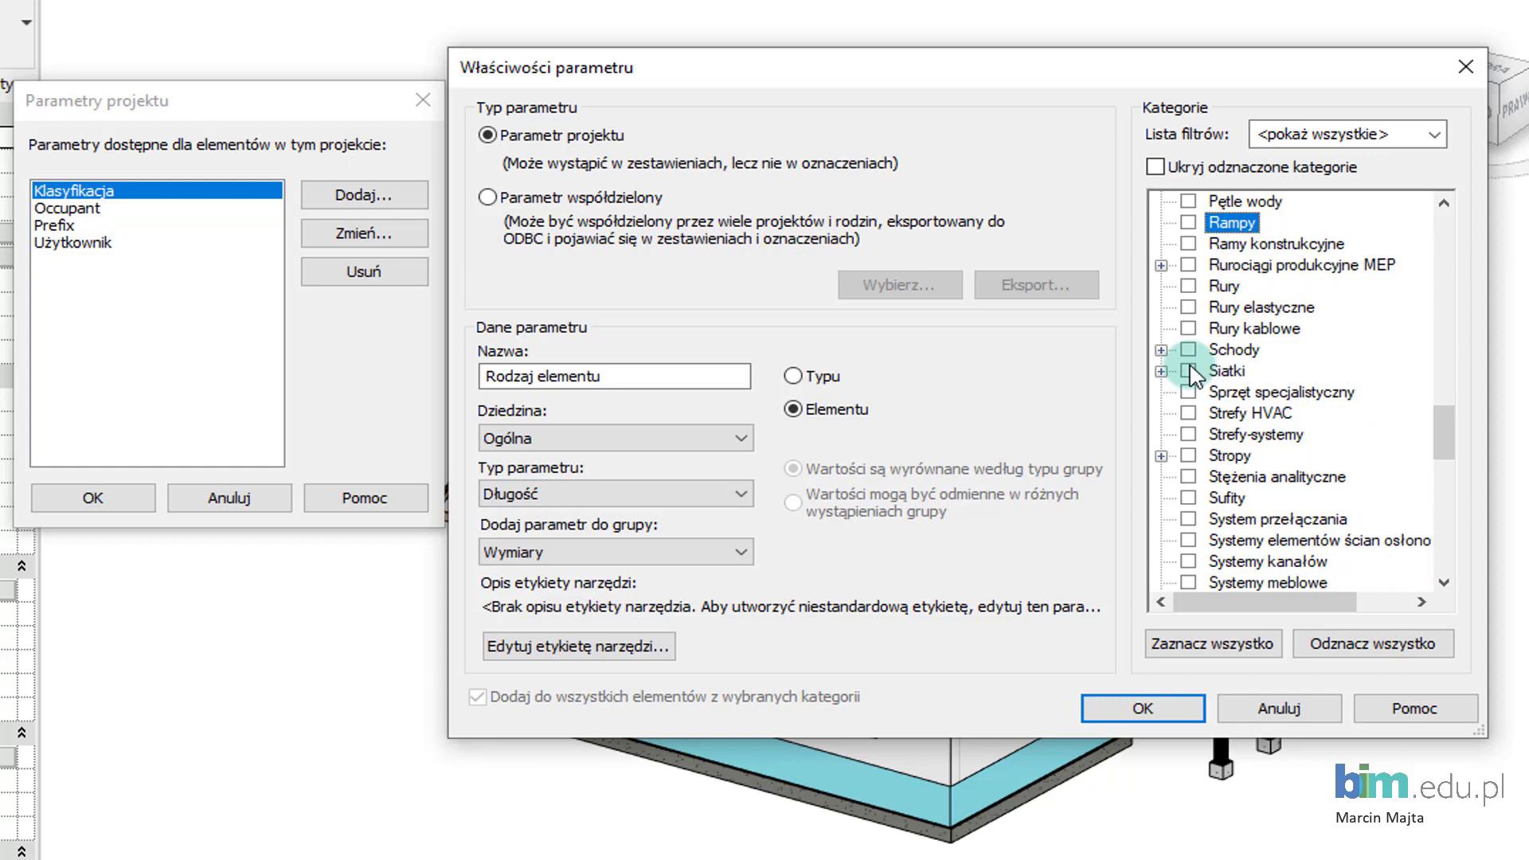
{"action": "left_click", "coordinate": [1188, 243]}
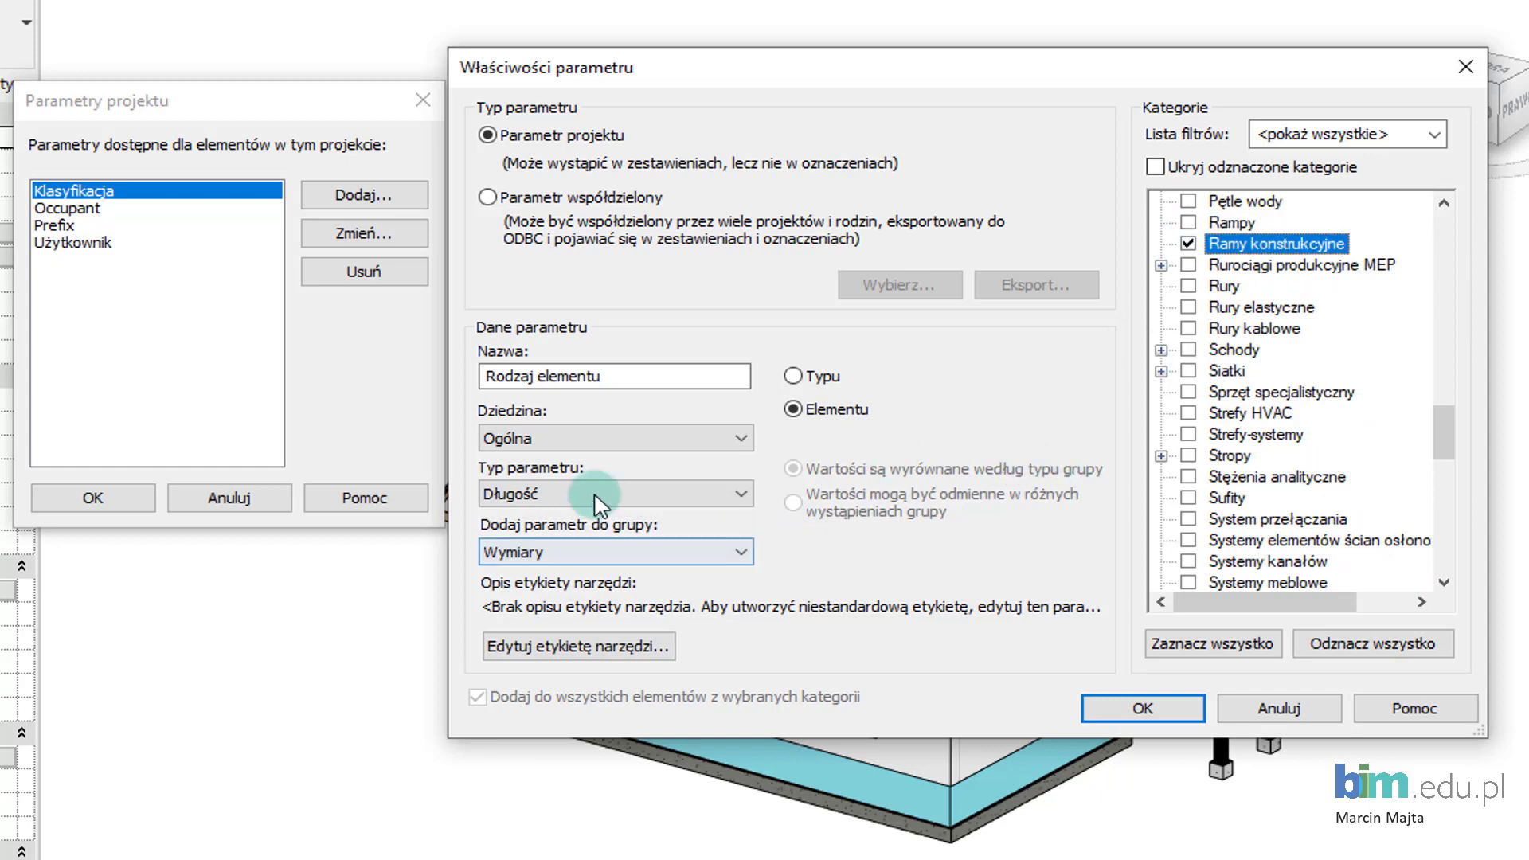
- Set Rodzaj elementu to Tekst under Dane identyfikacyjne and confirm it
{"action": "left_click", "coordinate": [571, 496]}
{"action": "left_click", "coordinate": [565, 518]}
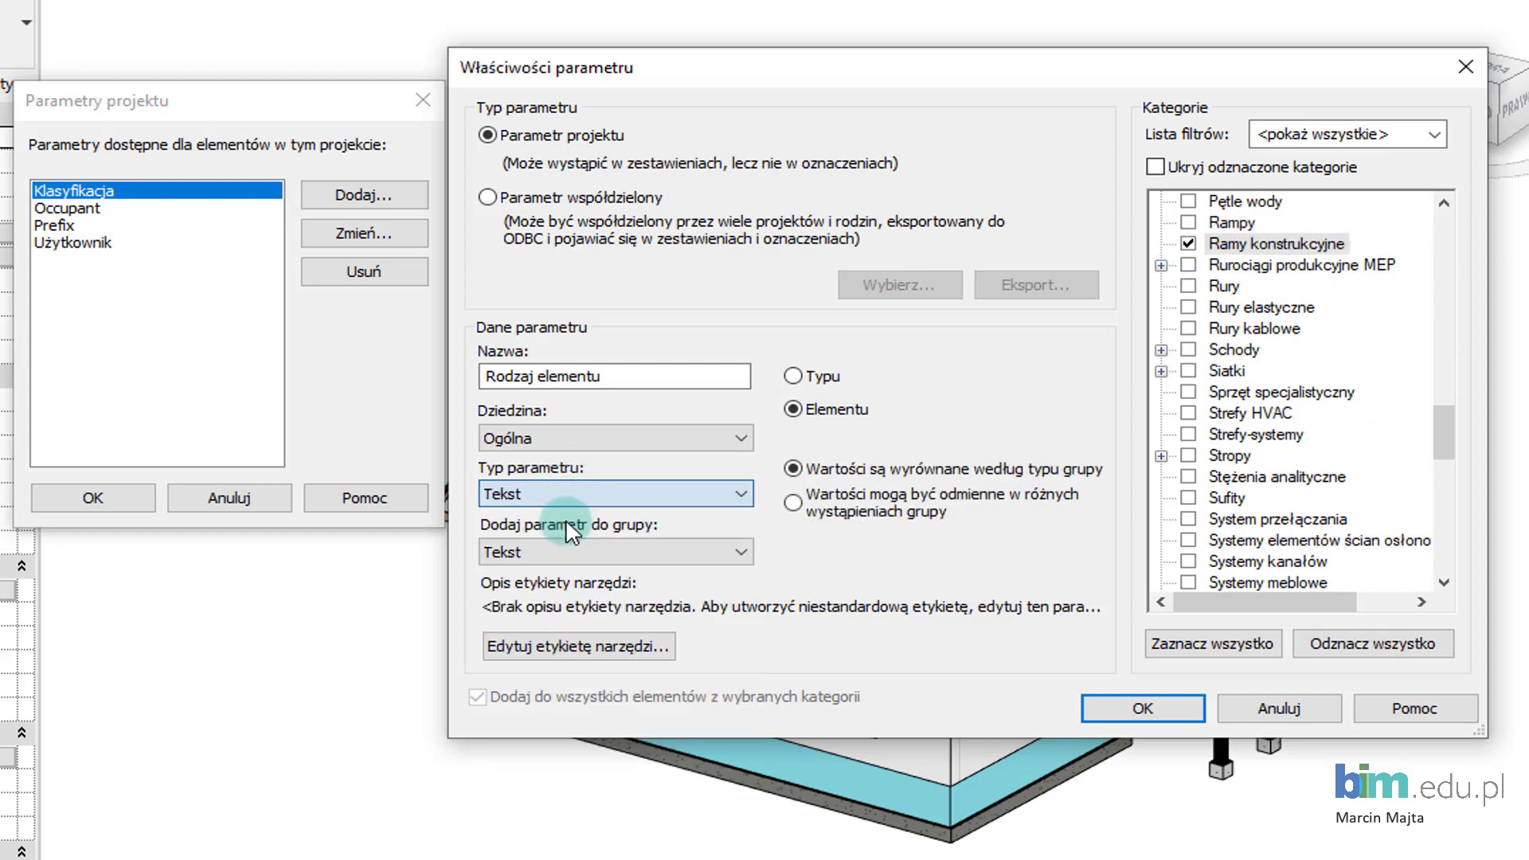
{"action": "left_click", "coordinate": [564, 549]}
{"action": "scroll", "coordinate": [673, 748], "scroll_direction": "up", "scroll_amount": 5}
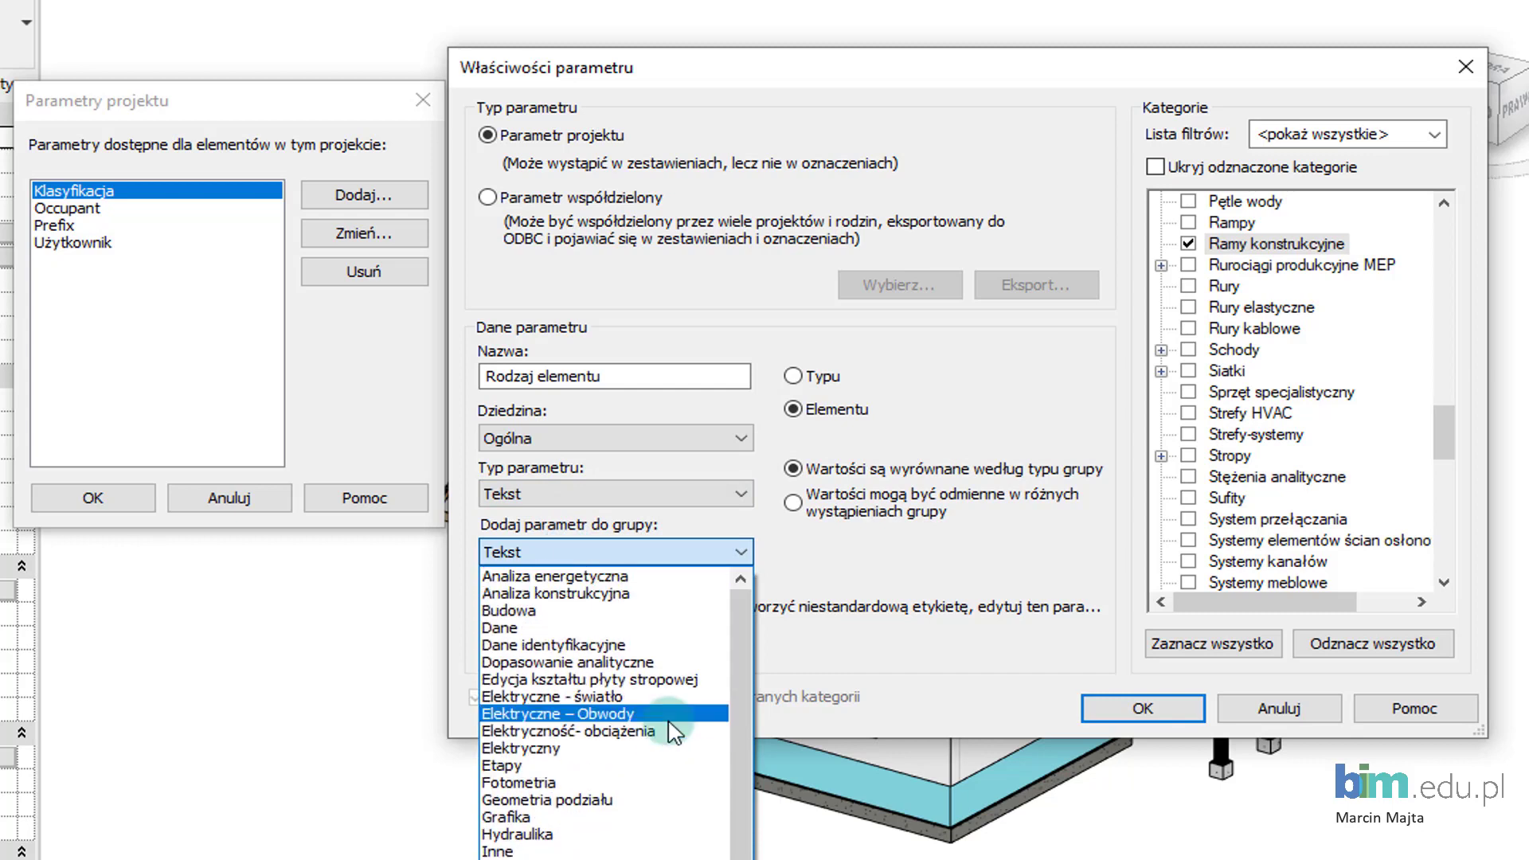
{"action": "left_click", "coordinate": [597, 648]}
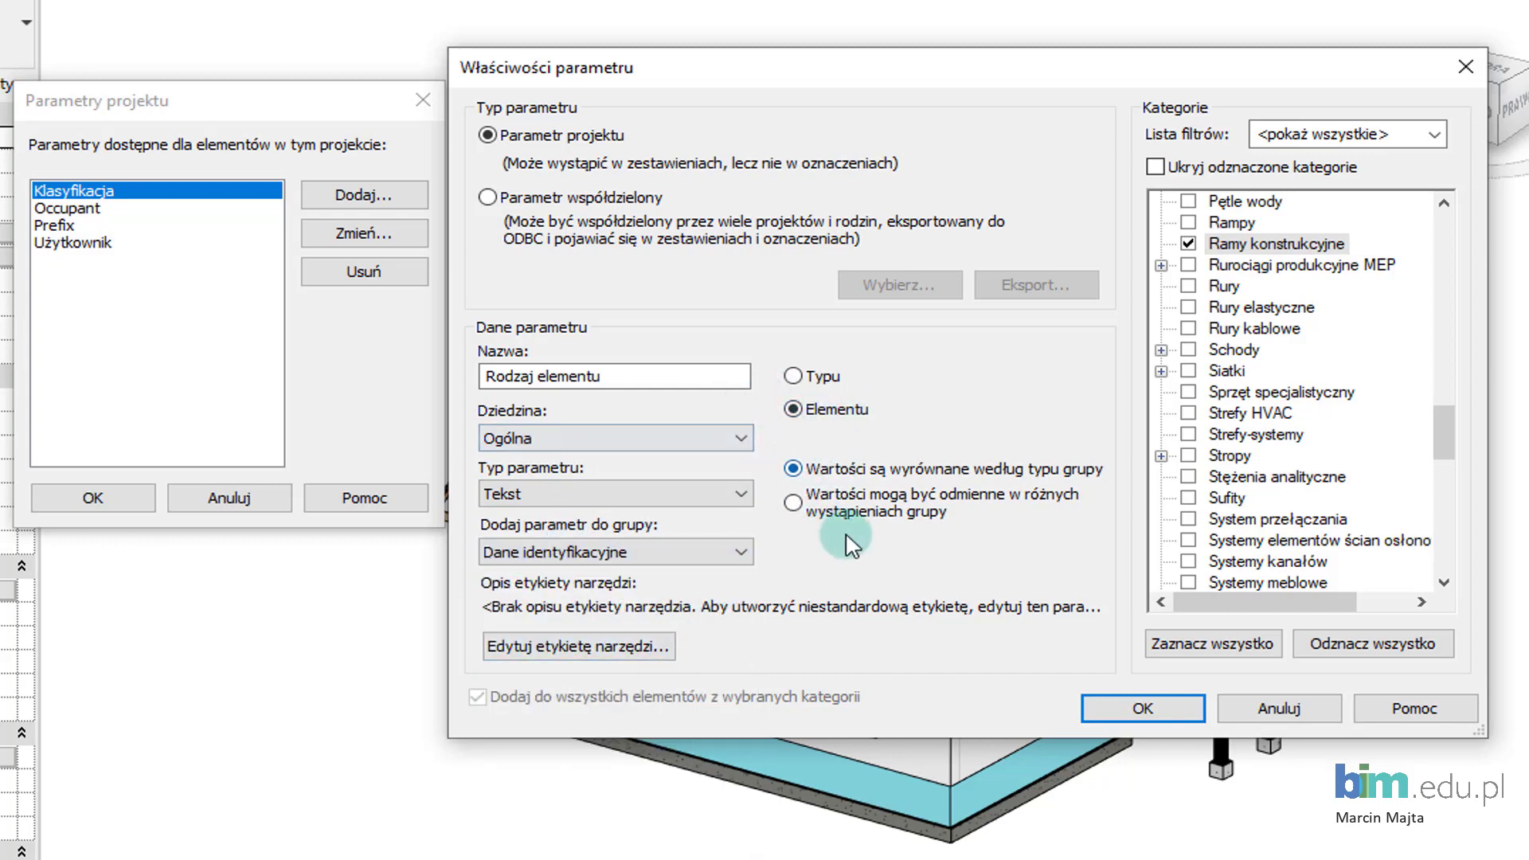
{"action": "left_click", "coordinate": [1153, 718]}
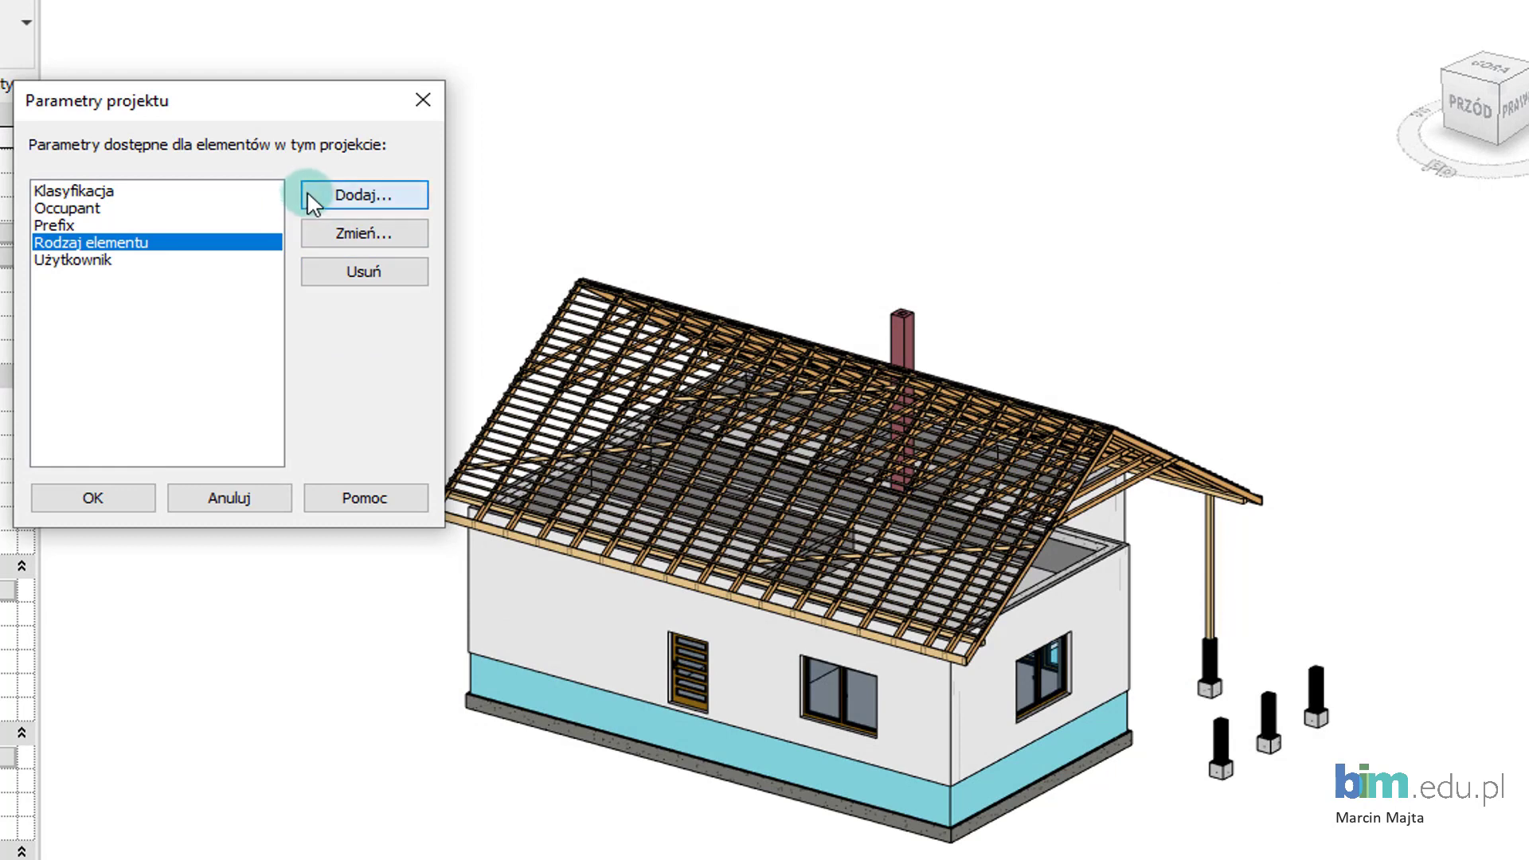
- Add a parameter Klasa drewna of type Tekst under Dane identyfikacyjne
{"action": "left_click", "coordinate": [308, 191]}
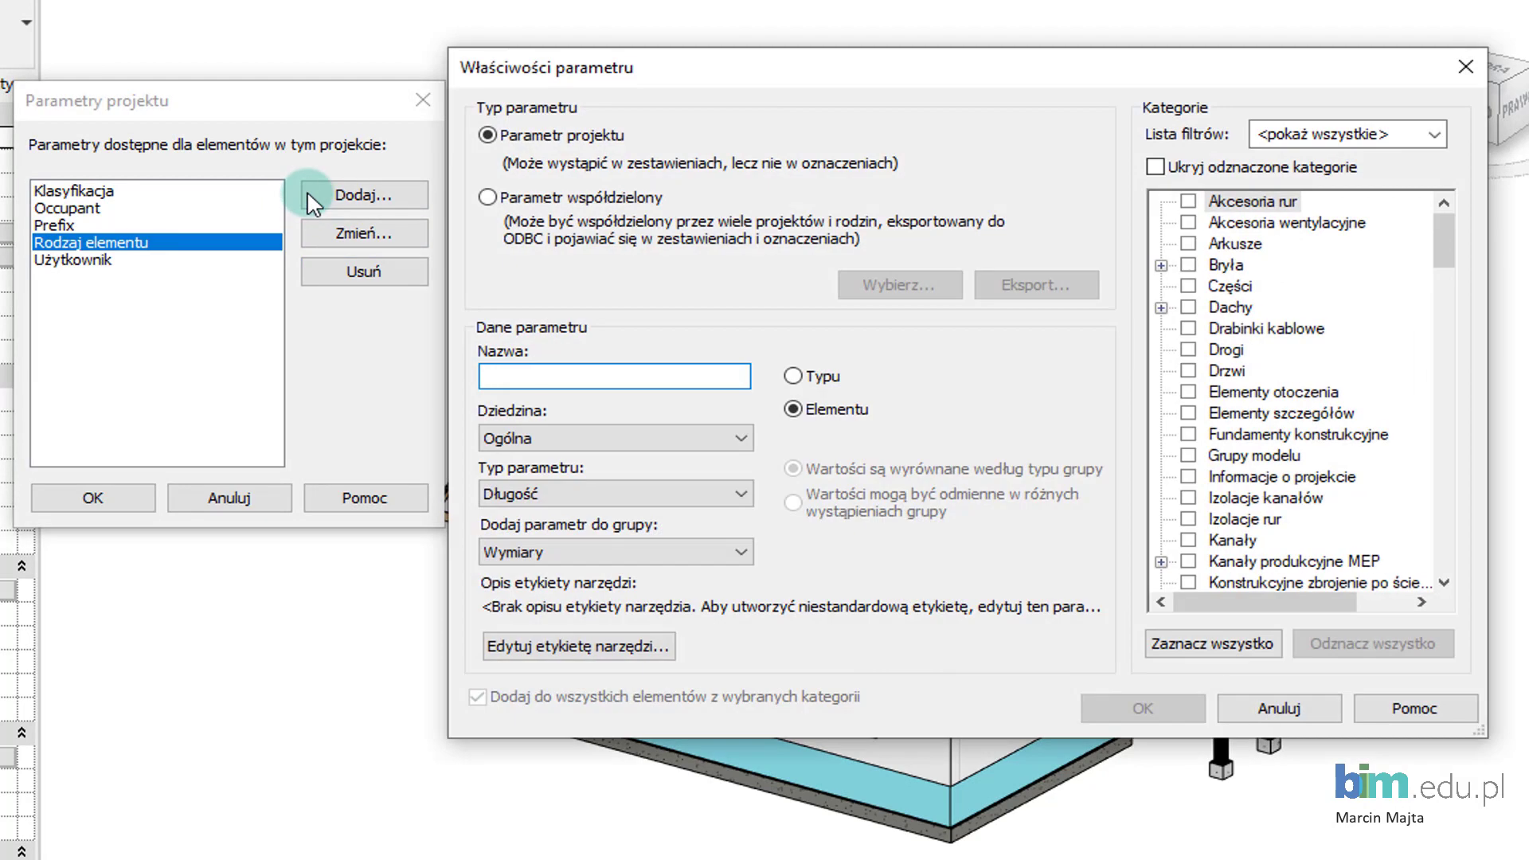
{"action": "type", "text": "Klasa drewna"}
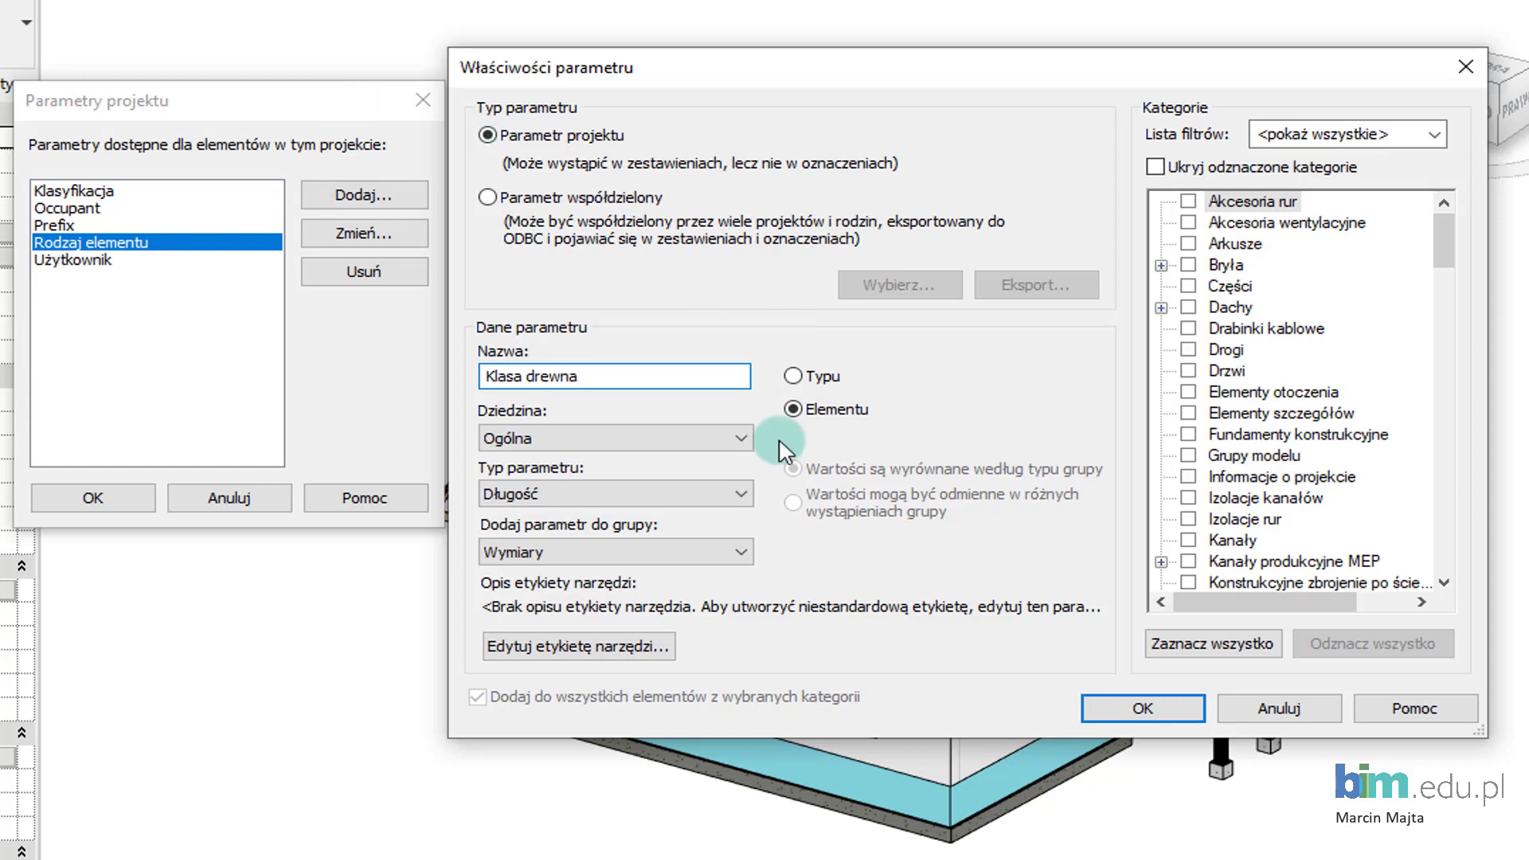
{"action": "left_click", "coordinate": [718, 505]}
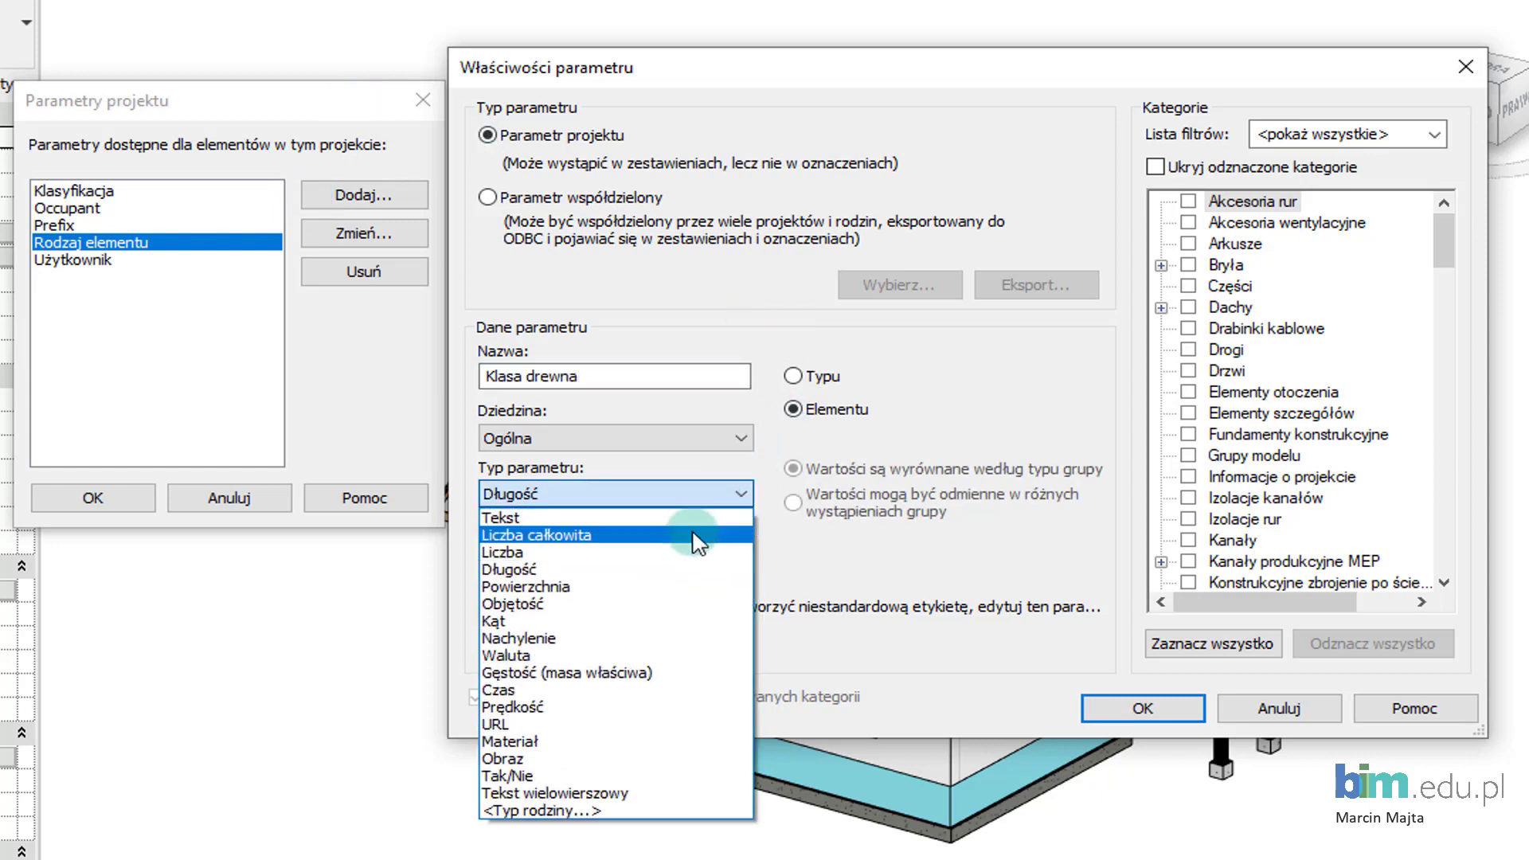
{"action": "left_click", "coordinate": [719, 516]}
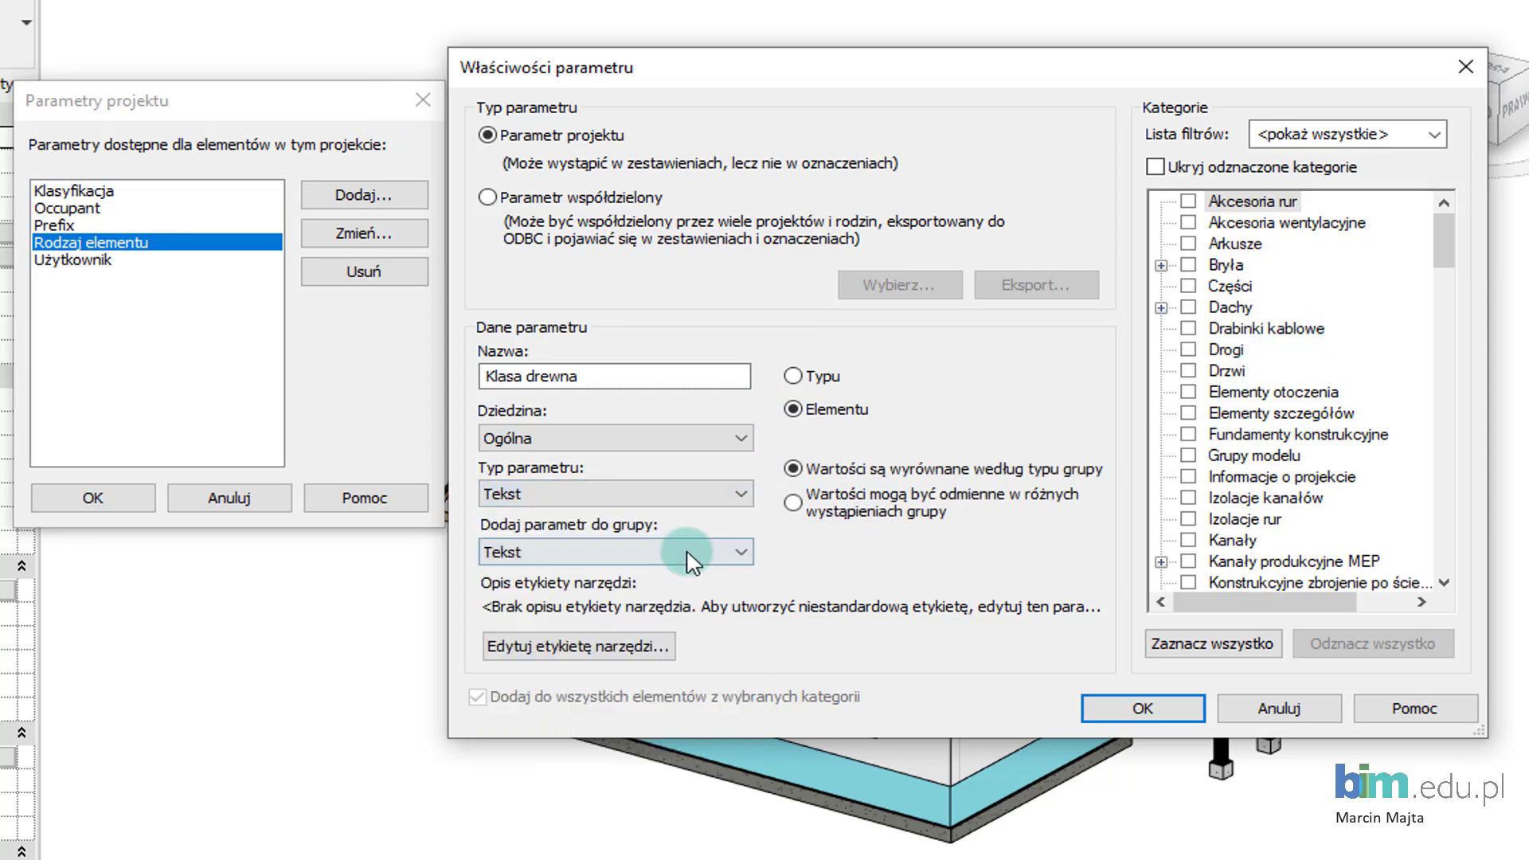
{"action": "left_click", "coordinate": [600, 552]}
{"action": "scroll", "coordinate": [600, 597], "scroll_direction": "up", "scroll_amount": 5}
{"action": "left_click", "coordinate": [643, 645]}
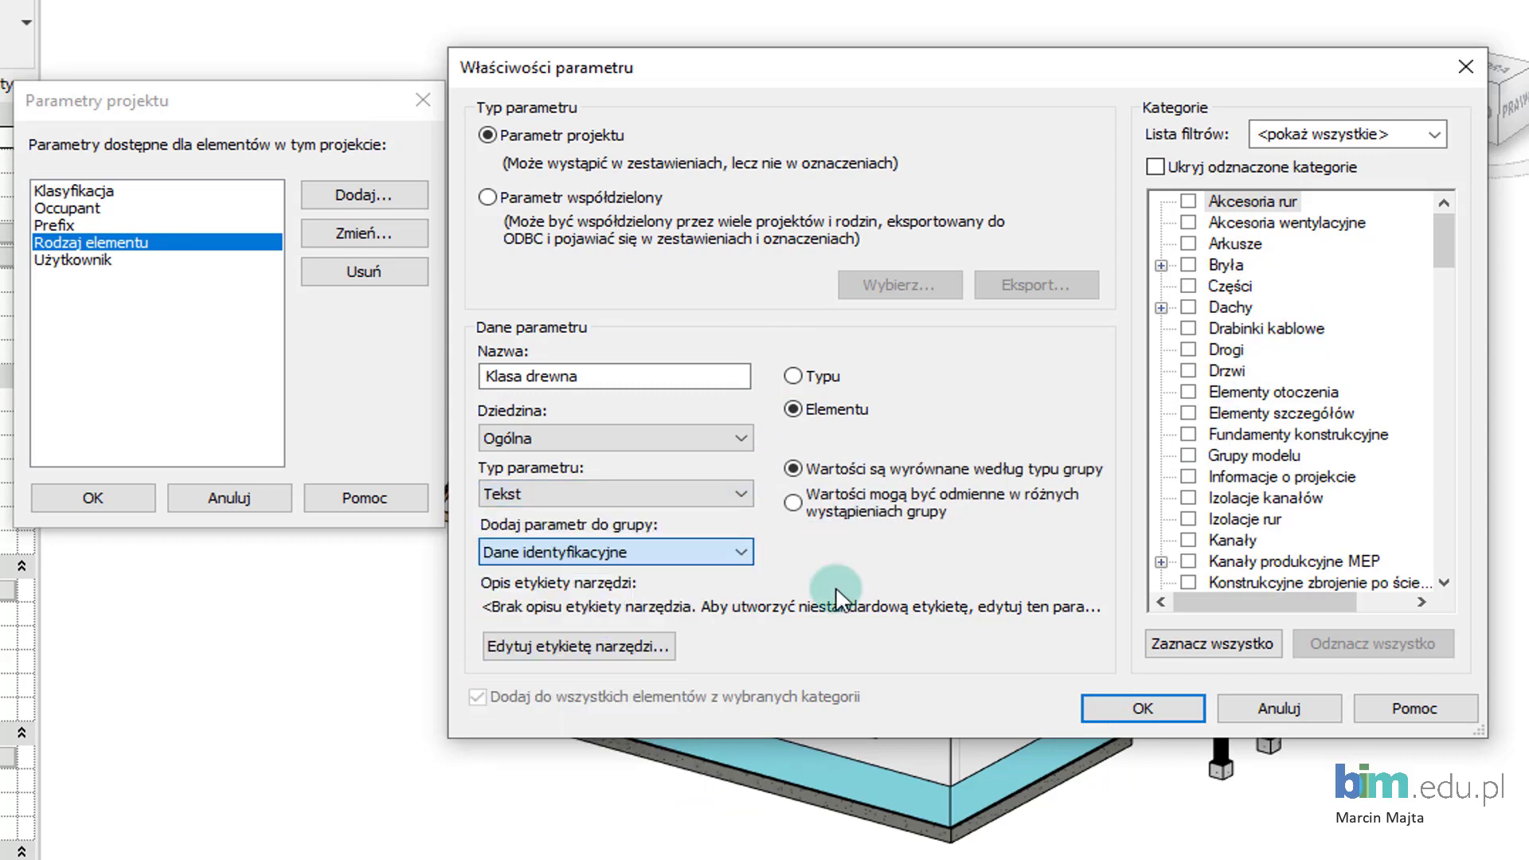
- Assign Klasa drewna to Ramy and Słupy konstrukcyjne and confirm the parameter
{"action": "left_click_drag", "start_coordinate": [1440, 236], "coordinate": [1440, 385]}
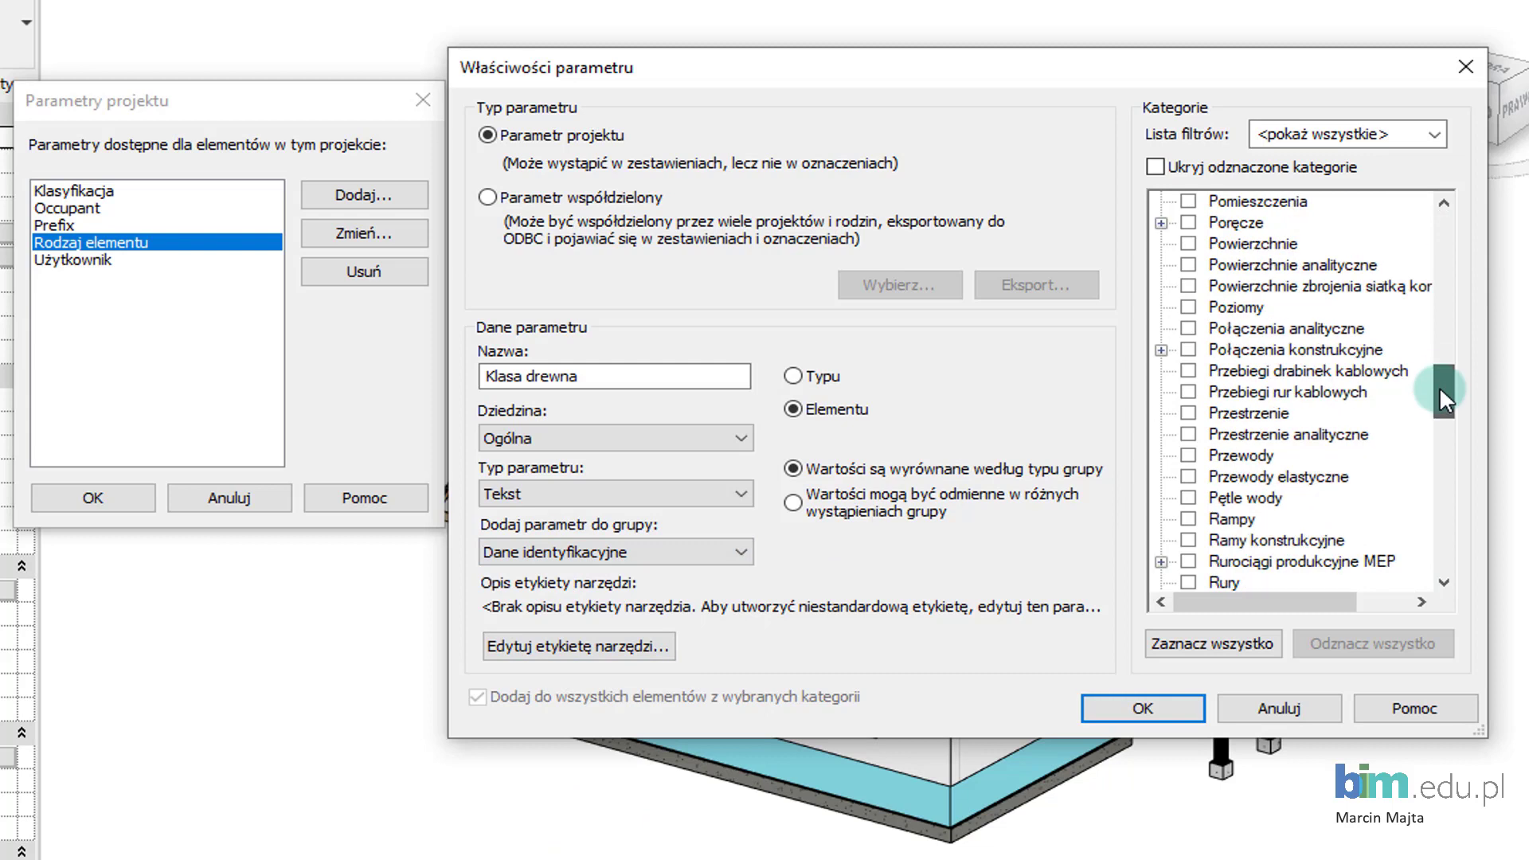
{"action": "left_click", "coordinate": [1230, 477]}
{"action": "left_click", "coordinate": [1230, 518]}
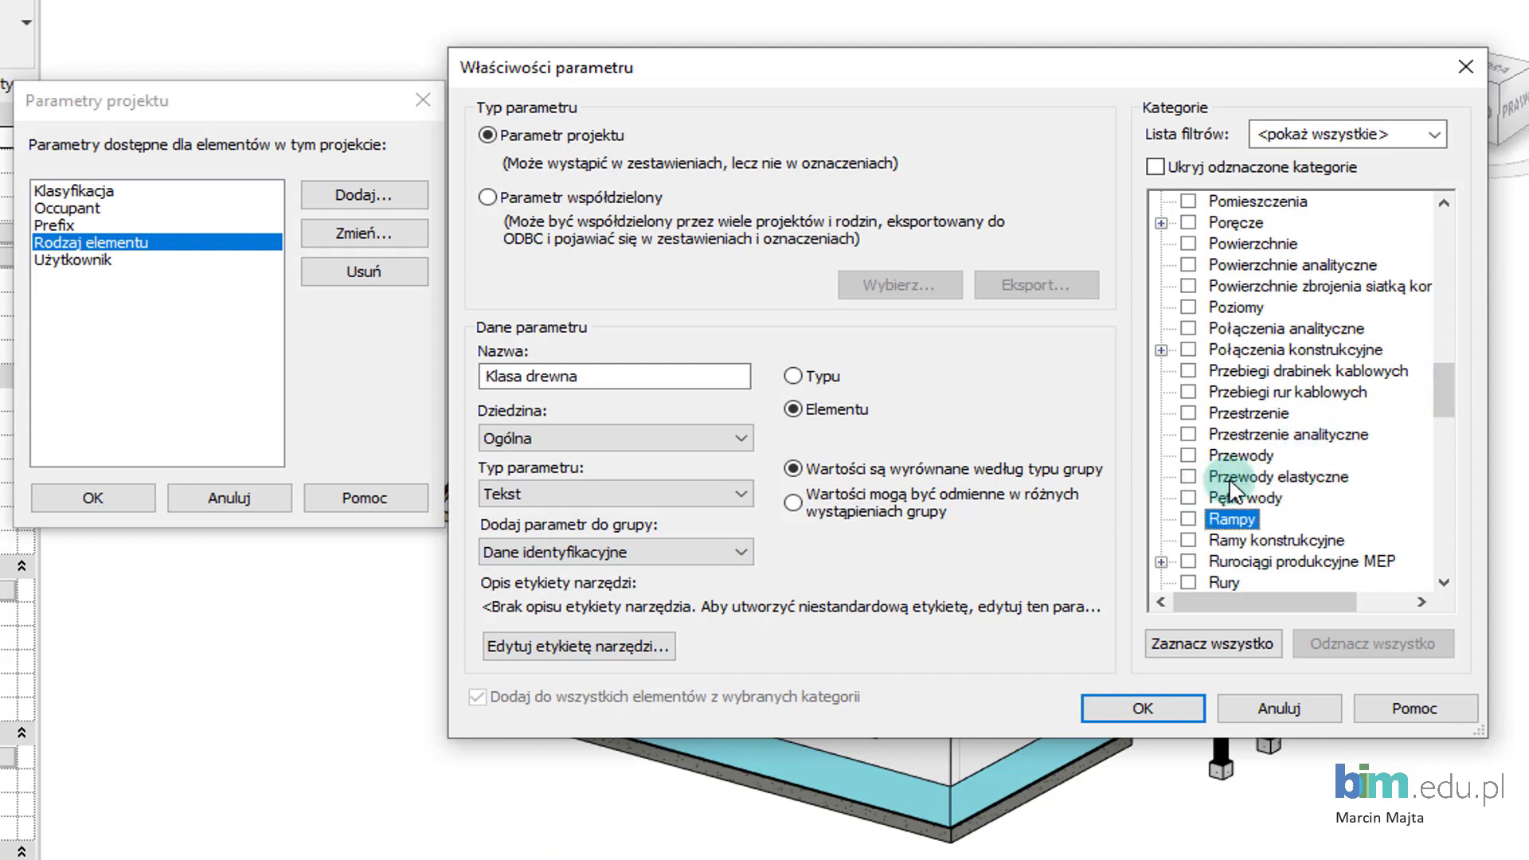
{"action": "left_click", "coordinate": [1189, 540]}
{"action": "scroll", "coordinate": [1194, 542], "scroll_direction": "down", "scroll_amount": 5}
{"action": "scroll", "coordinate": [1194, 541], "scroll_direction": "down", "scroll_amount": 3}
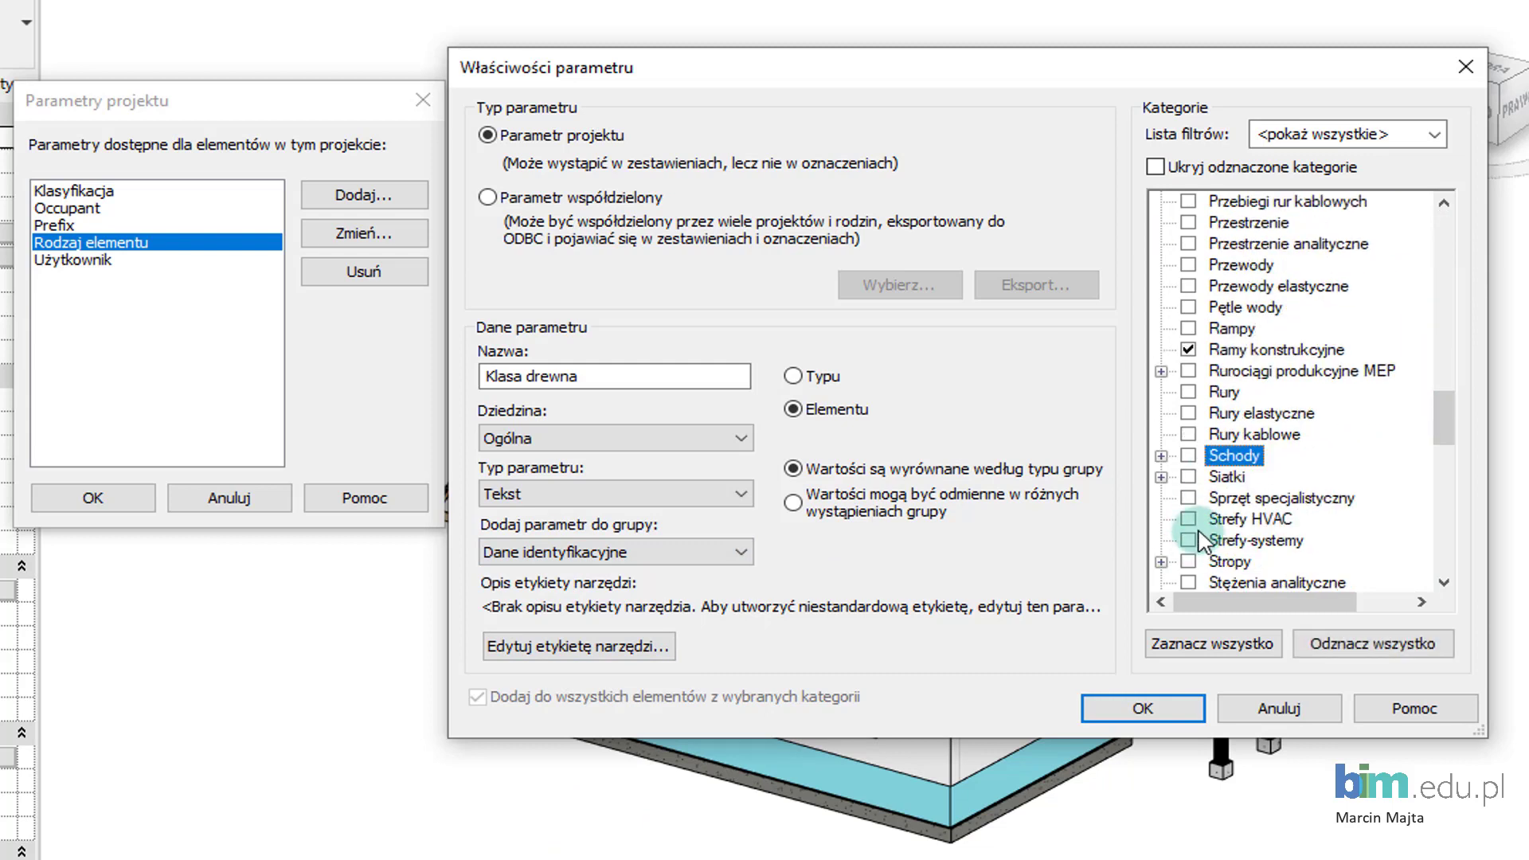
{"action": "scroll", "coordinate": [1197, 549], "scroll_direction": "down", "scroll_amount": 1}
{"action": "scroll", "coordinate": [1194, 548], "scroll_direction": "down", "scroll_amount": 1}
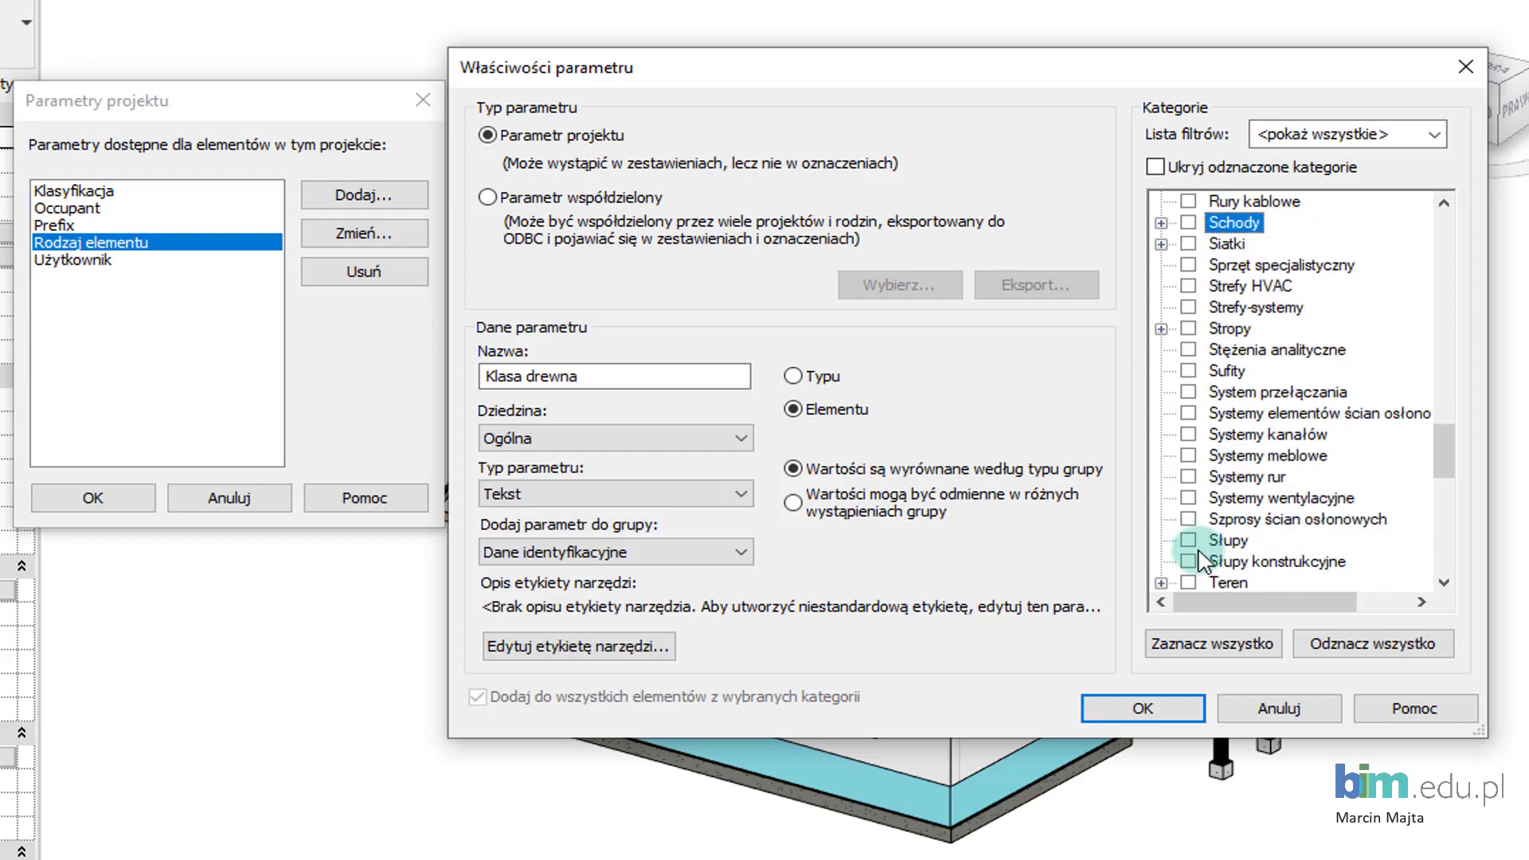
{"action": "scroll", "coordinate": [1193, 547], "scroll_direction": "down", "scroll_amount": 1}
{"action": "left_click", "coordinate": [1188, 540]}
{"action": "left_click", "coordinate": [1212, 643]}
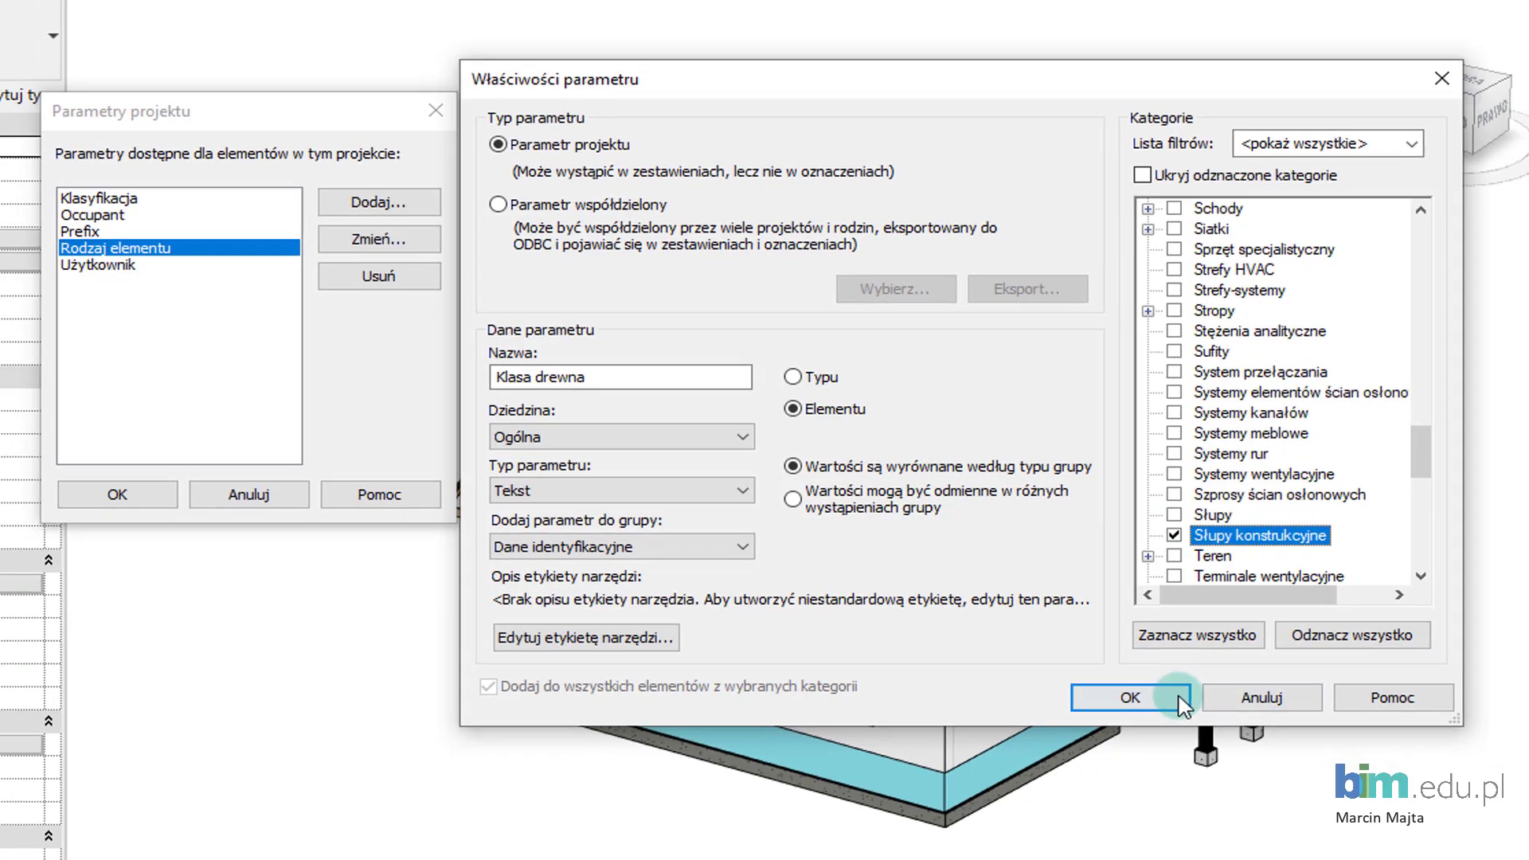
{"action": "left_click", "coordinate": [1143, 707]}
- Close the project parameters list and inspect one roof batten's new identity fields
{"action": "left_click", "coordinate": [398, 454]}
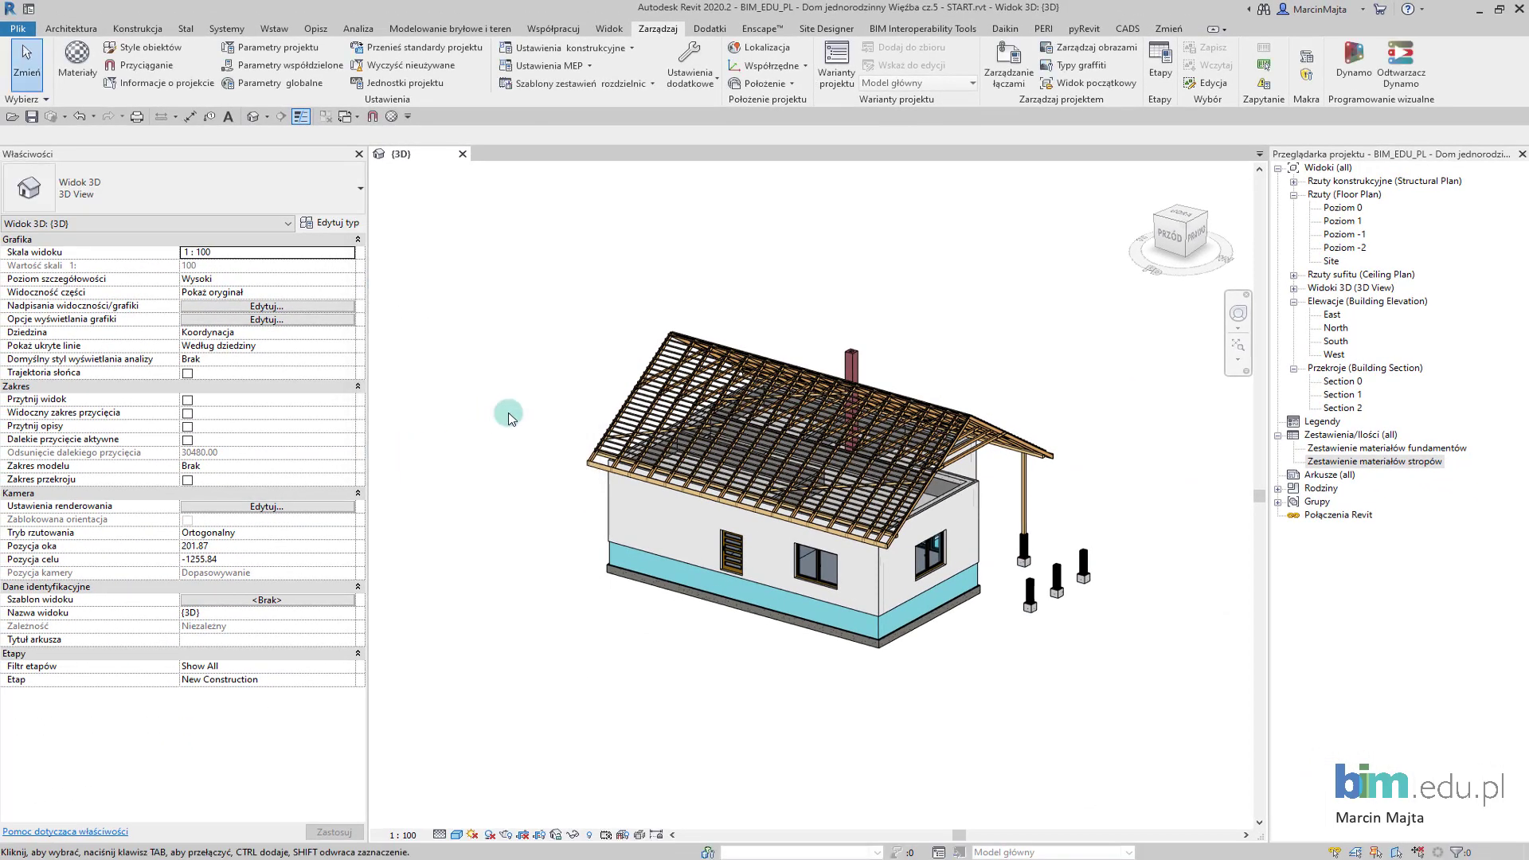
{"action": "scroll", "coordinate": [599, 394], "scroll_direction": "up", "scroll_amount": 3}
{"action": "scroll", "coordinate": [689, 407], "scroll_direction": "up", "scroll_amount": 3}
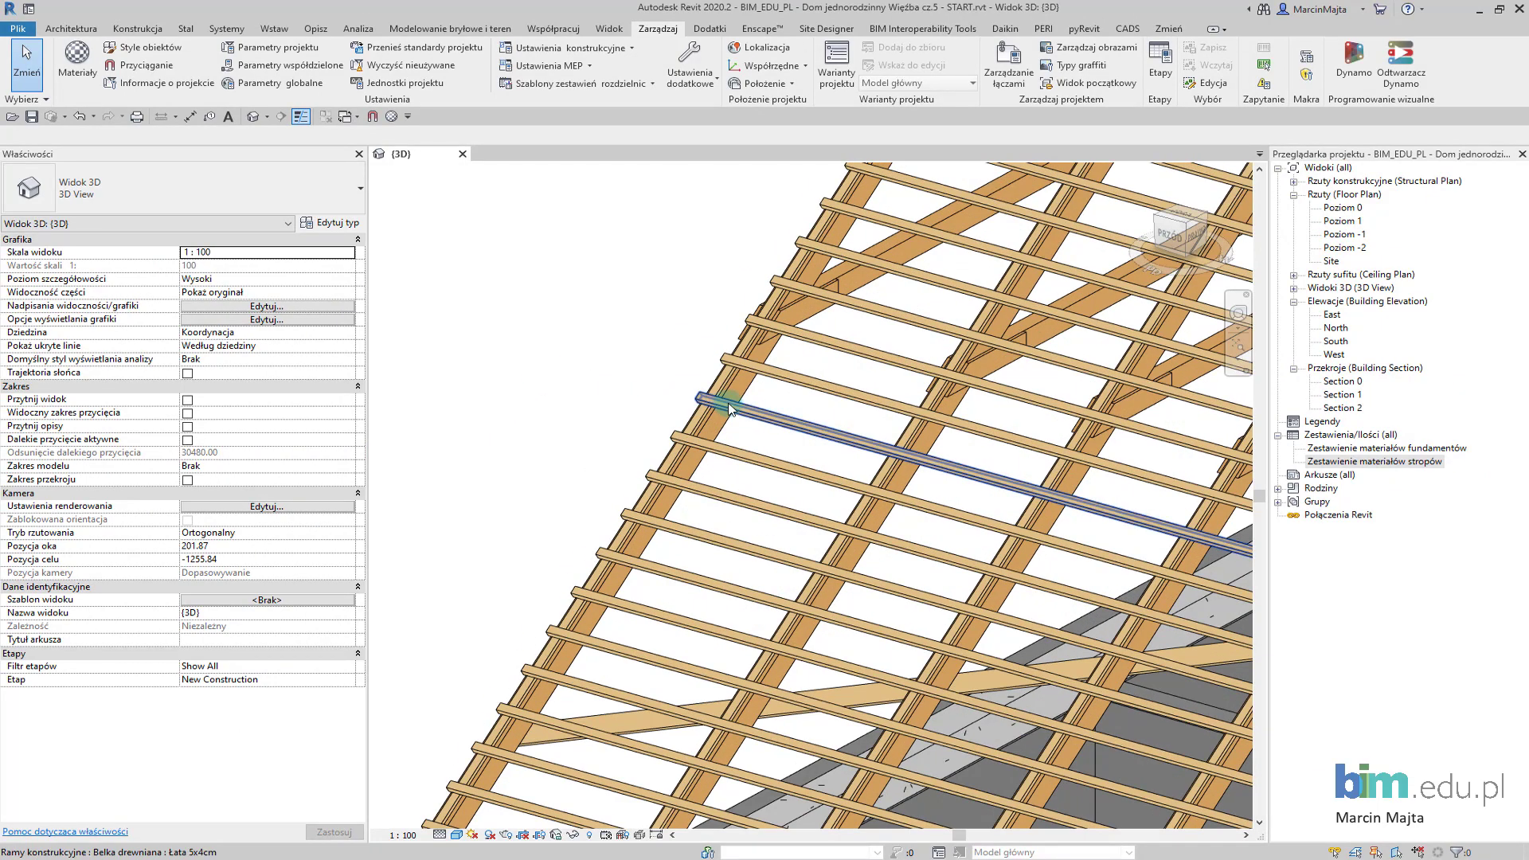
{"action": "left_click", "coordinate": [691, 405]}
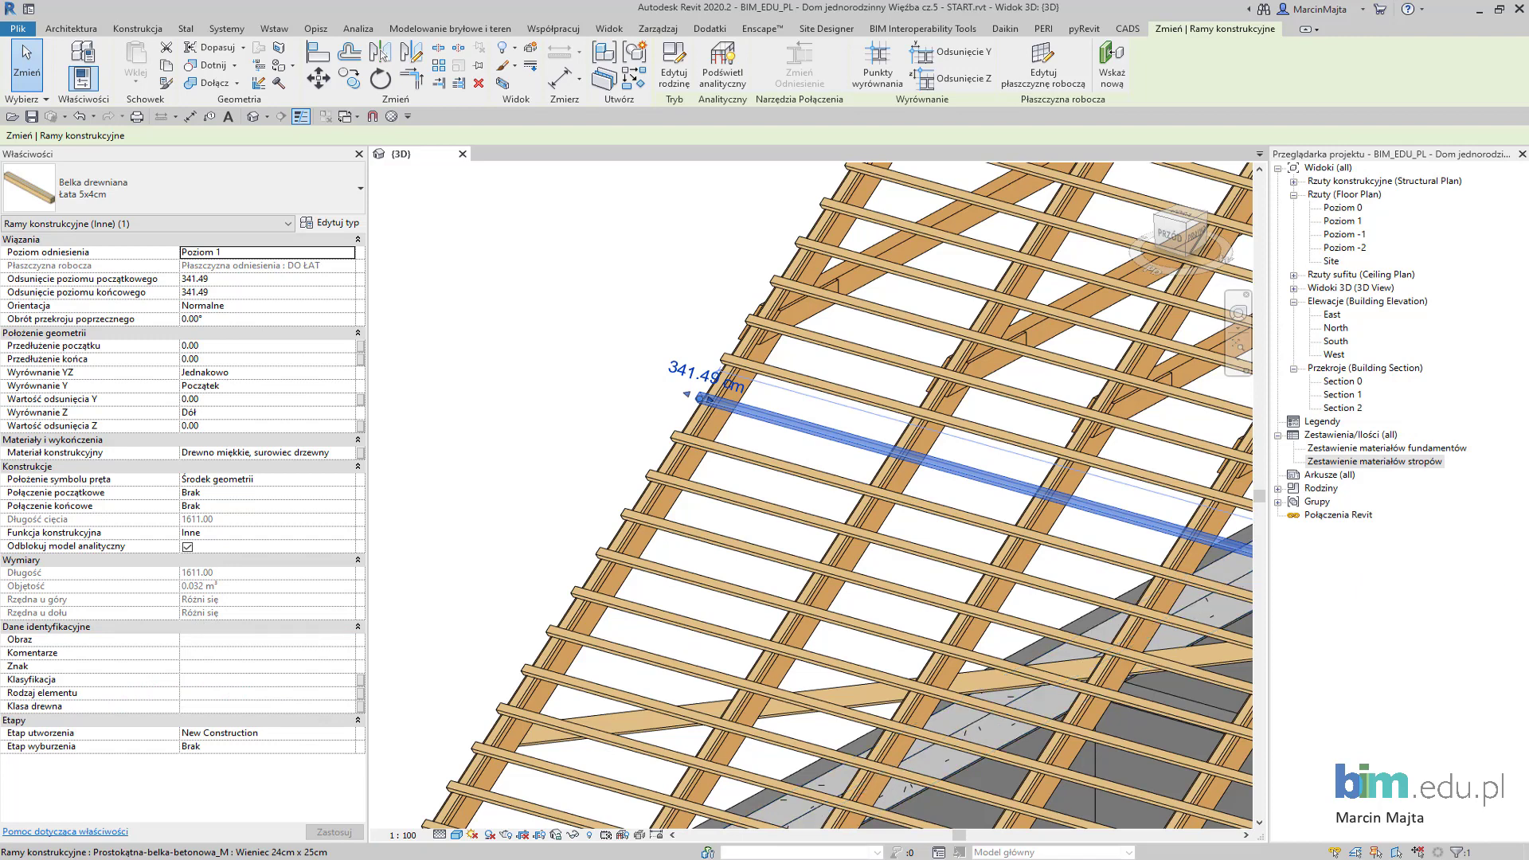
- Select all 50 Łata 5x4cm battens throughout the project
{"action": "middle_click_drag", "start_coordinate": [579, 490], "coordinate": [580, 489], "text": "shift"}
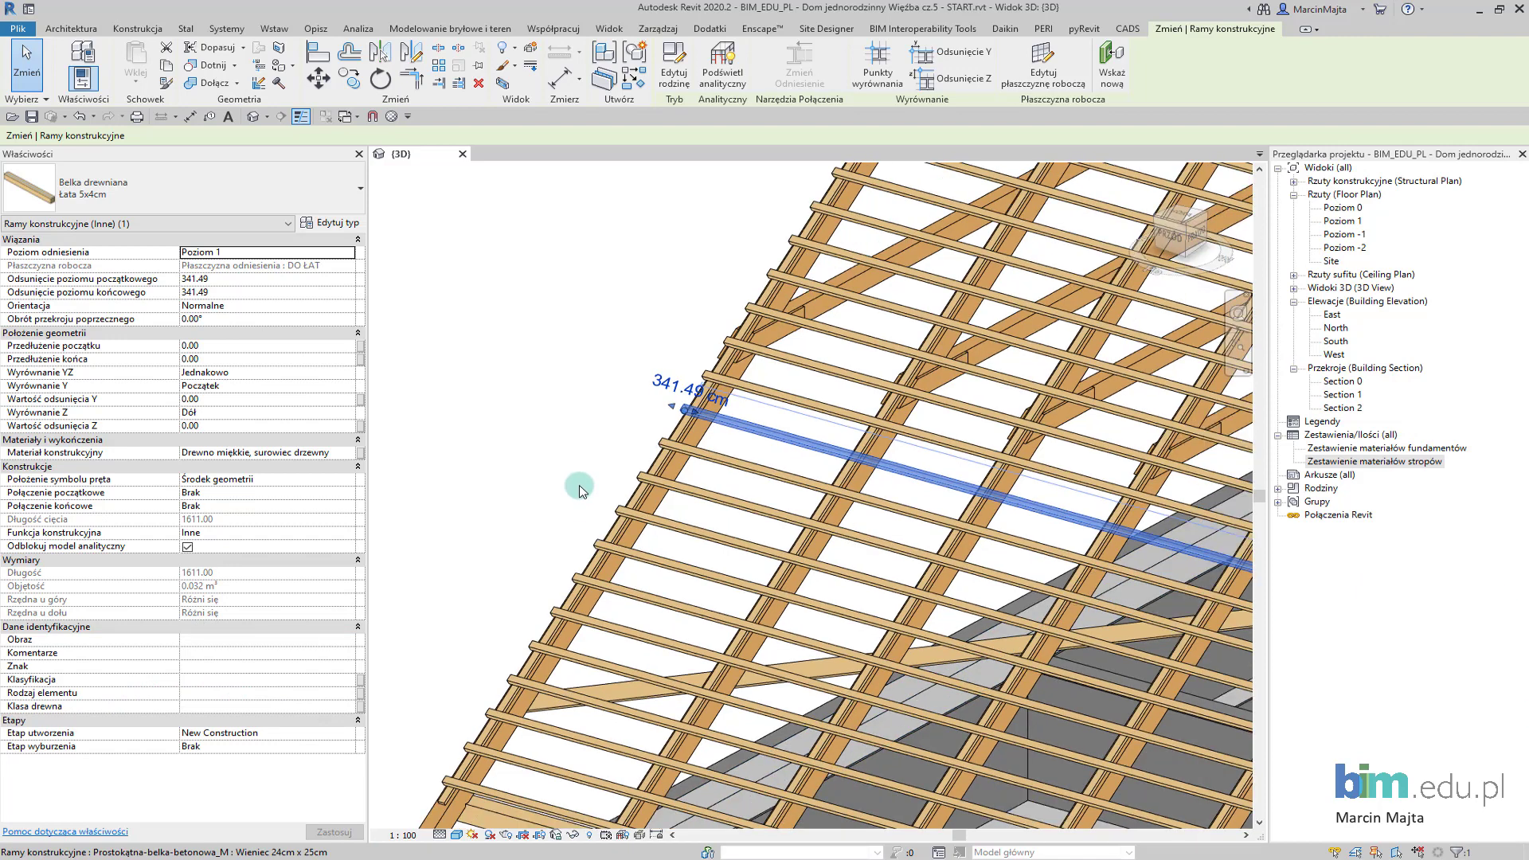
{"action": "scroll", "coordinate": [757, 496], "scroll_direction": "down", "scroll_amount": 5}
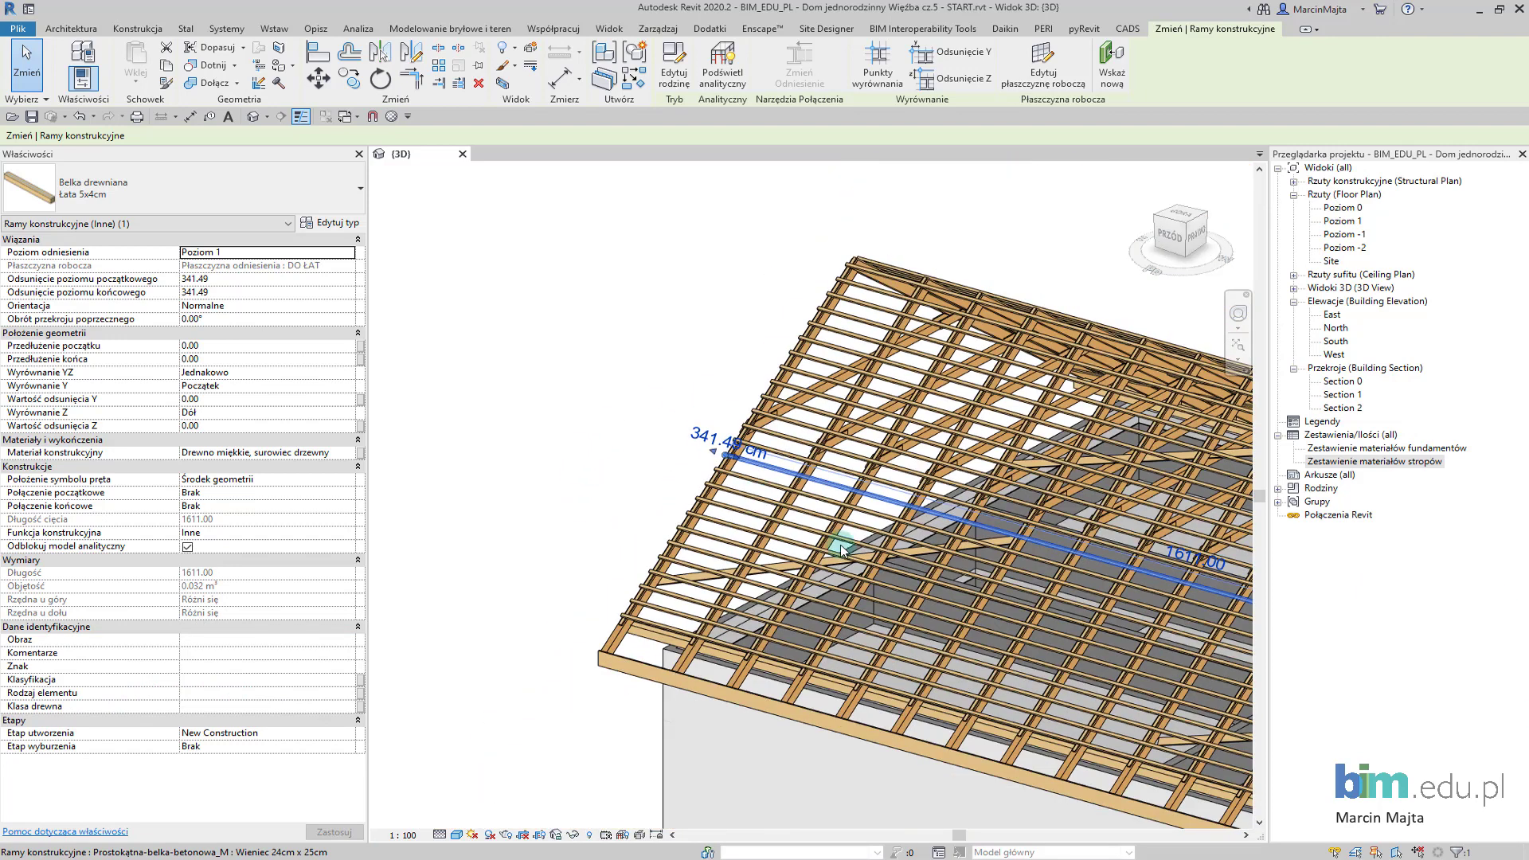
{"action": "scroll", "coordinate": [730, 509], "scroll_direction": "up", "scroll_amount": 2}
{"action": "scroll", "coordinate": [729, 510], "scroll_direction": "down", "scroll_amount": 2}
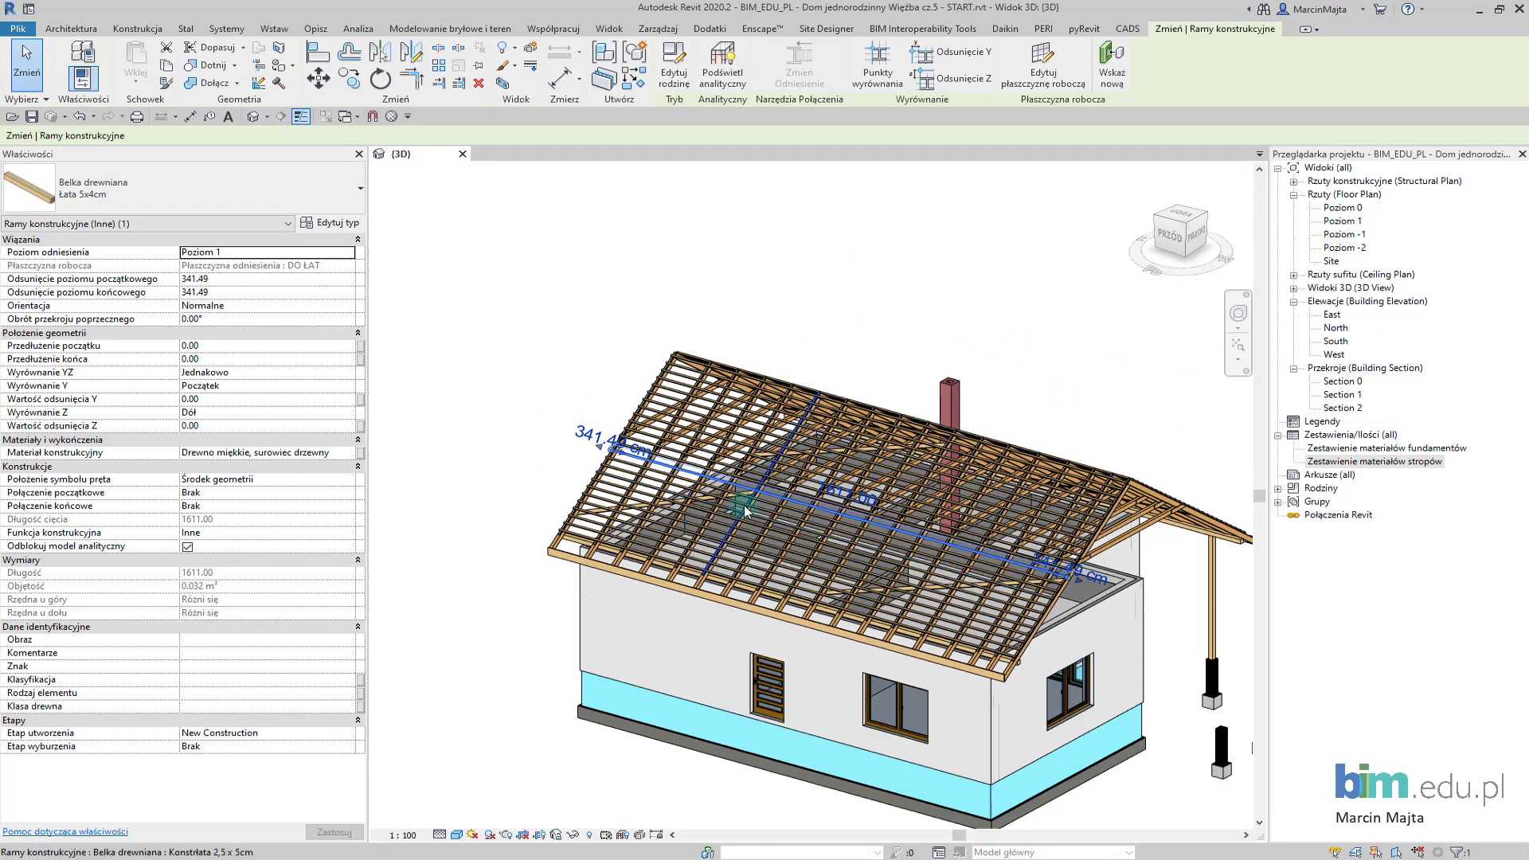
{"action": "scroll", "coordinate": [730, 510], "scroll_direction": "down", "scroll_amount": 2}
{"action": "scroll", "coordinate": [796, 605], "scroll_direction": "down", "scroll_amount": 1}
{"action": "middle_click_drag", "start_coordinate": [892, 705], "coordinate": [875, 682], "text": "shift"}
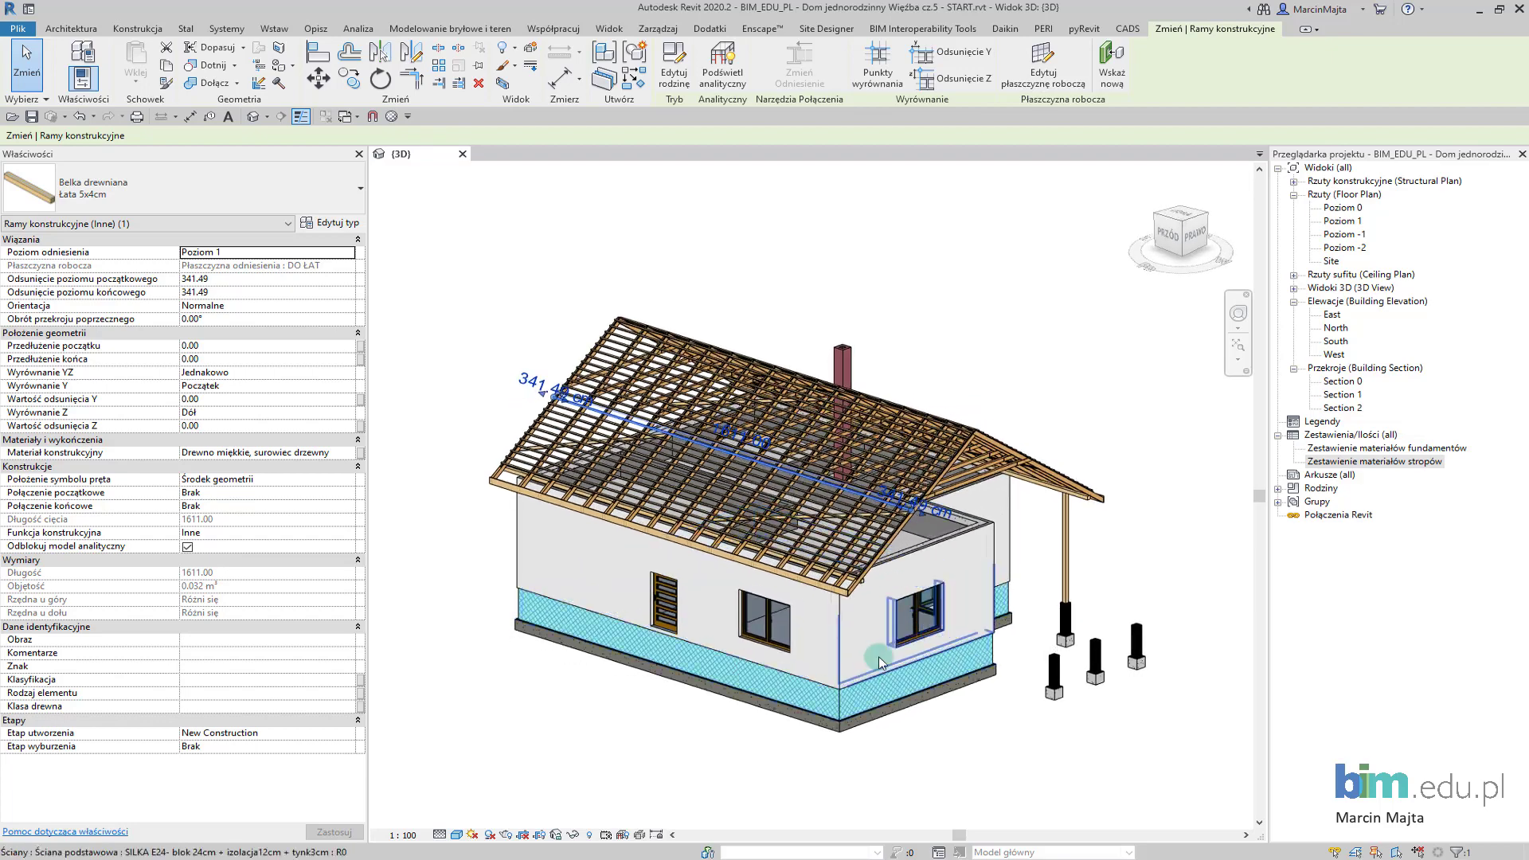
{"action": "scroll", "coordinate": [829, 637], "scroll_direction": "up", "scroll_amount": 3}
{"action": "scroll", "coordinate": [797, 617], "scroll_direction": "up", "scroll_amount": 2}
{"action": "scroll", "coordinate": [785, 606], "scroll_direction": "up", "scroll_amount": 2}
{"action": "scroll", "coordinate": [786, 607], "scroll_direction": "up", "scroll_amount": 1}
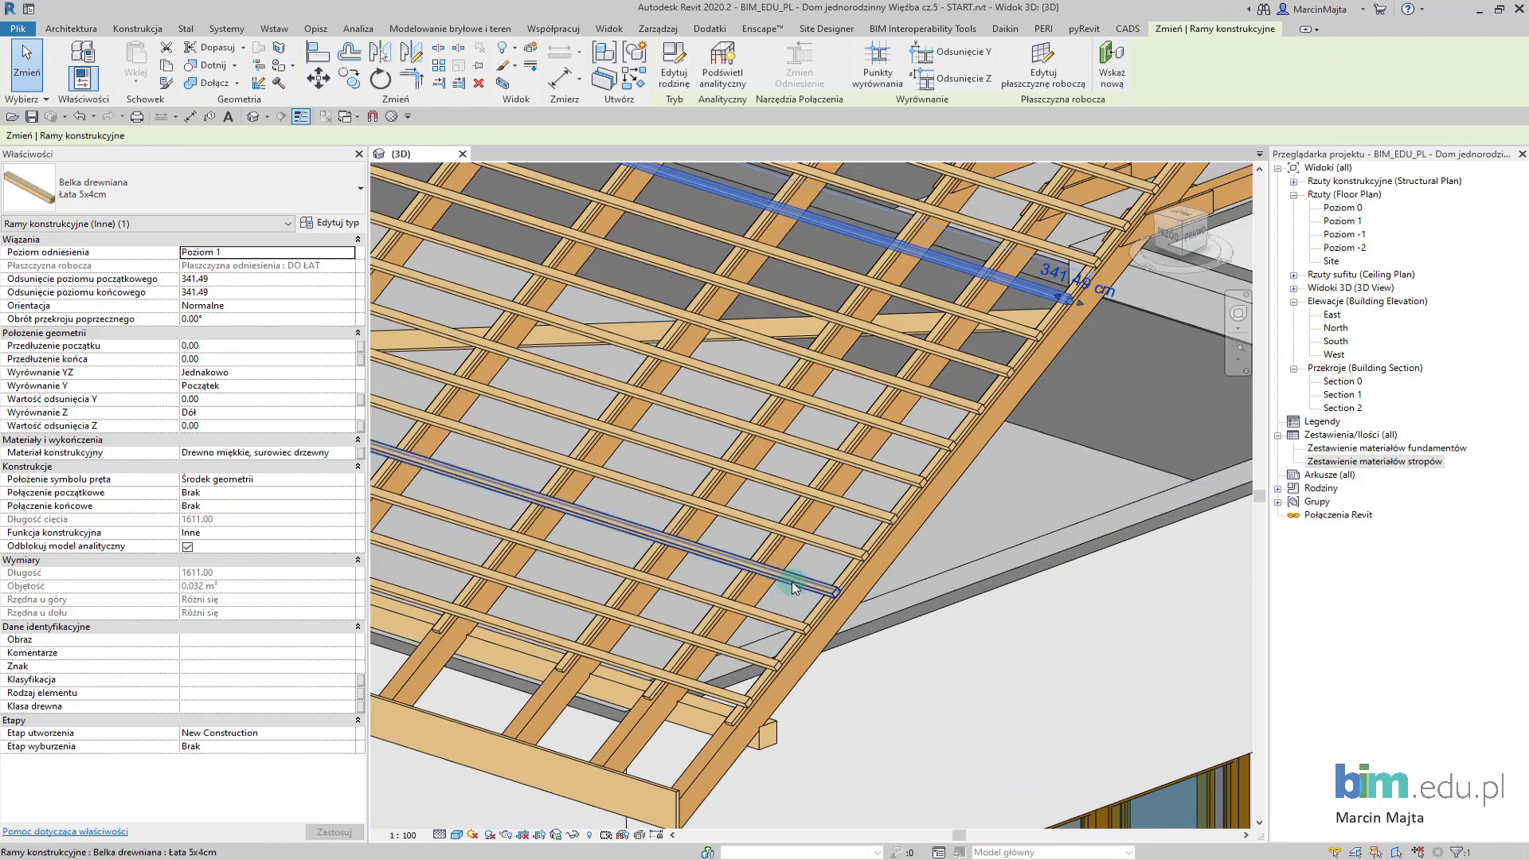
{"action": "left_click", "coordinate": [793, 587]}
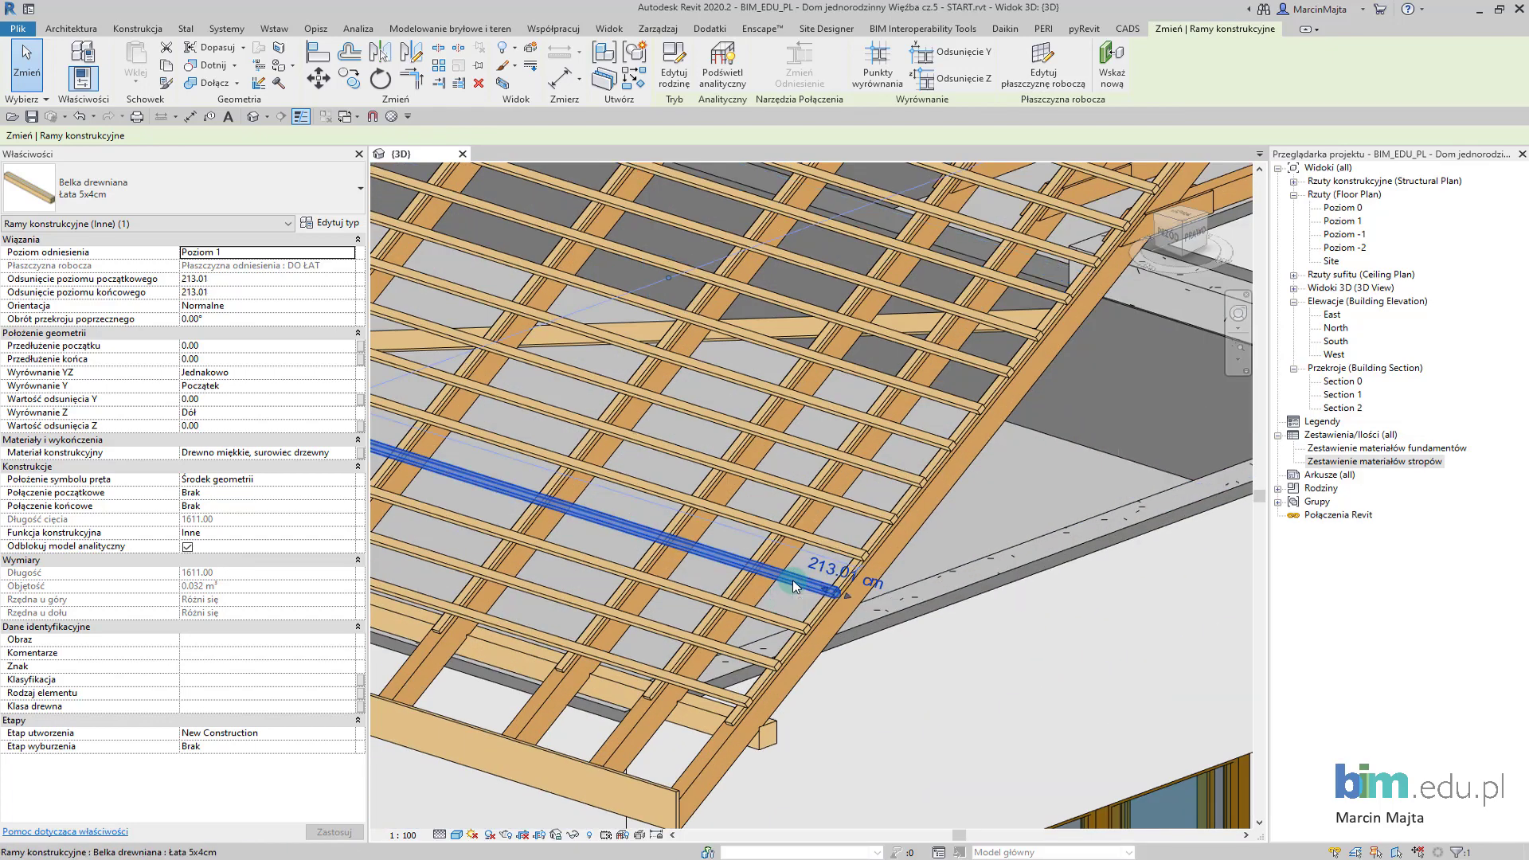
{"action": "right_click", "coordinate": [793, 586]}
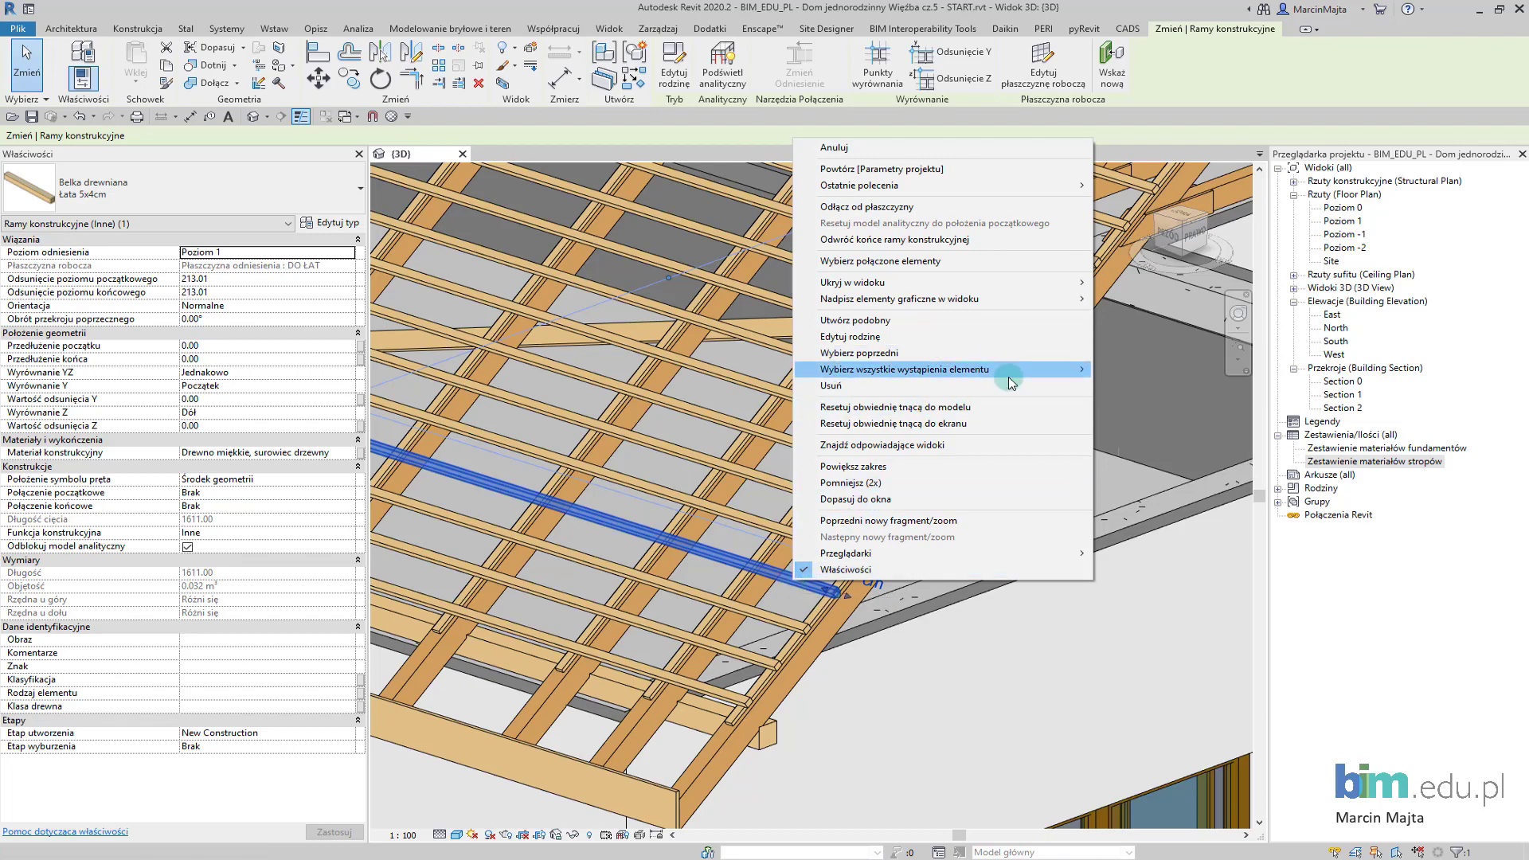
{"action": "mouse_move", "coordinate": [905, 370]}
{"action": "left_click", "coordinate": [1112, 388]}
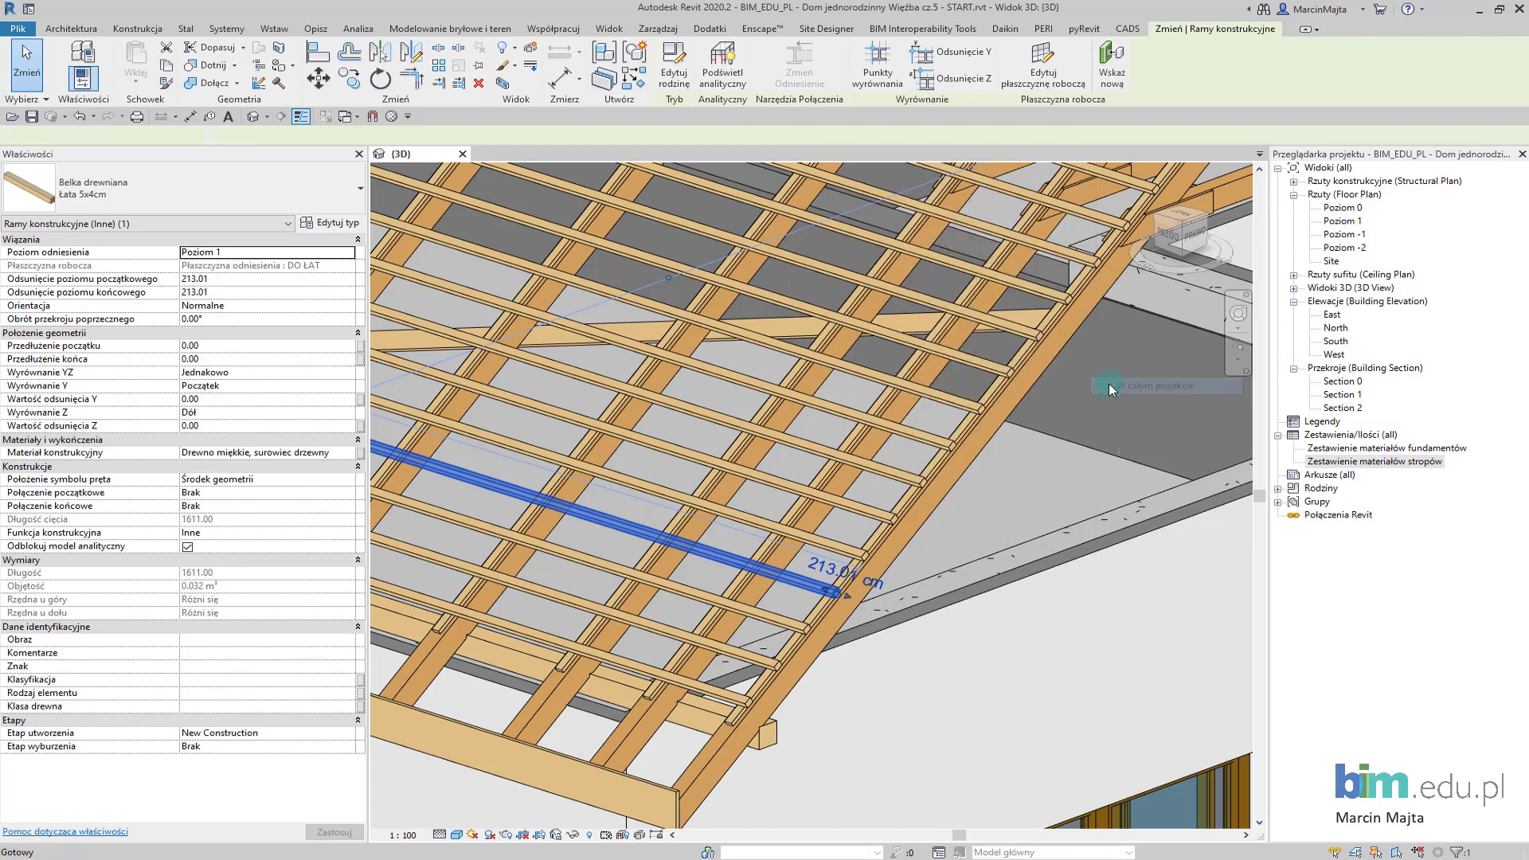
{"action": "scroll", "coordinate": [1017, 459], "scroll_direction": "down", "scroll_amount": 3}
{"action": "scroll", "coordinate": [1007, 476], "scroll_direction": "down", "scroll_amount": 2}
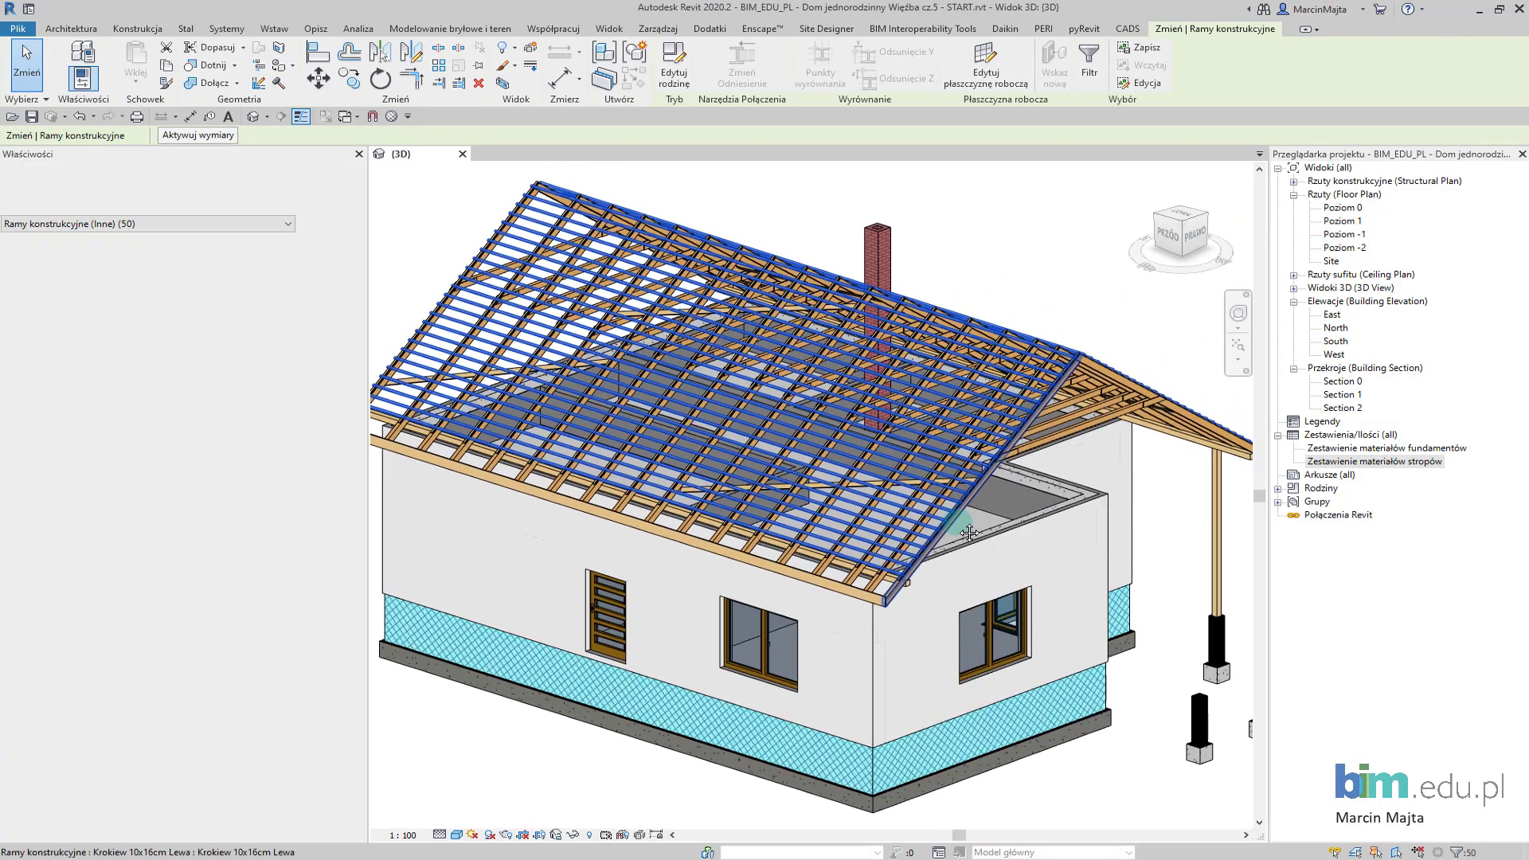
- Give the battens Klasyfikacja Więźba dachowa, Rodzaj elementu Łata 5x4cm and Klasa drewna C24
{"action": "mouse_move", "coordinate": [999, 491]}
{"action": "middle_mouse_down", "text": "shift"}
{"action": "mouse_move", "coordinate": [713, 589]}
{"action": "mouse_move", "coordinate": [991, 601]}
{"action": "middle_mouse_up", "text": "shift"}
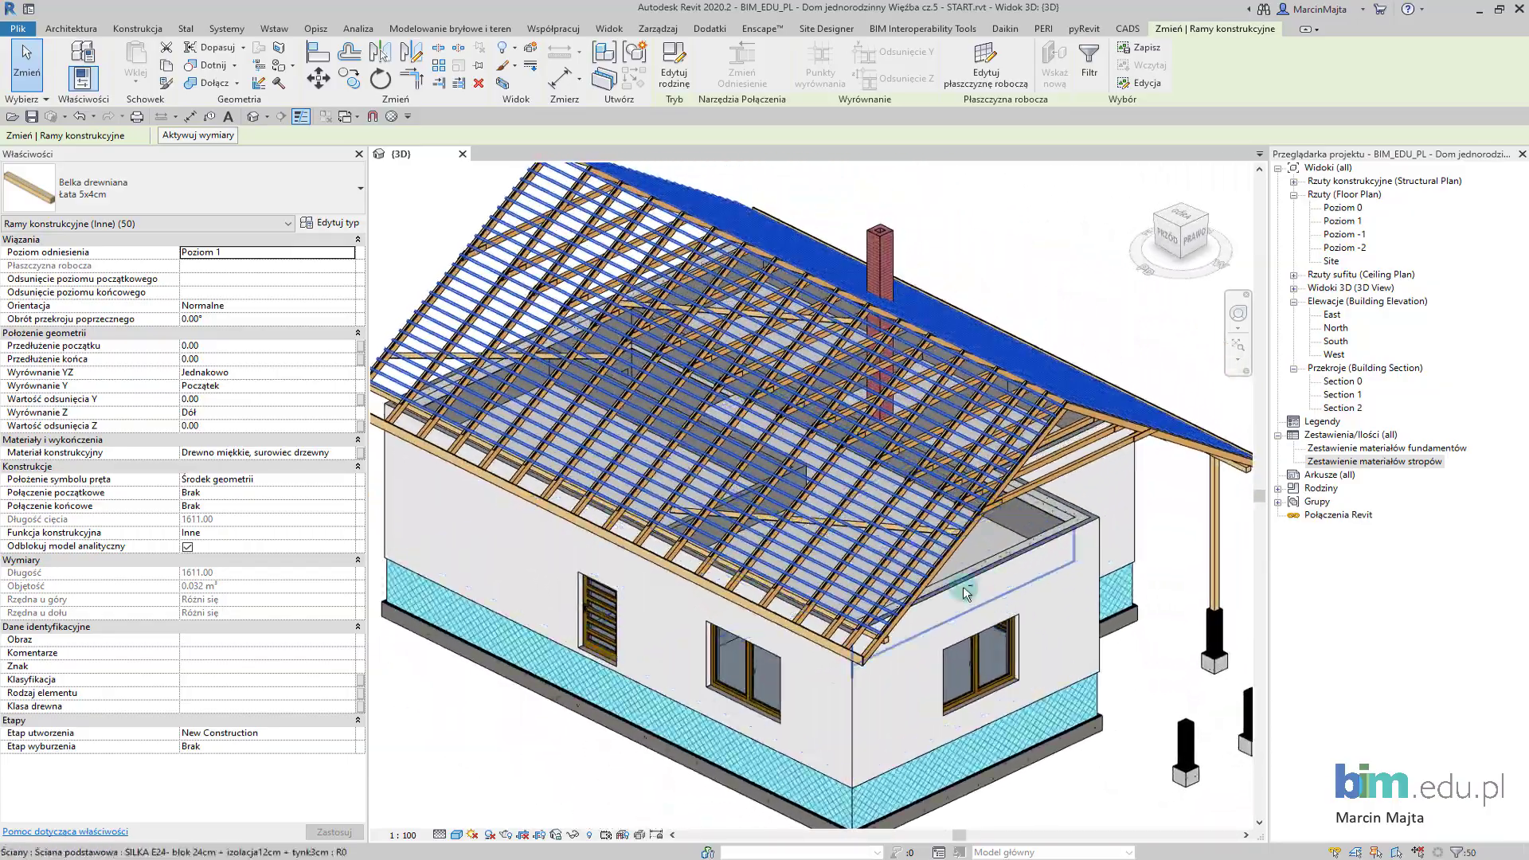
{"action": "left_click", "coordinate": [214, 682]}
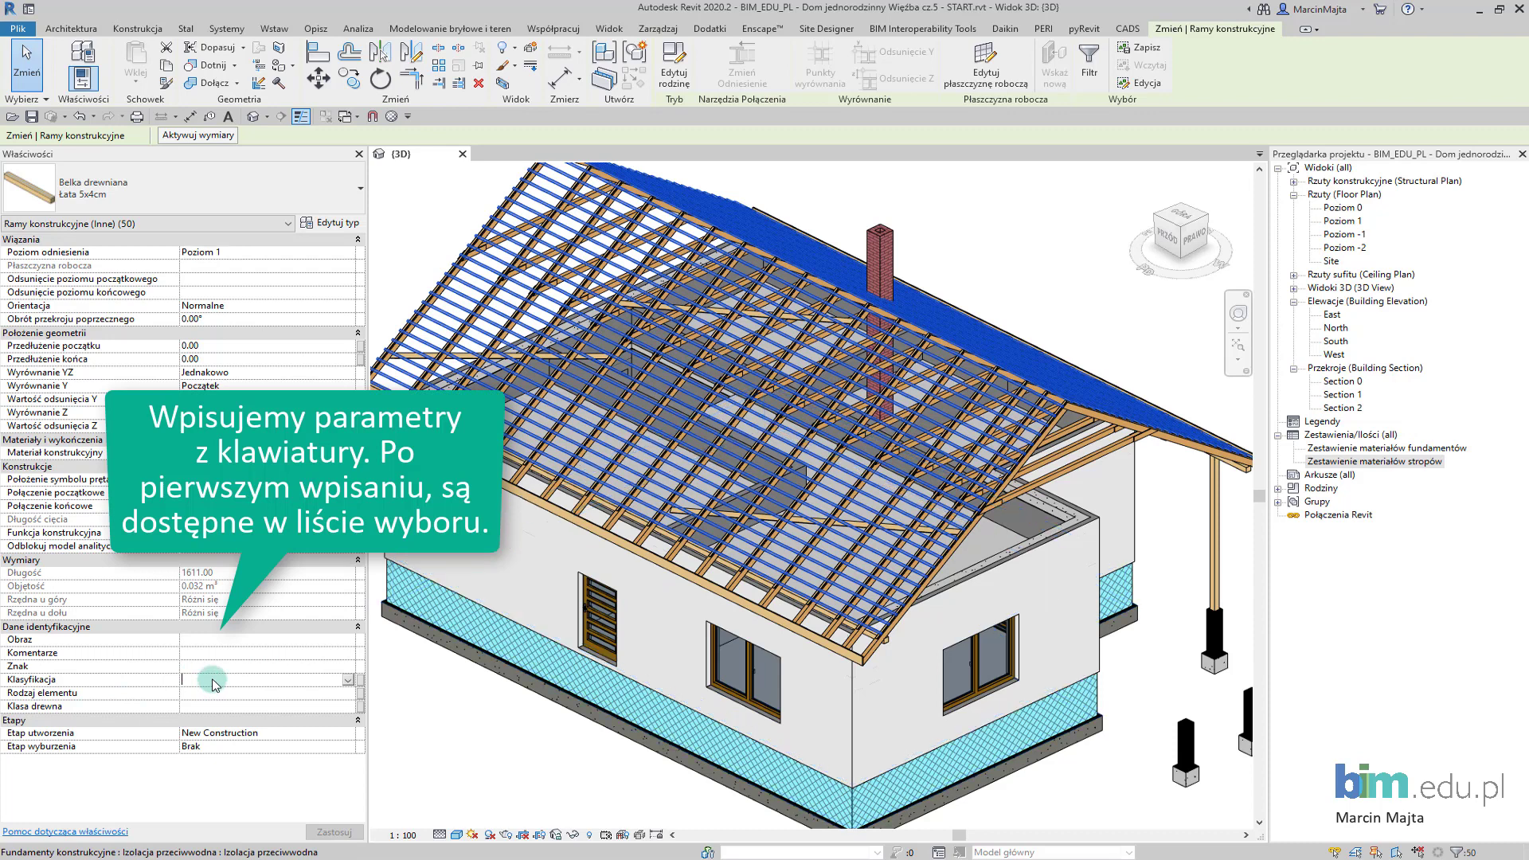
{"action": "type", "text": "Więźba dachow"}
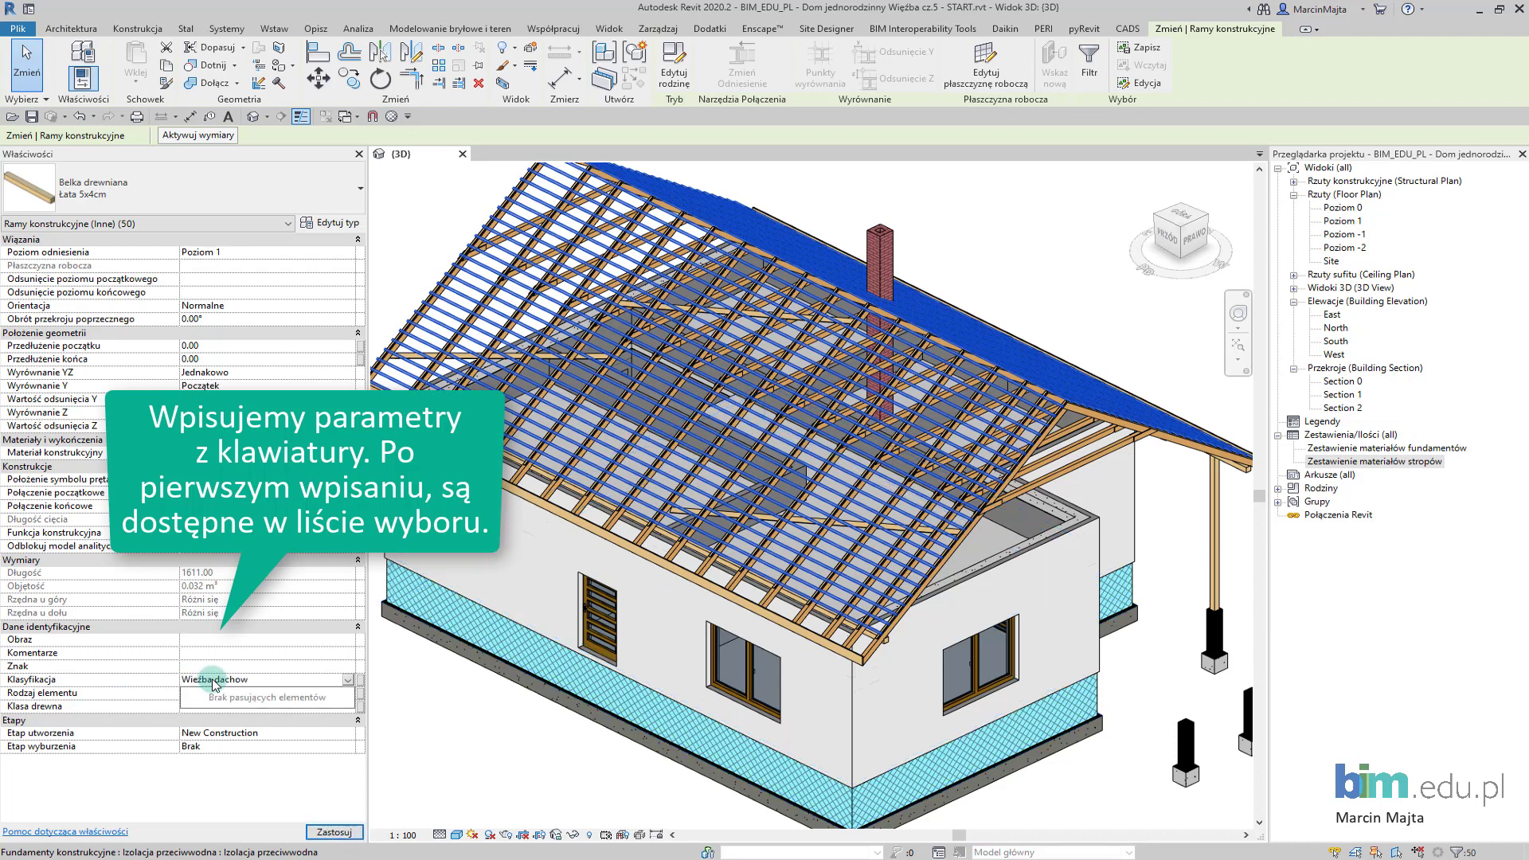
{"action": "type", "text": "a"}
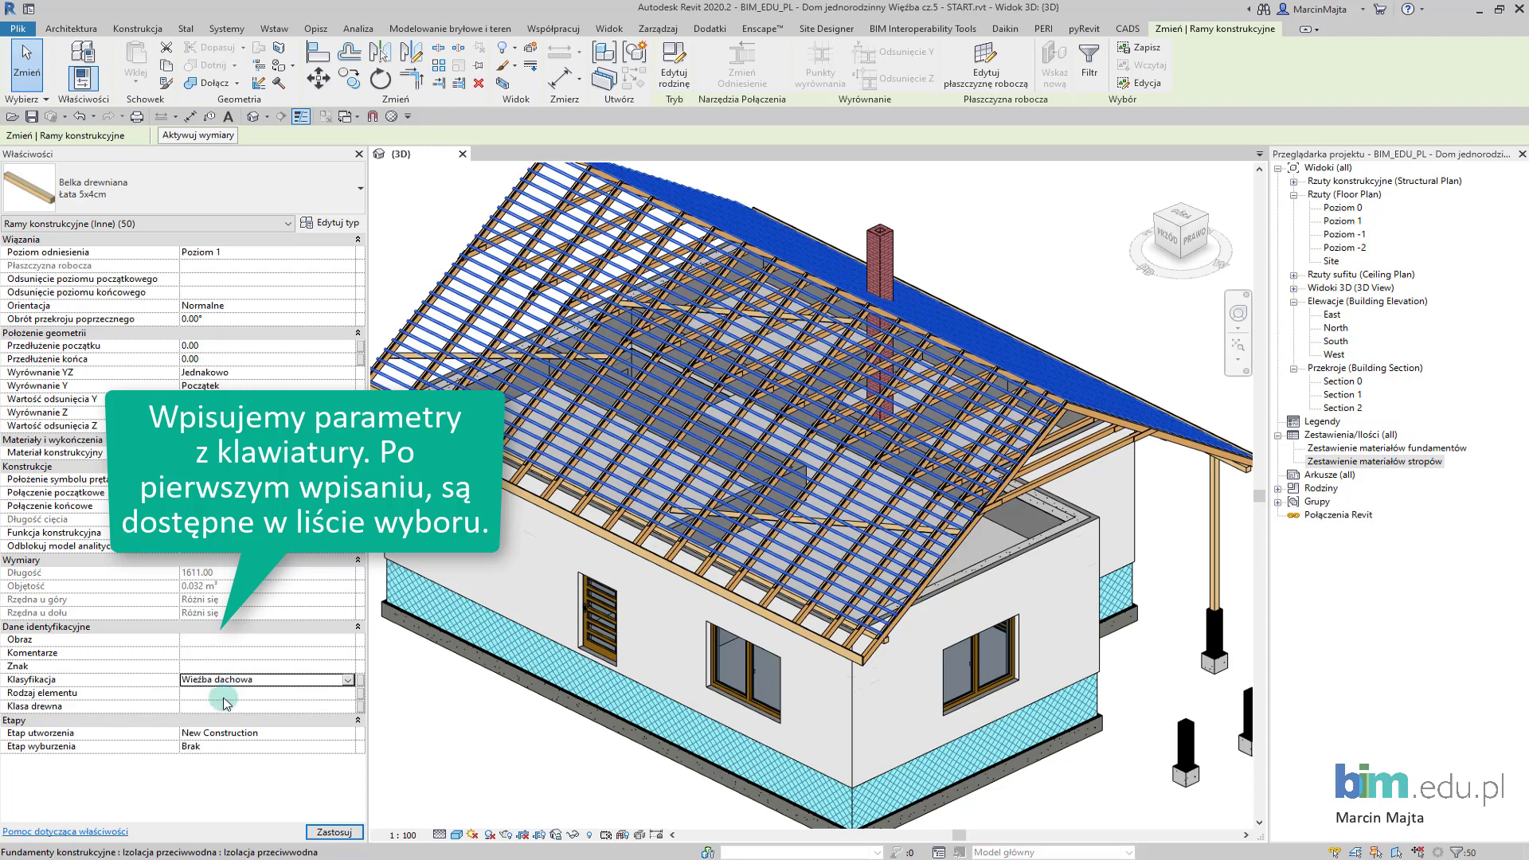
{"action": "type", "text": "Łata 5x4cm"}
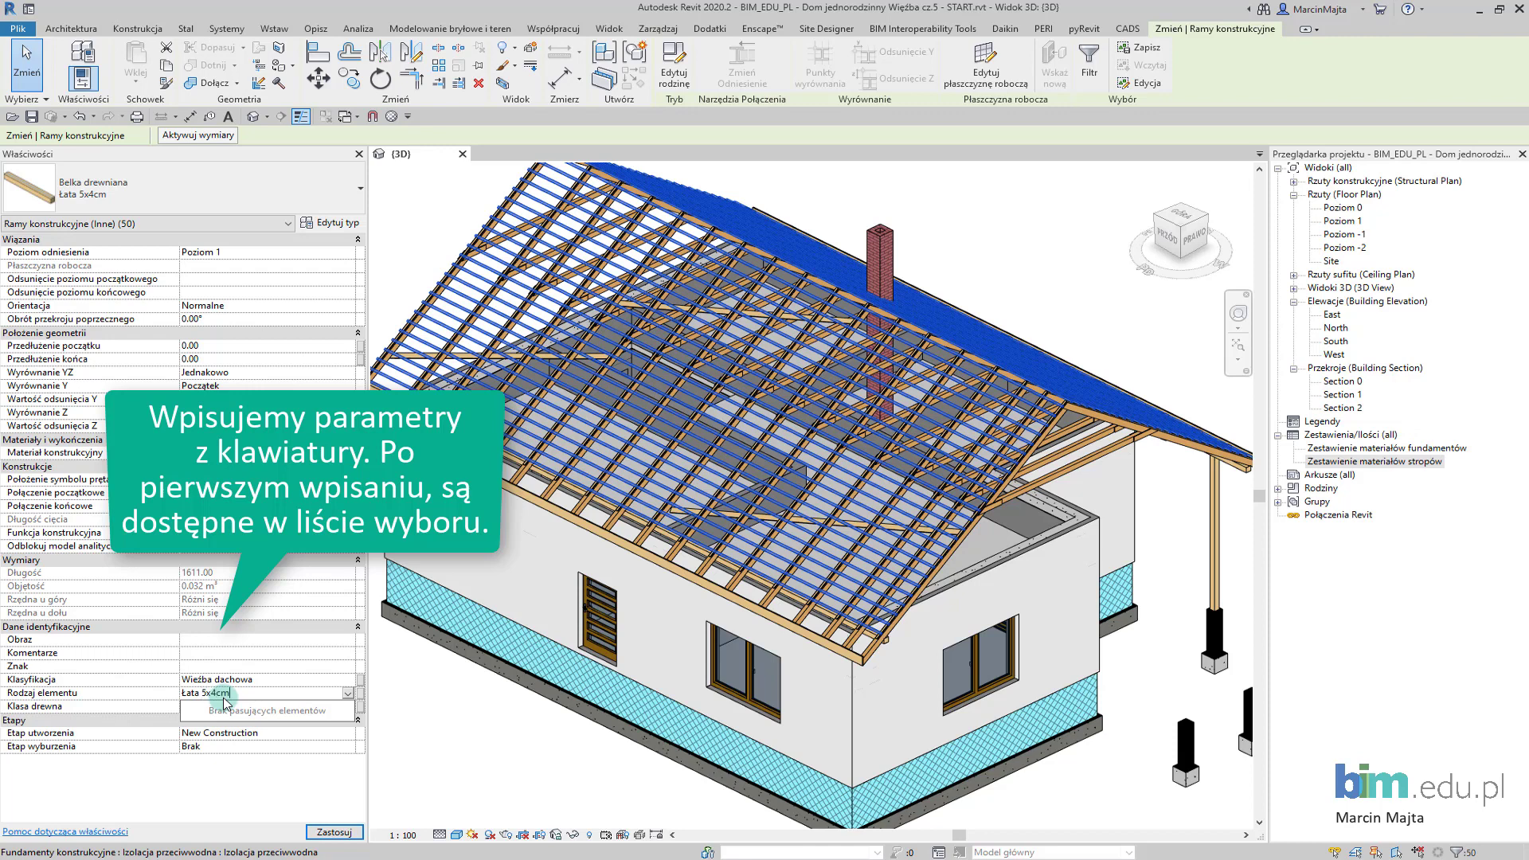
{"action": "key", "text": "Return"}
{"action": "left_click", "coordinate": [225, 705]}
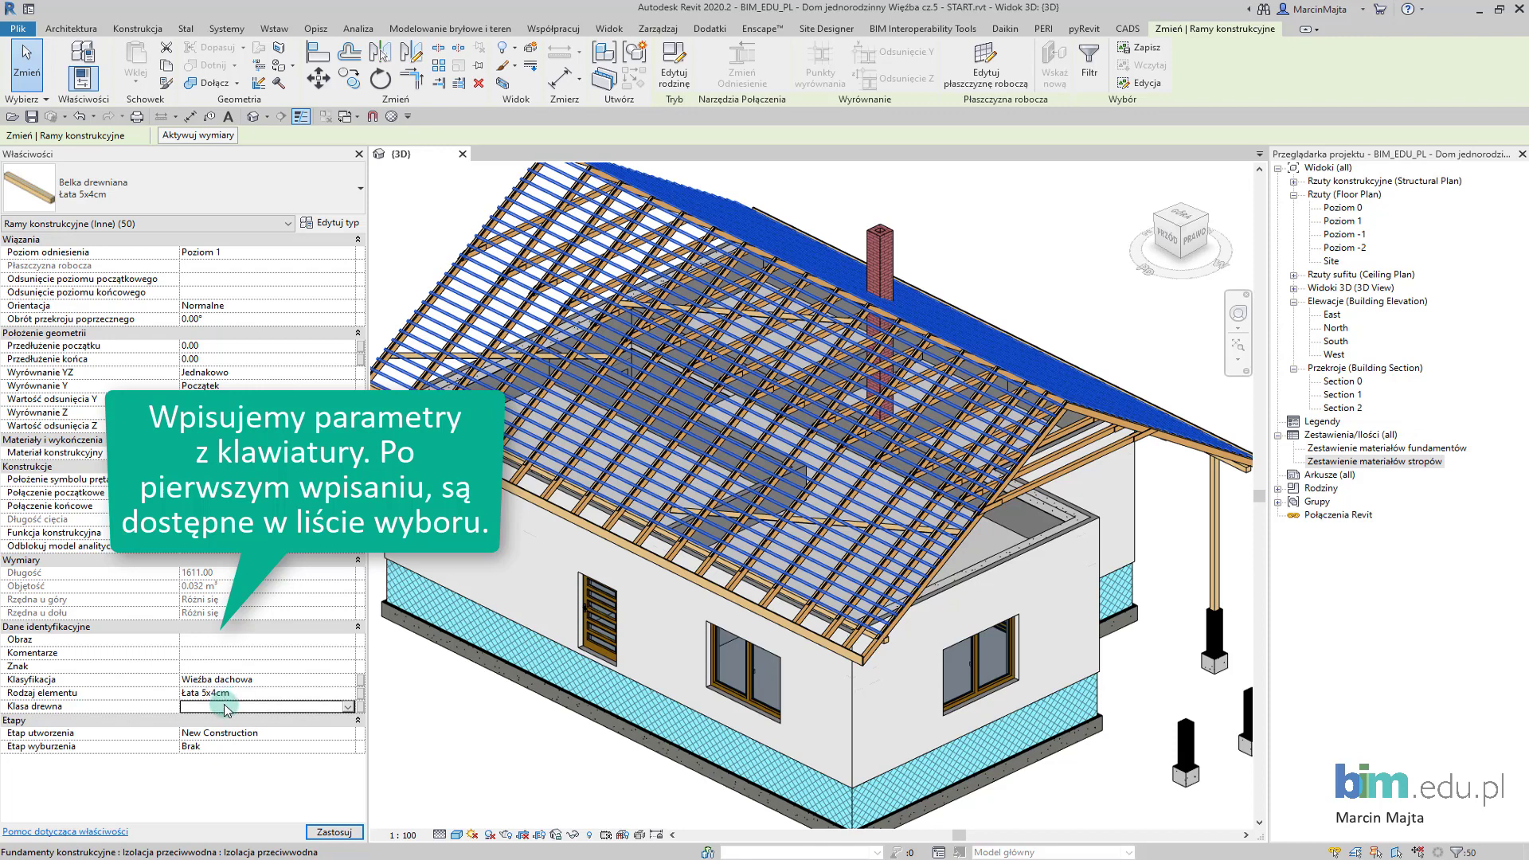
{"action": "type", "text": "C24"}
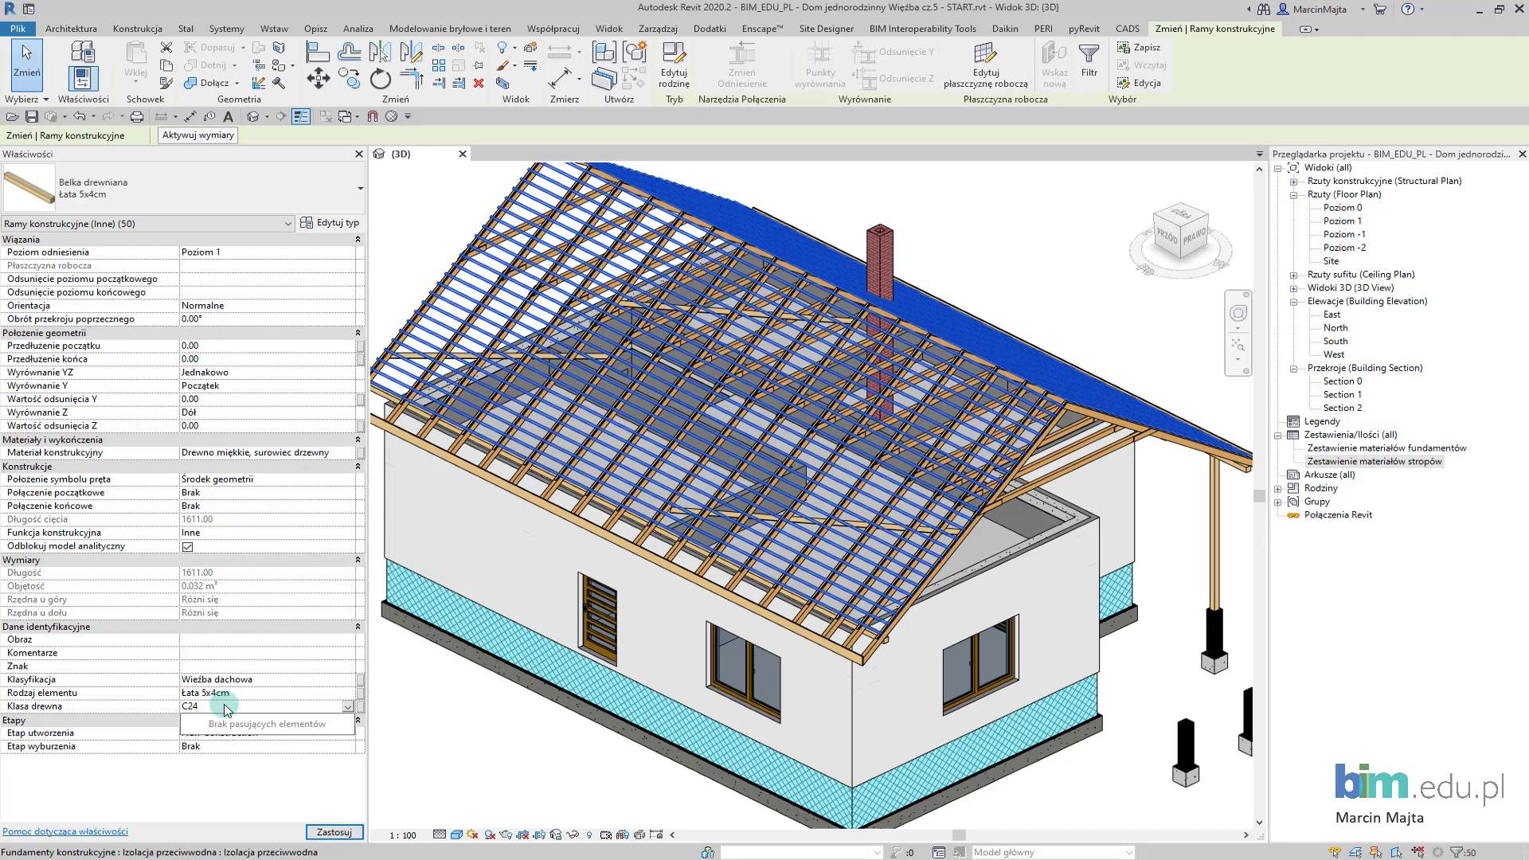
{"action": "key", "text": "Return"}
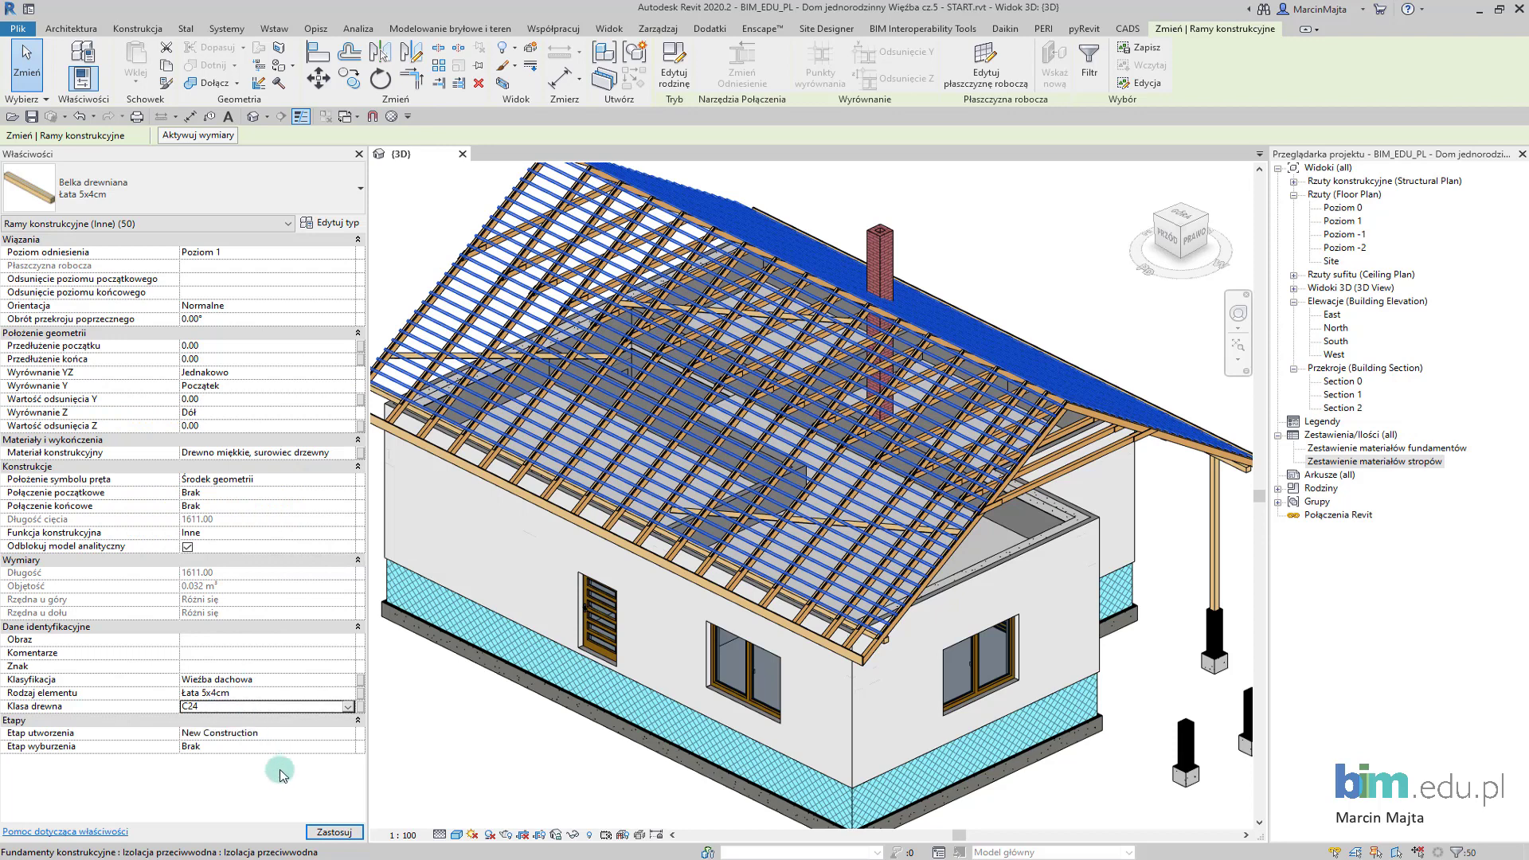
{"action": "left_click", "coordinate": [335, 832]}
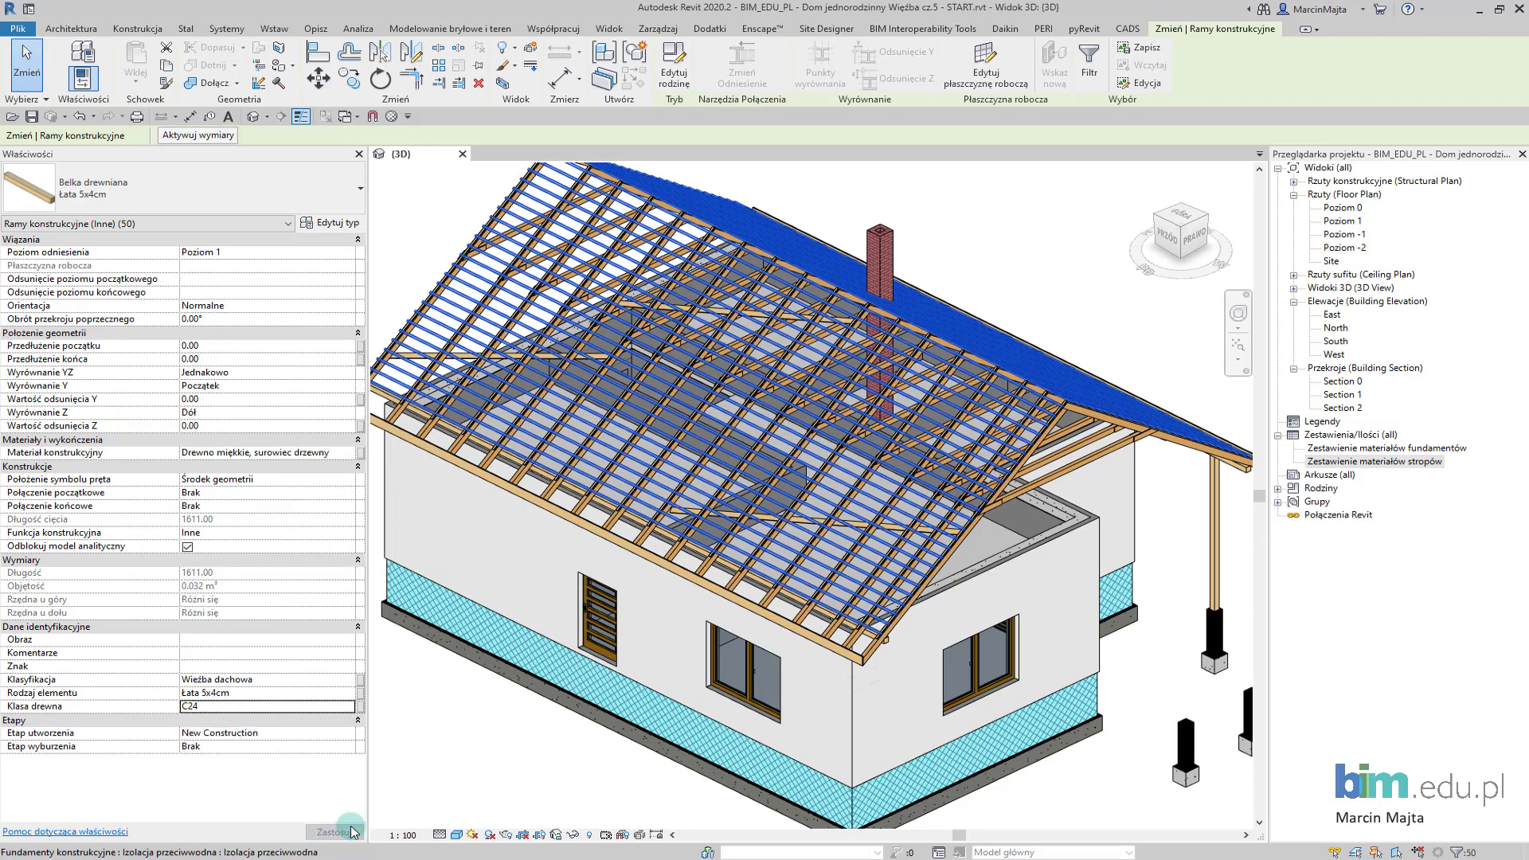
- Select all Kontrłata 2,5x5cm counter-battens in the entire project
{"action": "key", "text": "Escape"}
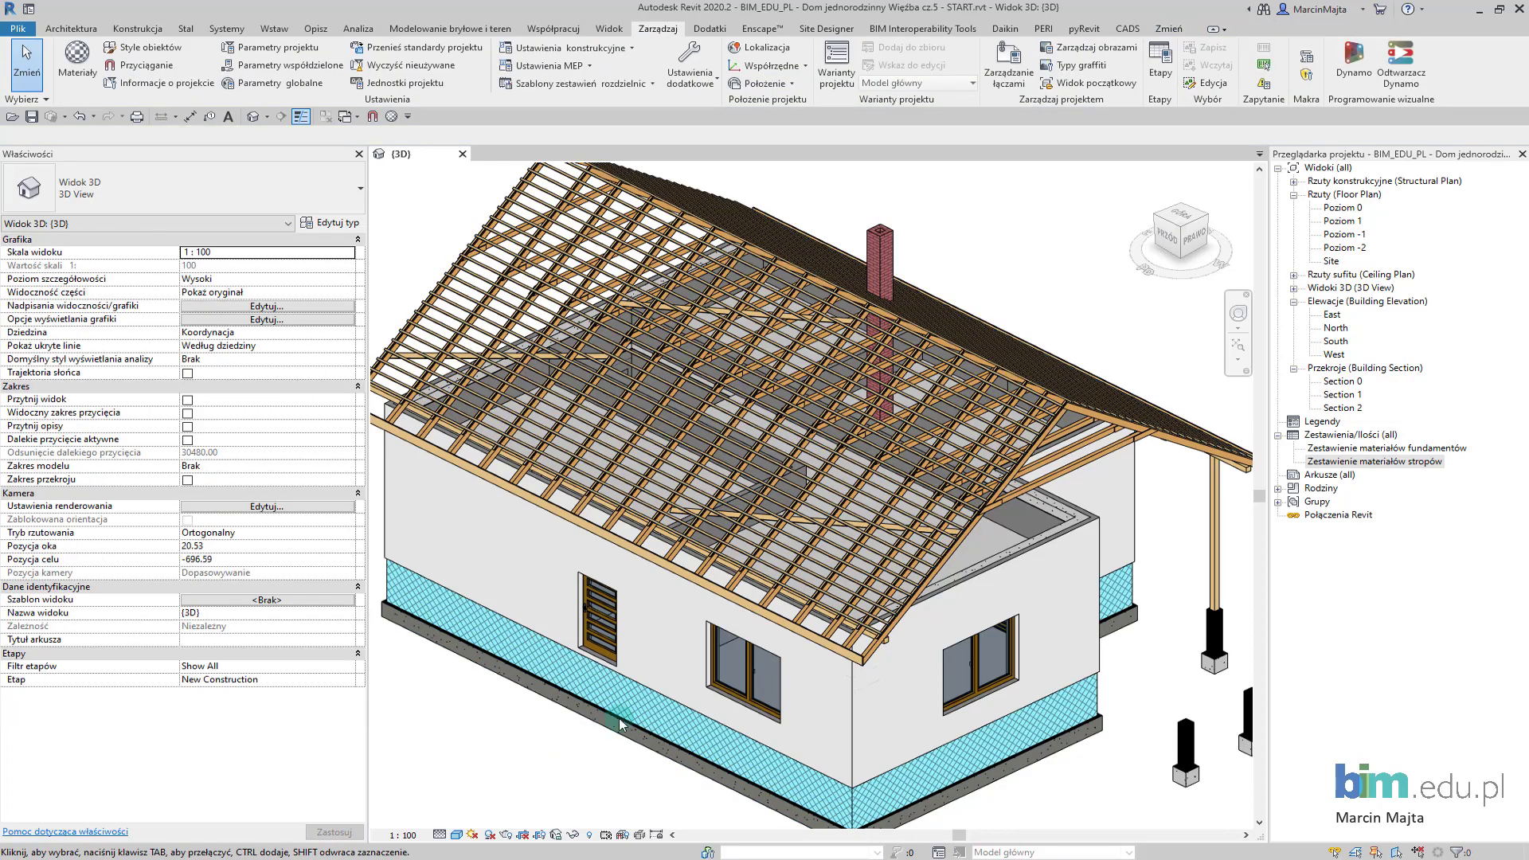
{"action": "scroll", "coordinate": [961, 614], "scroll_direction": "up", "scroll_amount": 1}
{"action": "scroll", "coordinate": [960, 614], "scroll_direction": "up", "scroll_amount": 2}
{"action": "scroll", "coordinate": [782, 628], "scroll_direction": "up", "scroll_amount": 2}
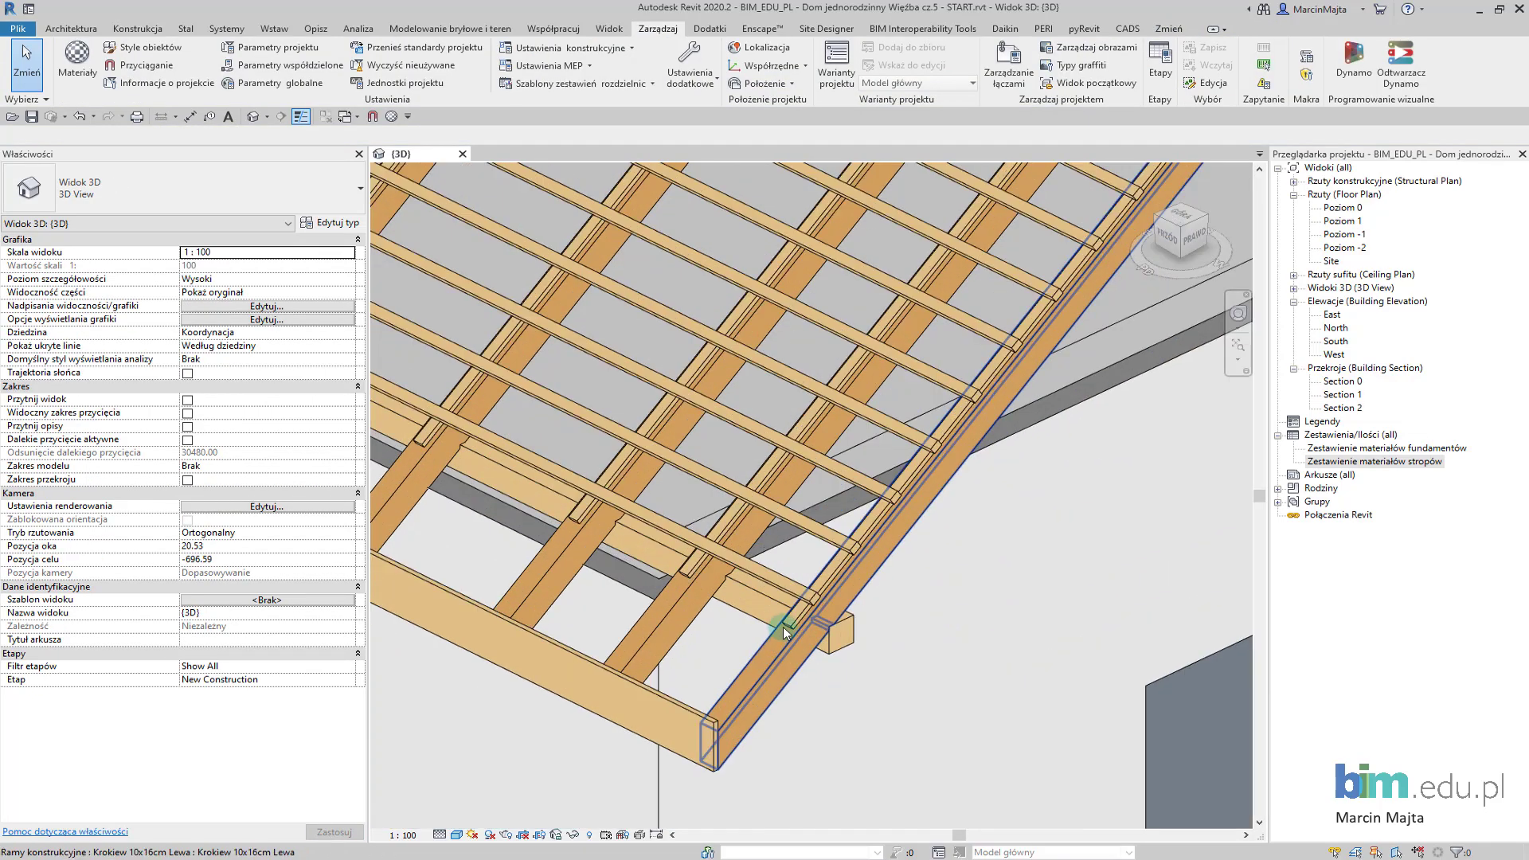
{"action": "left_click", "coordinate": [790, 617]}
{"action": "scroll", "coordinate": [790, 615], "scroll_direction": "down", "scroll_amount": 2}
{"action": "scroll", "coordinate": [790, 614], "scroll_direction": "down", "scroll_amount": 2}
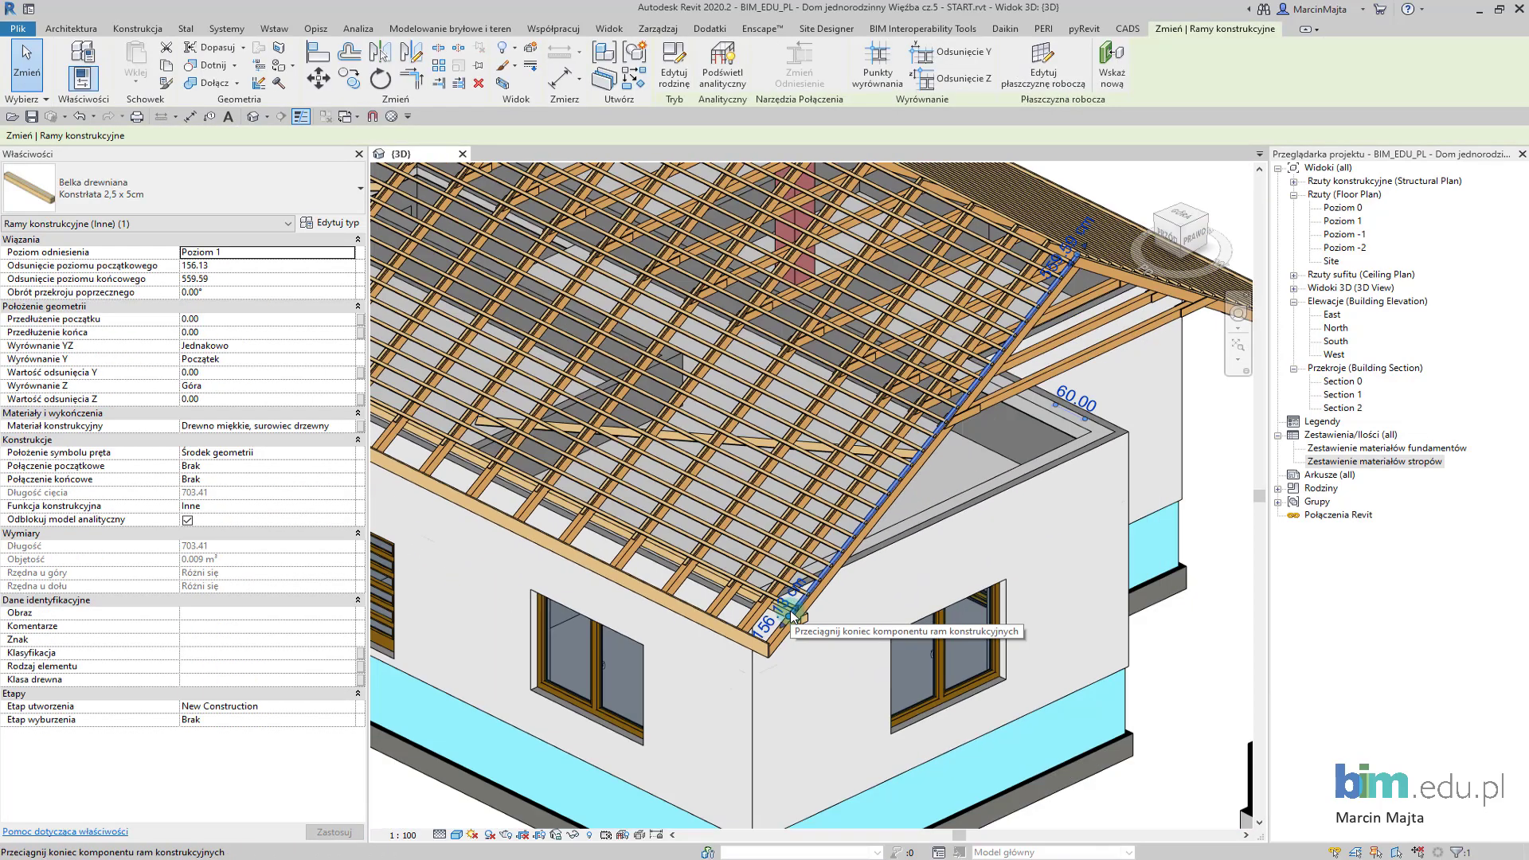
{"action": "right_click", "coordinate": [794, 616]}
{"action": "mouse_move", "coordinate": [908, 400]}
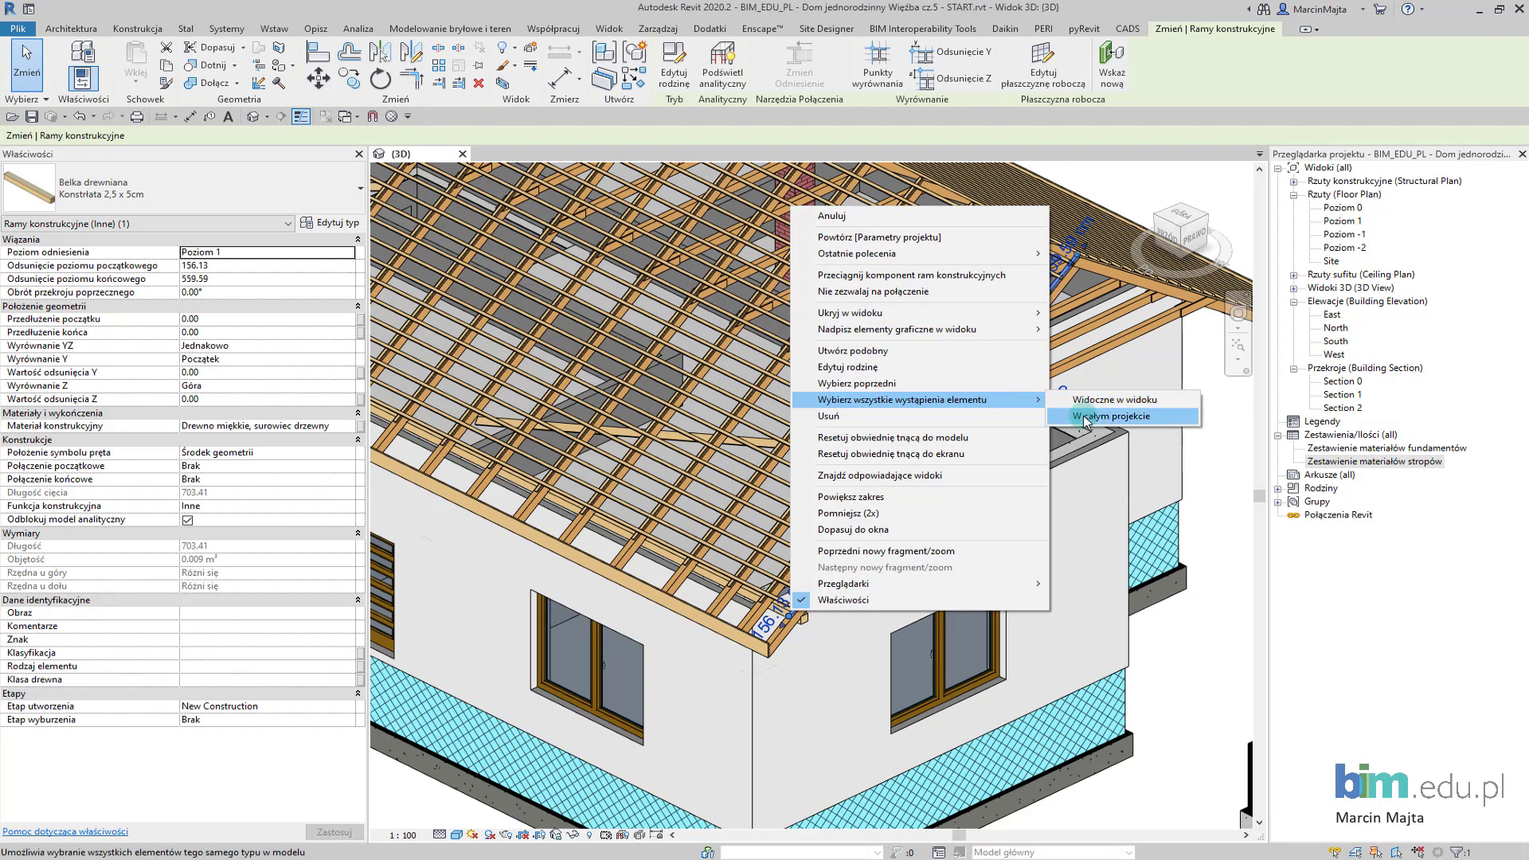
{"action": "left_click", "coordinate": [1085, 417]}
{"action": "scroll", "coordinate": [1083, 414], "scroll_direction": "down", "scroll_amount": 1}
{"action": "scroll", "coordinate": [995, 478], "scroll_direction": "down", "scroll_amount": 1}
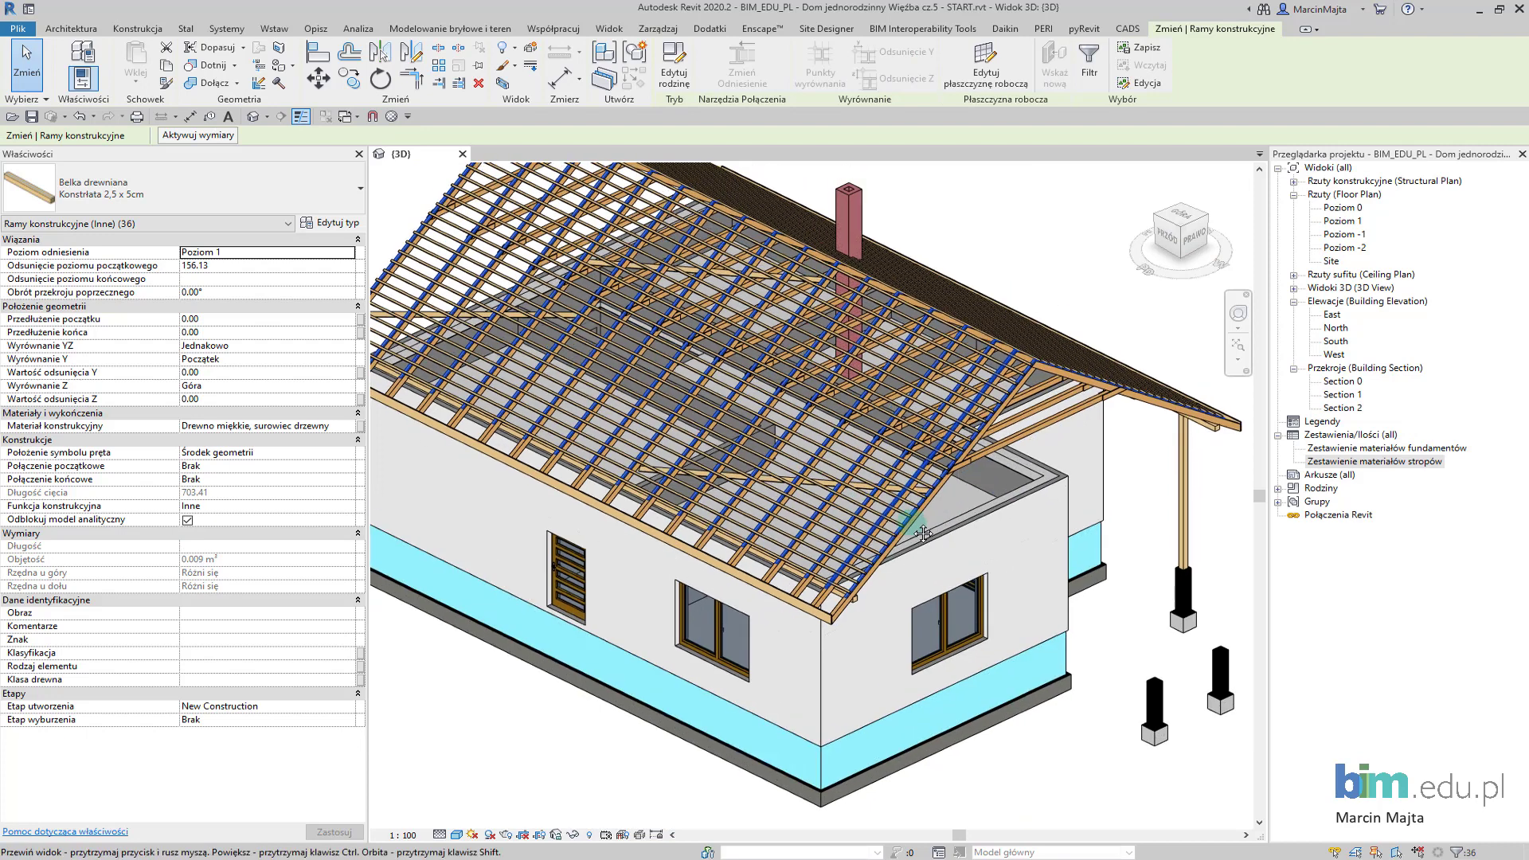
{"action": "scroll", "coordinate": [914, 531], "scroll_direction": "down", "scroll_amount": 1}
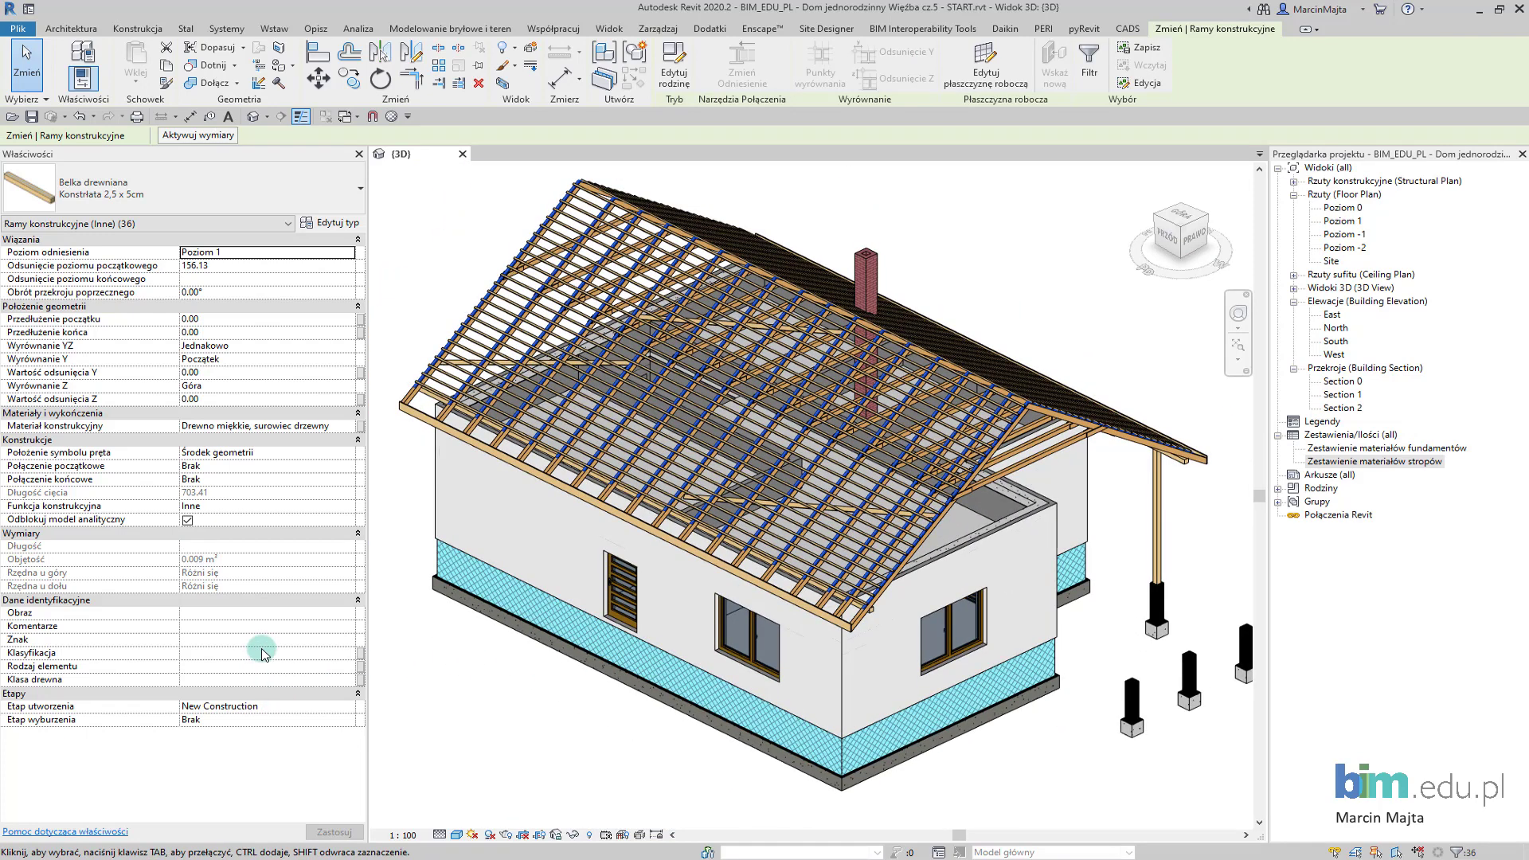
- Enter Klasyfikacja Więźba dachowa, Rodzaj elementu Kontrłata 2,5x5cm and Klasa drewna C24
{"action": "type", "text": "Wi"}
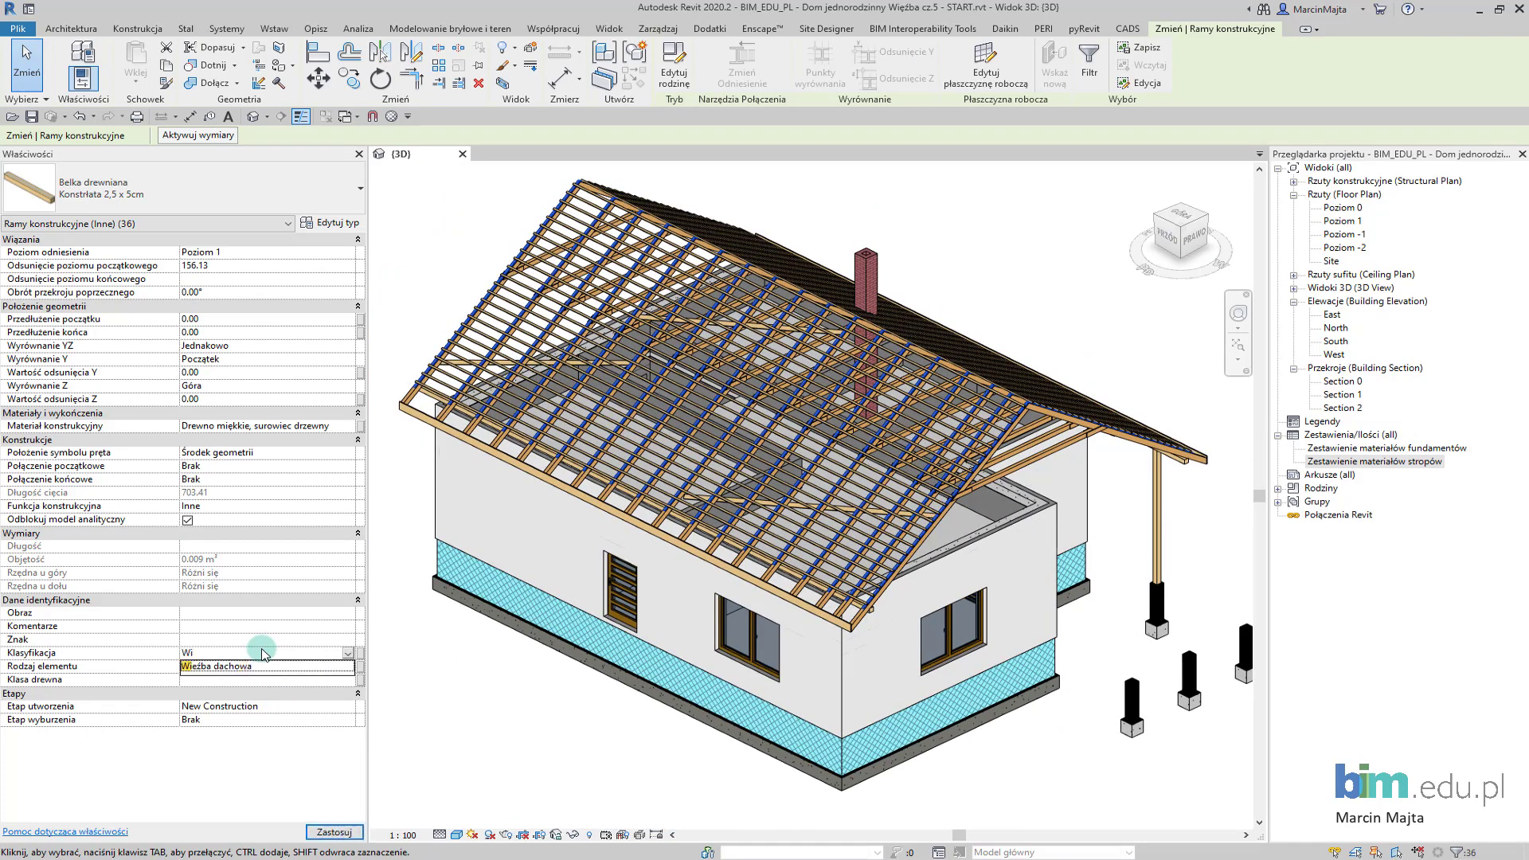
{"action": "left_click", "coordinate": [252, 674]}
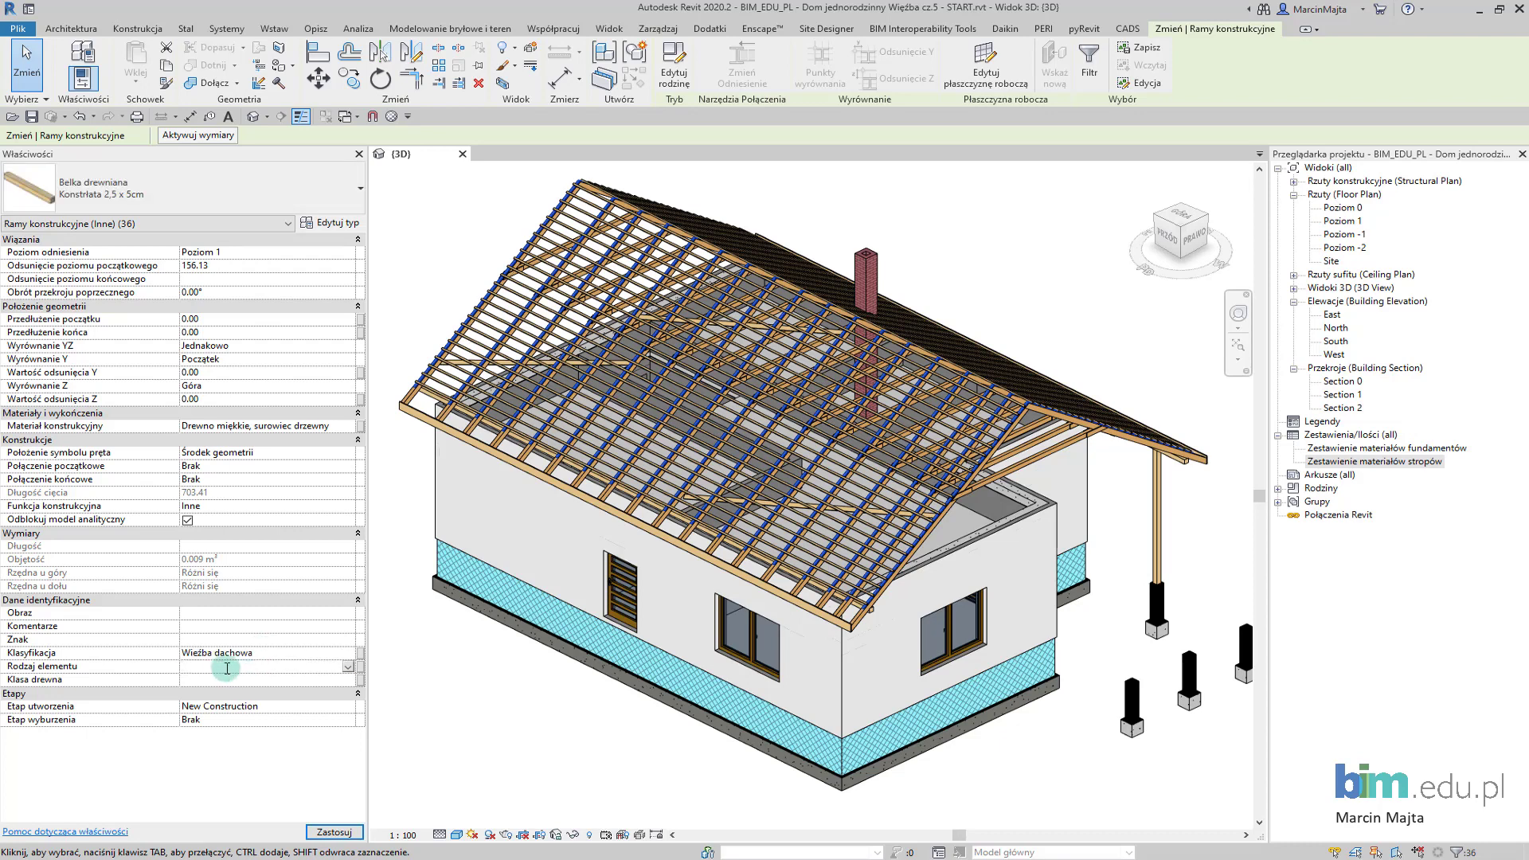
{"action": "type", "text": "Kontrłata 2,5x5cm"}
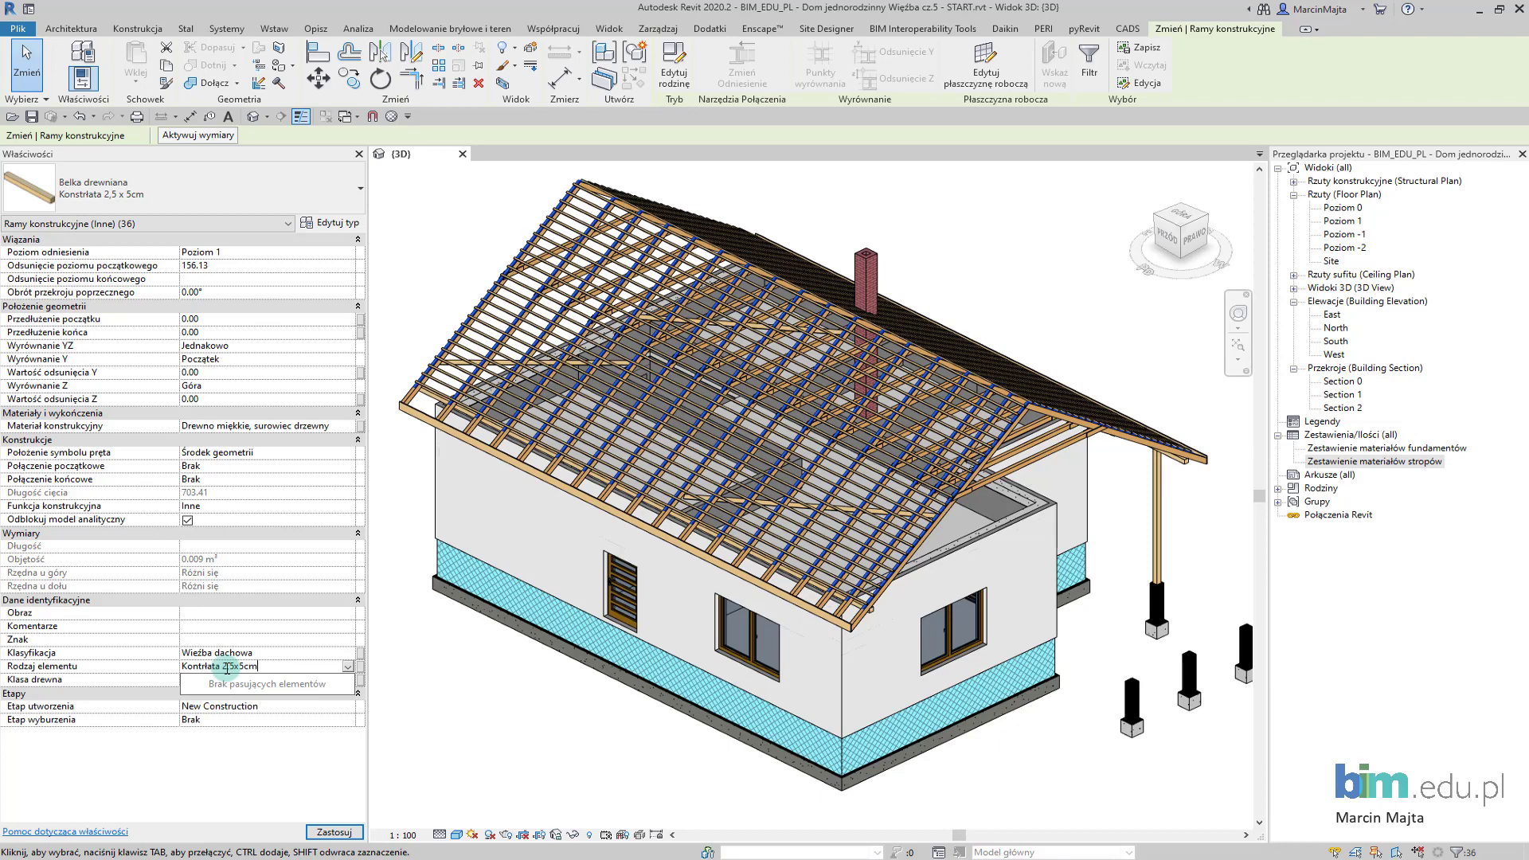
{"action": "key", "text": "Return"}
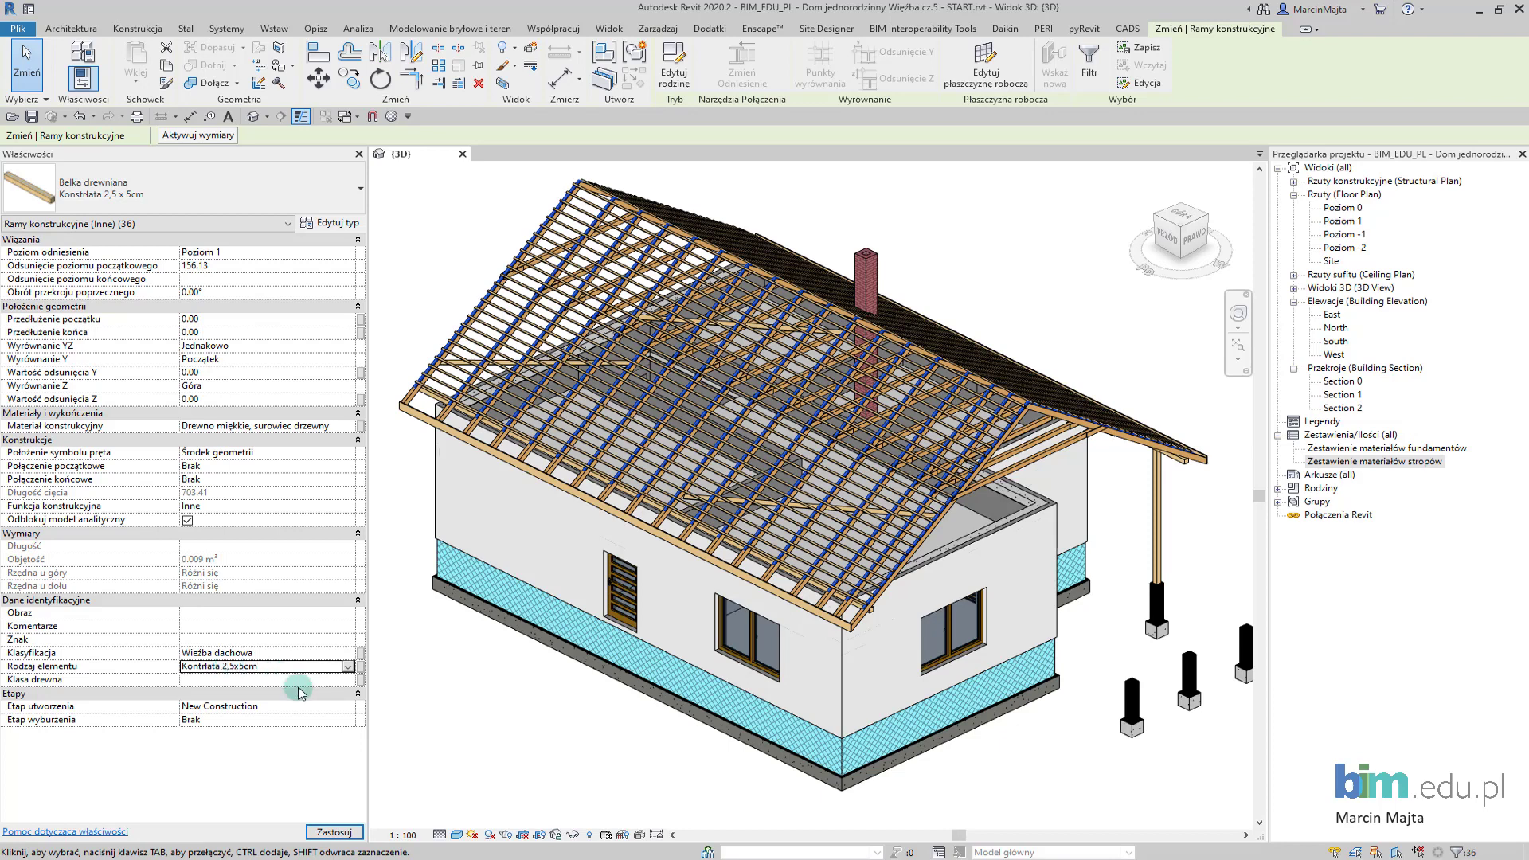
{"action": "left_click", "coordinate": [301, 692]}
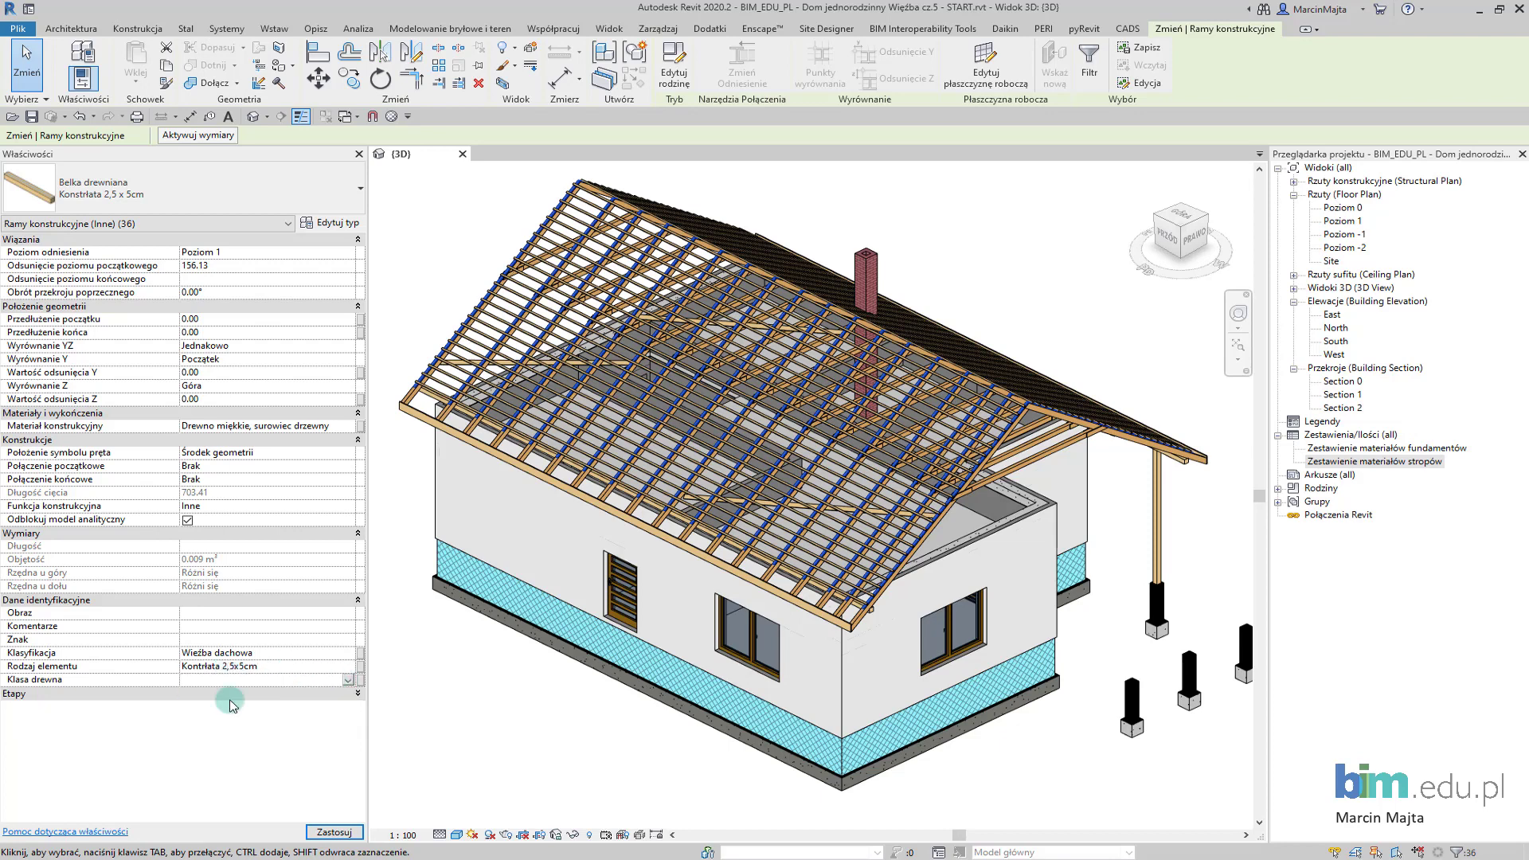
{"action": "type", "text": "C24"}
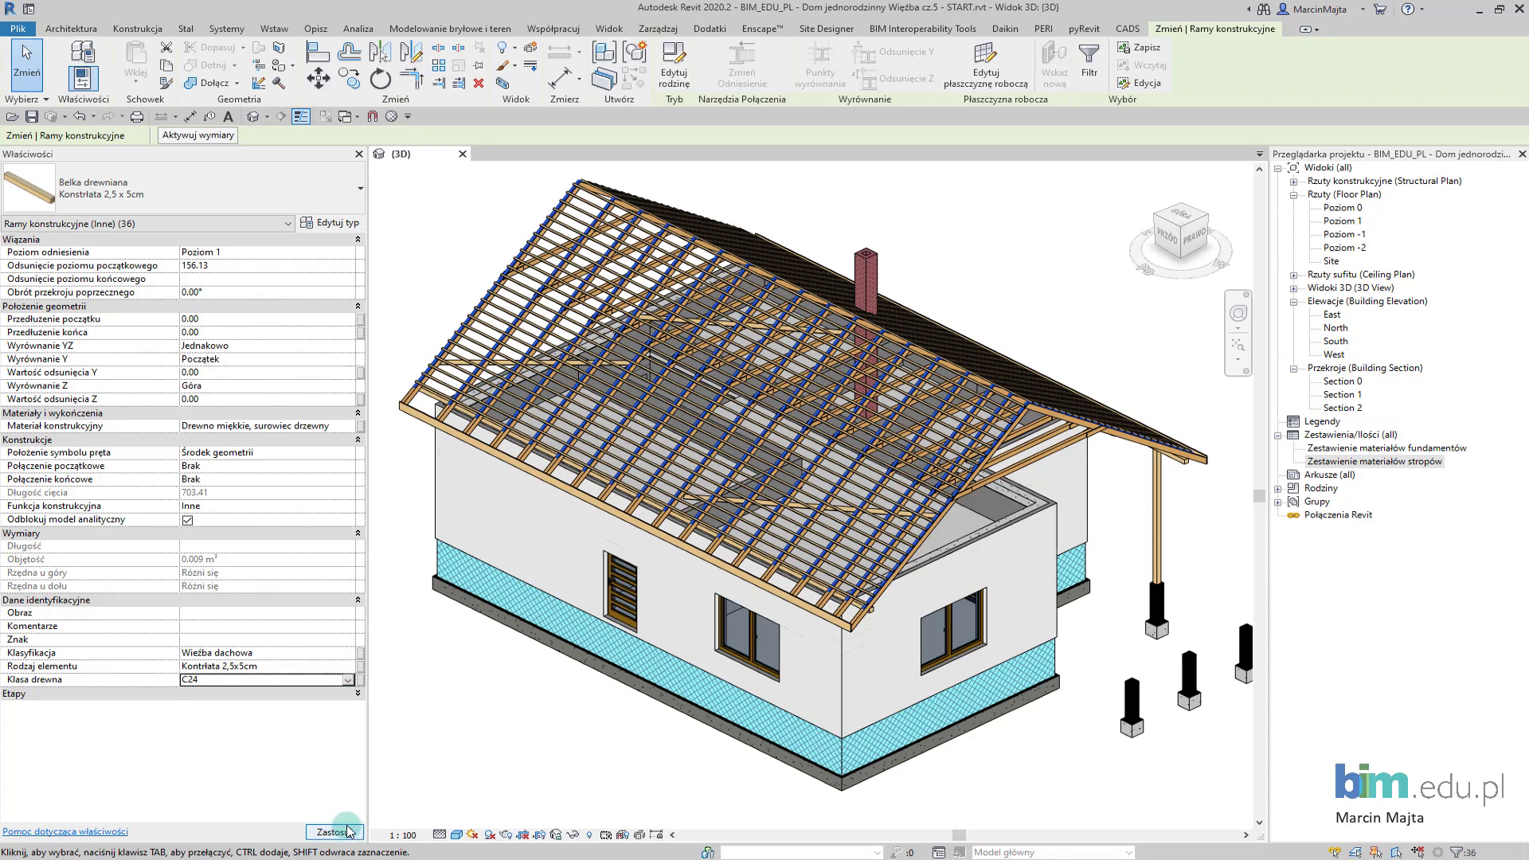
{"action": "left_click", "coordinate": [205, 678]}
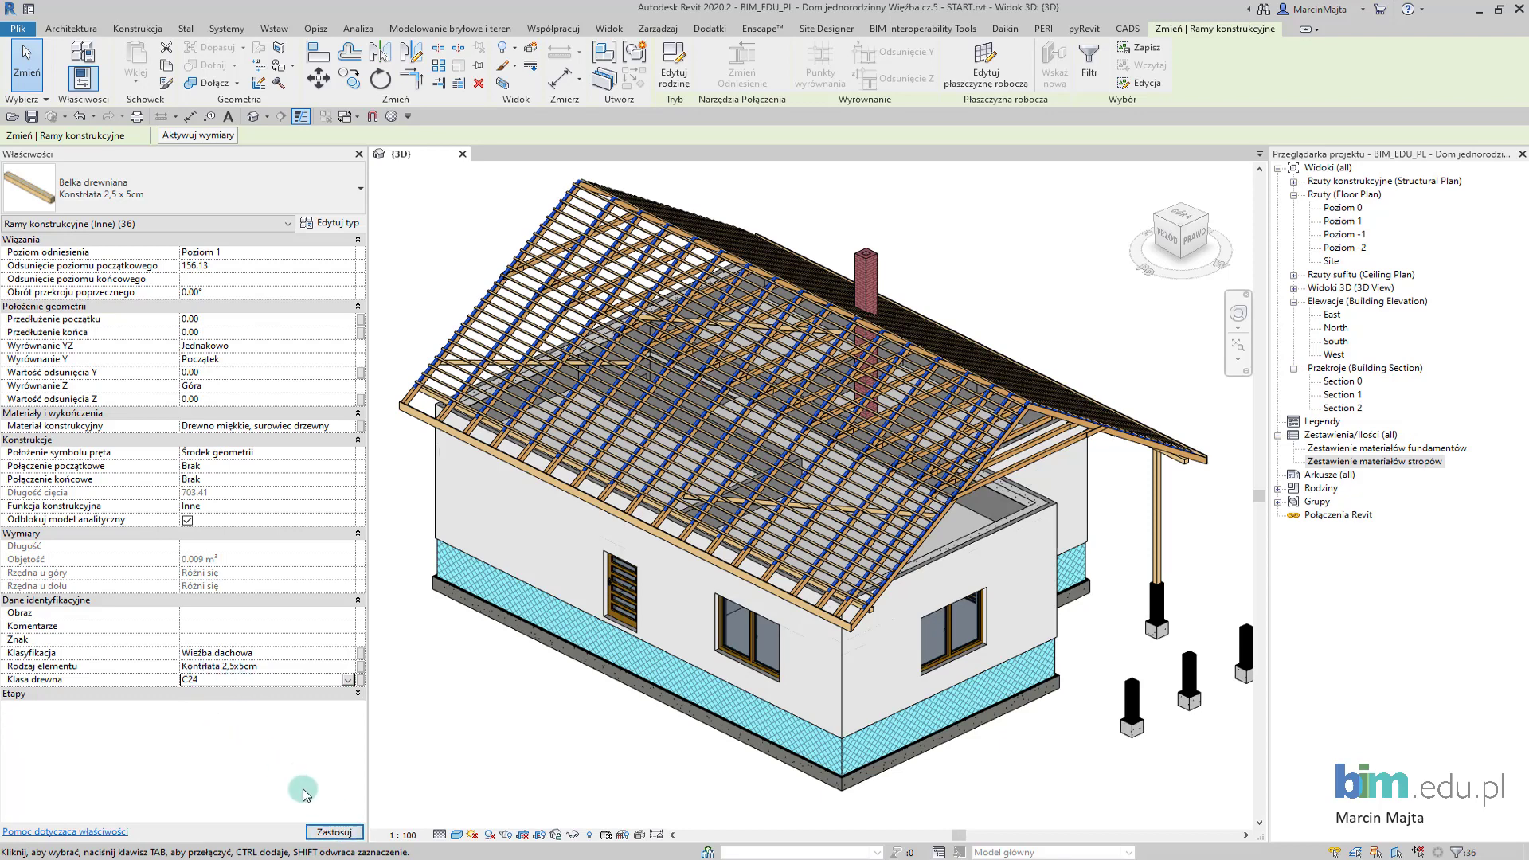
- Apply the counter-batten values, then select all Krokiew 10x16cm Lewa rafters project-wide
{"action": "left_click", "coordinate": [335, 834]}
{"action": "left_click", "coordinate": [444, 724]}
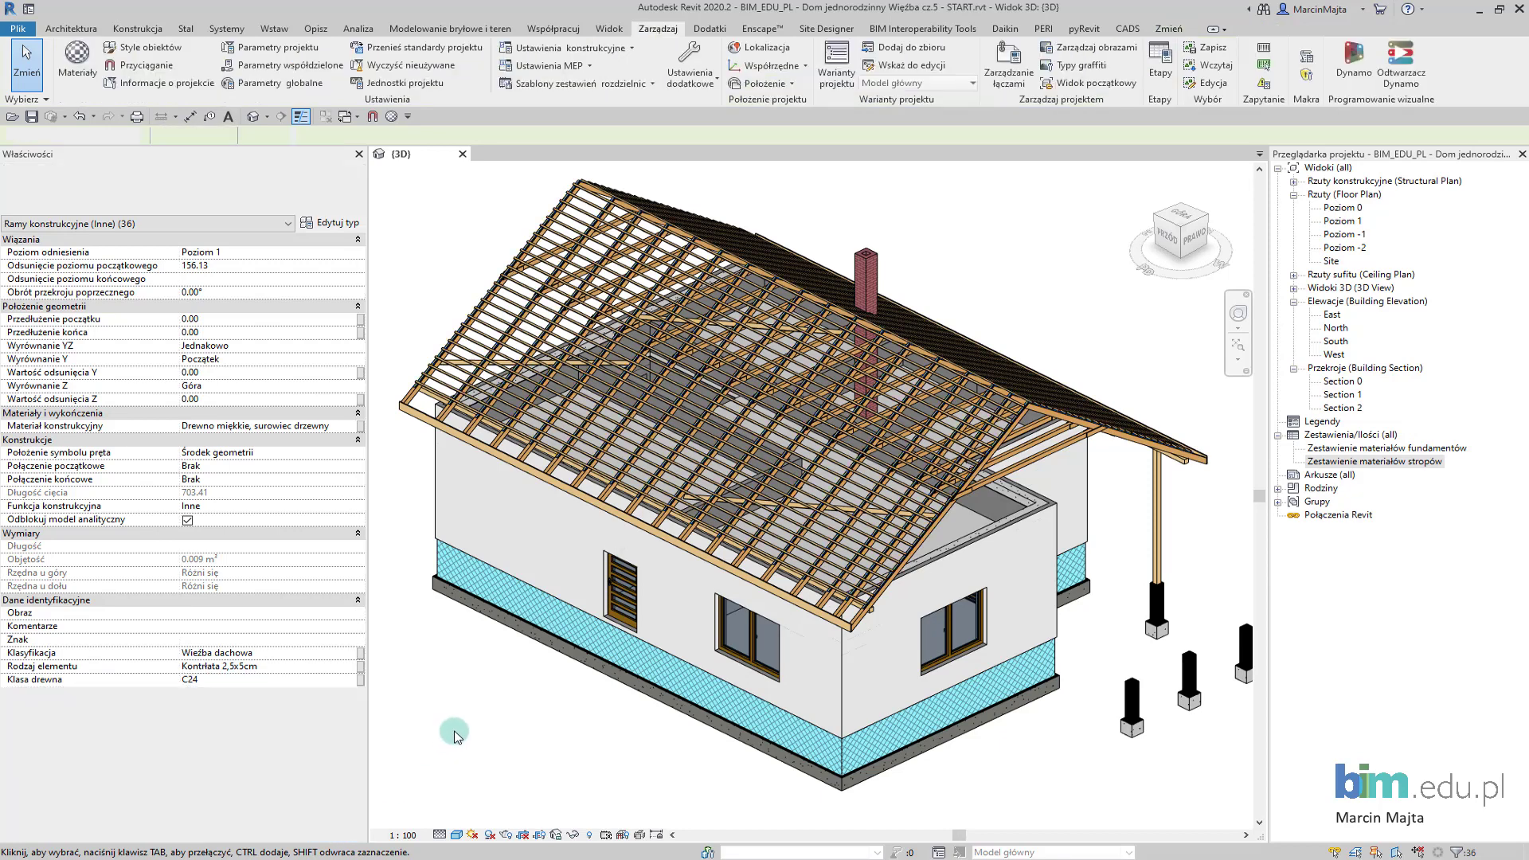
{"action": "scroll", "coordinate": [824, 646], "scroll_direction": "up", "scroll_amount": 3}
{"action": "scroll", "coordinate": [823, 647], "scroll_direction": "up", "scroll_amount": 3}
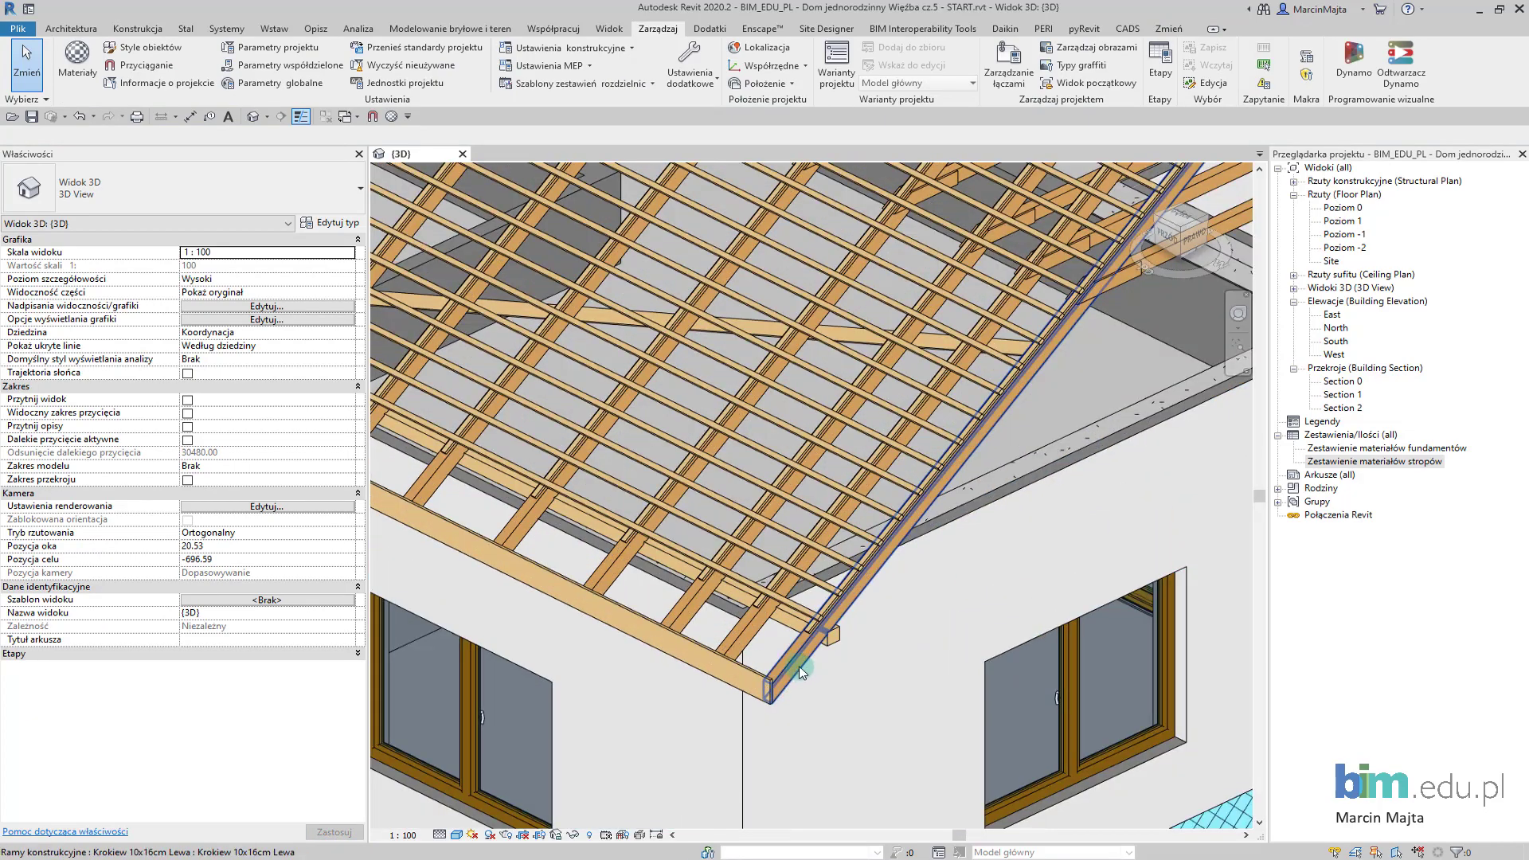
{"action": "scroll", "coordinate": [791, 637], "scroll_direction": "up", "scroll_amount": 2}
{"action": "scroll", "coordinate": [792, 637], "scroll_direction": "up", "scroll_amount": 1}
{"action": "scroll", "coordinate": [793, 621], "scroll_direction": "up", "scroll_amount": 1}
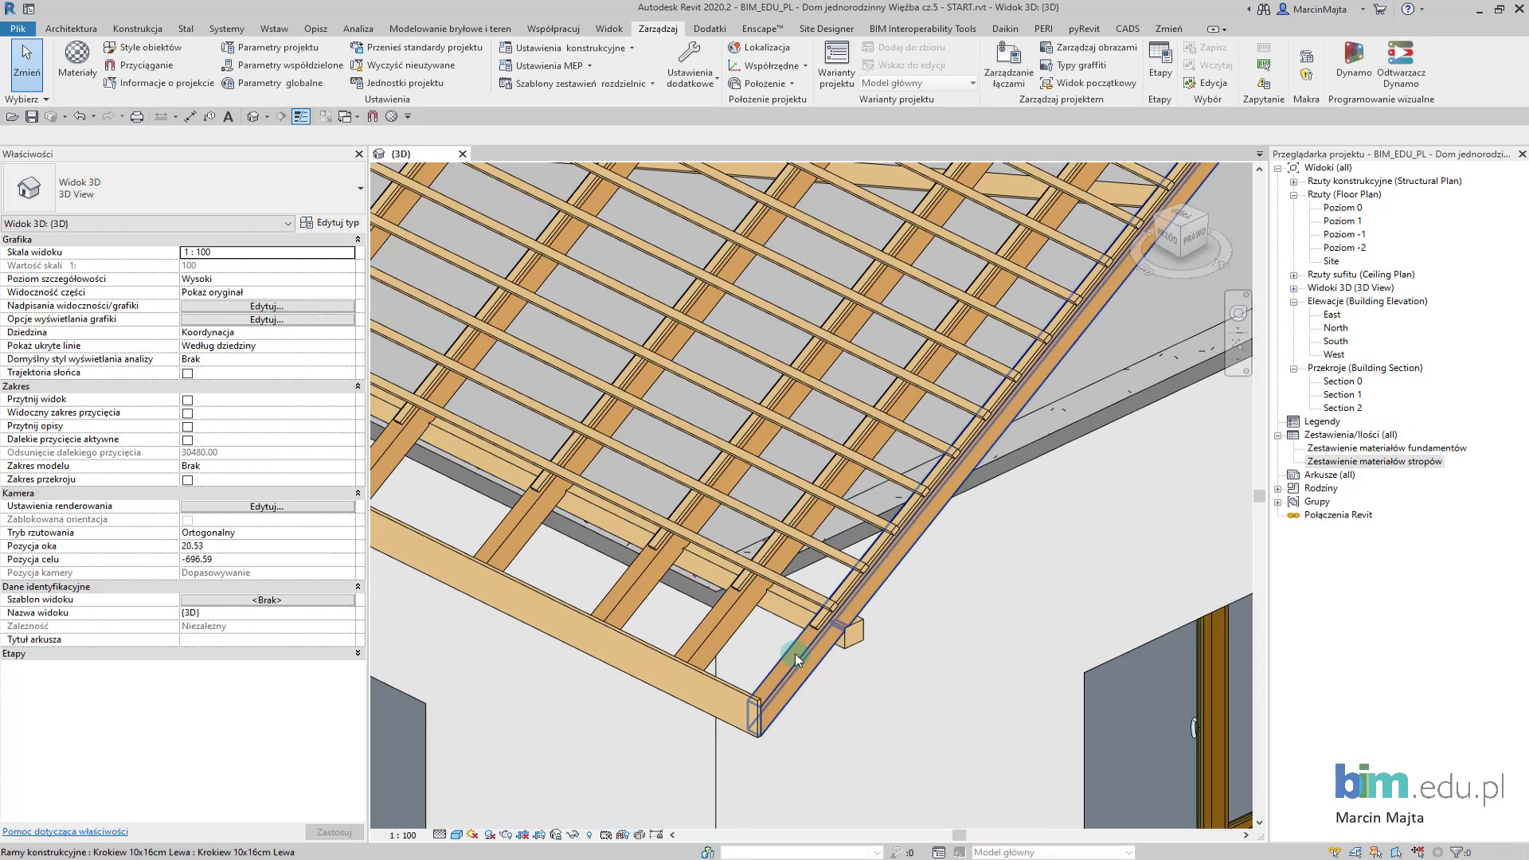
{"action": "left_click", "coordinate": [795, 655]}
{"action": "scroll", "coordinate": [794, 653], "scroll_direction": "down", "scroll_amount": 3}
{"action": "scroll", "coordinate": [795, 653], "scroll_direction": "down", "scroll_amount": 3}
{"action": "scroll", "coordinate": [795, 653], "scroll_direction": "down", "scroll_amount": 2}
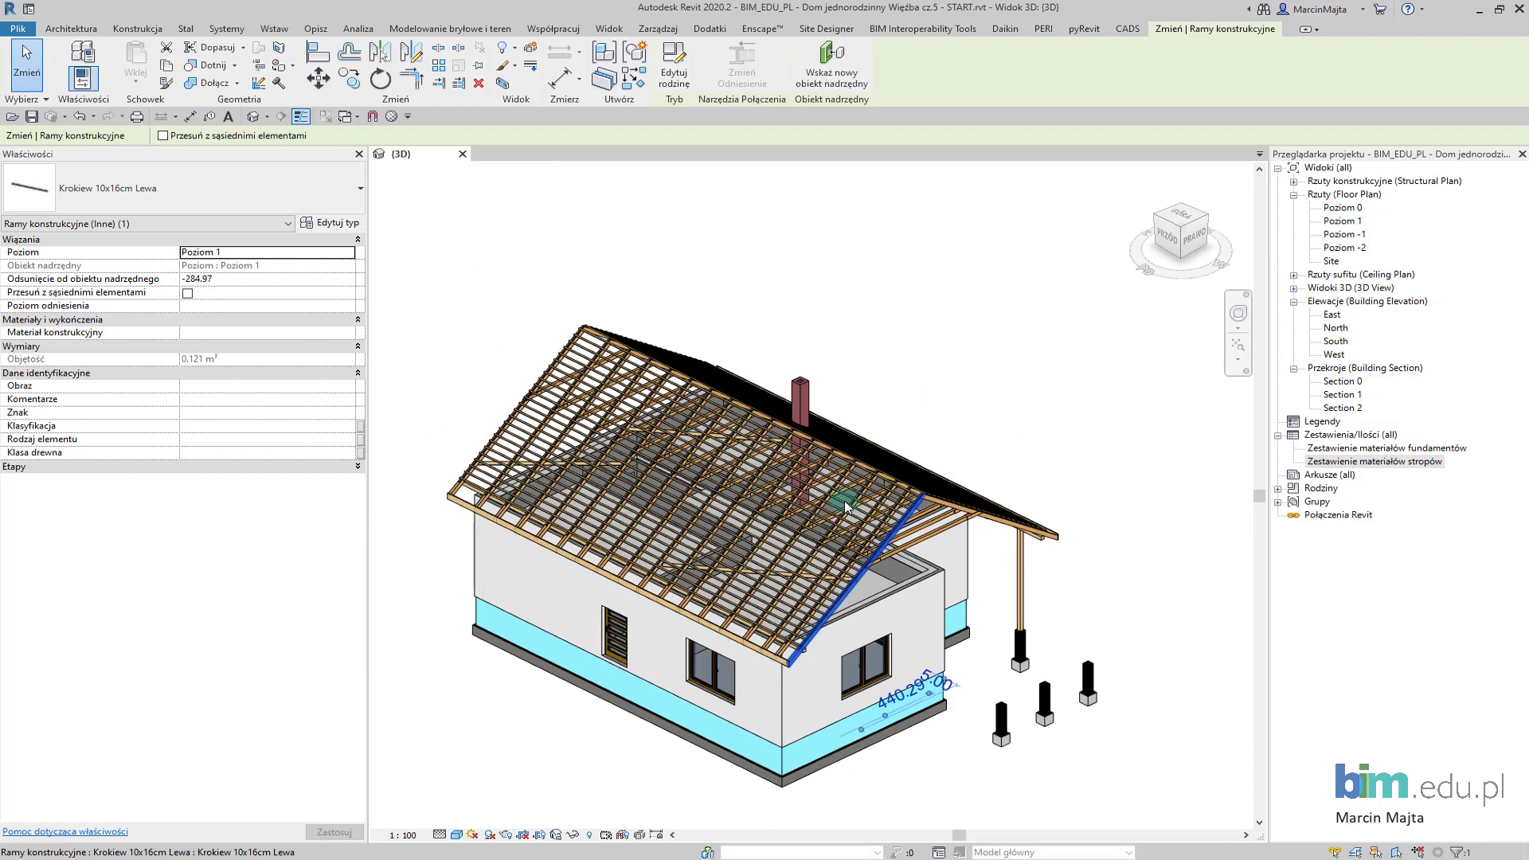
{"action": "right_click", "coordinate": [940, 380]}
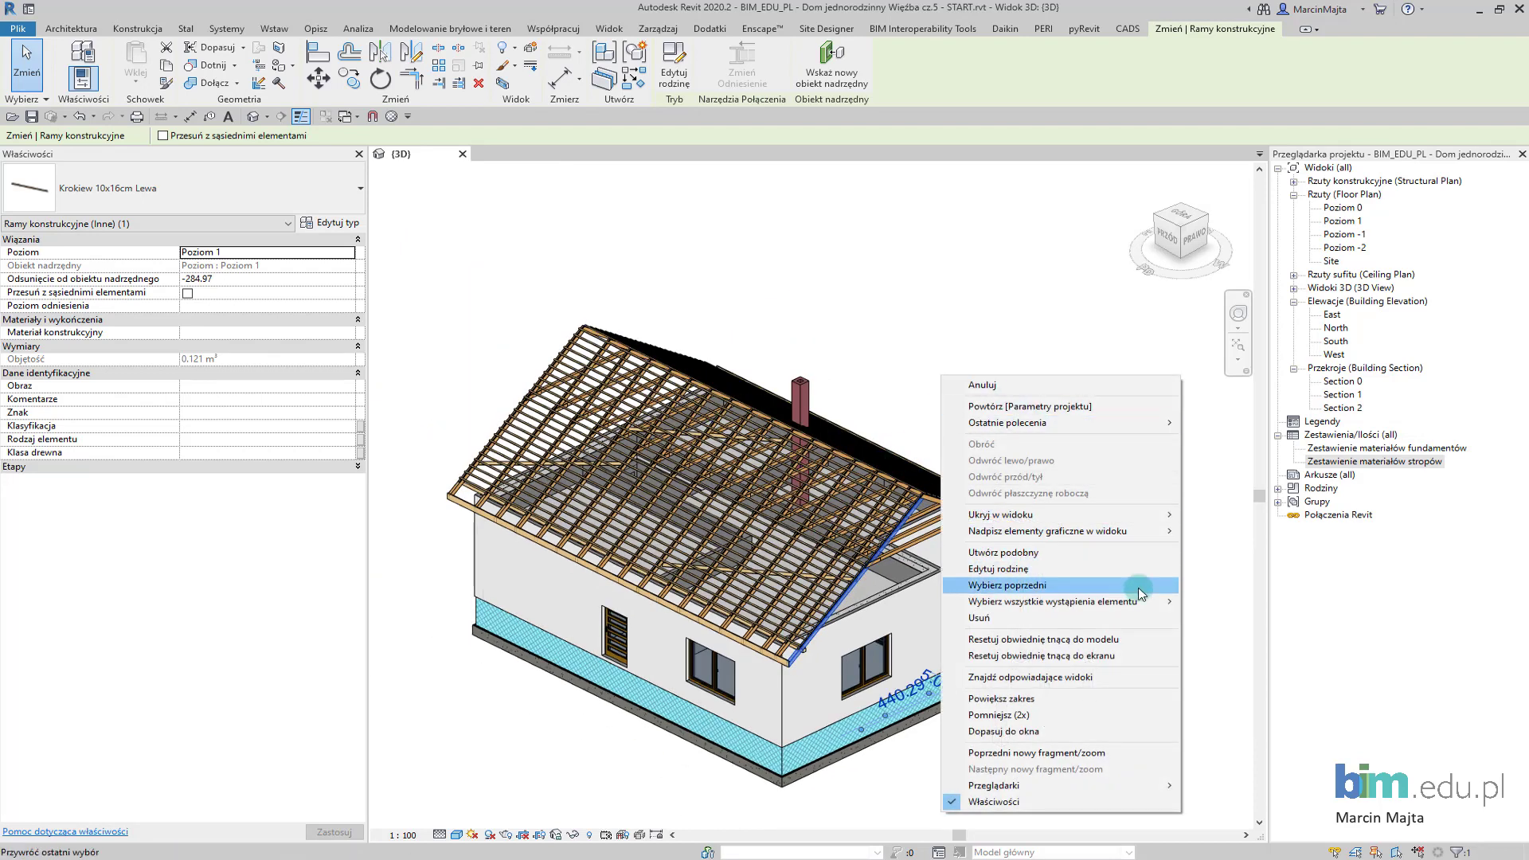
{"action": "mouse_move", "coordinate": [1051, 600]}
{"action": "left_click", "coordinate": [1198, 617]}
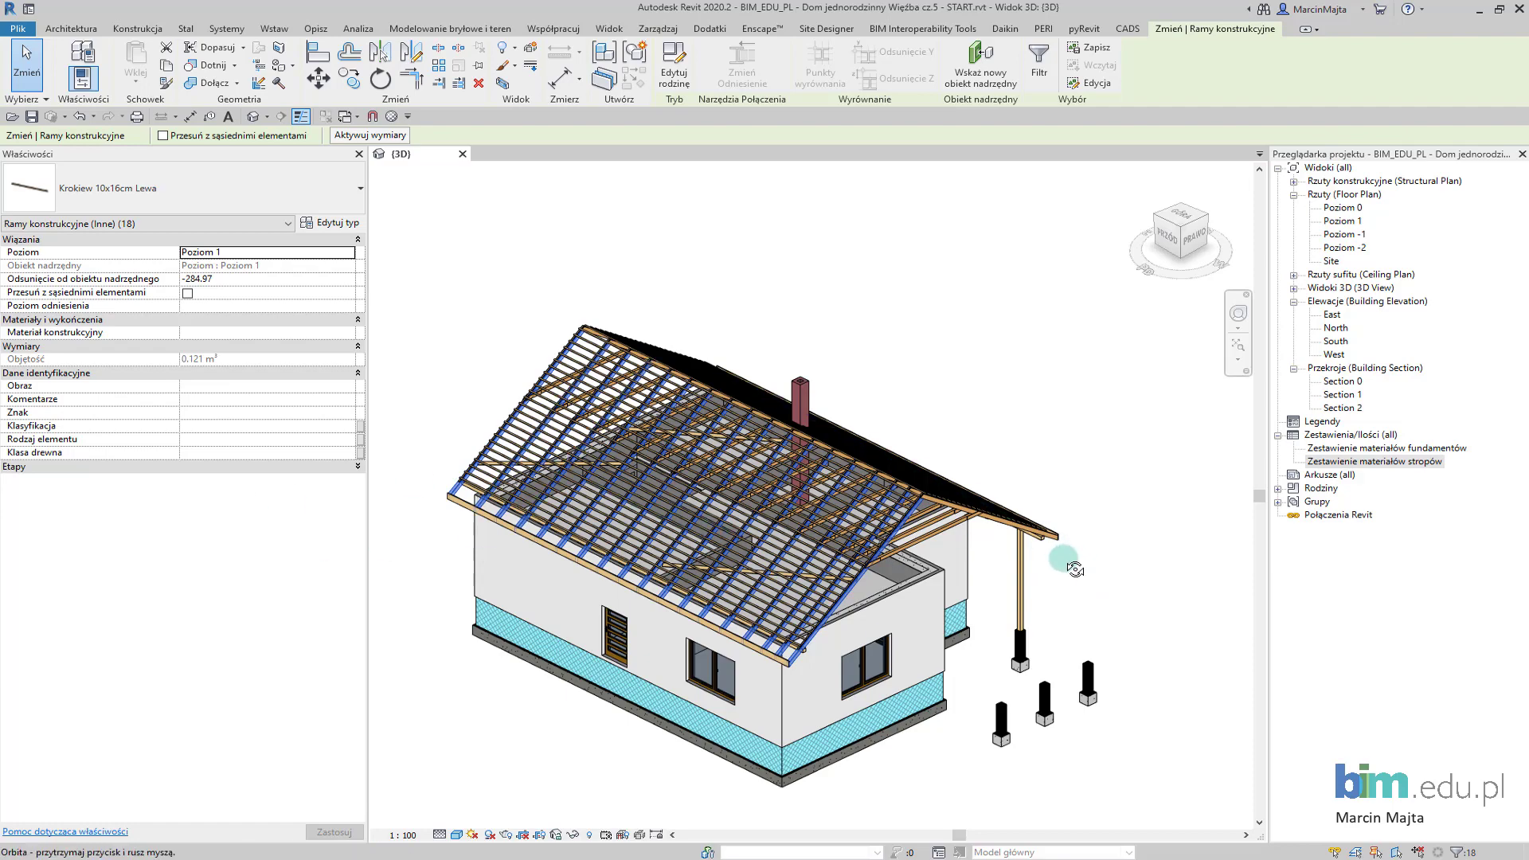
- Give the left rafters Więźba dachowa, Krokiew 10x16cm and timber class C24
{"action": "mouse_move", "coordinate": [956, 518]}
{"action": "middle_mouse_down", "text": "shift"}
{"action": "mouse_move", "coordinate": [787, 629]}
{"action": "mouse_move", "coordinate": [562, 550]}
{"action": "middle_mouse_up", "text": "shift"}
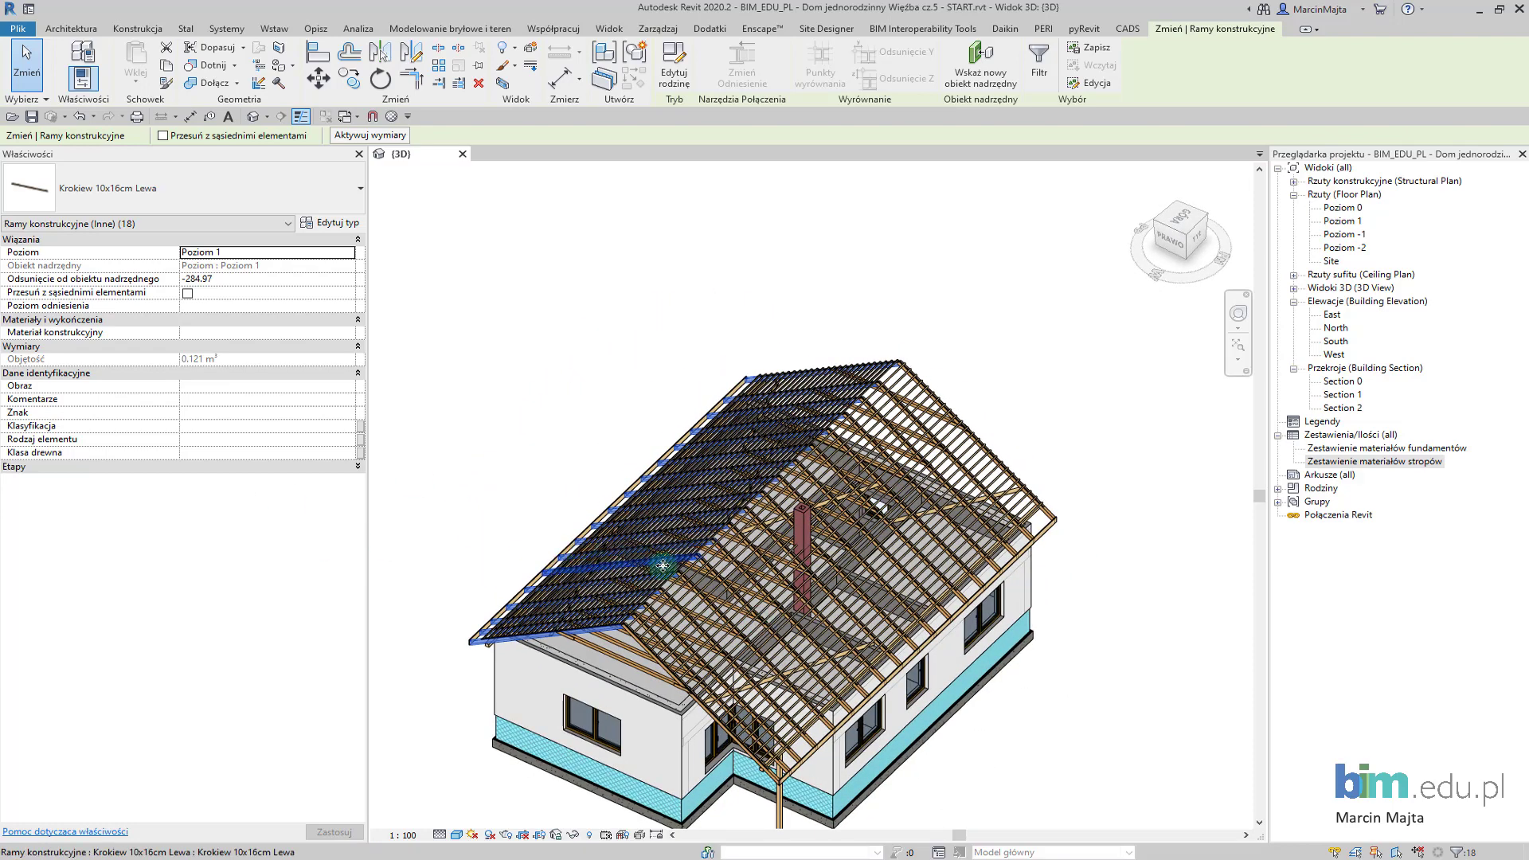
{"action": "middle_click_drag", "start_coordinate": [662, 565], "coordinate": [787, 536], "text": "shift"}
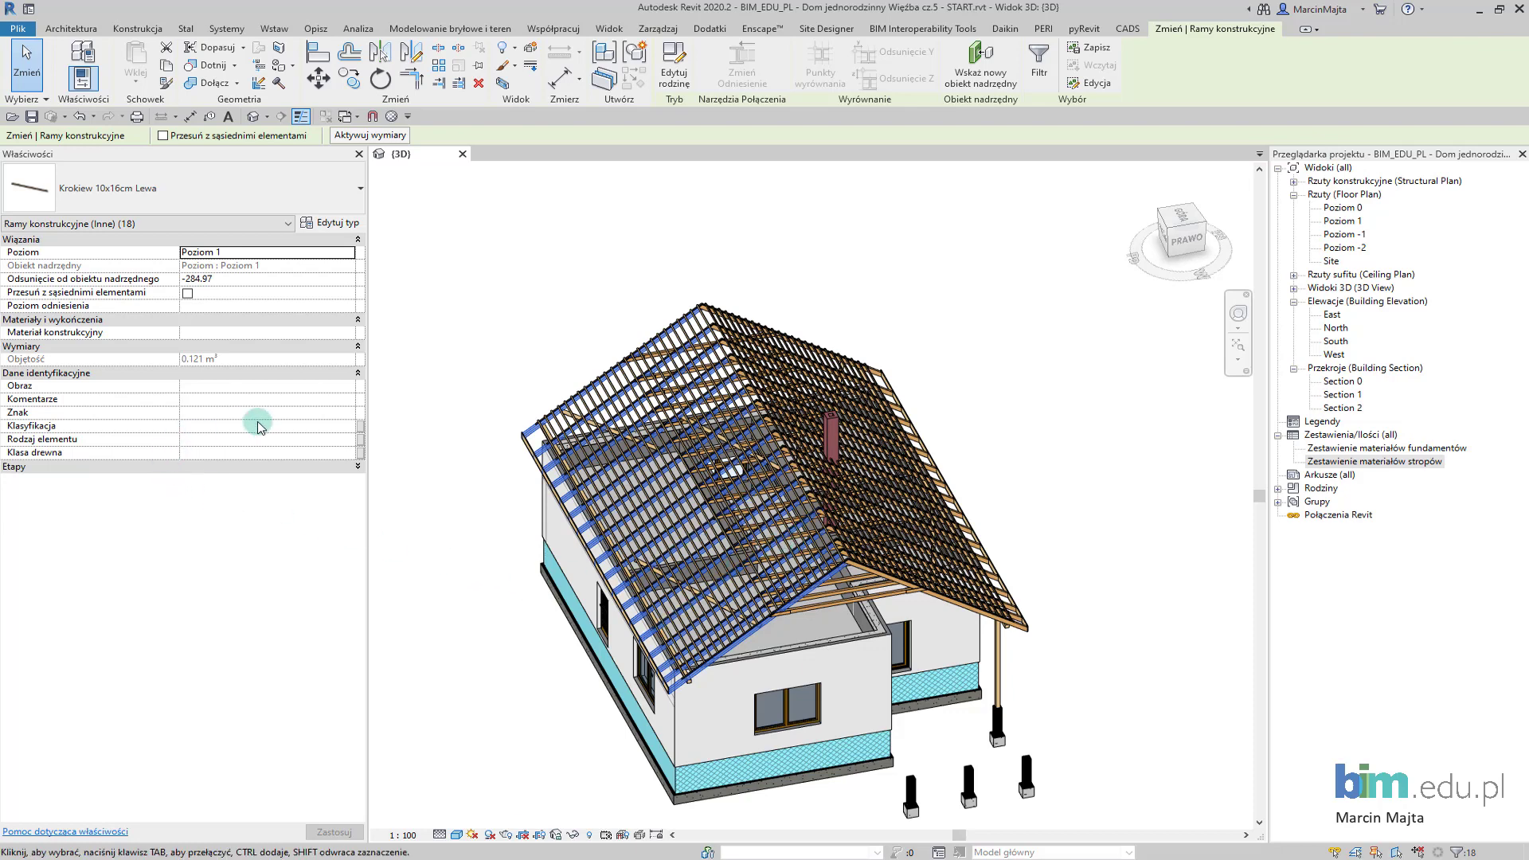
{"action": "left_click", "coordinate": [318, 427]}
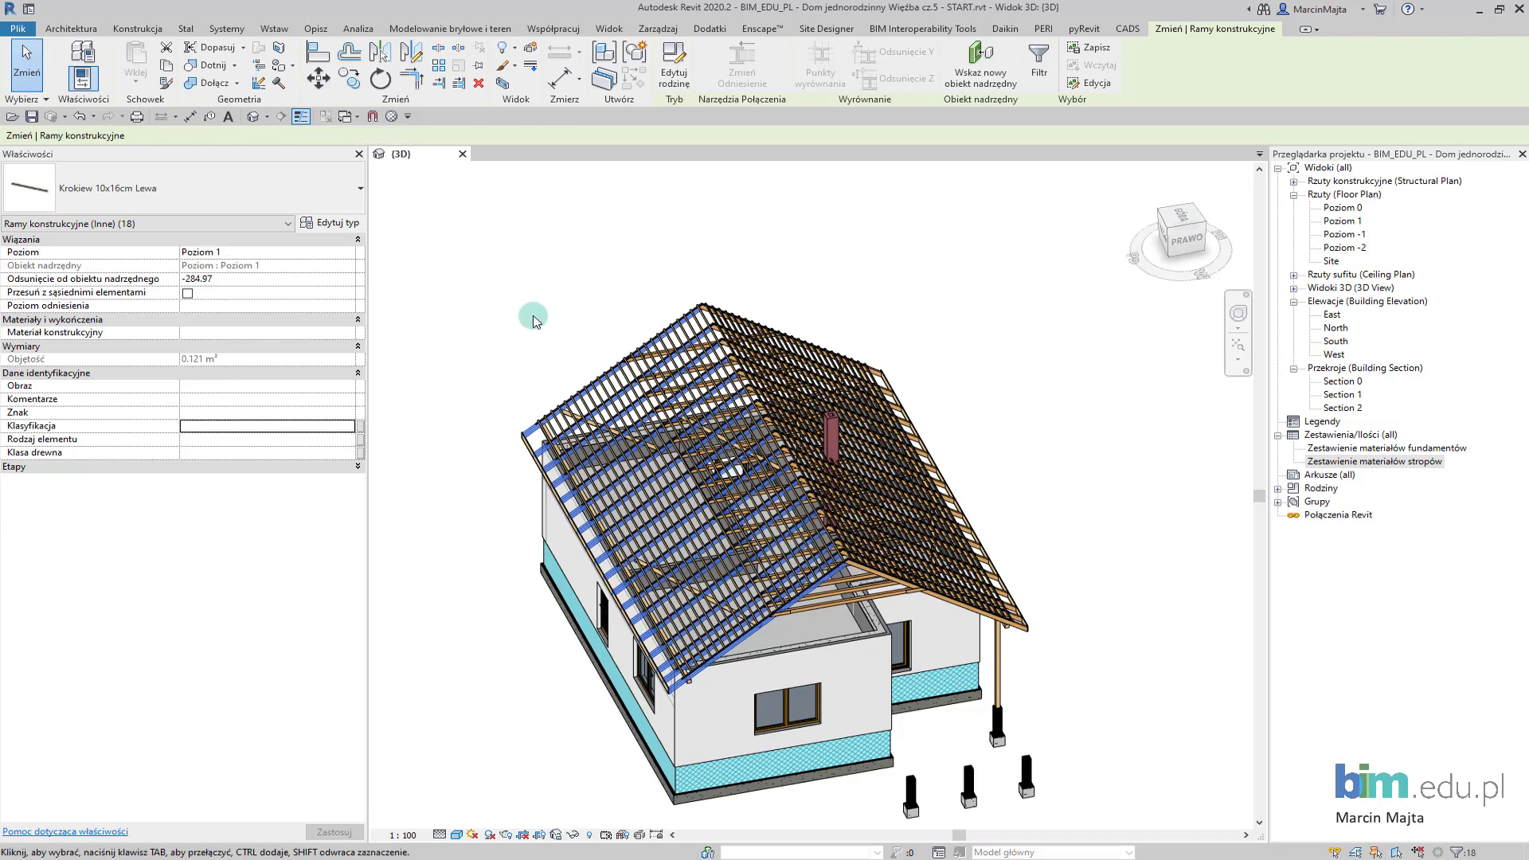
{"action": "left_click", "coordinate": [348, 430]}
{"action": "type", "text": "Więźba dachowa"}
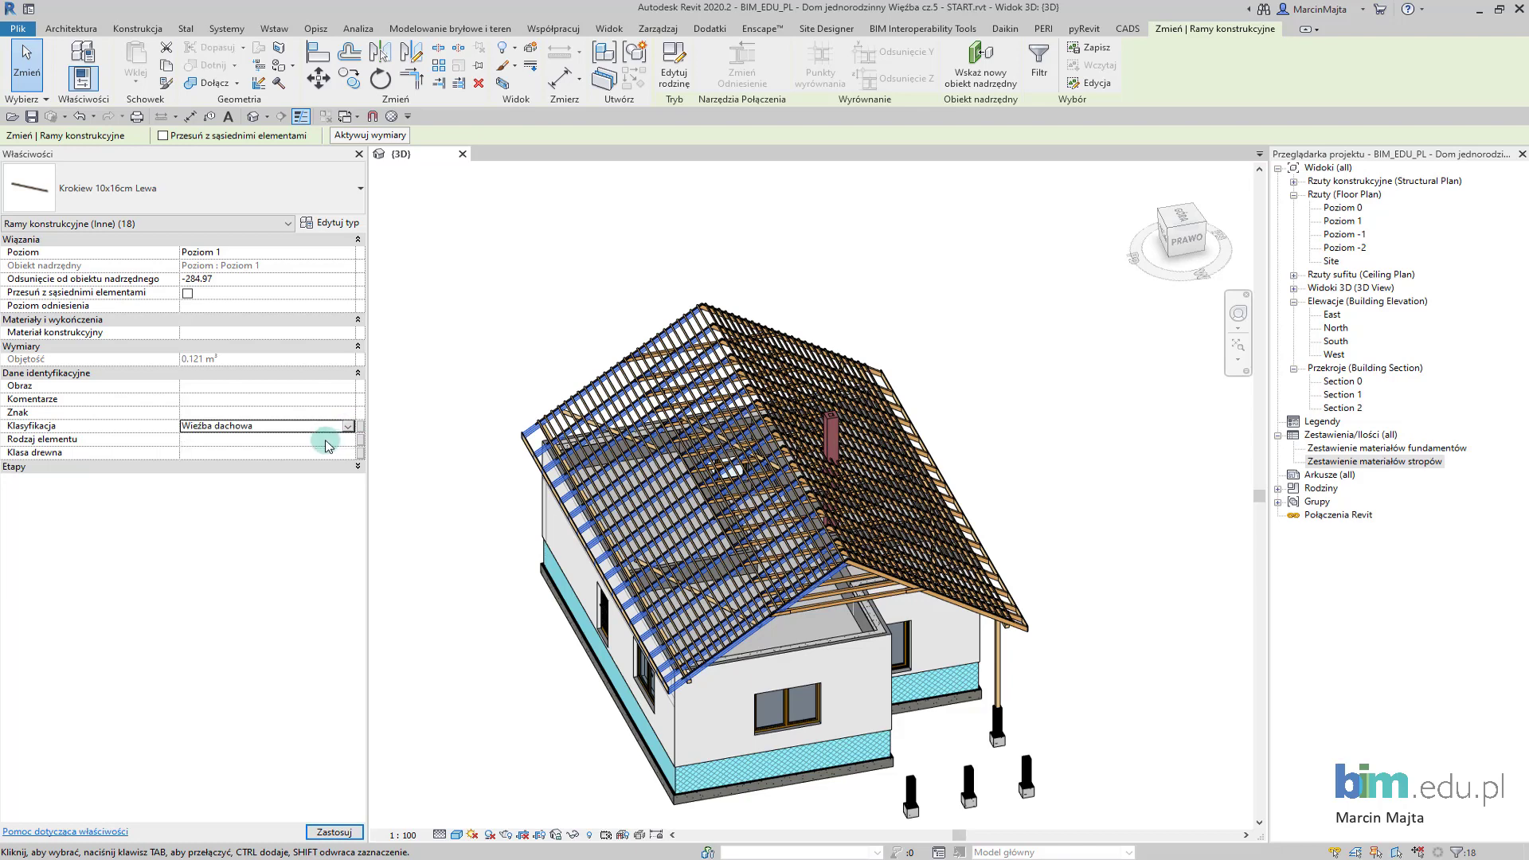
{"action": "left_click", "coordinate": [326, 445]}
{"action": "type", "text": "Krokiew 10x1"}
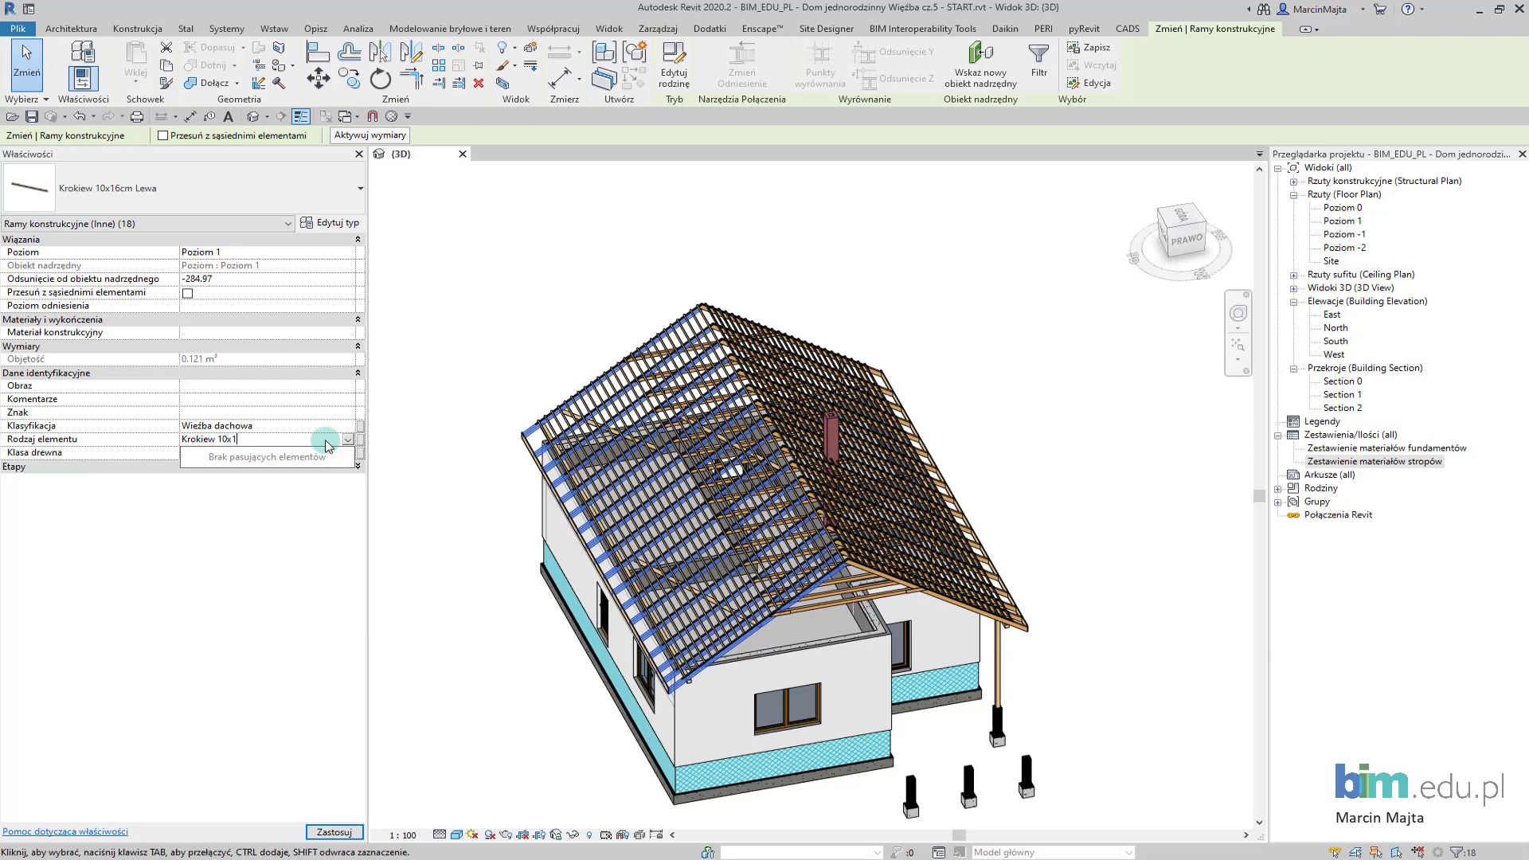
{"action": "type", "text": "6cm"}
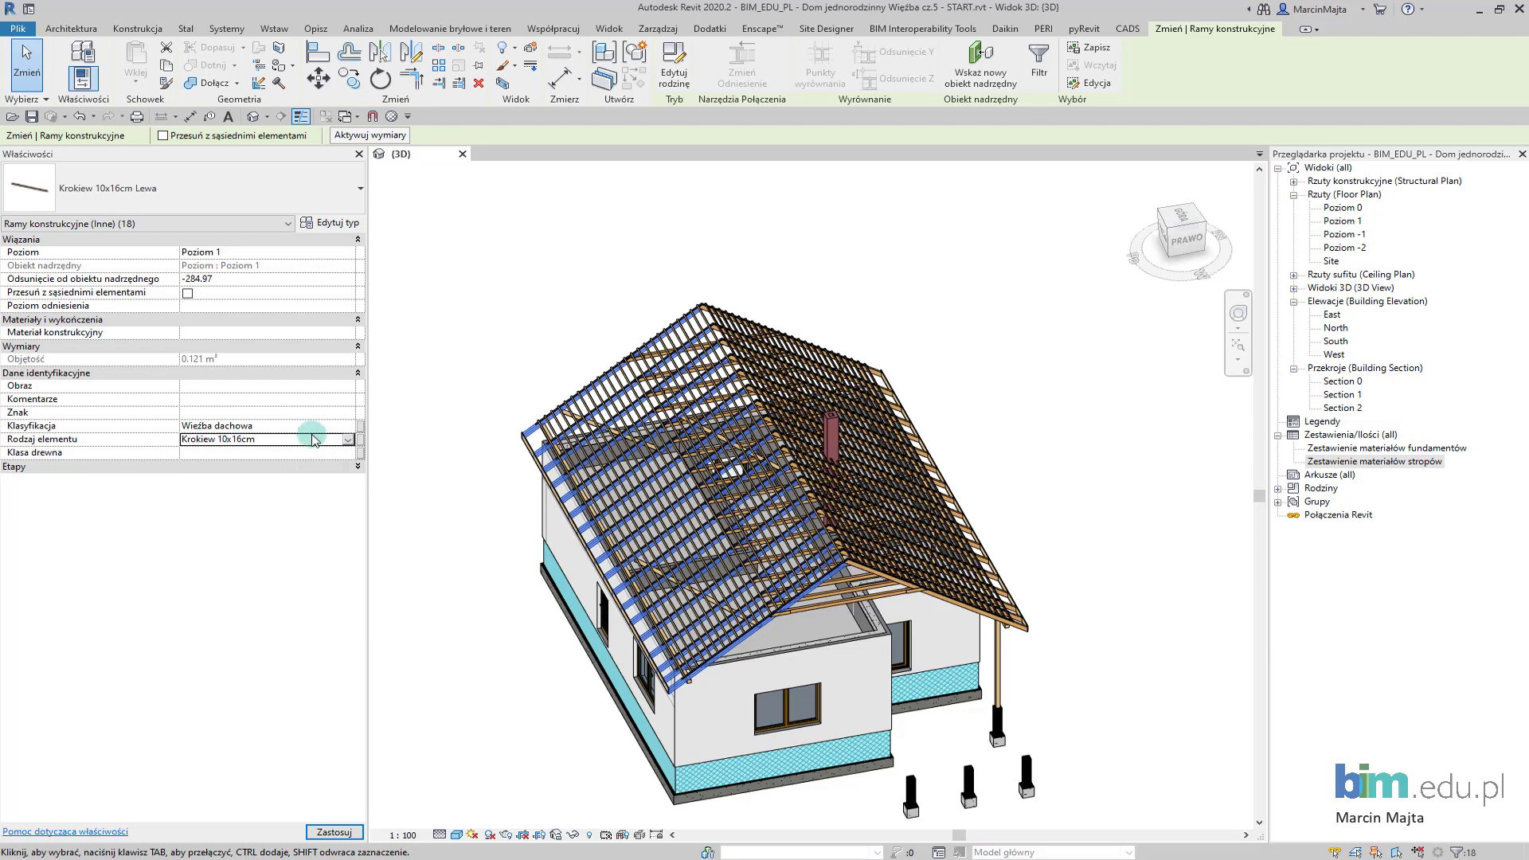
{"action": "left_click", "coordinate": [342, 453]}
{"action": "left_click", "coordinate": [281, 469]}
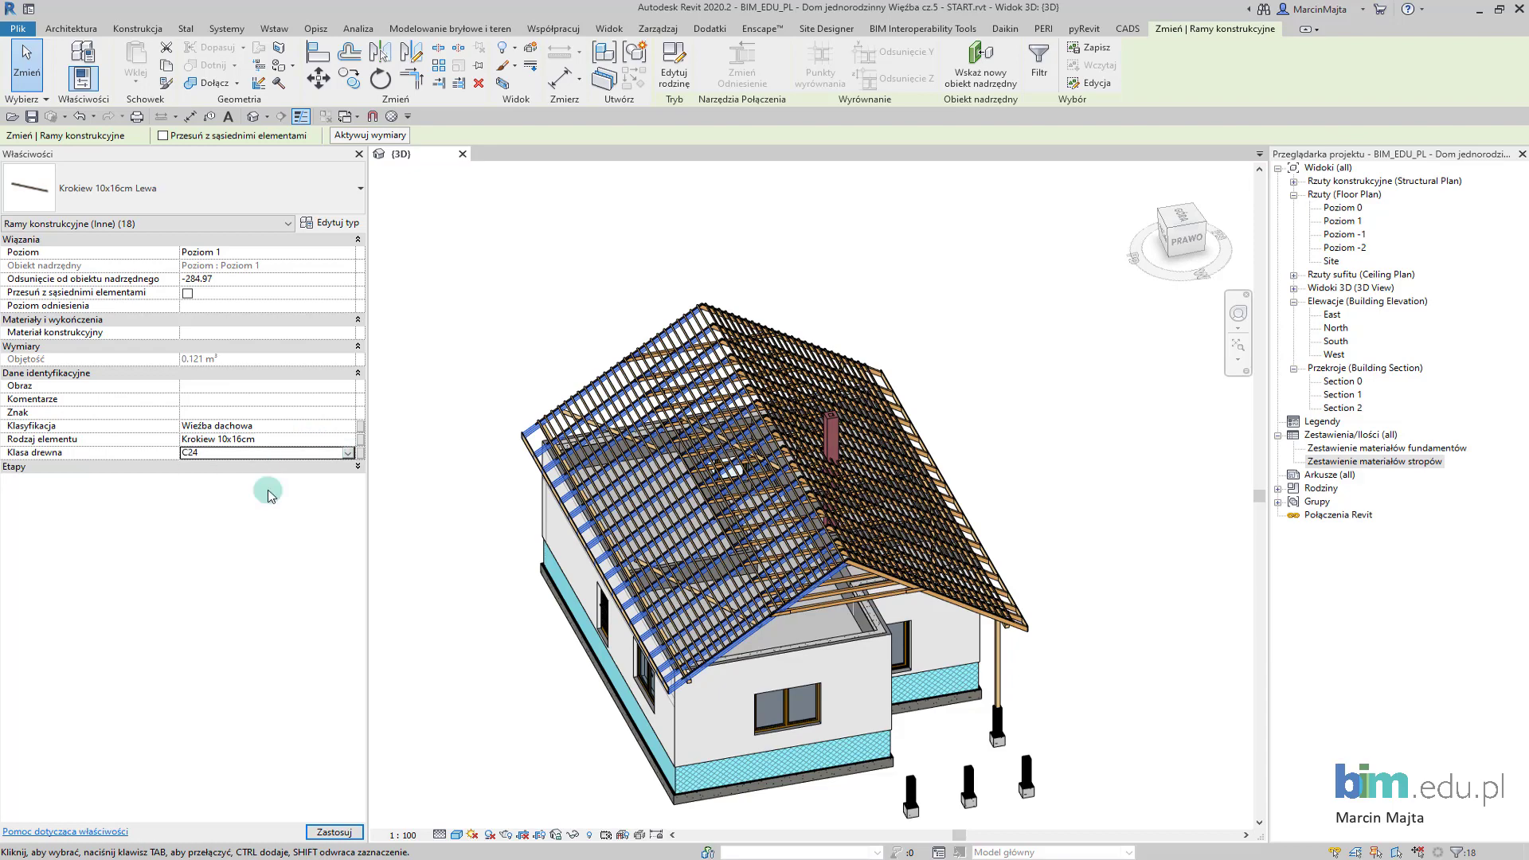
{"action": "left_click", "coordinate": [335, 832]}
- Select all Krokiew 10x16cm Prawa rafters in the entire project
{"action": "left_click", "coordinate": [545, 728]}
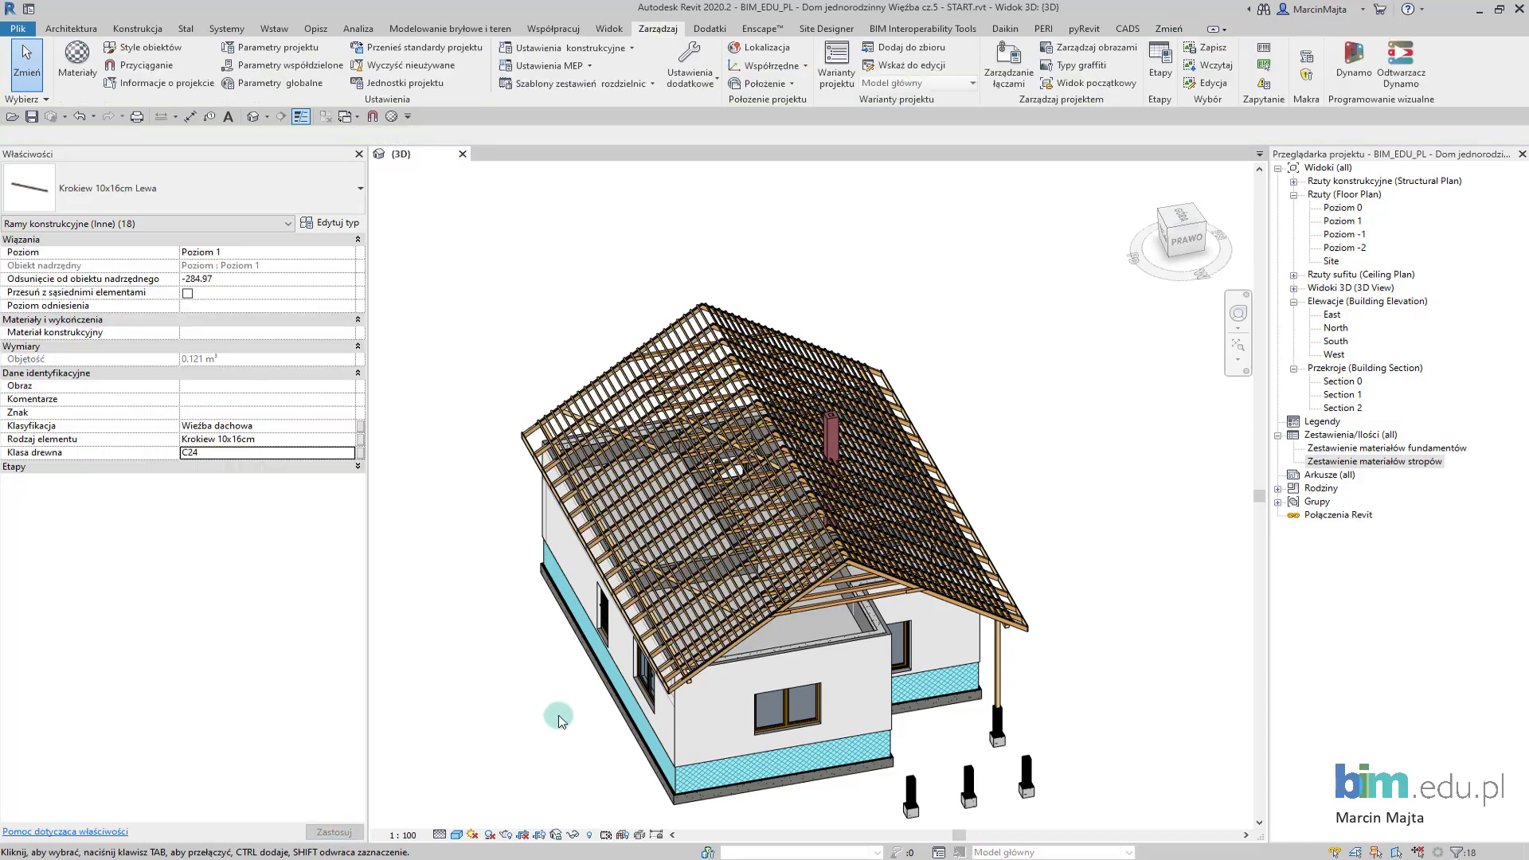
{"action": "scroll", "coordinate": [546, 729], "scroll_direction": "up", "scroll_amount": 2}
{"action": "scroll", "coordinate": [722, 609], "scroll_direction": "up", "scroll_amount": 3}
{"action": "scroll", "coordinate": [717, 595], "scroll_direction": "up", "scroll_amount": 3}
{"action": "scroll", "coordinate": [717, 595], "scroll_direction": "down", "scroll_amount": 2}
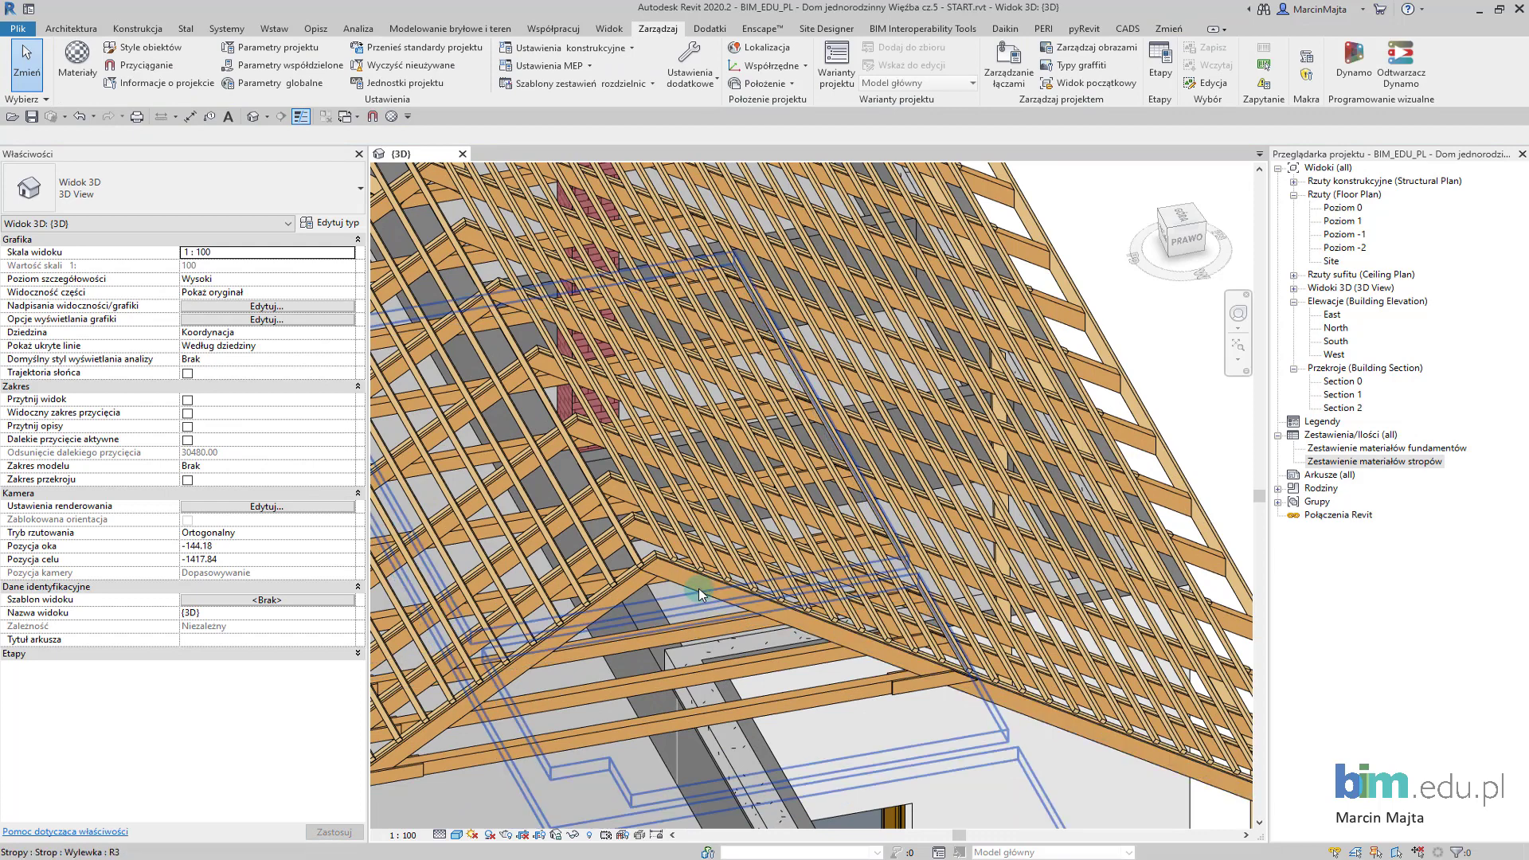
{"action": "scroll", "coordinate": [693, 581], "scroll_direction": "down", "scroll_amount": 2}
{"action": "left_click", "coordinate": [688, 576]}
{"action": "scroll", "coordinate": [688, 576], "scroll_direction": "down", "scroll_amount": 2}
{"action": "scroll", "coordinate": [688, 577], "scroll_direction": "down", "scroll_amount": 2}
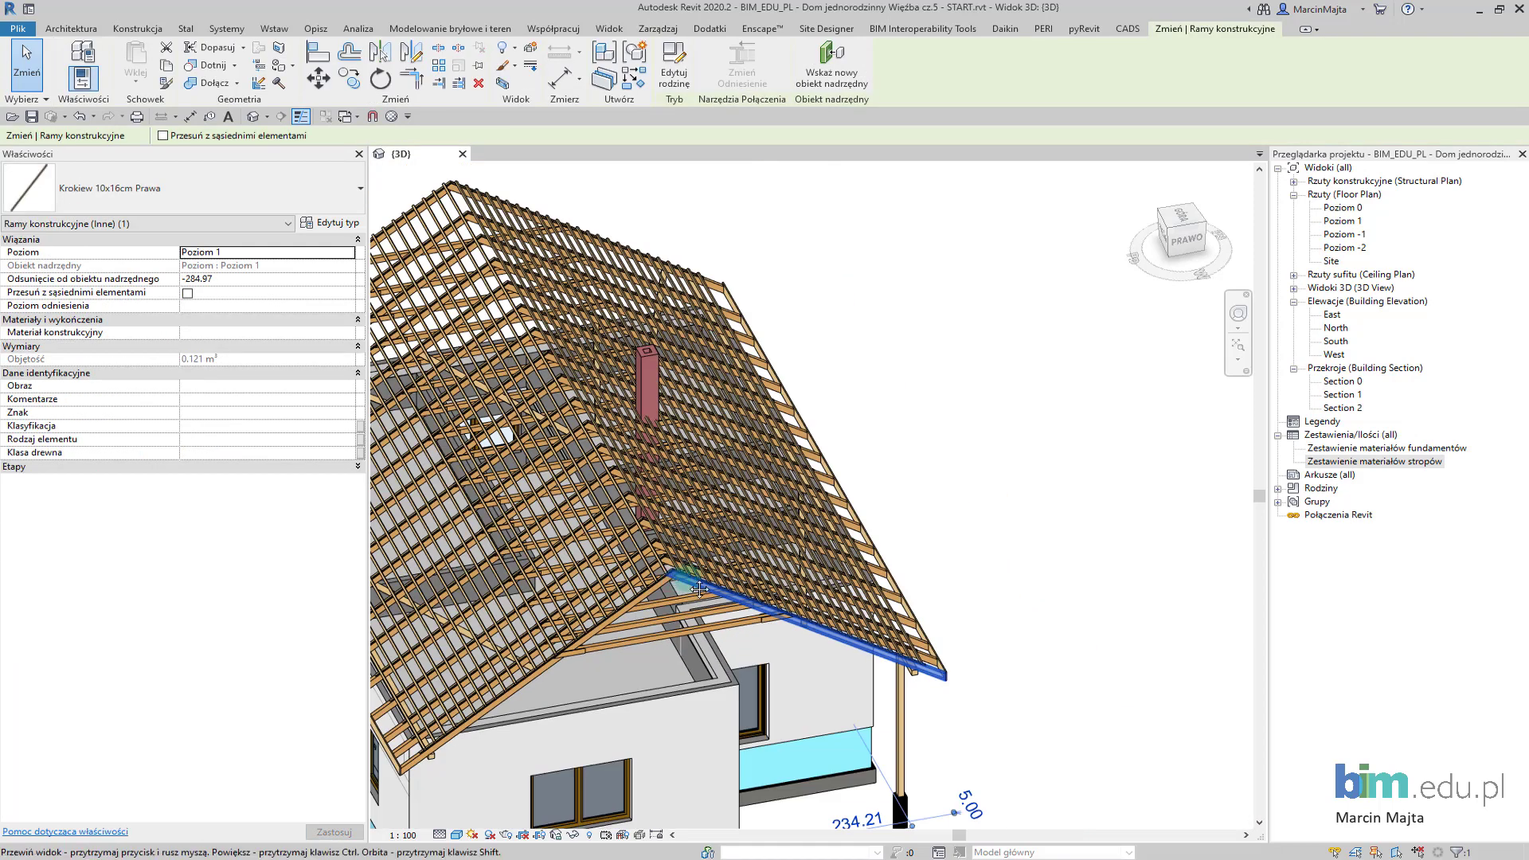
{"action": "scroll", "coordinate": [688, 576], "scroll_direction": "down", "scroll_amount": 1}
{"action": "right_click", "coordinate": [997, 450]}
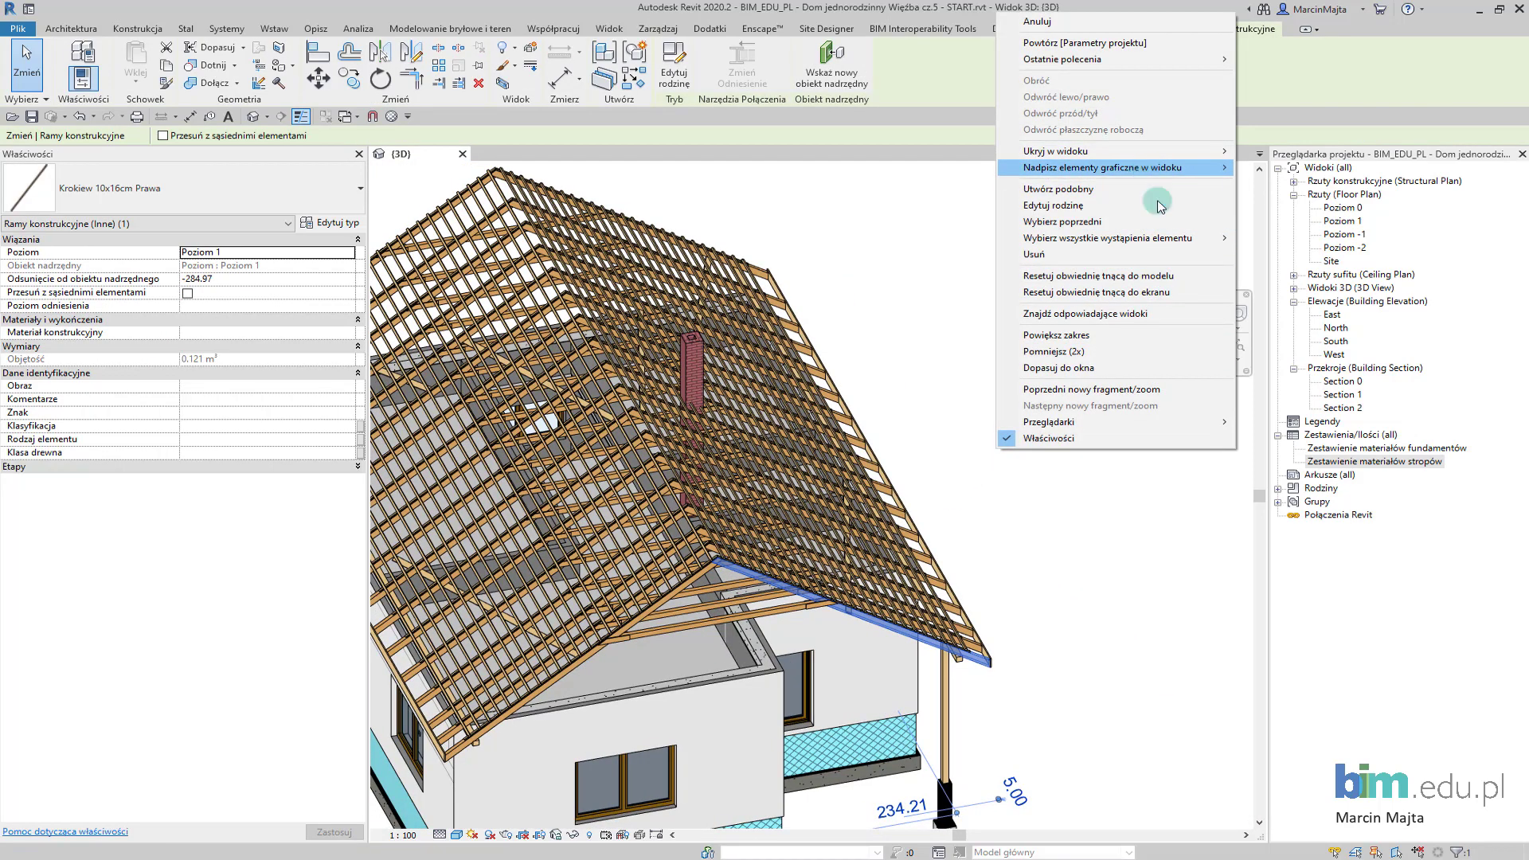
{"action": "mouse_move", "coordinate": [1107, 237]}
{"action": "left_click", "coordinate": [1261, 255]}
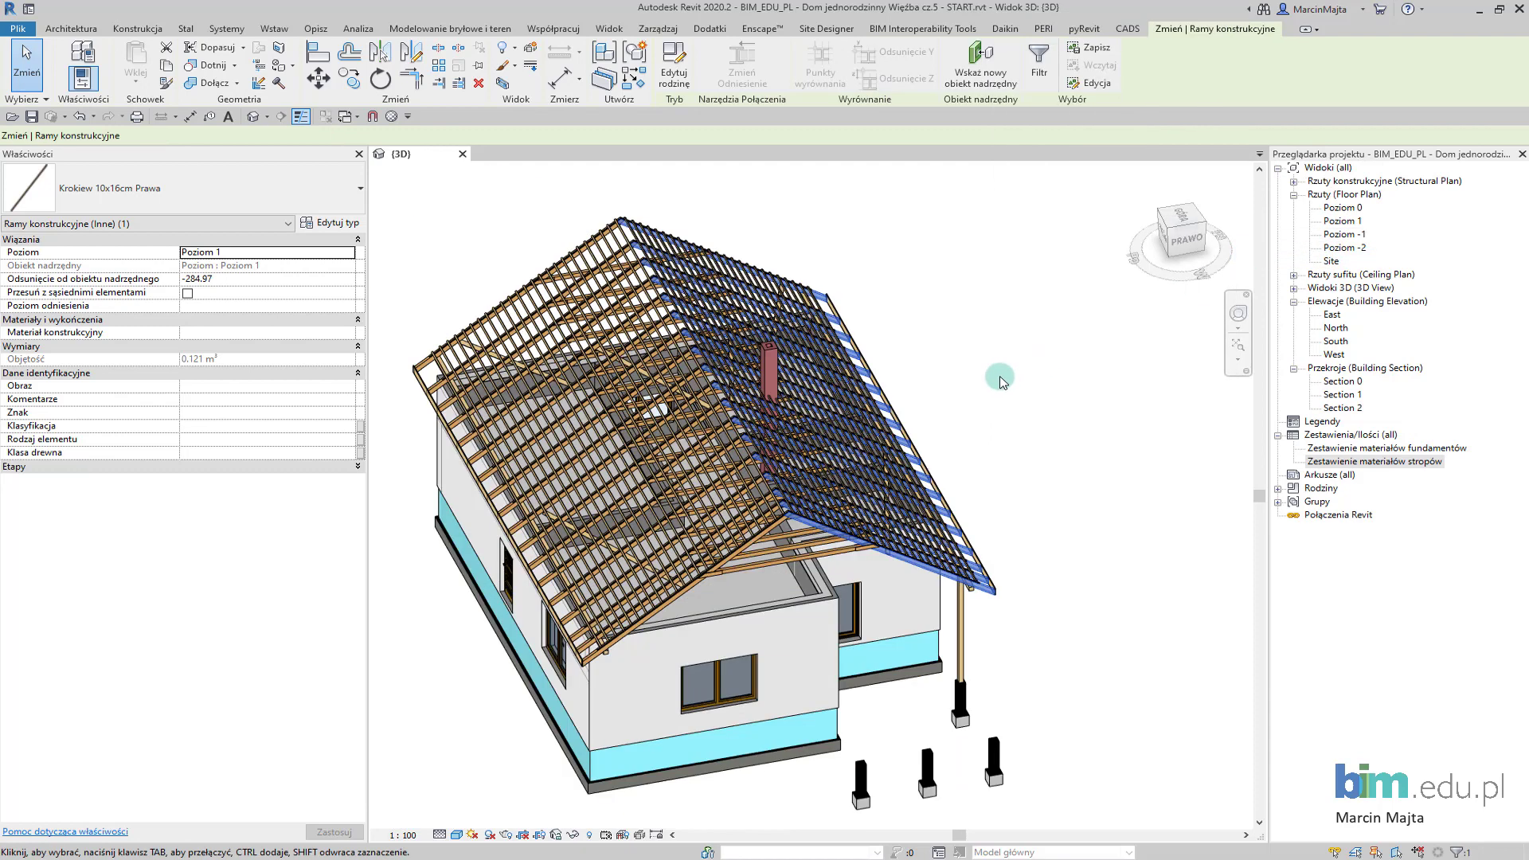
- Give the right rafters Więźba dachowa, Krokiew 10x16cm and timber class C24
{"action": "left_click", "coordinate": [348, 427]}
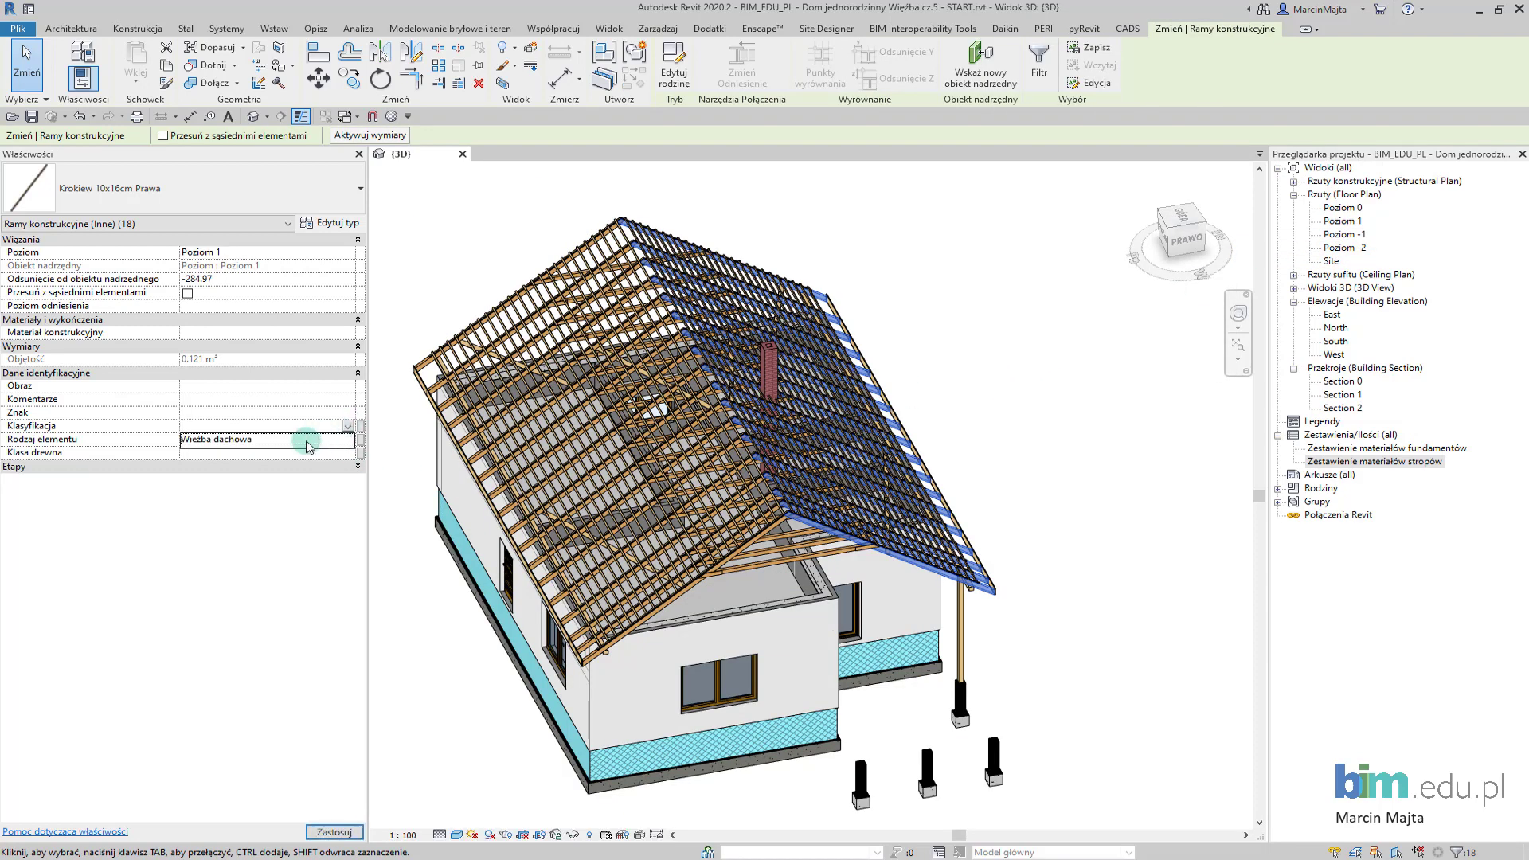
{"action": "left_click", "coordinate": [350, 440]}
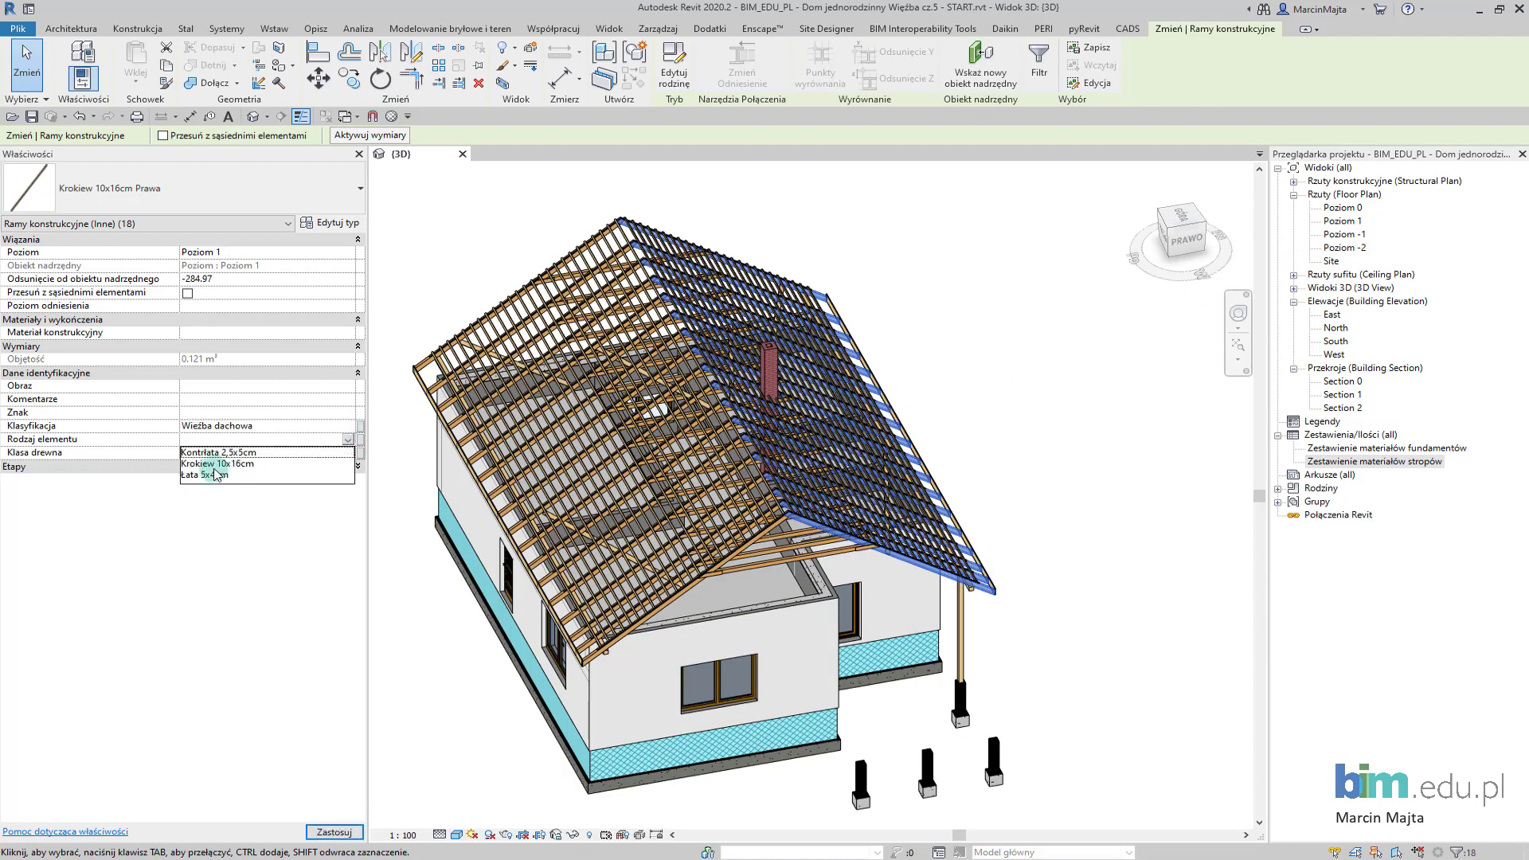
{"action": "left_click", "coordinate": [223, 464]}
{"action": "left_click", "coordinate": [347, 454]}
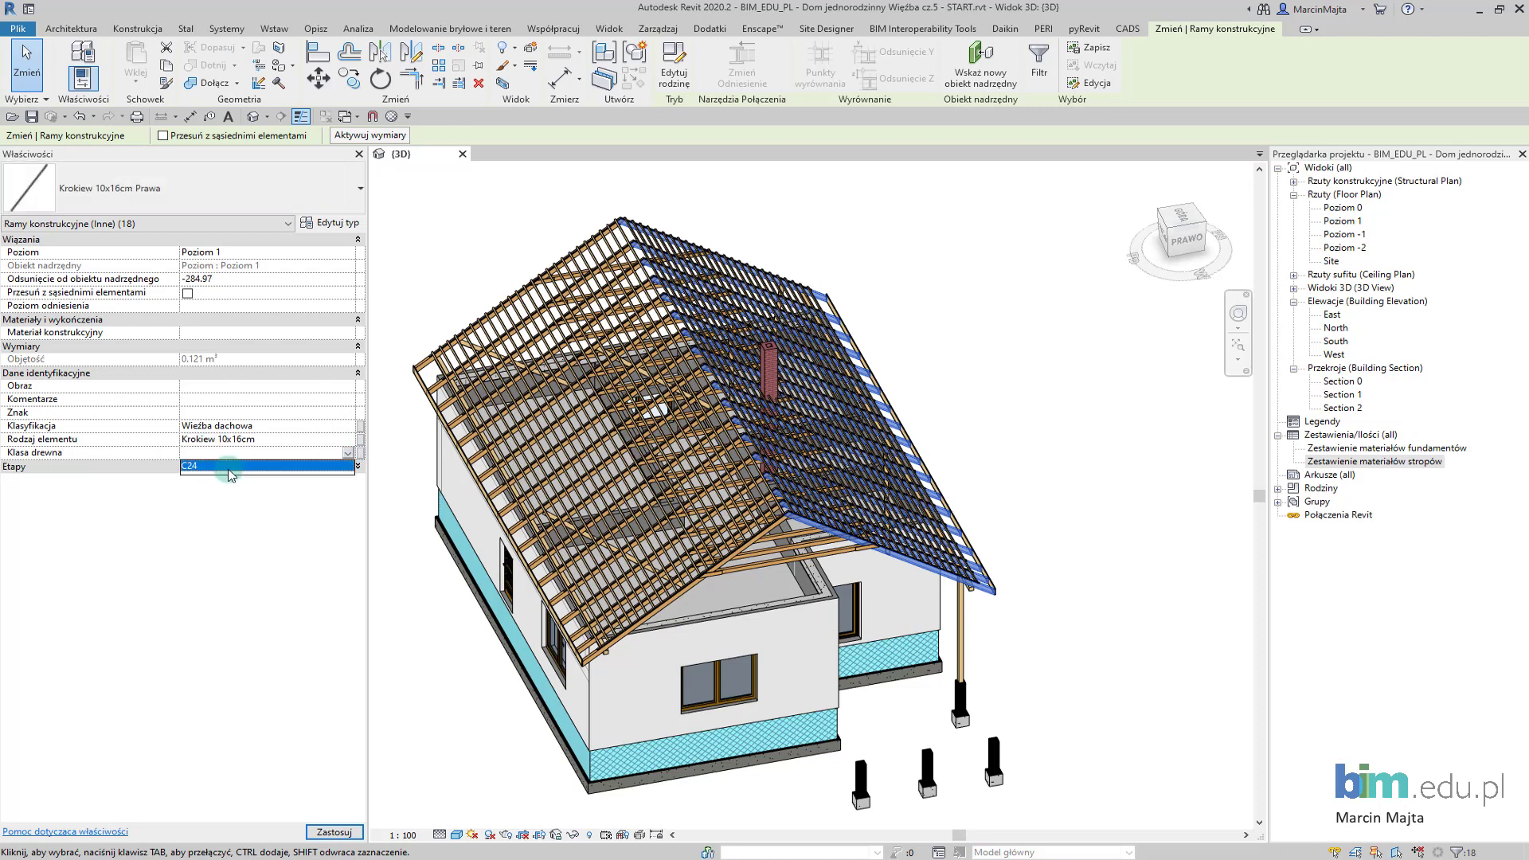
{"action": "left_click", "coordinate": [228, 465]}
{"action": "left_click", "coordinate": [343, 832]}
{"action": "left_click", "coordinate": [446, 717]}
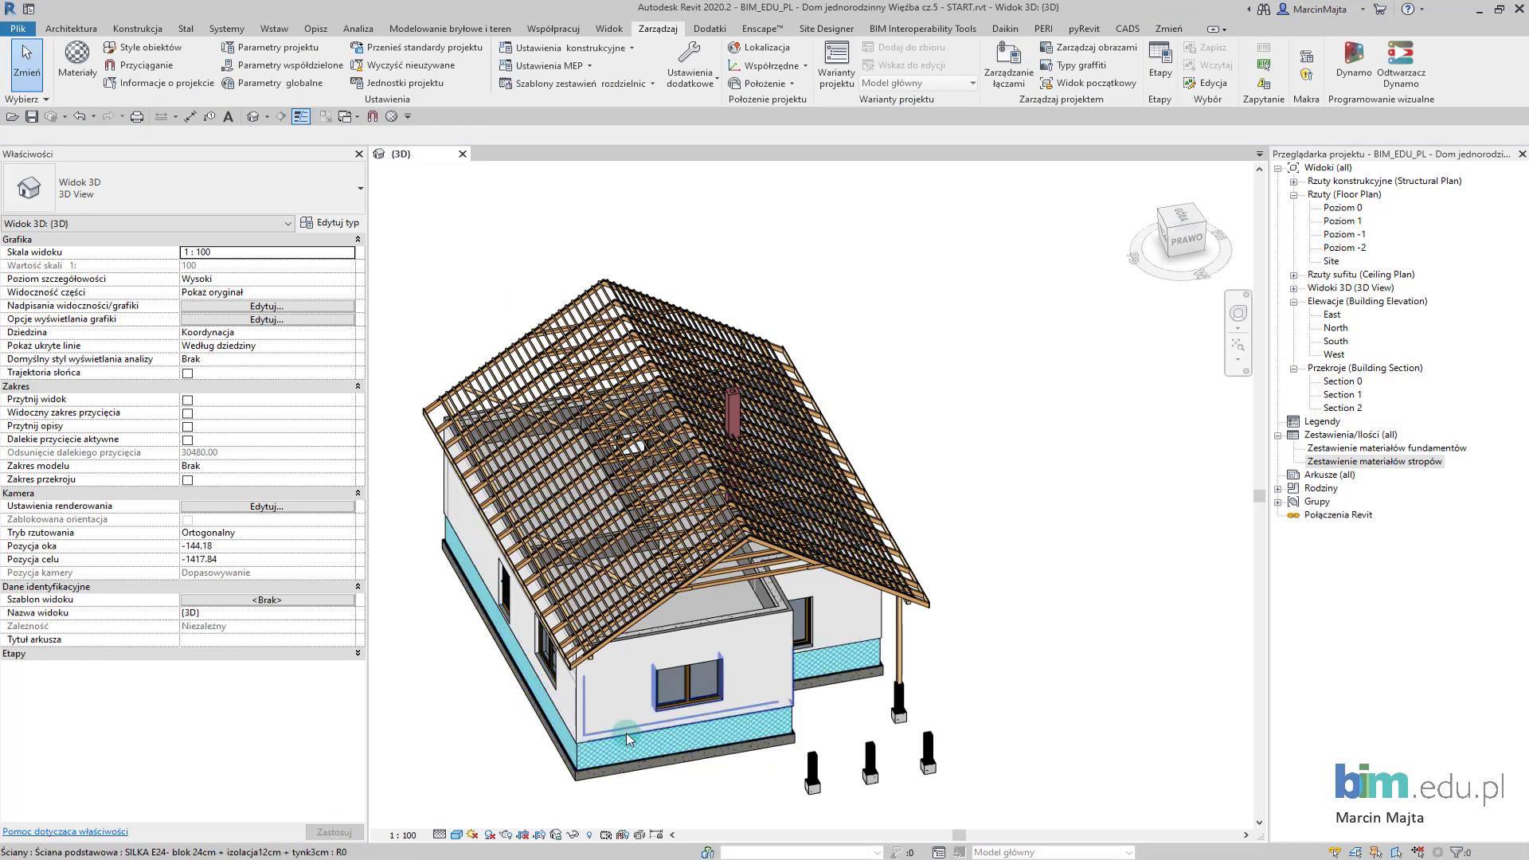
- Select all Jętka 10x14cm collar beams in the entire project
{"action": "middle_click_drag", "start_coordinate": [665, 716], "coordinate": [684, 731], "text": "shift"}
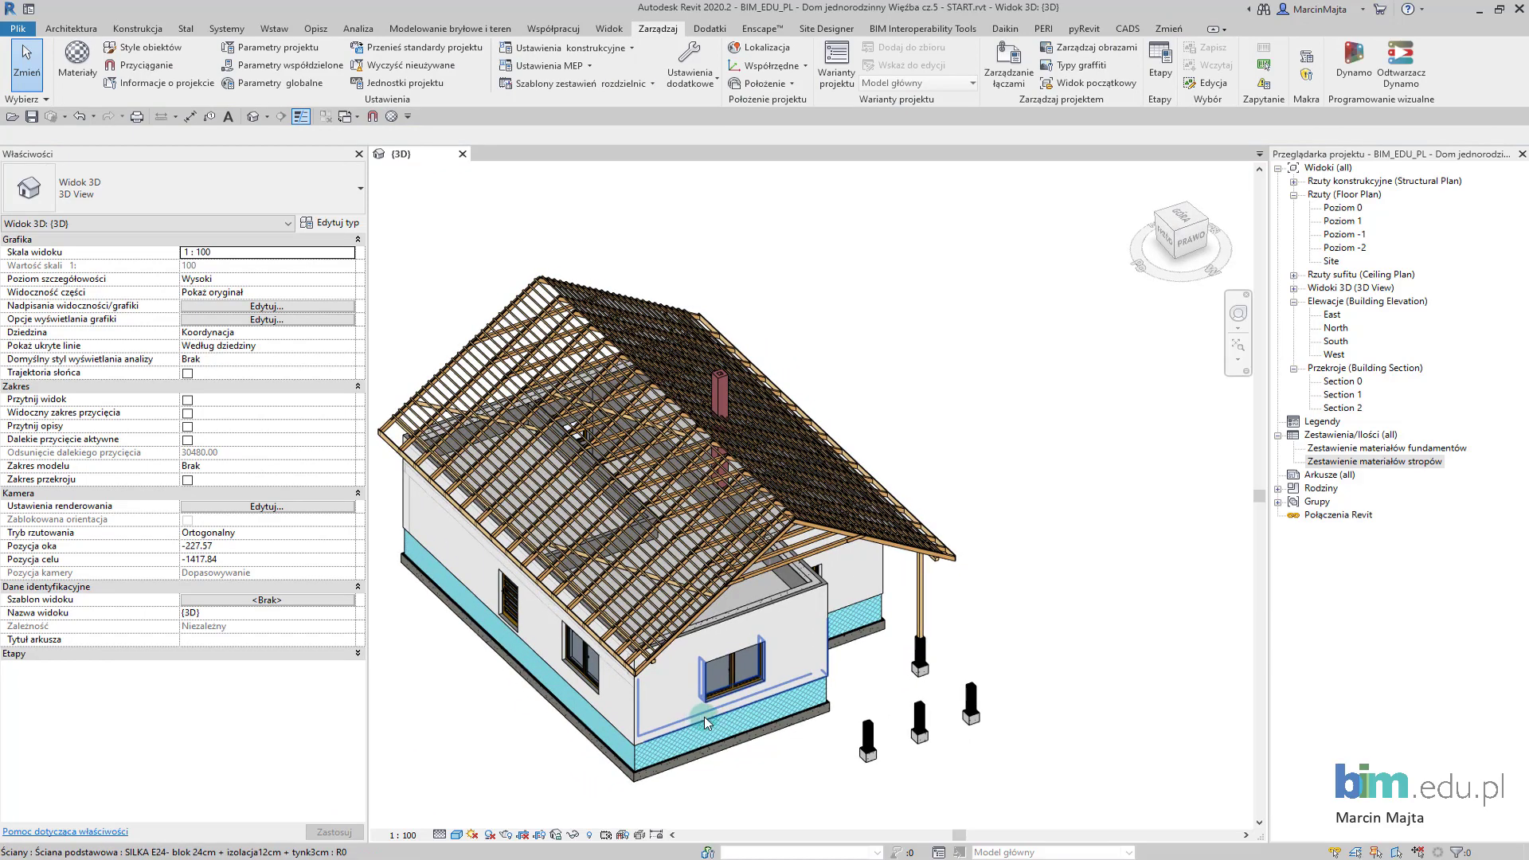
{"action": "scroll", "coordinate": [704, 717], "scroll_direction": "up", "scroll_amount": 3}
{"action": "scroll", "coordinate": [763, 566], "scroll_direction": "up", "scroll_amount": 4}
{"action": "scroll", "coordinate": [761, 571], "scroll_direction": "up", "scroll_amount": 2}
{"action": "left_click", "coordinate": [756, 576]}
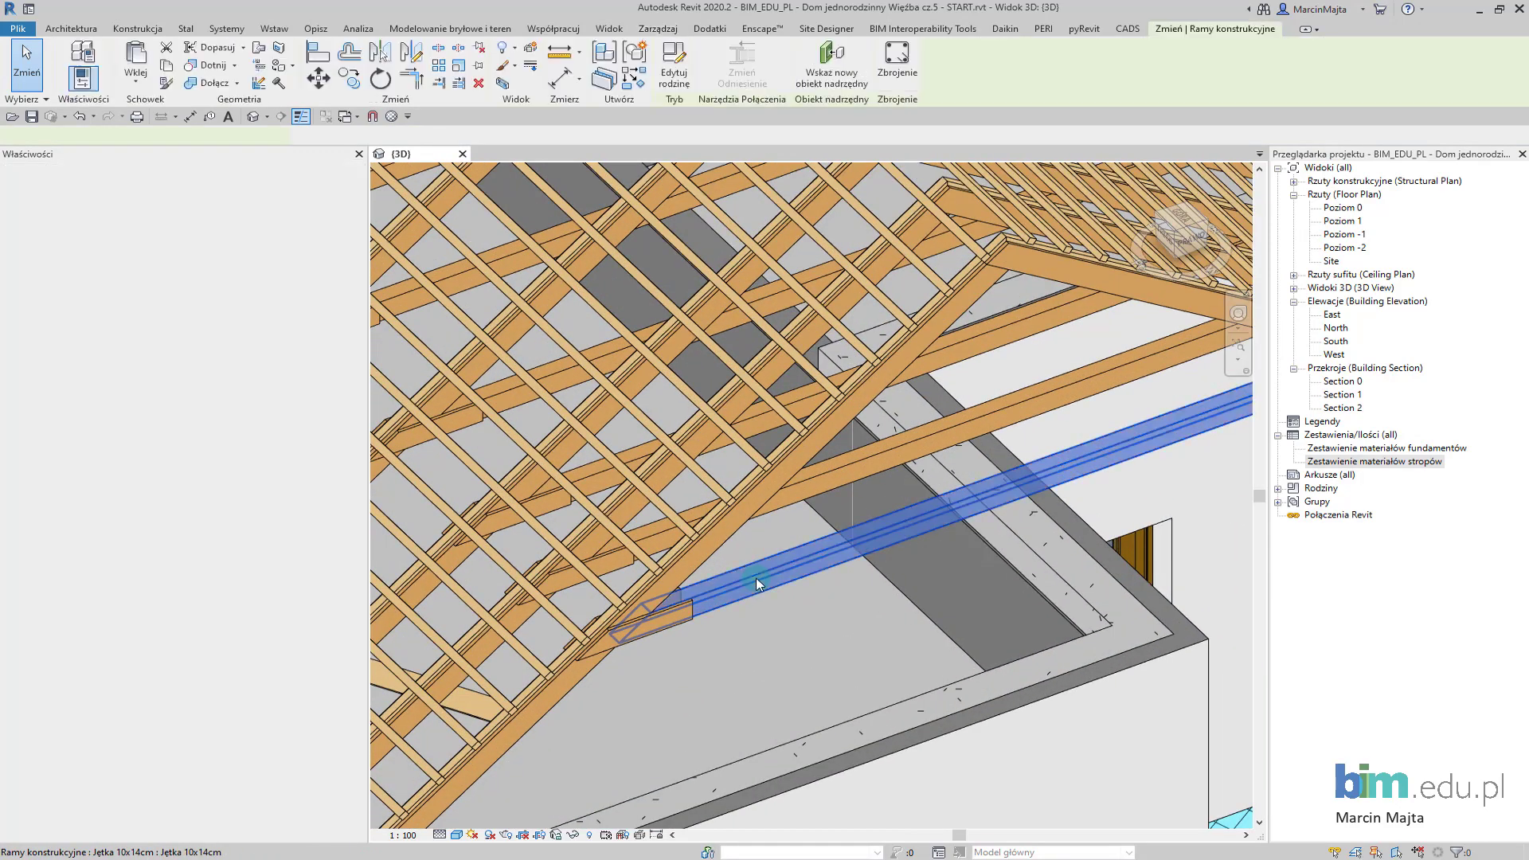
{"action": "right_click", "coordinate": [757, 576]}
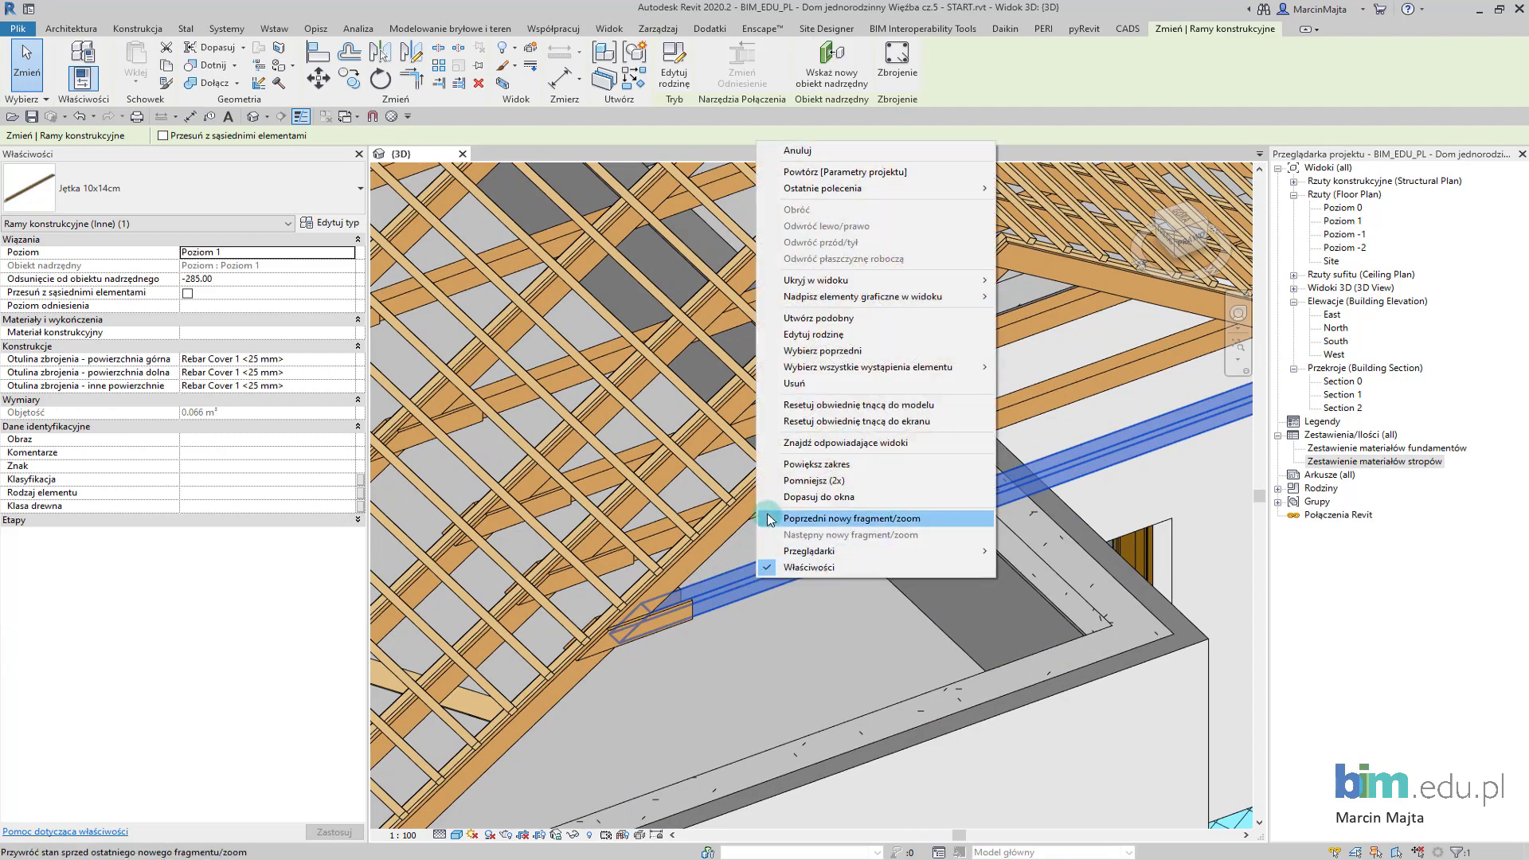
{"action": "mouse_move", "coordinate": [868, 366]}
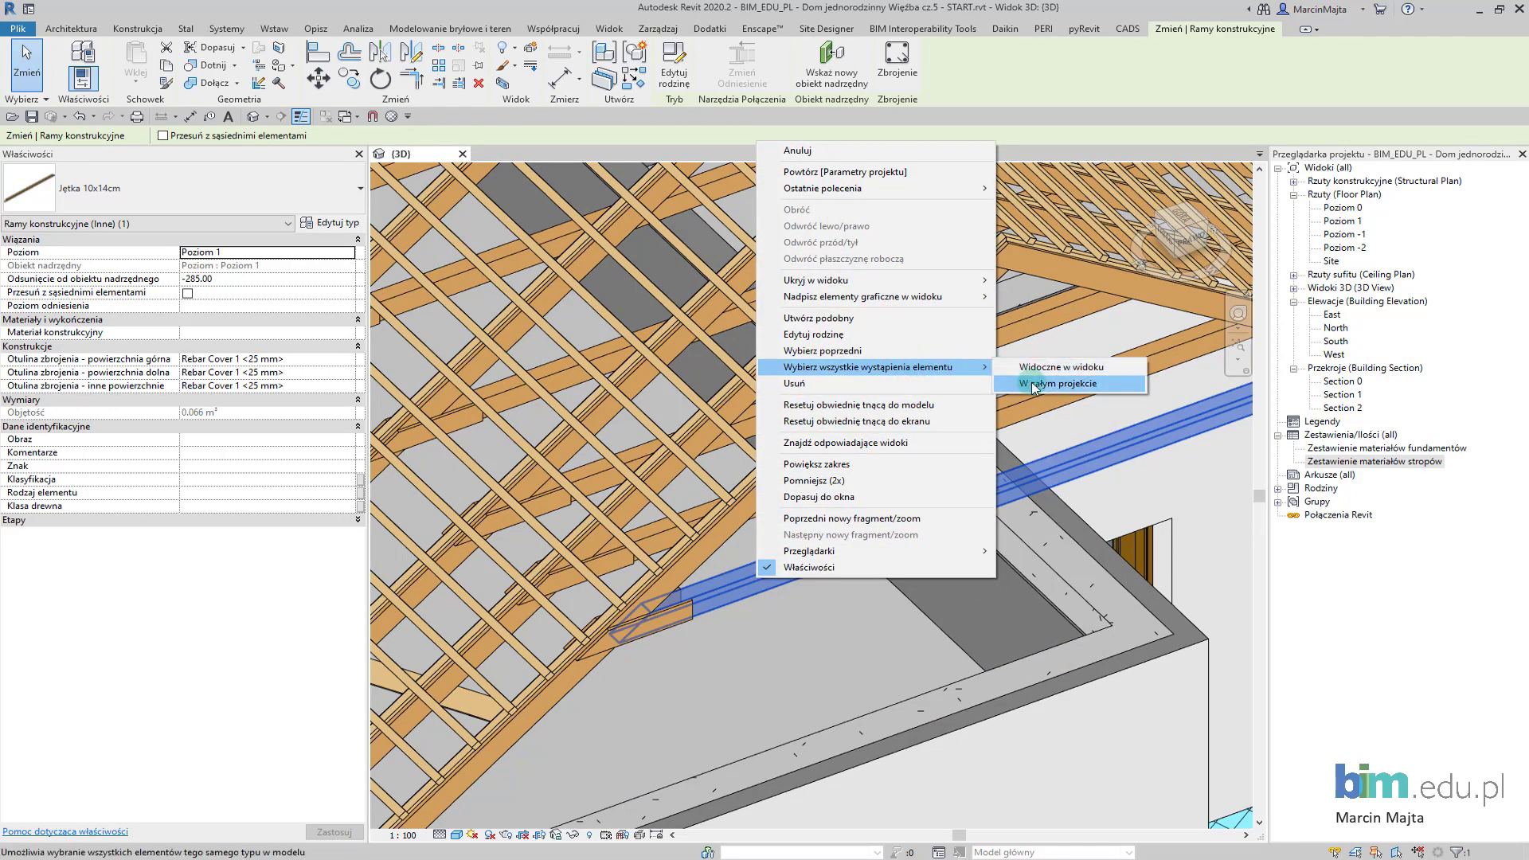
{"action": "left_click", "coordinate": [1017, 385]}
{"action": "scroll", "coordinate": [1017, 386], "scroll_direction": "down", "scroll_amount": 3}
{"action": "scroll", "coordinate": [985, 388], "scroll_direction": "down", "scroll_amount": 5}
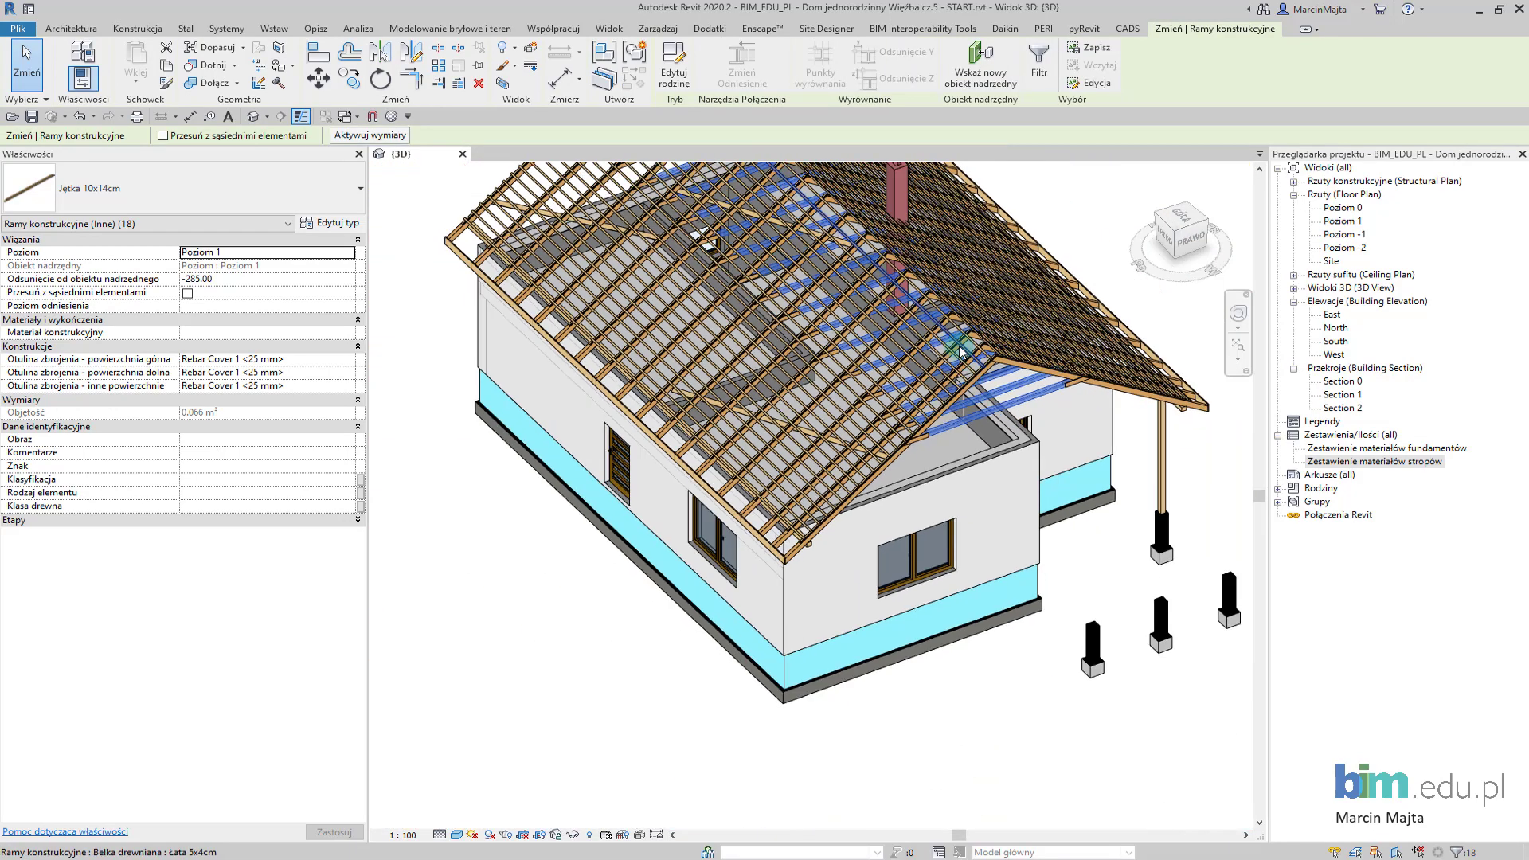
- Give the collar beams Więźba dachowa, Jętka 10x14cm and timber class C24
{"action": "left_click", "coordinate": [347, 480]}
{"action": "left_click", "coordinate": [272, 494]}
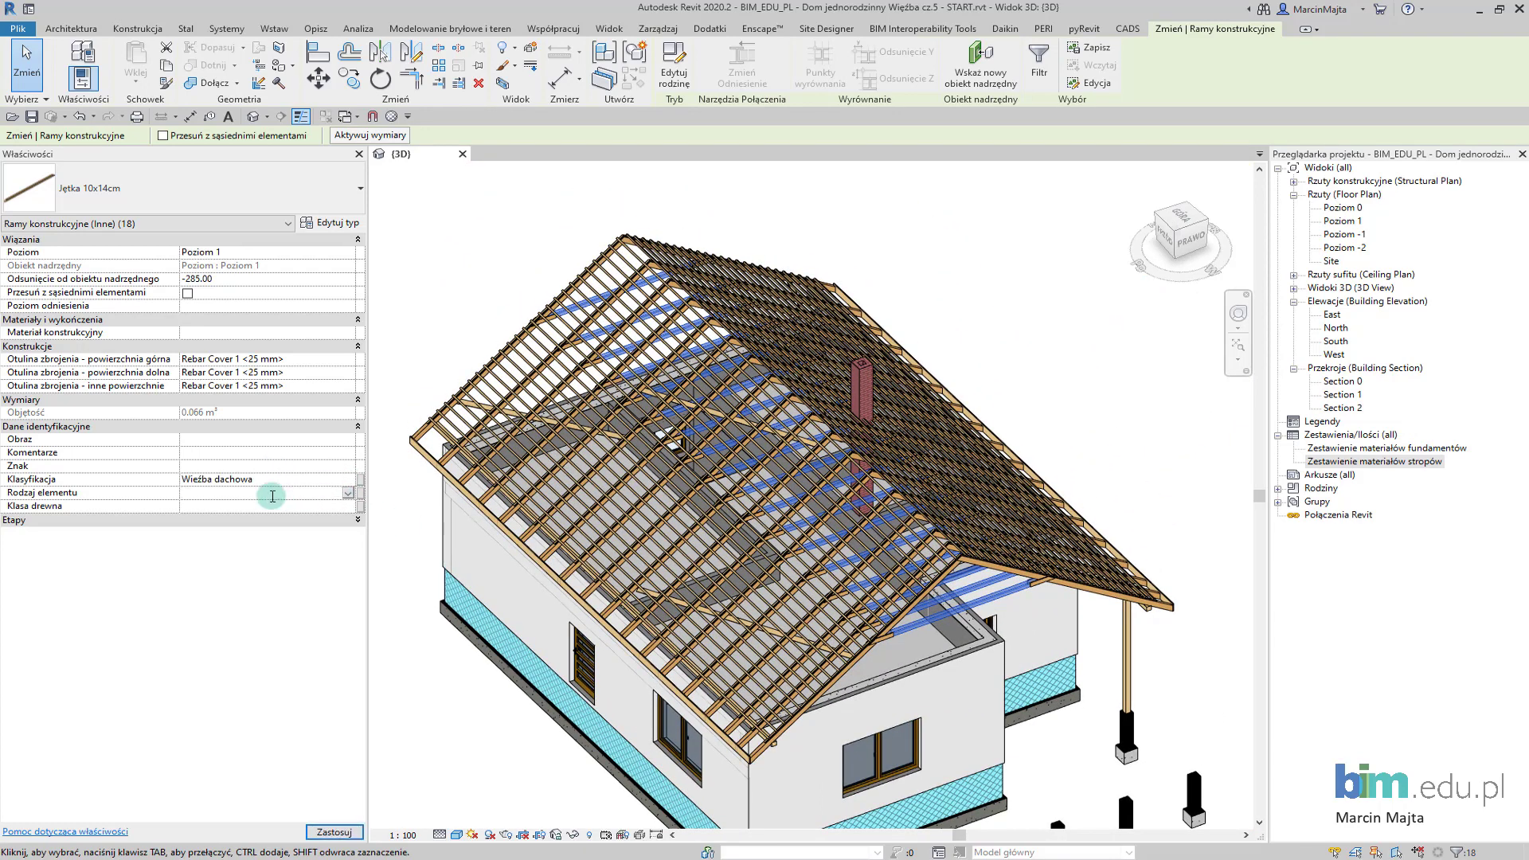
{"action": "type", "text": "Jętka 10x1"}
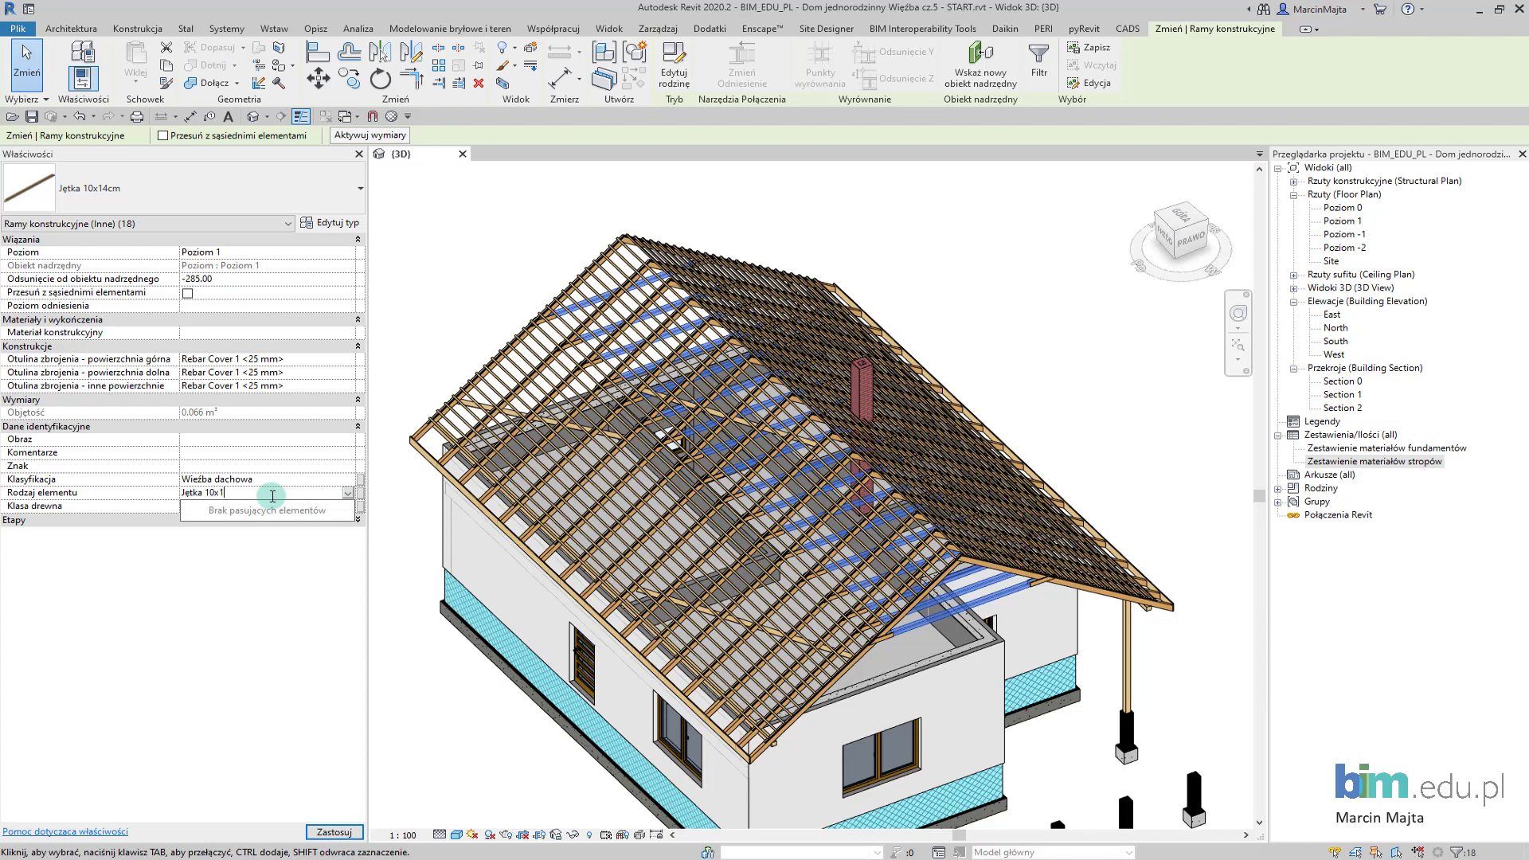
{"action": "type", "text": "m"}
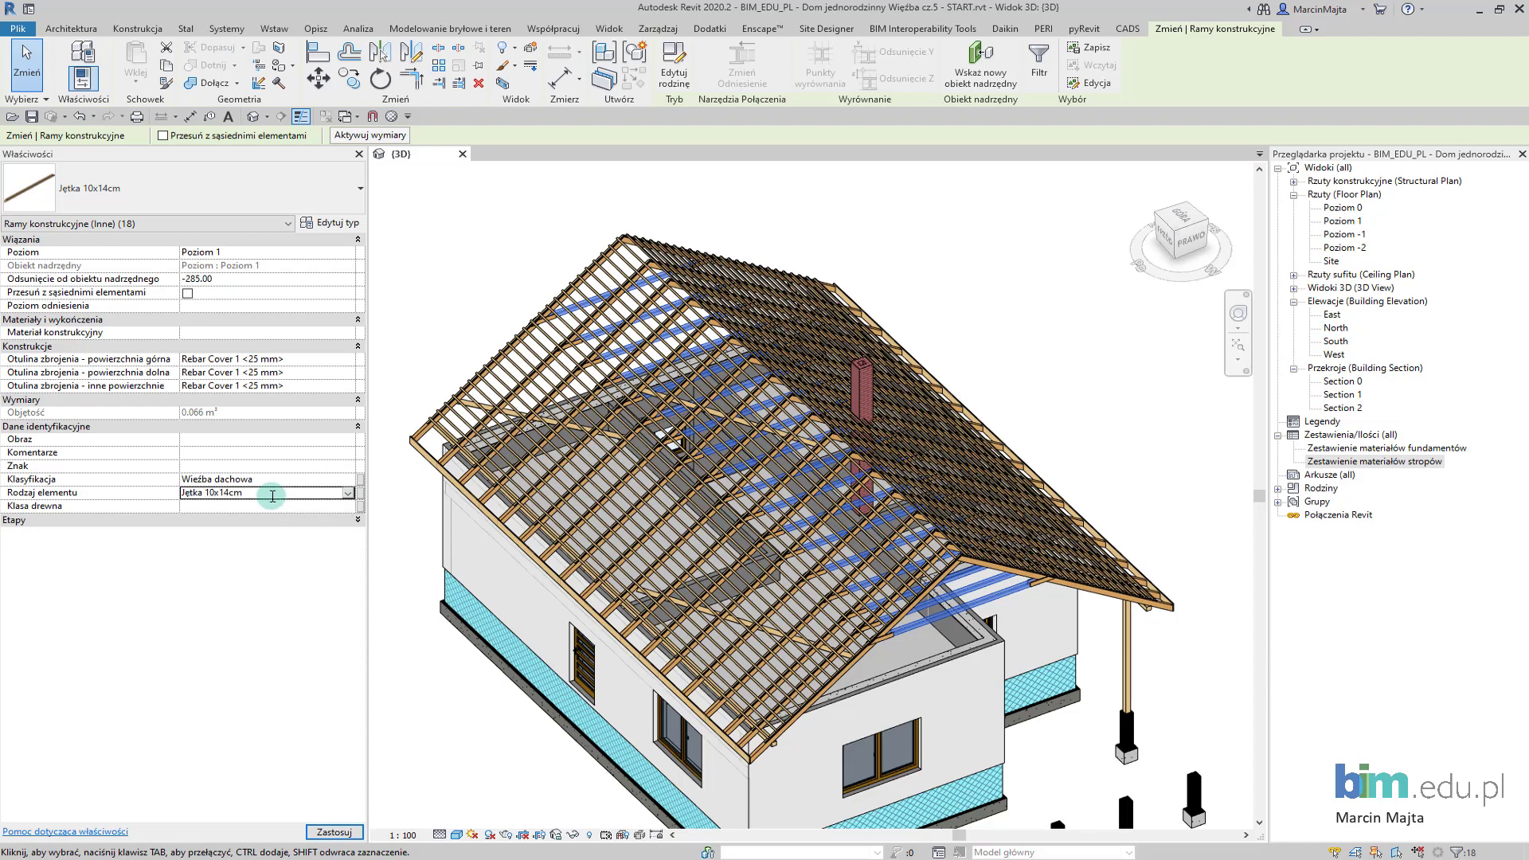
{"action": "left_click", "coordinate": [248, 507]}
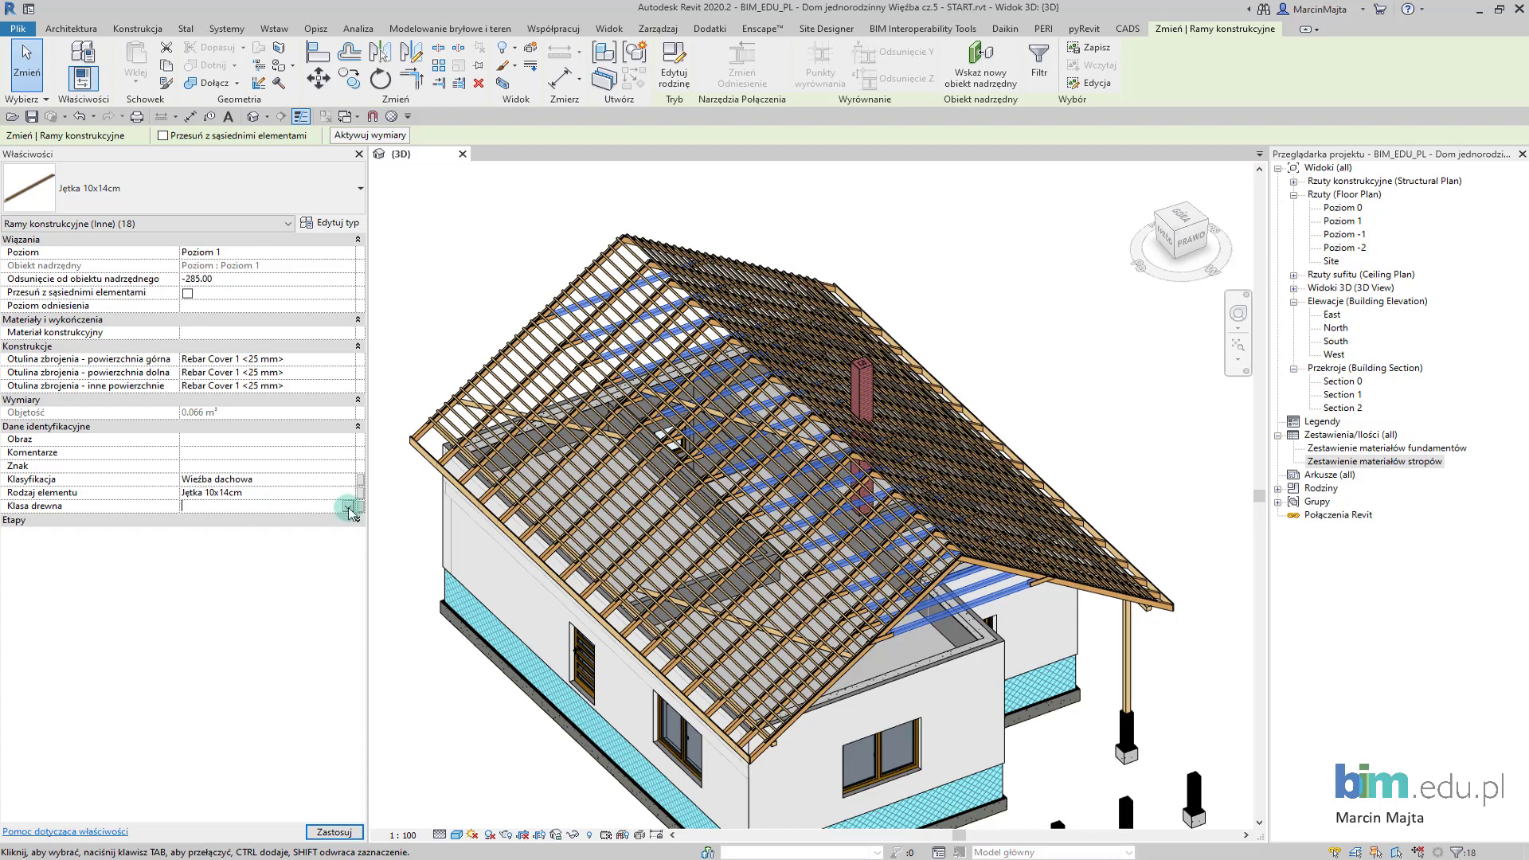
{"action": "type", "text": "C24"}
{"action": "left_click", "coordinate": [276, 532]}
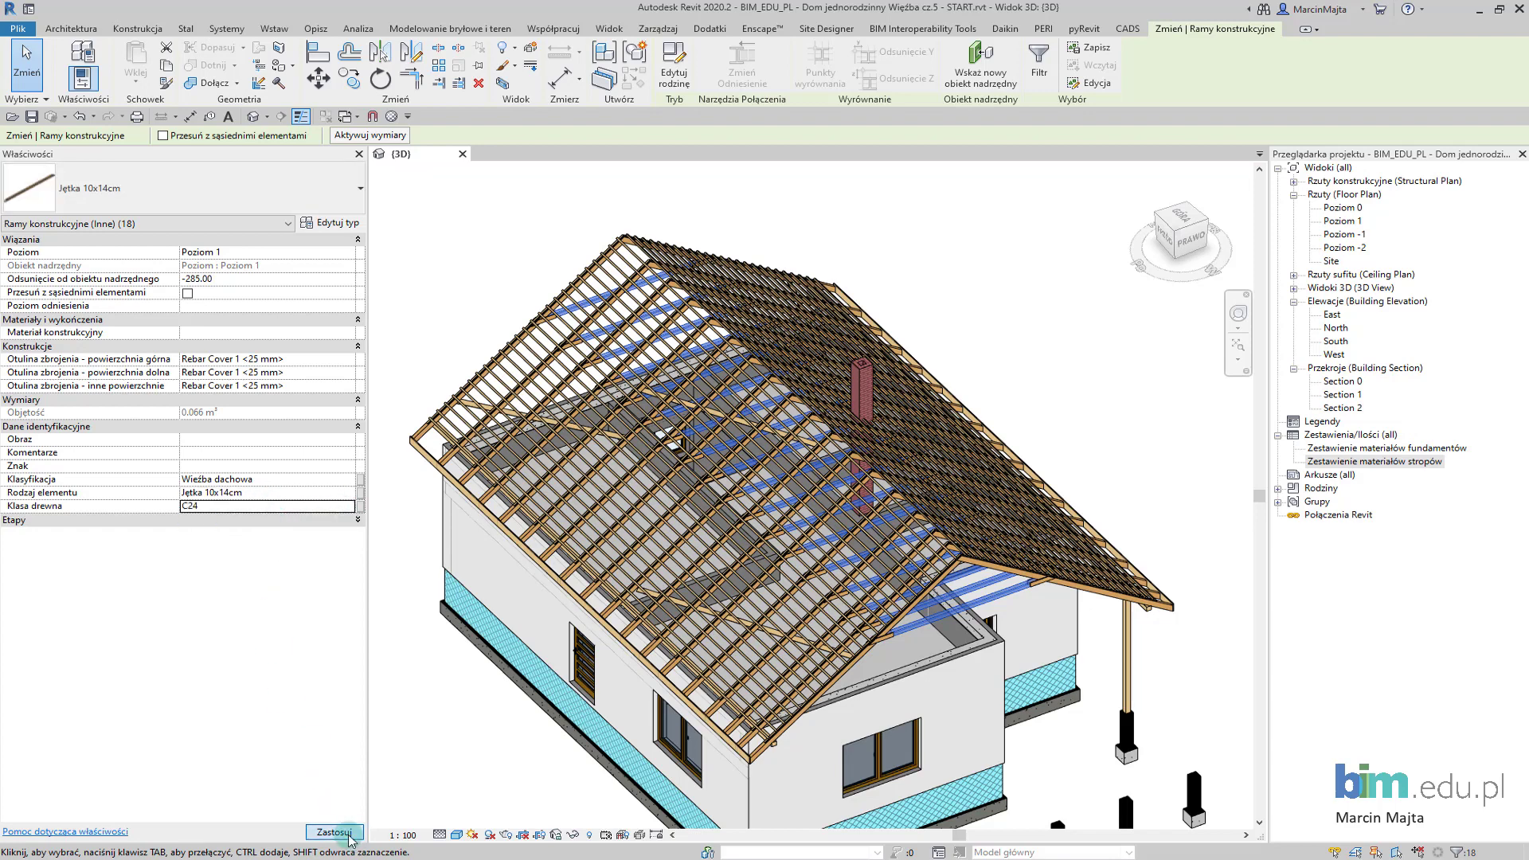
{"action": "left_click", "coordinate": [446, 781]}
- Select all 72 Nakładka gr.2cm elements in the entire project
{"action": "middle_click_drag", "start_coordinate": [581, 694], "coordinate": [836, 641], "text": "shift"}
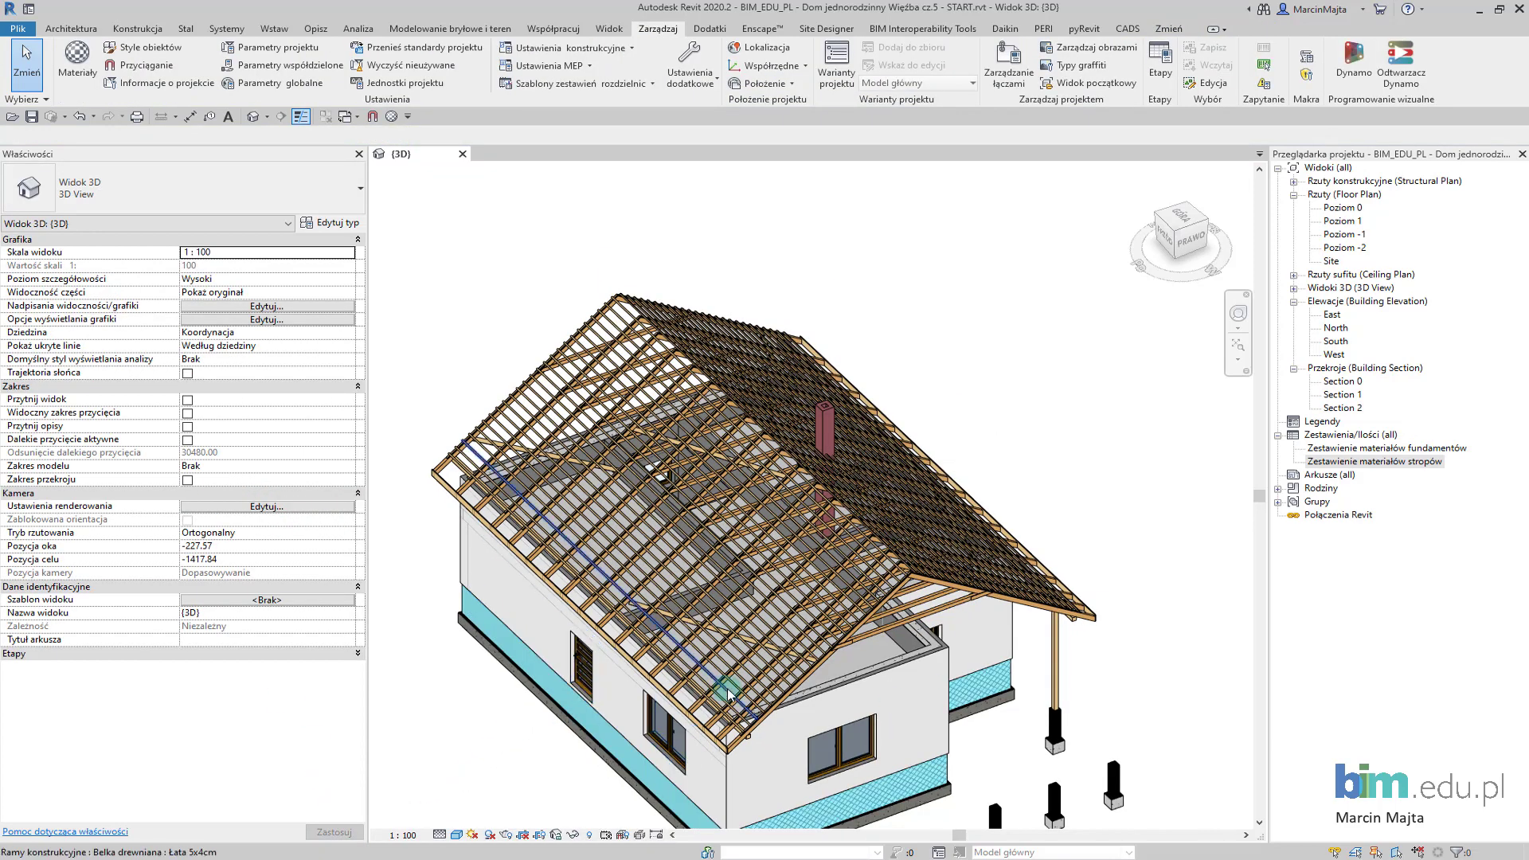
{"action": "scroll", "coordinate": [836, 641], "scroll_direction": "up", "scroll_amount": 2}
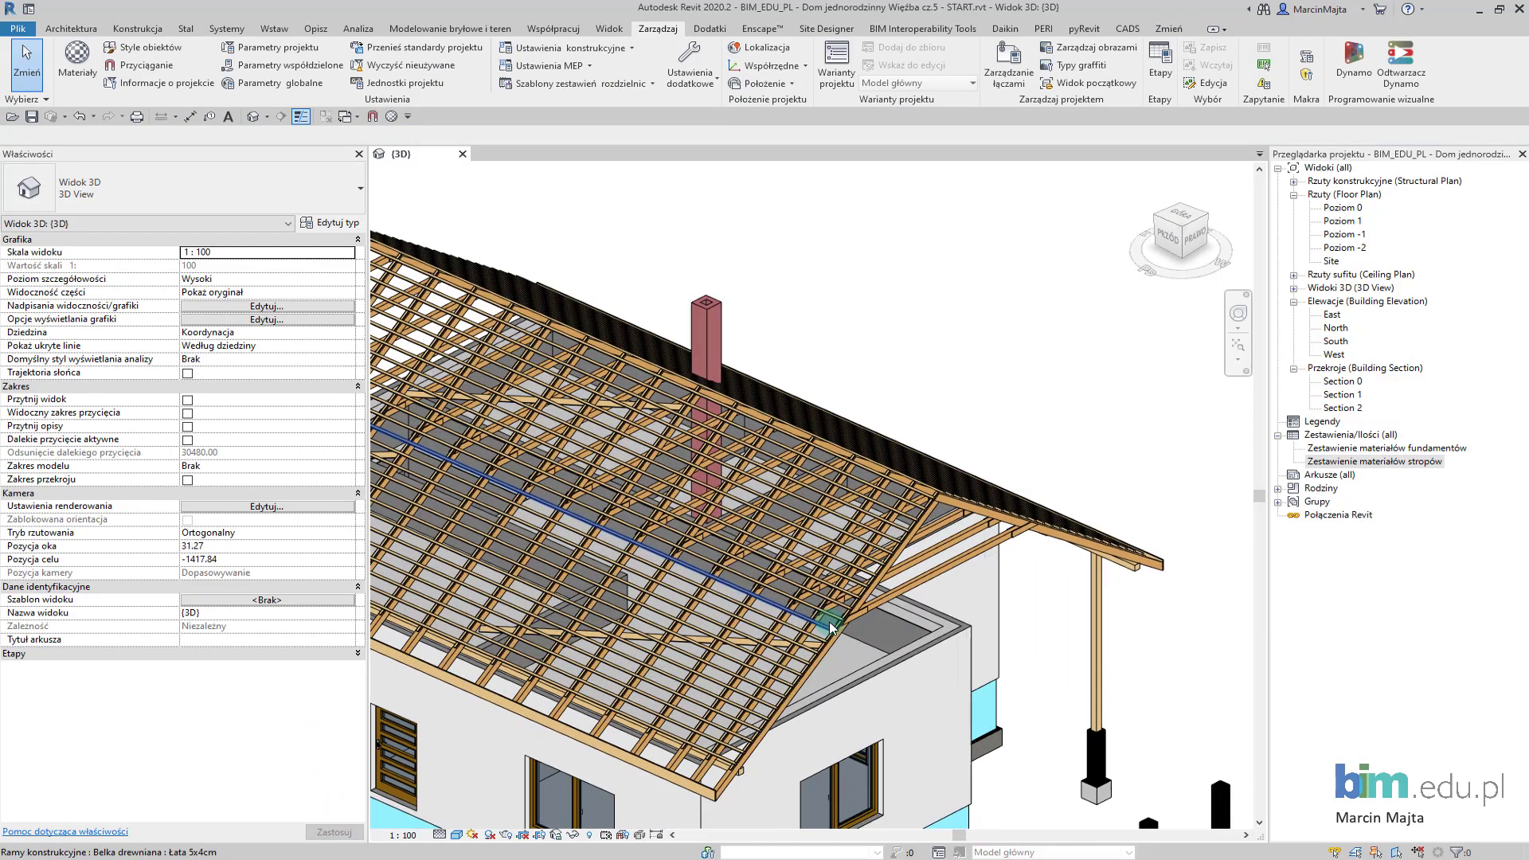
{"action": "scroll", "coordinate": [864, 606], "scroll_direction": "up", "scroll_amount": 3}
{"action": "scroll", "coordinate": [868, 605], "scroll_direction": "up", "scroll_amount": 3}
{"action": "left_click", "coordinate": [875, 605]}
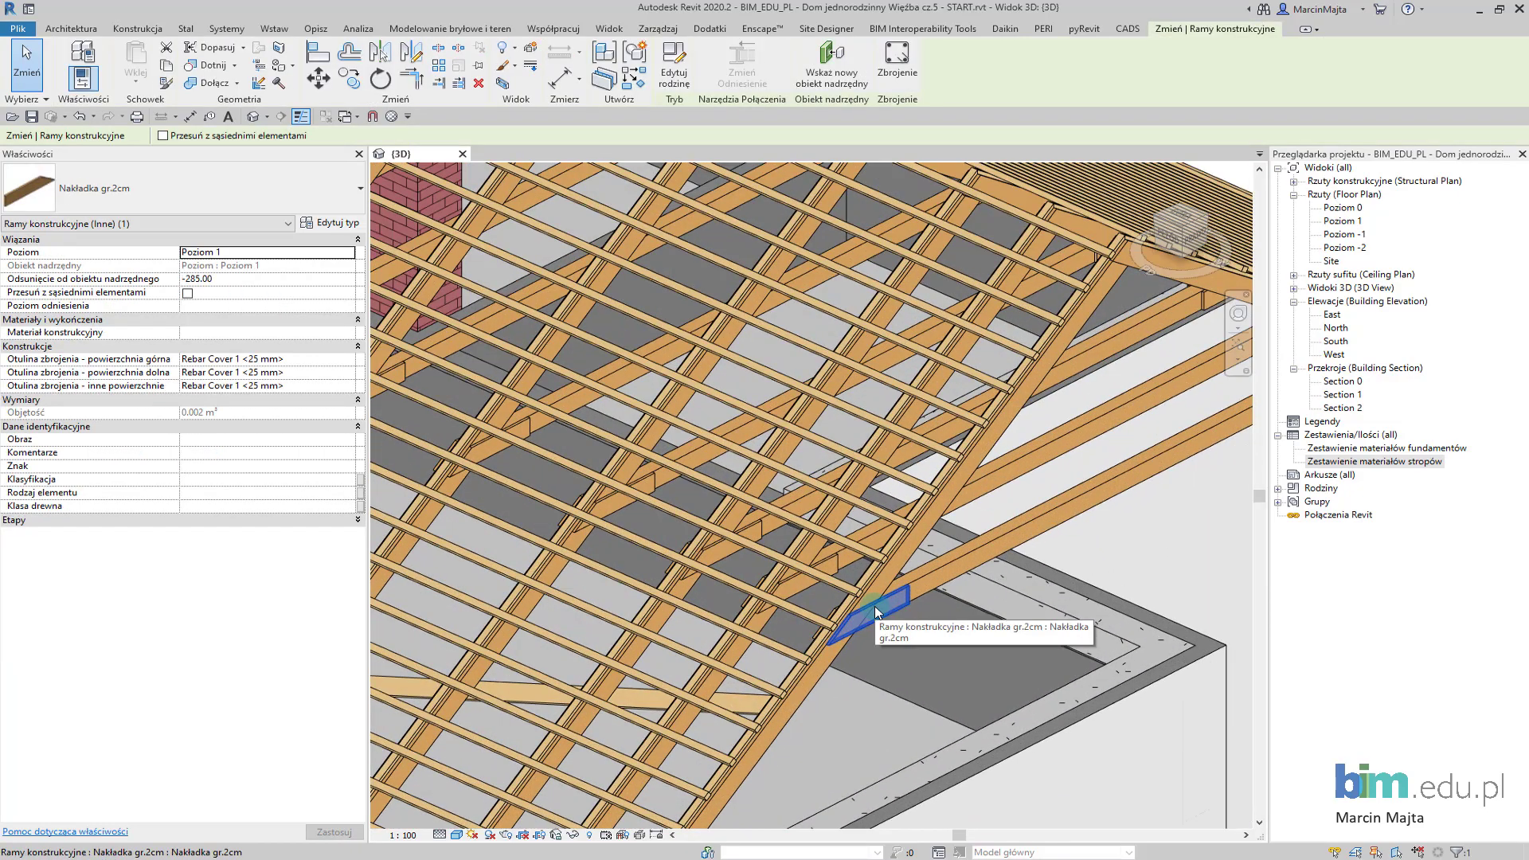
{"action": "right_click", "coordinate": [874, 605]}
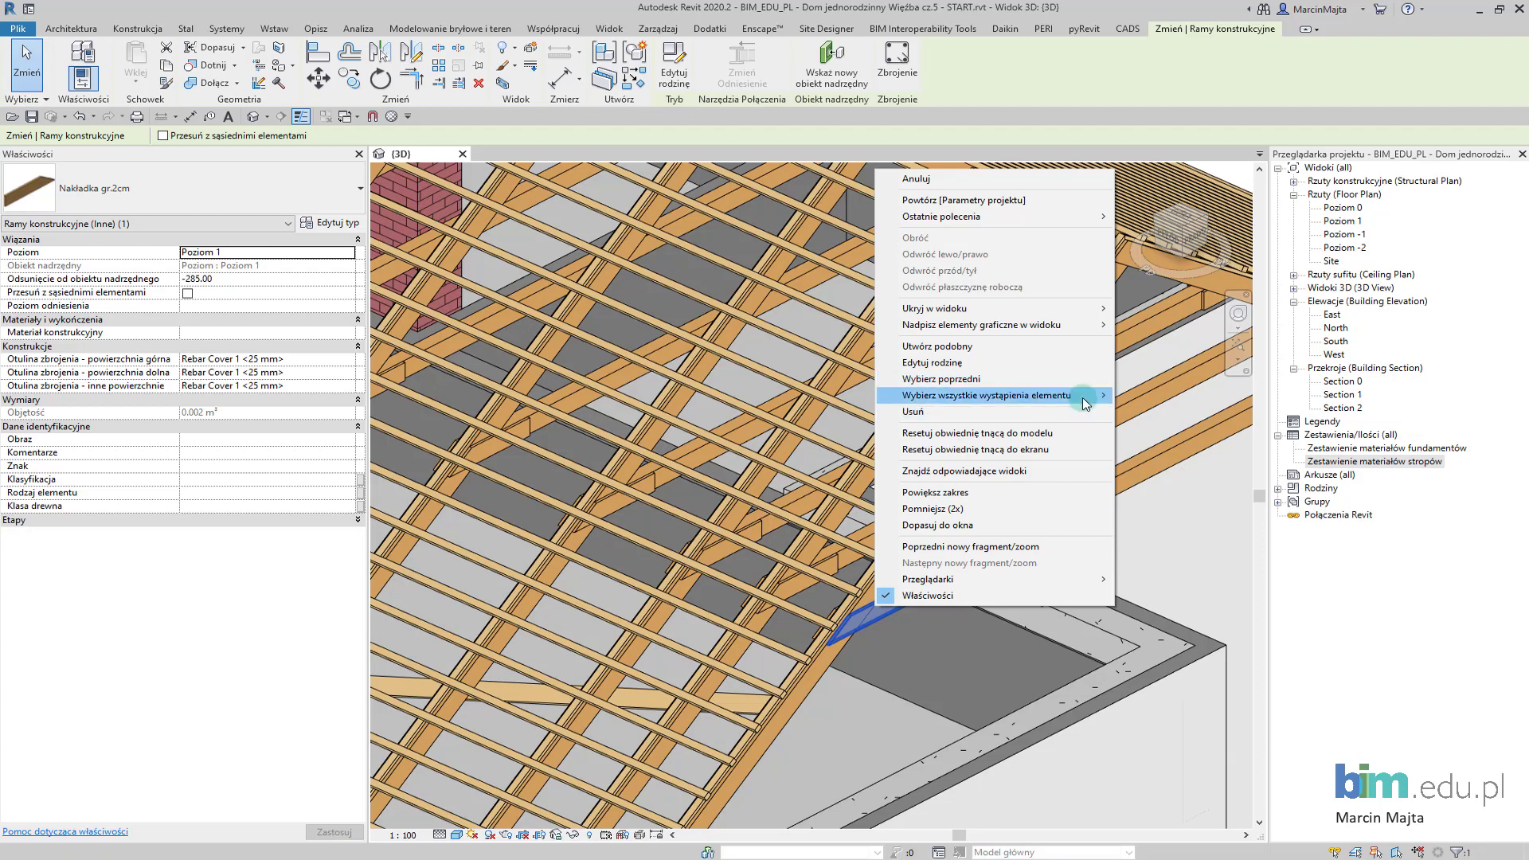
{"action": "left_click", "coordinate": [1156, 413]}
{"action": "scroll", "coordinate": [939, 456], "scroll_direction": "down", "scroll_amount": 5}
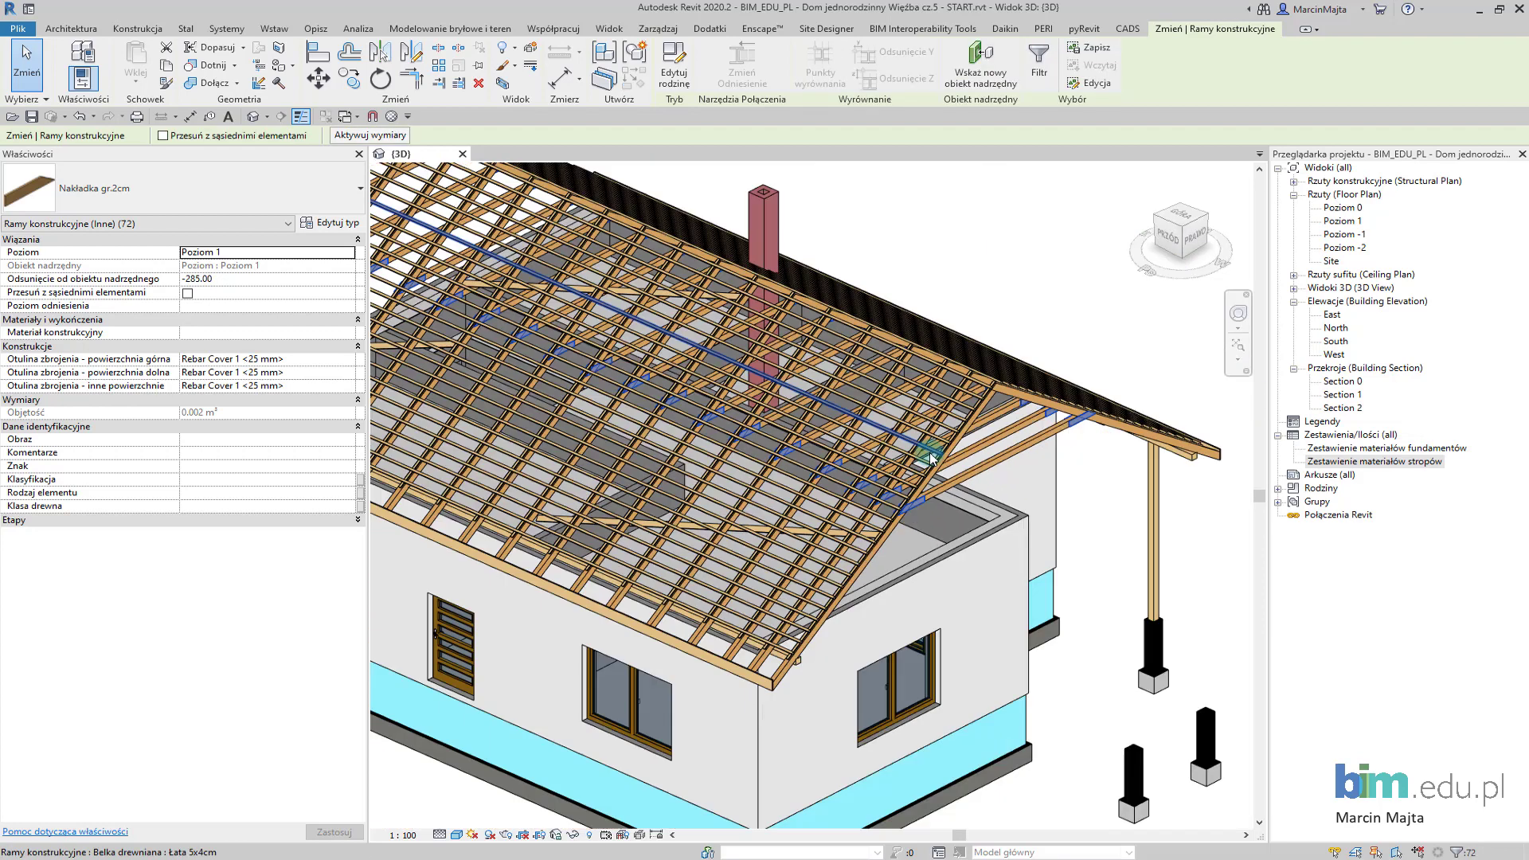
- Give the Nakładka elements Więźba dachowa, Nakładka gr.2cm and timber class C24
{"action": "left_click", "coordinate": [324, 478]}
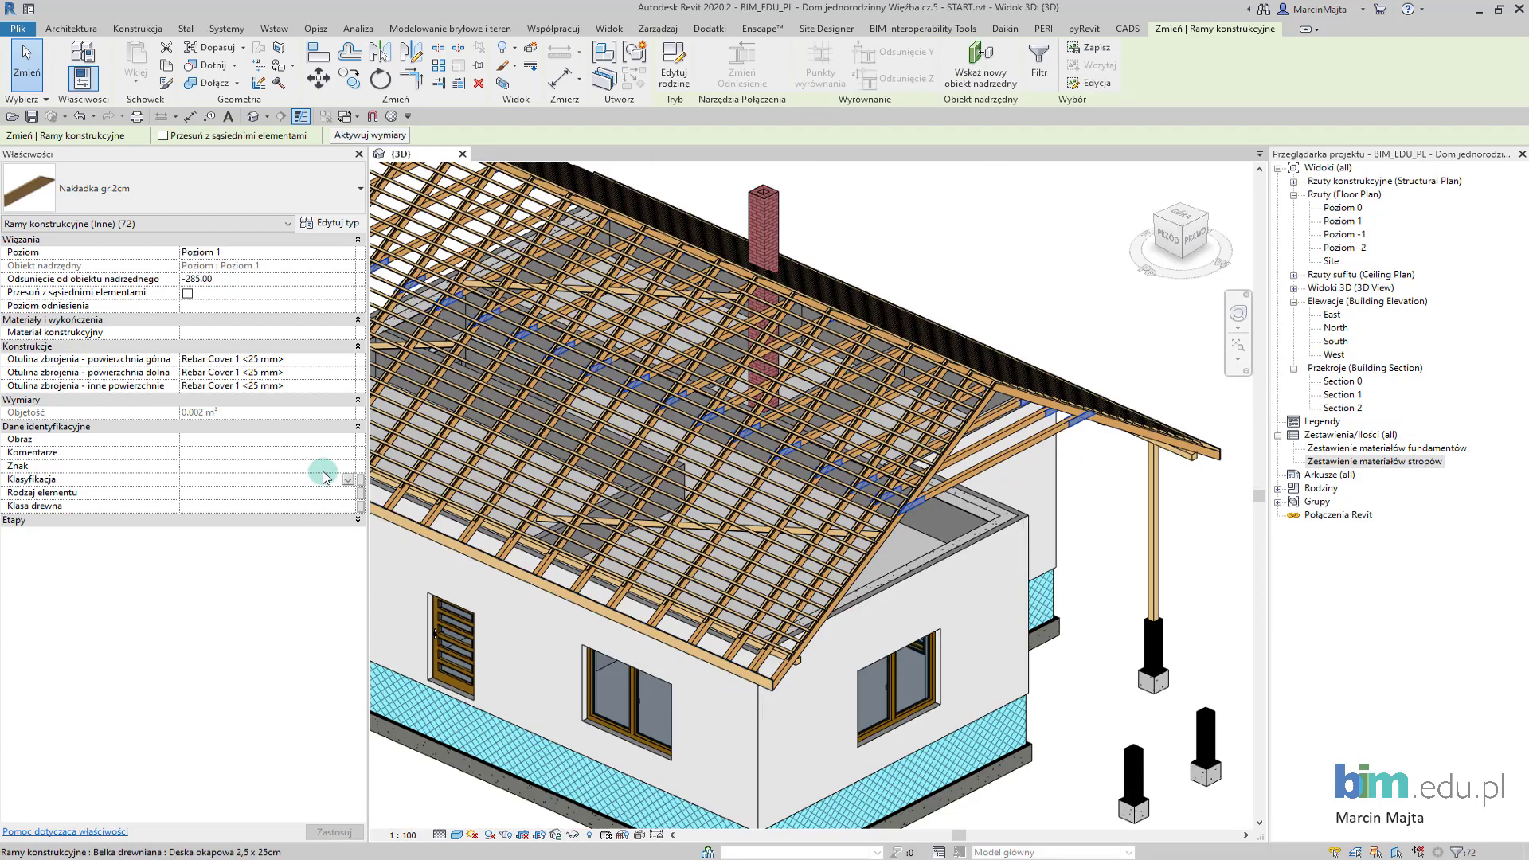
{"action": "left_click", "coordinate": [351, 481]}
{"action": "left_click", "coordinate": [335, 494]}
{"action": "left_click", "coordinate": [344, 492]}
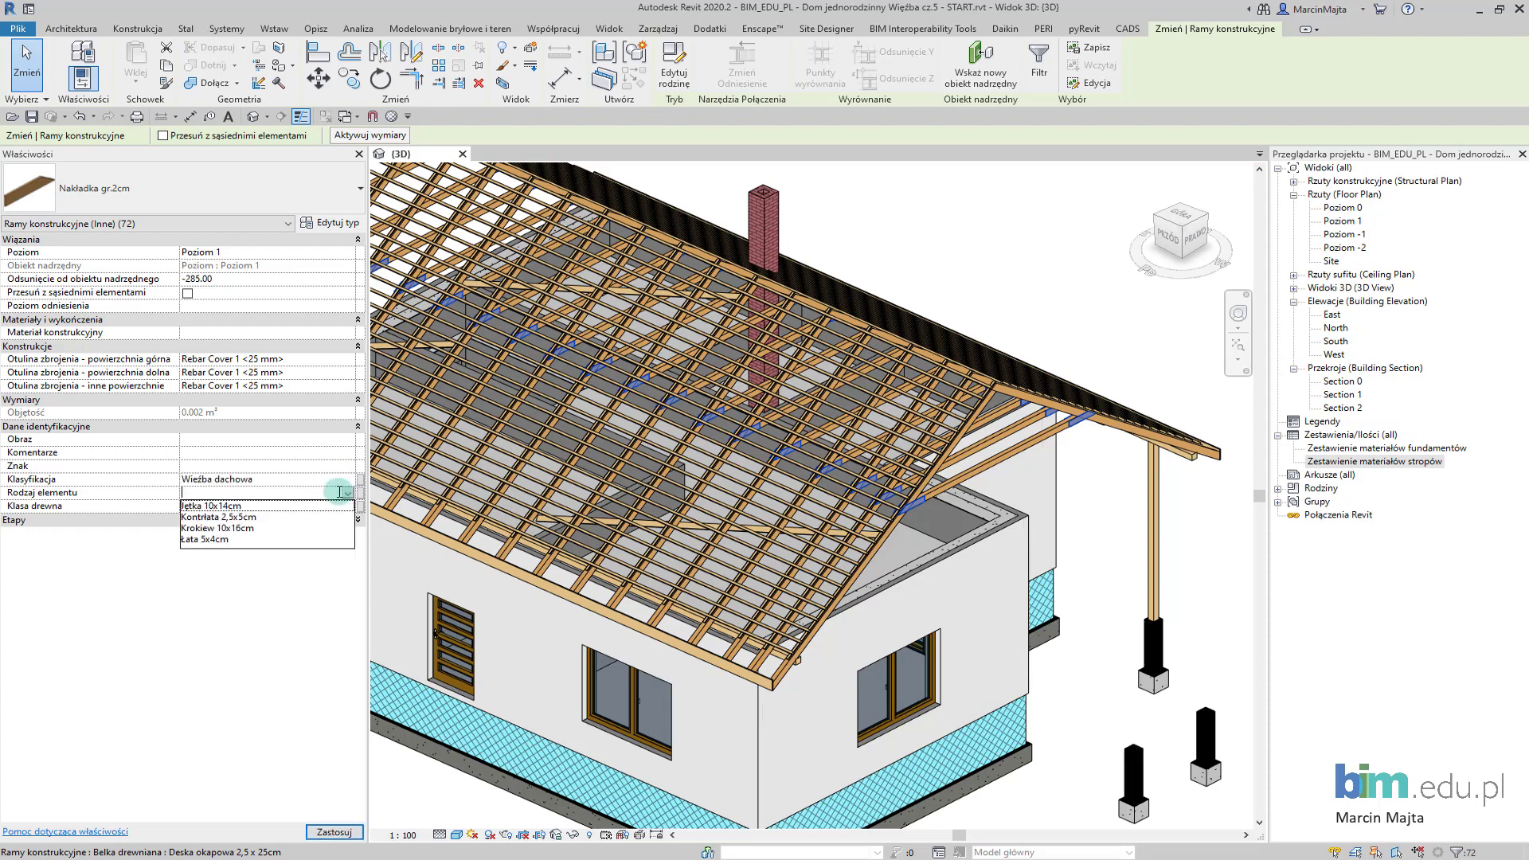
{"action": "type", "text": "Nakładka gr. 2cm"}
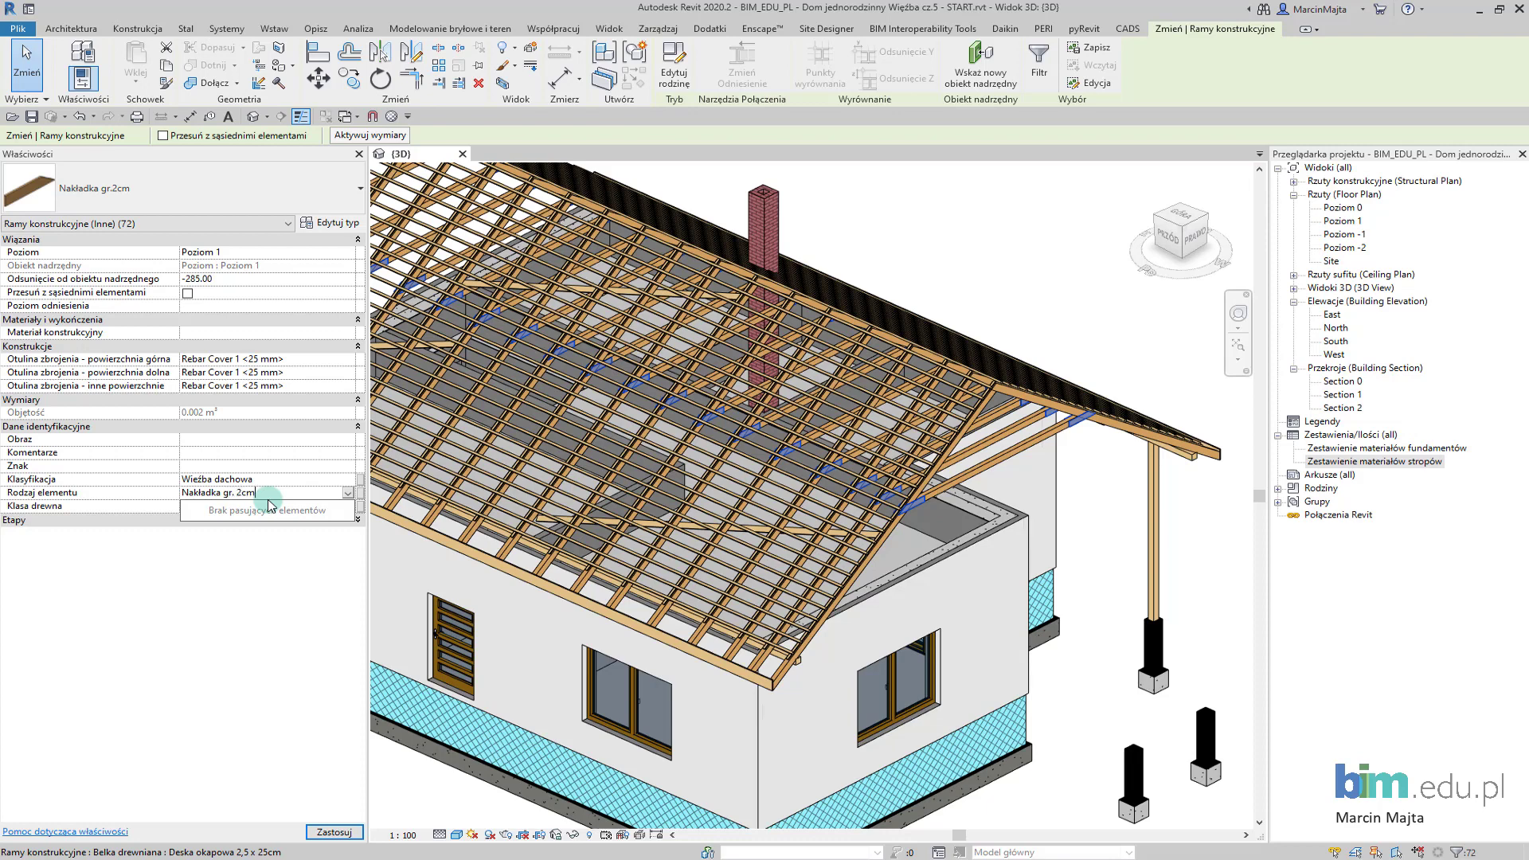
{"action": "key", "text": "Return"}
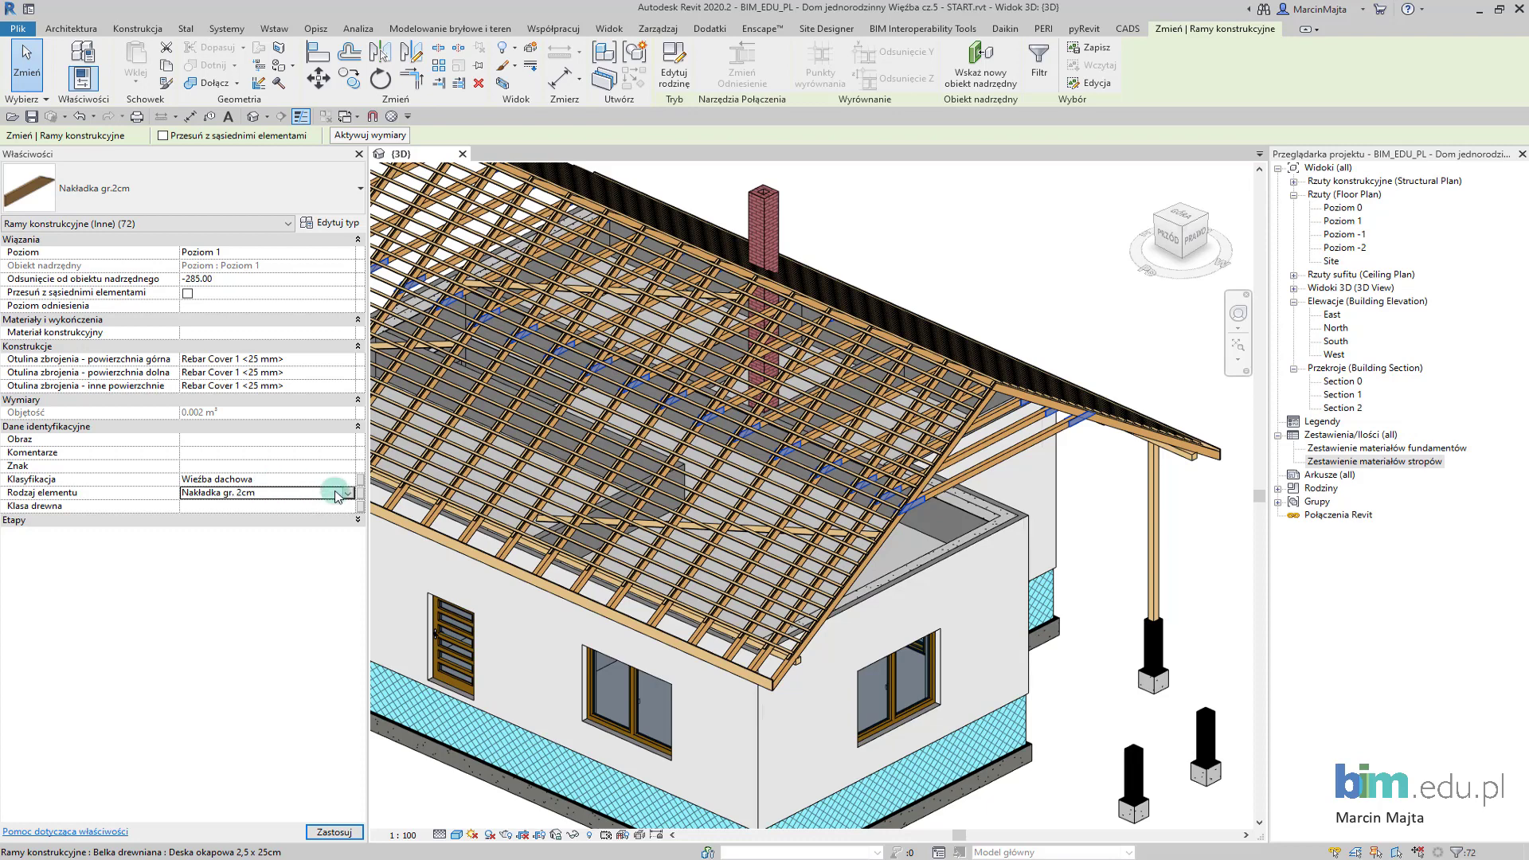
{"action": "left_click", "coordinate": [354, 510]}
{"action": "type", "text": "C24"}
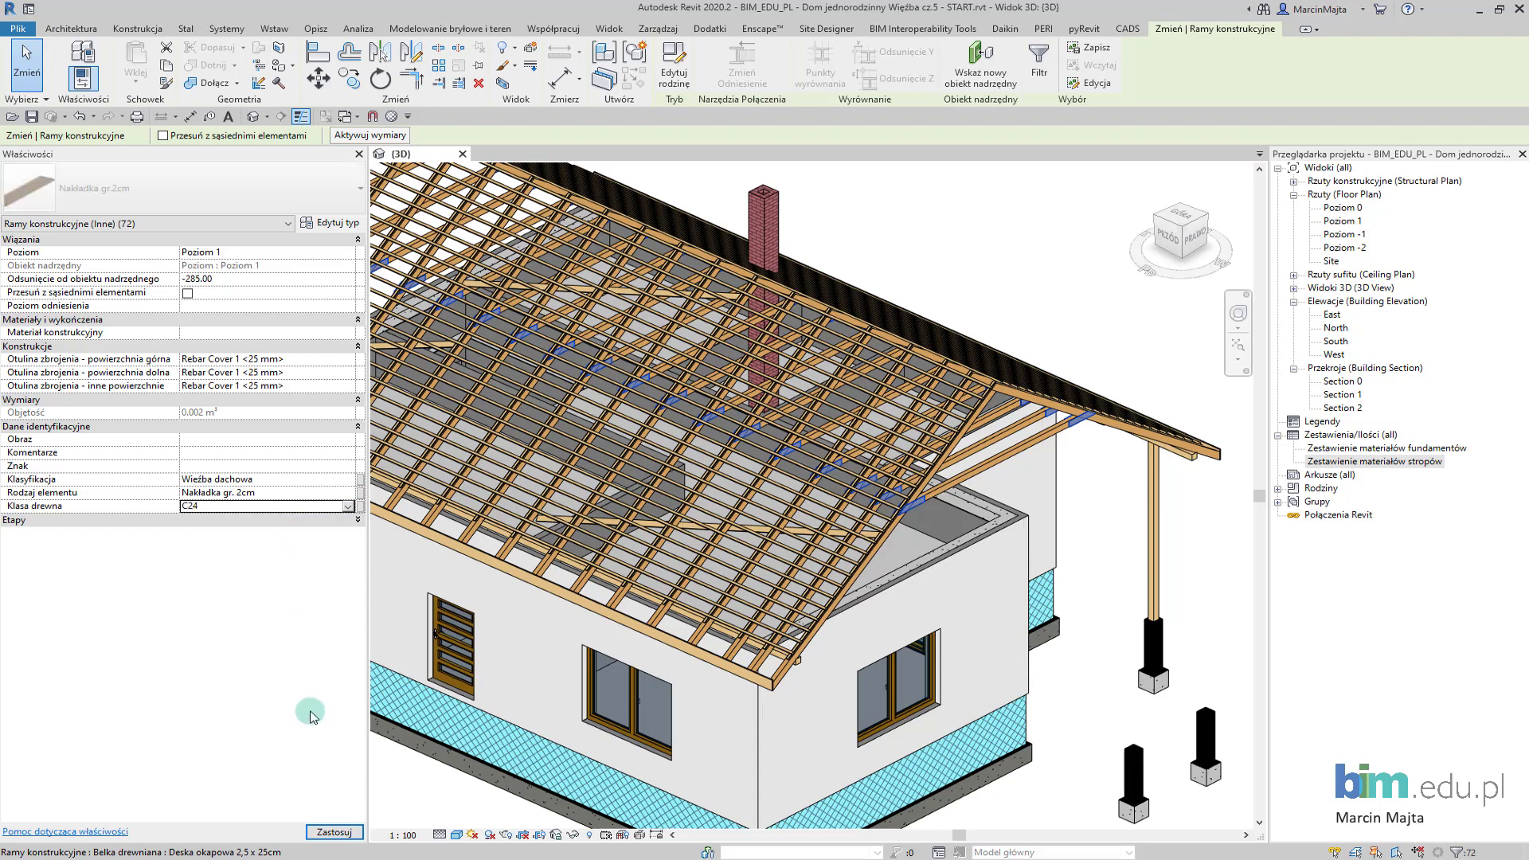
{"action": "left_click", "coordinate": [334, 832]}
- Select all six Wiatrownica 2x14cm barge boards in the project
{"action": "scroll", "coordinate": [978, 495], "scroll_direction": "down", "scroll_amount": 1}
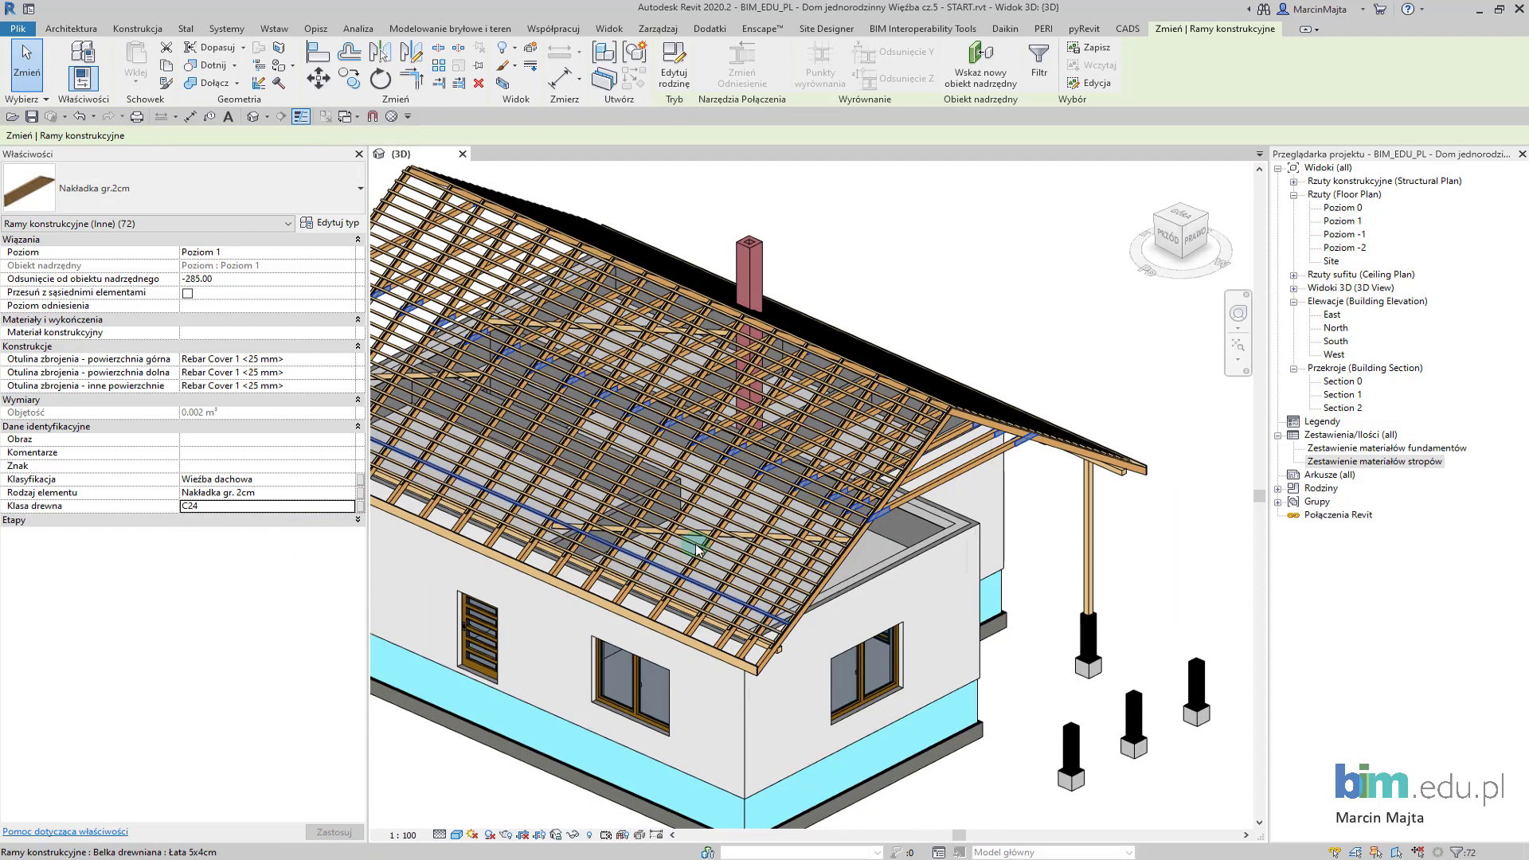
{"action": "scroll", "coordinate": [978, 495], "scroll_direction": "down", "scroll_amount": 1}
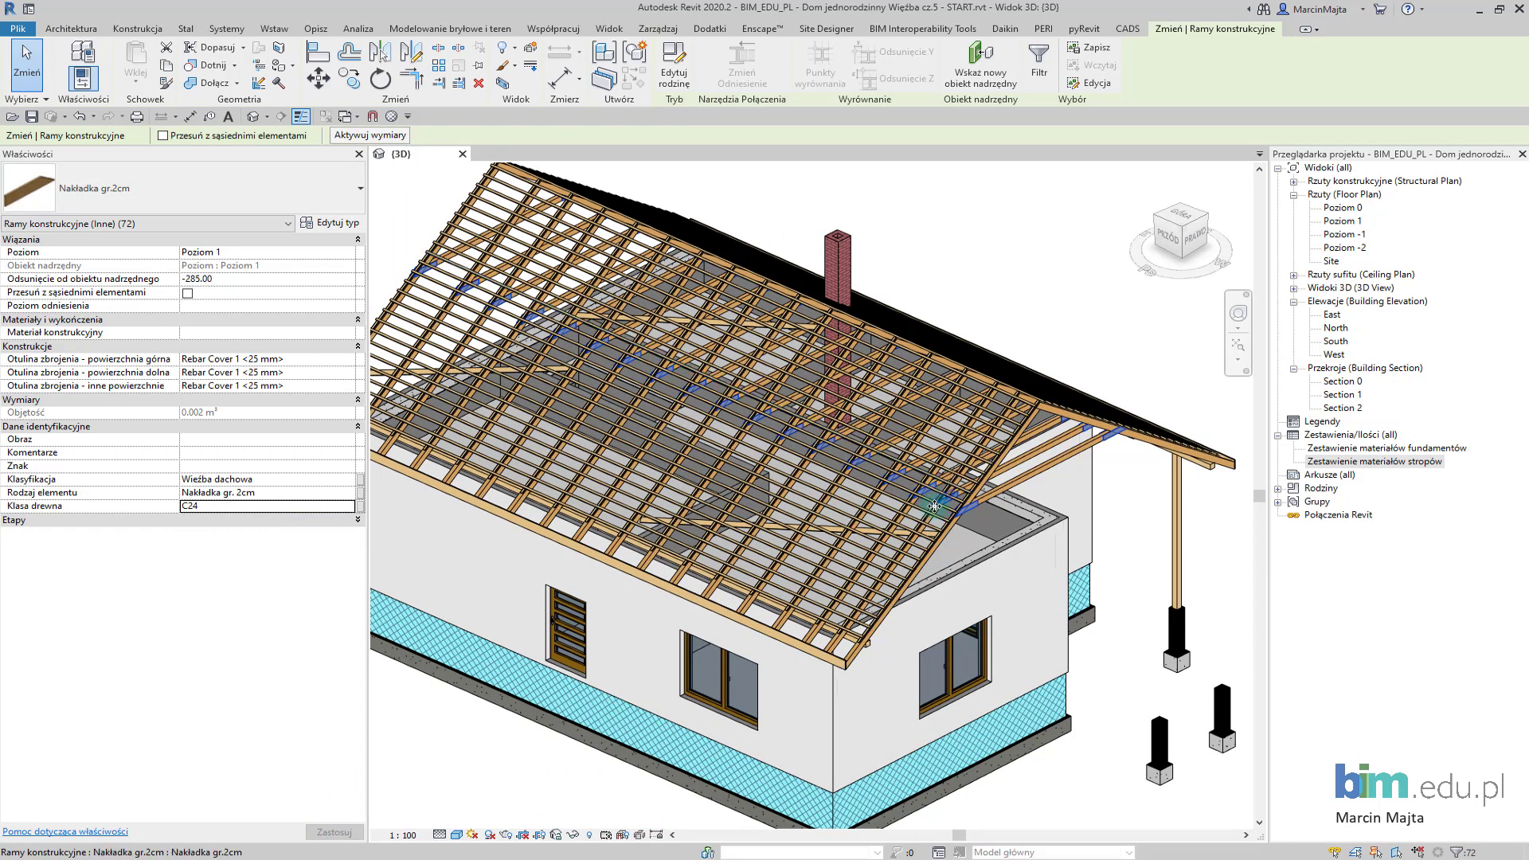
{"action": "key", "text": "Escape"}
{"action": "scroll", "coordinate": [1019, 486], "scroll_direction": "down", "scroll_amount": 2}
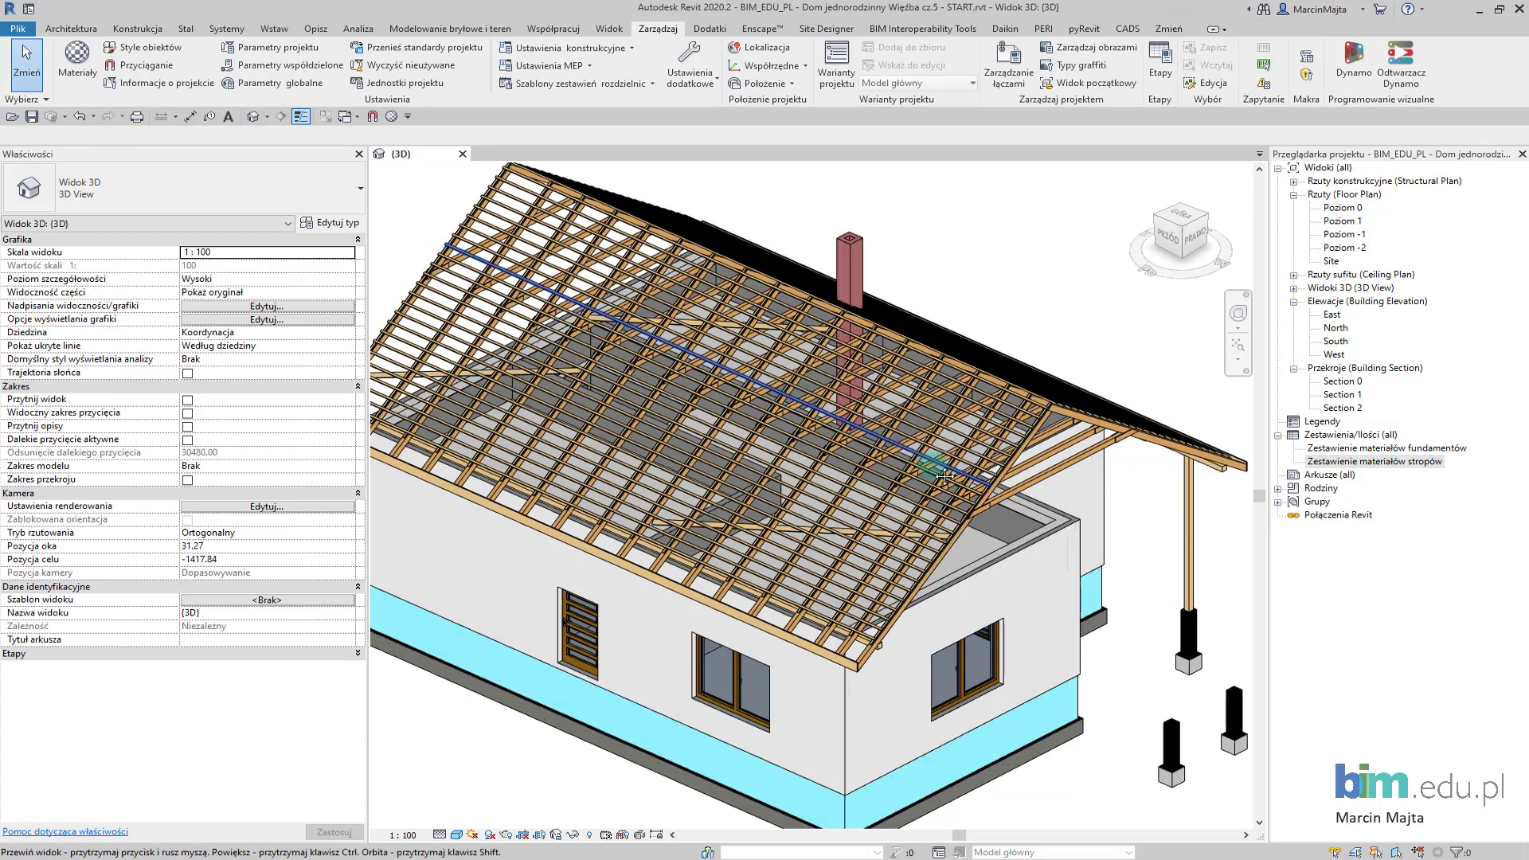
{"action": "scroll", "coordinate": [701, 475], "scroll_direction": "up", "scroll_amount": 2}
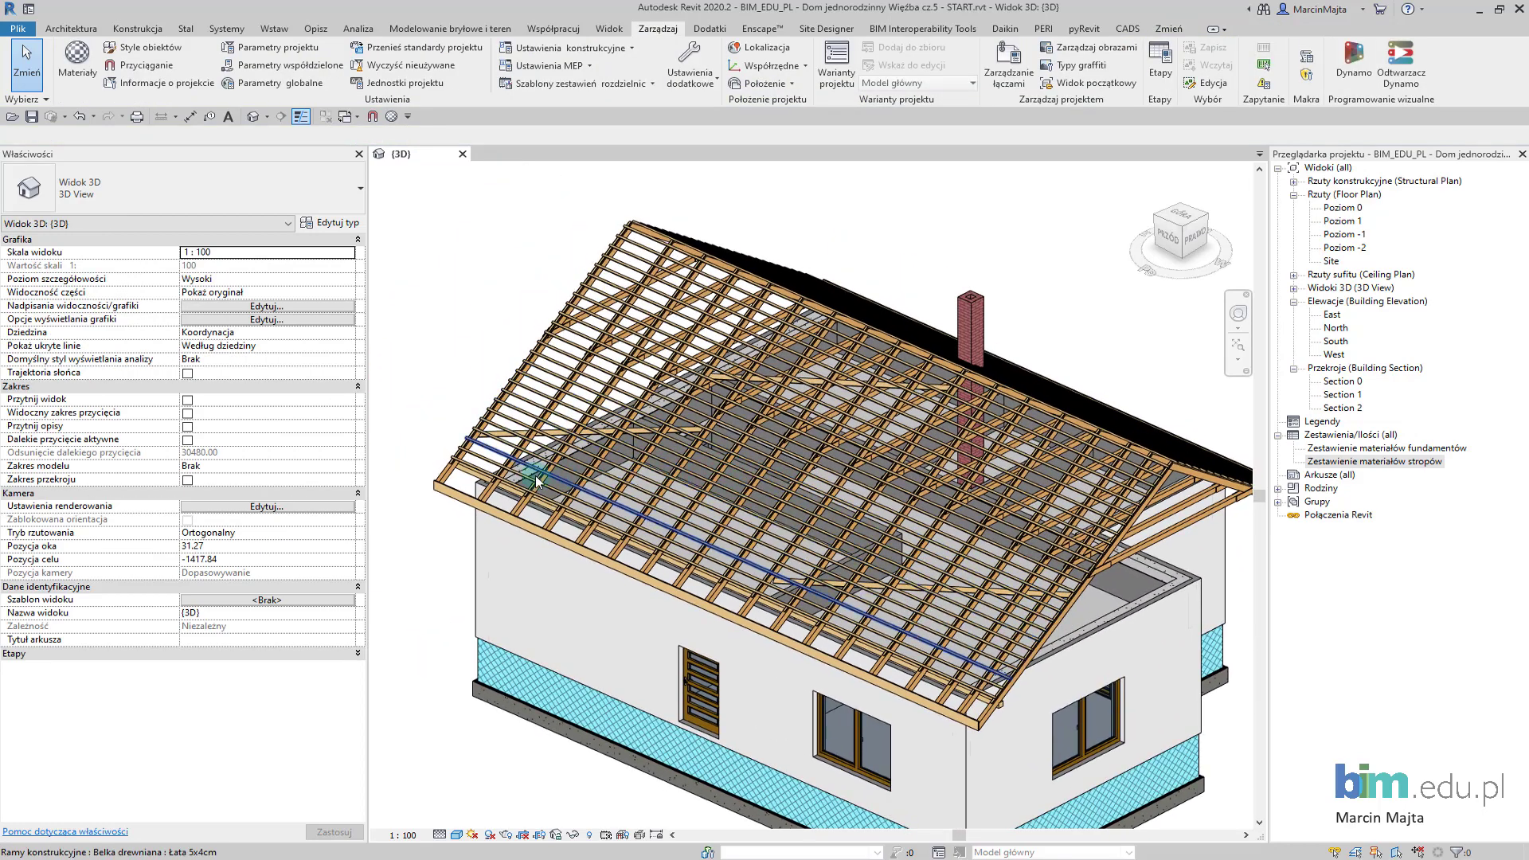
{"action": "scroll", "coordinate": [460, 477], "scroll_direction": "up", "scroll_amount": 3}
{"action": "scroll", "coordinate": [461, 476], "scroll_direction": "up", "scroll_amount": 2}
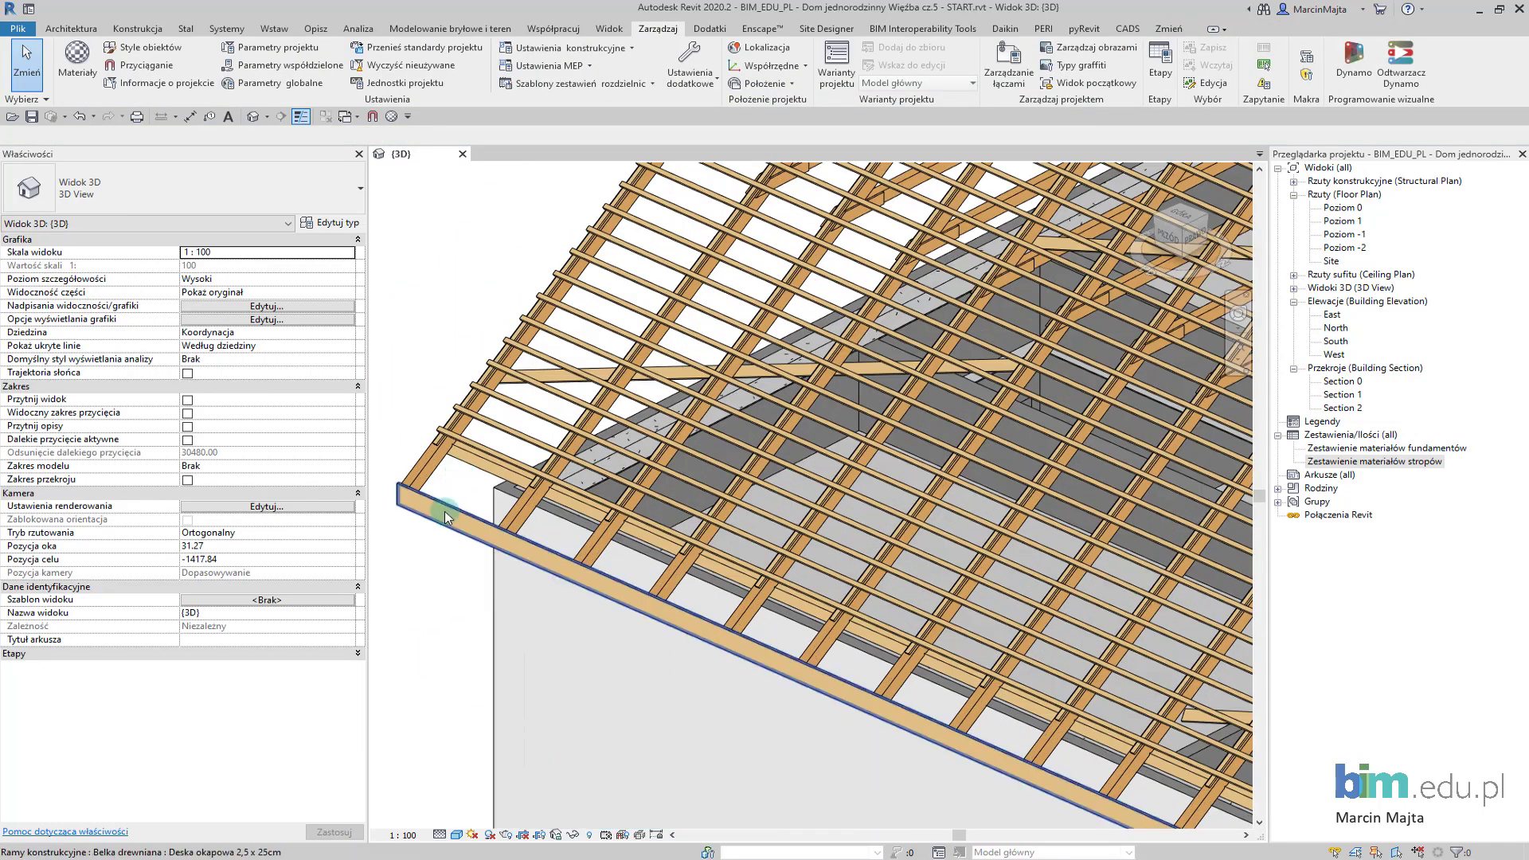
{"action": "left_click", "coordinate": [554, 378]}
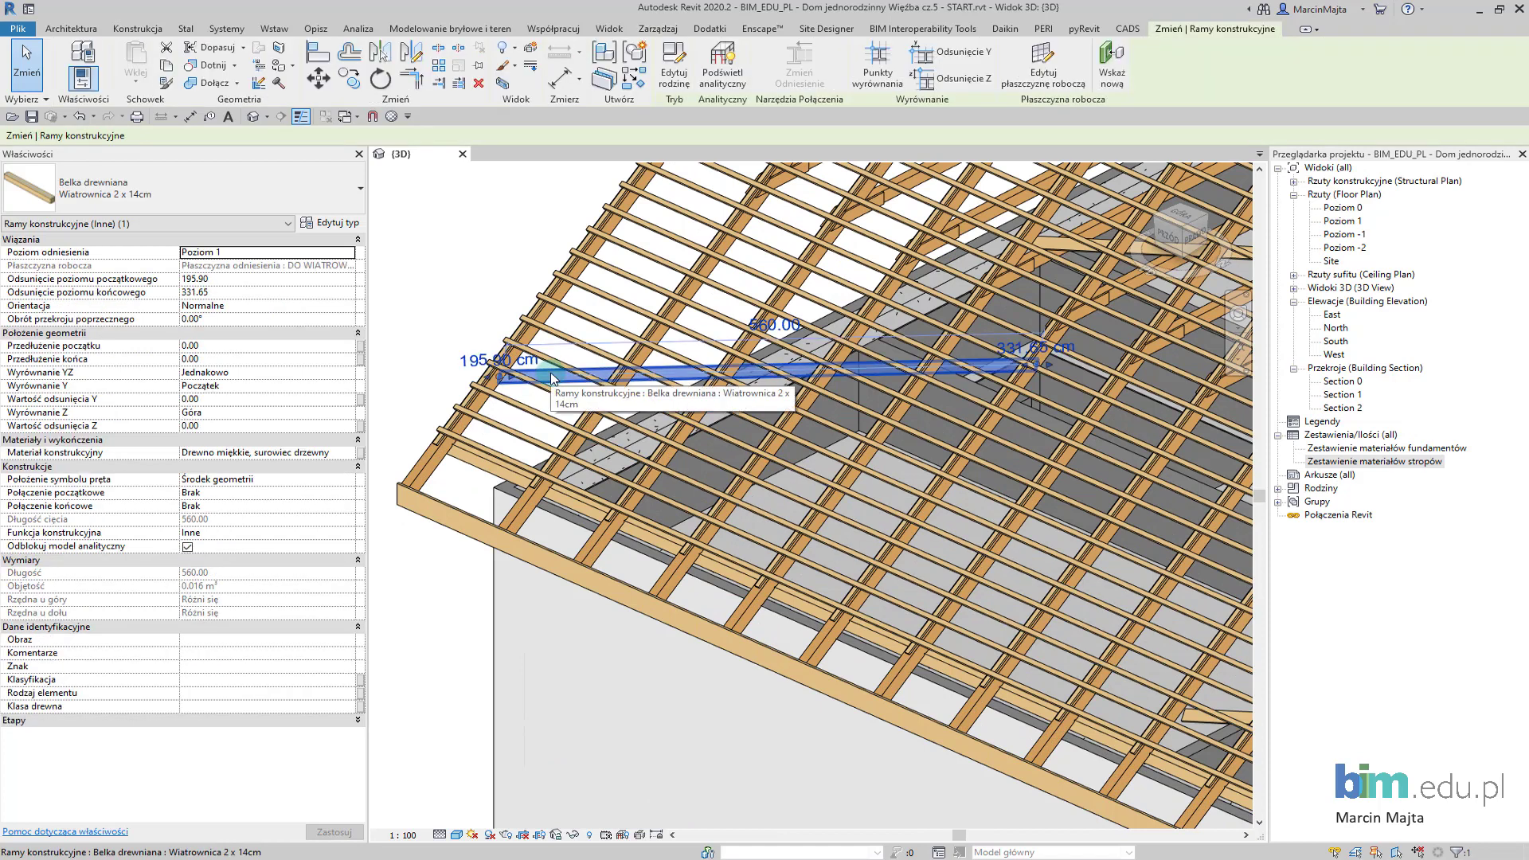
{"action": "right_click", "coordinate": [427, 293]}
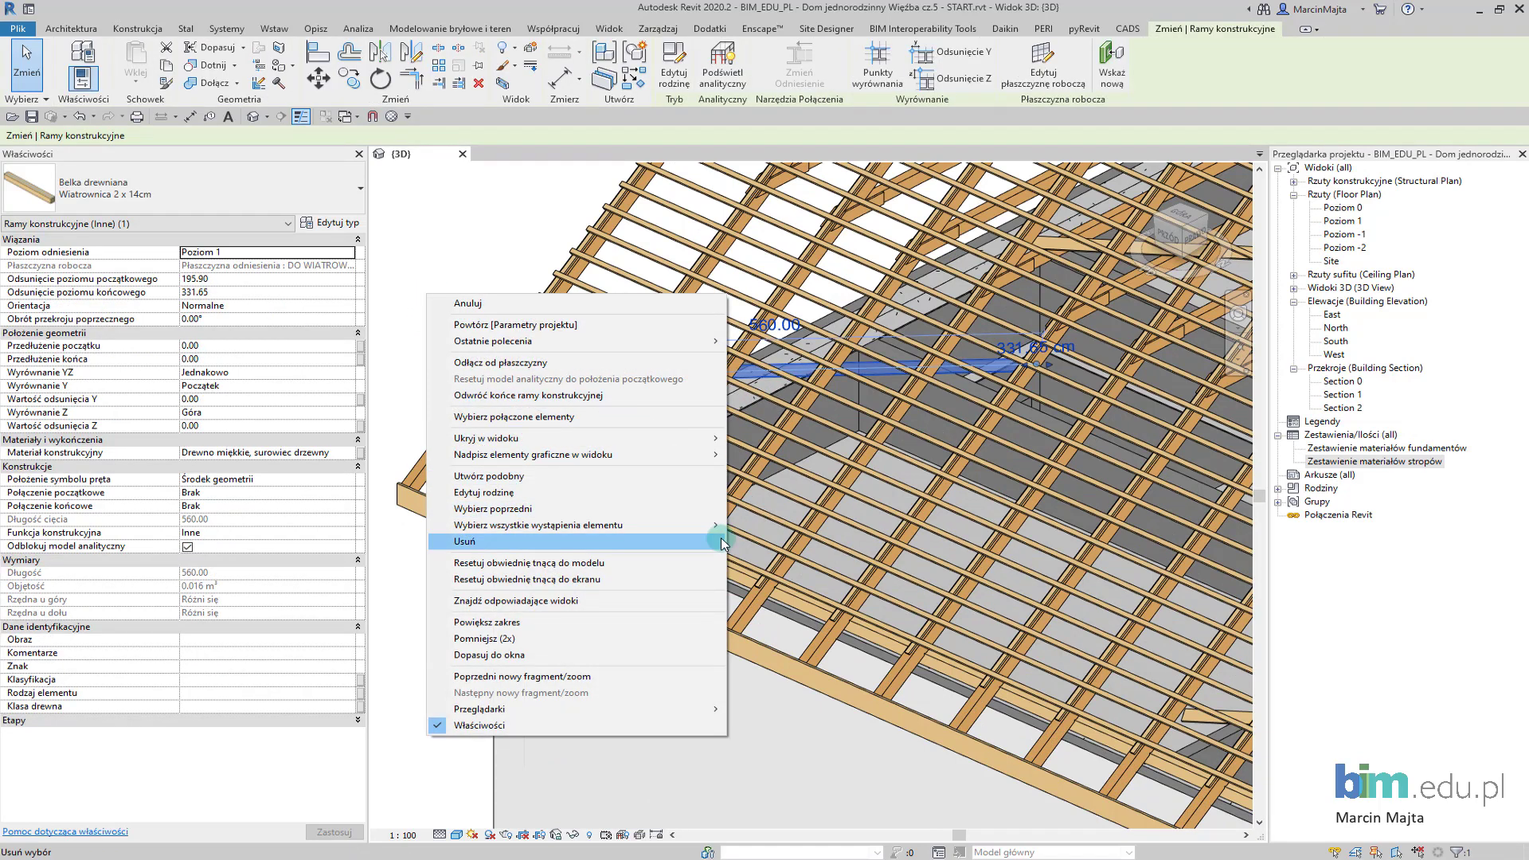
{"action": "mouse_move", "coordinate": [537, 525]}
{"action": "left_click", "coordinate": [784, 536]}
{"action": "scroll", "coordinate": [786, 508], "scroll_direction": "down", "scroll_amount": 3}
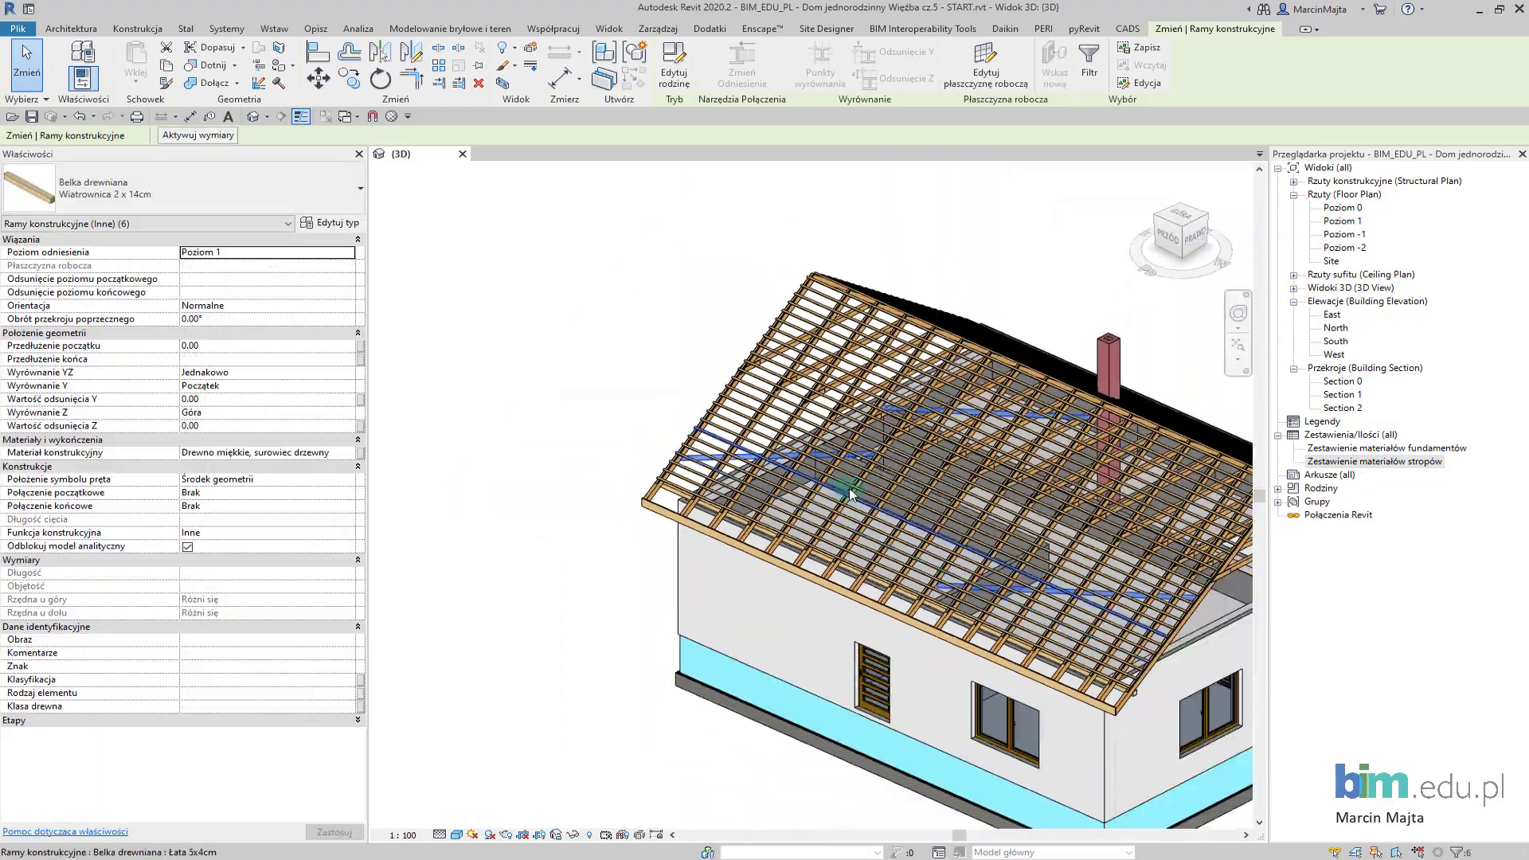
{"action": "mouse_move", "coordinate": [850, 494]}
{"action": "middle_mouse_down", "text": "shift"}
{"action": "mouse_move", "coordinate": [570, 551]}
{"action": "mouse_move", "coordinate": [547, 523]}
{"action": "middle_mouse_up", "text": "shift"}
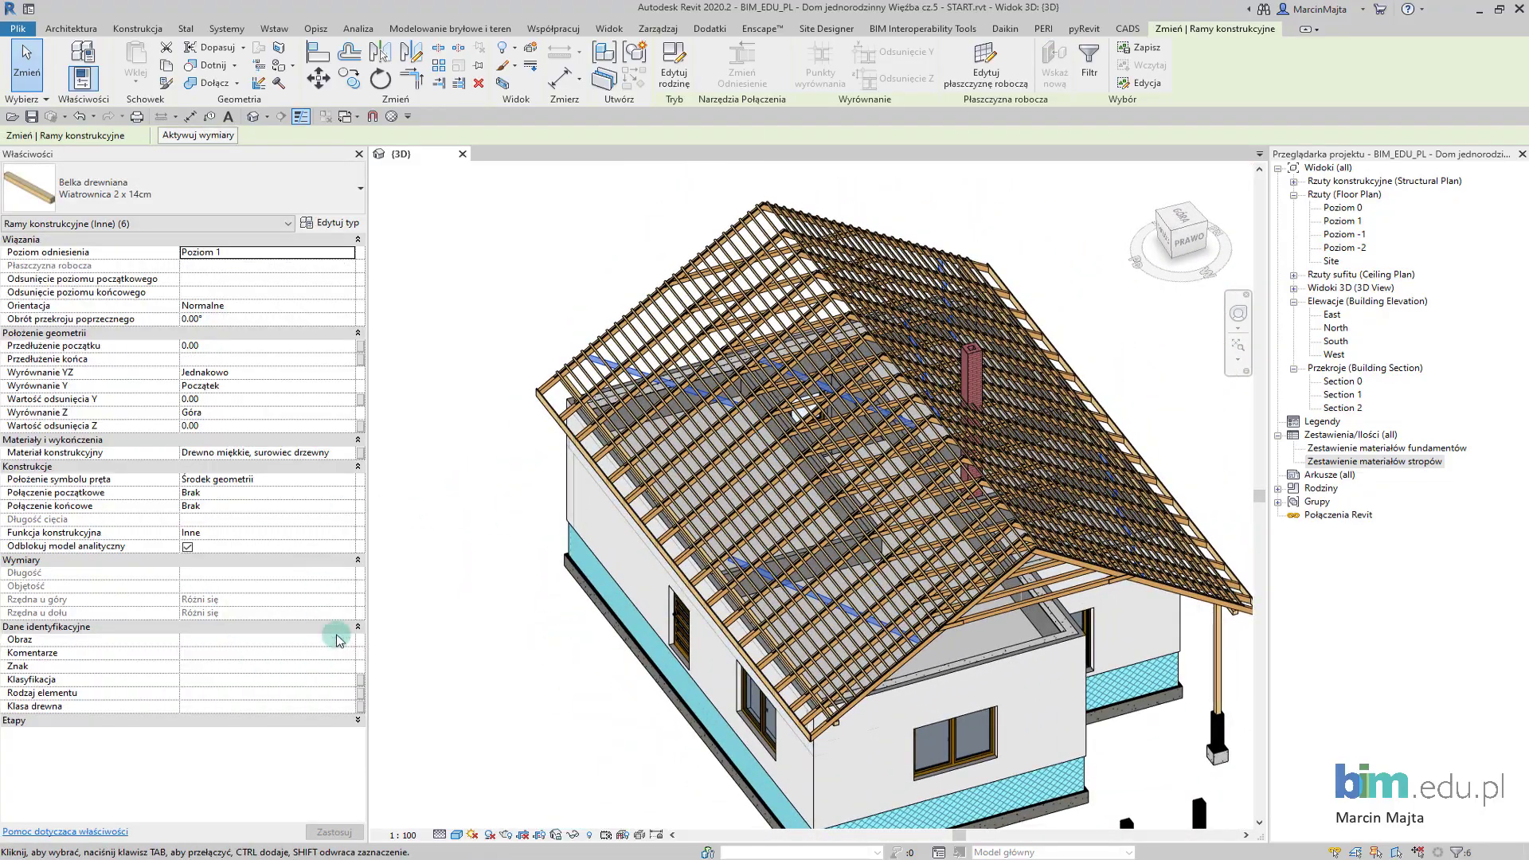
- Enter Więźba dachowa, Wiatrownica 2x14cm and timber class C24 for the barge boards
{"action": "left_click", "coordinate": [351, 679]}
{"action": "type", "text": "Więźba dachowa"}
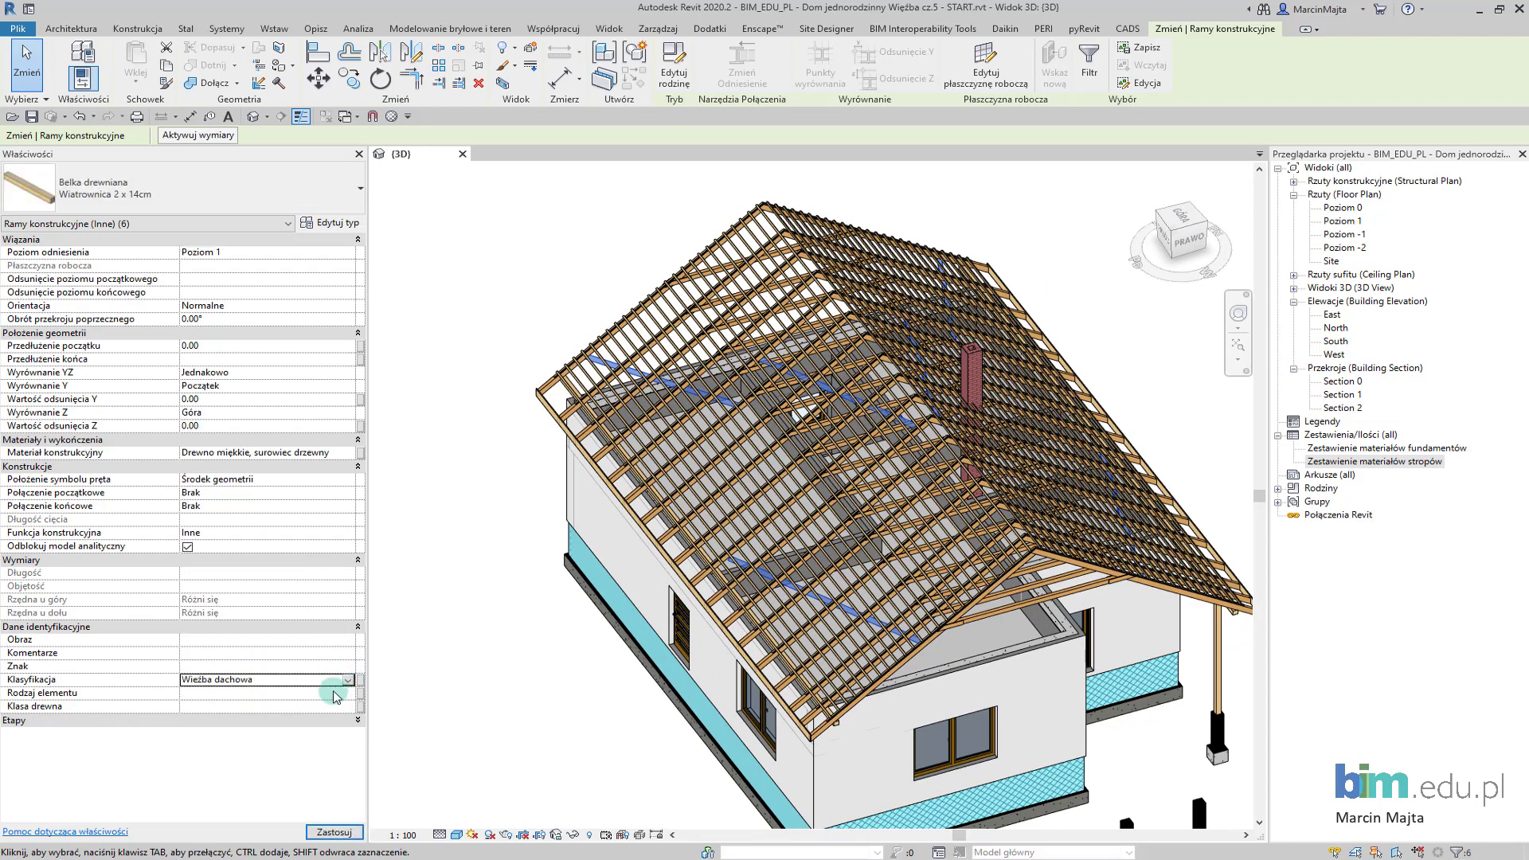
{"action": "left_click", "coordinate": [335, 695]}
{"action": "left_click", "coordinate": [272, 691]}
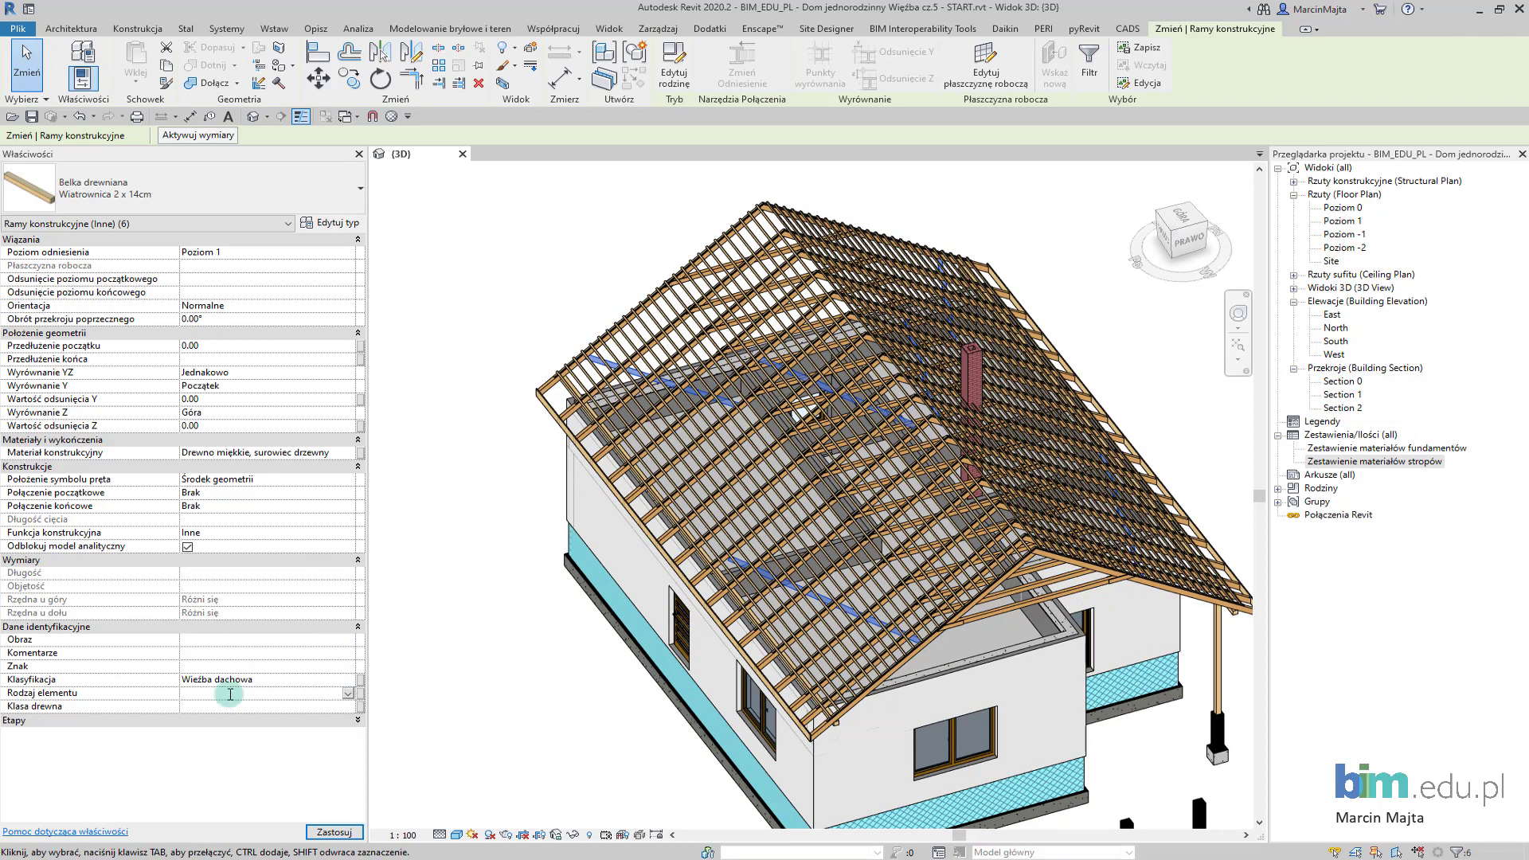
{"action": "type", "text": "Wiatrownica 2x14cm"}
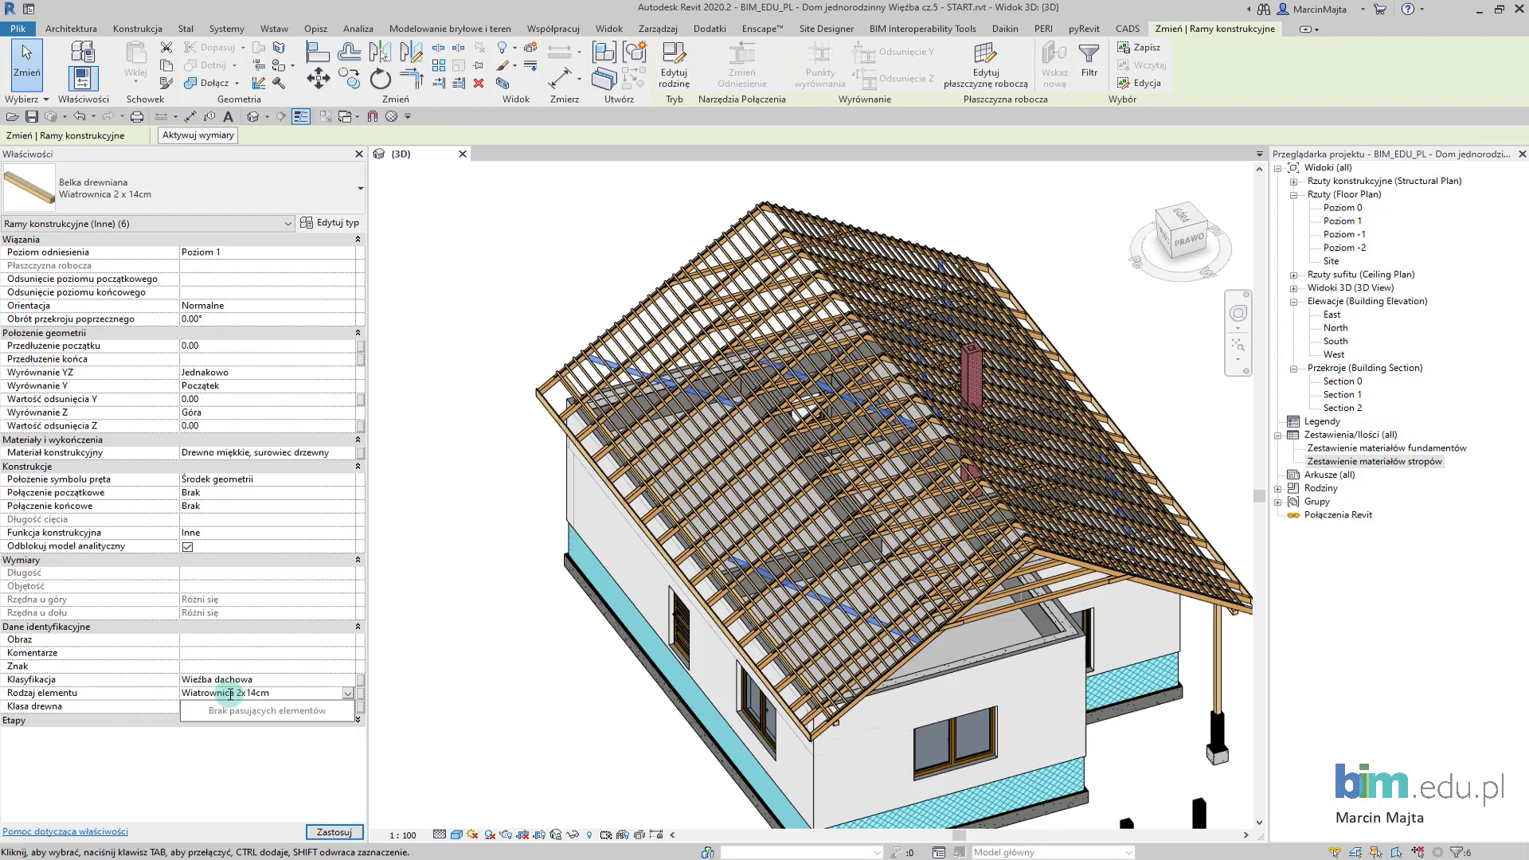
{"action": "left_click", "coordinate": [229, 692]}
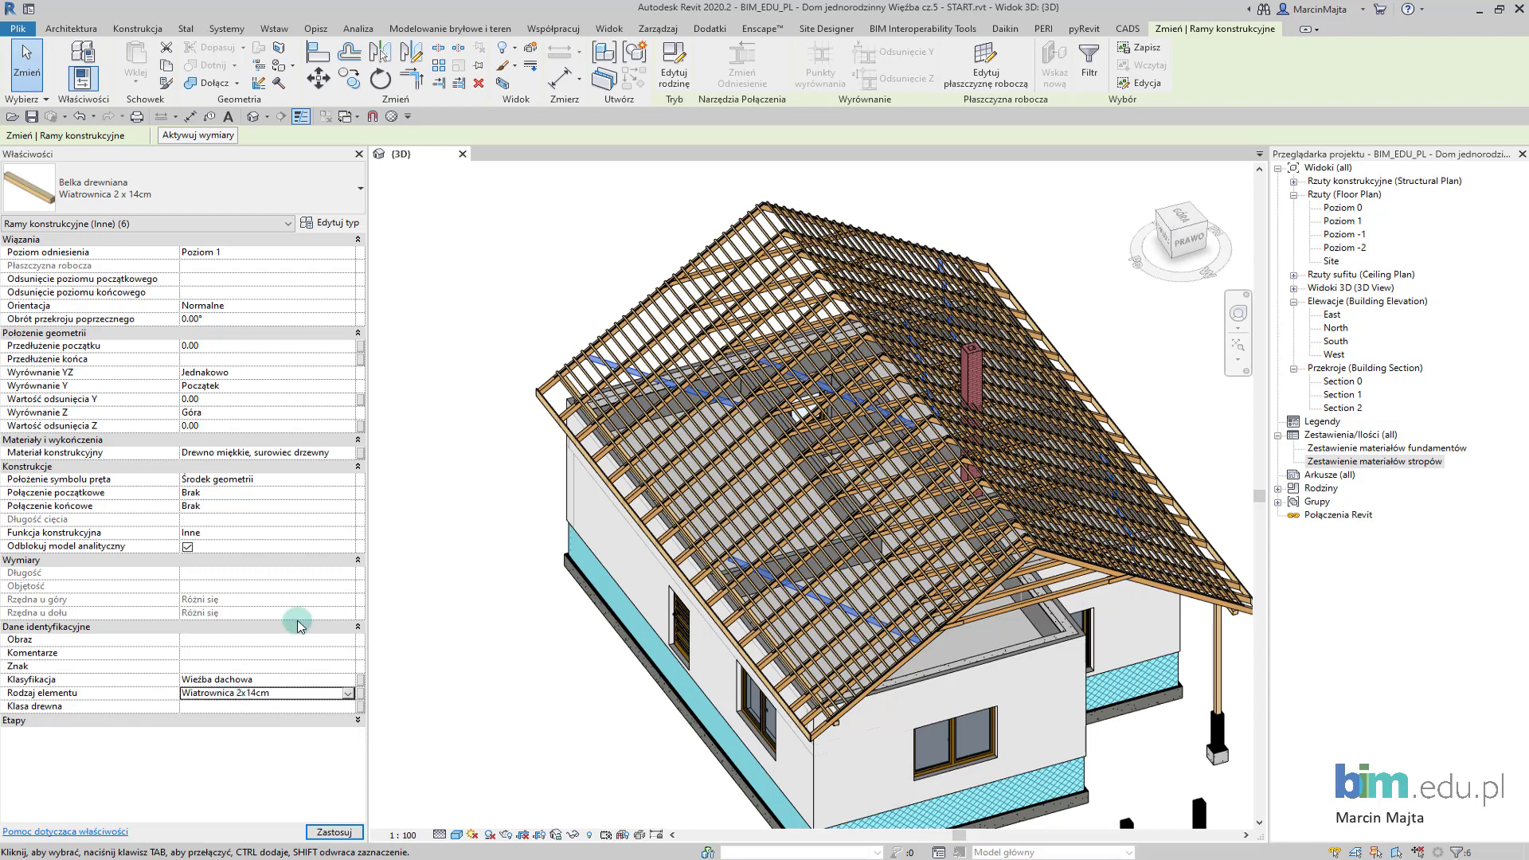
{"action": "left_click", "coordinate": [342, 707]}
{"action": "type", "text": "C24"}
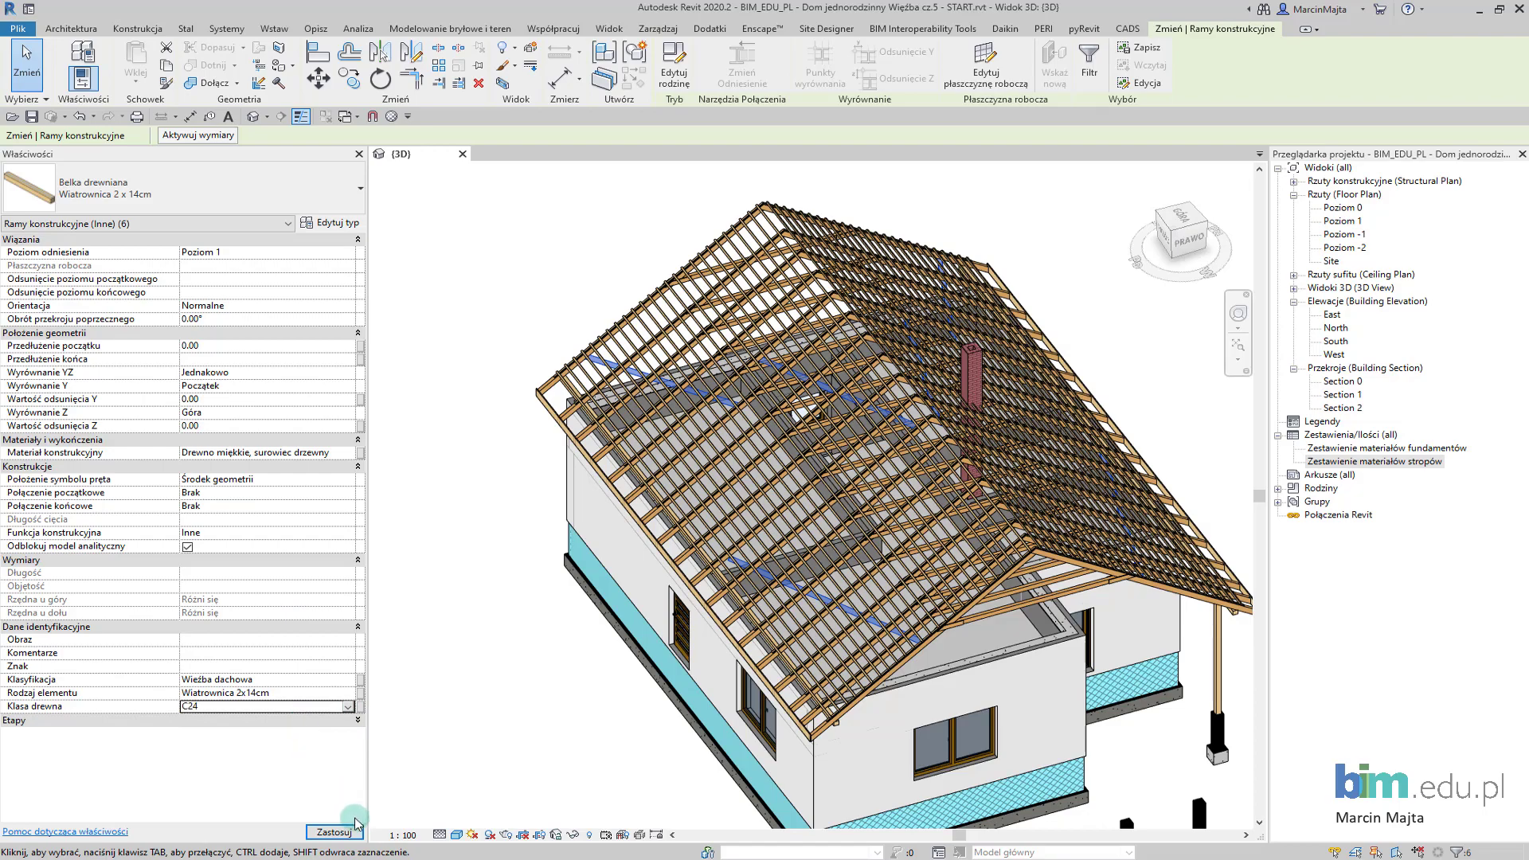
- Select both Murłata 14x14cm wall plates in the entire project
{"action": "mouse_move", "coordinate": [518, 589]}
{"action": "middle_mouse_down", "text": "shift"}
{"action": "mouse_move", "coordinate": [642, 612]}
{"action": "mouse_move", "coordinate": [434, 414]}
{"action": "mouse_move", "coordinate": [450, 412]}
{"action": "middle_mouse_up", "text": "shift"}
{"action": "scroll", "coordinate": [434, 414], "scroll_direction": "up", "scroll_amount": 2}
{"action": "scroll", "coordinate": [434, 414], "scroll_direction": "up", "scroll_amount": 3}
{"action": "left_click", "coordinate": [450, 412]}
{"action": "right_click", "coordinate": [449, 412]}
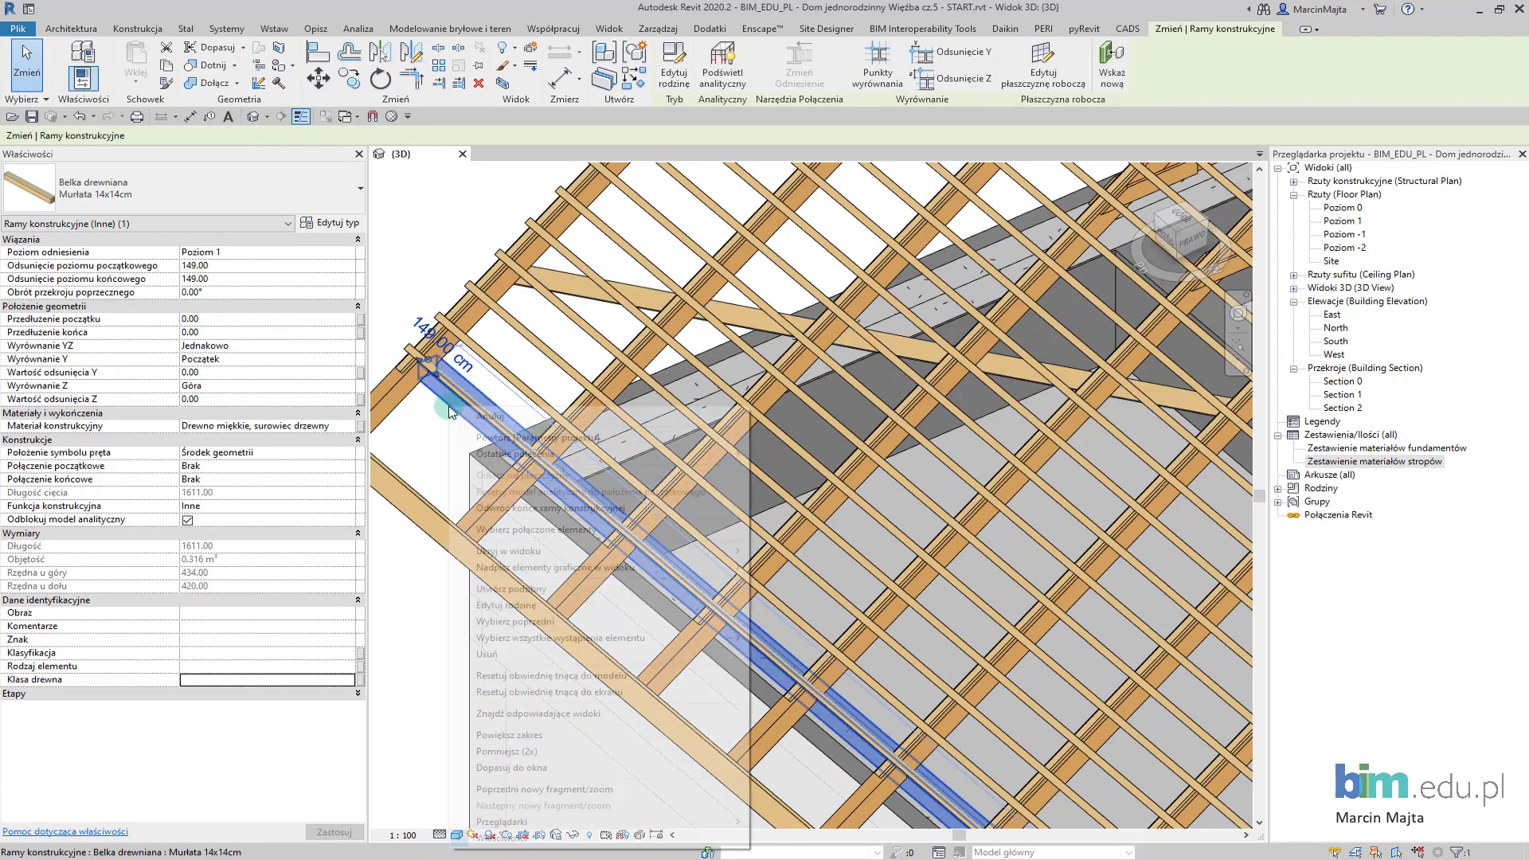
{"action": "mouse_move", "coordinate": [561, 638]}
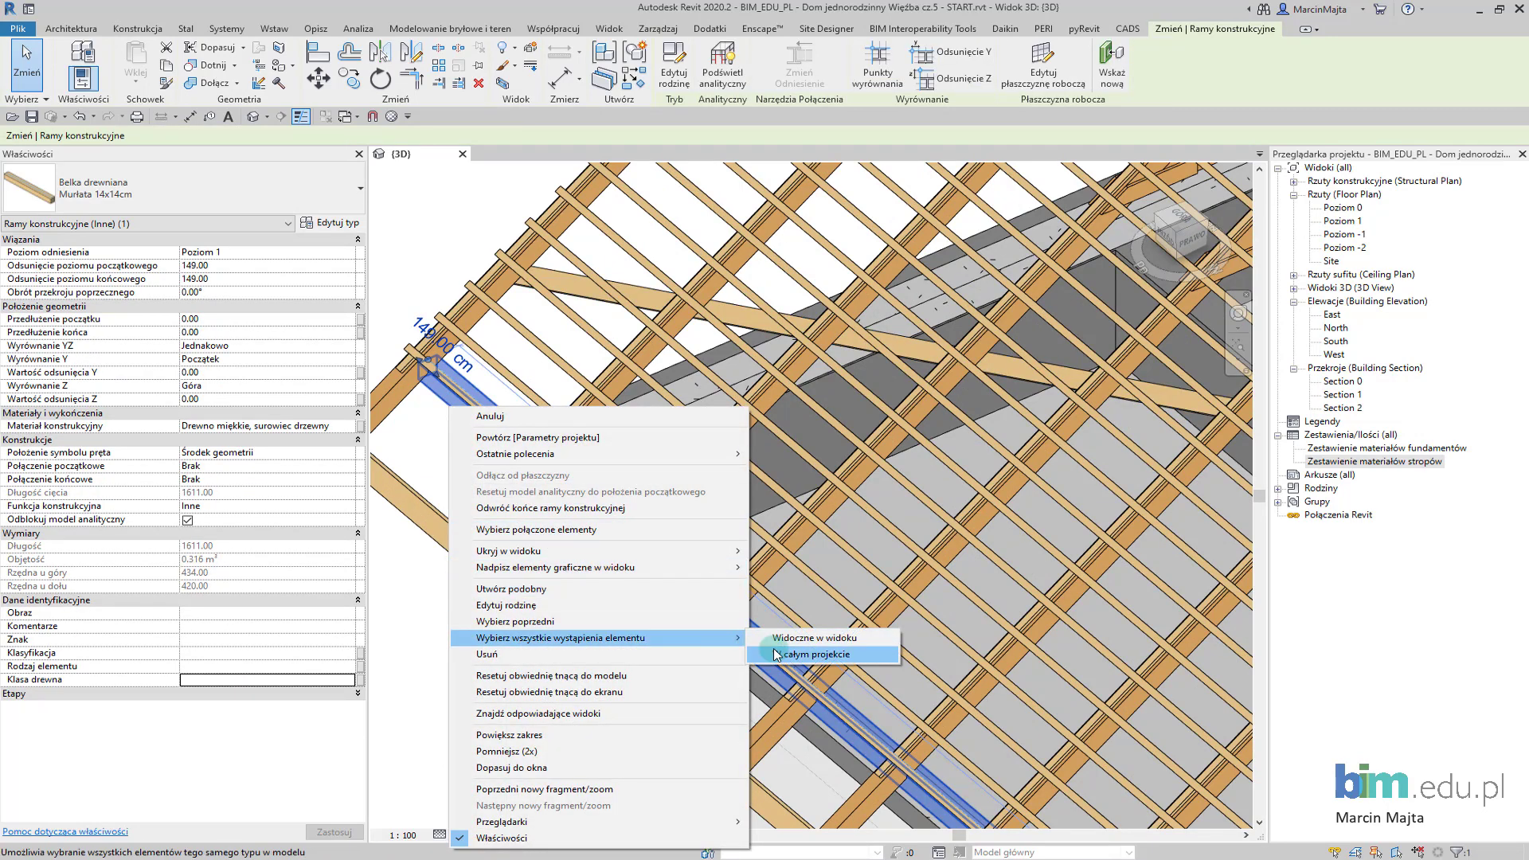
{"action": "left_click", "coordinate": [784, 641]}
{"action": "scroll", "coordinate": [779, 629], "scroll_direction": "down", "scroll_amount": 3}
{"action": "scroll", "coordinate": [779, 629], "scroll_direction": "down", "scroll_amount": 3}
{"action": "scroll", "coordinate": [779, 629], "scroll_direction": "down", "scroll_amount": 2}
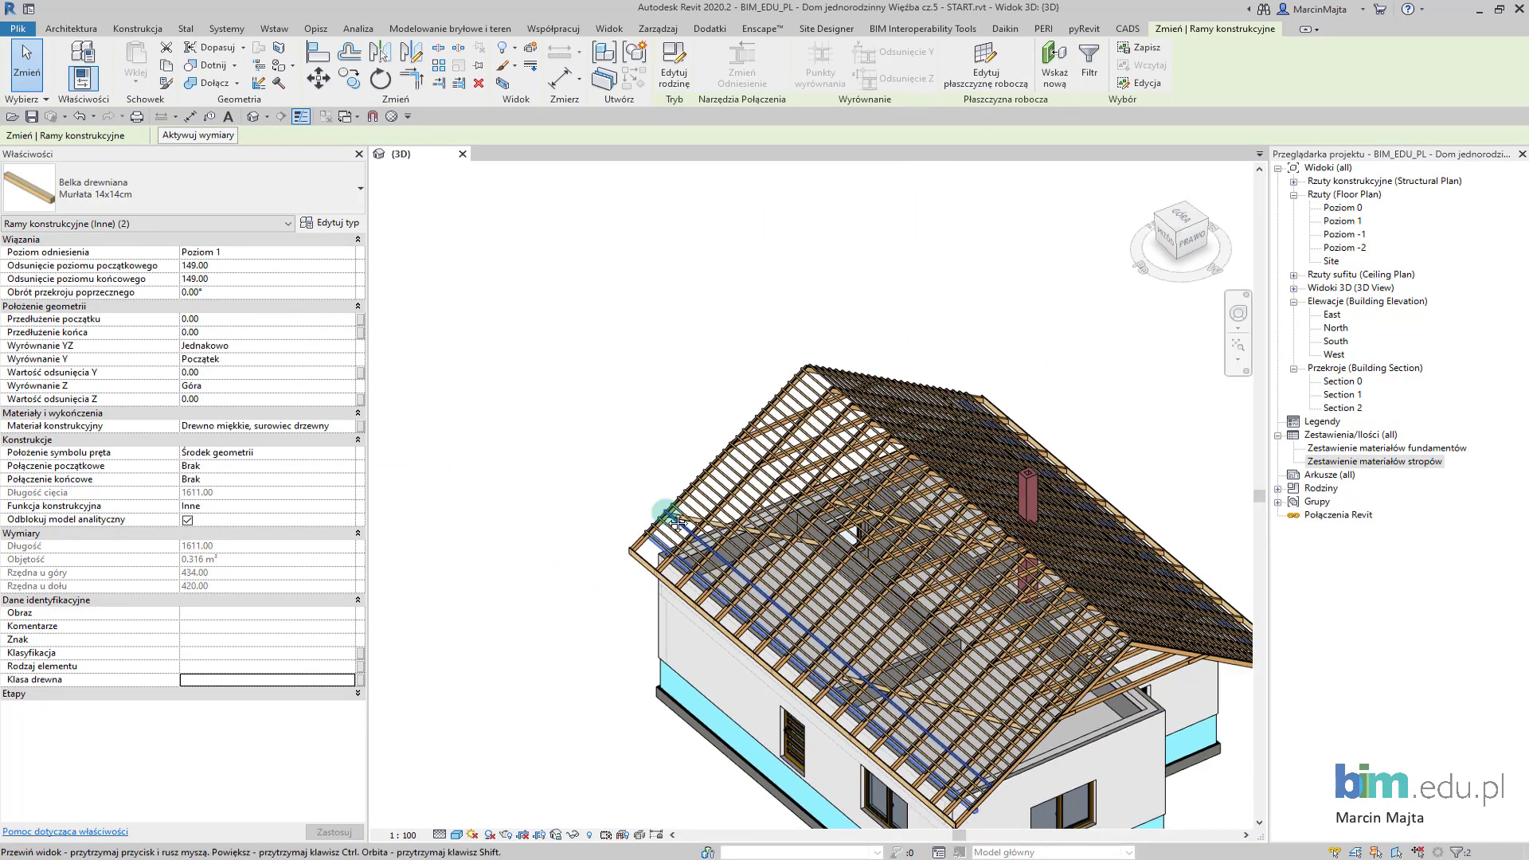
{"action": "scroll", "coordinate": [778, 629], "scroll_direction": "down", "scroll_amount": 3}
{"action": "middle_click_drag", "start_coordinate": [779, 629], "coordinate": [780, 606], "text": "shift"}
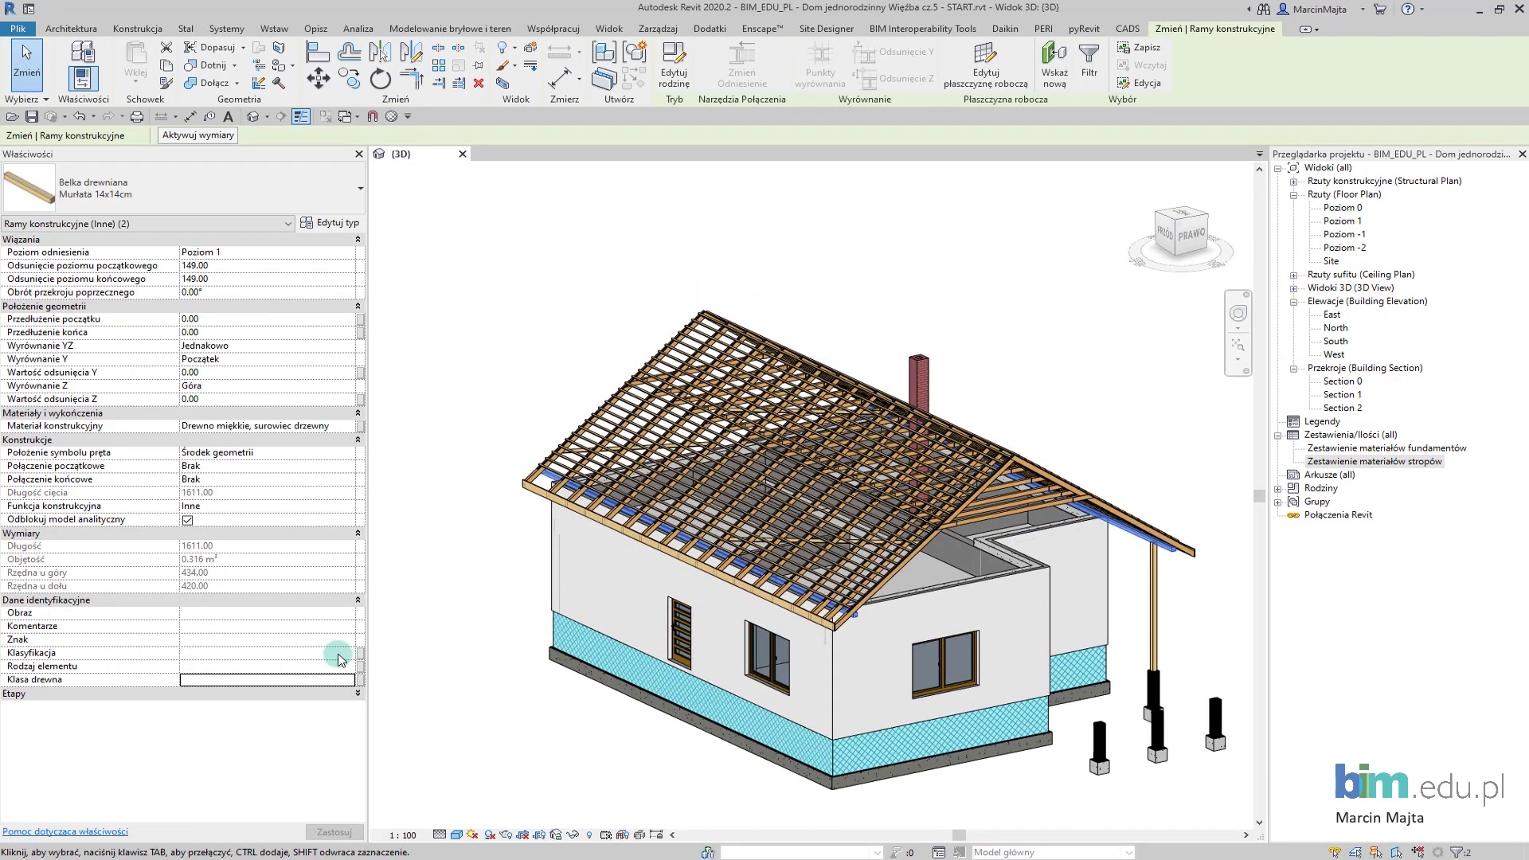
- Give the wall plates Więźba dachowa, Murłata 14x14cm and timber class C24
{"action": "left_click", "coordinate": [291, 666]}
{"action": "left_click", "coordinate": [351, 667]}
{"action": "type", "text": "Mu"}
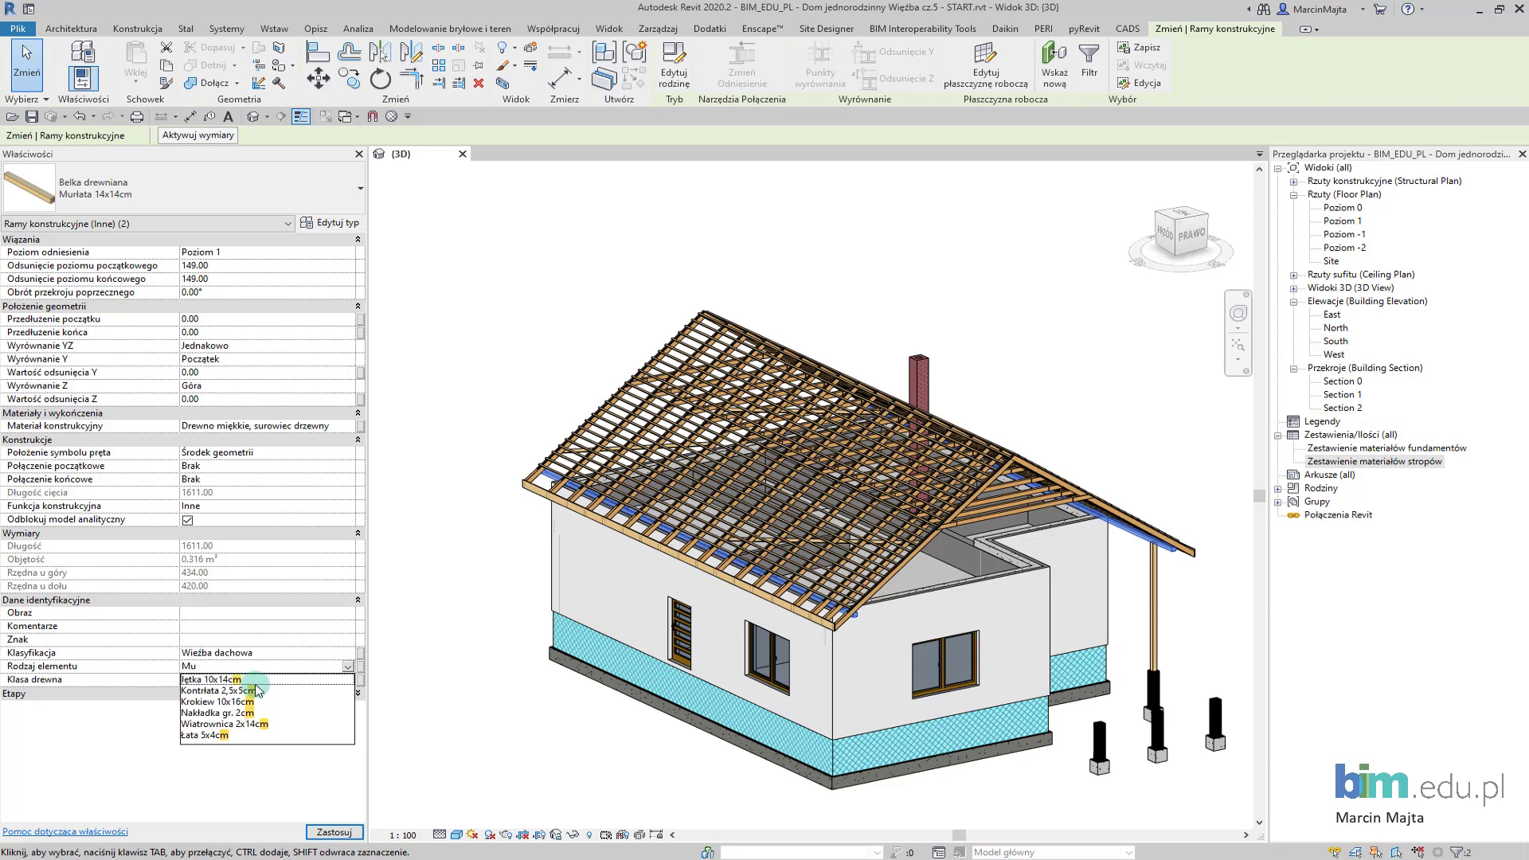
{"action": "type", "text": "rłata 14x14cm"}
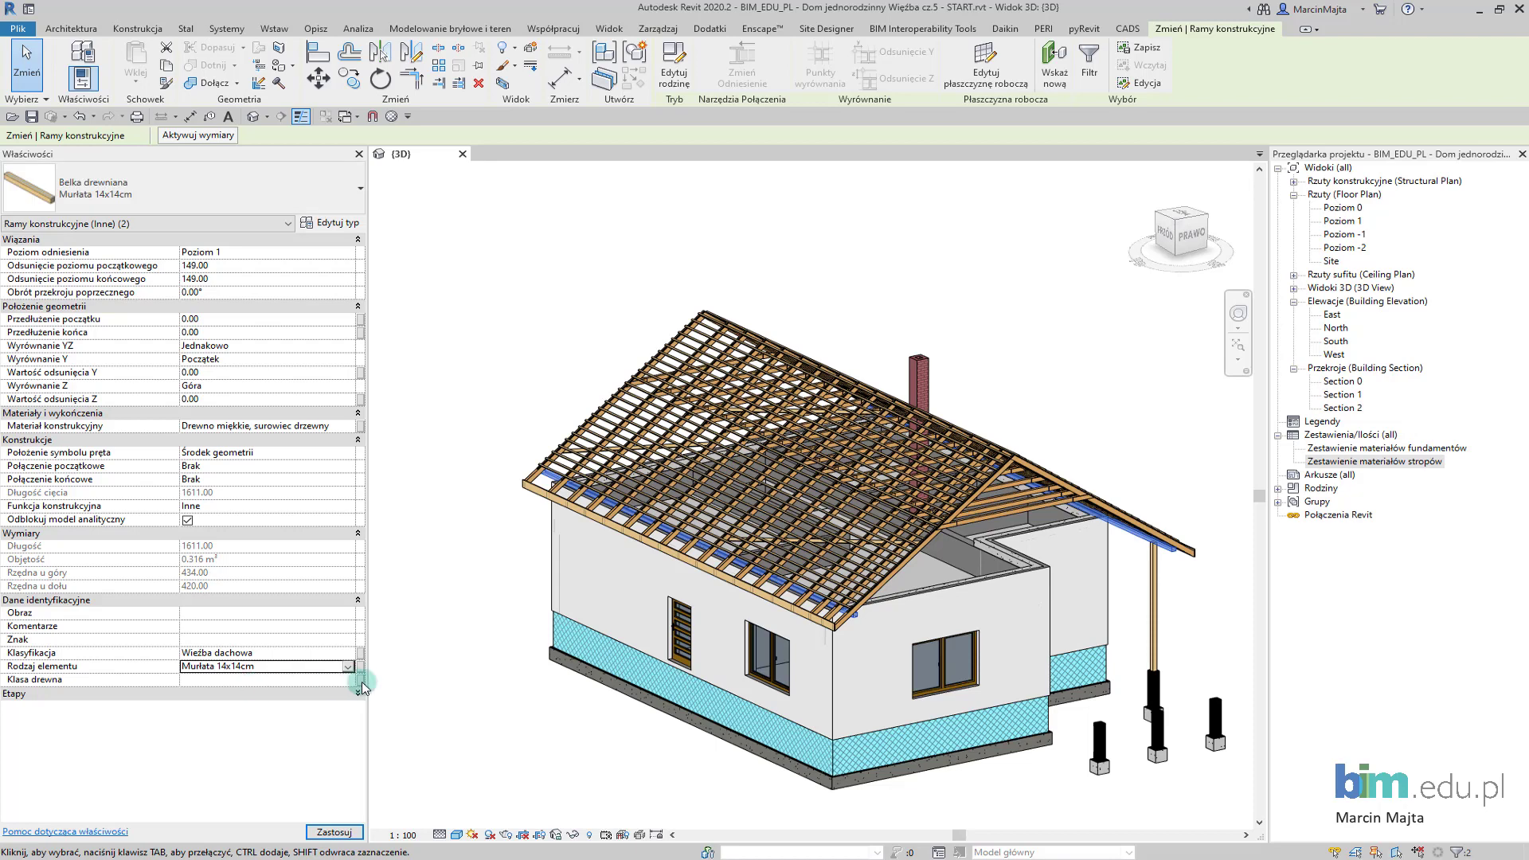
{"action": "left_click", "coordinate": [350, 682]}
{"action": "left_click", "coordinate": [306, 694]}
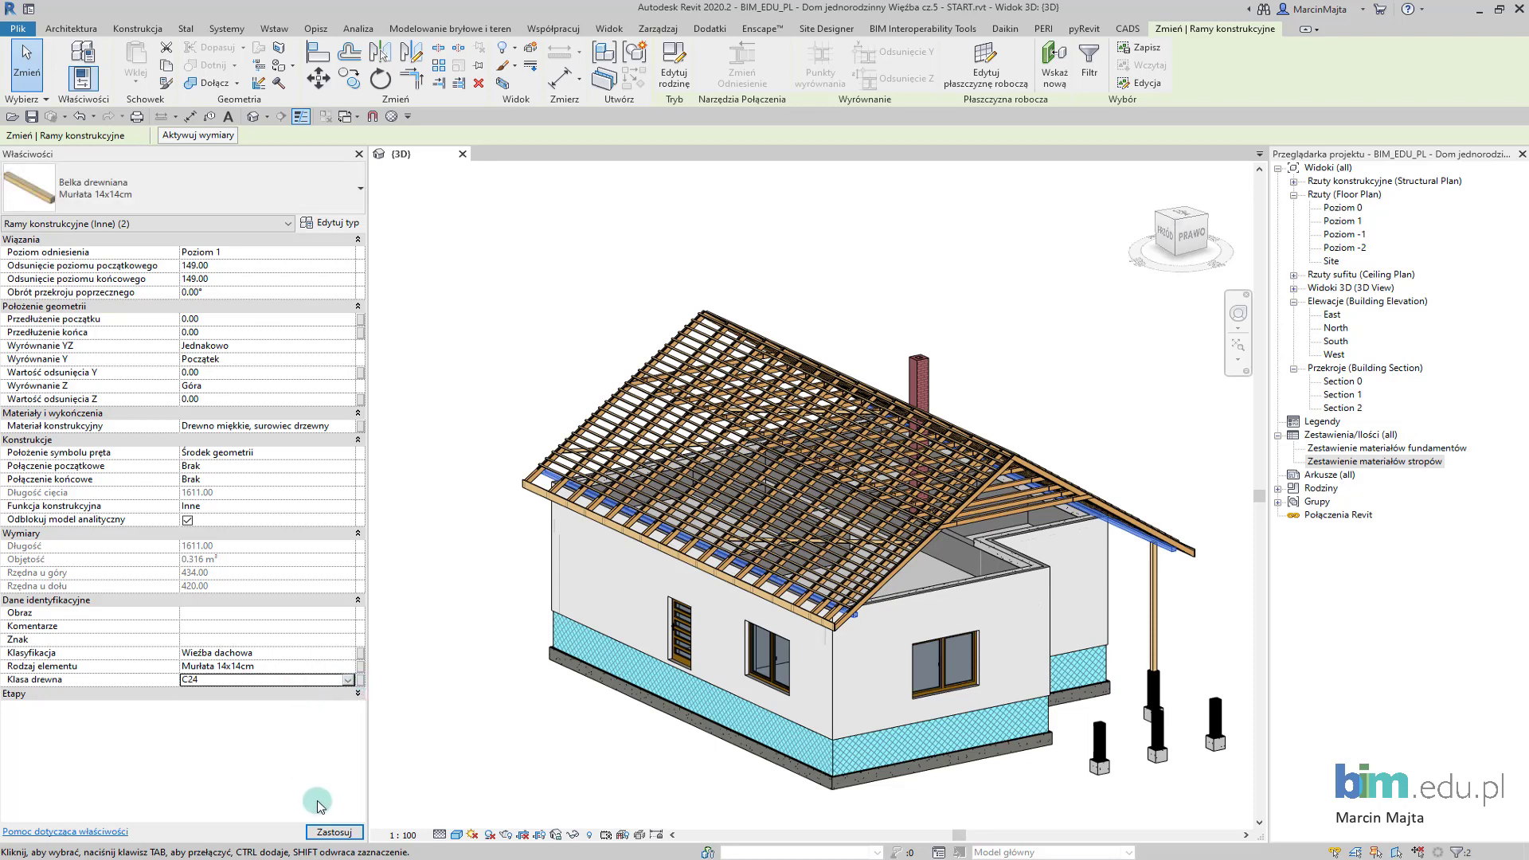
{"action": "left_click", "coordinate": [333, 832]}
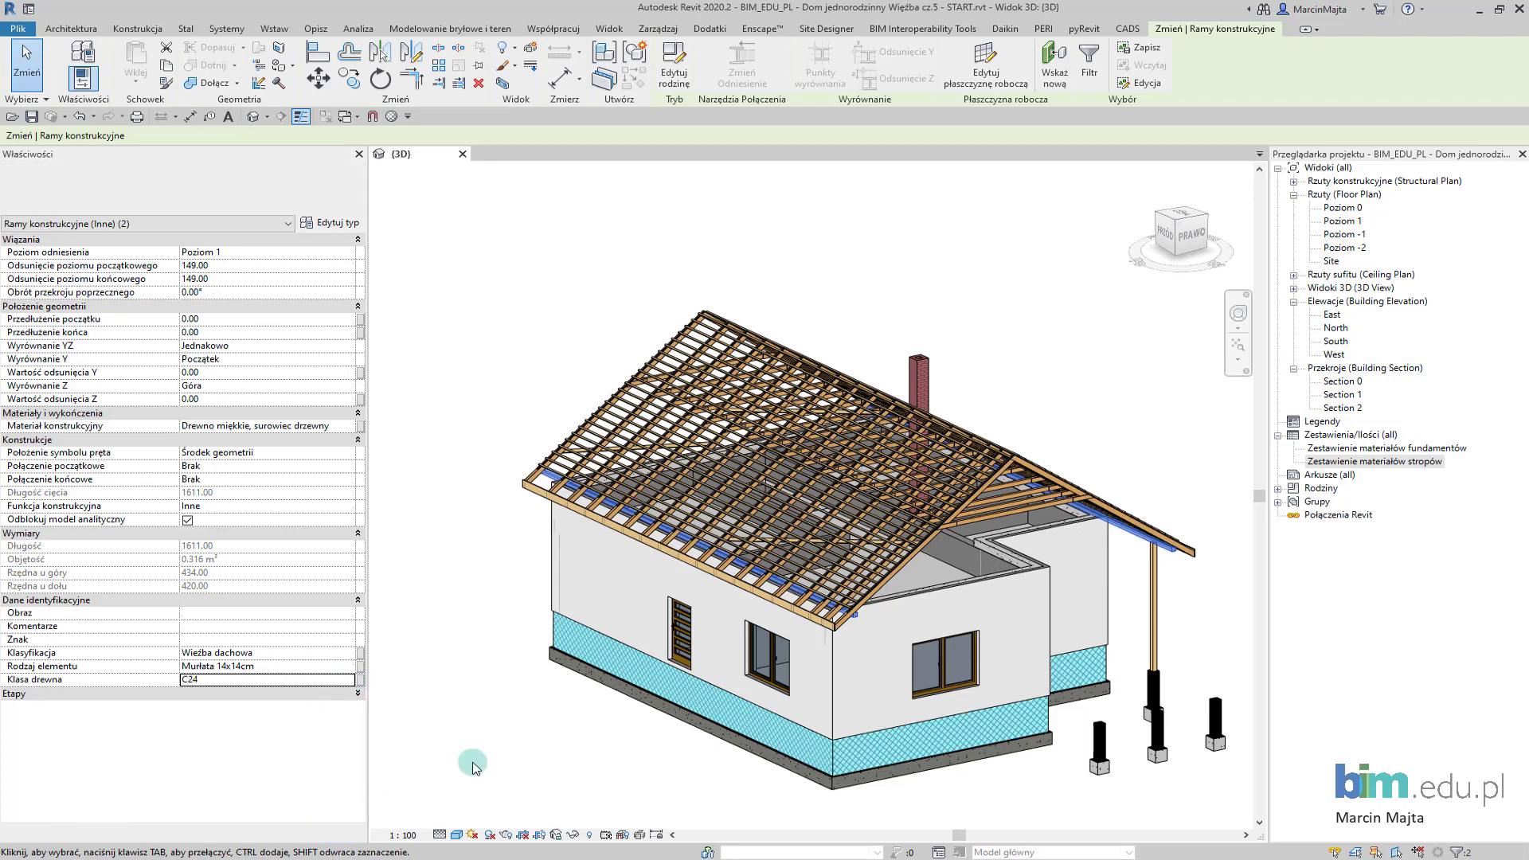
{"action": "left_click", "coordinate": [515, 749]}
{"action": "middle_click_drag", "start_coordinate": [526, 740], "coordinate": [814, 625], "text": "shift"}
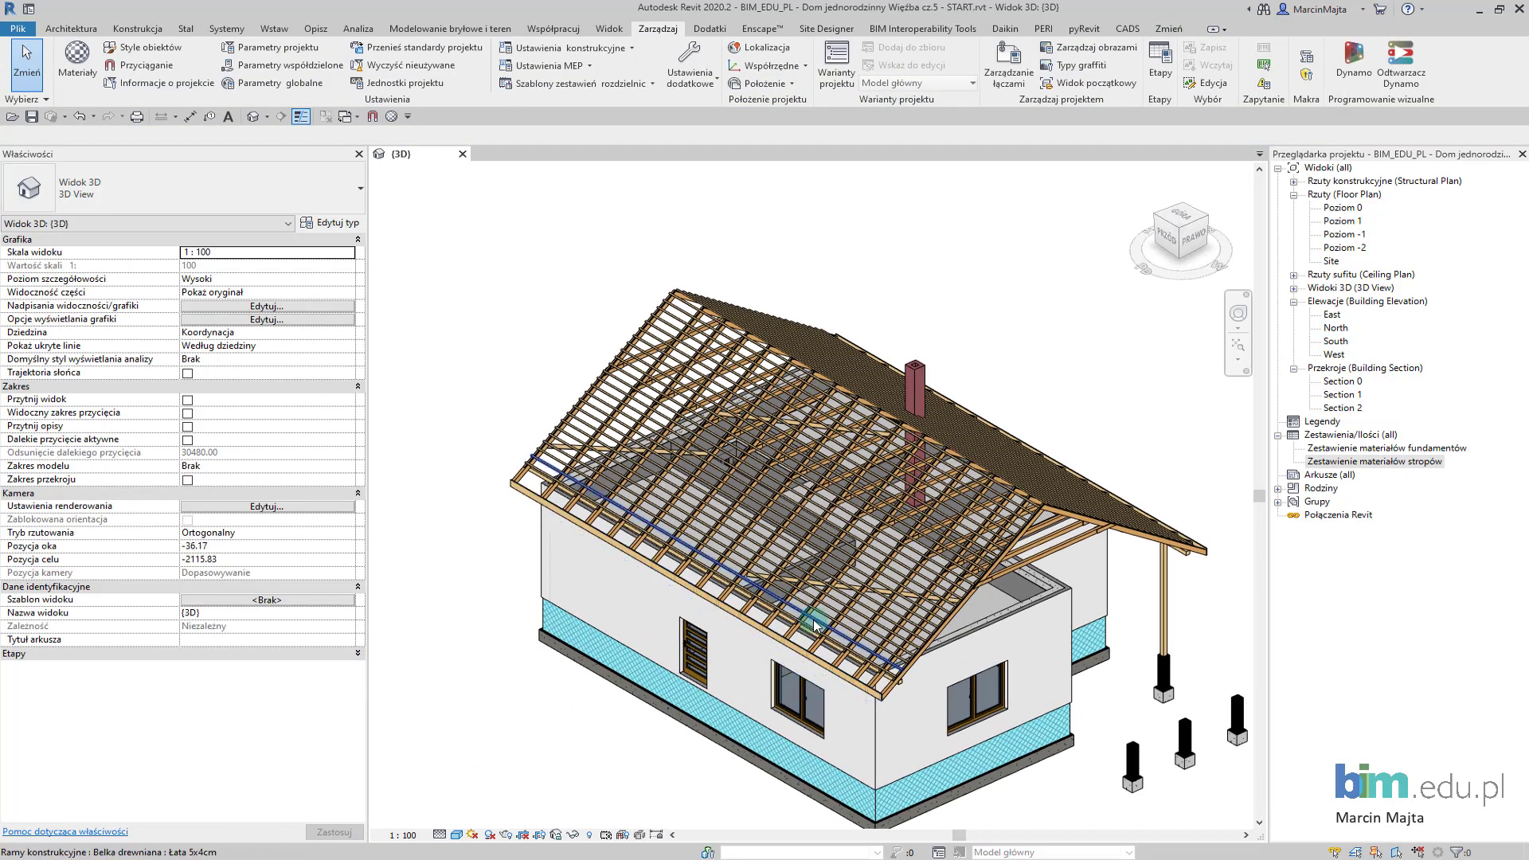
- Select both Deska okapowa eave boards, orbiting the house to reach the second one
{"action": "scroll", "coordinate": [895, 676], "scroll_direction": "up", "scroll_amount": 3}
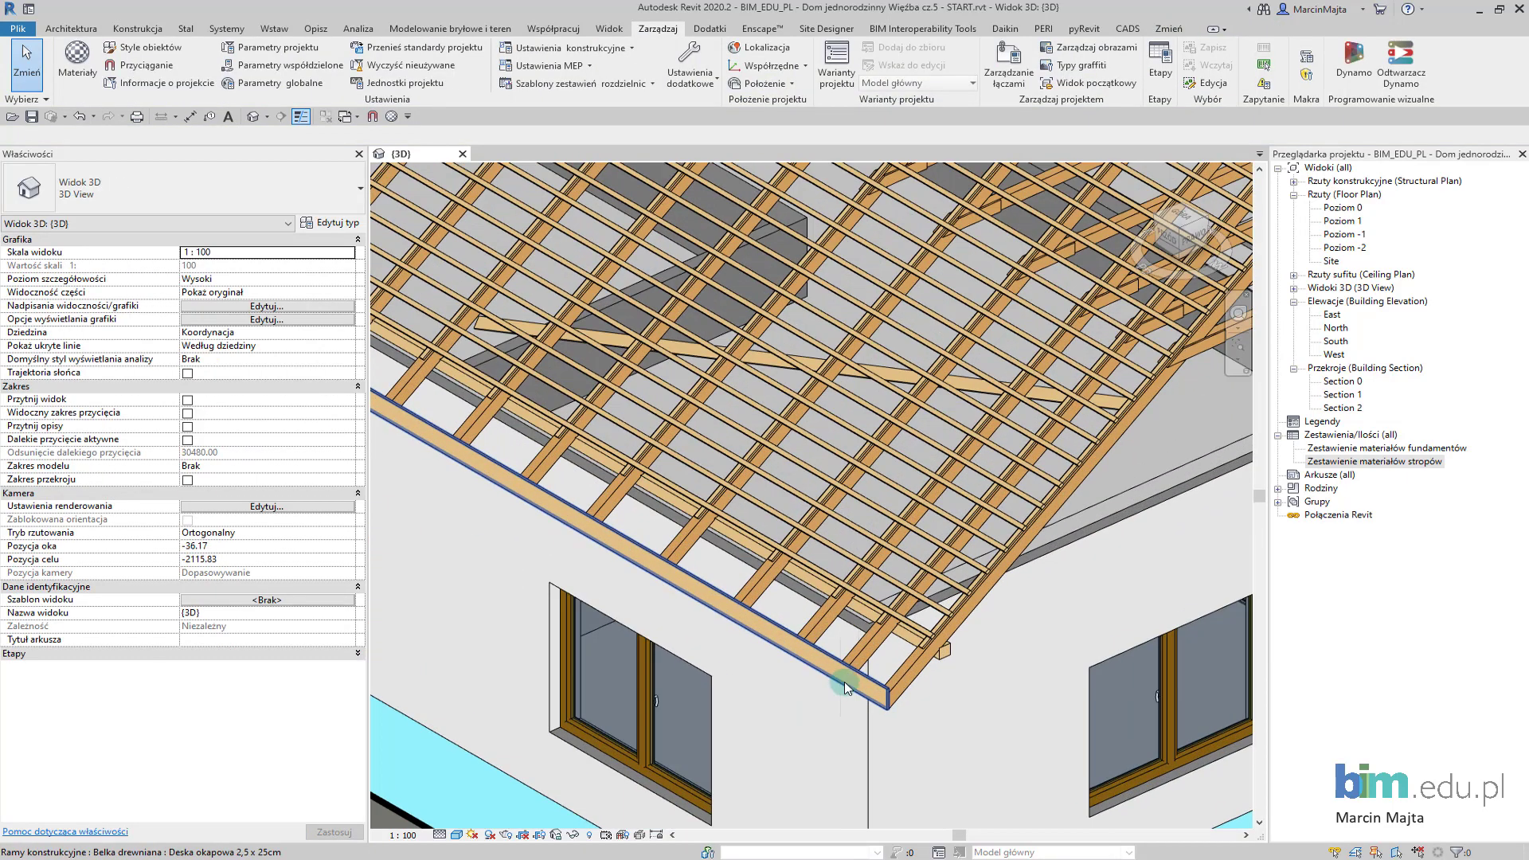
{"action": "scroll", "coordinate": [884, 681], "scroll_direction": "up", "scroll_amount": 2}
{"action": "left_click", "coordinate": [846, 686]}
{"action": "scroll", "coordinate": [846, 686], "scroll_direction": "down", "scroll_amount": 3}
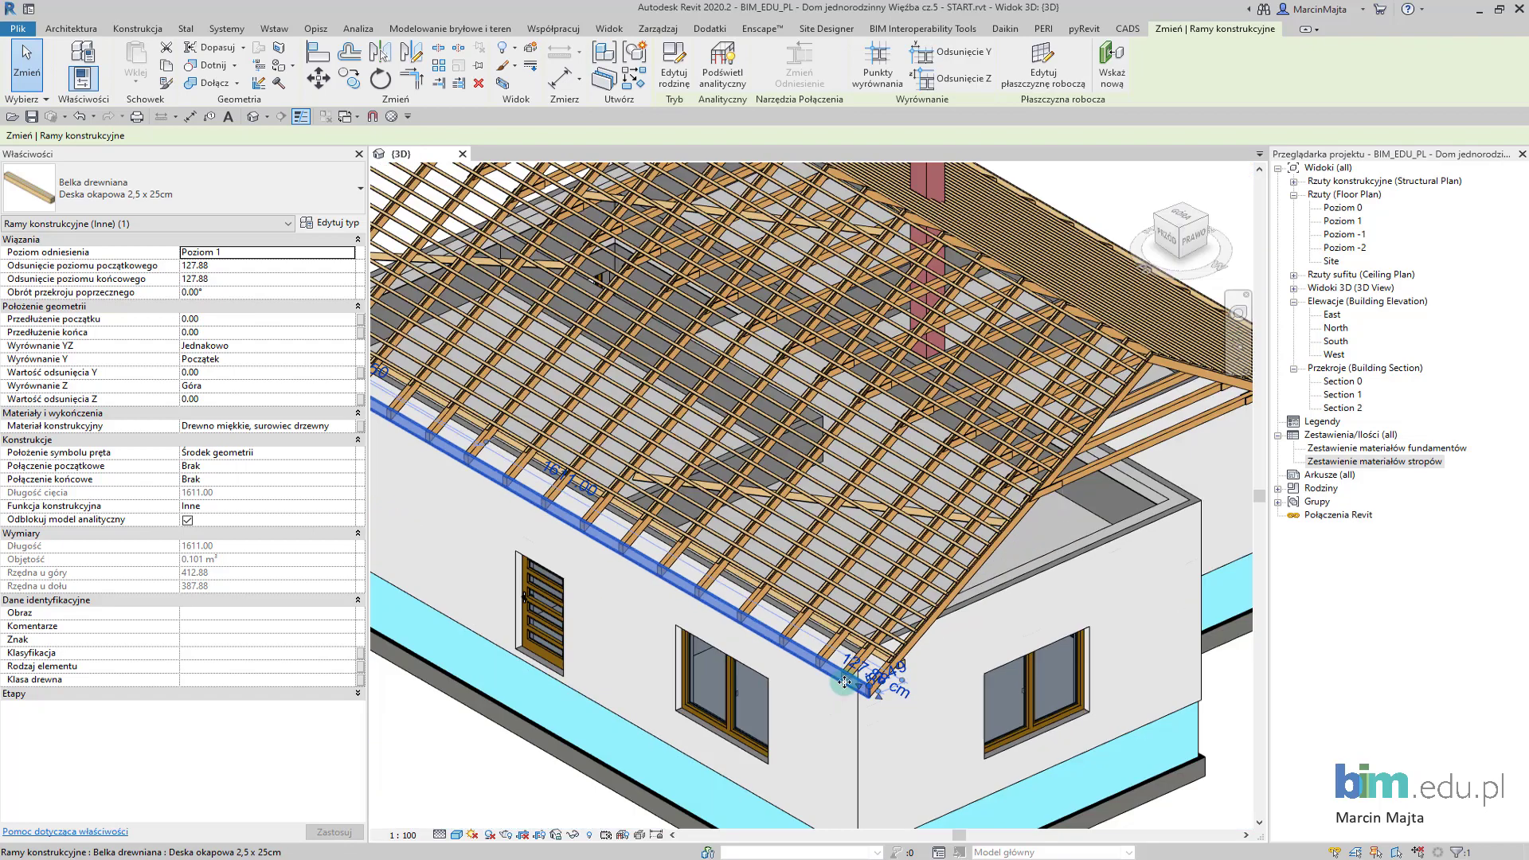
{"action": "scroll", "coordinate": [846, 685], "scroll_direction": "down", "scroll_amount": 3}
{"action": "mouse_move", "coordinate": [847, 677]}
{"action": "middle_mouse_down", "text": "shift"}
{"action": "mouse_move", "coordinate": [854, 657]}
{"action": "mouse_move", "coordinate": [586, 634]}
{"action": "middle_mouse_up", "text": "shift"}
{"action": "scroll", "coordinate": [828, 685], "scroll_direction": "up", "scroll_amount": 2}
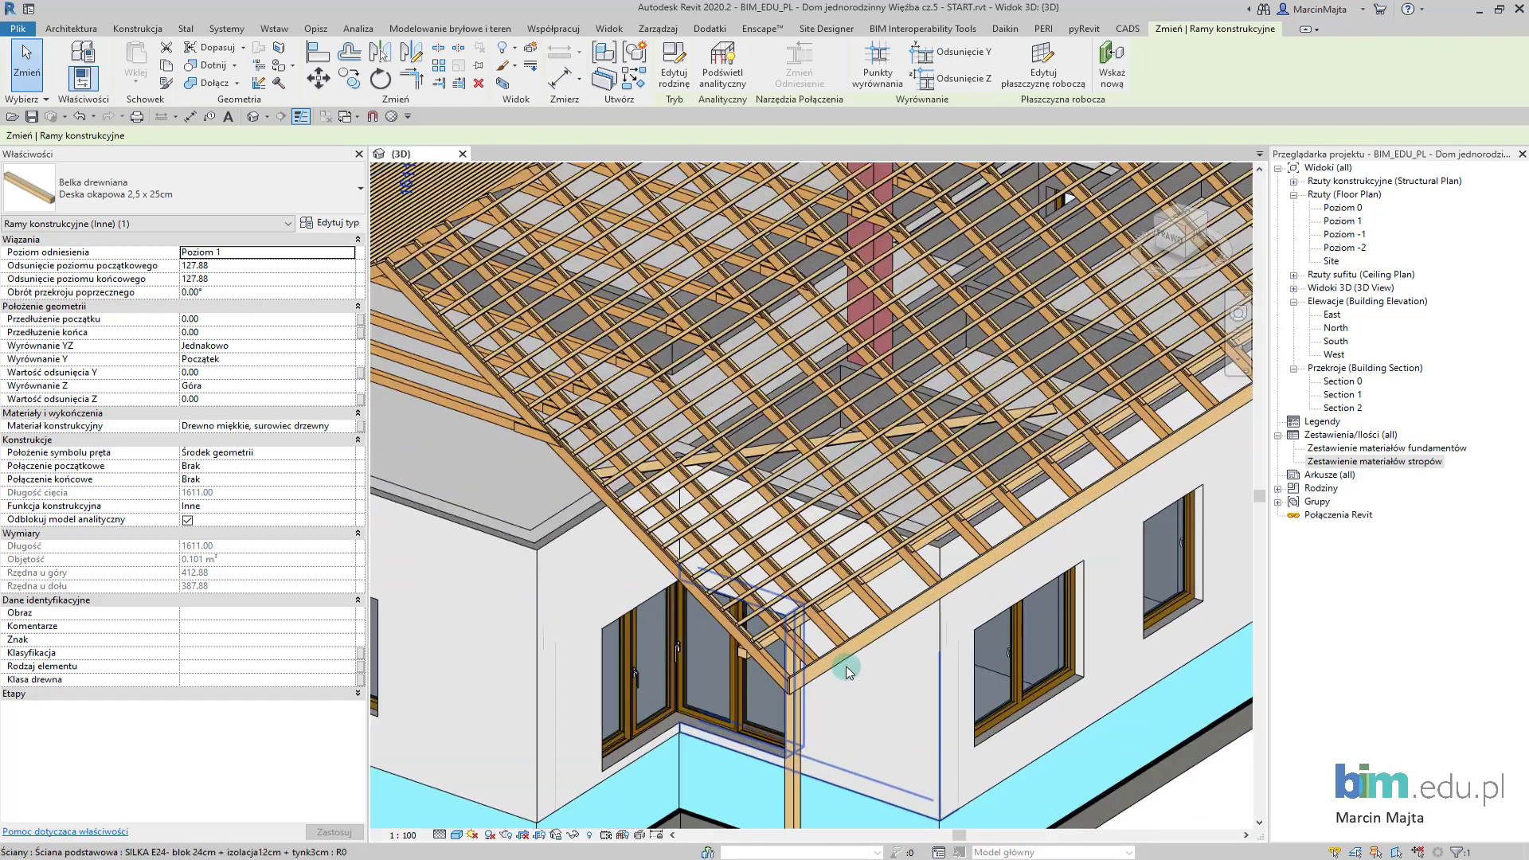
{"action": "left_click", "coordinate": [838, 666], "text": "ctrl"}
{"action": "scroll", "coordinate": [847, 699], "scroll_direction": "down", "scroll_amount": 3}
{"action": "mouse_move", "coordinate": [847, 699]}
{"action": "middle_mouse_down", "text": "shift"}
{"action": "mouse_move", "coordinate": [557, 669]}
{"action": "mouse_move", "coordinate": [717, 558]}
{"action": "middle_mouse_up", "text": "shift"}
{"action": "scroll", "coordinate": [717, 557], "scroll_direction": "up", "scroll_amount": 3}
- Set the boards' element type to Deska okapowa 2,5x25cm and timber class to C24
{"action": "left_click", "coordinate": [351, 652]}
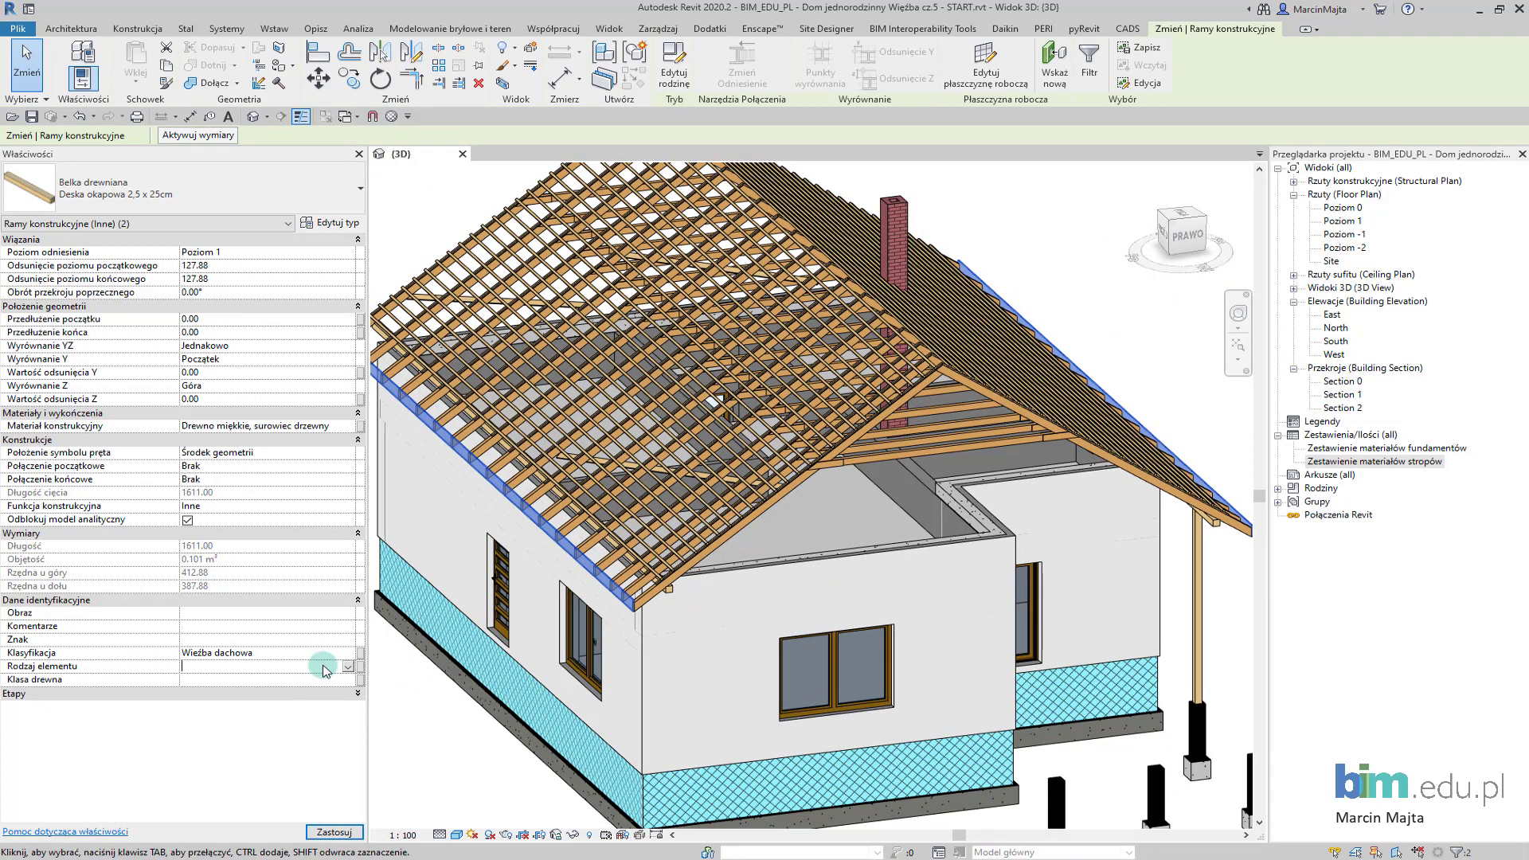
{"action": "type", "text": "Deska okapowa 2,5x25cm"}
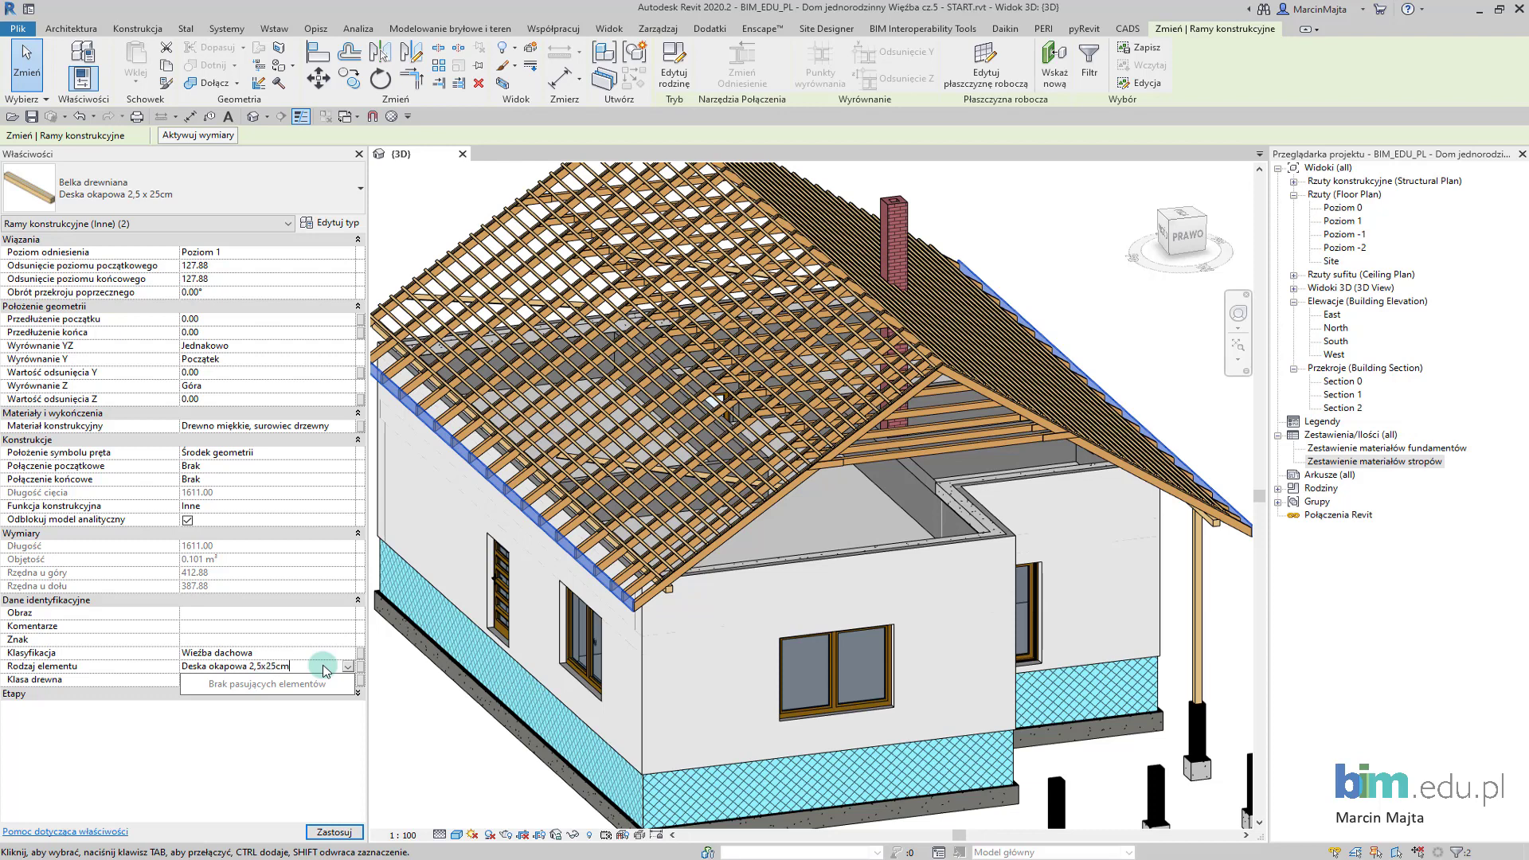
{"action": "left_click", "coordinate": [325, 671]}
{"action": "left_click", "coordinate": [335, 680]}
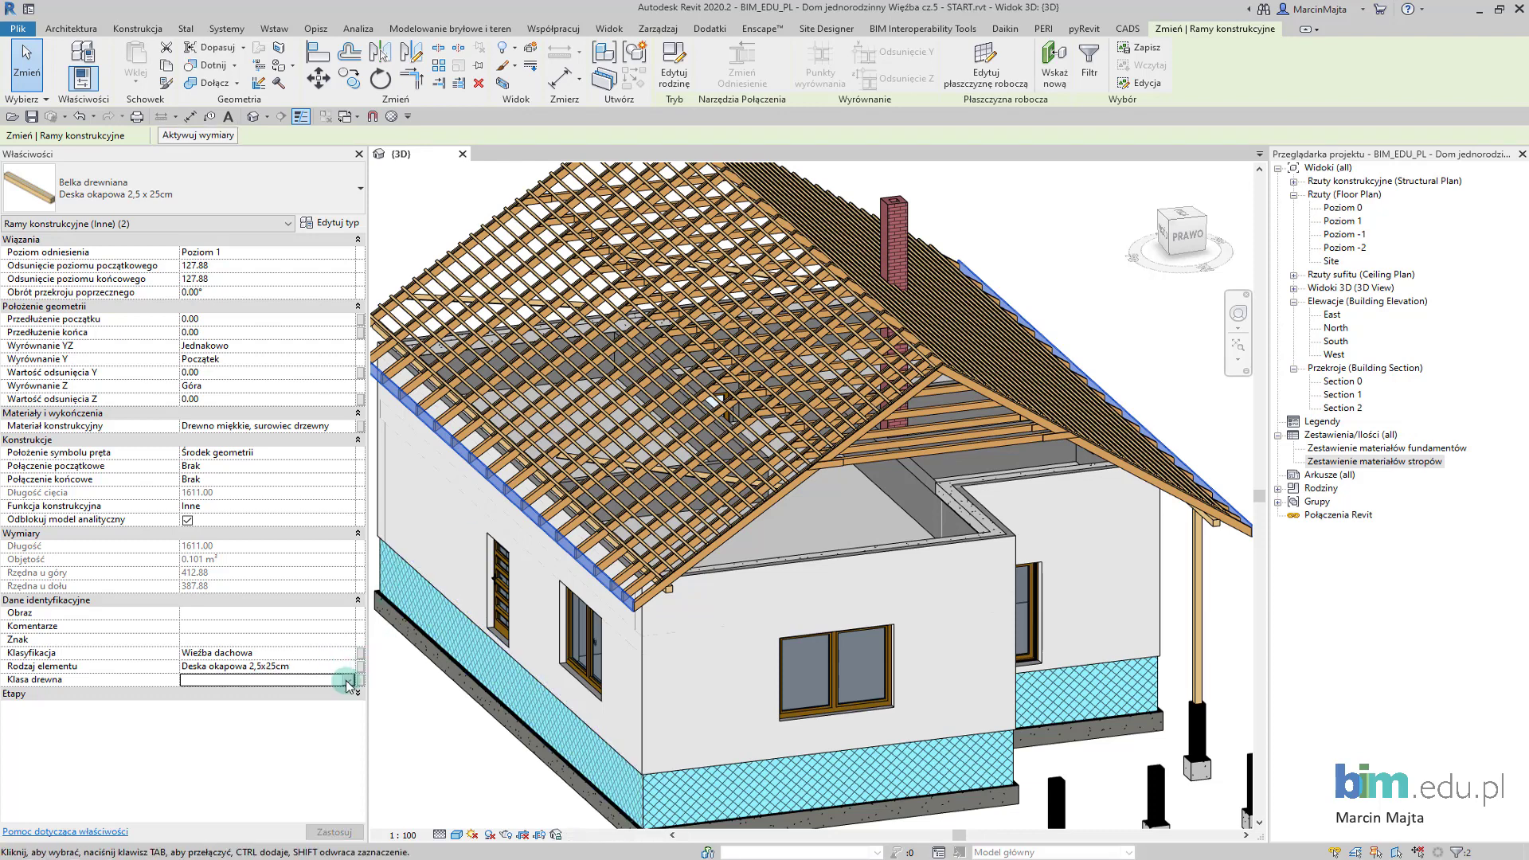
{"action": "left_click", "coordinate": [278, 693]}
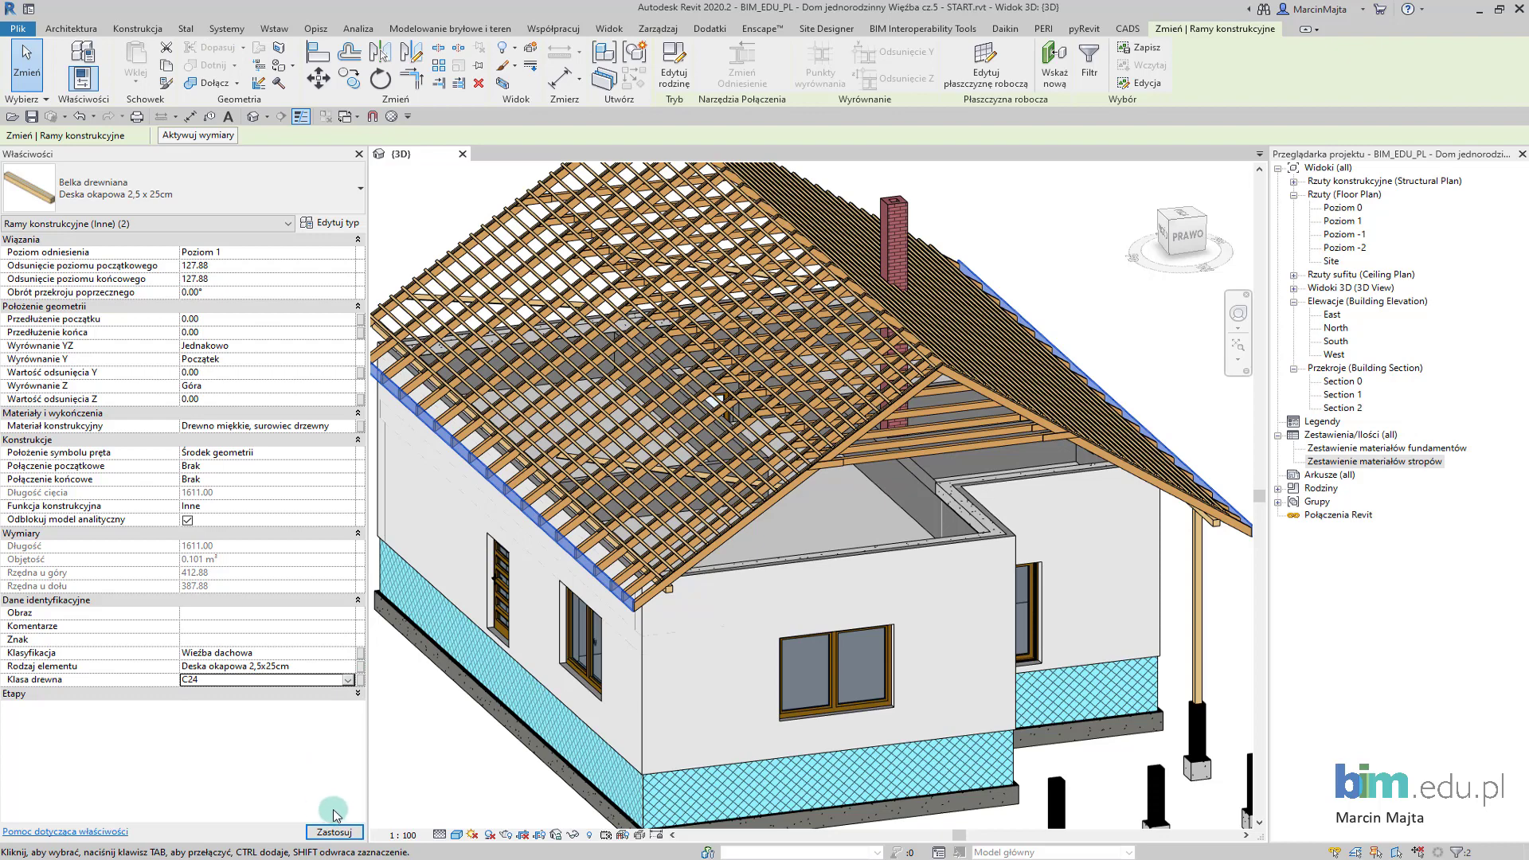
{"action": "left_click", "coordinate": [449, 783]}
{"action": "scroll", "coordinate": [557, 701], "scroll_direction": "down", "scroll_amount": 2}
{"action": "mouse_move", "coordinate": [574, 685]}
{"action": "middle_mouse_down", "text": "shift"}
{"action": "mouse_move", "coordinate": [638, 657]}
{"action": "mouse_move", "coordinate": [651, 629]}
{"action": "middle_mouse_up", "text": "shift"}
- Orbit and zoom in on the batten that runs into the chimney
{"action": "mouse_move", "coordinate": [707, 572]}
{"action": "middle_mouse_down", "text": "shift"}
{"action": "mouse_move", "coordinate": [507, 666]}
{"action": "mouse_move", "coordinate": [737, 698]}
{"action": "mouse_move", "coordinate": [532, 692]}
{"action": "mouse_move", "coordinate": [725, 811]}
{"action": "middle_mouse_up", "text": "shift"}
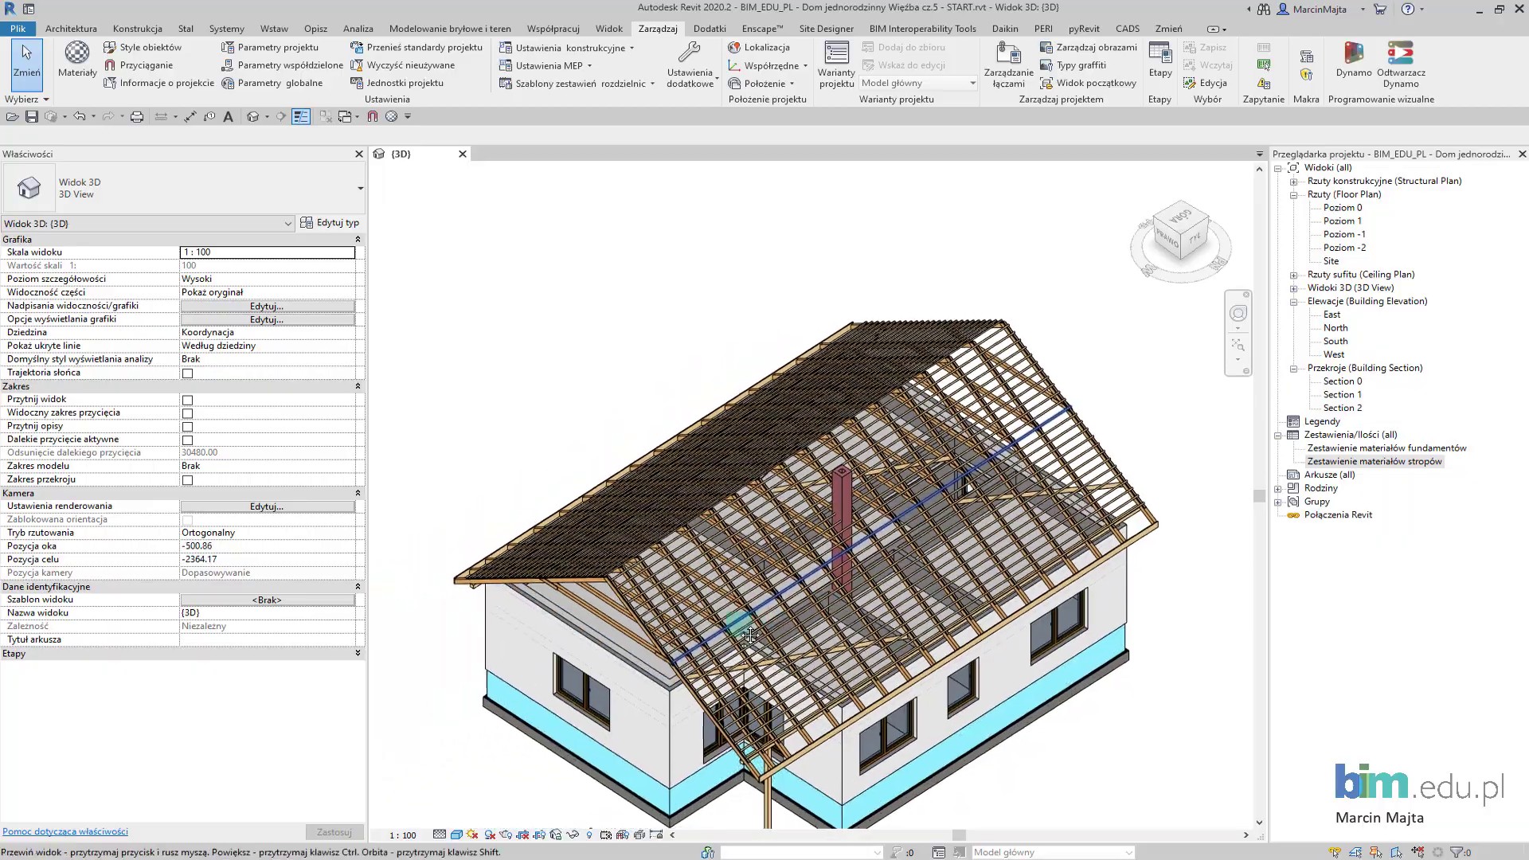
{"action": "scroll", "coordinate": [894, 517], "scroll_direction": "up", "scroll_amount": 2}
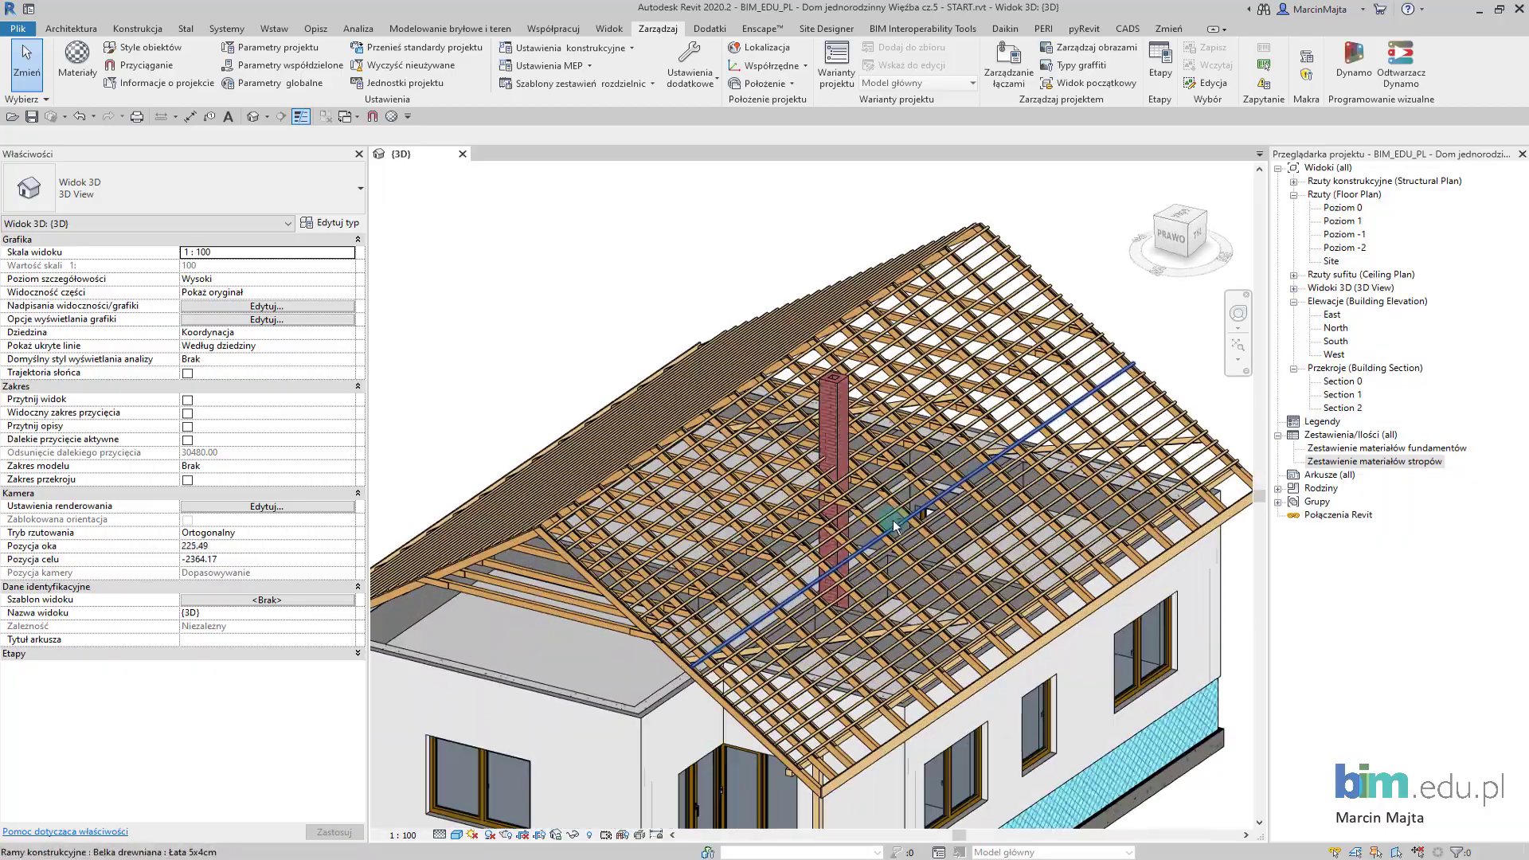
{"action": "mouse_move", "coordinate": [892, 519]}
{"action": "middle_mouse_down", "text": "shift"}
{"action": "mouse_move", "coordinate": [774, 578]}
{"action": "mouse_move", "coordinate": [867, 500]}
{"action": "mouse_move", "coordinate": [776, 499]}
{"action": "middle_mouse_up", "text": "shift"}
{"action": "scroll", "coordinate": [867, 500], "scroll_direction": "up", "scroll_amount": 2}
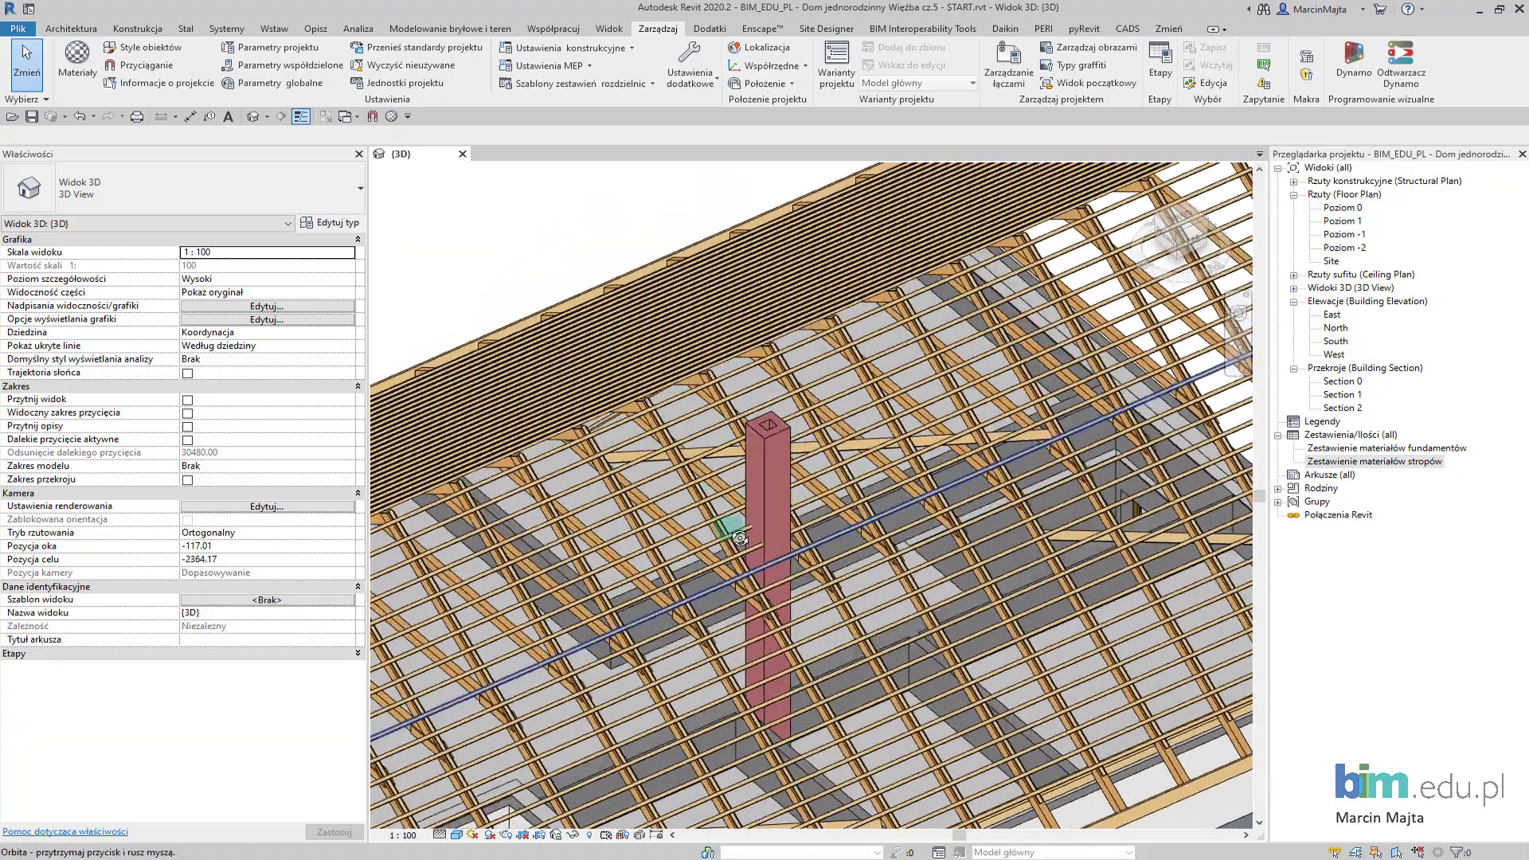
{"action": "scroll", "coordinate": [776, 499], "scroll_direction": "up", "scroll_amount": 2}
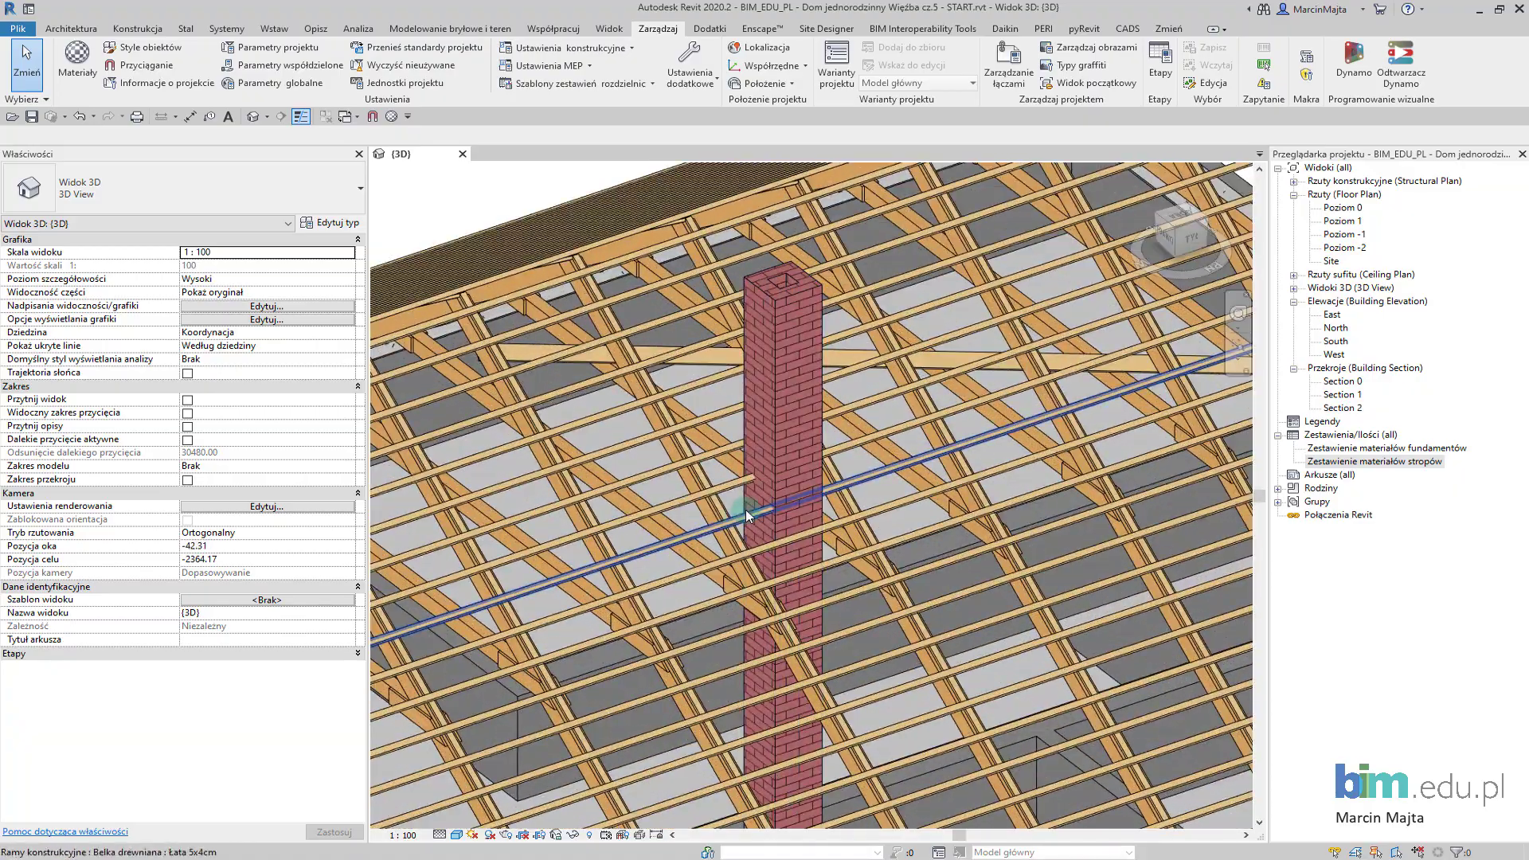
{"action": "scroll", "coordinate": [754, 502], "scroll_direction": "down", "scroll_amount": 3}
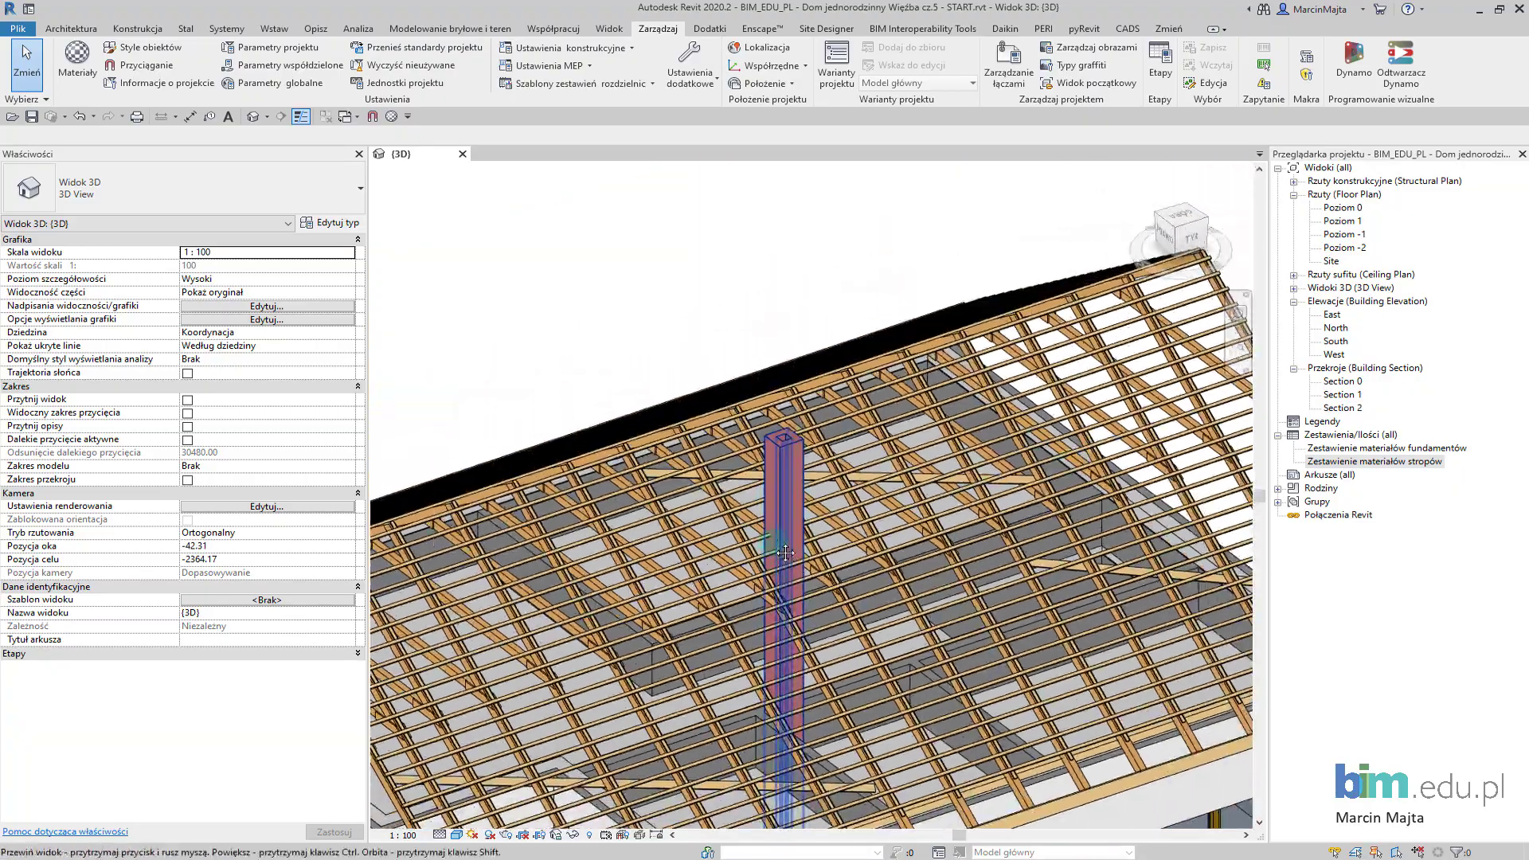
{"action": "scroll", "coordinate": [772, 555], "scroll_direction": "up", "scroll_amount": 2}
{"action": "scroll", "coordinate": [772, 556], "scroll_direction": "up", "scroll_amount": 2}
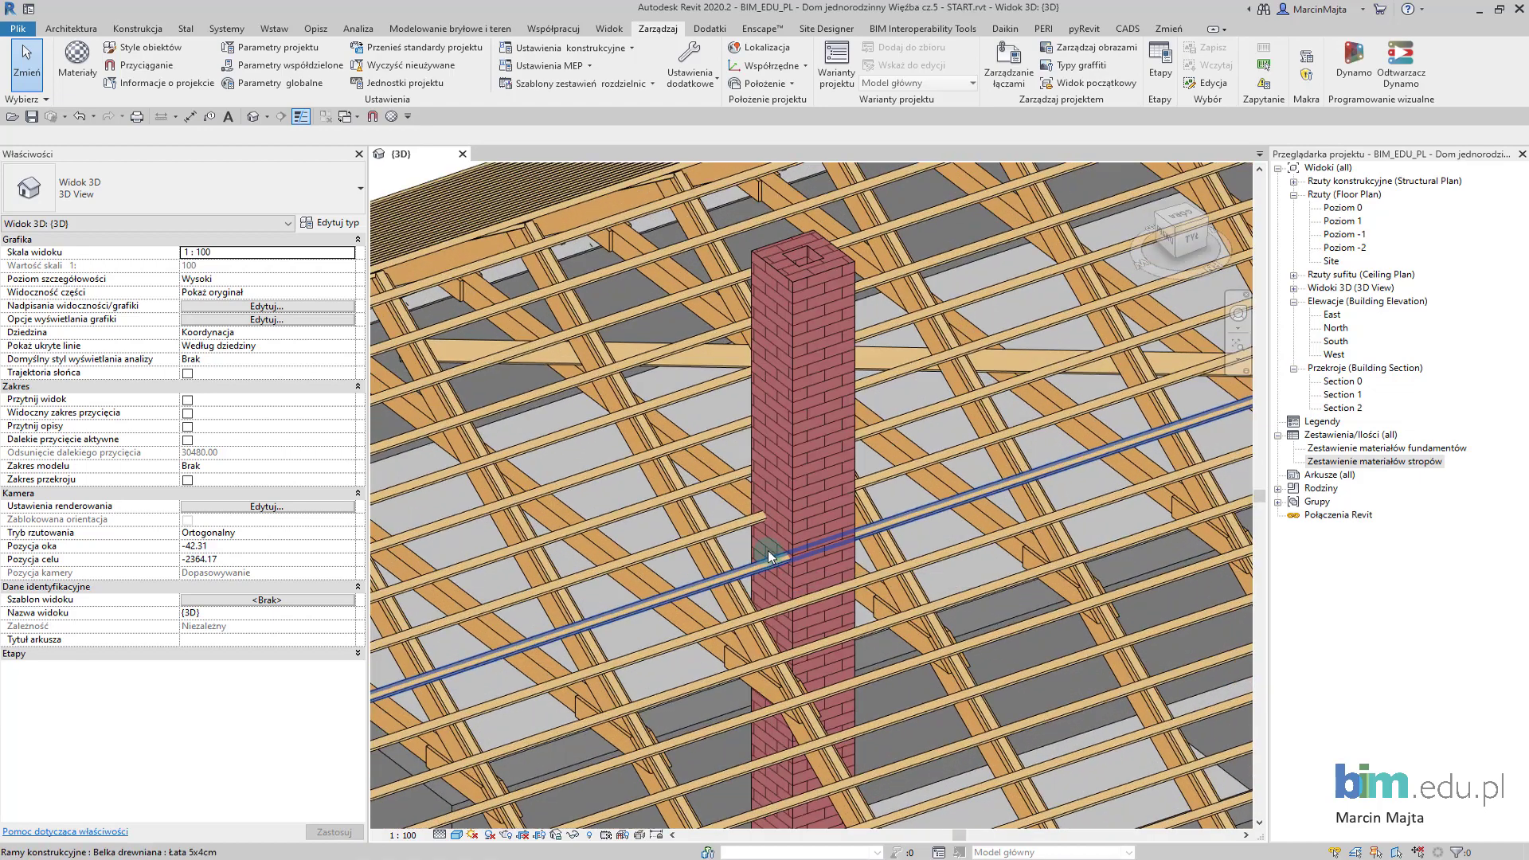
- Try Split Element (SL) on the batten, then cancel it
{"action": "key", "text": "s"}
{"action": "key", "text": "l"}
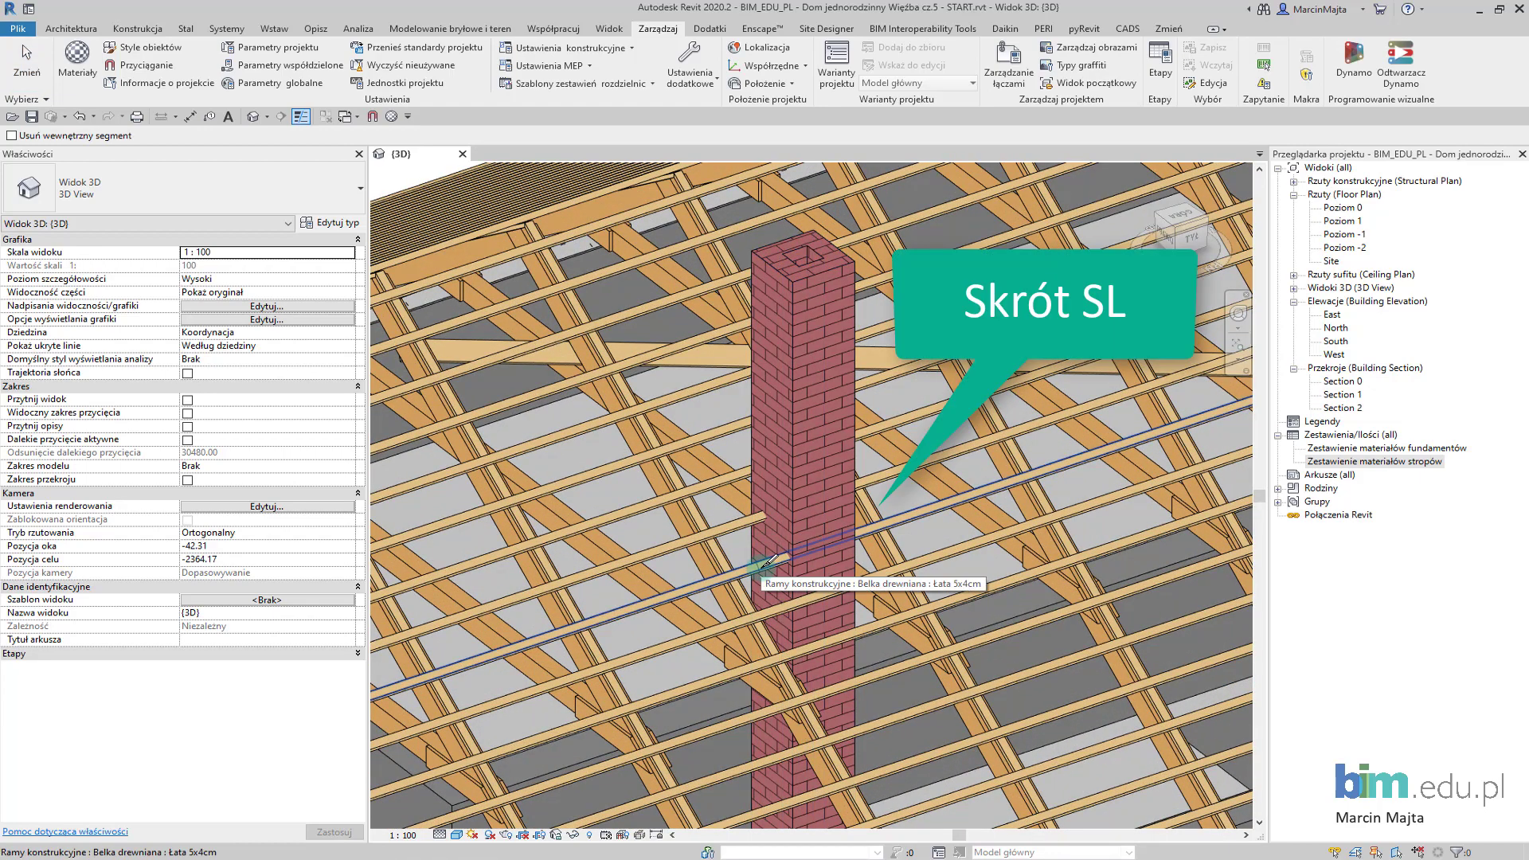
{"action": "left_click", "coordinate": [746, 522]}
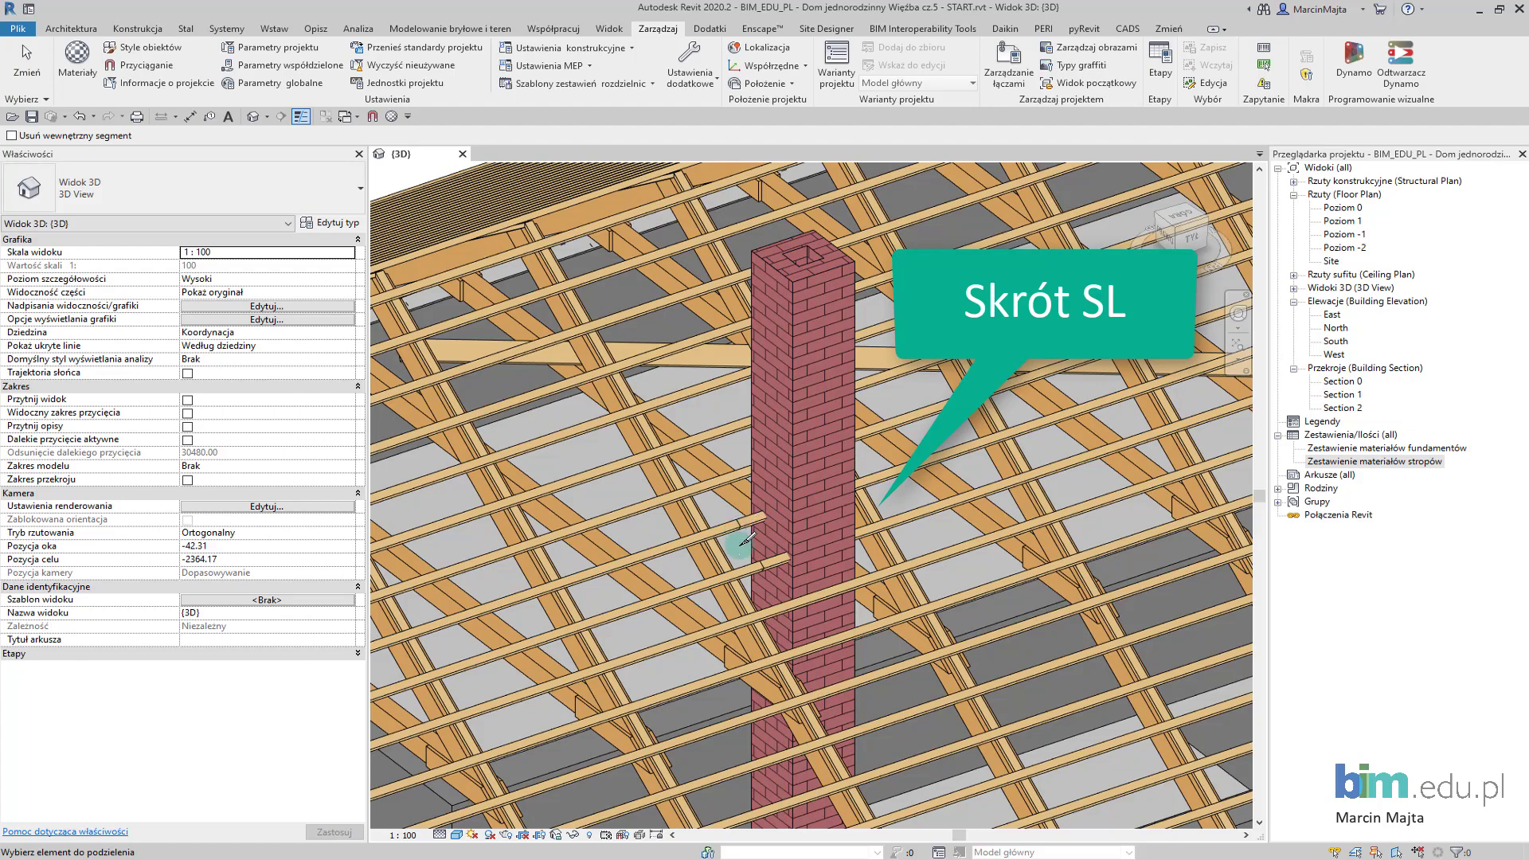
{"action": "key", "text": "Escape"}
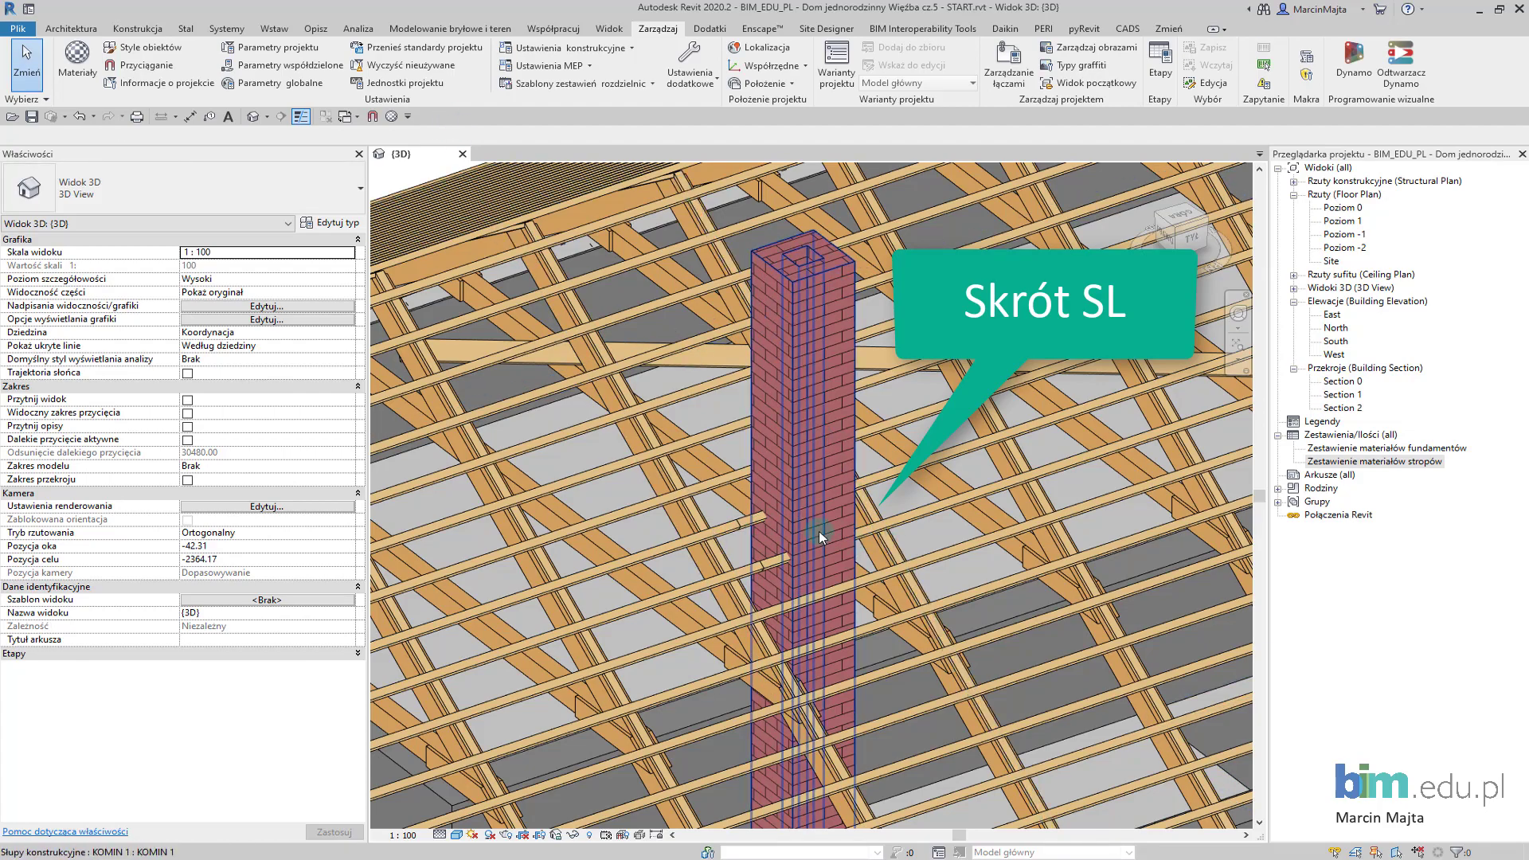
- Trim the batten back to the neighbouring rafter with Trim/Extend Single Element
{"action": "scroll", "coordinate": [727, 537], "scroll_direction": "down", "scroll_amount": 4}
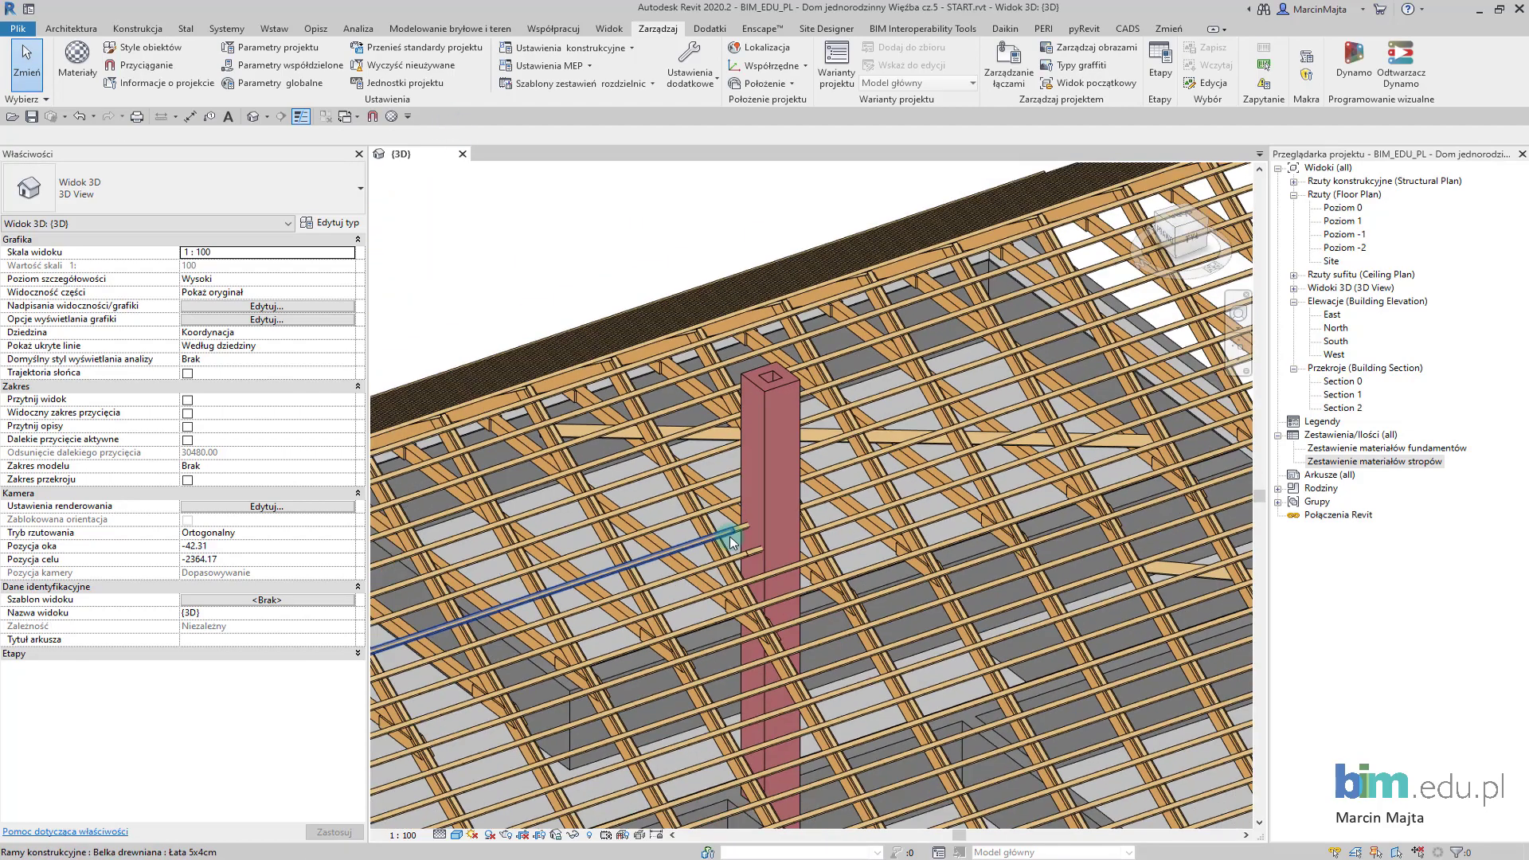
{"action": "scroll", "coordinate": [726, 537], "scroll_direction": "down", "scroll_amount": 1}
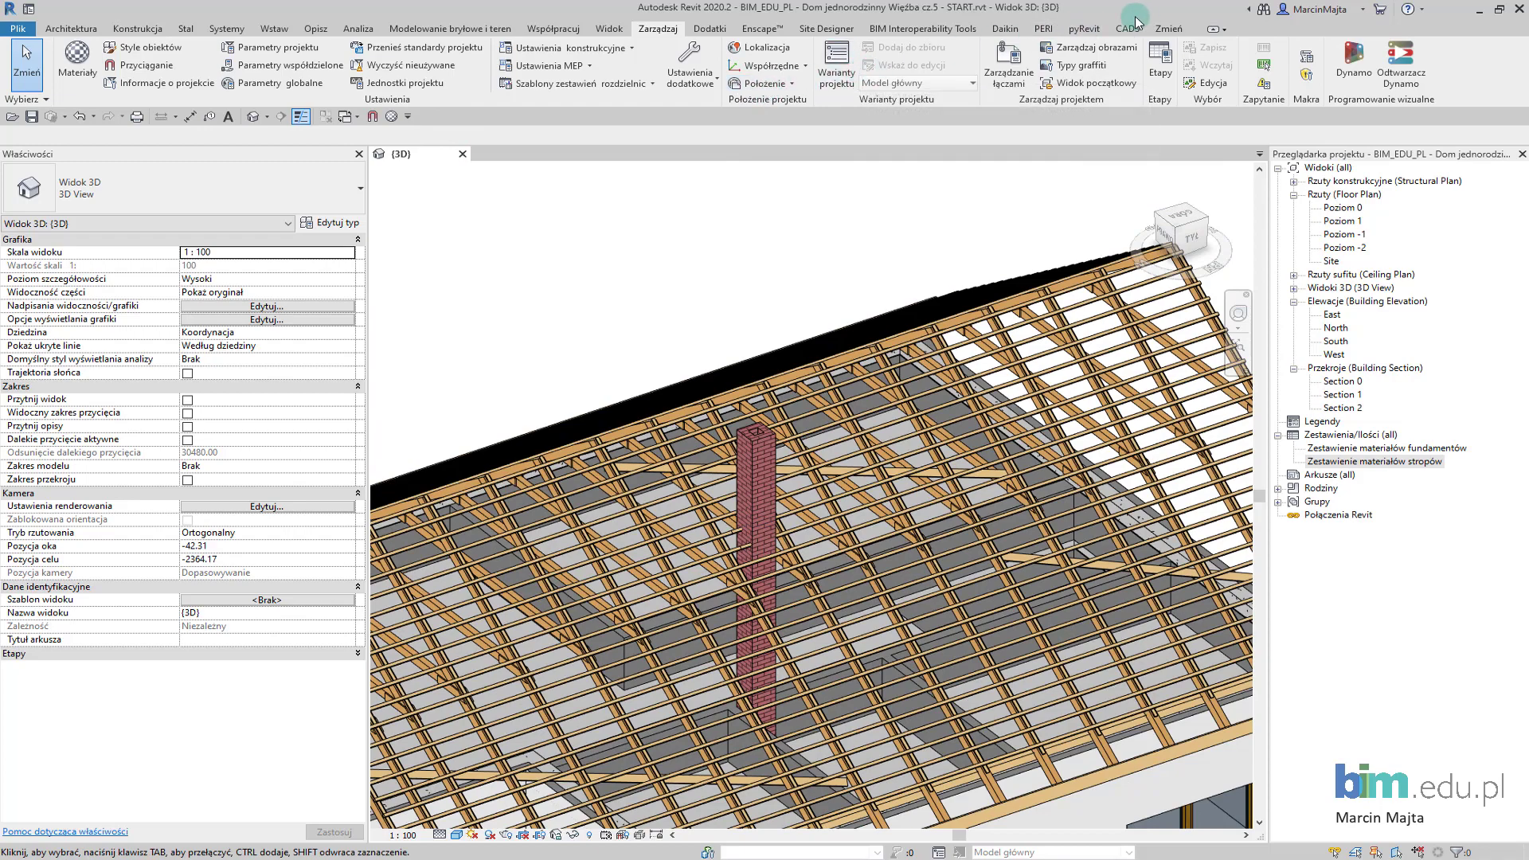
{"action": "left_click", "coordinate": [1169, 28]}
{"action": "left_click", "coordinate": [438, 82]}
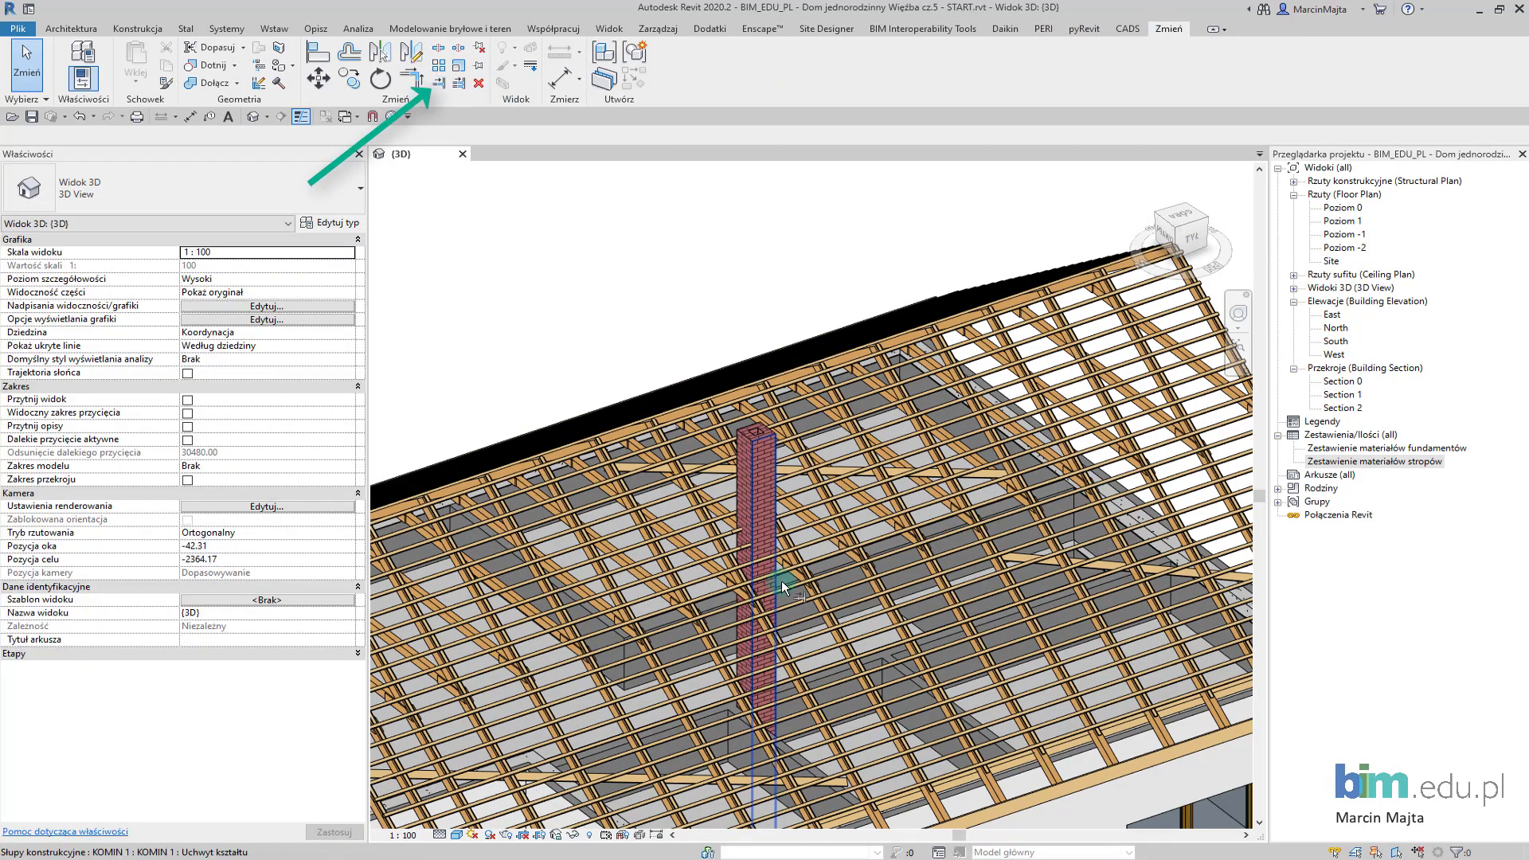
{"action": "scroll", "coordinate": [782, 580], "scroll_direction": "up", "scroll_amount": 4}
{"action": "scroll", "coordinate": [789, 509], "scroll_direction": "up", "scroll_amount": 2}
{"action": "left_click", "coordinate": [815, 413]}
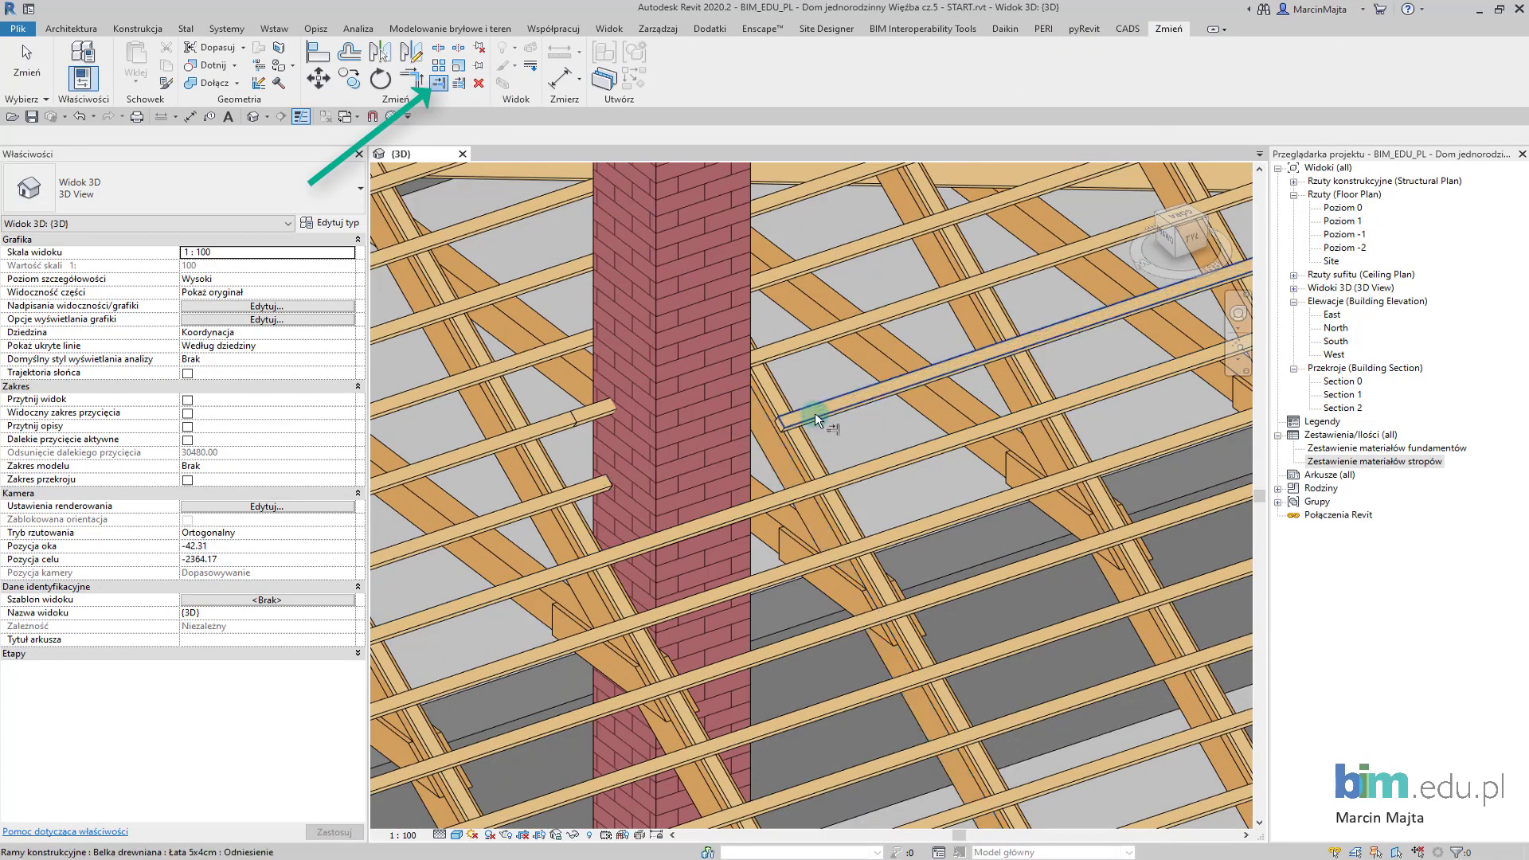
{"action": "scroll", "coordinate": [669, 537], "scroll_direction": "down", "scroll_amount": 3}
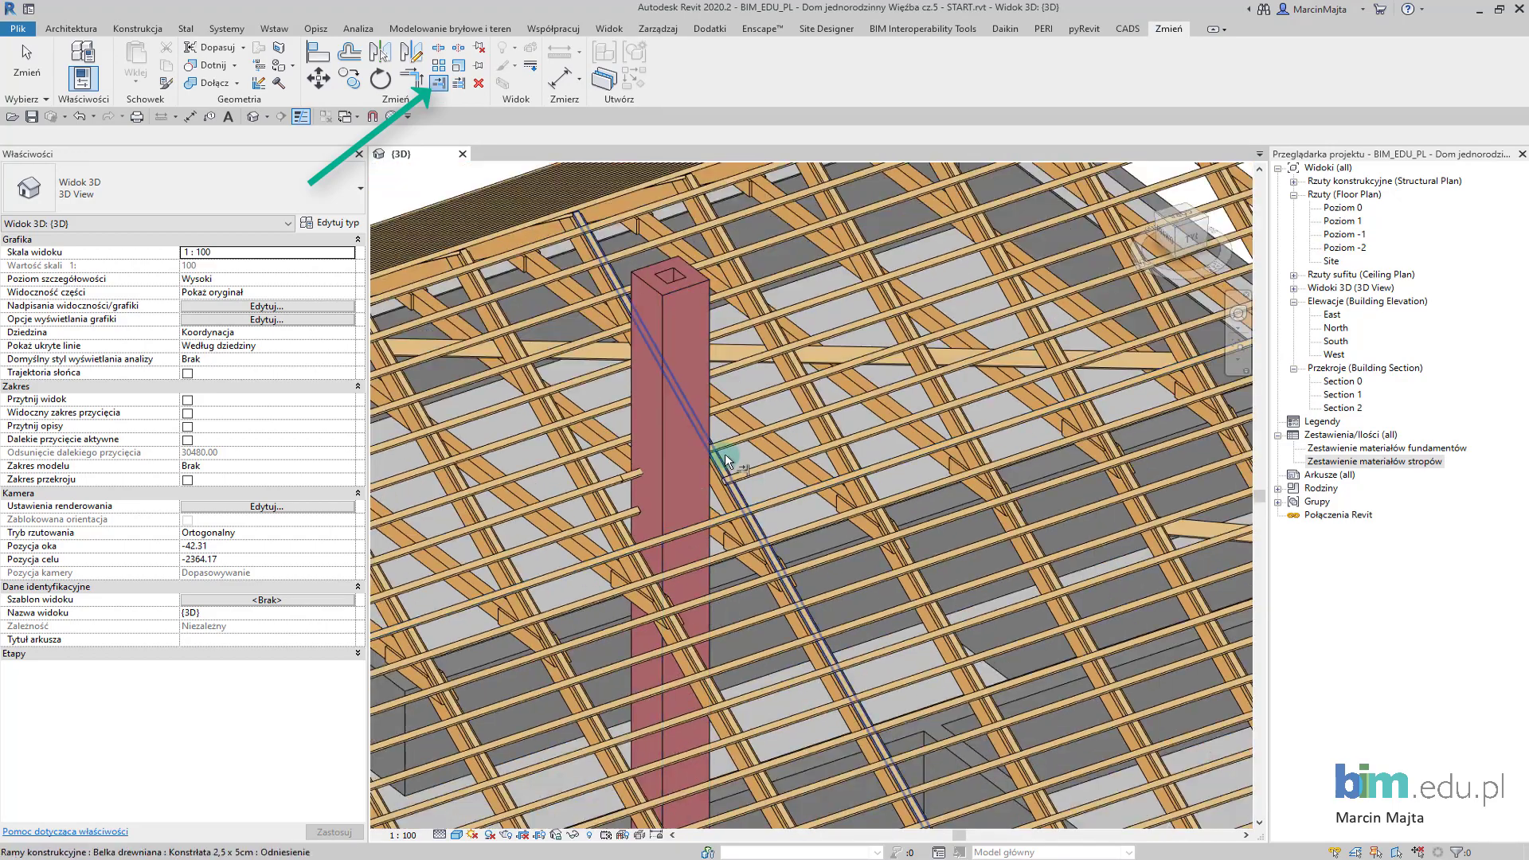
{"action": "scroll", "coordinate": [725, 452], "scroll_direction": "up", "scroll_amount": 3}
{"action": "left_click", "coordinate": [724, 462]}
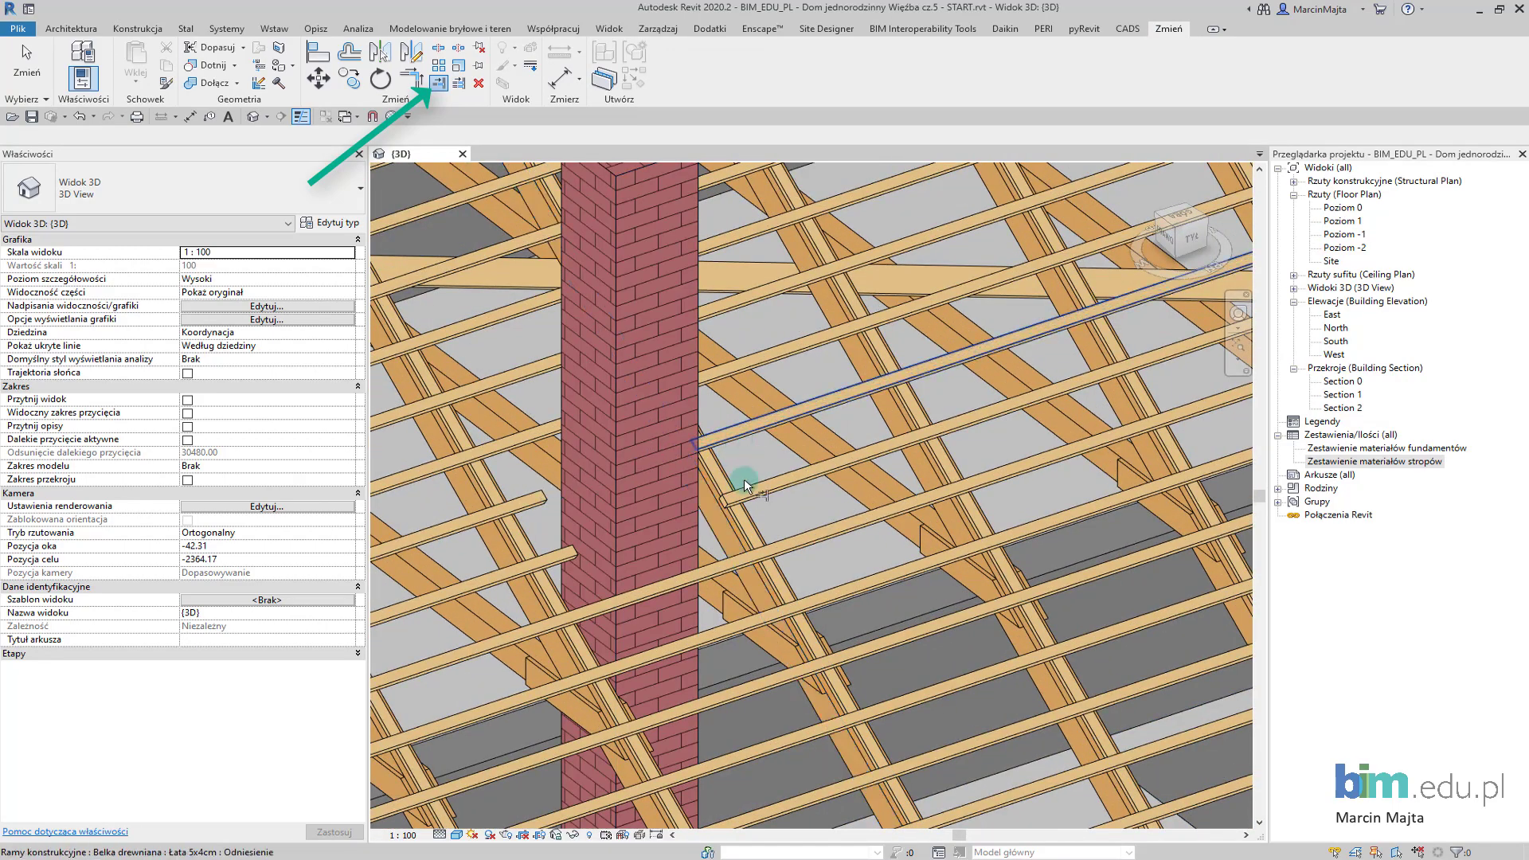
{"action": "scroll", "coordinate": [741, 478], "scroll_direction": "down", "scroll_amount": 4}
- Orbit around the chimney and back to an overall view to check the trimmed batten
{"action": "mouse_move", "coordinate": [741, 478]}
{"action": "middle_mouse_down", "text": "shift"}
{"action": "mouse_move", "coordinate": [637, 586]}
{"action": "mouse_move", "coordinate": [711, 560]}
{"action": "middle_mouse_up", "text": "shift"}
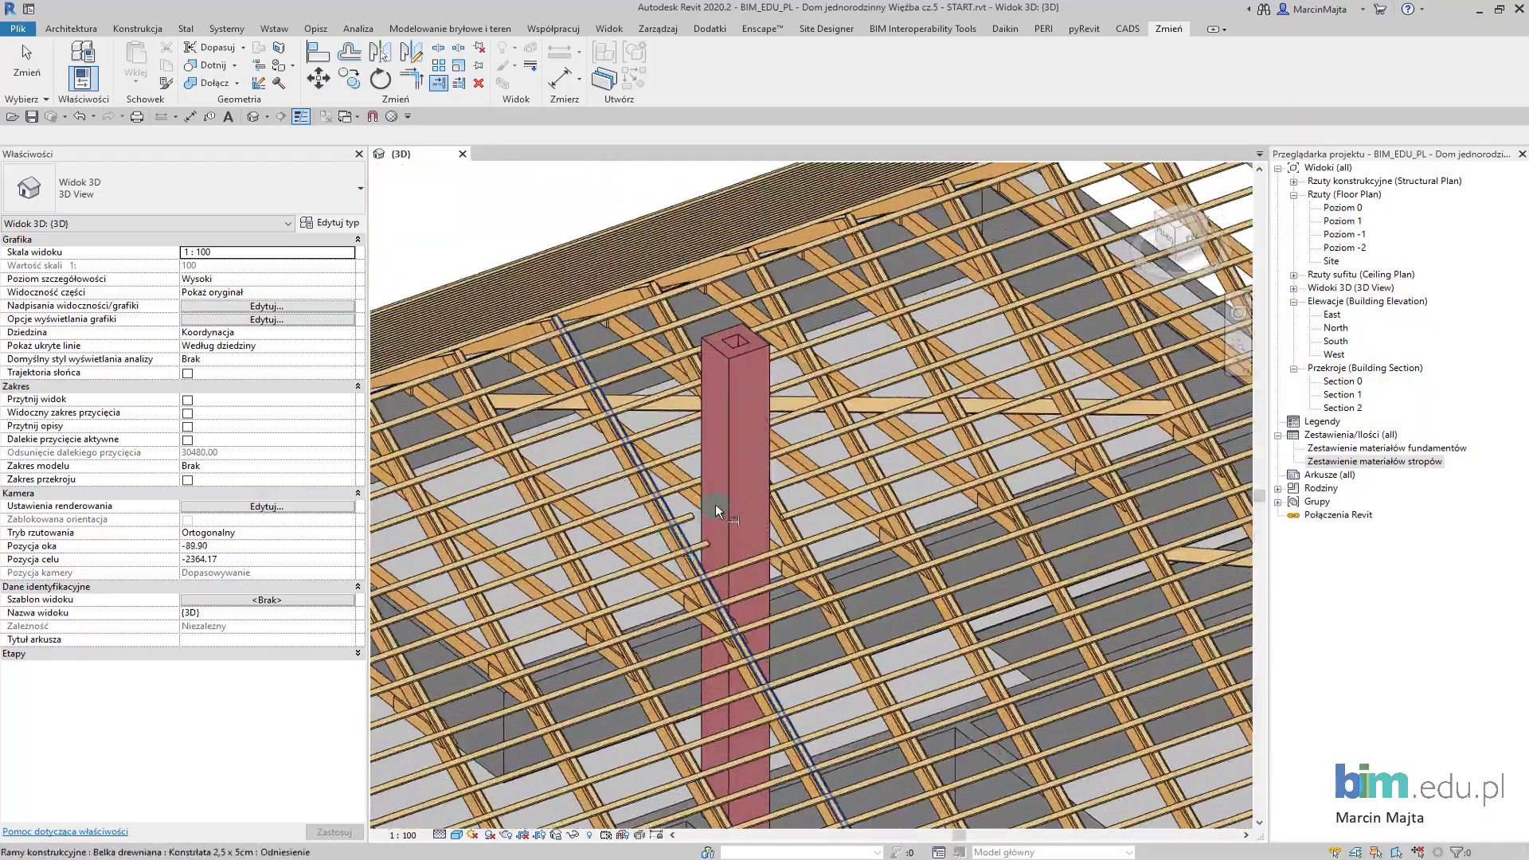
{"action": "middle_click_drag", "start_coordinate": [776, 449], "coordinate": [742, 542], "text": "shift"}
{"action": "scroll", "coordinate": [742, 542], "scroll_direction": "down", "scroll_amount": 1}
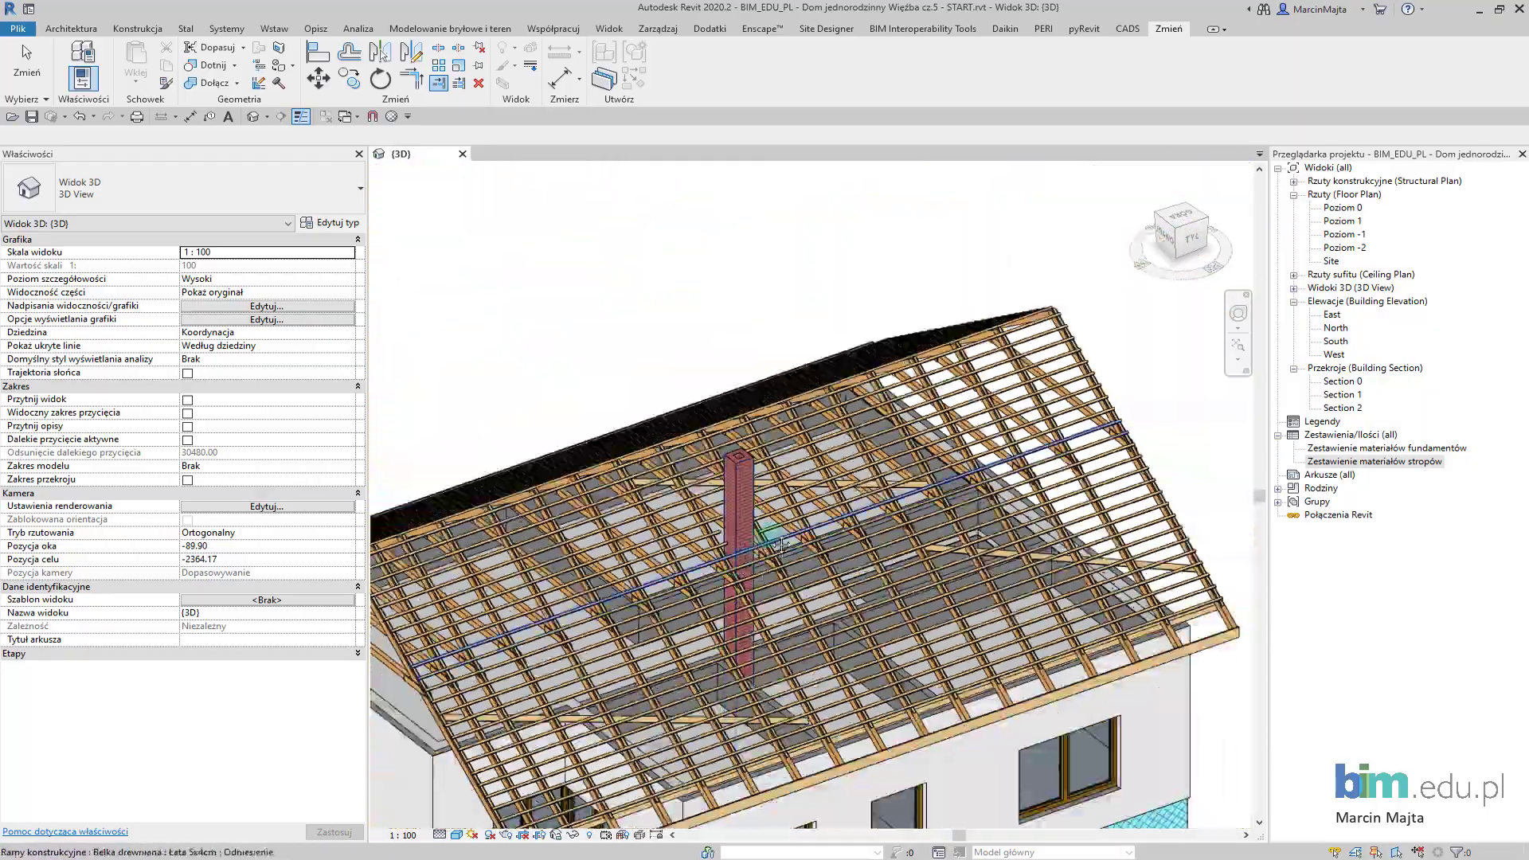
{"action": "scroll", "coordinate": [753, 544], "scroll_direction": "down", "scroll_amount": 1}
{"action": "scroll", "coordinate": [765, 548], "scroll_direction": "down", "scroll_amount": 1}
{"action": "scroll", "coordinate": [780, 552], "scroll_direction": "down", "scroll_amount": 1}
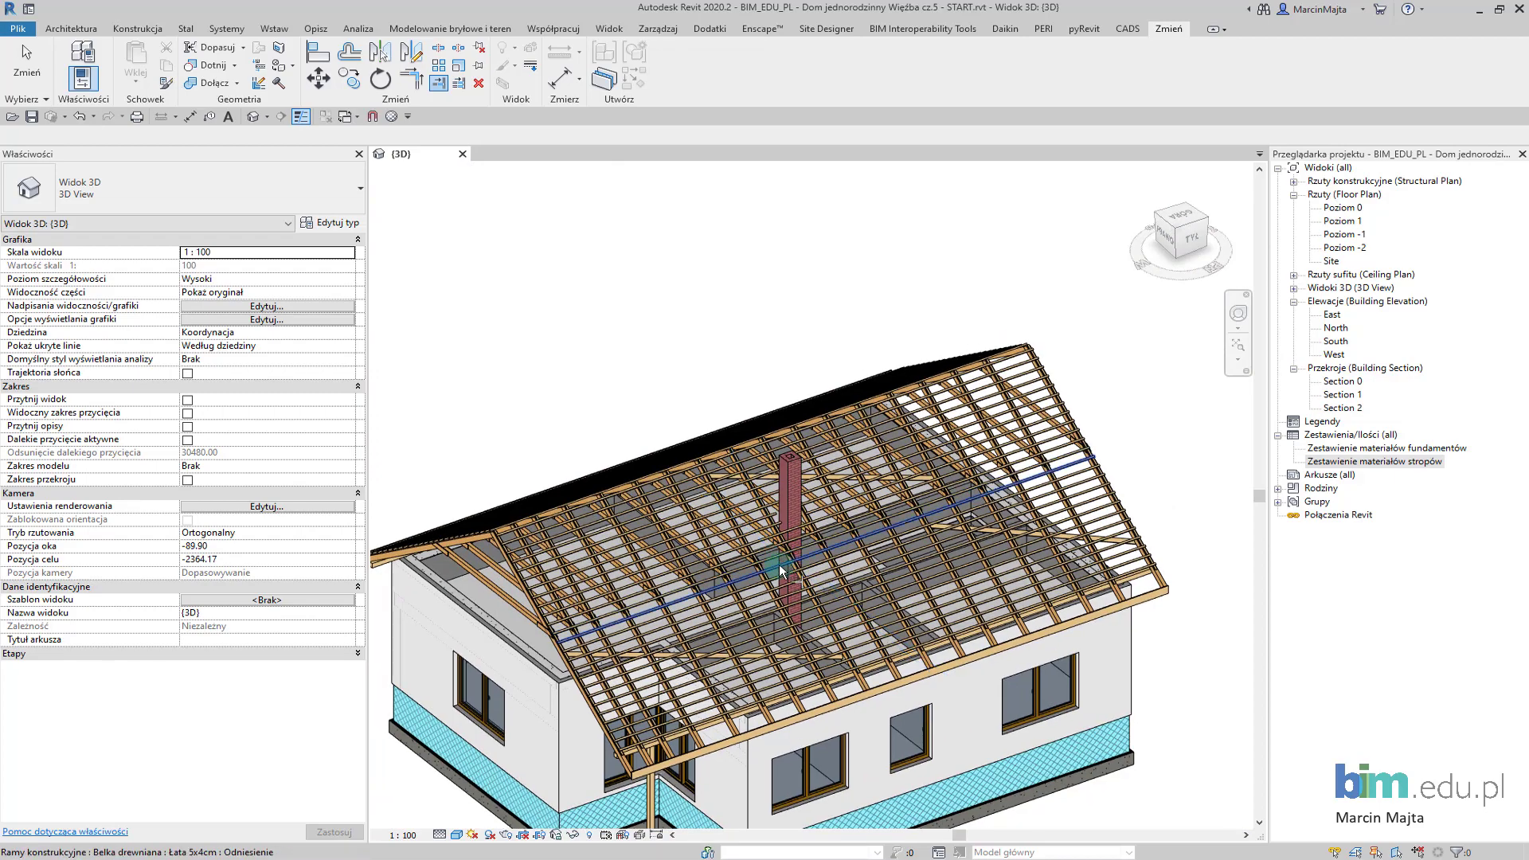
{"action": "mouse_move", "coordinate": [779, 567]}
{"action": "middle_mouse_down", "text": "shift"}
{"action": "mouse_move", "coordinate": [844, 562]}
{"action": "mouse_move", "coordinate": [788, 608]}
{"action": "mouse_move", "coordinate": [836, 717]}
{"action": "middle_mouse_up", "text": "shift"}
{"action": "scroll", "coordinate": [866, 533], "scroll_direction": "up", "scroll_amount": 5}
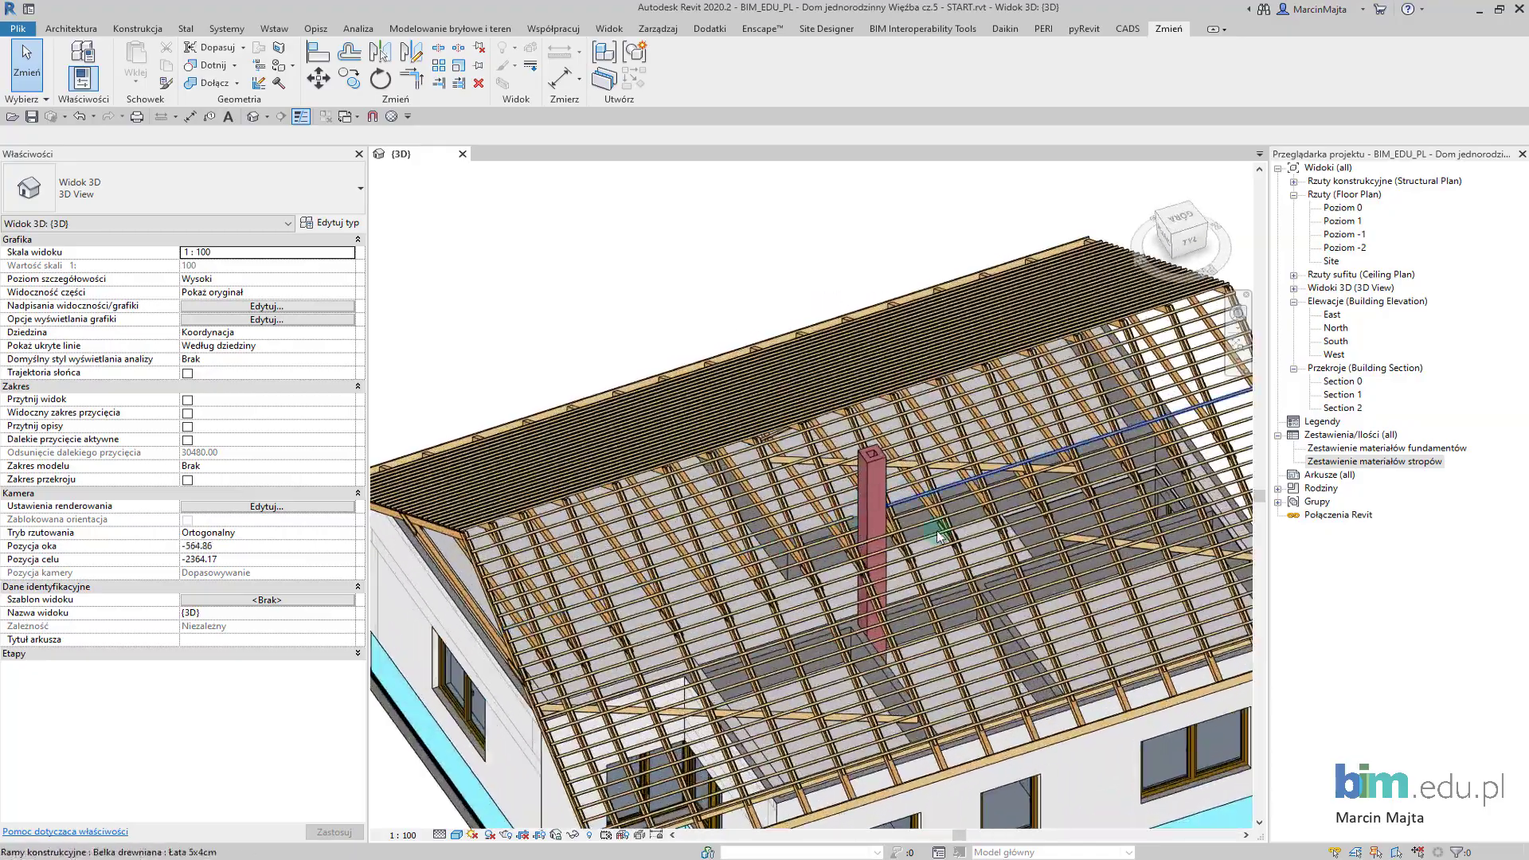
{"action": "scroll", "coordinate": [866, 532], "scroll_direction": "down", "scroll_amount": 5}
{"action": "mouse_move", "coordinate": [867, 533]}
{"action": "middle_mouse_down", "text": "shift"}
{"action": "mouse_move", "coordinate": [860, 661]}
{"action": "mouse_move", "coordinate": [905, 646]}
{"action": "middle_mouse_up", "text": "shift"}
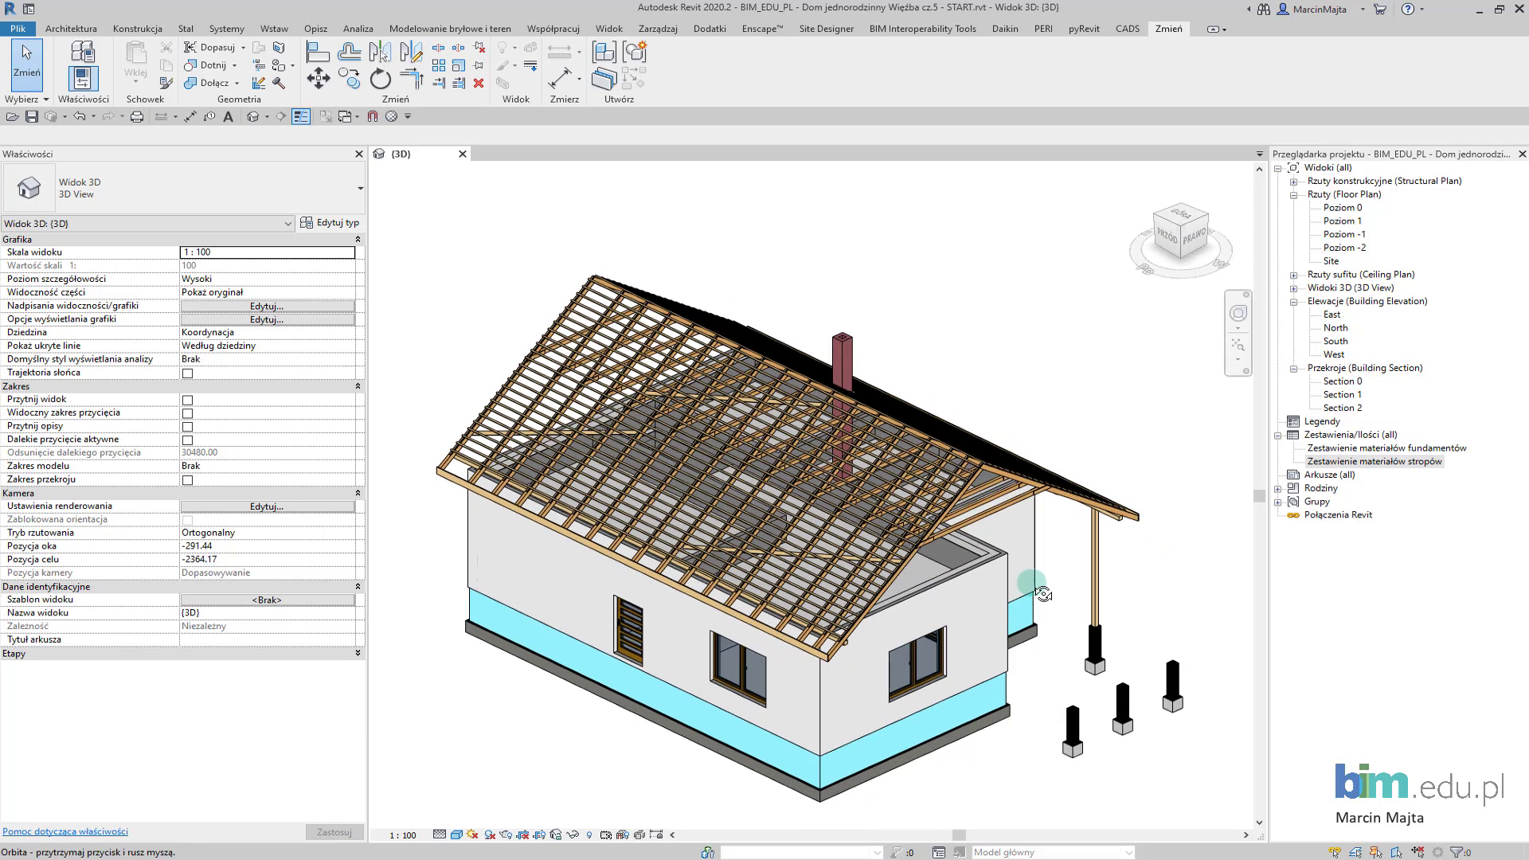
{"action": "scroll", "coordinate": [1091, 549], "scroll_direction": "up", "scroll_amount": 4}
- Give the timber post Klasyfikacja Więźba dachowa, element type Słup 14x14cm and timber class C24
{"action": "left_click", "coordinate": [1103, 549]}
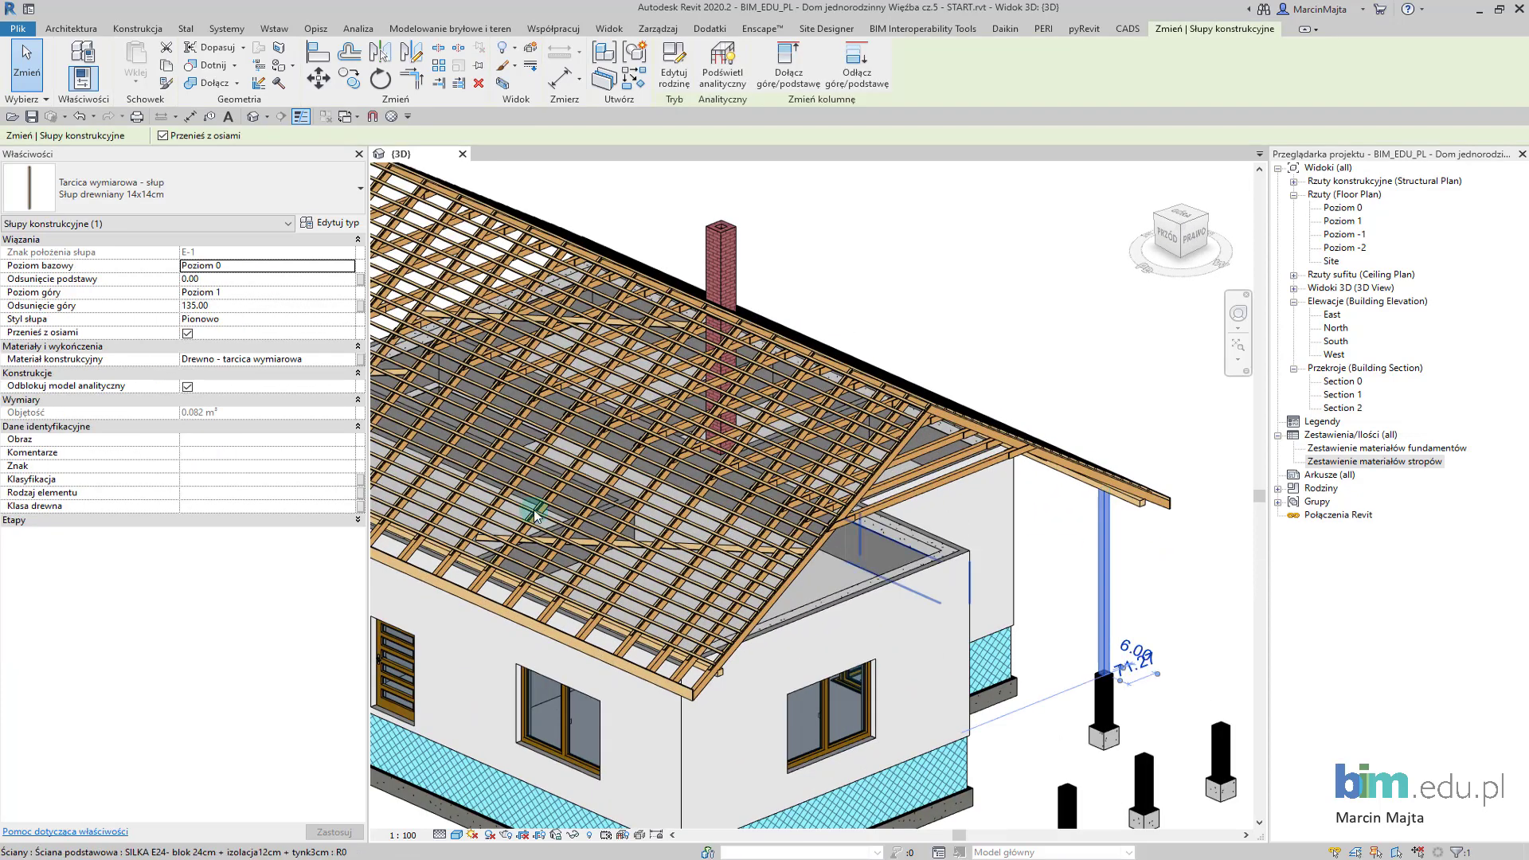
{"action": "left_click", "coordinate": [344, 481]}
{"action": "type", "text": "Więźba dachowa"}
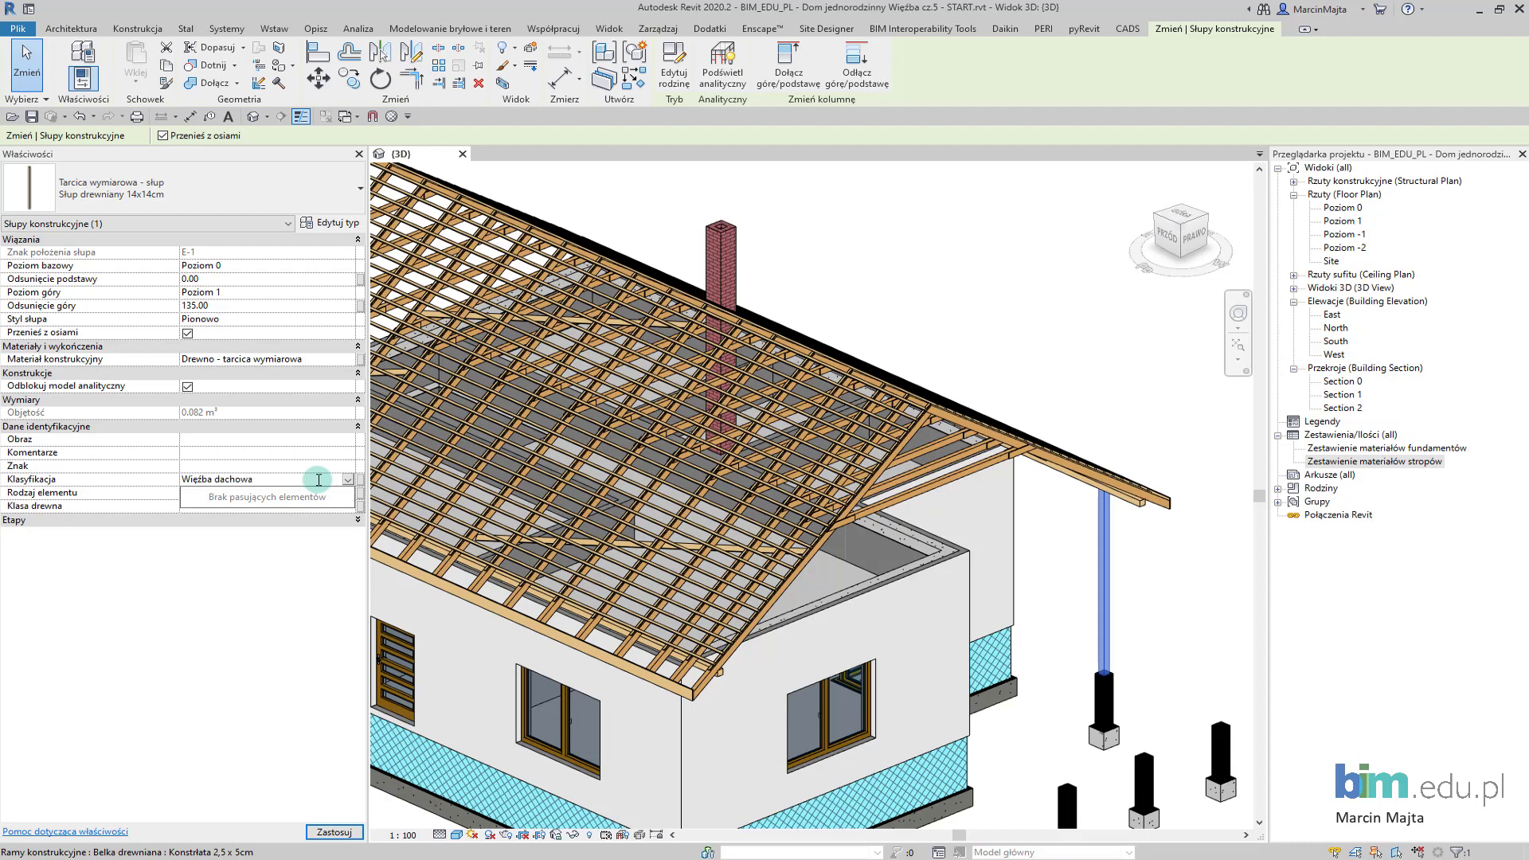
{"action": "left_click", "coordinate": [318, 479]}
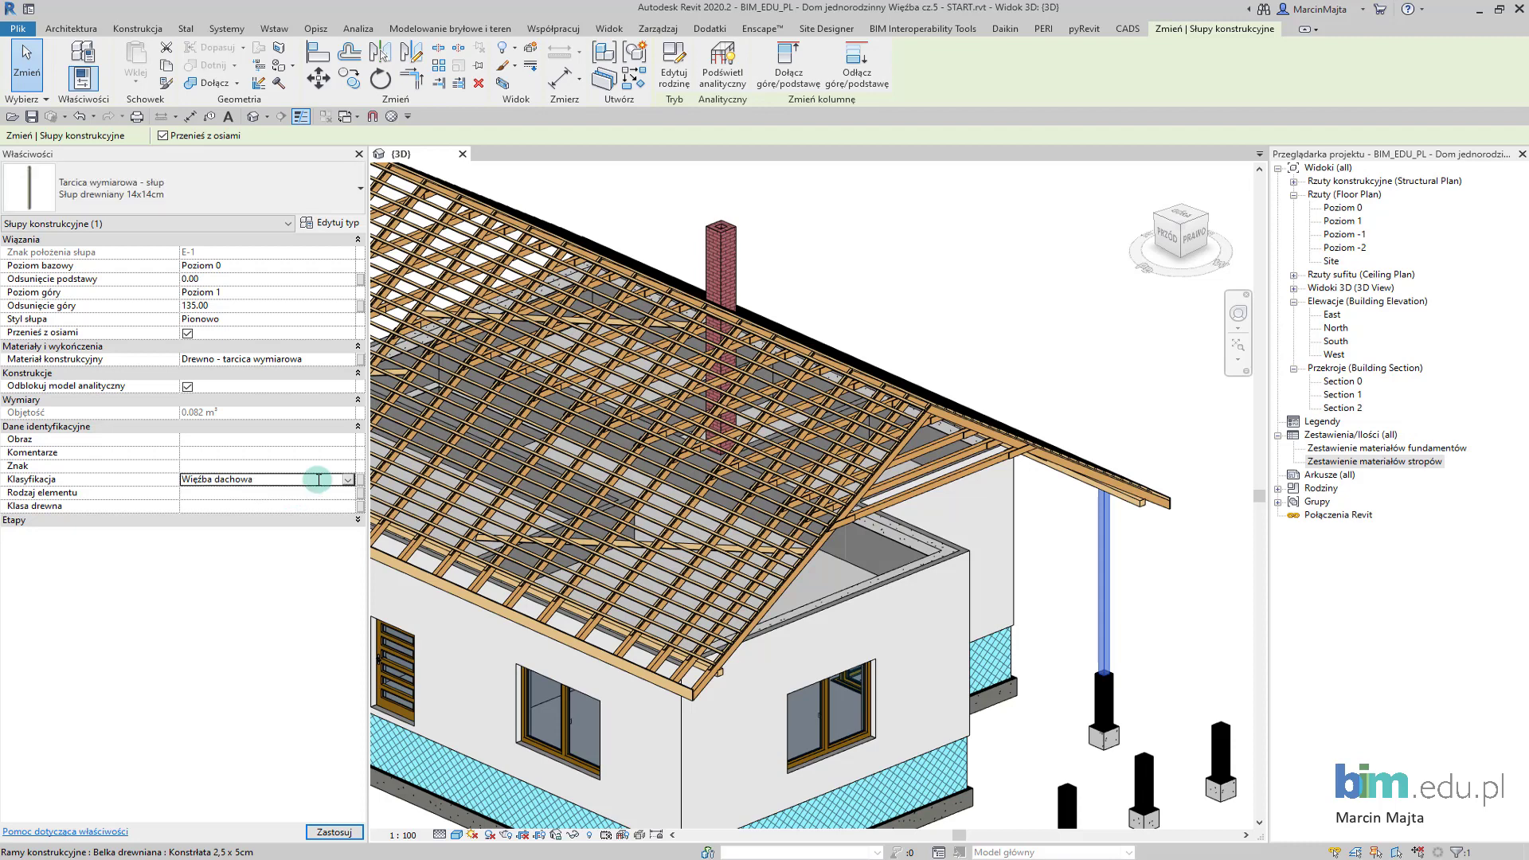
{"action": "left_click", "coordinate": [334, 492]}
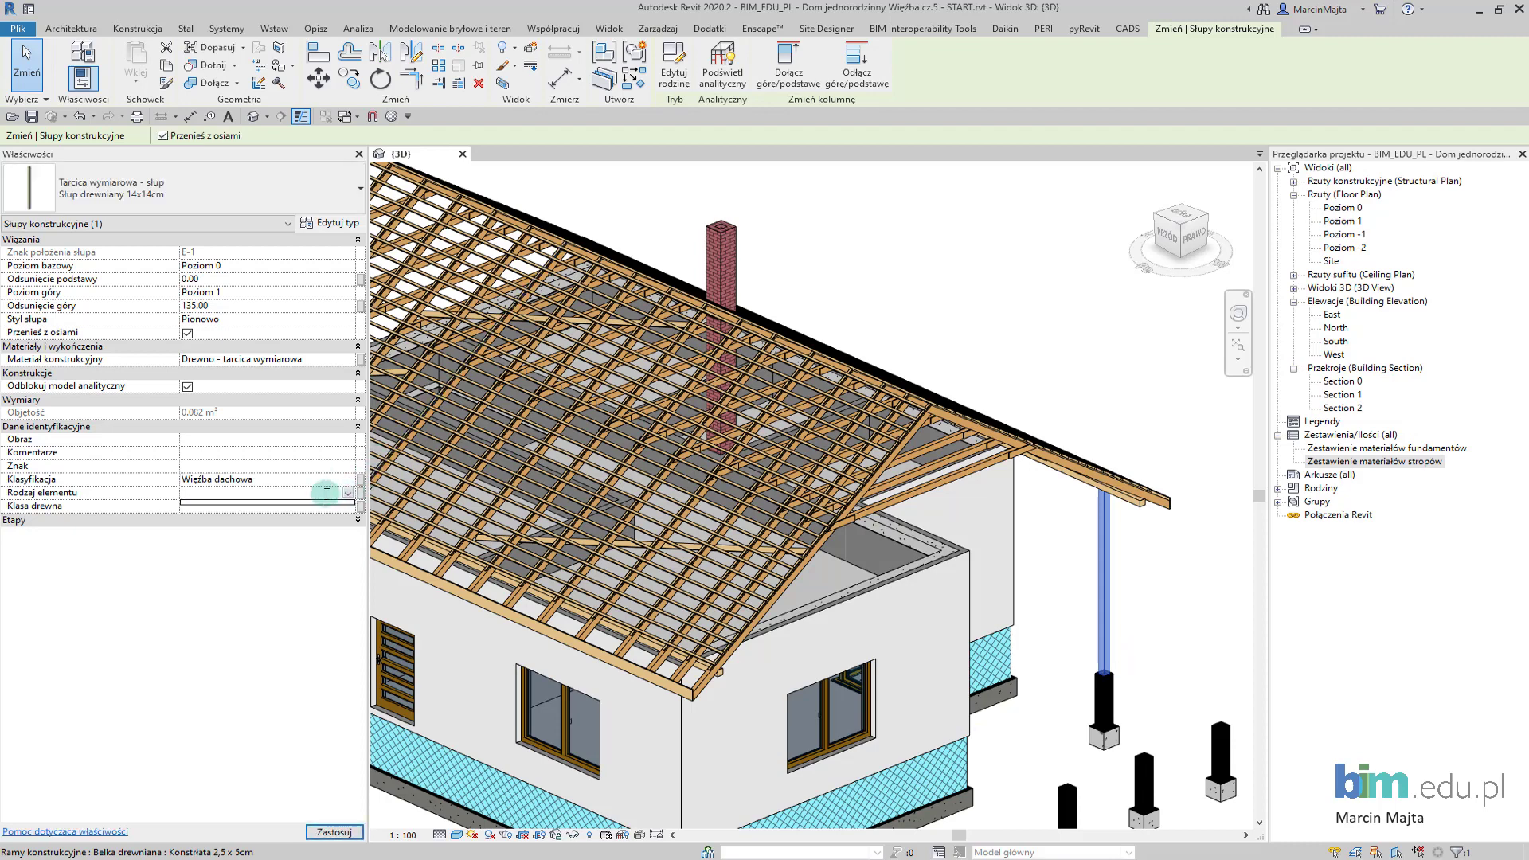
{"action": "type", "text": "W"}
{"action": "key", "text": "BackSpace"}
{"action": "type", "text": "Słup 14"}
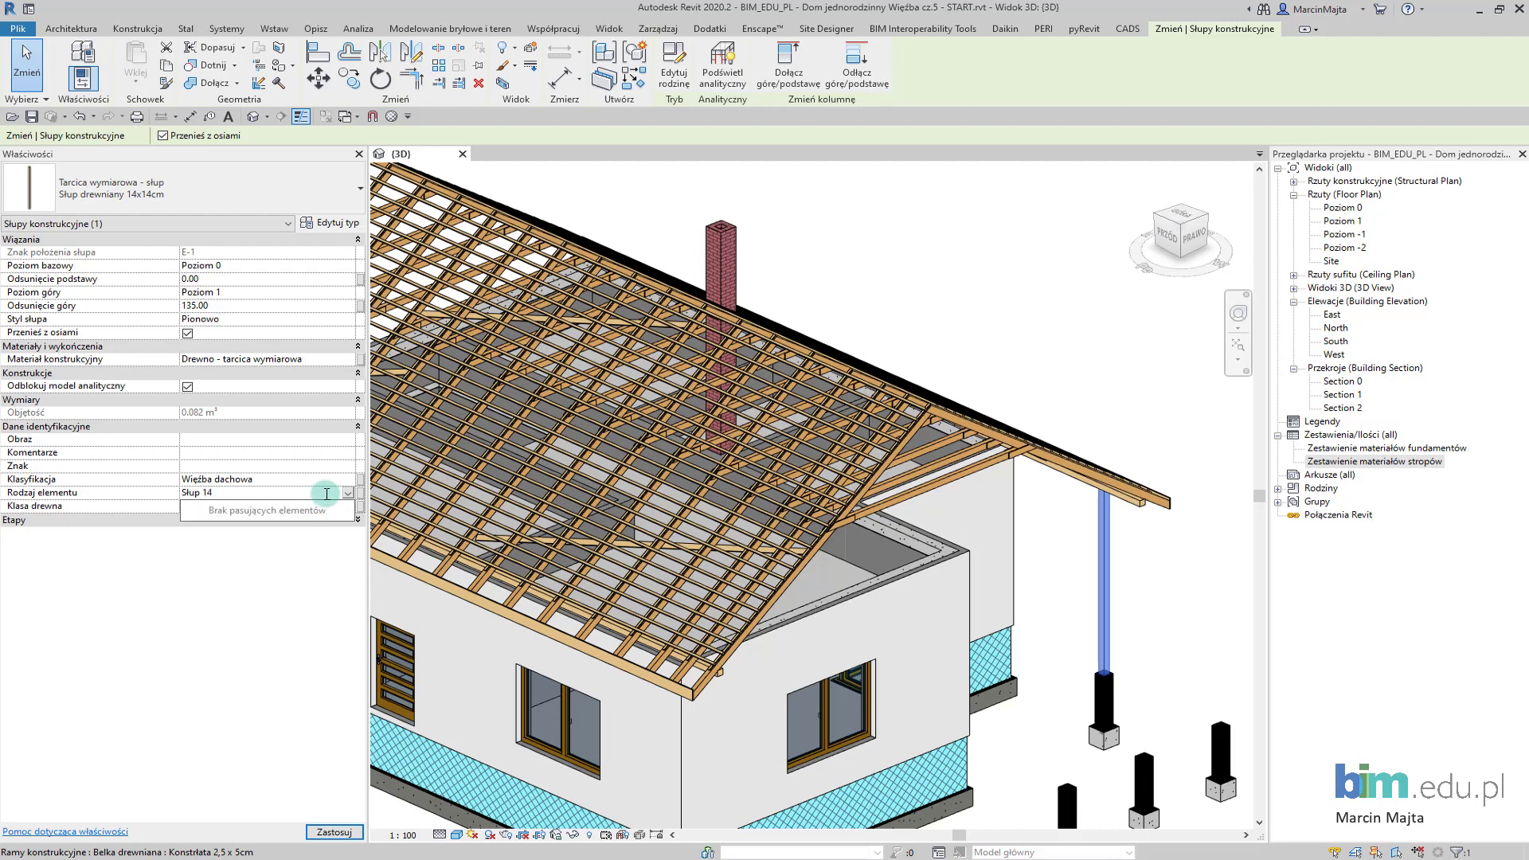
{"action": "type", "text": "x14cm"}
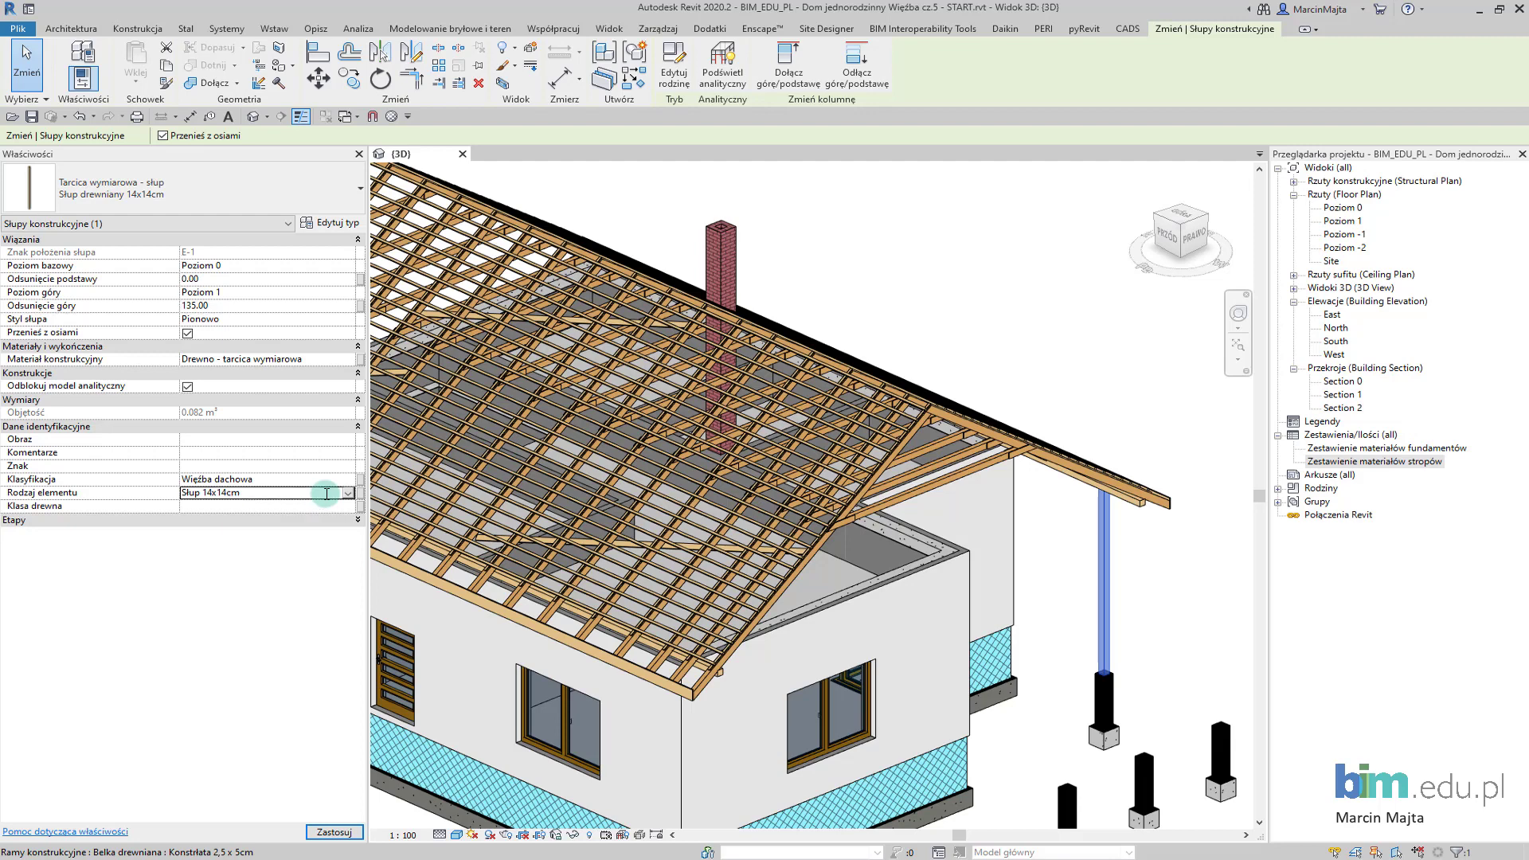
{"action": "type", "text": "C24"}
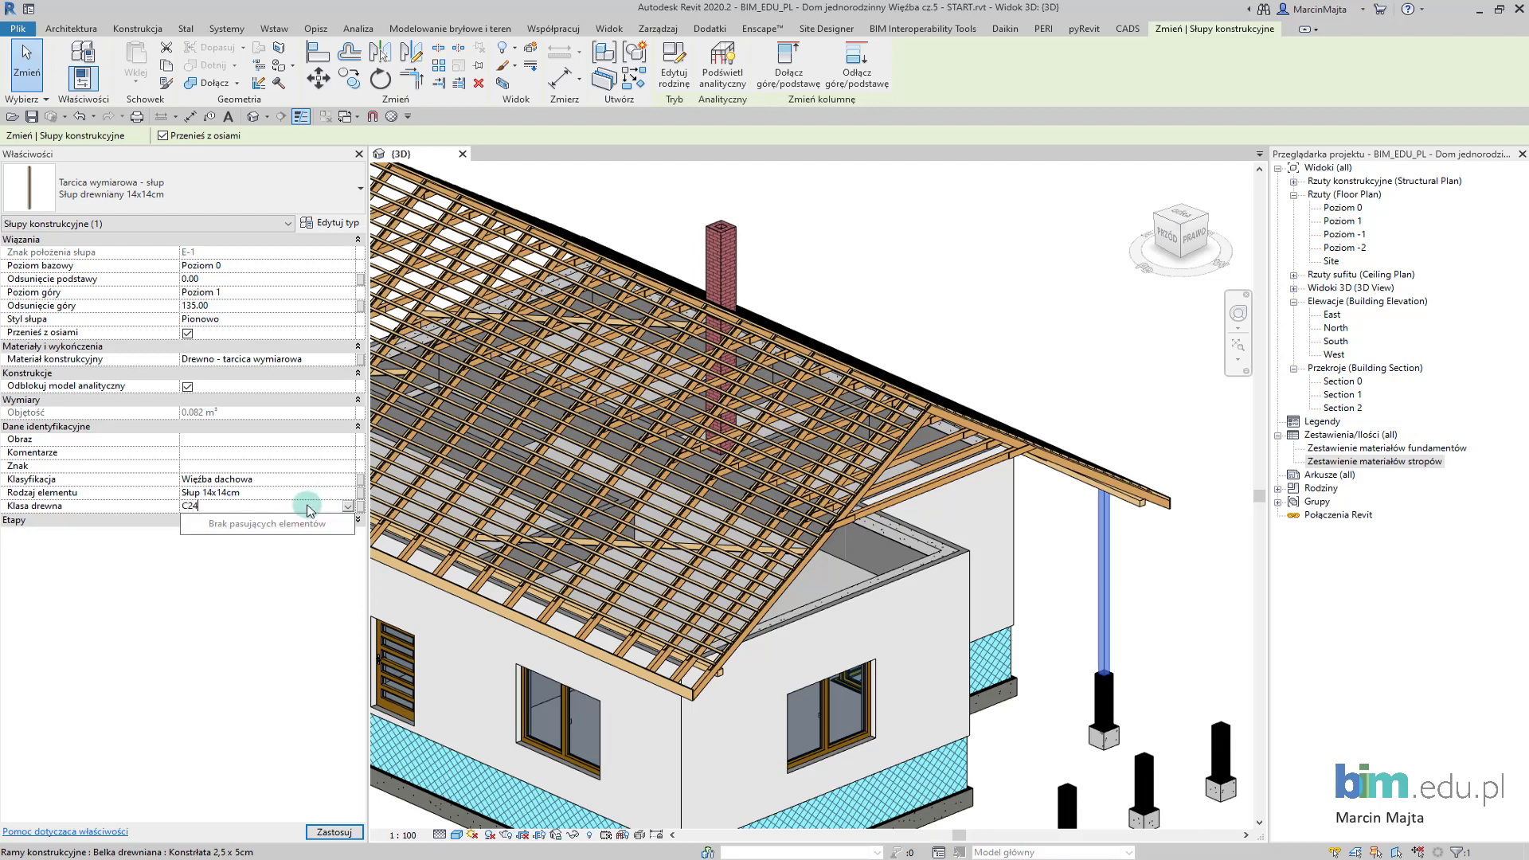
{"action": "key", "text": "Return"}
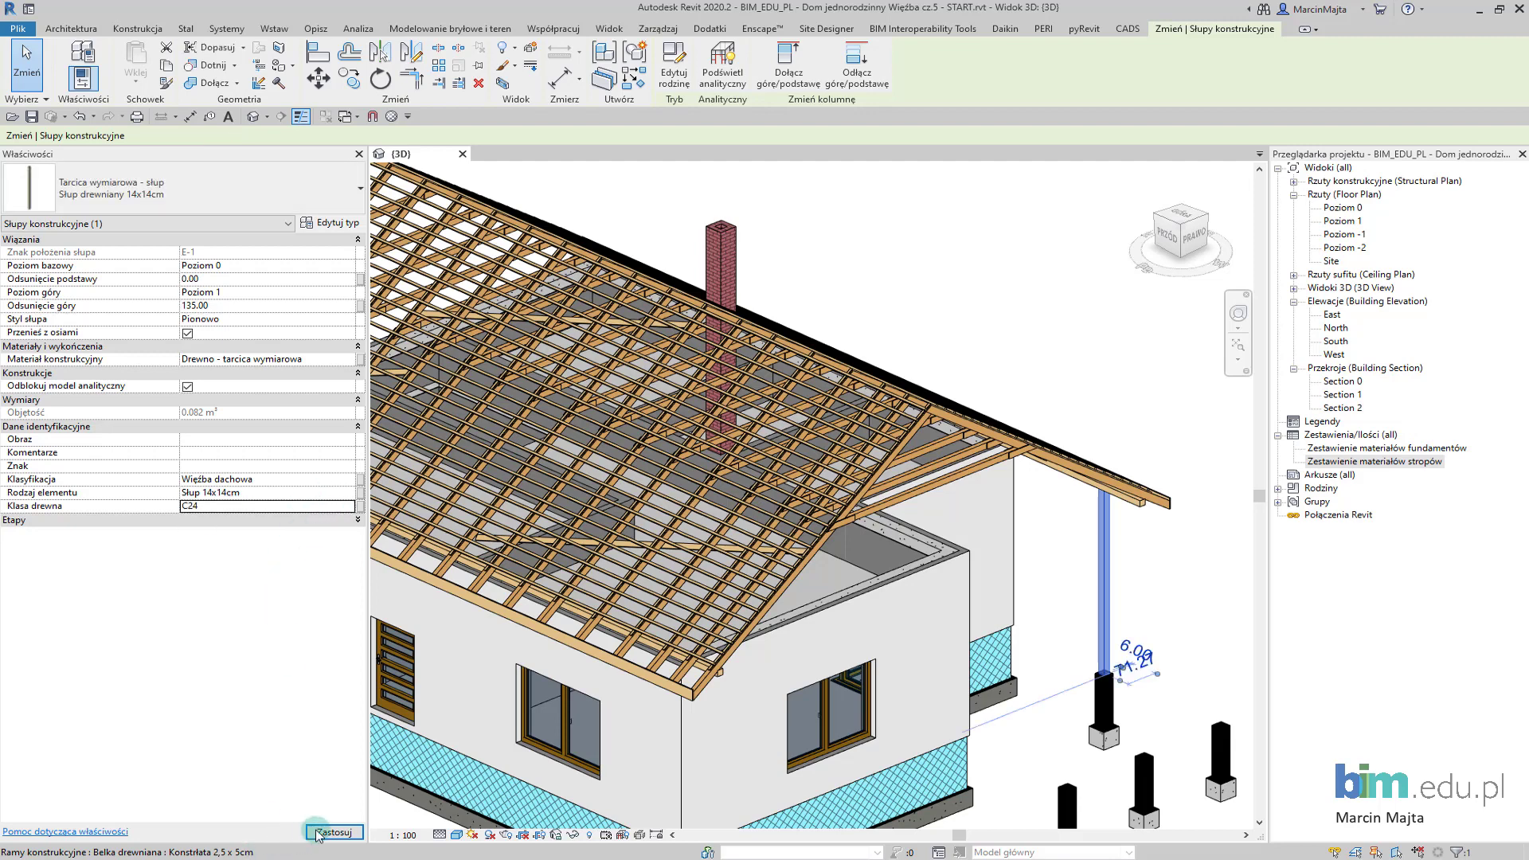
{"action": "left_click", "coordinate": [1050, 367]}
- Bring up the context menu of the Zestawienia/Ilości branch in the Project Browser
{"action": "scroll", "coordinate": [1004, 446], "scroll_direction": "down", "scroll_amount": 3}
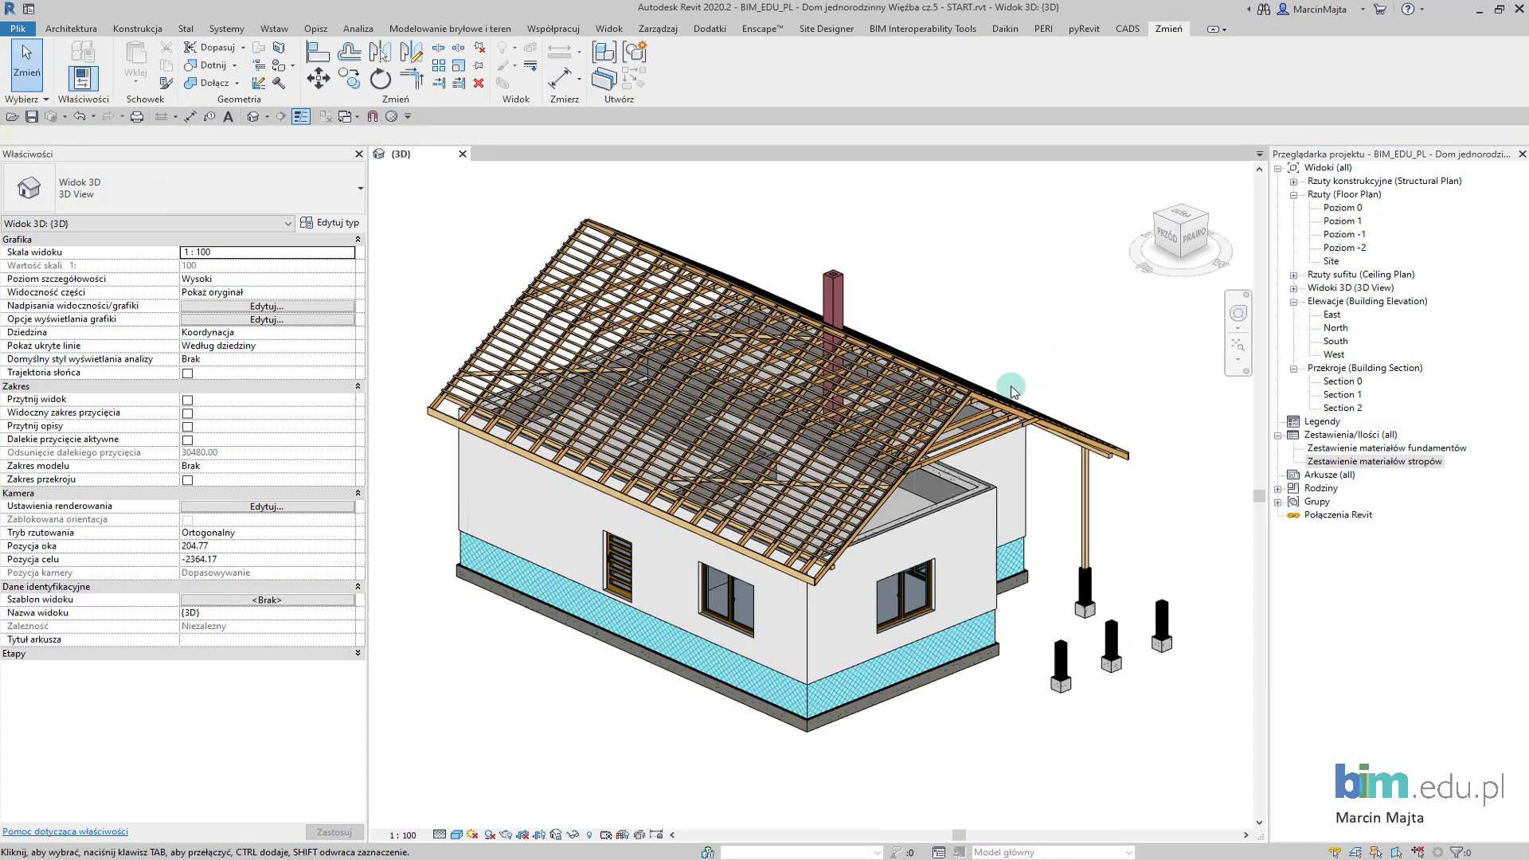
{"action": "middle_click_drag", "start_coordinate": [812, 466], "coordinate": [888, 502]}
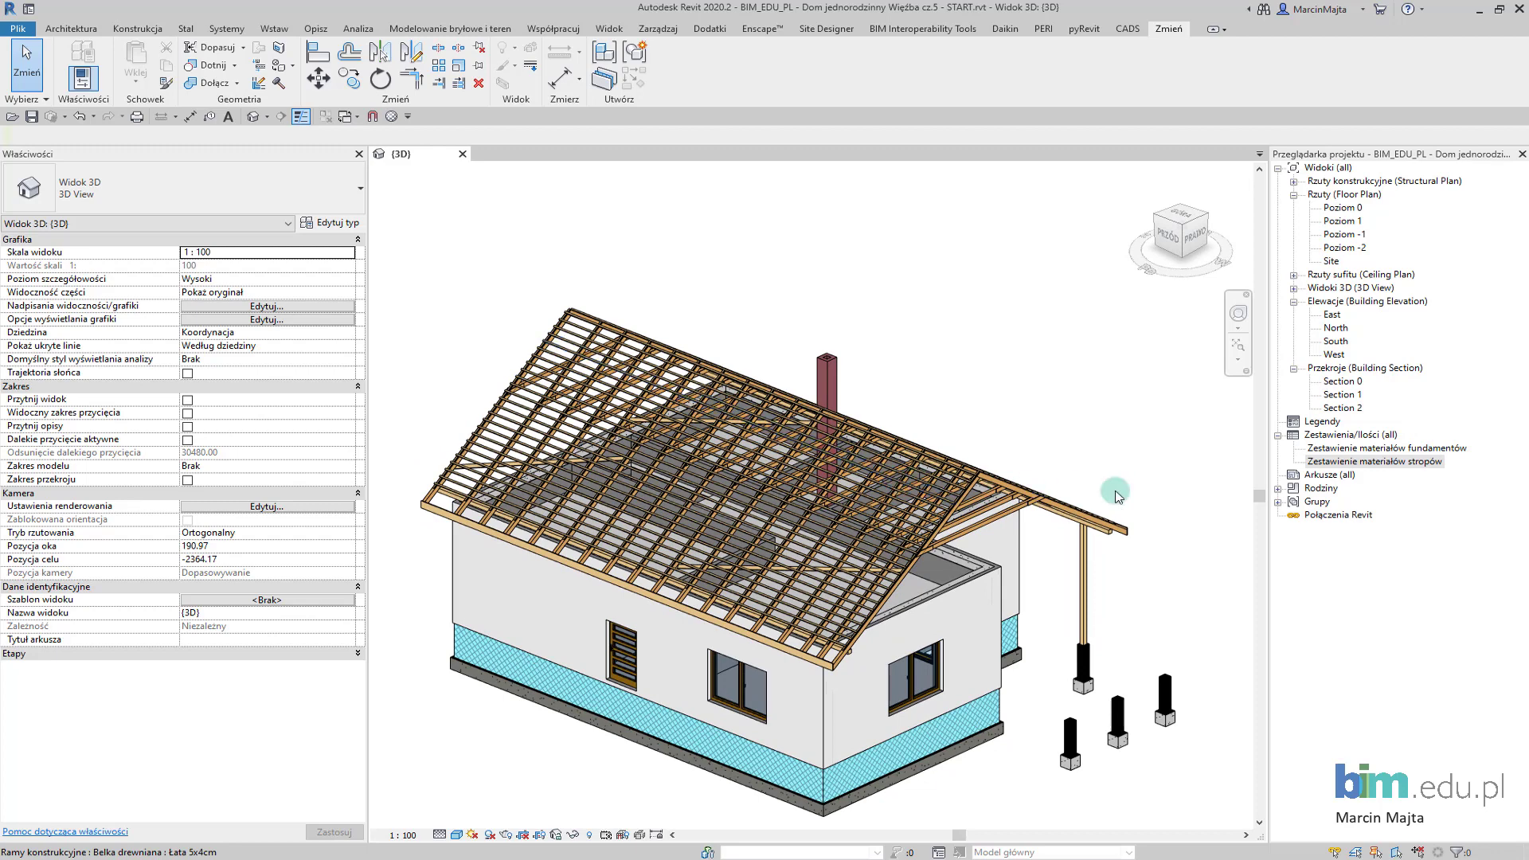
{"action": "left_click", "coordinate": [1317, 436]}
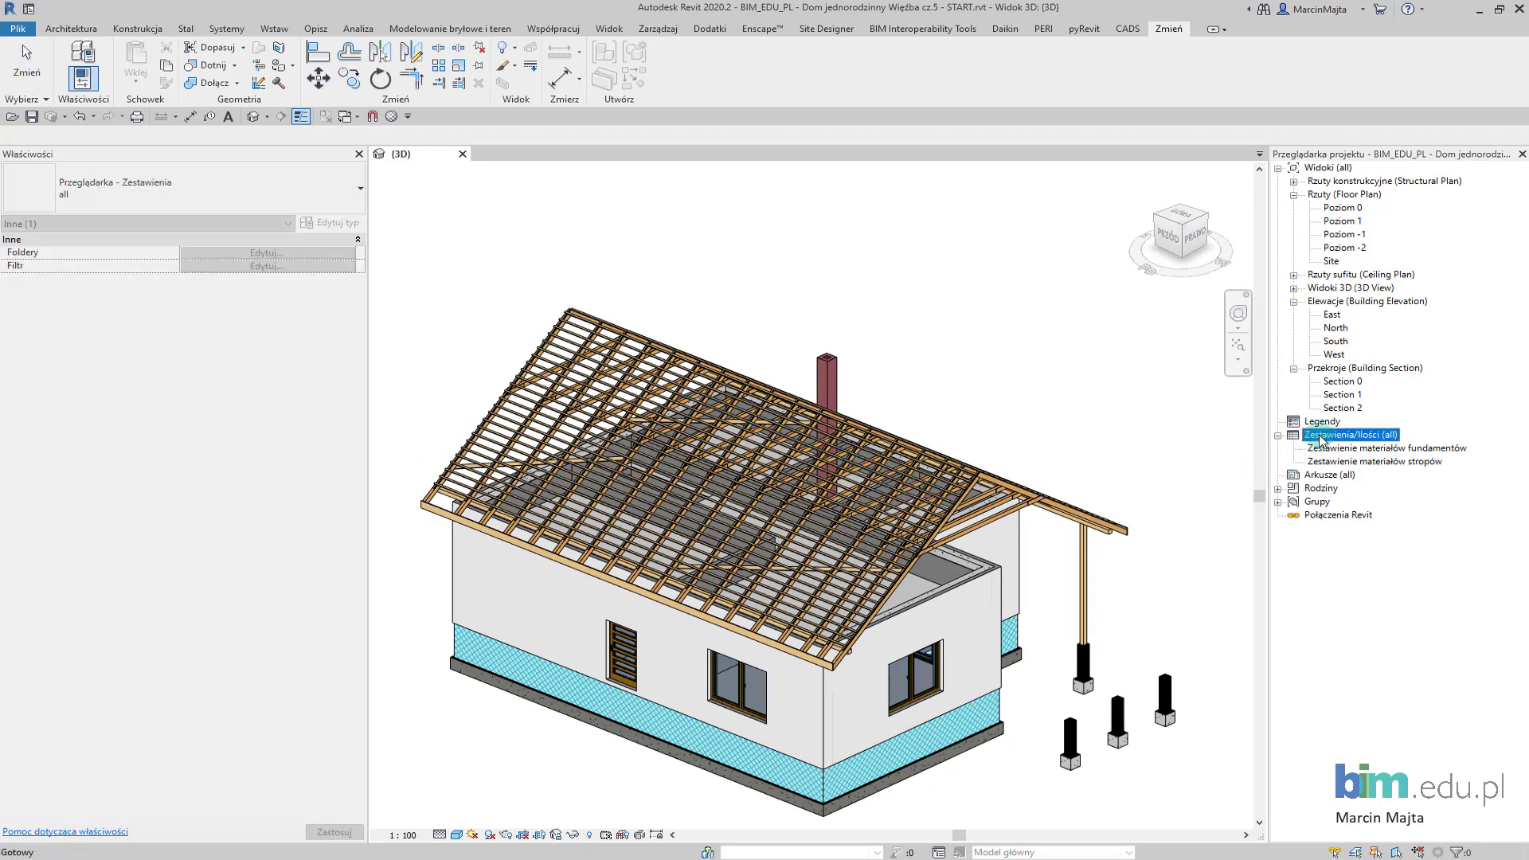
{"action": "right_click", "coordinate": [1319, 438]}
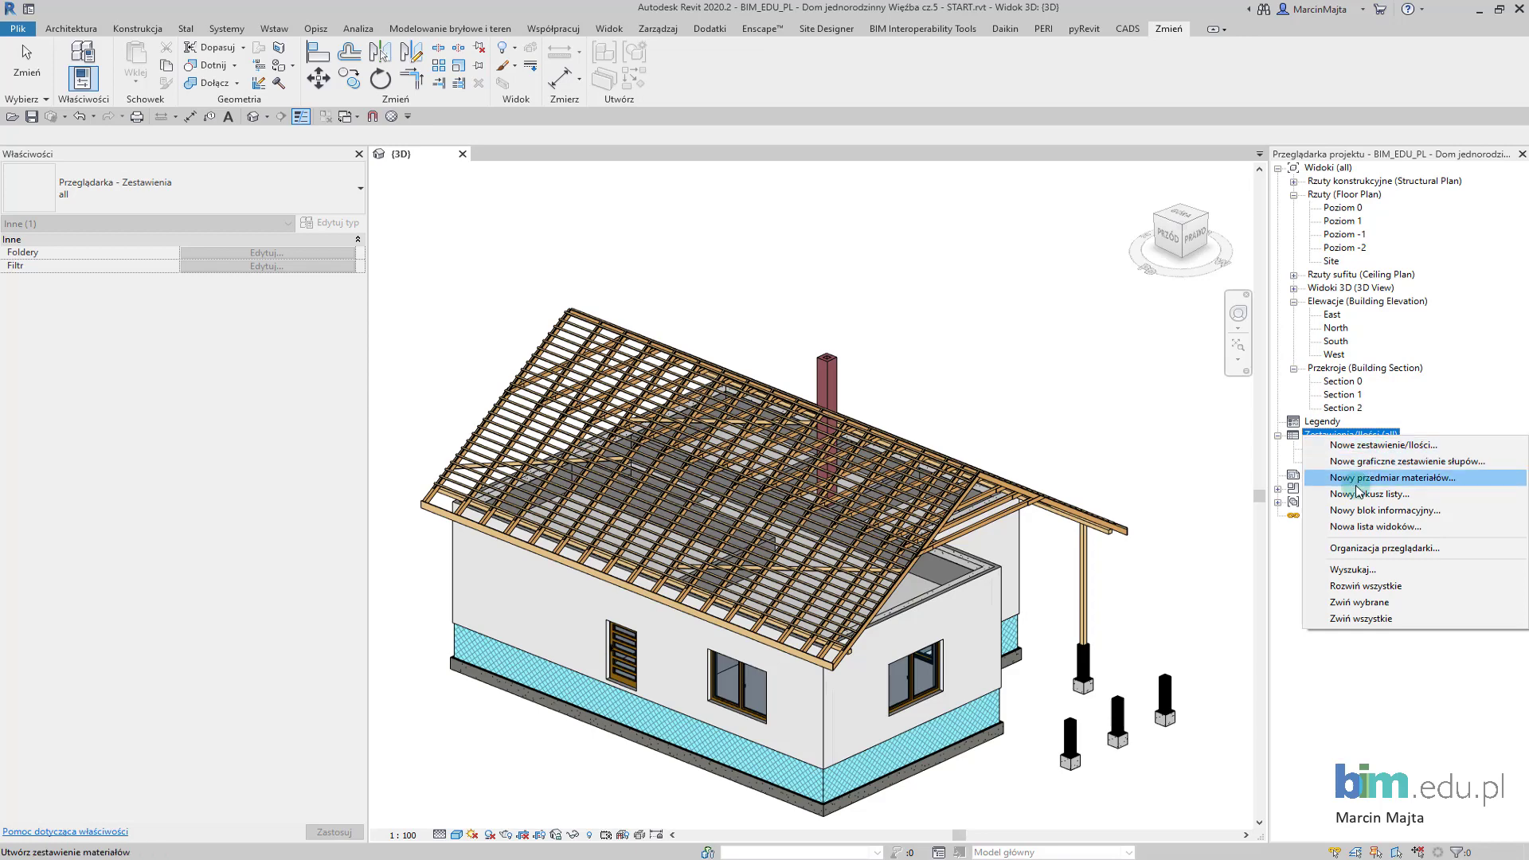
- Start a new material takeoff for <Wiele kategorii> named 'Więźba dachowa'
{"action": "left_click", "coordinate": [1359, 480]}
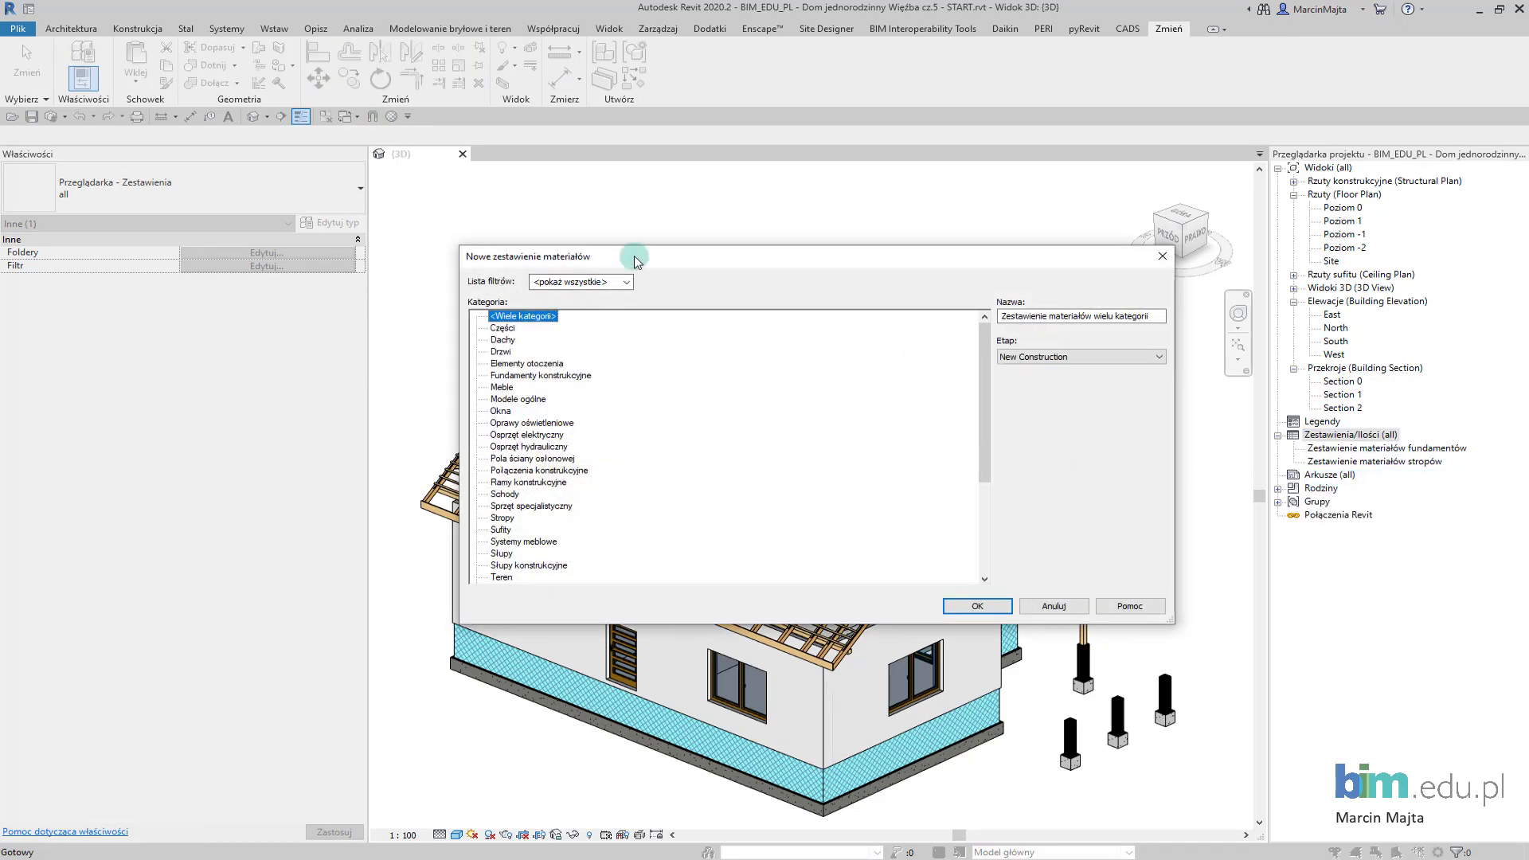
{"action": "left_click_drag", "start_coordinate": [635, 256], "coordinate": [1095, 312]}
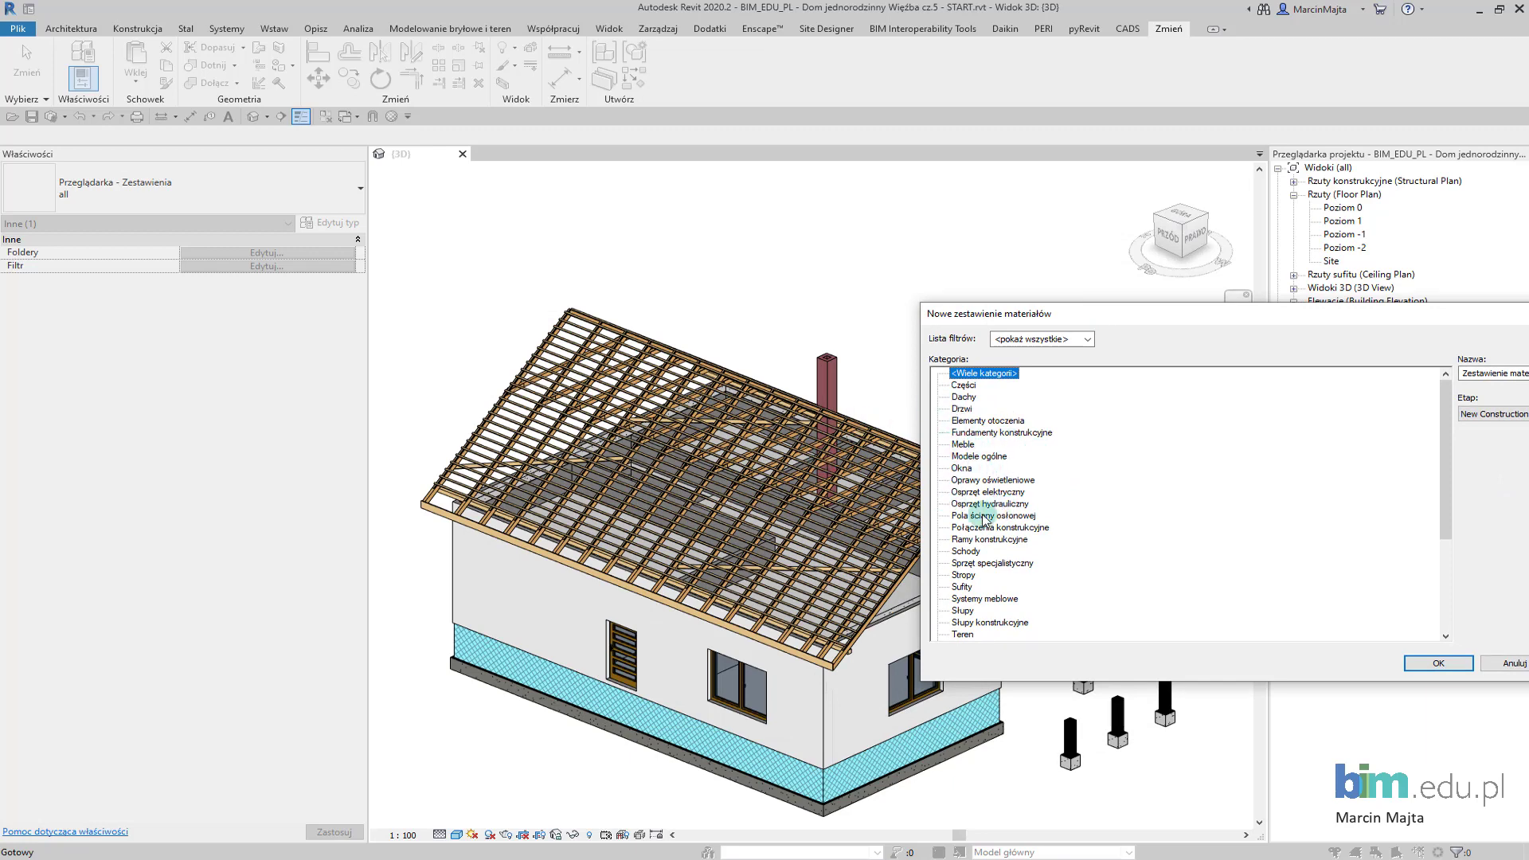
{"action": "left_click", "coordinate": [986, 540]}
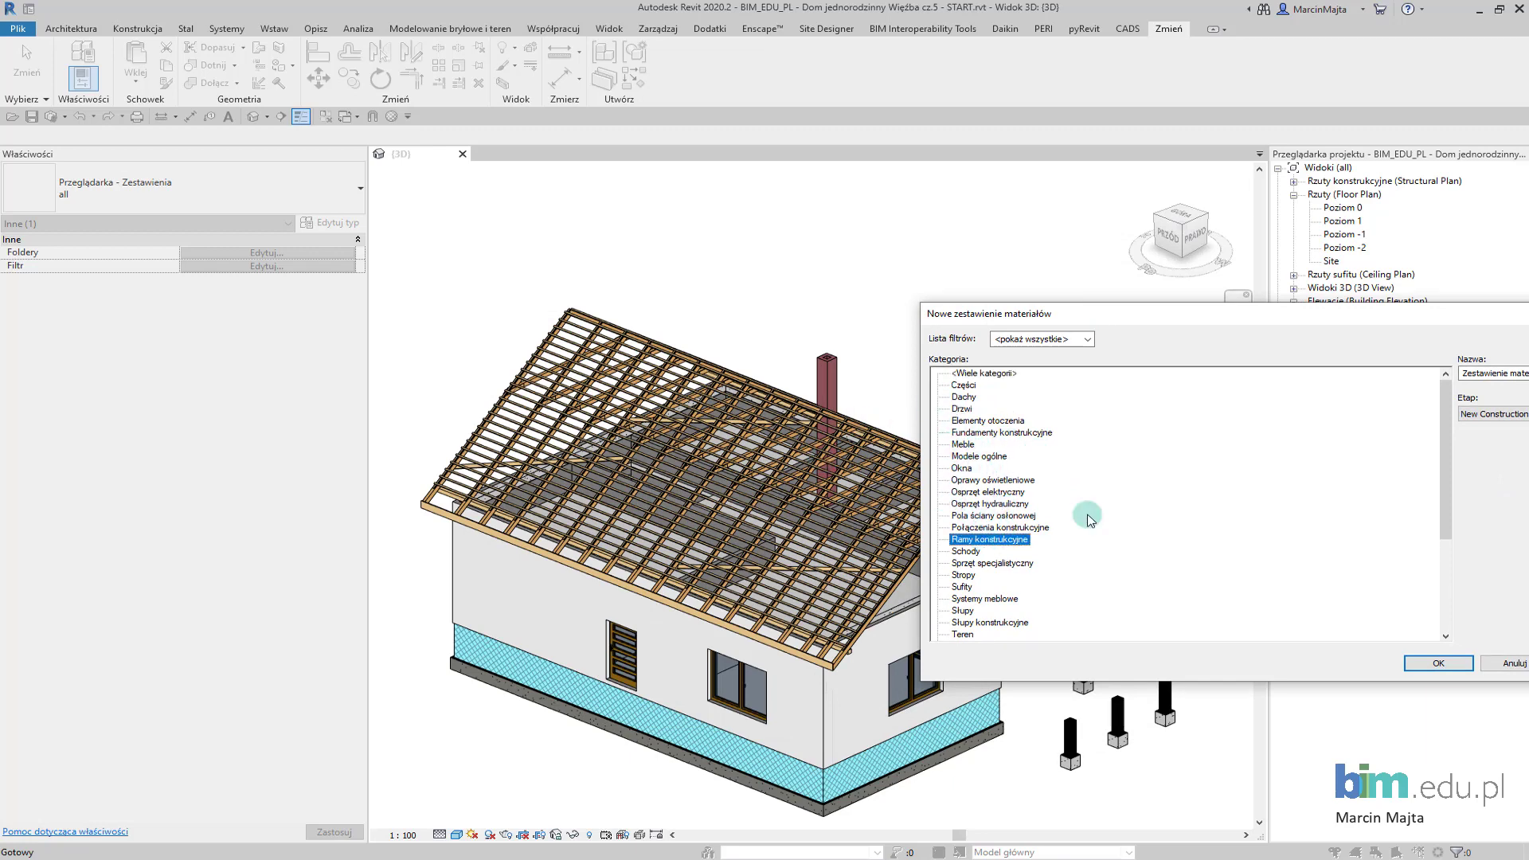
{"action": "left_click_drag", "start_coordinate": [1445, 438], "coordinate": [1446, 493]}
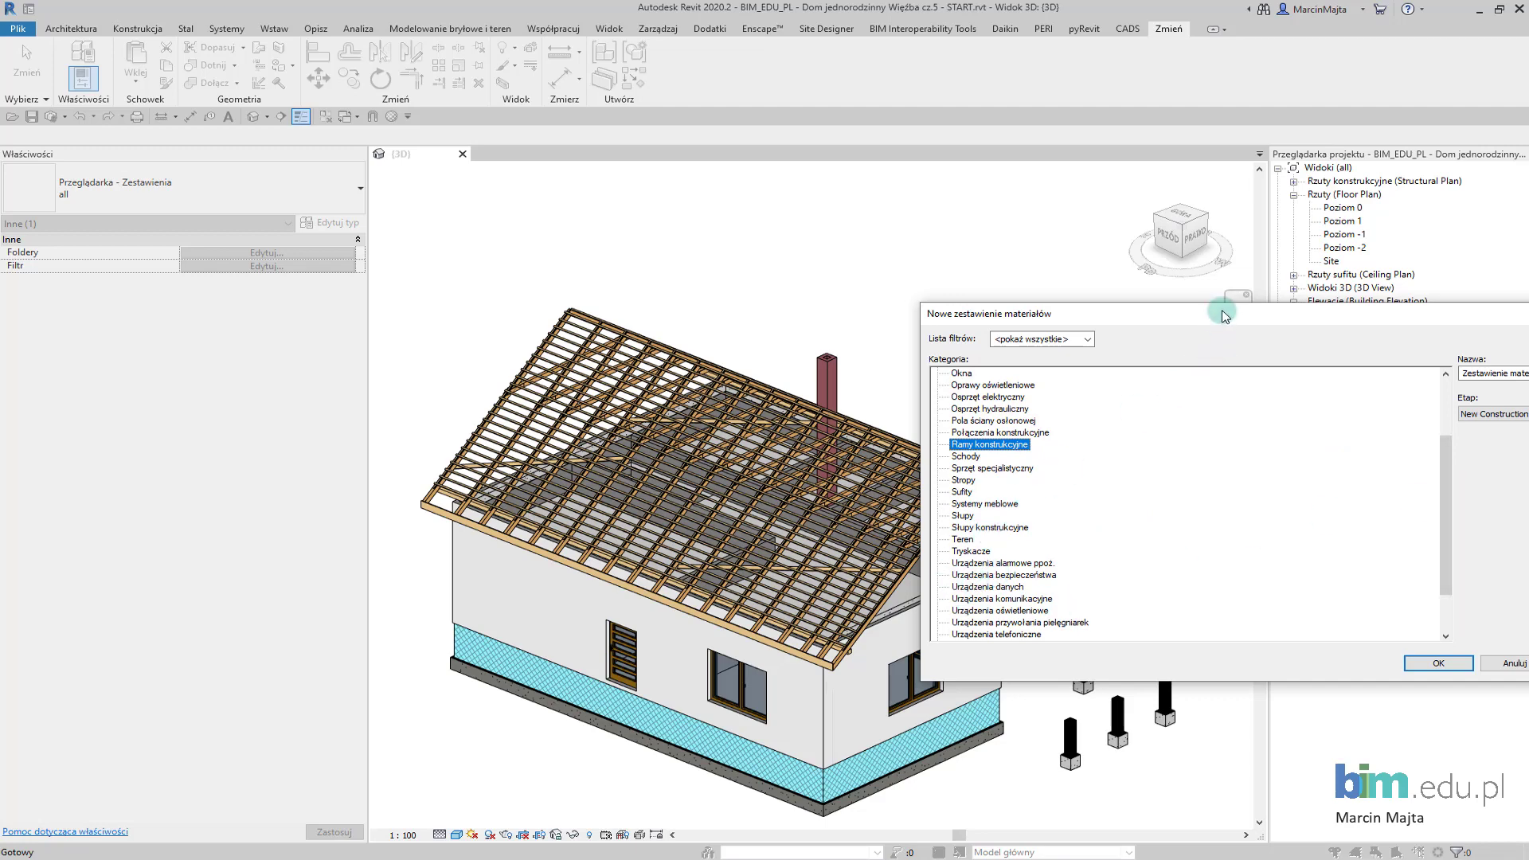
{"action": "left_click_drag", "start_coordinate": [1222, 315], "coordinate": [874, 350]}
{"action": "scroll", "coordinate": [875, 532], "scroll_direction": "up", "scroll_amount": 1}
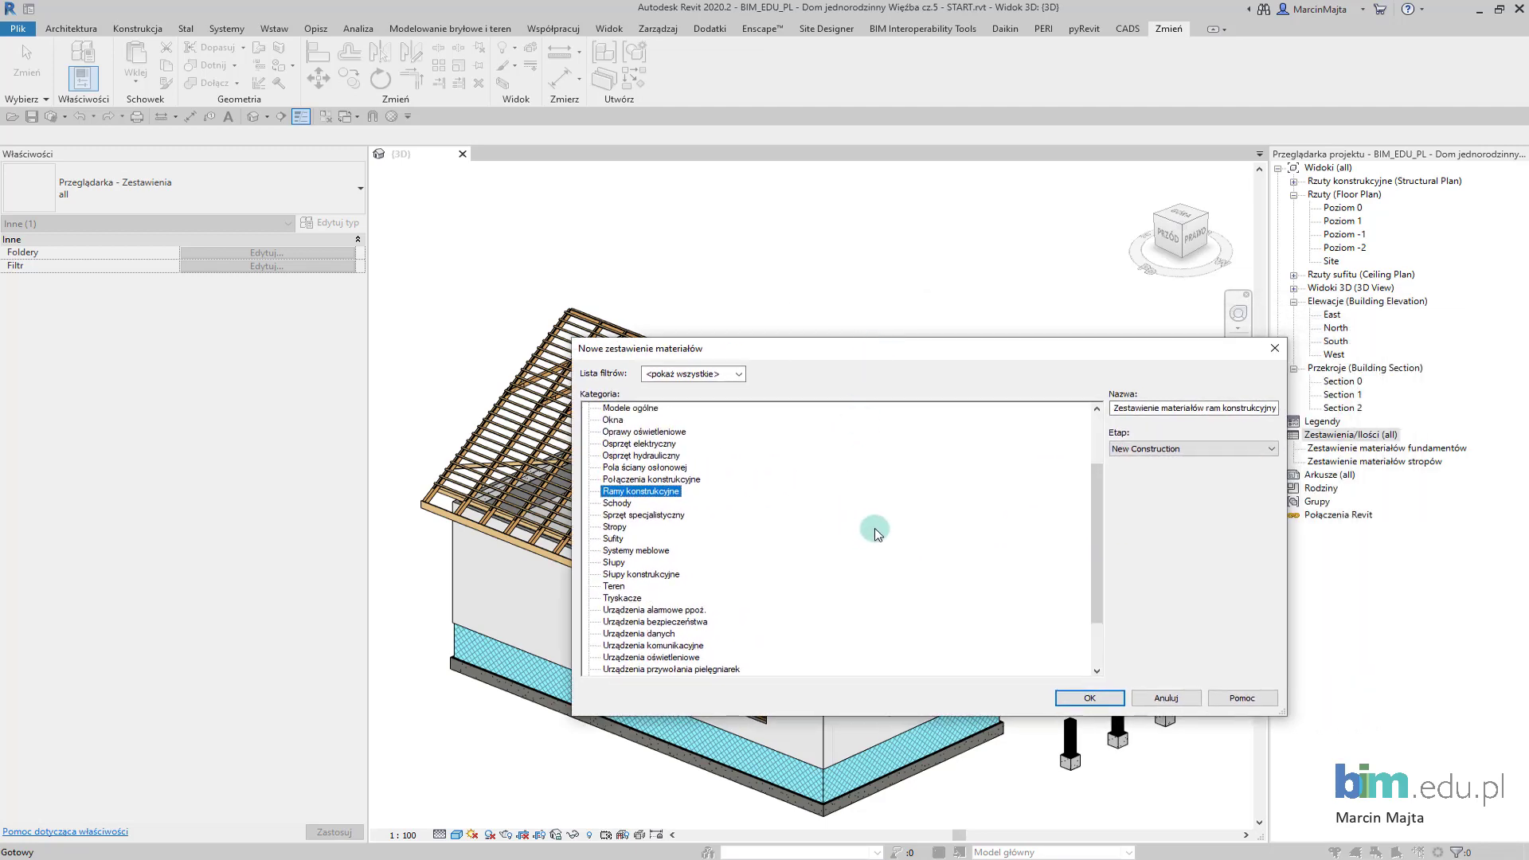
{"action": "scroll", "coordinate": [874, 532], "scroll_direction": "up", "scroll_amount": 1}
{"action": "scroll", "coordinate": [874, 532], "scroll_direction": "up", "scroll_amount": 1}
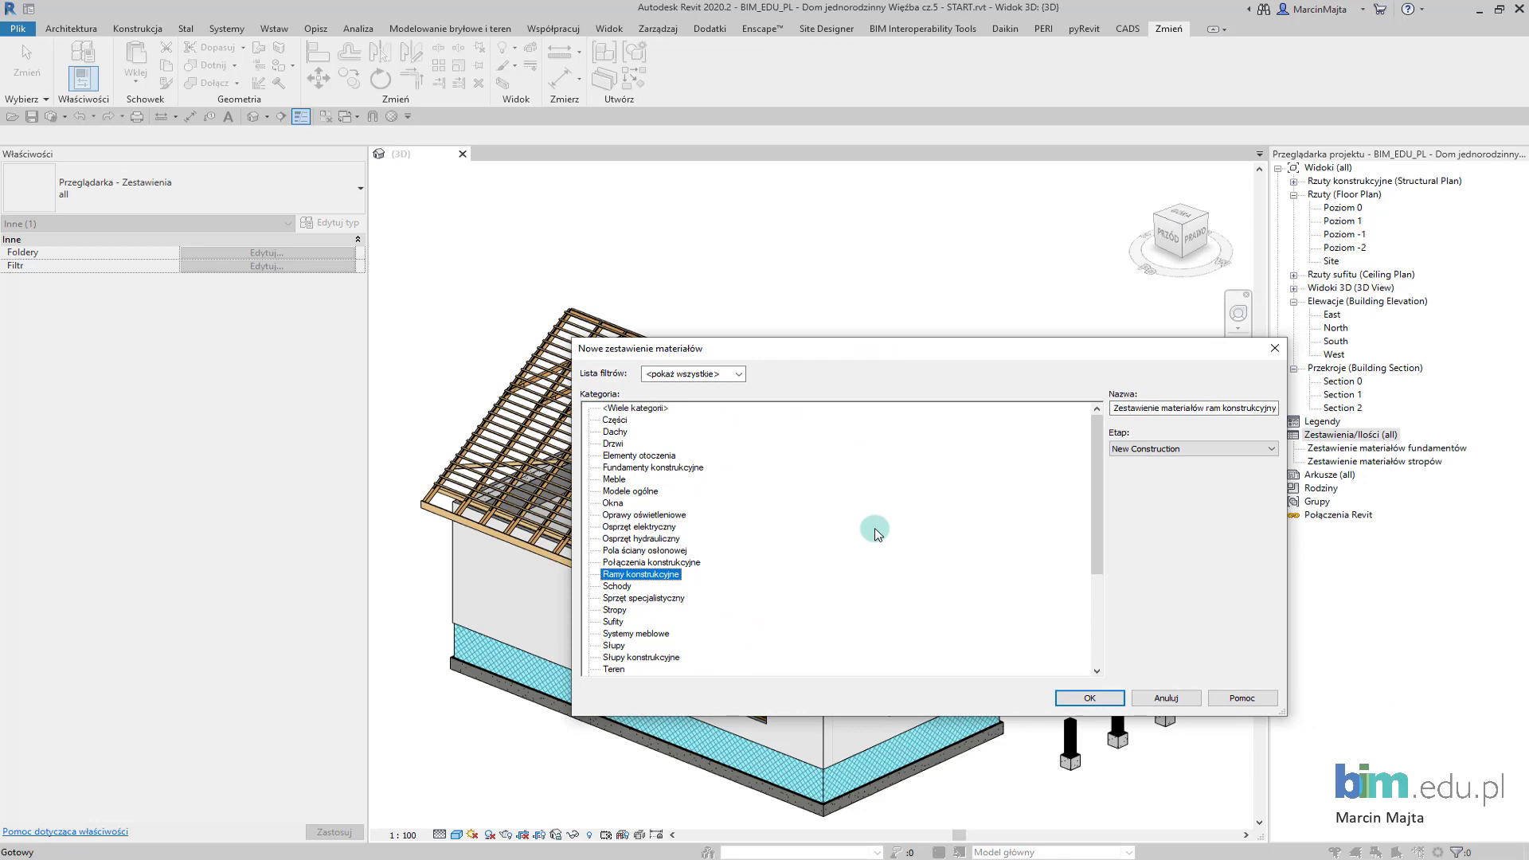
{"action": "left_click", "coordinate": [633, 411]}
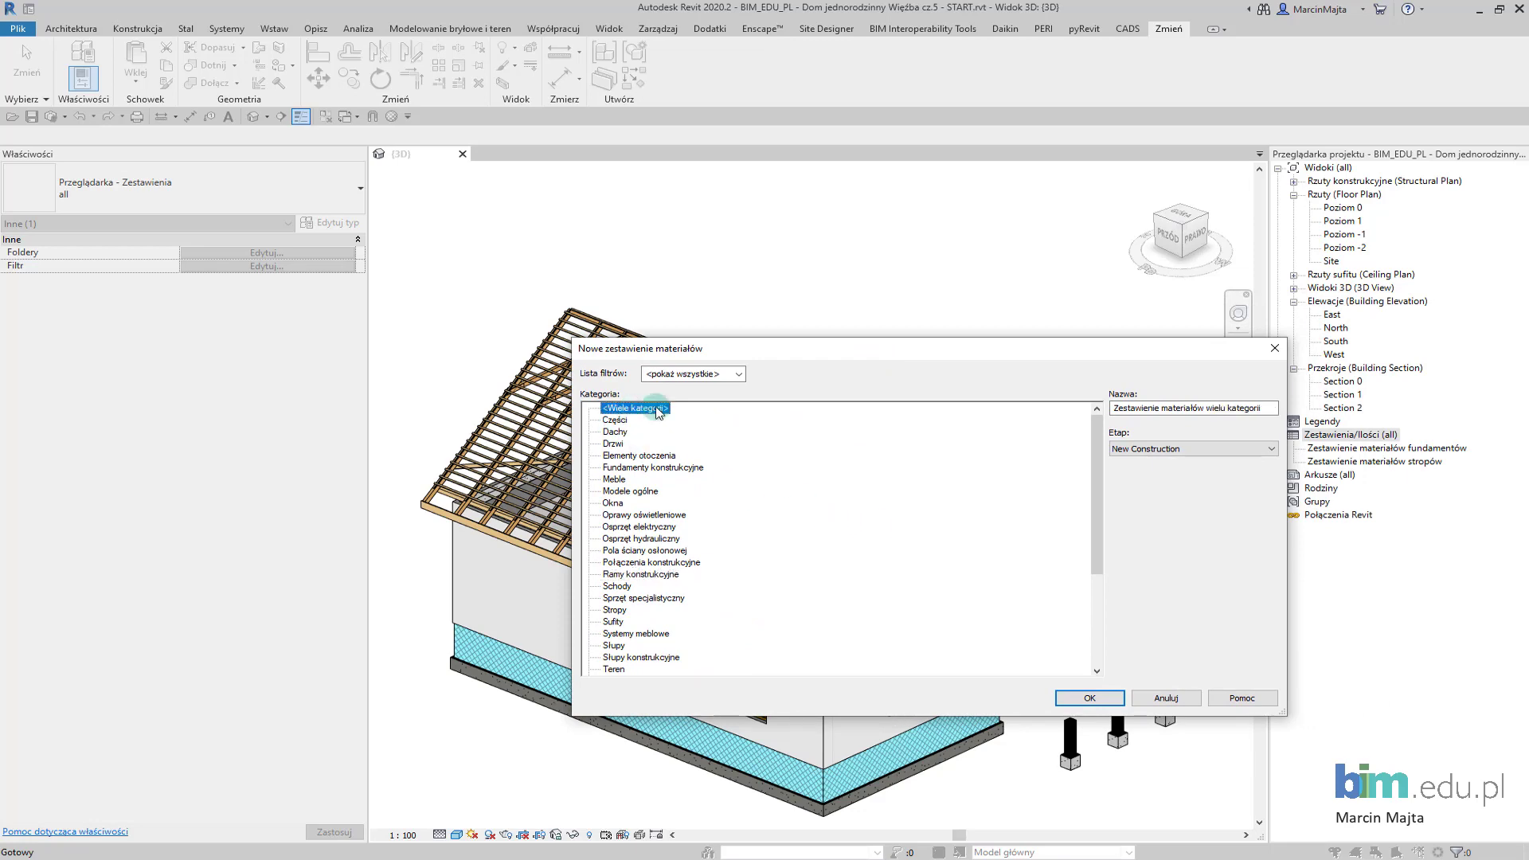
{"action": "left_click_drag", "start_coordinate": [1190, 403], "coordinate": [1066, 401]}
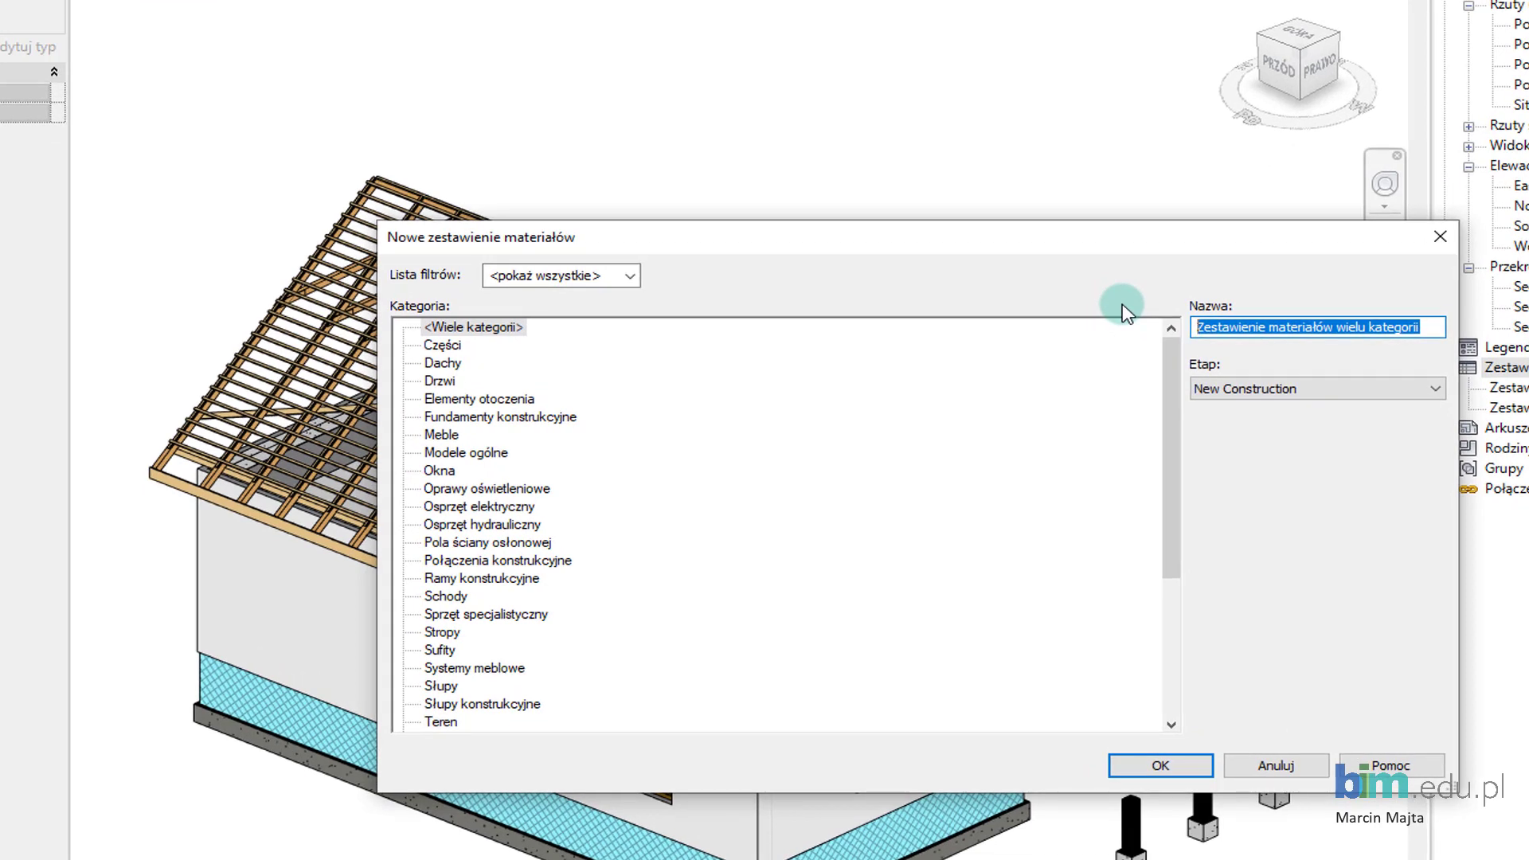
{"action": "type", "text": "Więźb"}
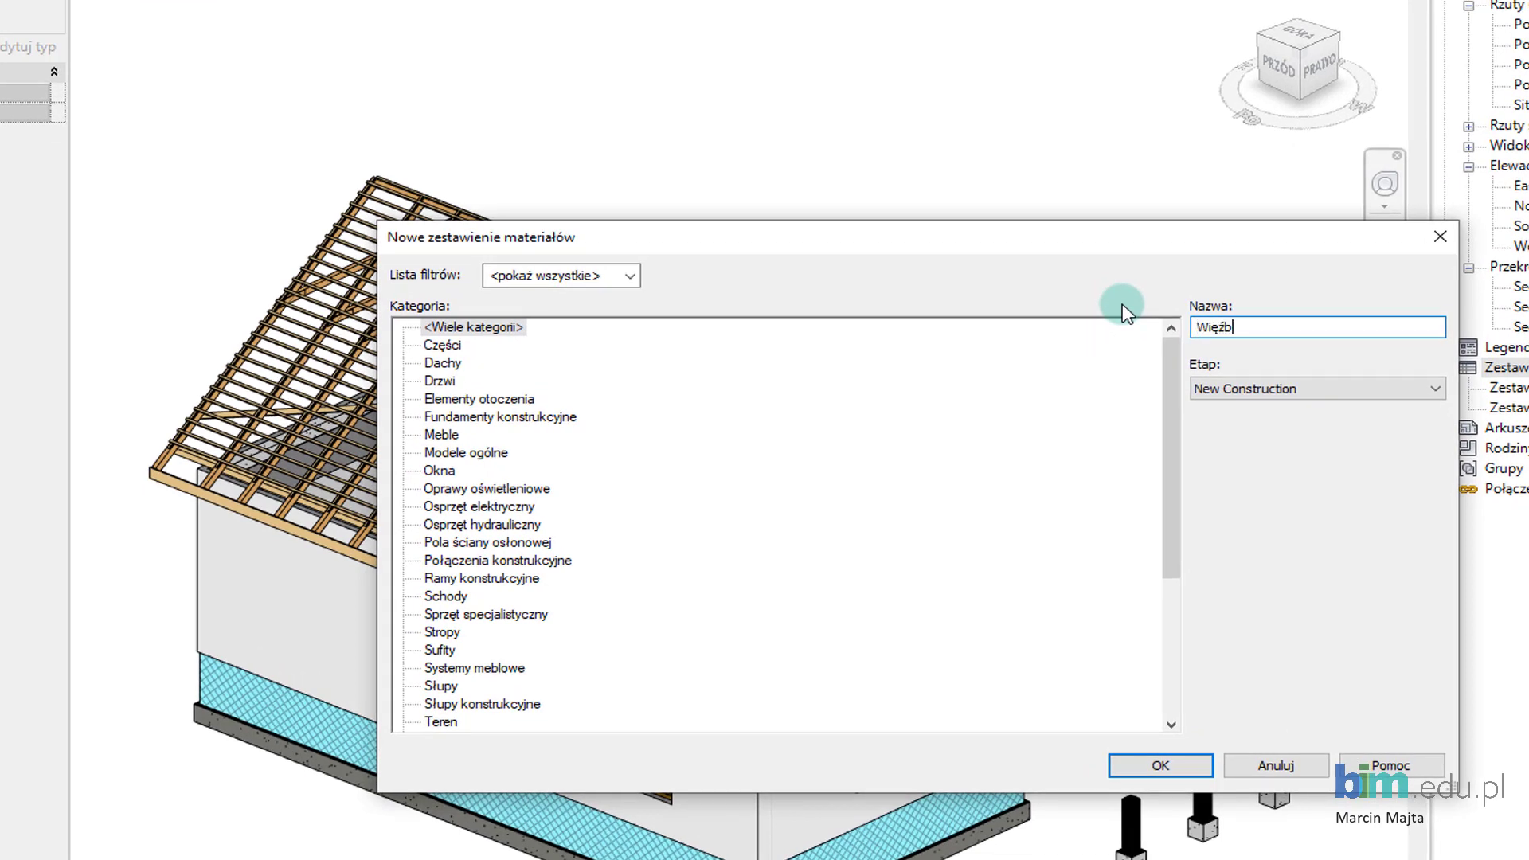
{"action": "type", "text": "a dachowa"}
- Add the Materiał: Koszt, Klasa drewna, Klasyfikacja and Rodzaj elementu fields to the takeoff
{"action": "left_click", "coordinate": [1196, 763]}
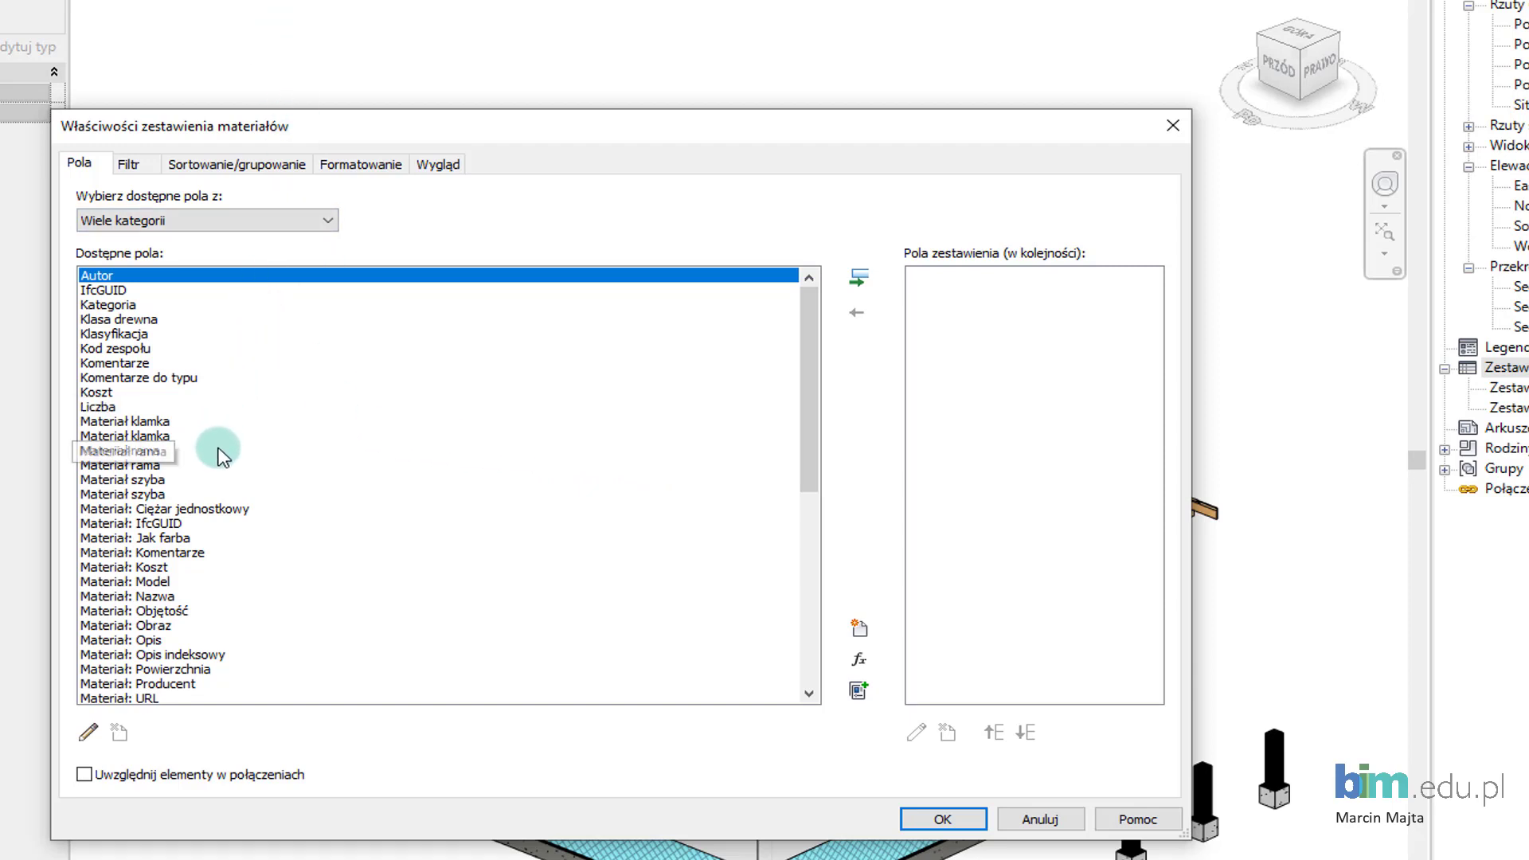
{"action": "left_click", "coordinate": [150, 570]}
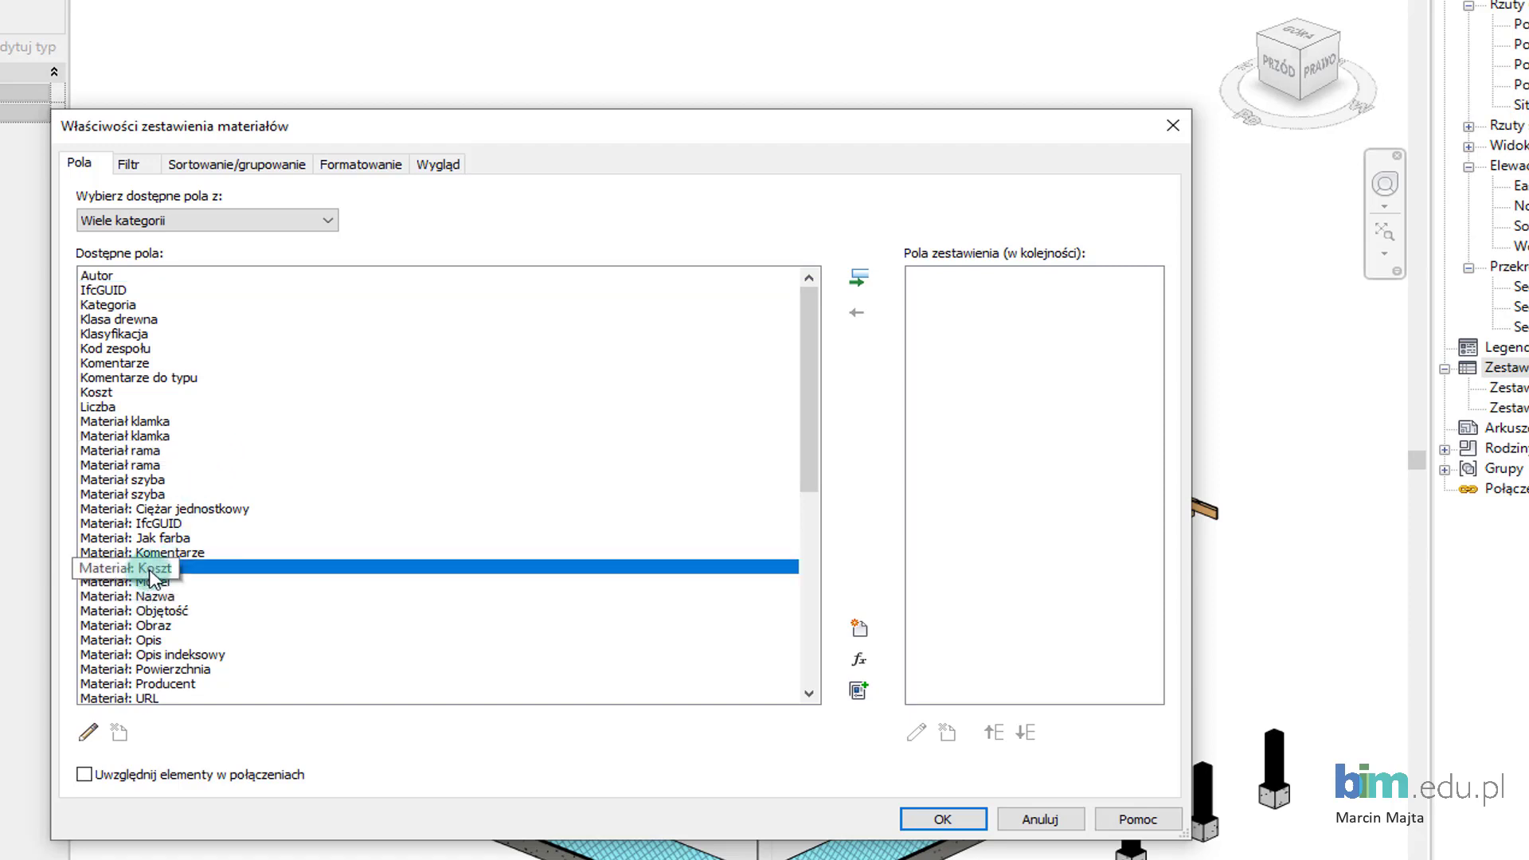
{"action": "double_click", "coordinate": [151, 570]}
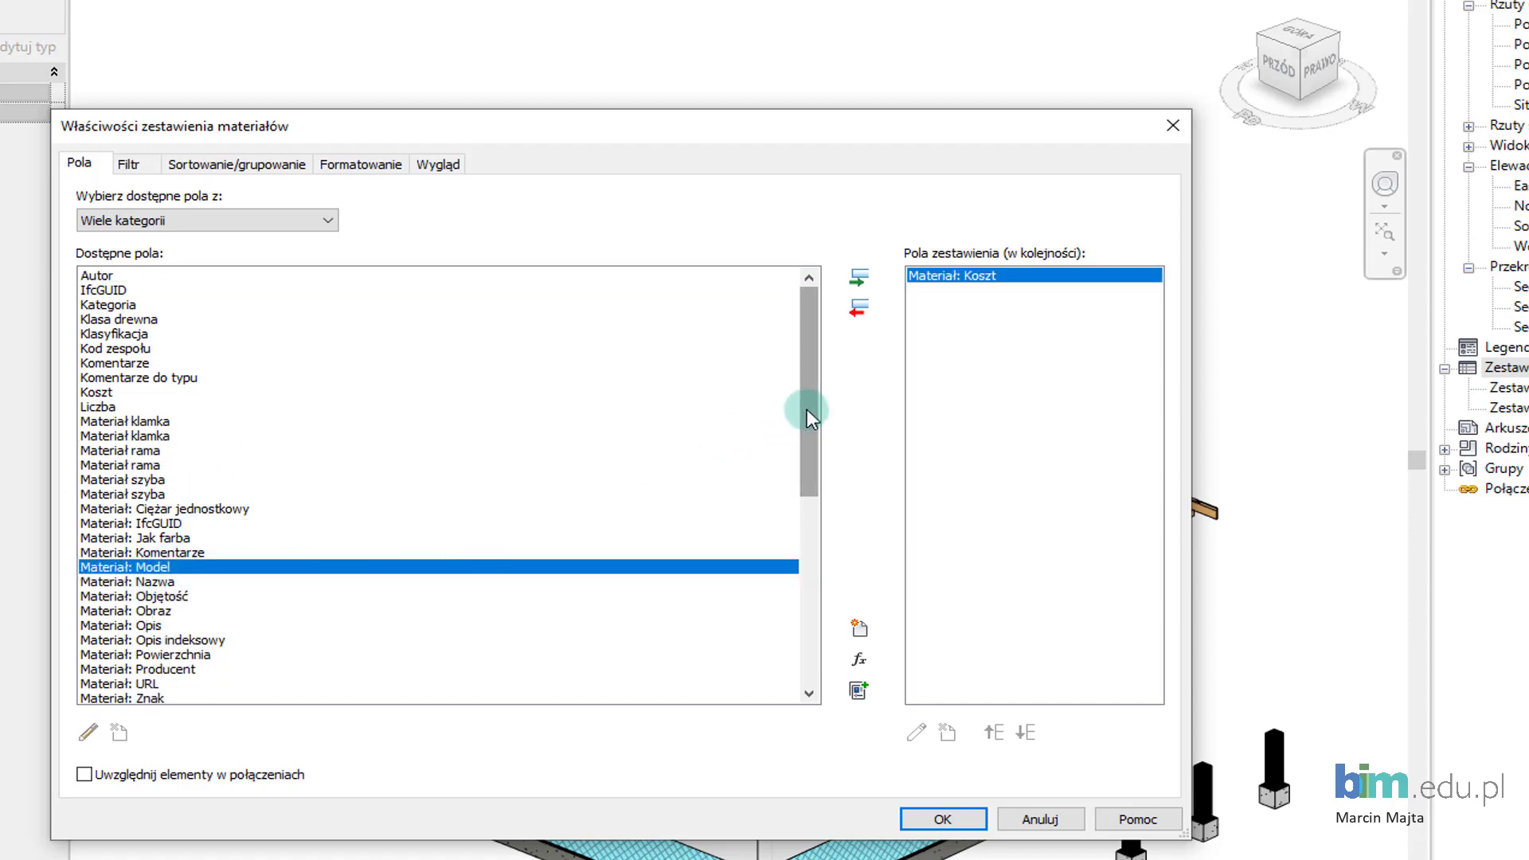
{"action": "mouse_move", "coordinate": [806, 409]}
{"action": "left_mouse_down"}
{"action": "mouse_move", "coordinate": [809, 435]}
{"action": "mouse_move", "coordinate": [810, 400]}
{"action": "left_mouse_up"}
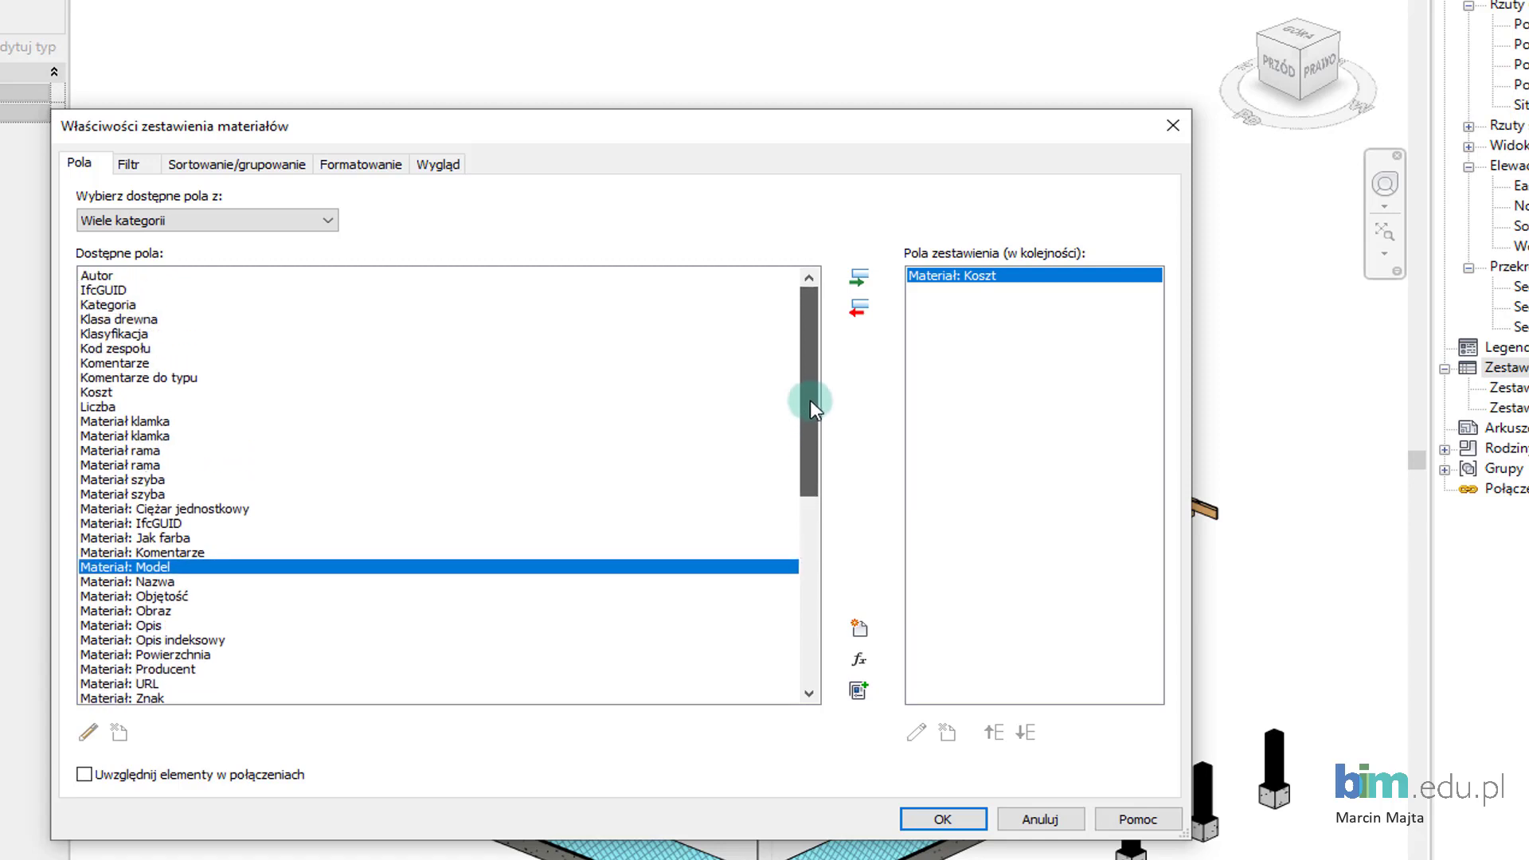
{"action": "double_click", "coordinate": [133, 319]}
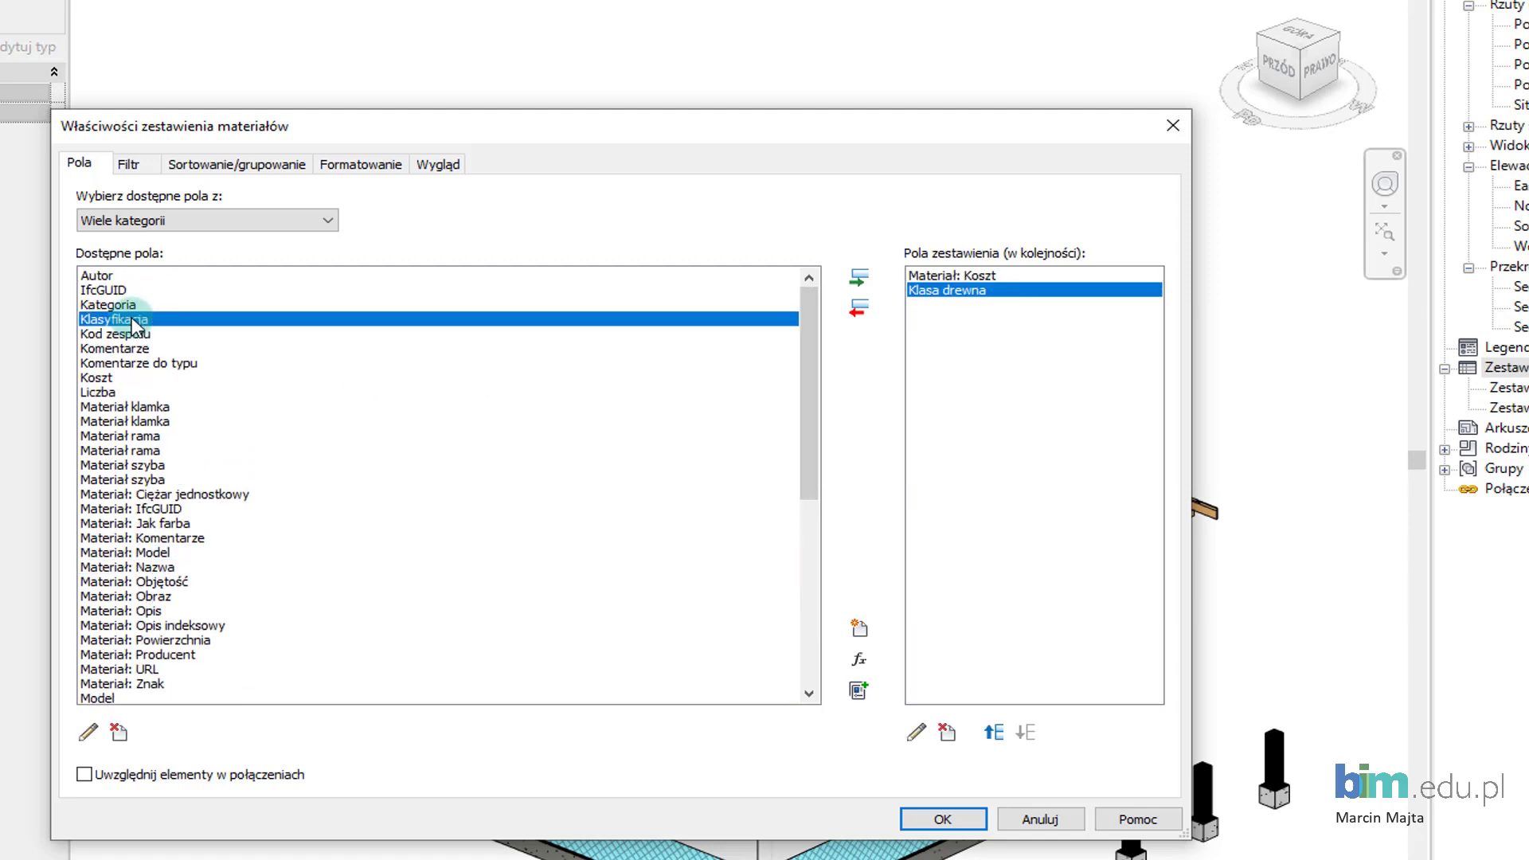
{"action": "double_click", "coordinate": [133, 319]}
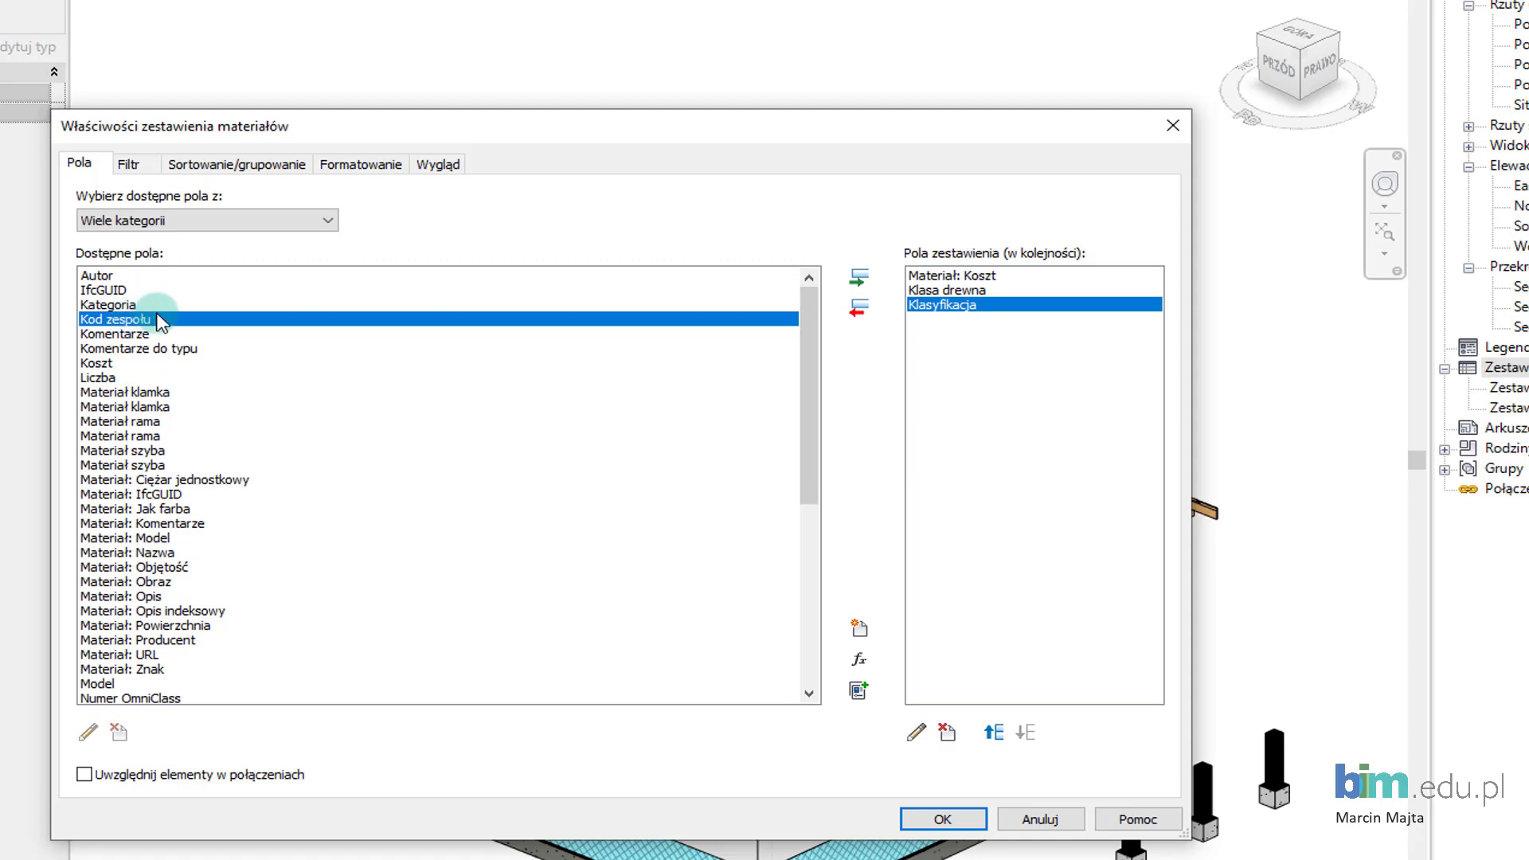
{"action": "key", "text": "r"}
{"action": "double_click", "coordinate": [132, 683]}
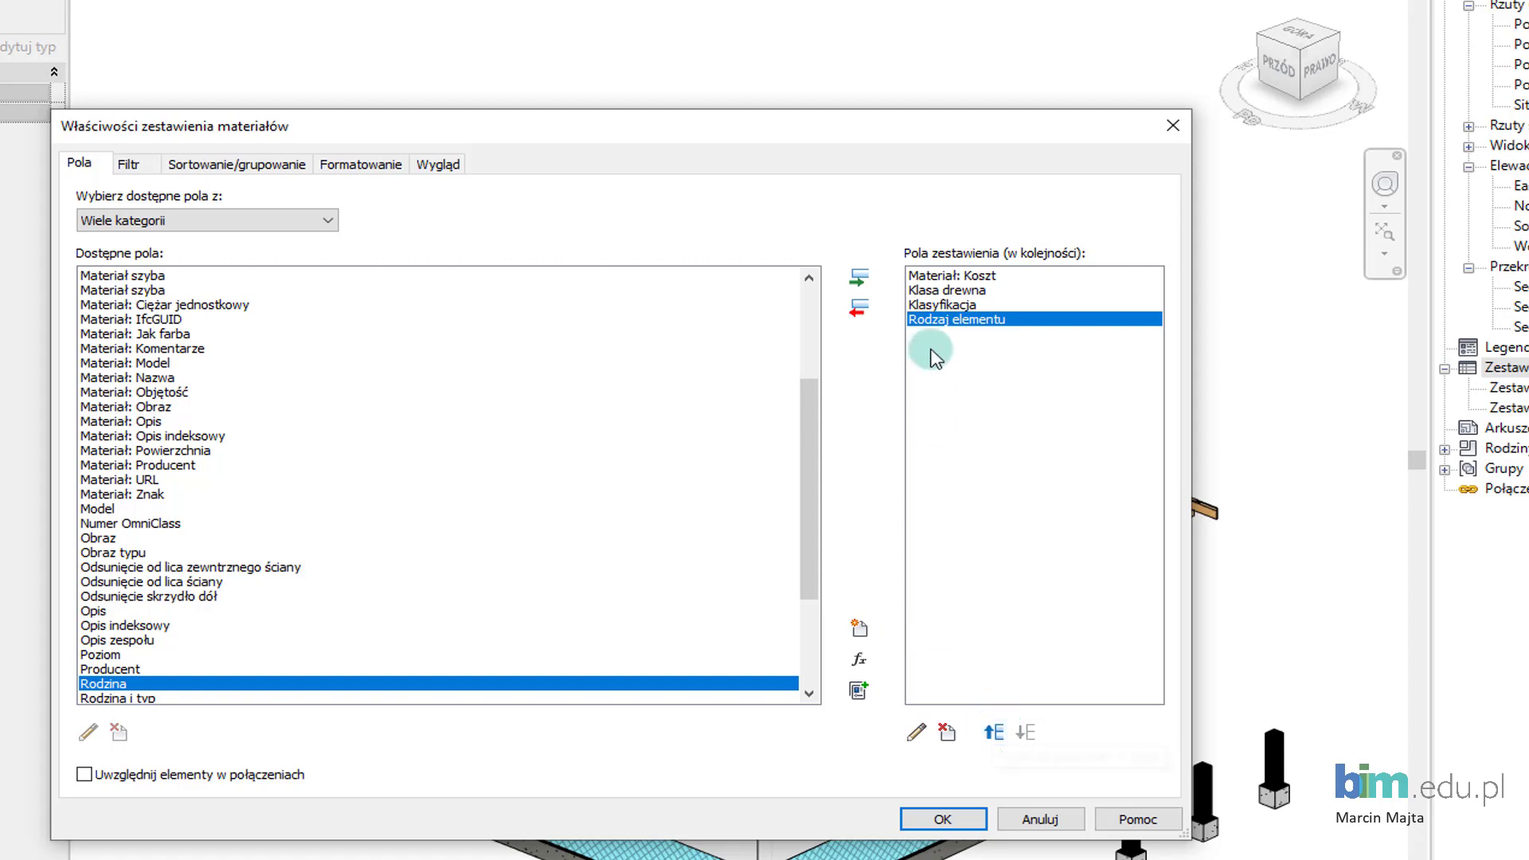
- Order fields as Klasyfikacja, Rodzaj elementu, Klasa drewna, then add Materiał: Objętość
{"action": "left_click", "coordinate": [936, 306]}
{"action": "left_click", "coordinate": [994, 732]}
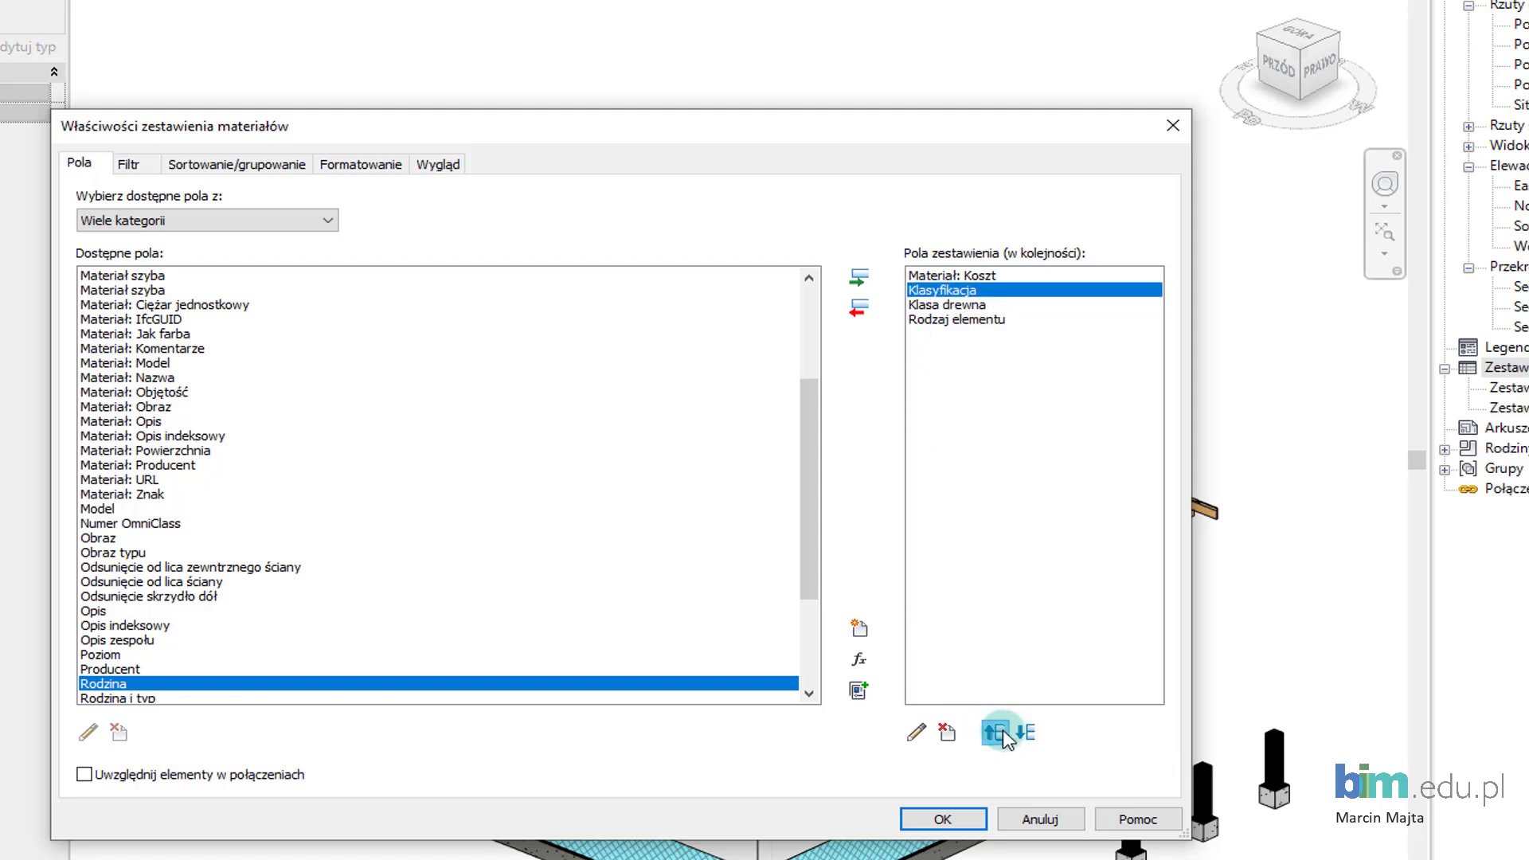
{"action": "left_click", "coordinate": [955, 320]}
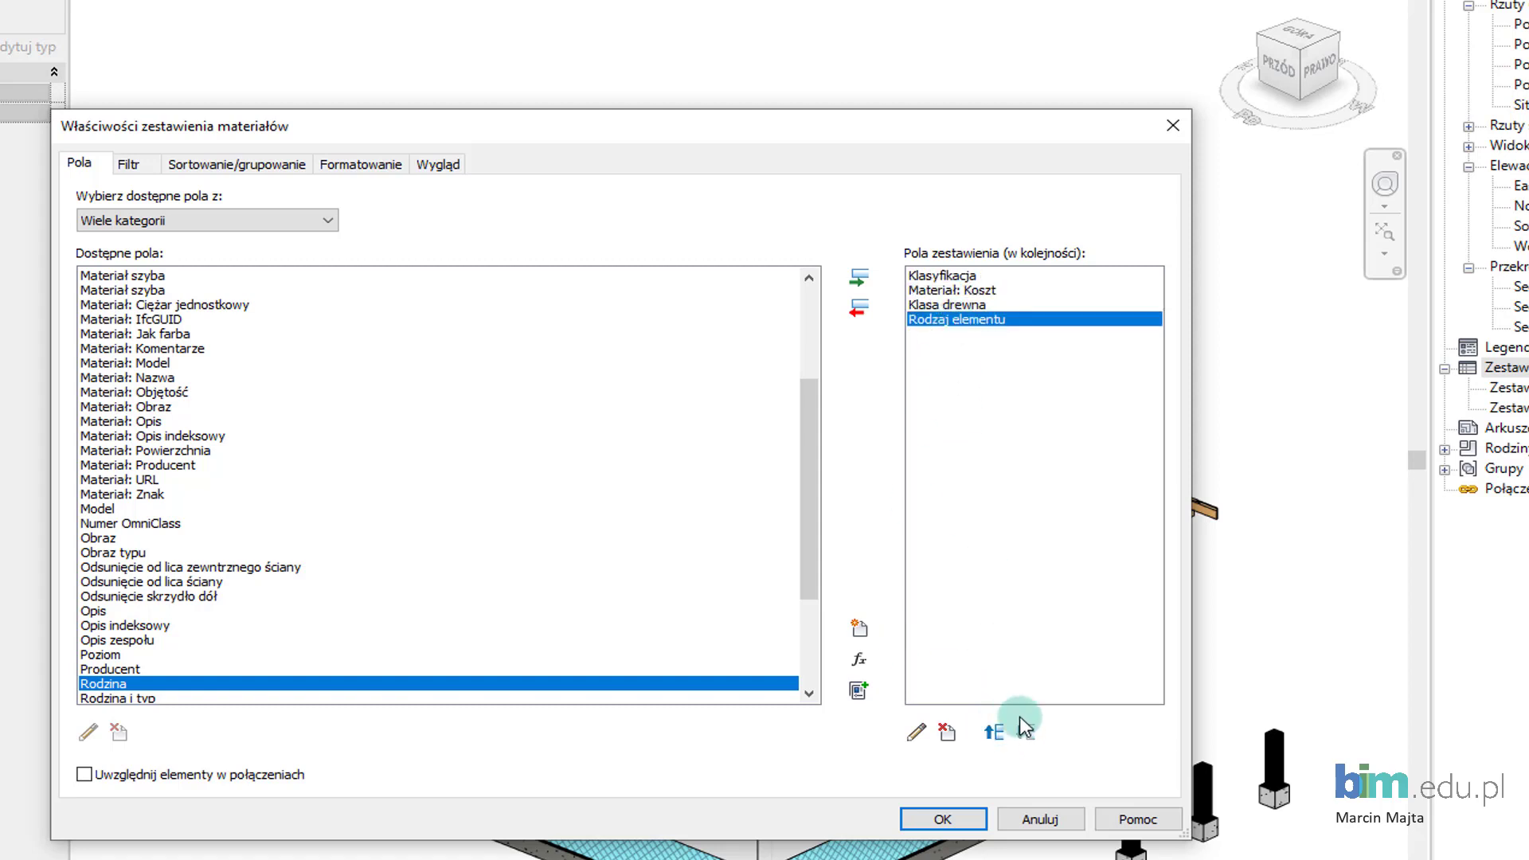
{"action": "left_click", "coordinate": [995, 733]}
{"action": "left_click", "coordinate": [997, 732]}
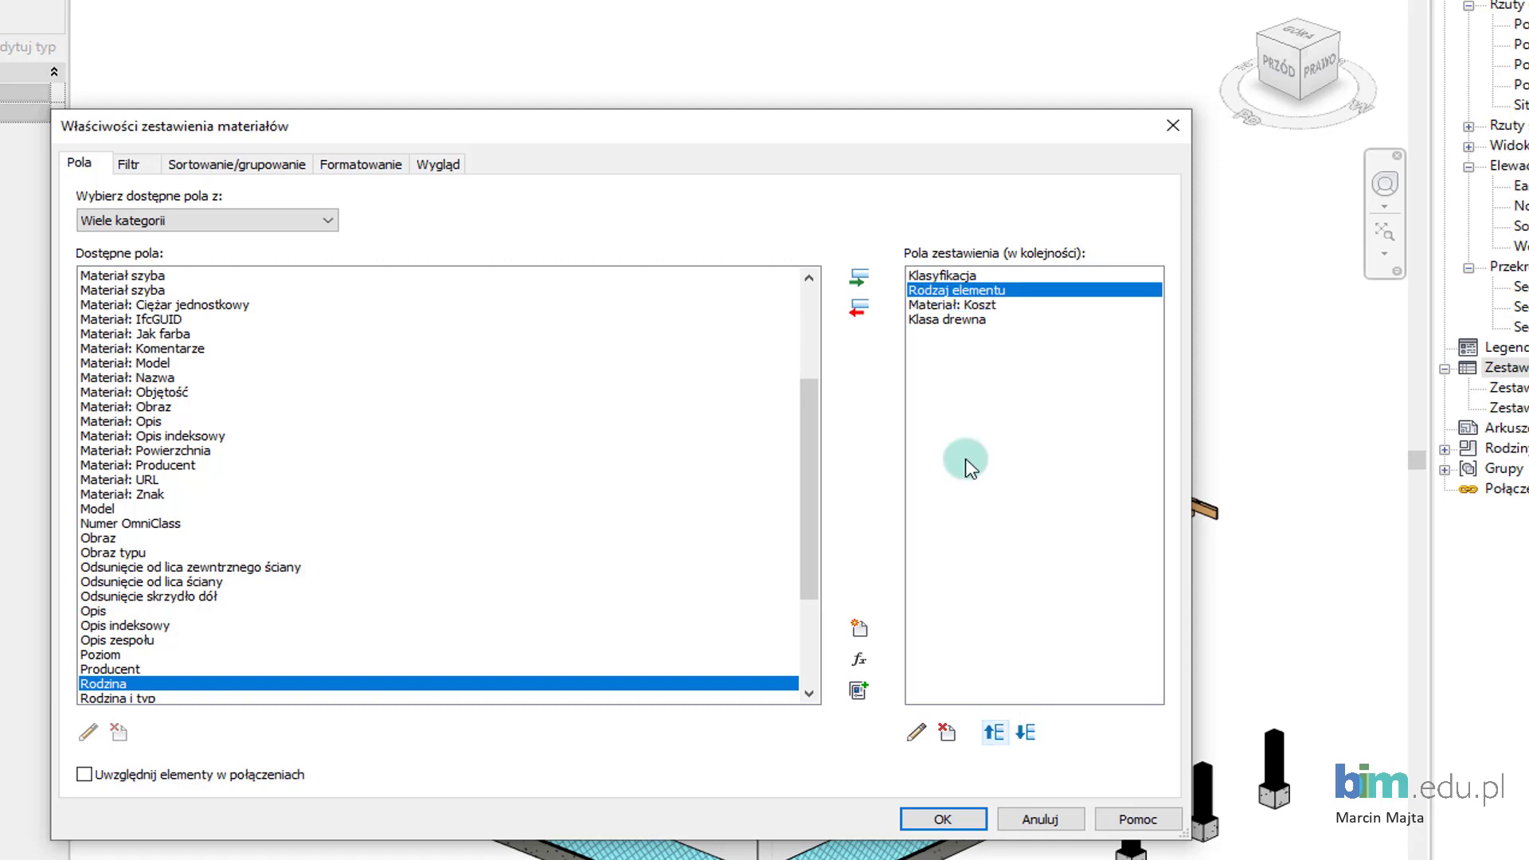
{"action": "left_click", "coordinate": [948, 319]}
{"action": "left_click", "coordinate": [994, 733]}
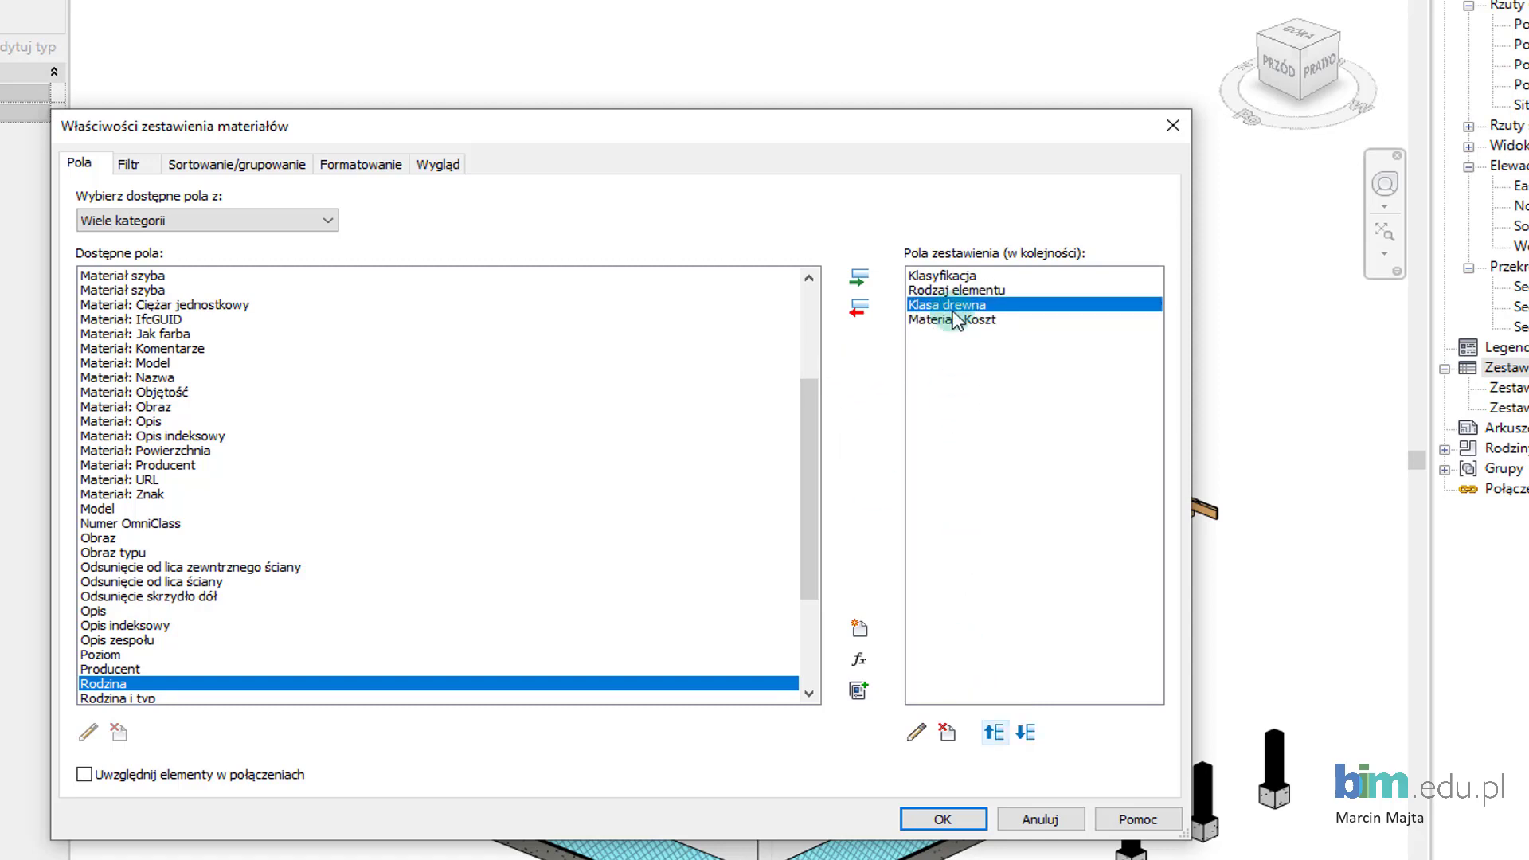
{"action": "double_click", "coordinate": [146, 395]}
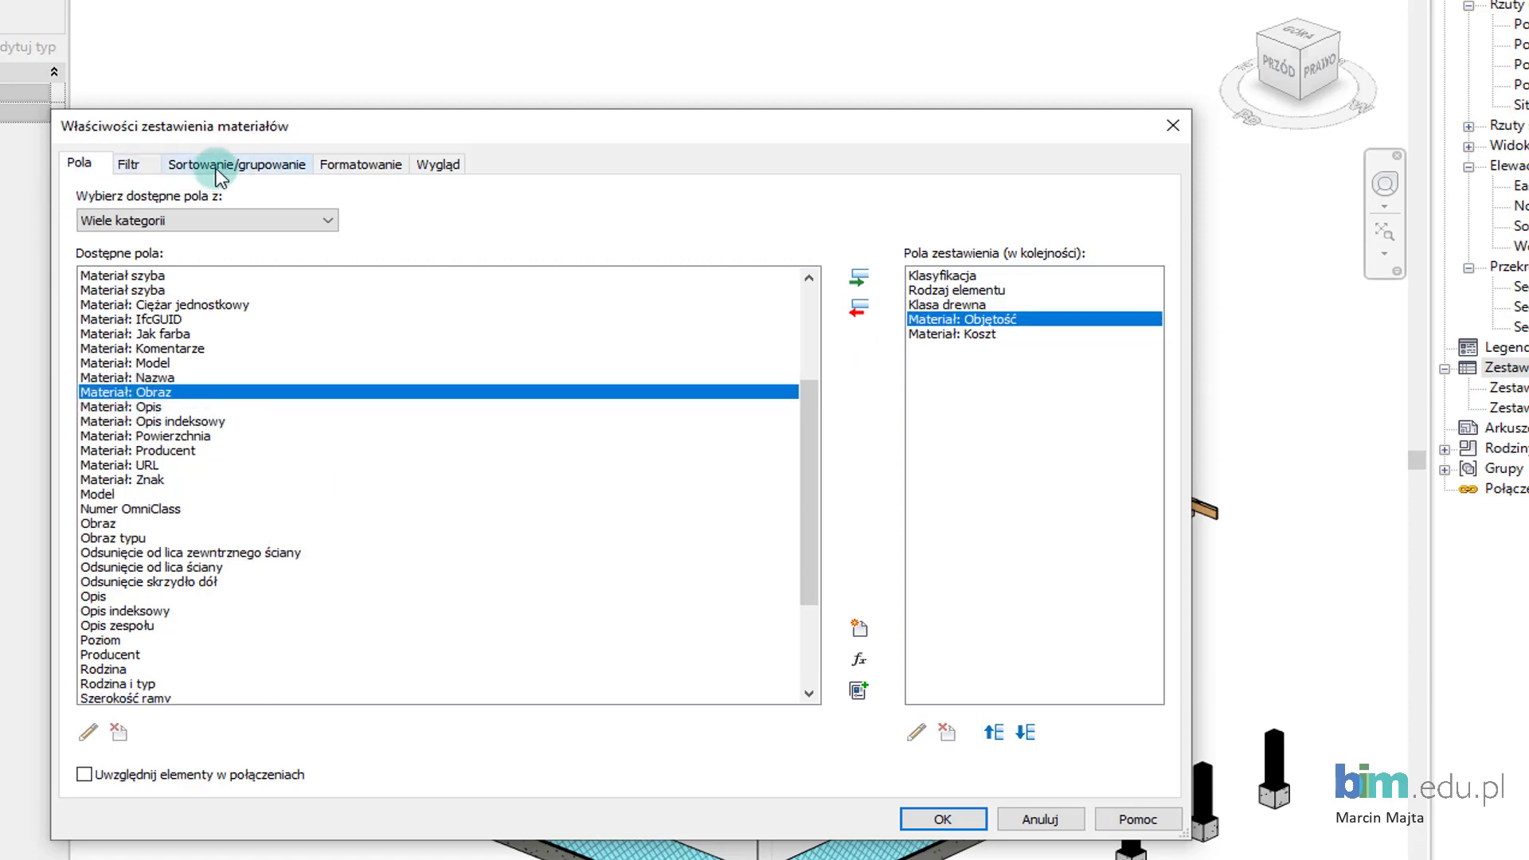
- Filter the takeoff to rows where Klasyfikacja has a value
{"action": "left_click", "coordinate": [145, 166]}
{"action": "left_click", "coordinate": [308, 199]}
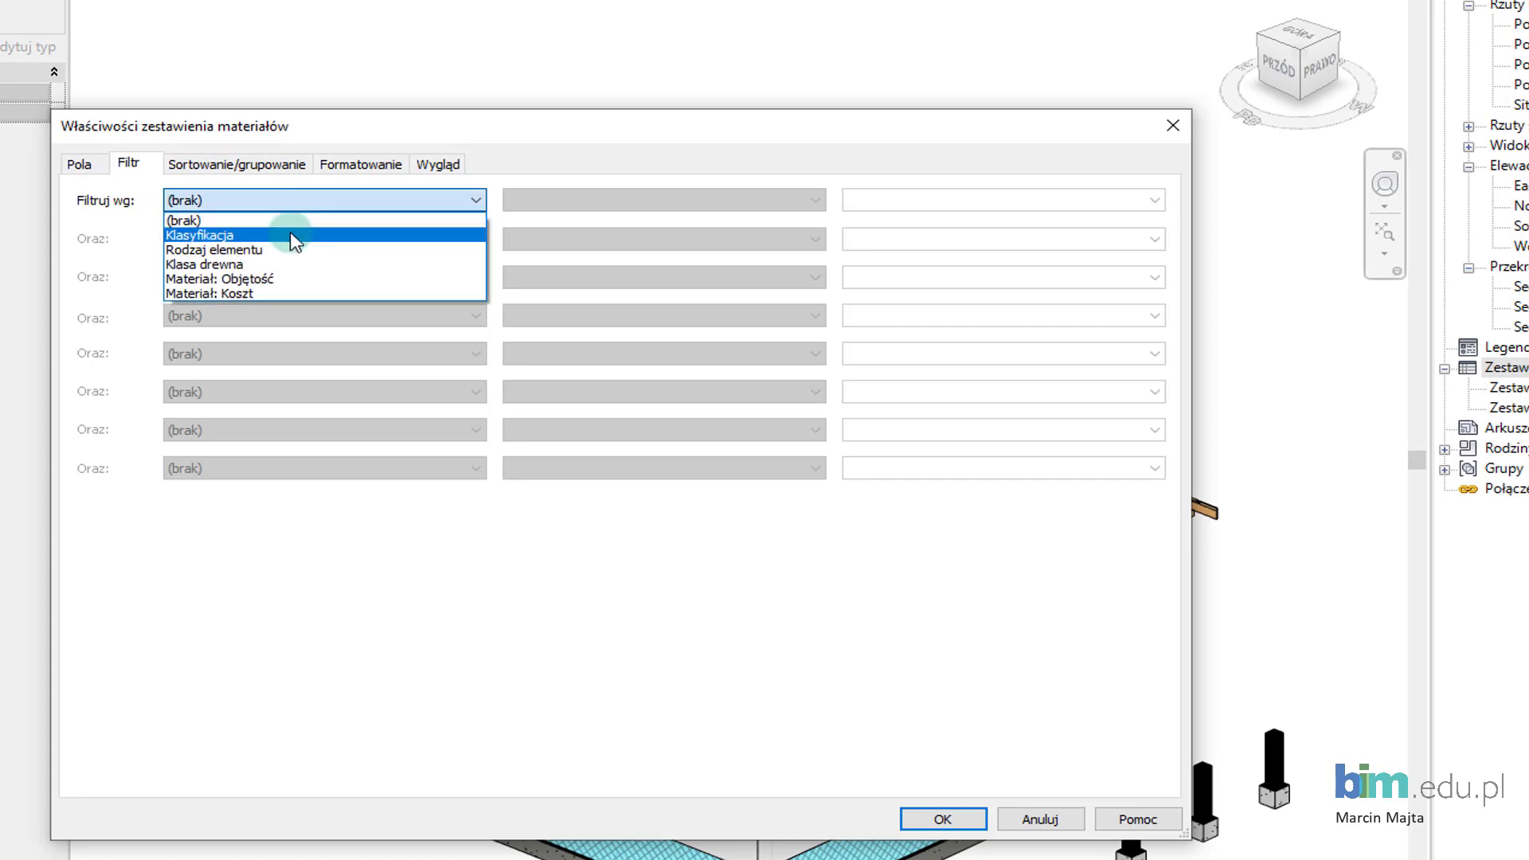
{"action": "left_click", "coordinate": [295, 237]}
{"action": "left_click", "coordinate": [591, 195]}
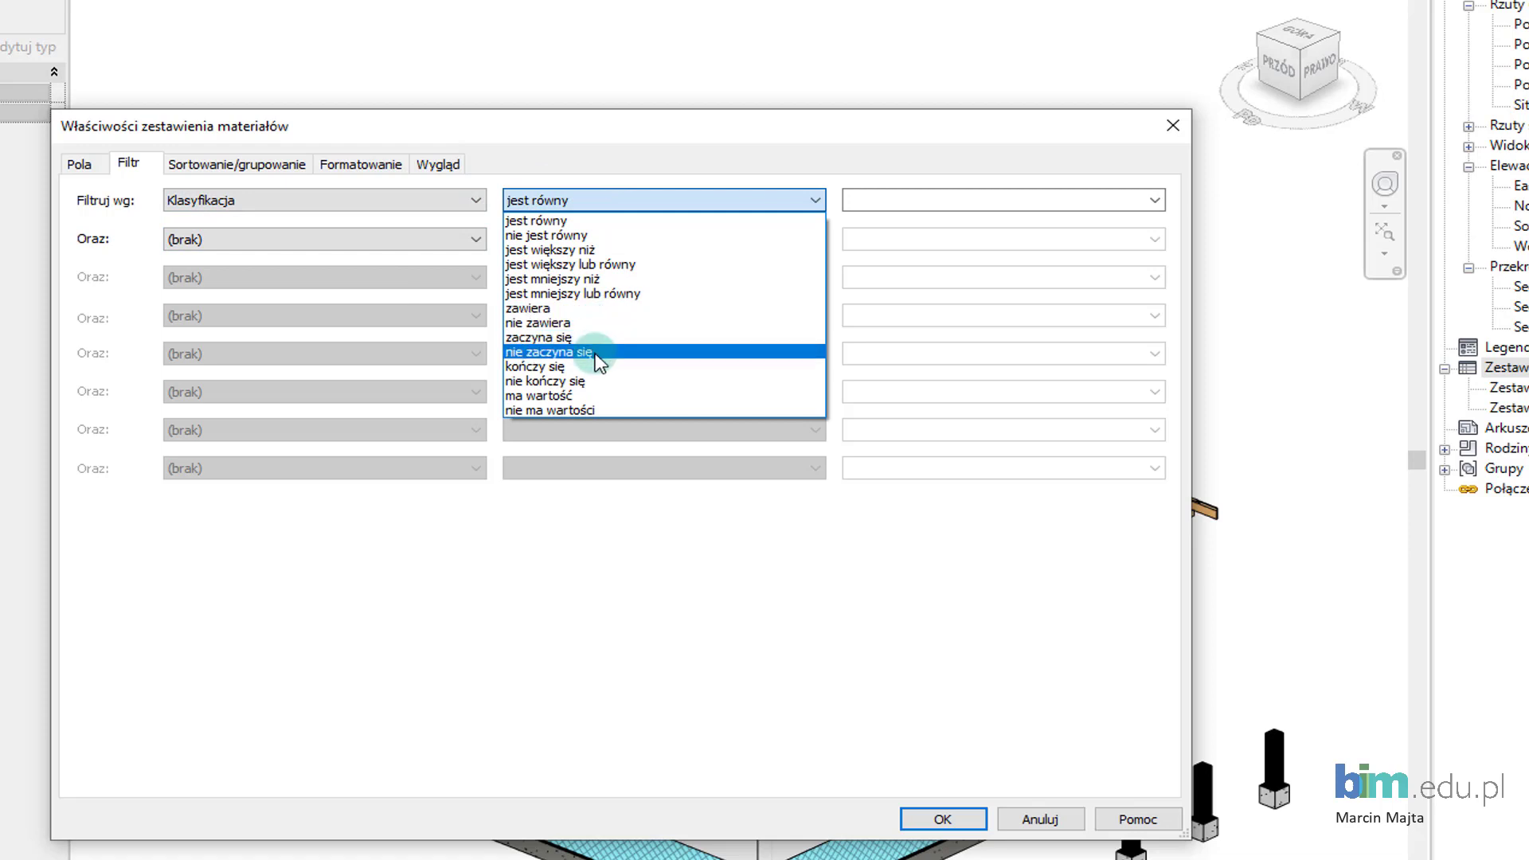
{"action": "left_click", "coordinate": [581, 397]}
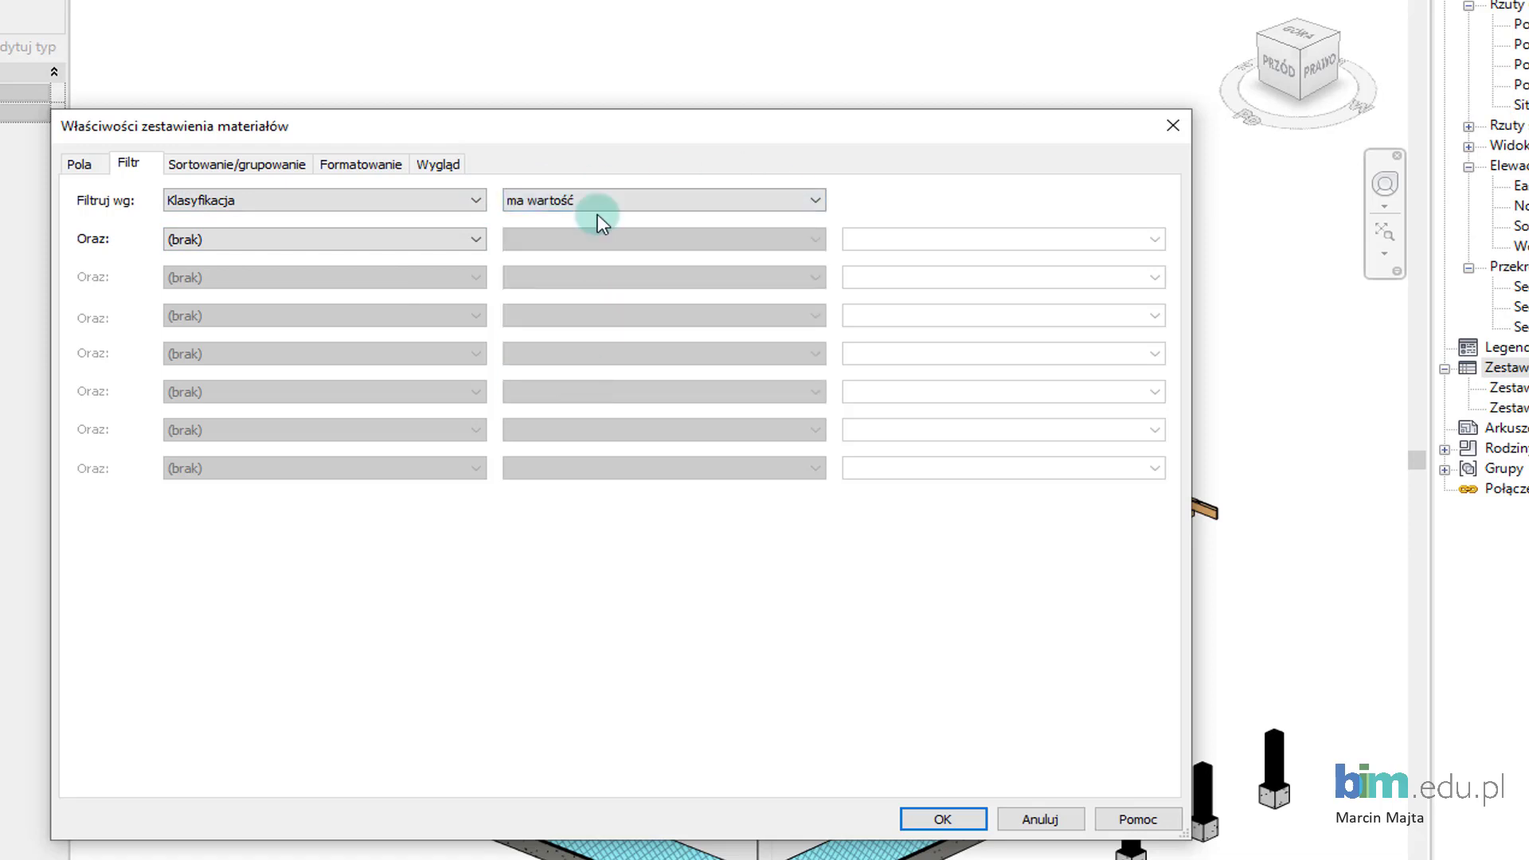
- Sort the takeoff by Klasyfikacja, then by Rodzaj elementu
{"action": "left_click", "coordinate": [253, 164]}
{"action": "left_click", "coordinate": [275, 197]}
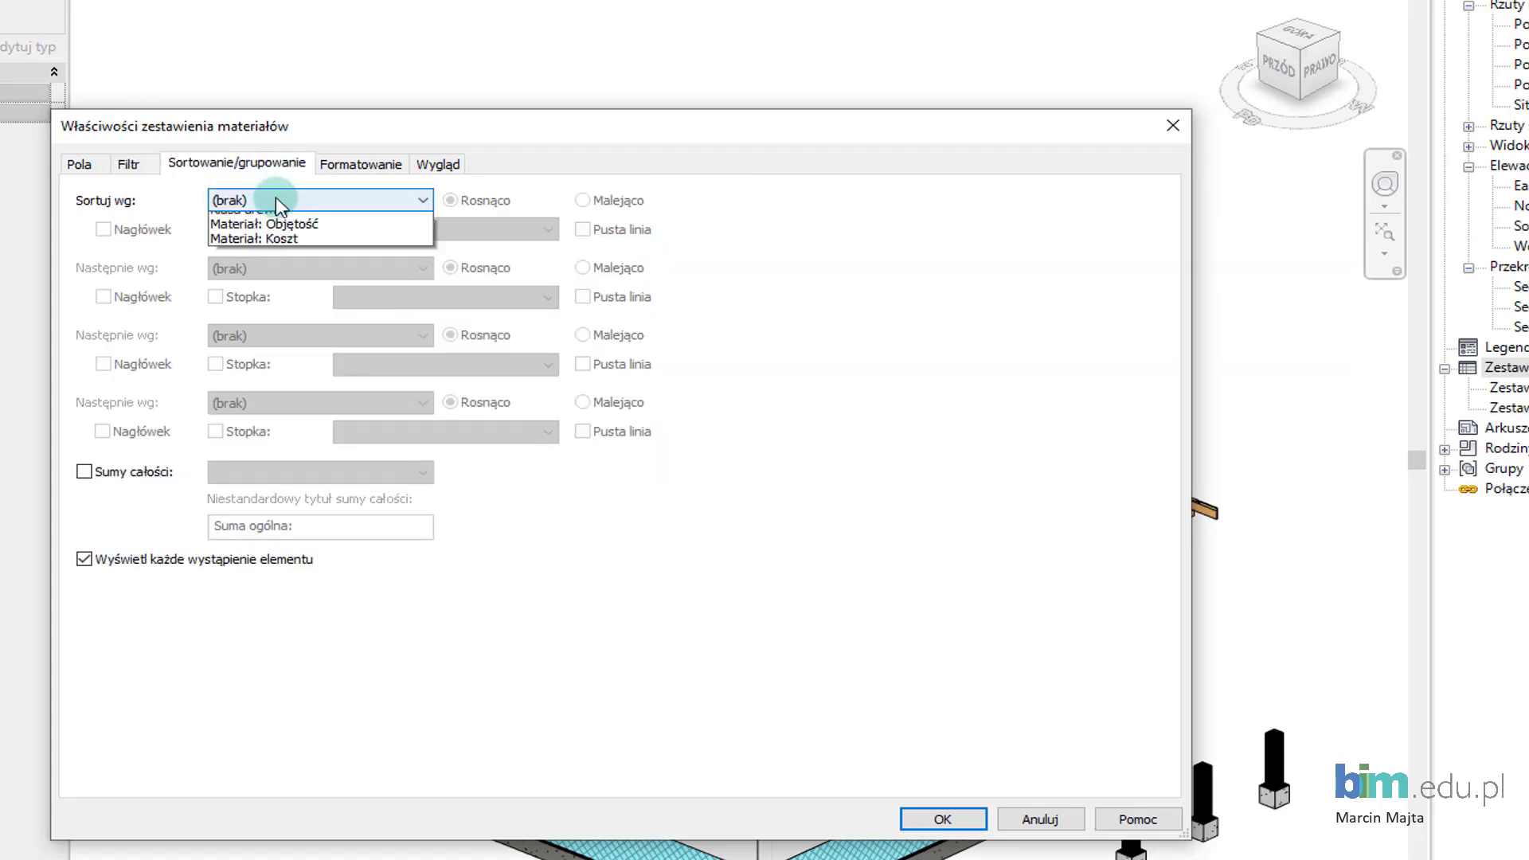
{"action": "left_click", "coordinate": [285, 233]}
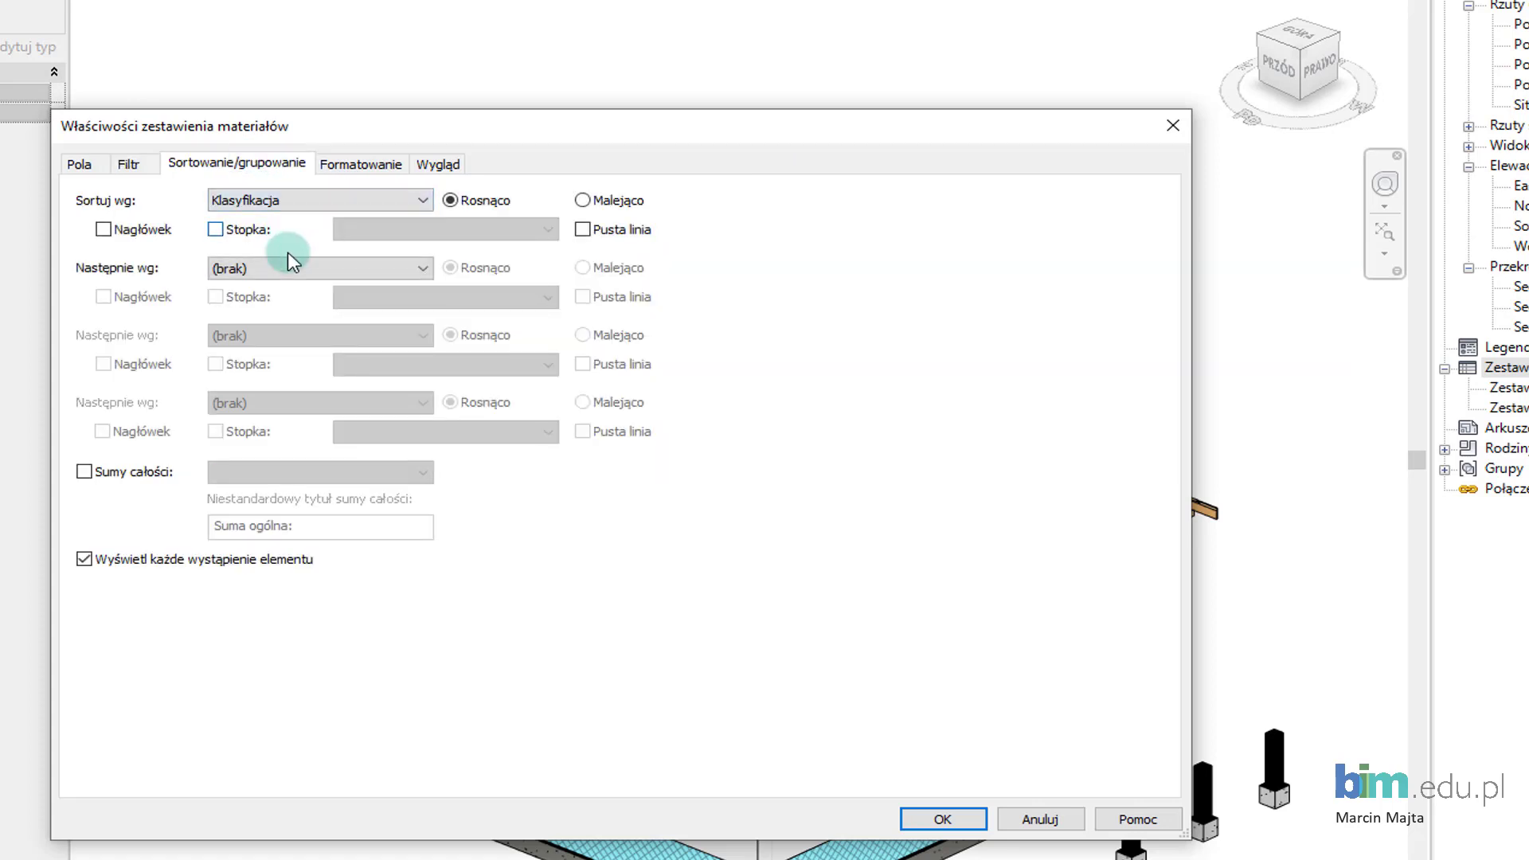
{"action": "left_click", "coordinate": [289, 263]}
{"action": "left_click", "coordinate": [292, 318]}
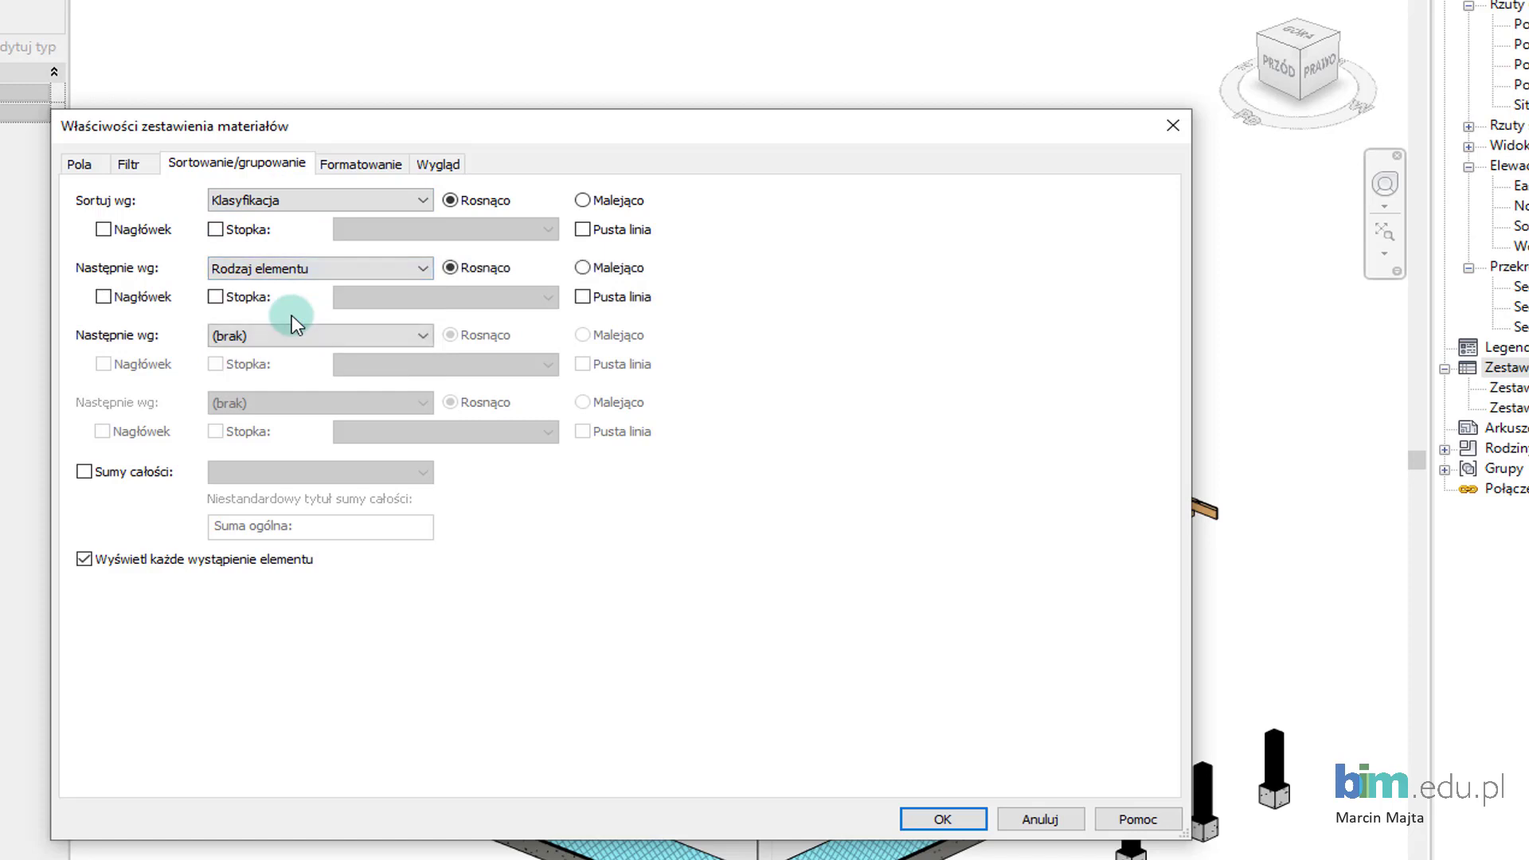
- Set Materiał: Objętość to Licz sumy and confirm the schedule properties
{"action": "left_click", "coordinate": [330, 175]}
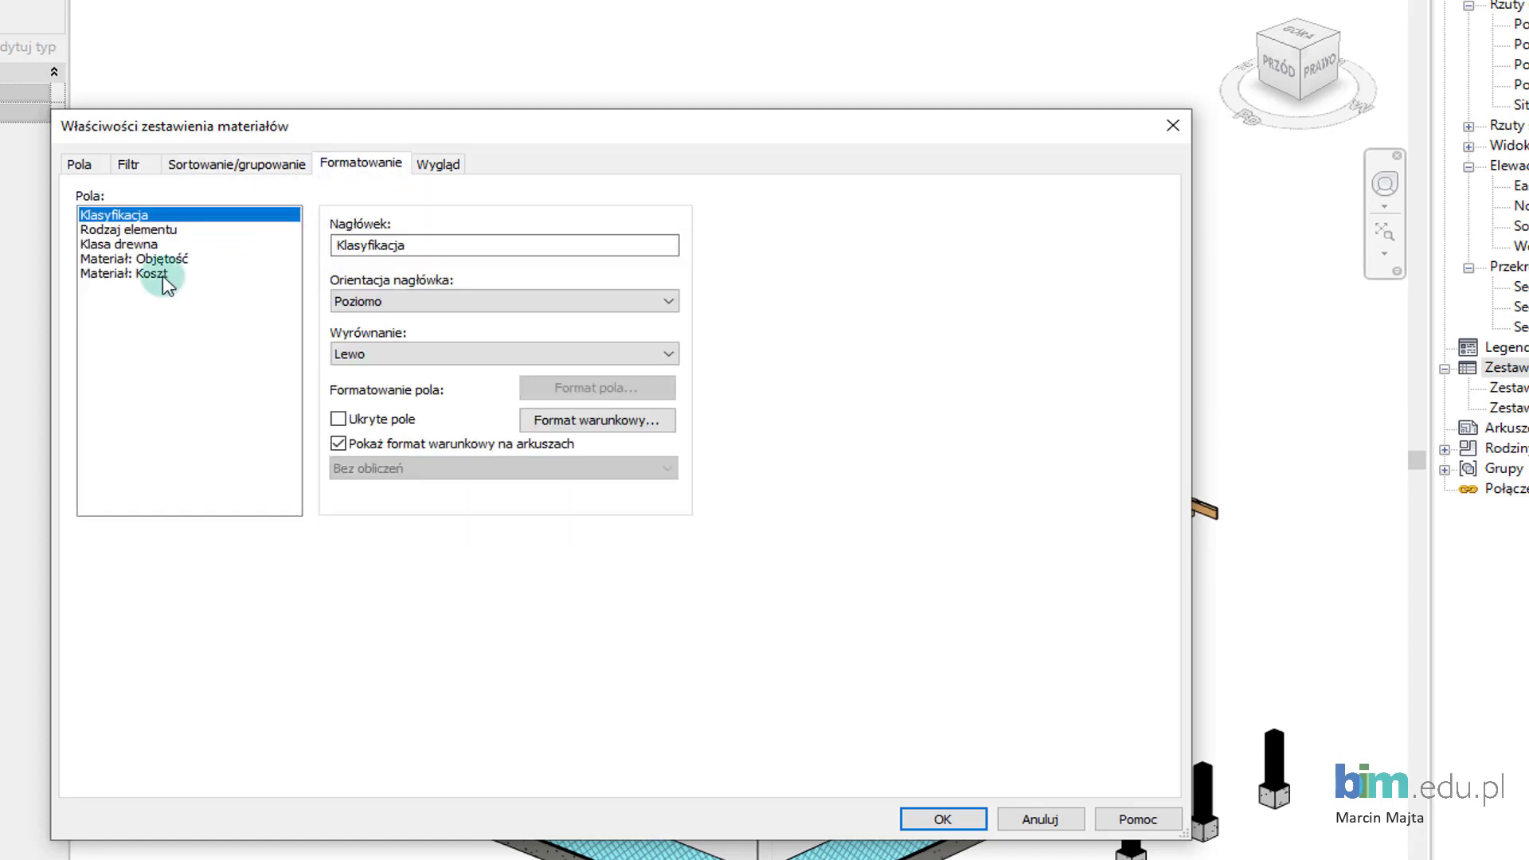
{"action": "left_click", "coordinate": [140, 260]}
{"action": "left_click", "coordinate": [393, 469]}
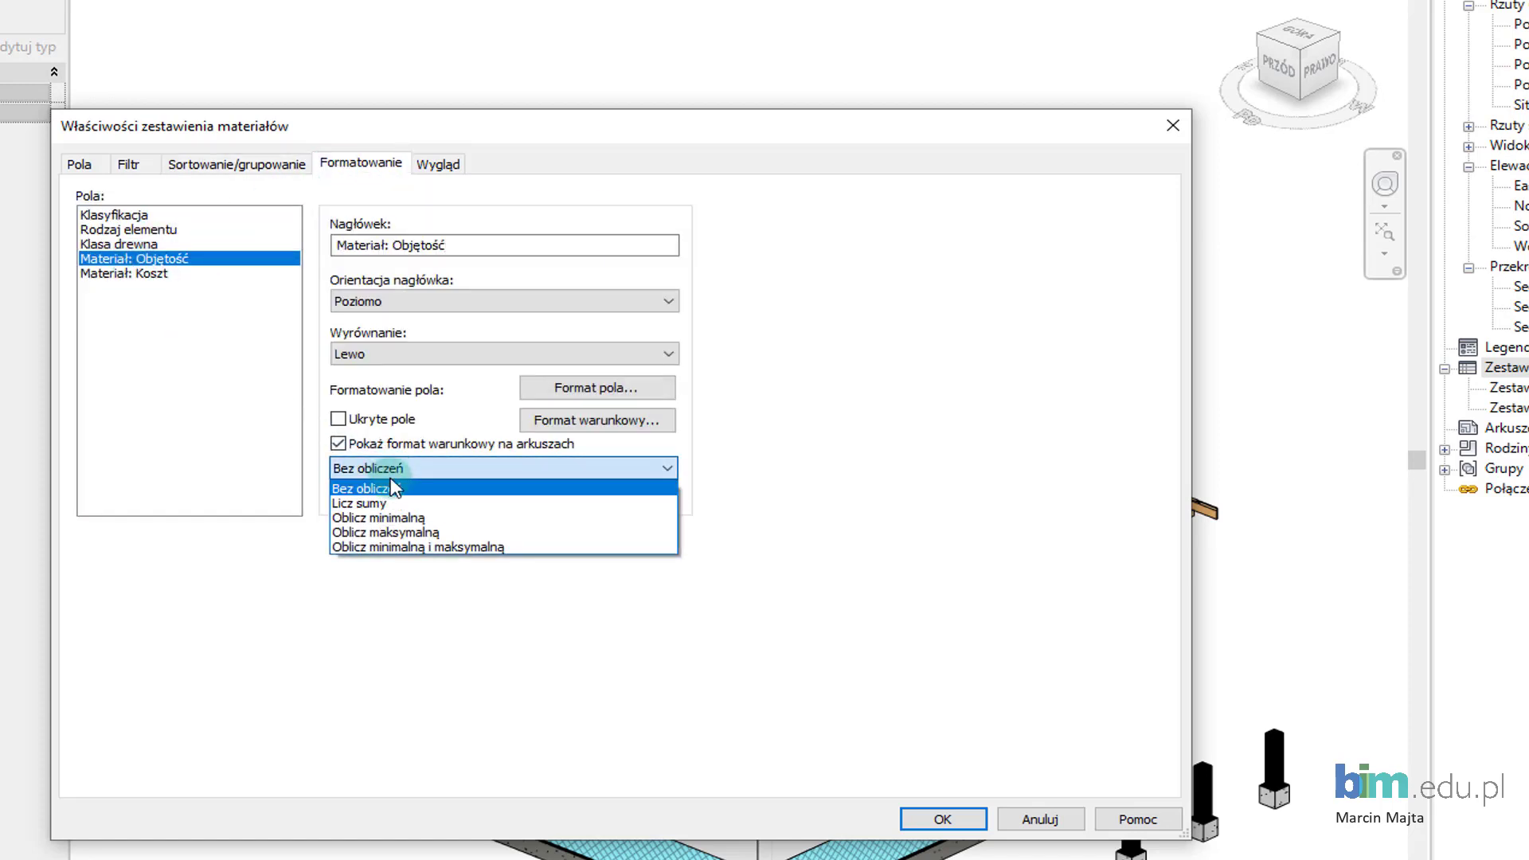
{"action": "left_click", "coordinate": [395, 498]}
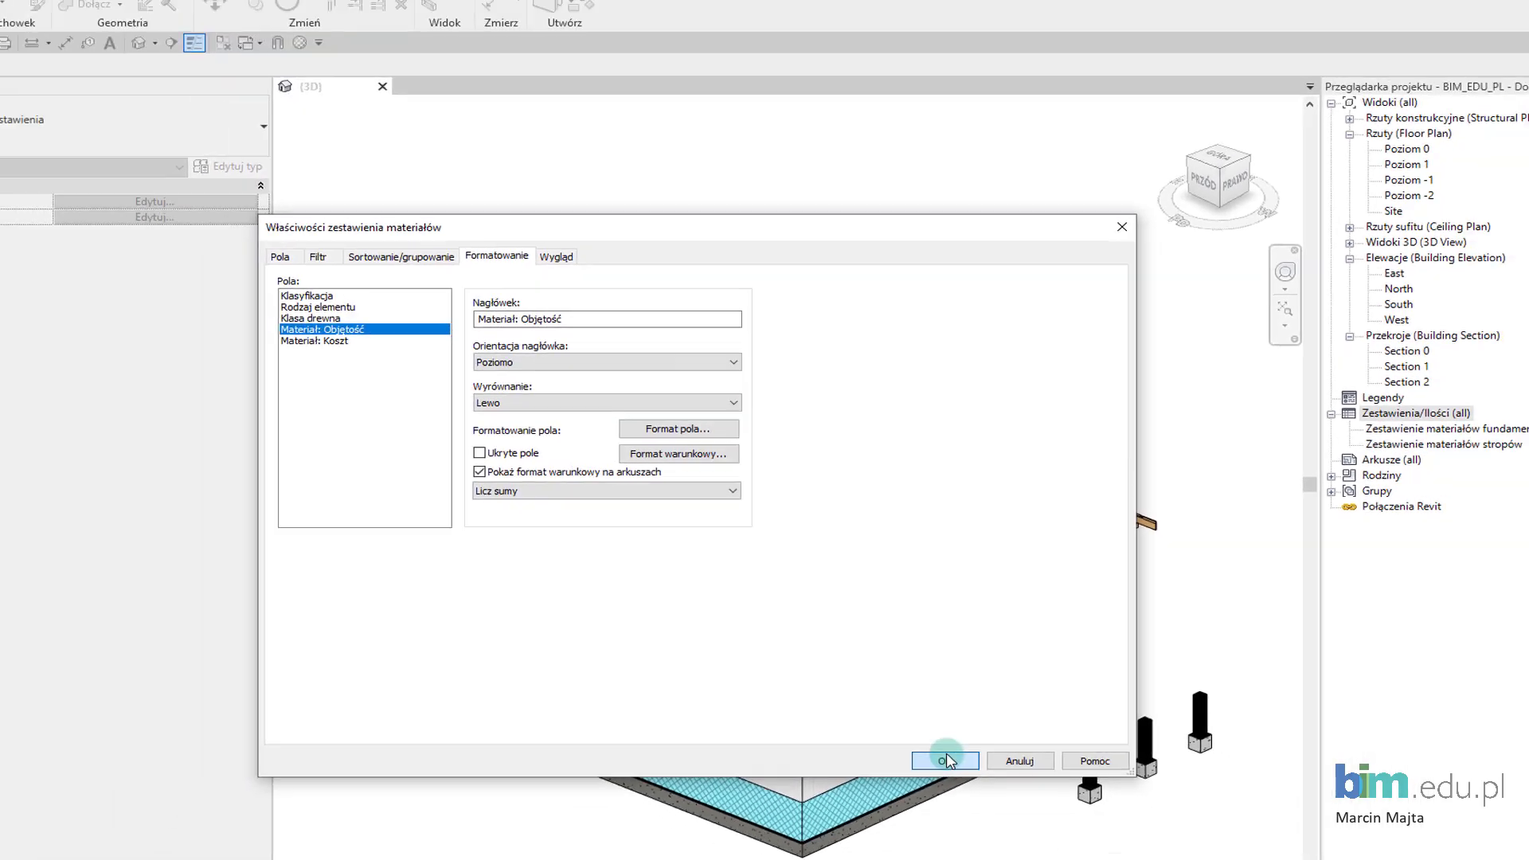
{"action": "left_click", "coordinate": [943, 818]}
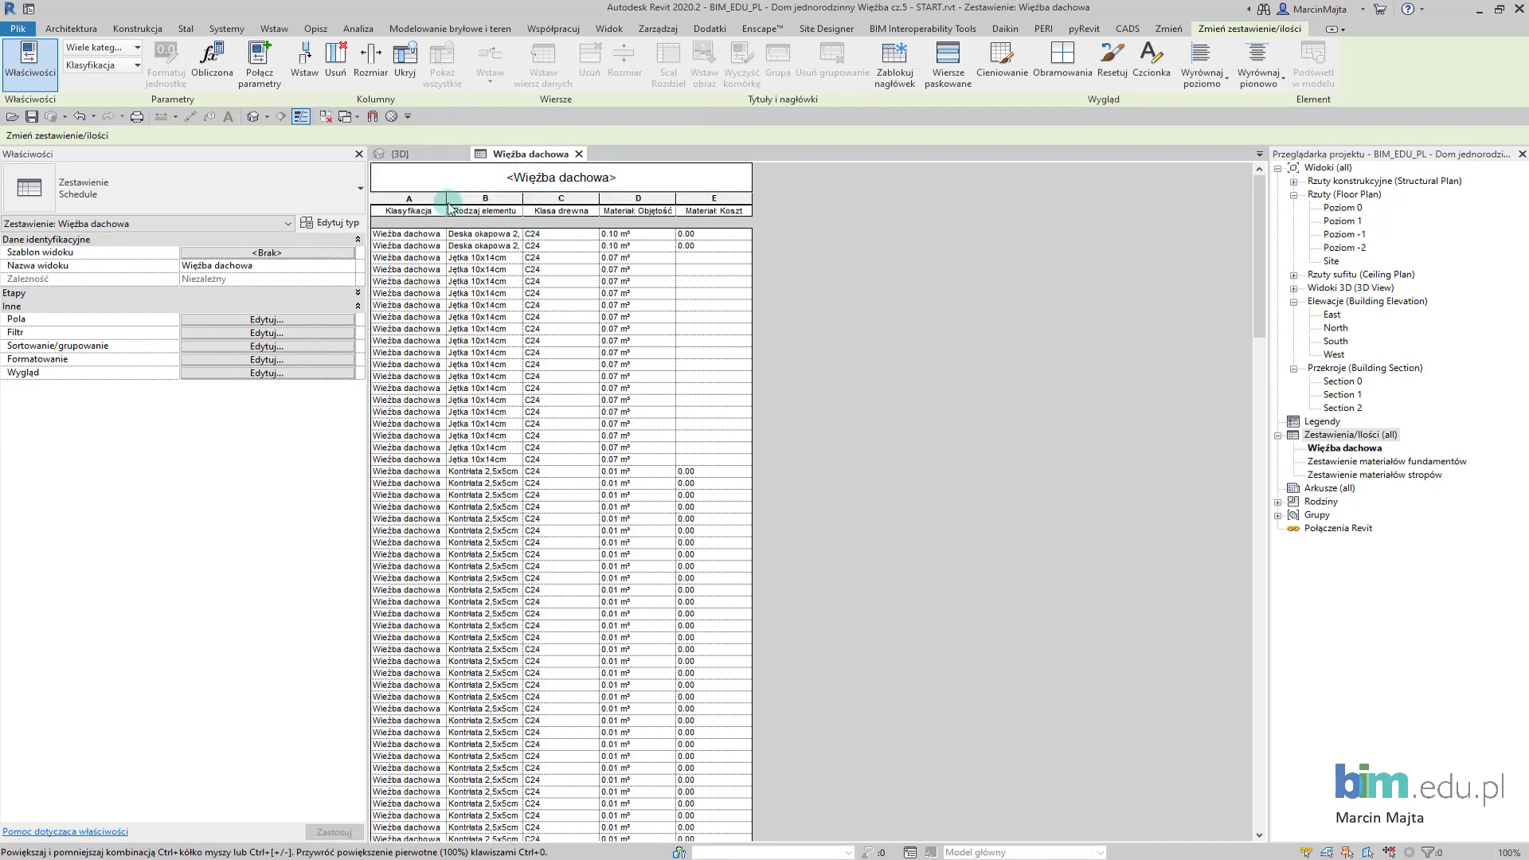
- Widen the Klasyfikacja and Materiał: Objętość columns, then scroll through the schedule and back
{"action": "left_click_drag", "start_coordinate": [444, 199], "coordinate": [663, 198]}
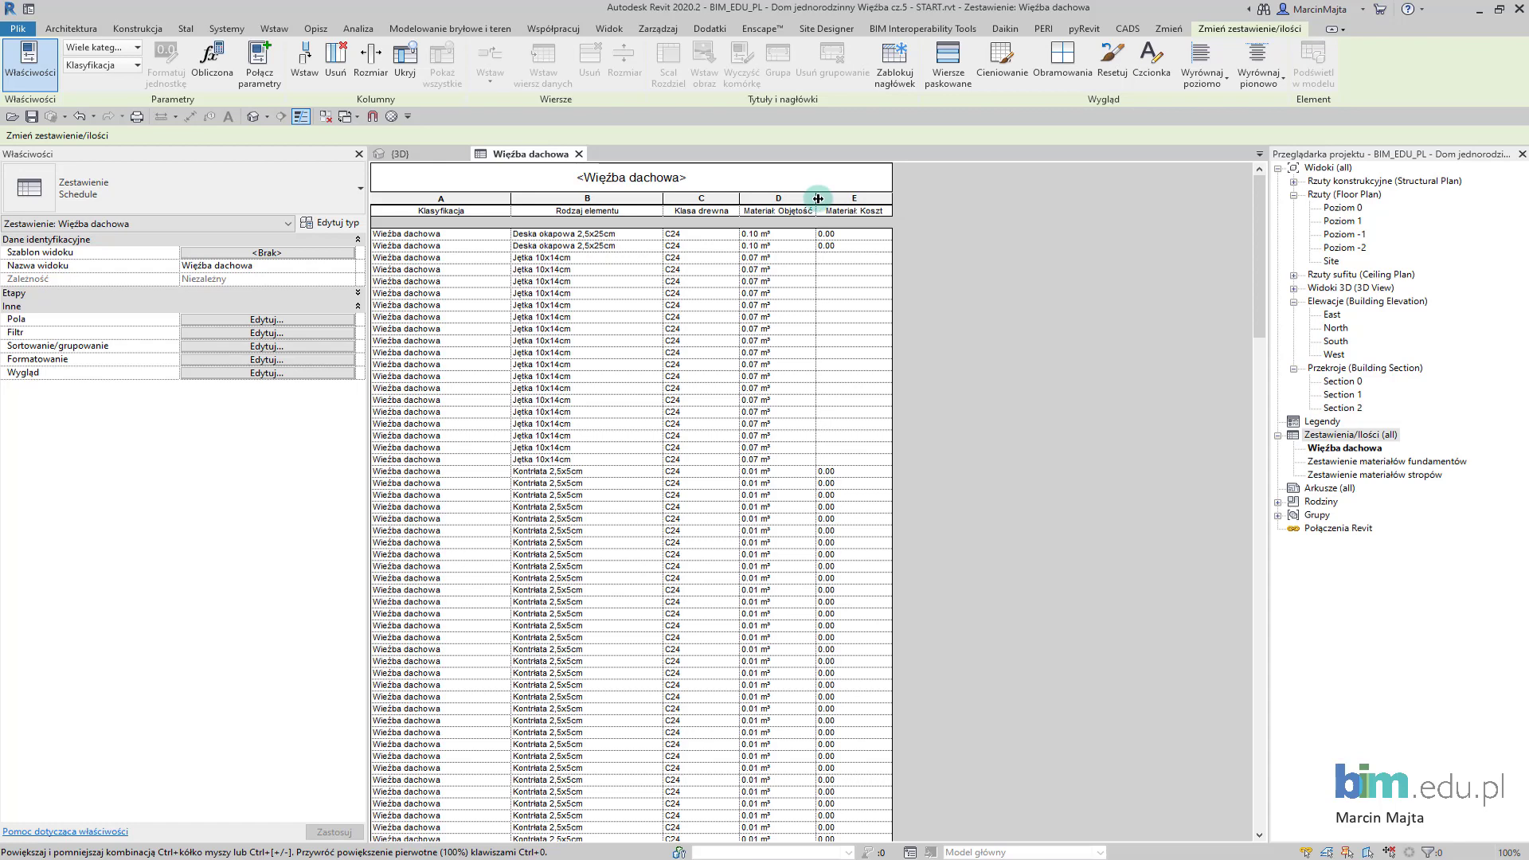
{"action": "left_click_drag", "start_coordinate": [817, 199], "coordinate": [843, 199]}
{"action": "scroll", "coordinate": [882, 296], "scroll_direction": "down", "scroll_amount": 5}
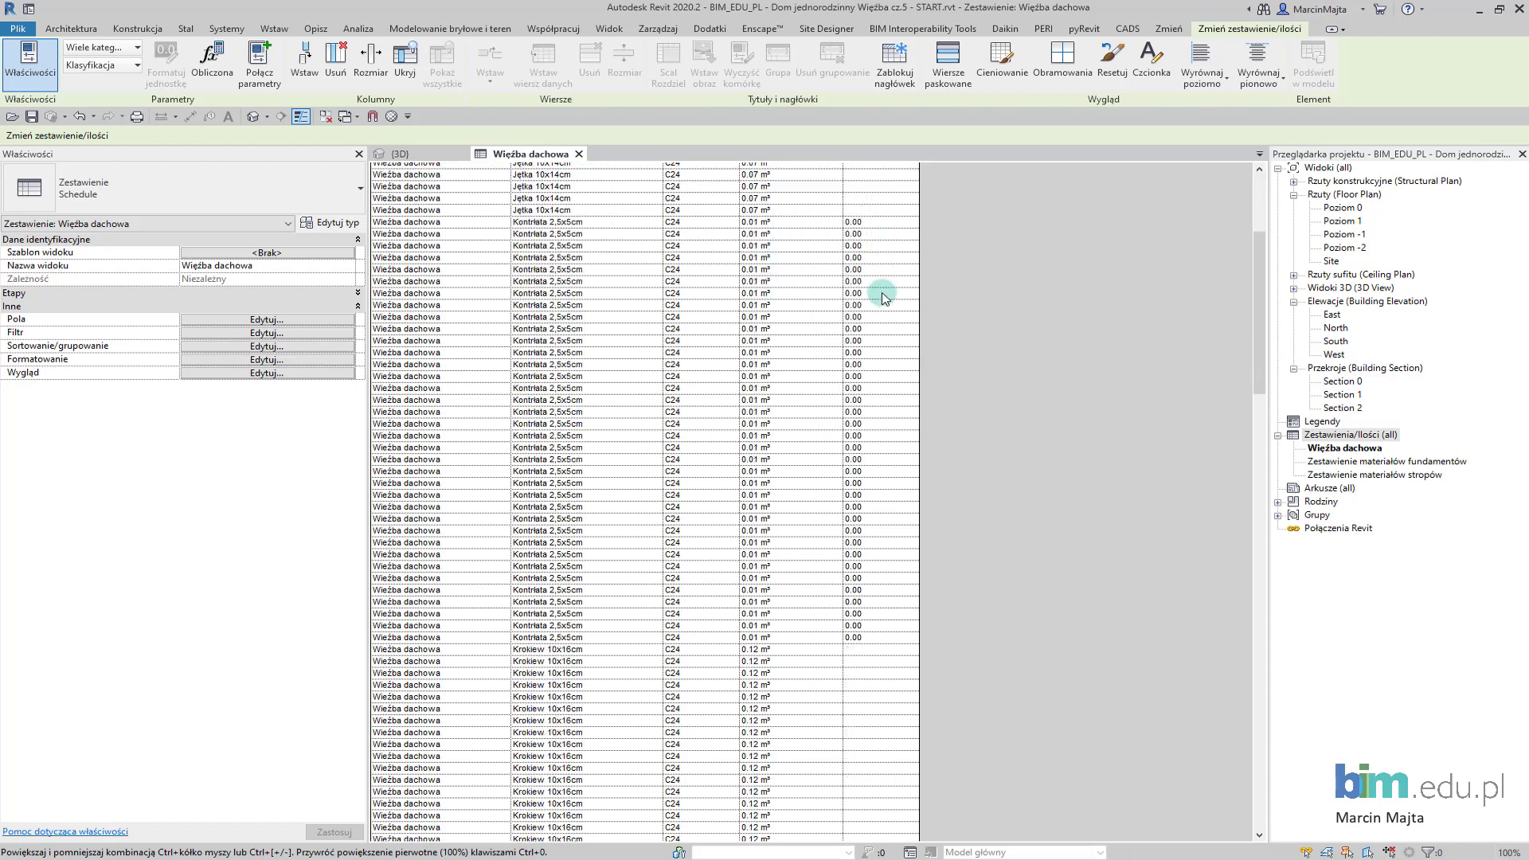
{"action": "scroll", "coordinate": [884, 298], "scroll_direction": "down", "scroll_amount": 5}
{"action": "scroll", "coordinate": [882, 296], "scroll_direction": "down", "scroll_amount": 5}
{"action": "scroll", "coordinate": [882, 296], "scroll_direction": "down", "scroll_amount": 5}
{"action": "scroll", "coordinate": [882, 297], "scroll_direction": "down", "scroll_amount": 5}
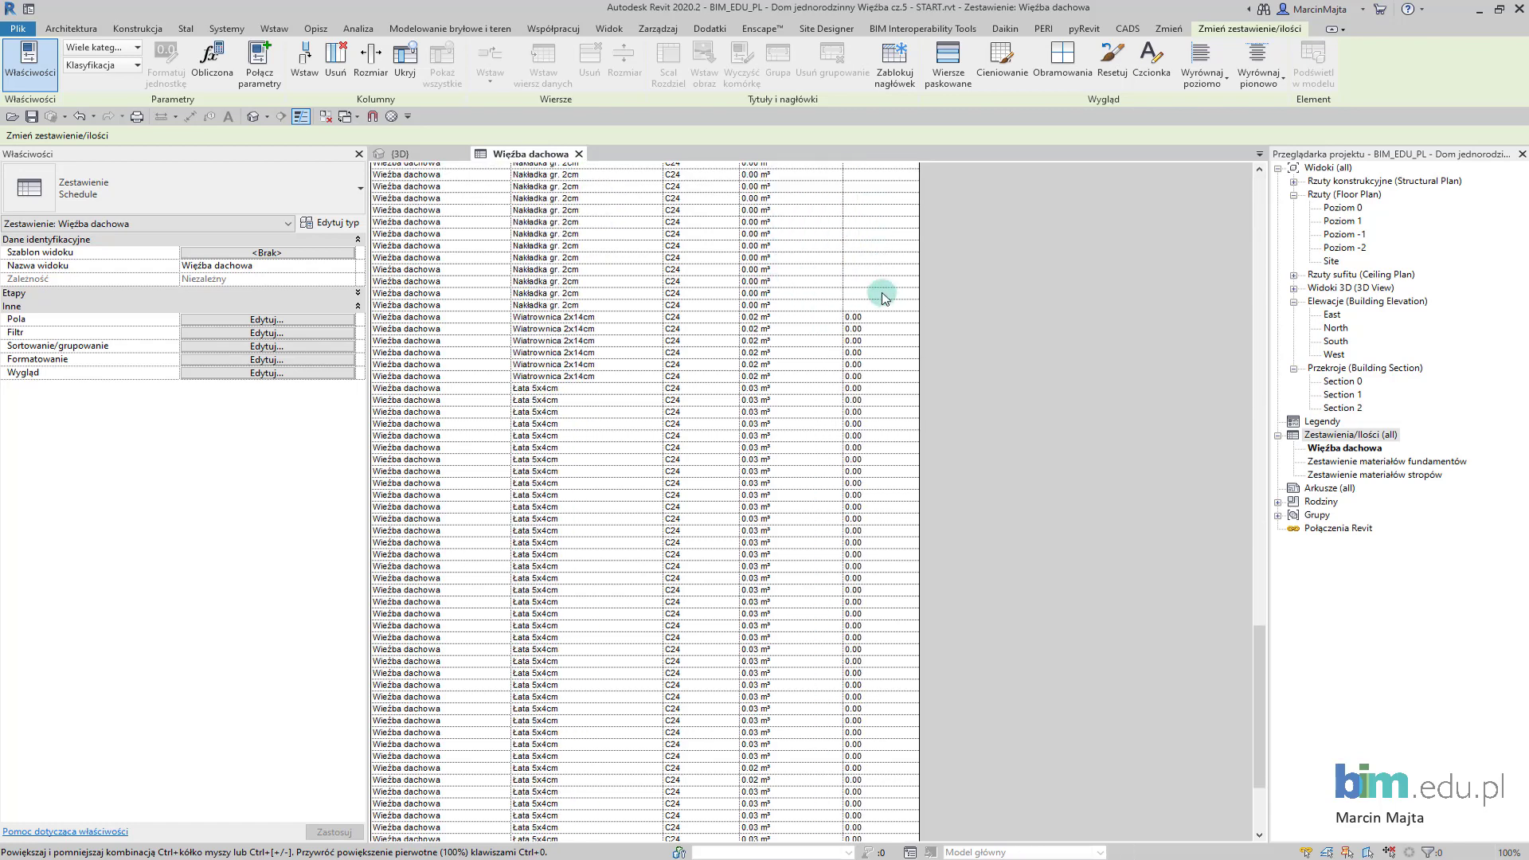
{"action": "scroll", "coordinate": [883, 296], "scroll_direction": "down", "scroll_amount": 5}
{"action": "left_click_drag", "start_coordinate": [1259, 701], "coordinate": [1258, 675]}
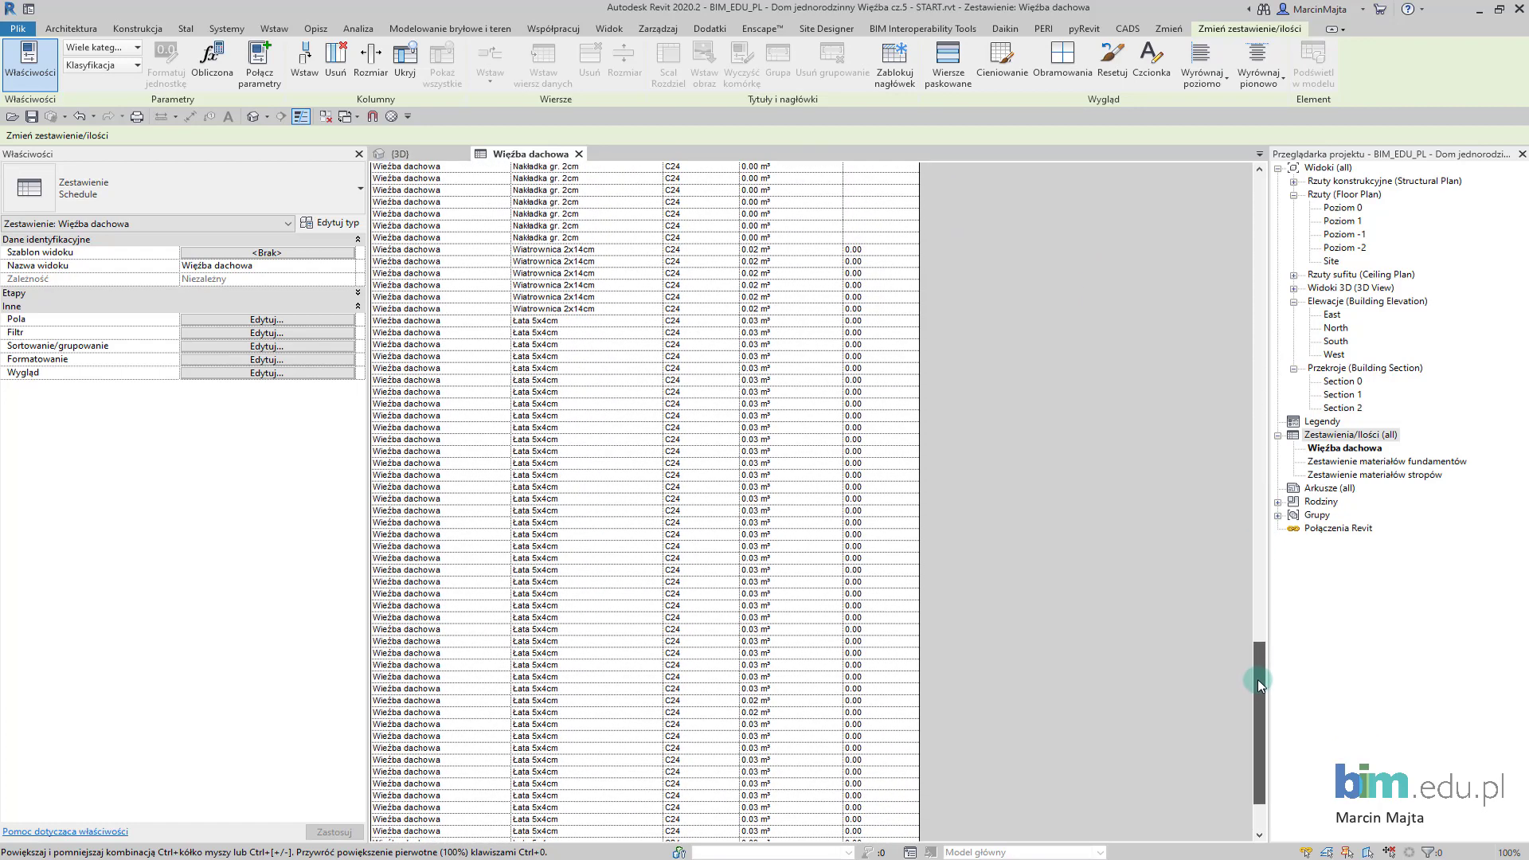
{"action": "left_click_drag", "start_coordinate": [1258, 675], "coordinate": [1204, 209]}
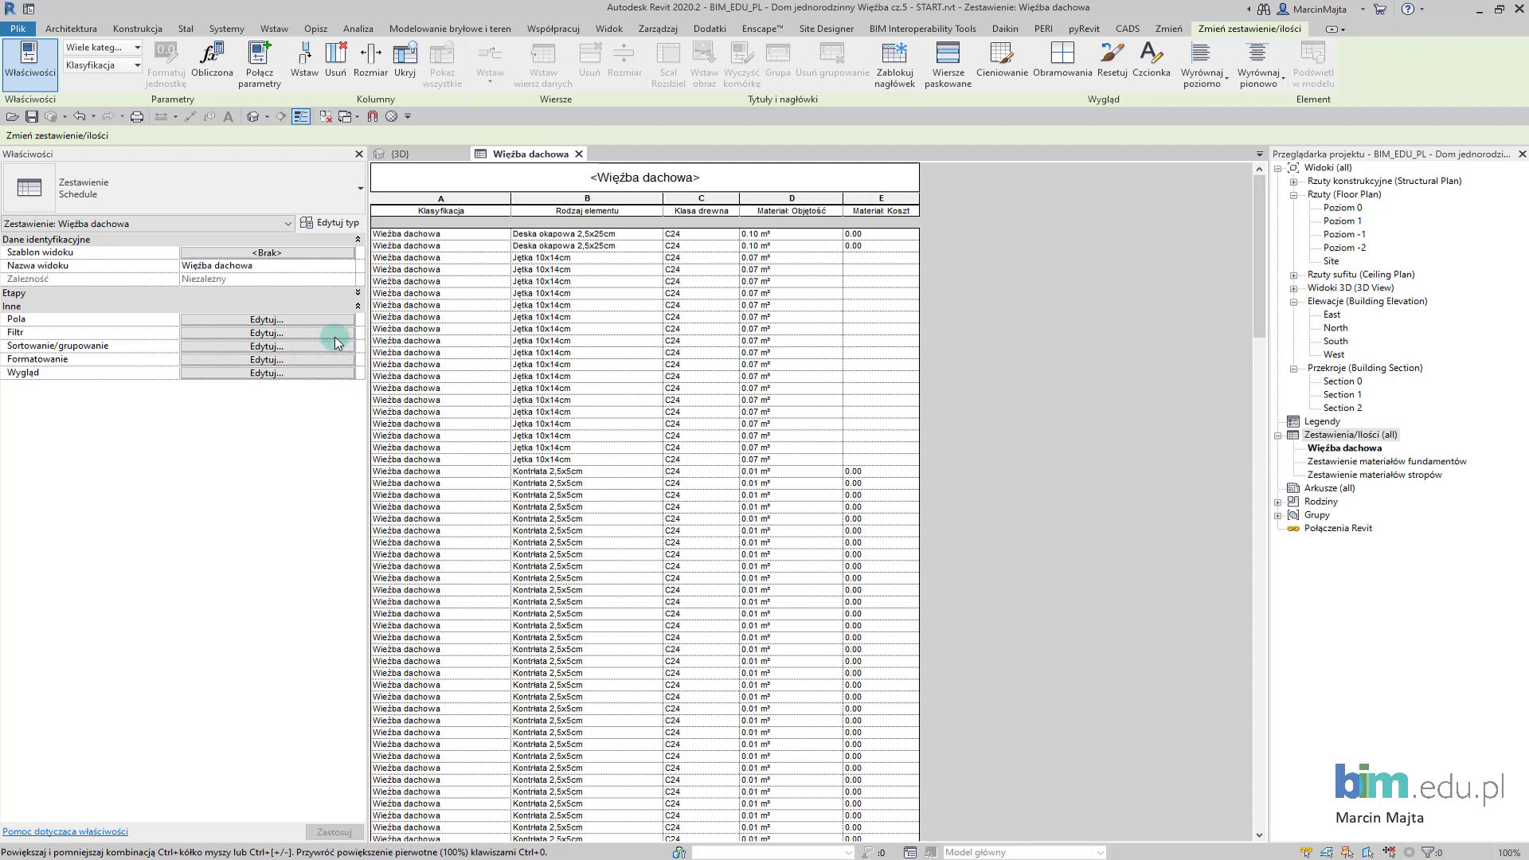
- Enable grand totals showing Tylko sumy and total Materiał: Objętość, giving 8.62 m³
{"action": "left_click", "coordinate": [278, 348]}
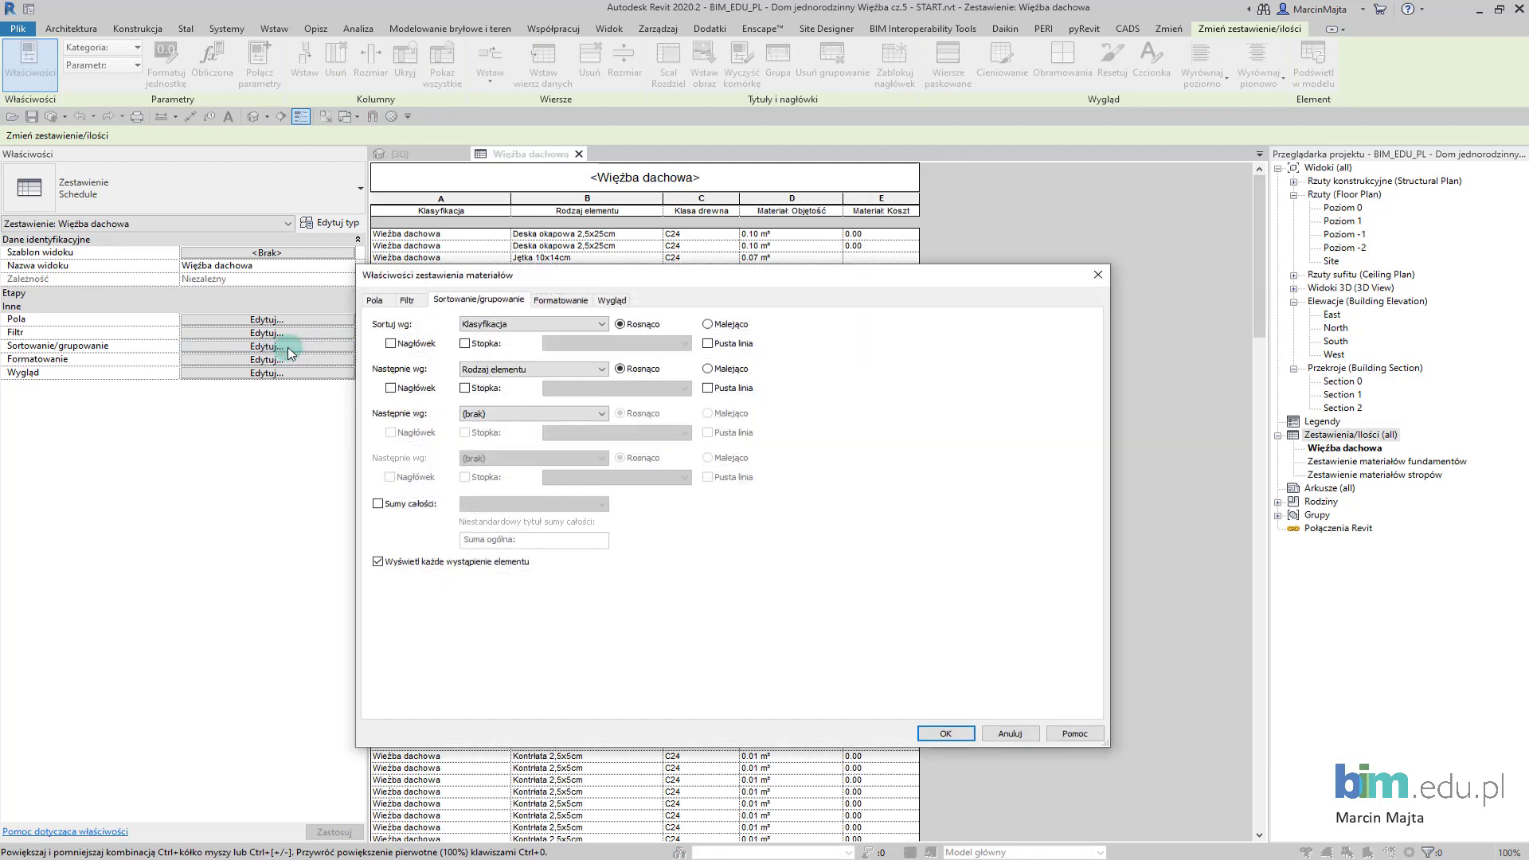
{"action": "left_click", "coordinate": [419, 505]}
{"action": "left_click", "coordinate": [526, 504]}
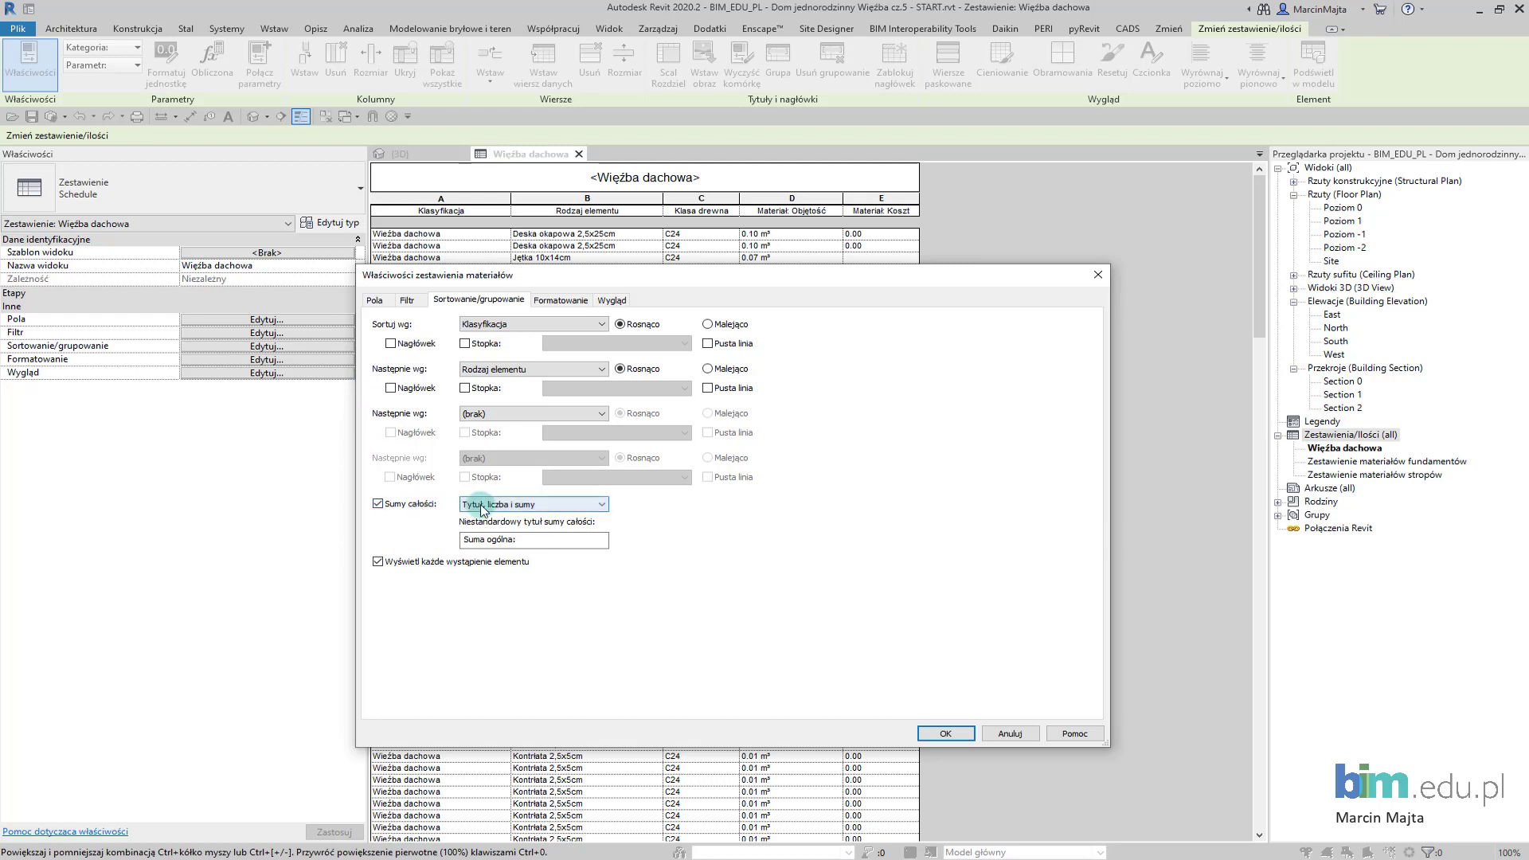
{"action": "left_click", "coordinate": [486, 552]}
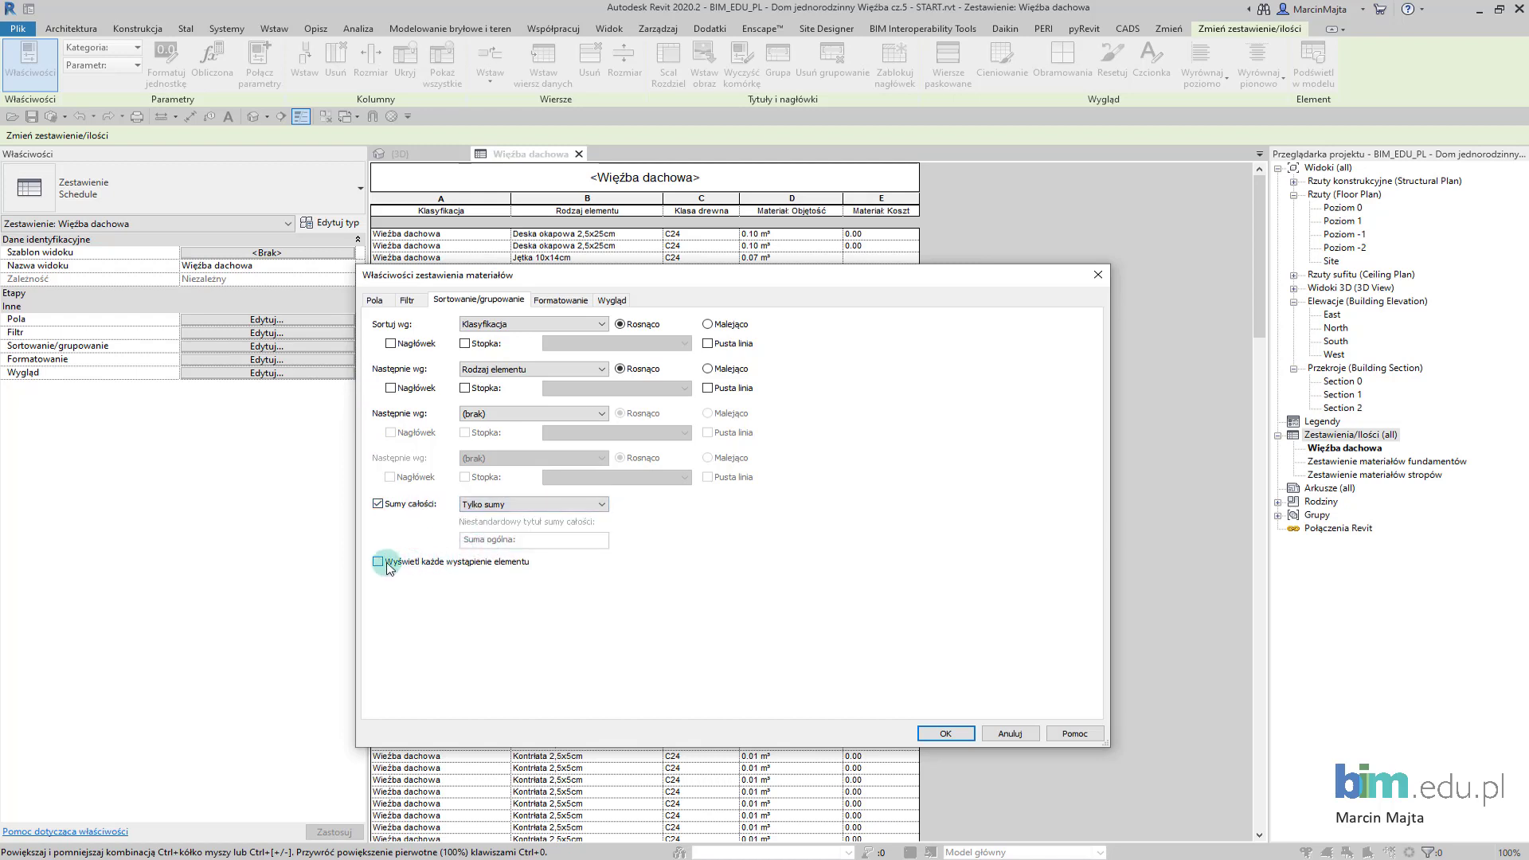
{"action": "left_click", "coordinate": [555, 302]}
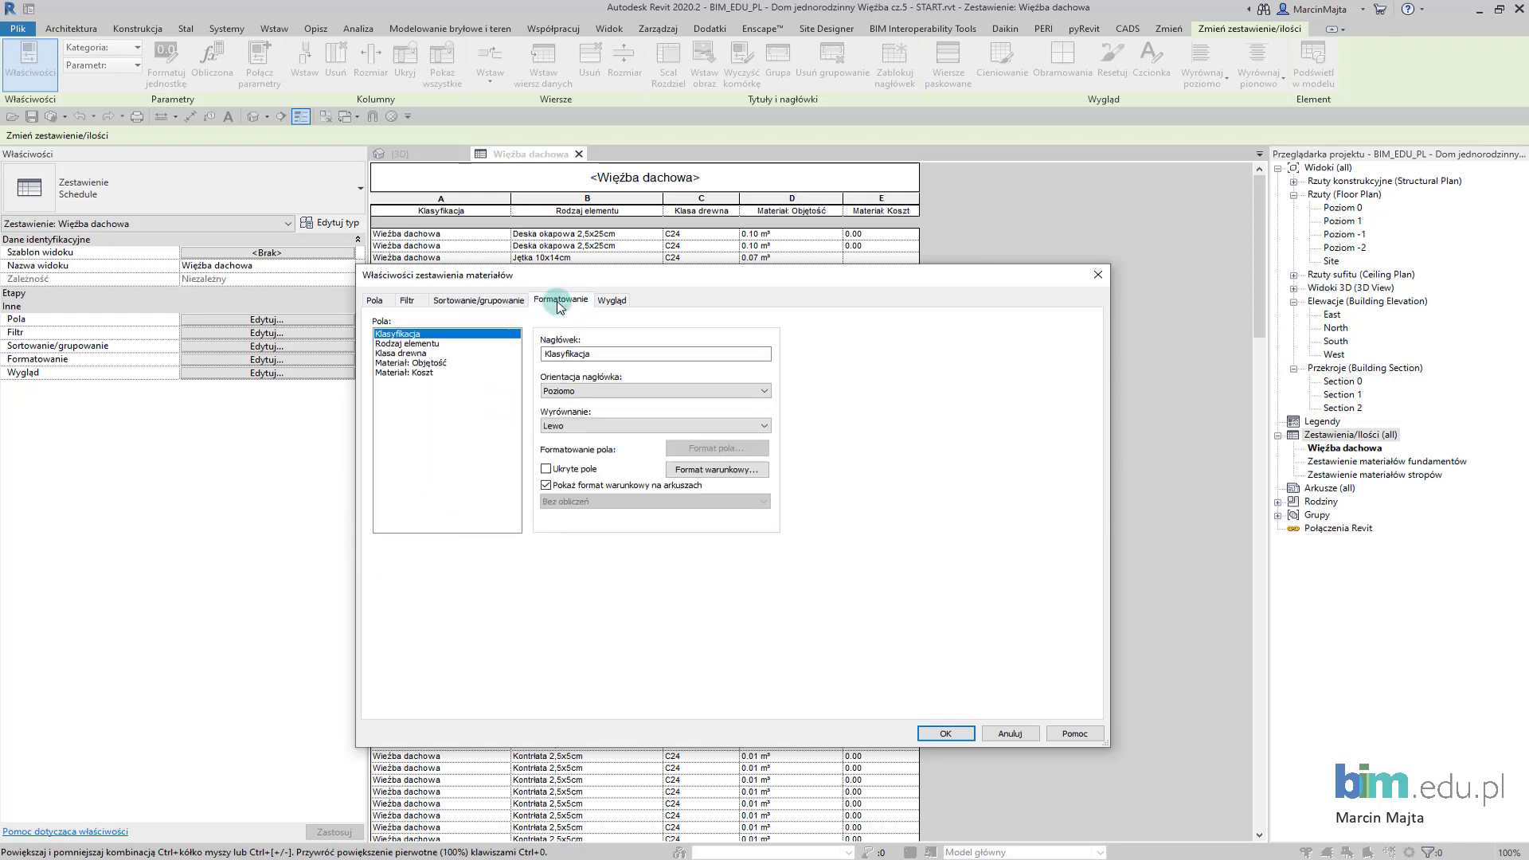
{"action": "left_click", "coordinate": [425, 363]}
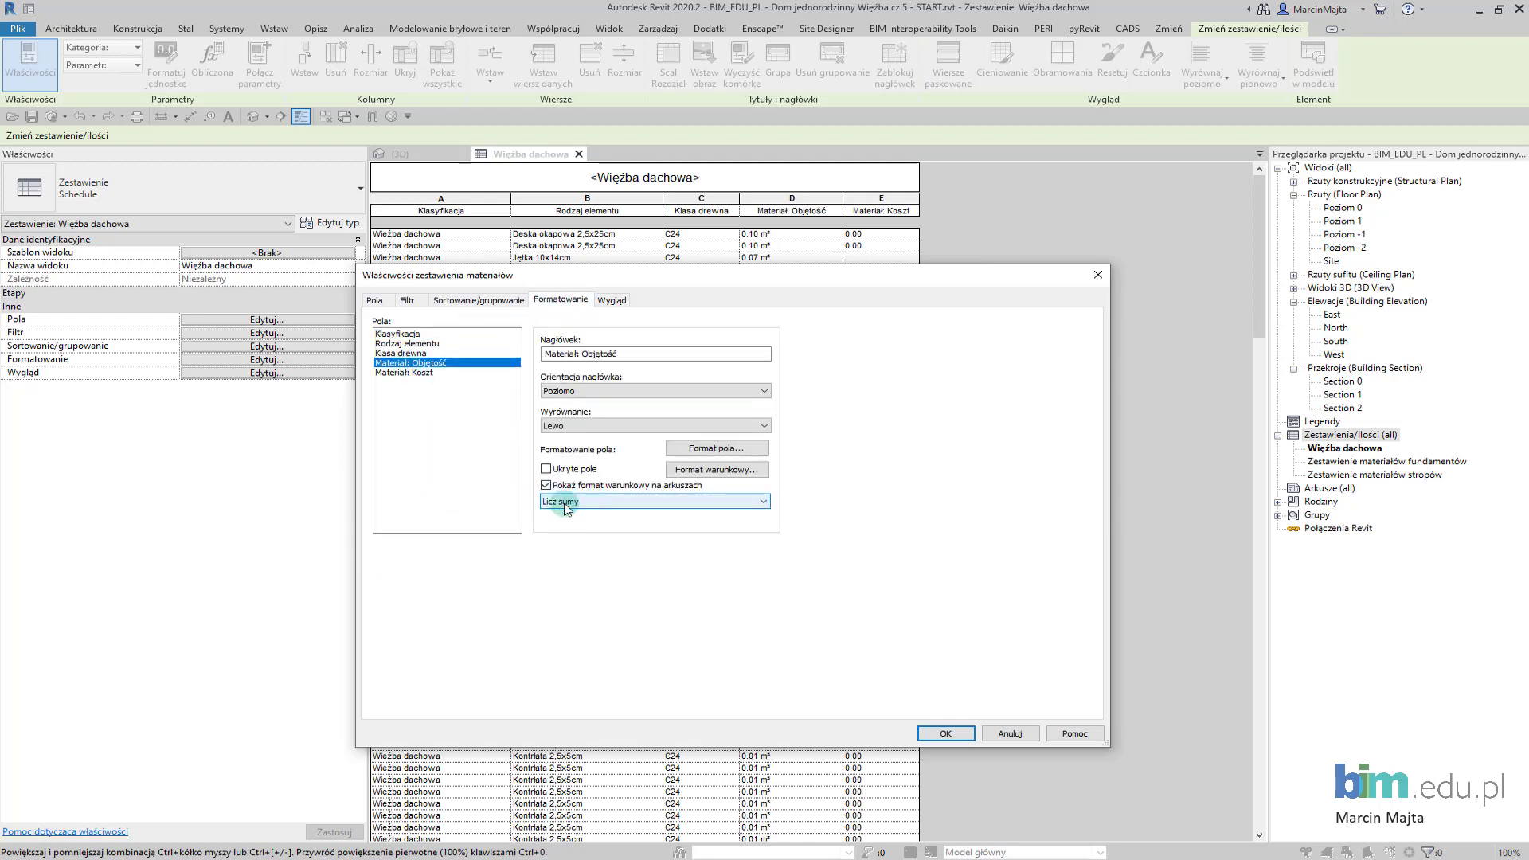
{"action": "left_click", "coordinate": [952, 733]}
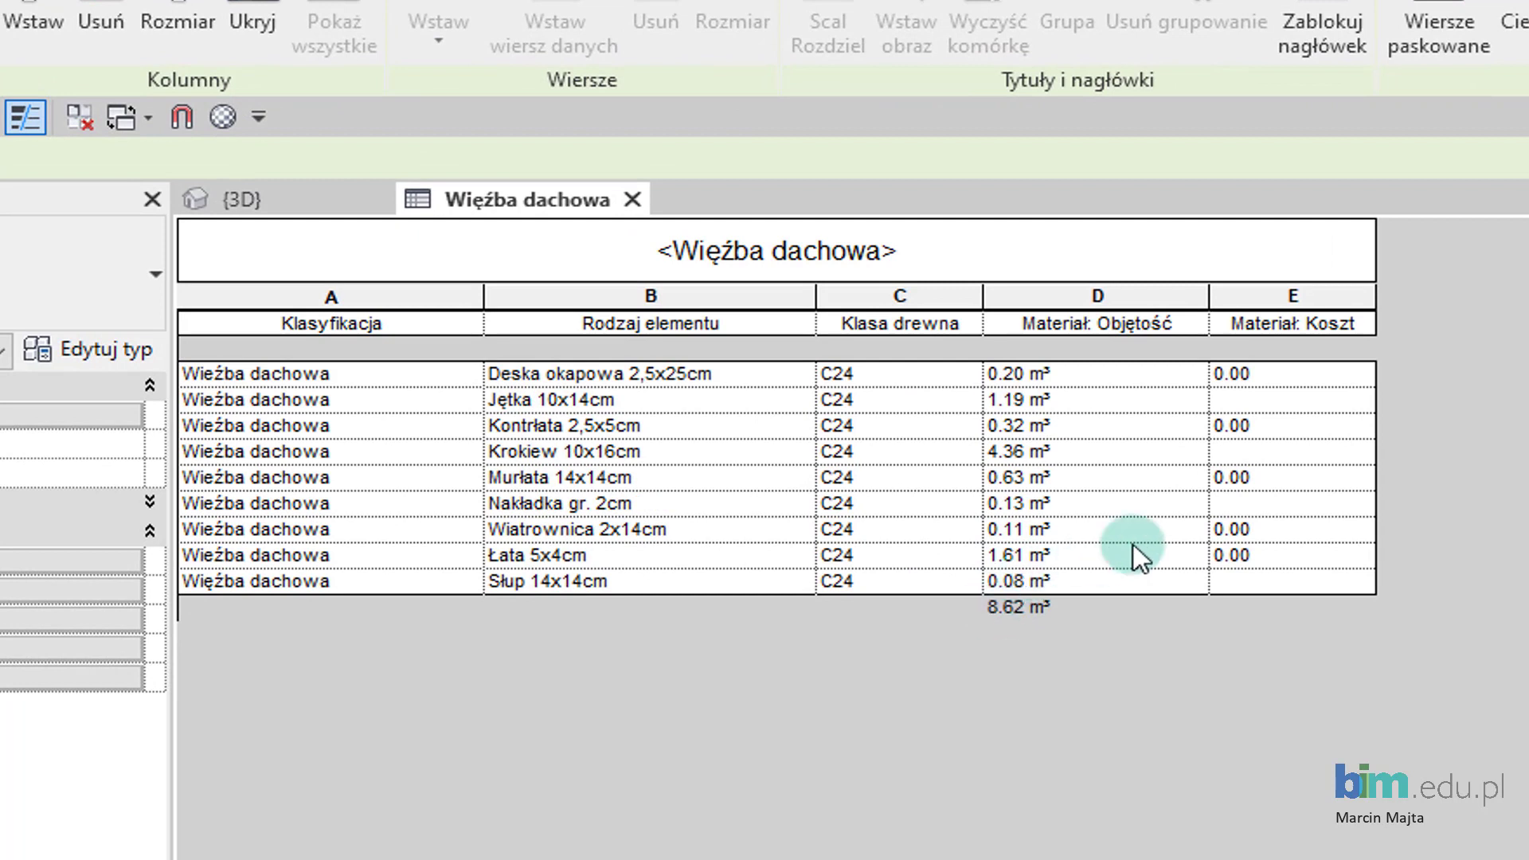
- Enter a cost of 250 for the Deska okapowa, Jętka and Słup 14x14cm rows
{"action": "left_click", "coordinate": [1296, 377]}
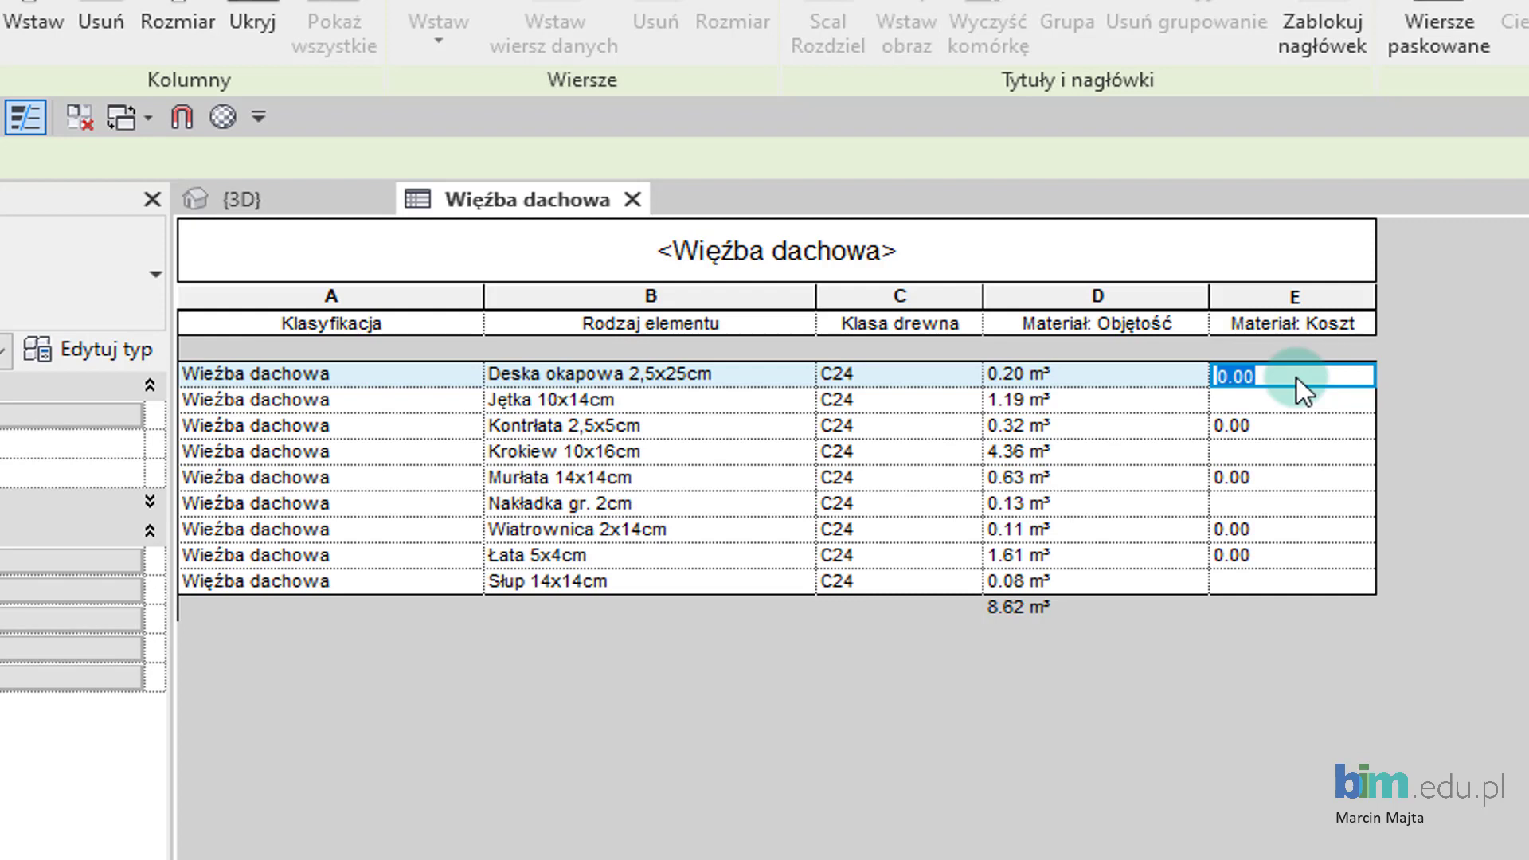
{"action": "type", "text": "250"}
{"action": "key", "text": "Return"}
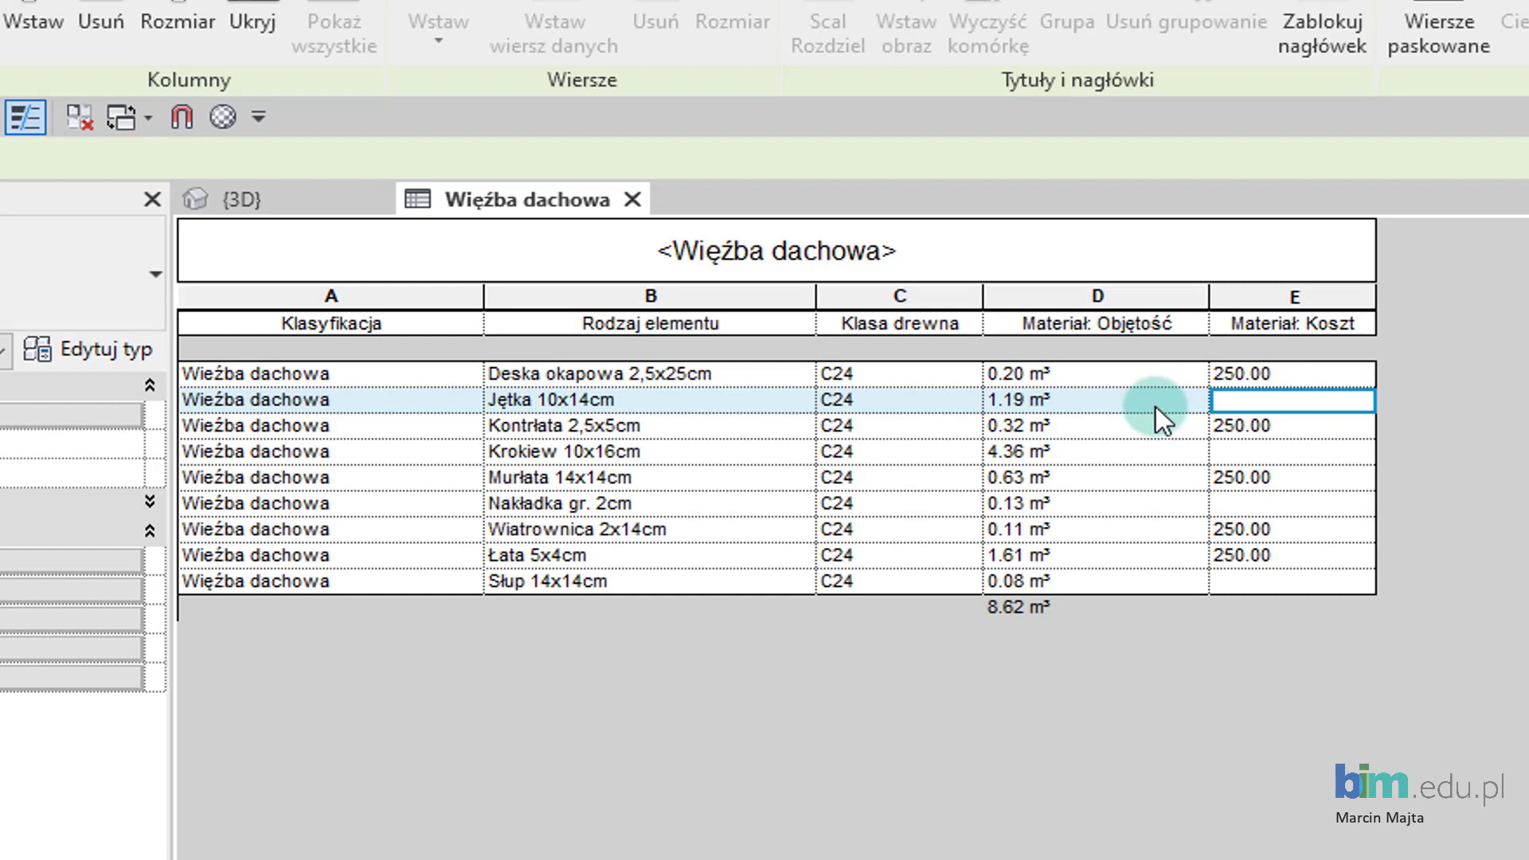
{"action": "type", "text": "250"}
{"action": "key", "text": "Return"}
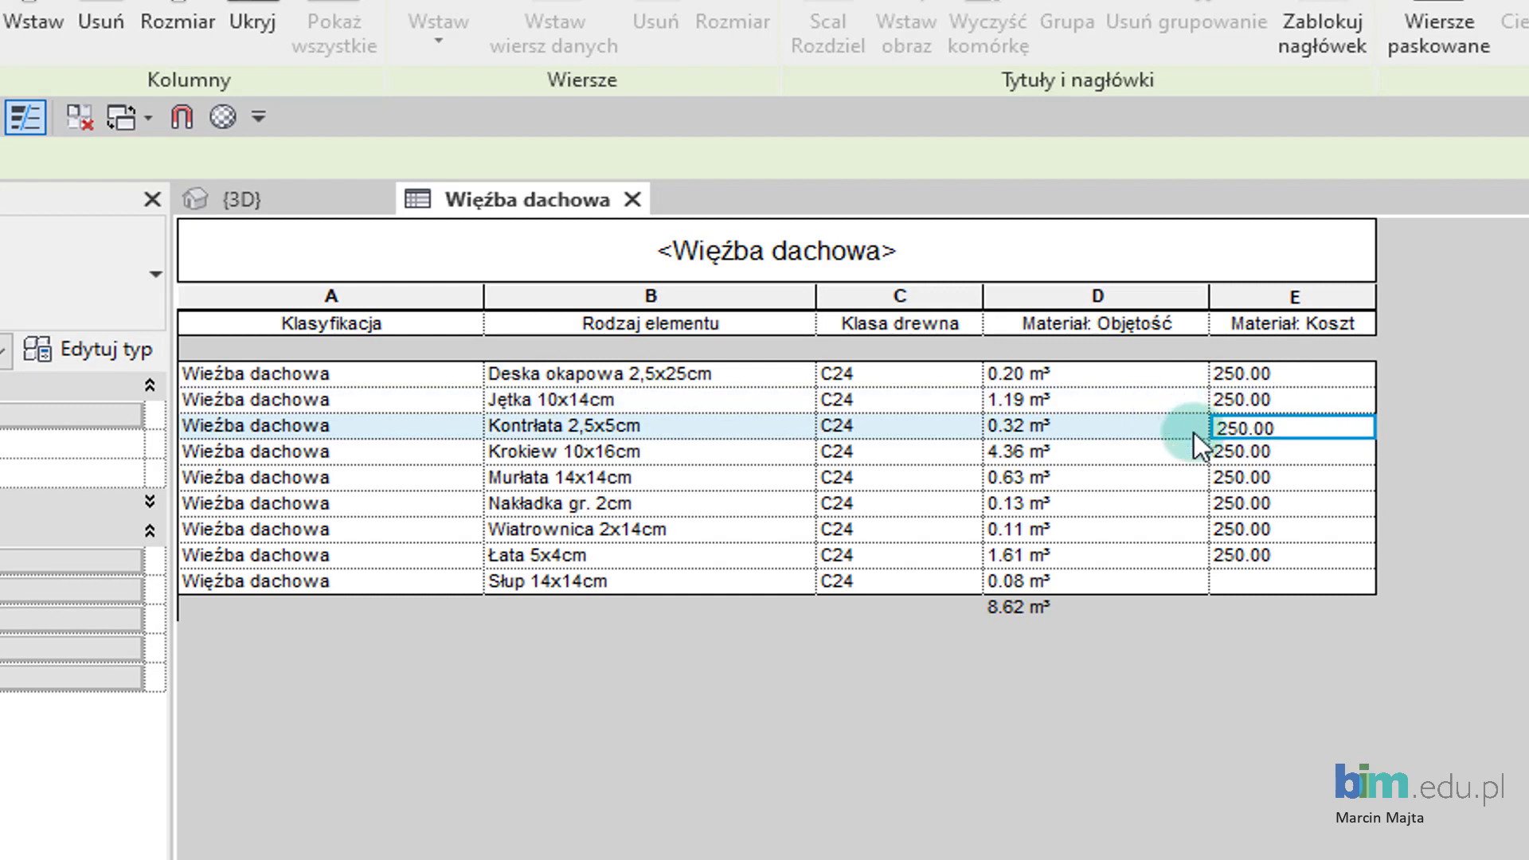
{"action": "left_click", "coordinate": [1272, 580]}
{"action": "type", "text": "250"}
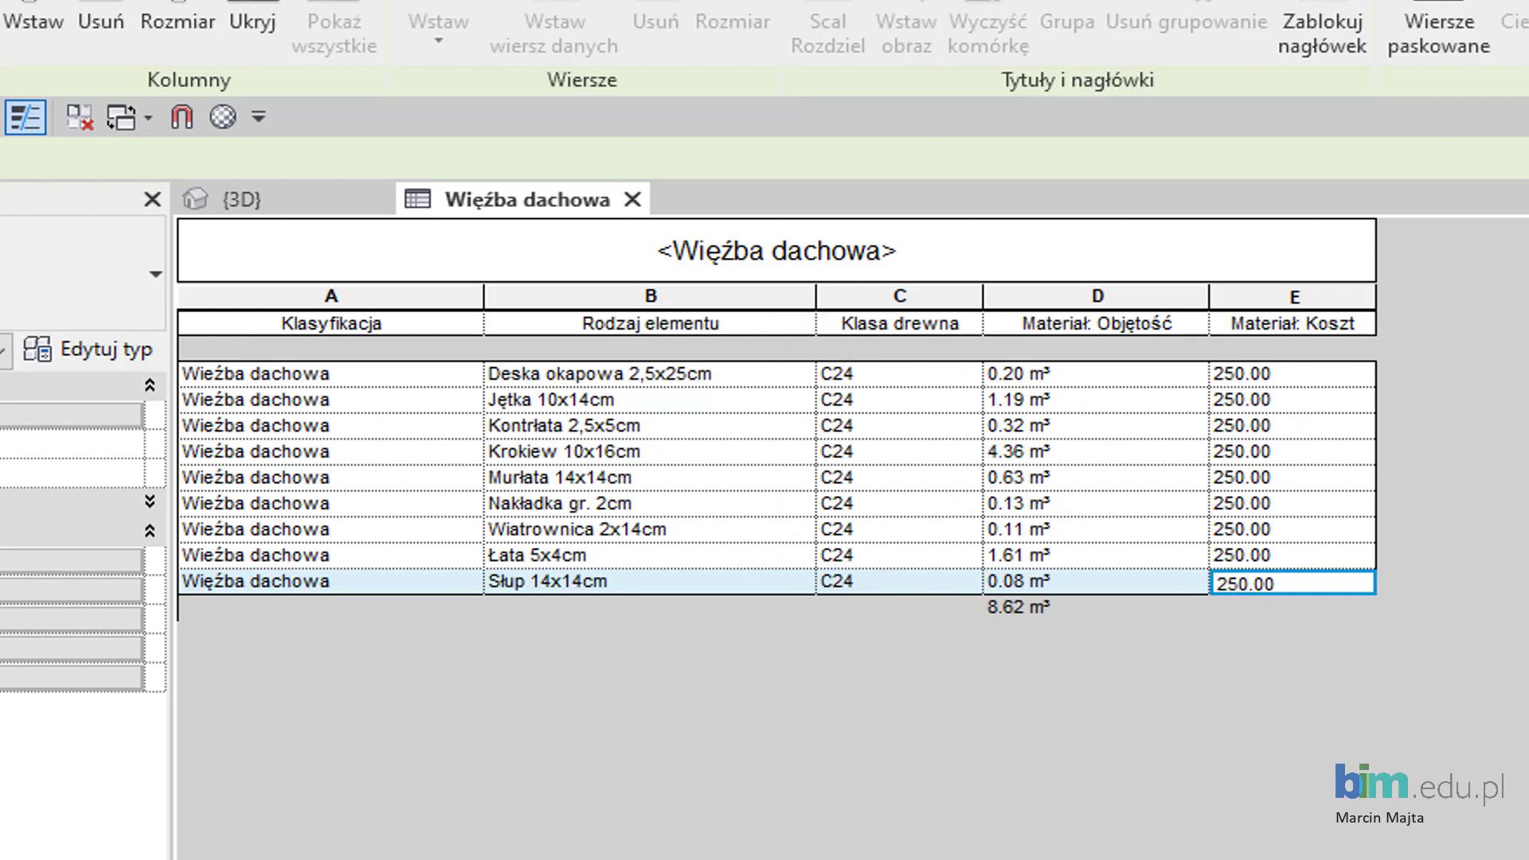
{"action": "key", "text": "ctrl+Home"}
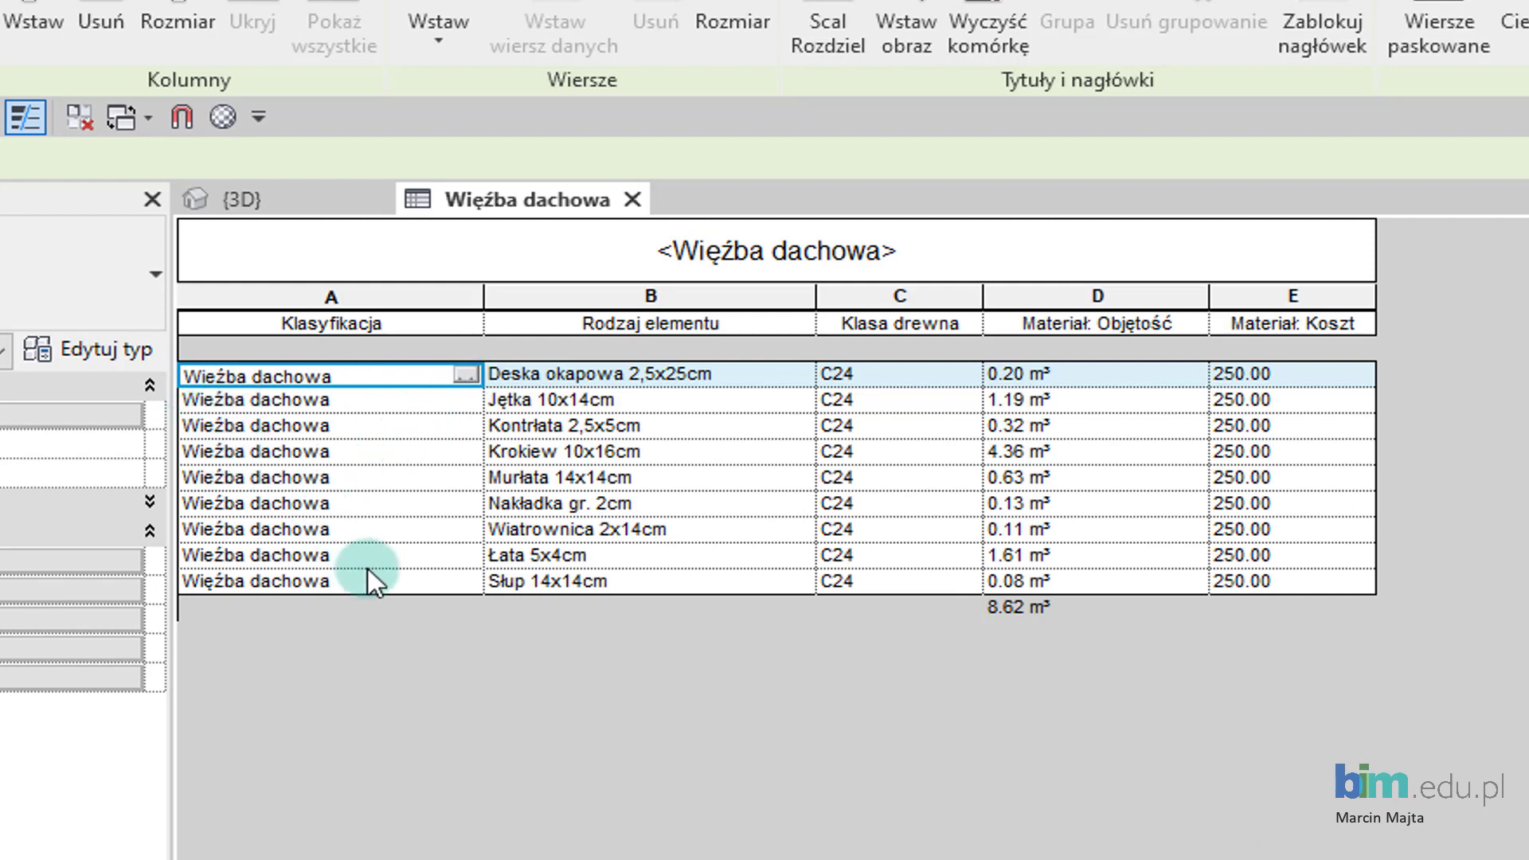
- Re-enter the first row's Klasyfikacja, then choose Klasyfikacja values for the Kontrłata and Murłata rows
{"action": "left_click", "coordinate": [213, 382]}
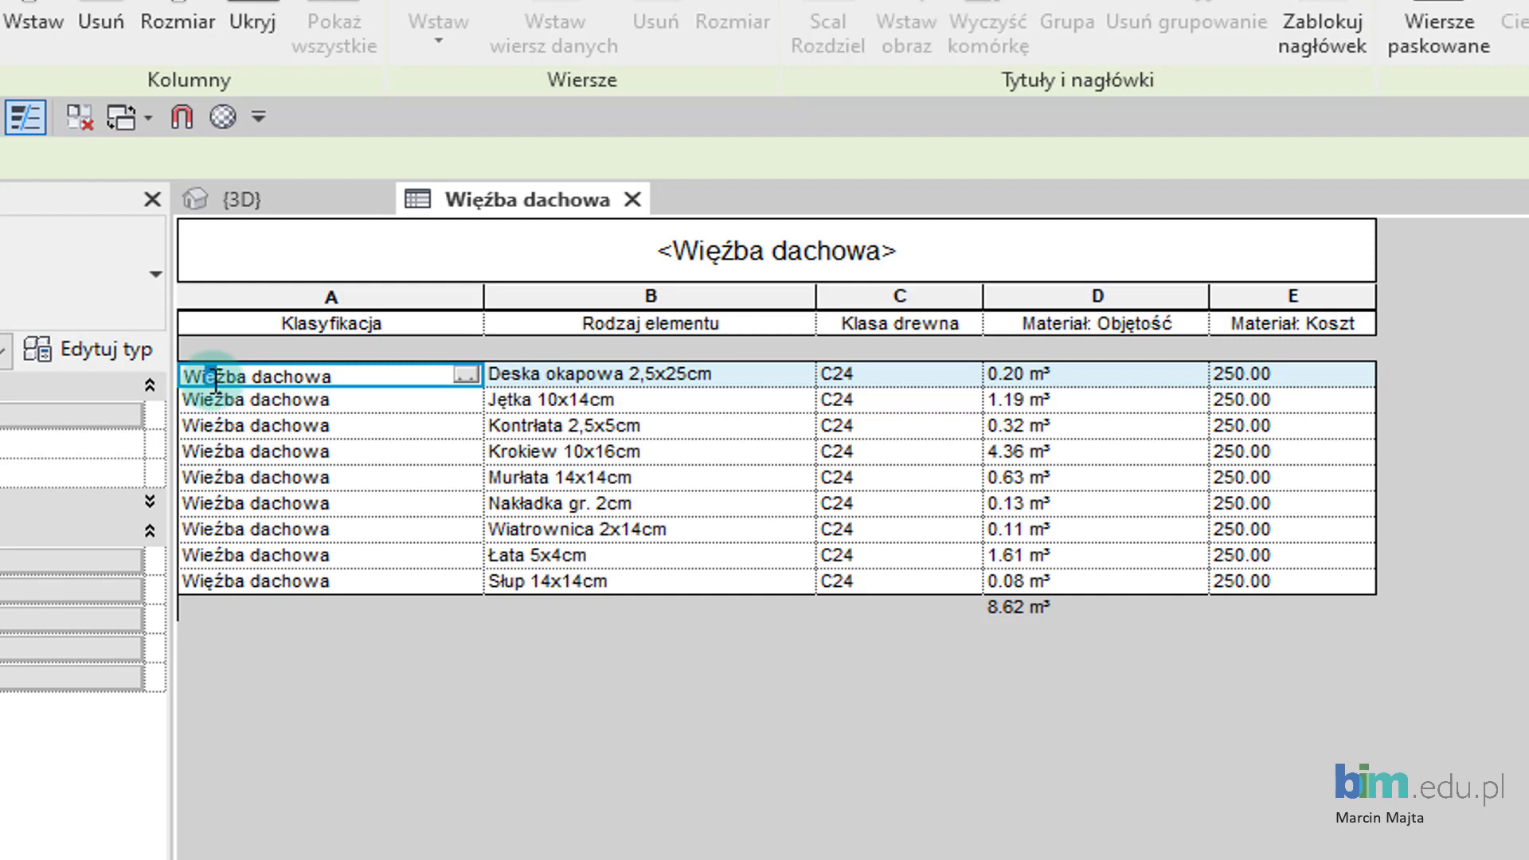
{"action": "left_click", "coordinate": [215, 381]}
{"action": "key", "text": "Return"}
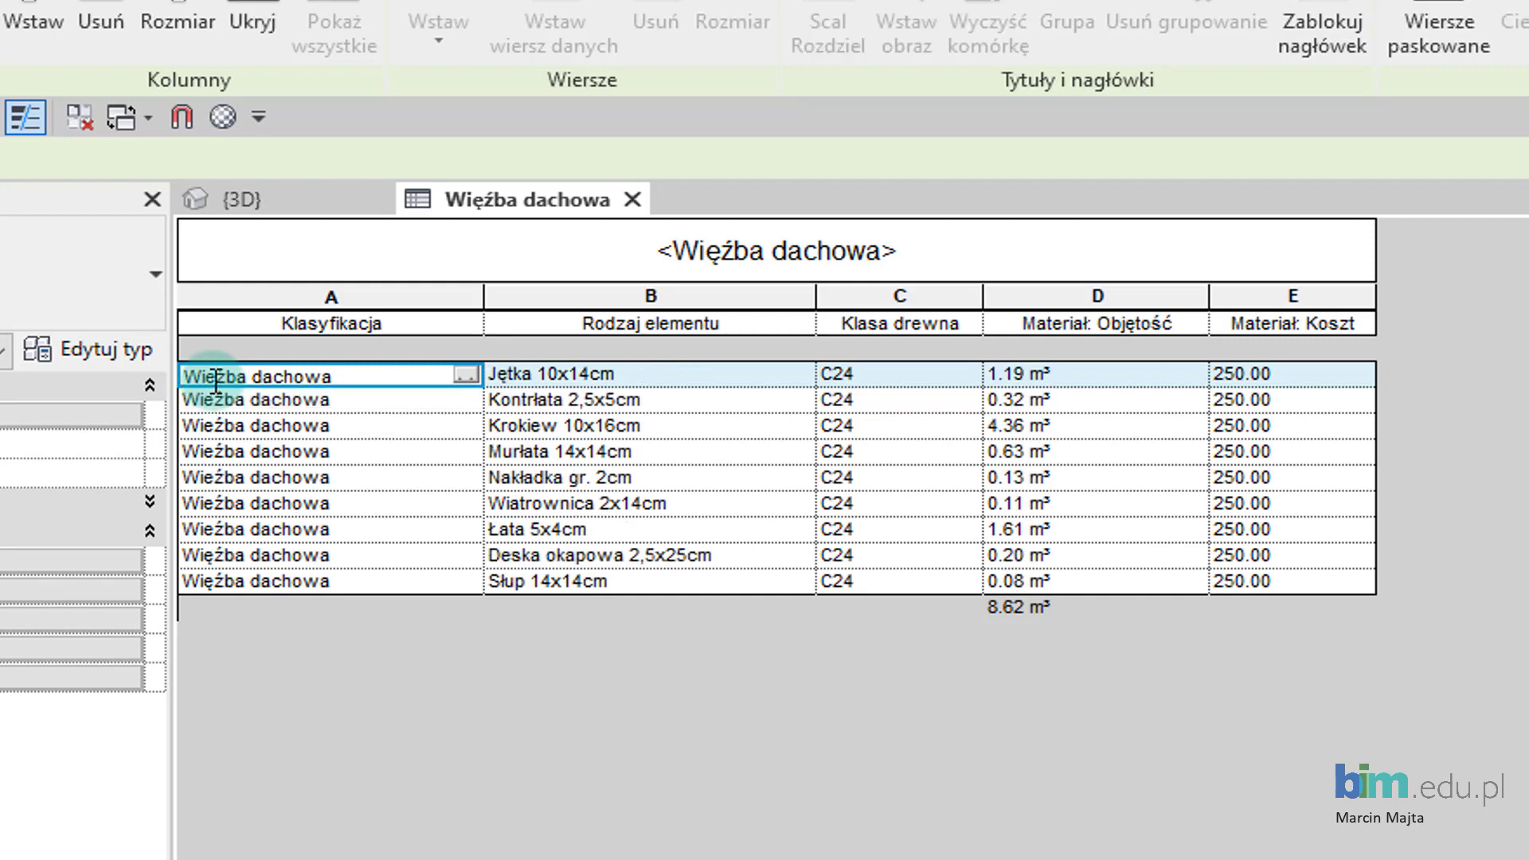
{"action": "left_click", "coordinate": [466, 402]}
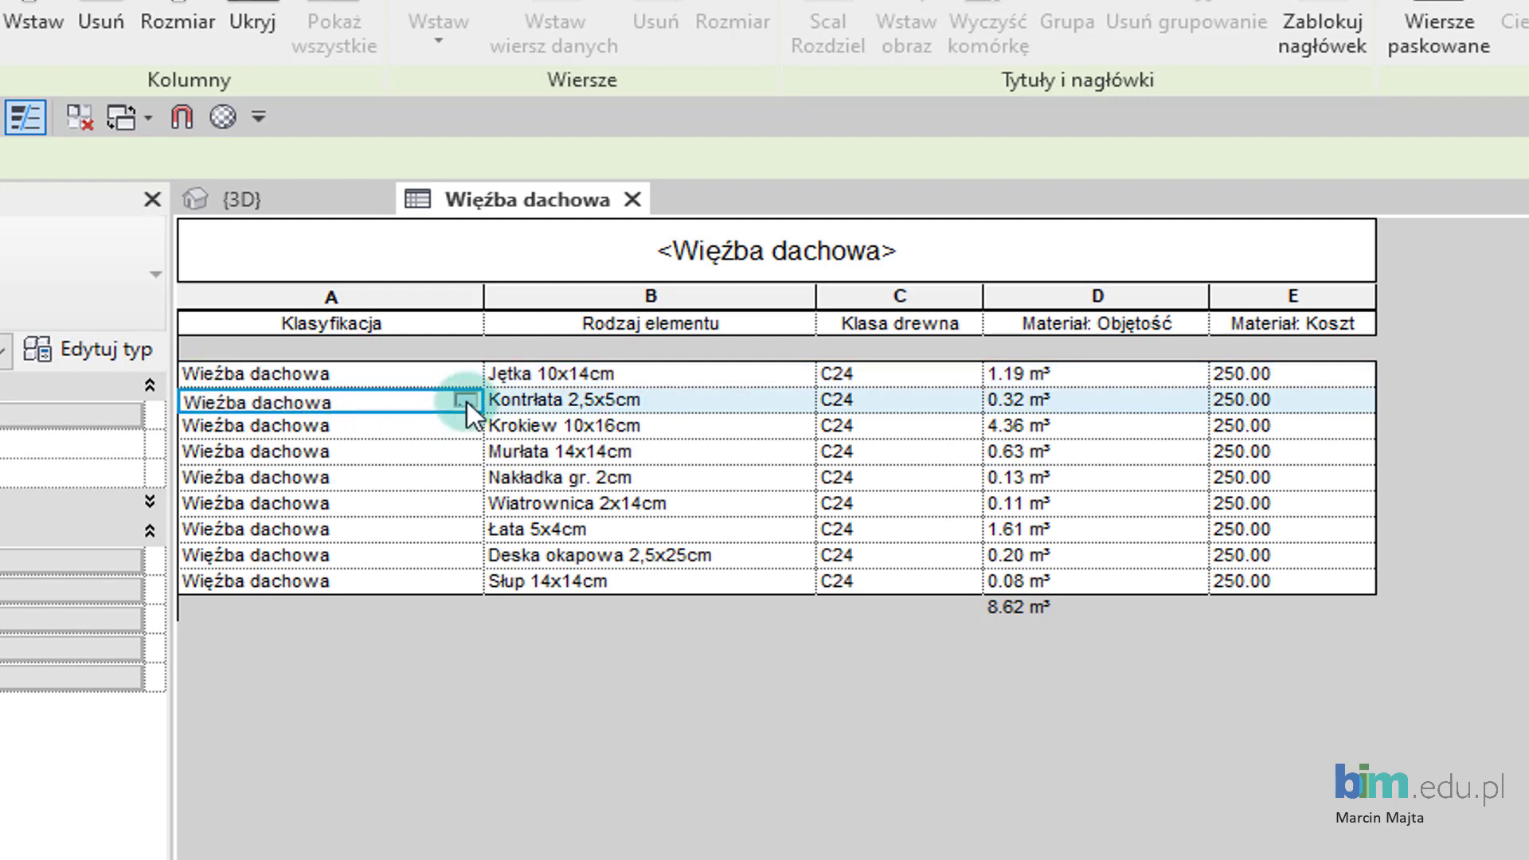
{"action": "left_click", "coordinate": [280, 449]}
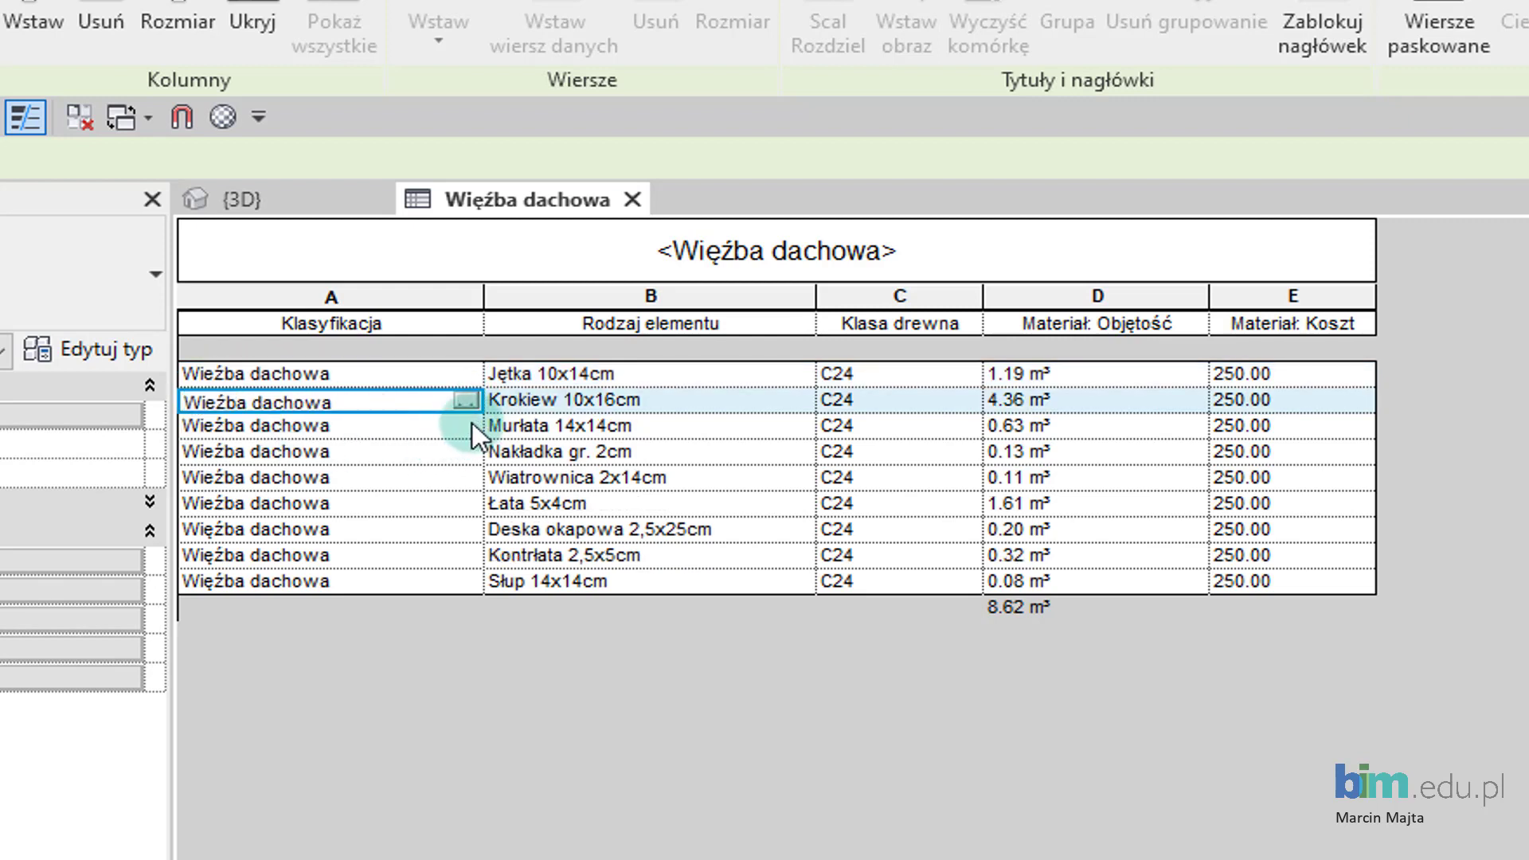
{"action": "left_click", "coordinate": [466, 427]}
{"action": "left_click", "coordinate": [467, 426]}
{"action": "left_click", "coordinate": [342, 476]}
- Choose Klasyfikacja values for Wiatrownica, Deska okapowa (second option) and Łata from their dropdowns
{"action": "left_click", "coordinate": [472, 452]}
{"action": "left_click", "coordinate": [467, 452]}
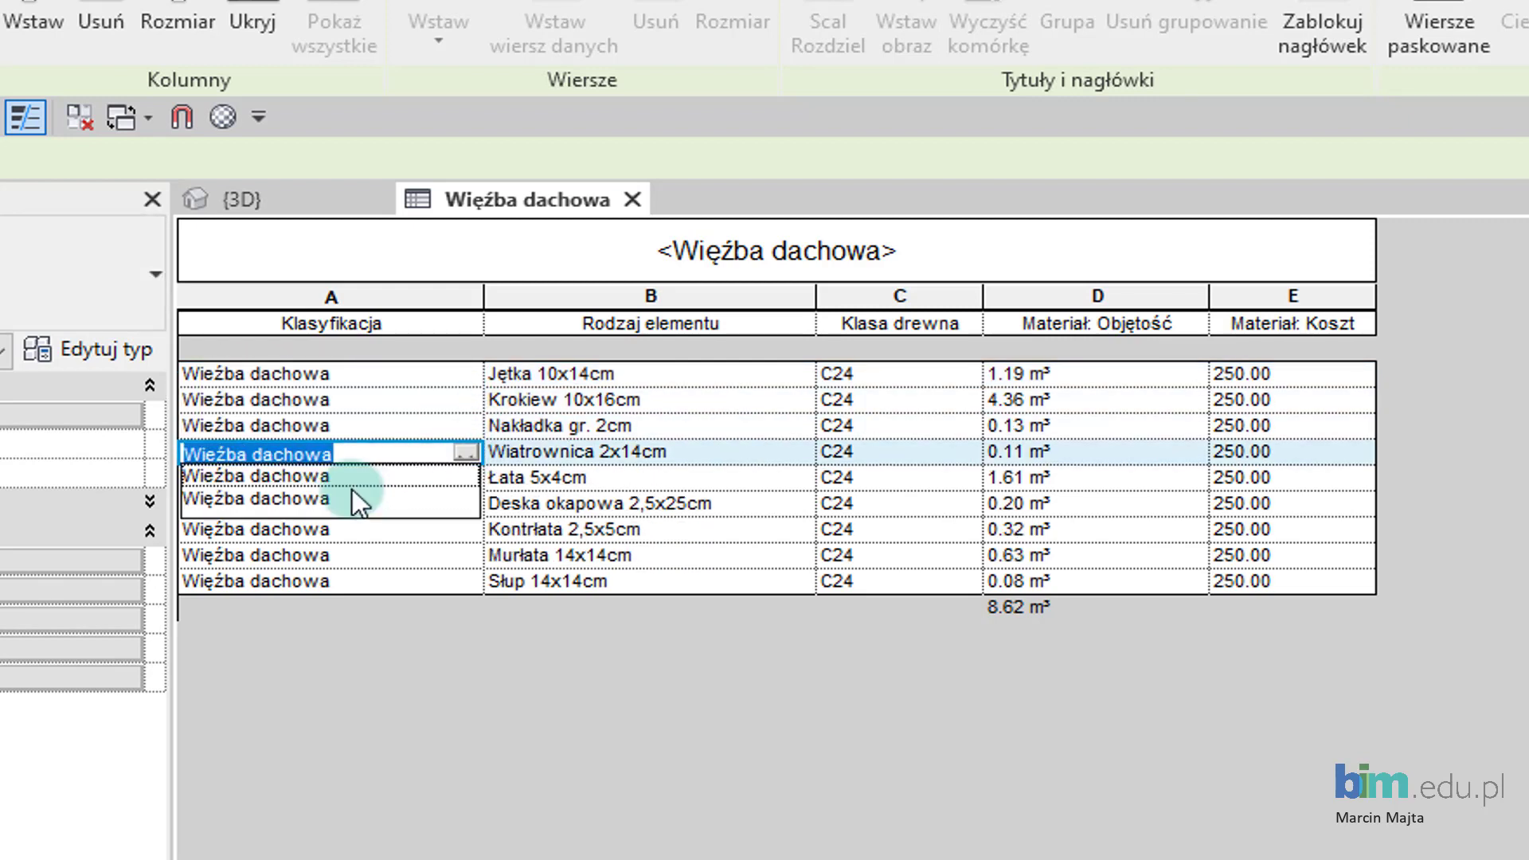
{"action": "left_click", "coordinate": [403, 495]}
{"action": "left_click", "coordinate": [467, 479]}
{"action": "left_click", "coordinate": [468, 479]}
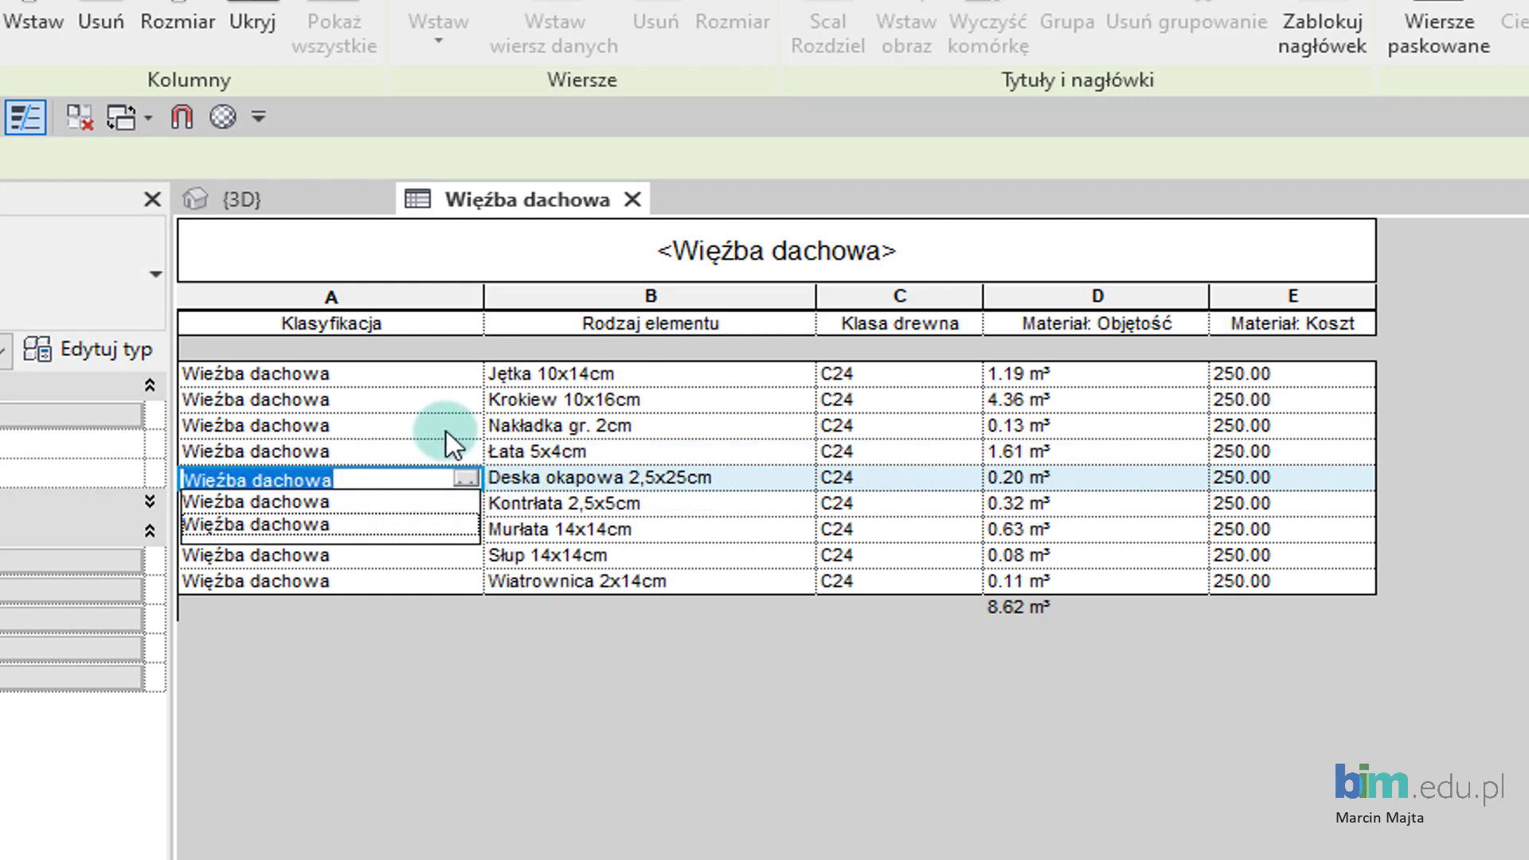
{"action": "left_click", "coordinate": [246, 524]}
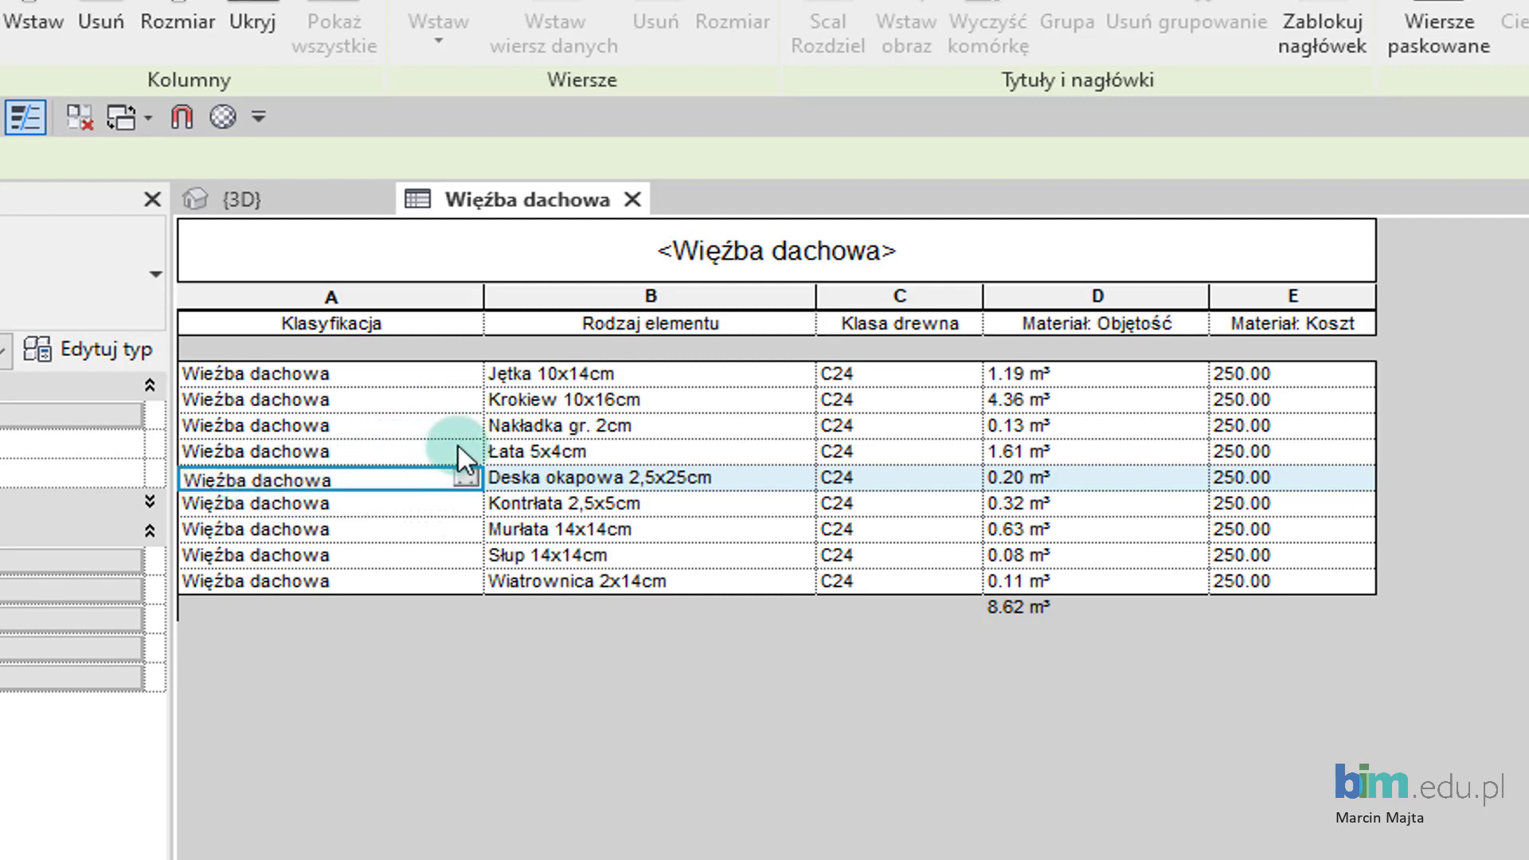
{"action": "left_click", "coordinate": [457, 446]}
{"action": "left_click", "coordinate": [457, 446]}
{"action": "left_click", "coordinate": [288, 489]}
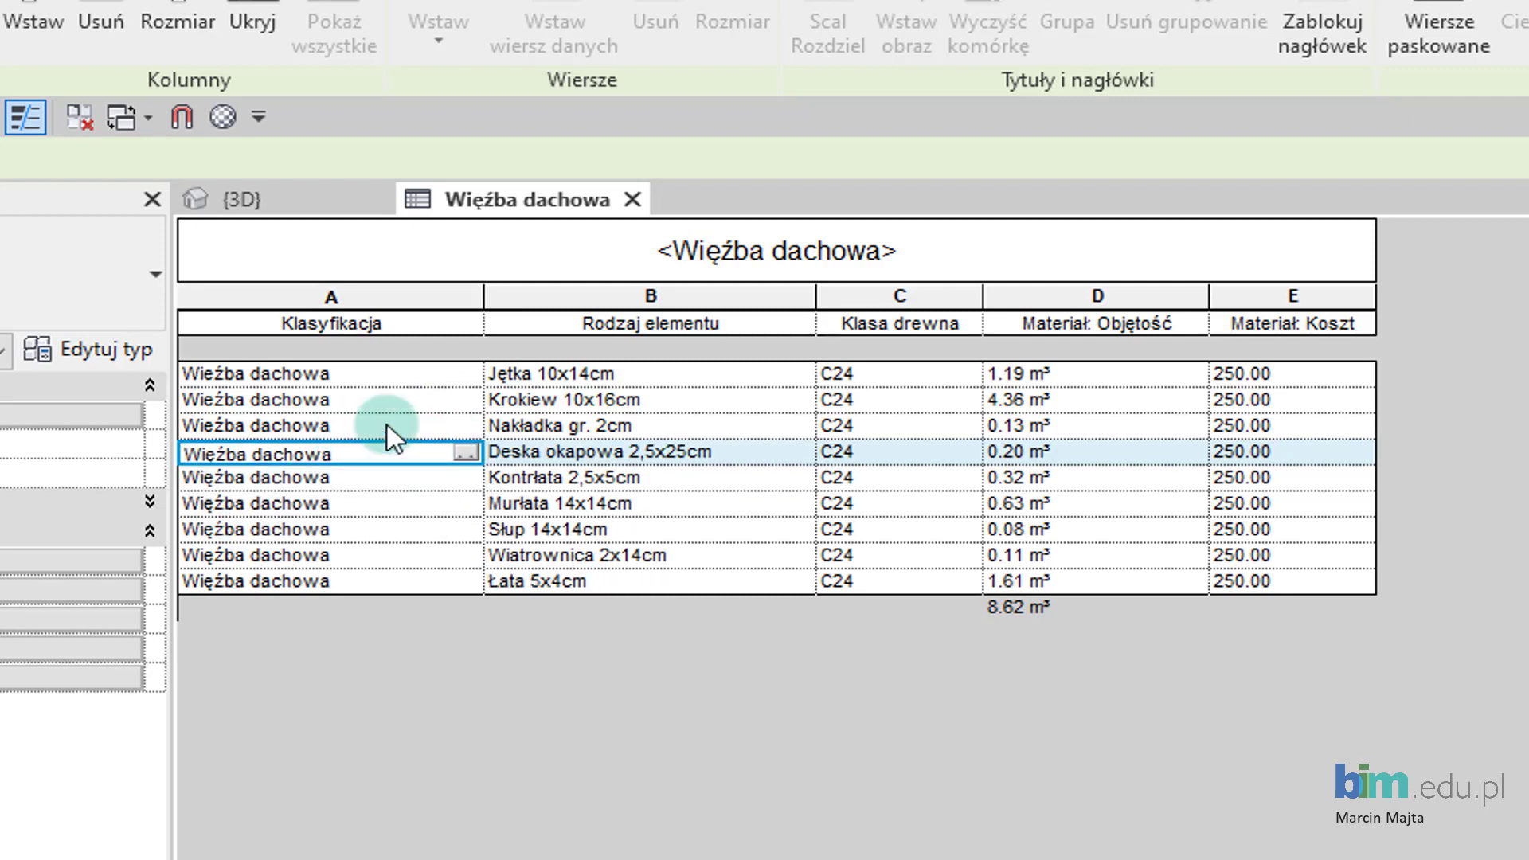
- Choose Klasyfikacja values for the Nakładka, Krokiew and Jętka rows from their dropdowns
{"action": "left_click", "coordinate": [444, 422]}
{"action": "left_click", "coordinate": [350, 465]}
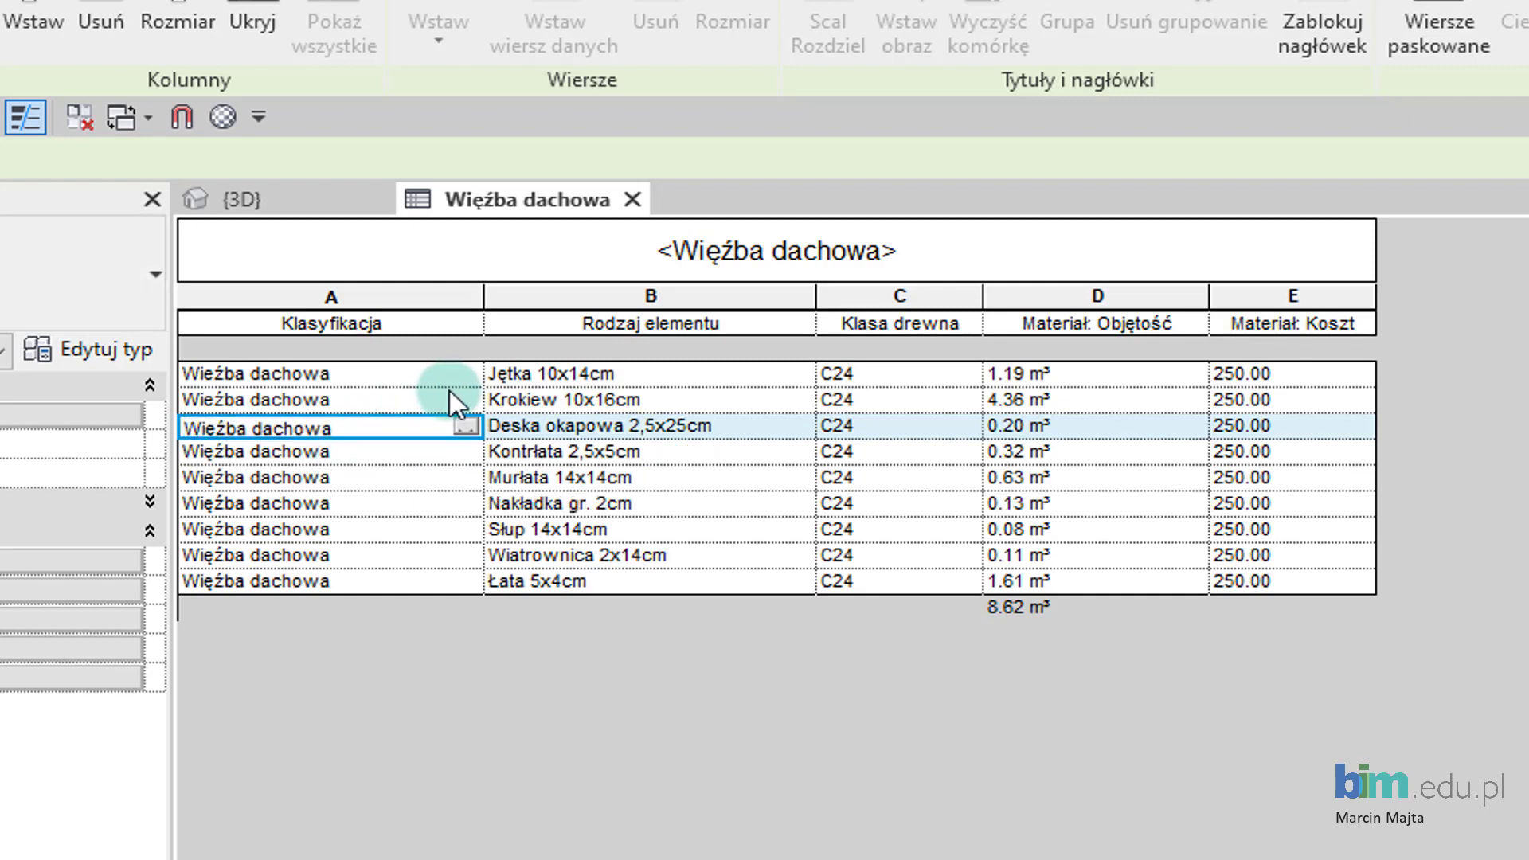
{"action": "left_click", "coordinate": [465, 400]}
{"action": "left_click", "coordinate": [466, 400]}
{"action": "left_click", "coordinate": [317, 443]}
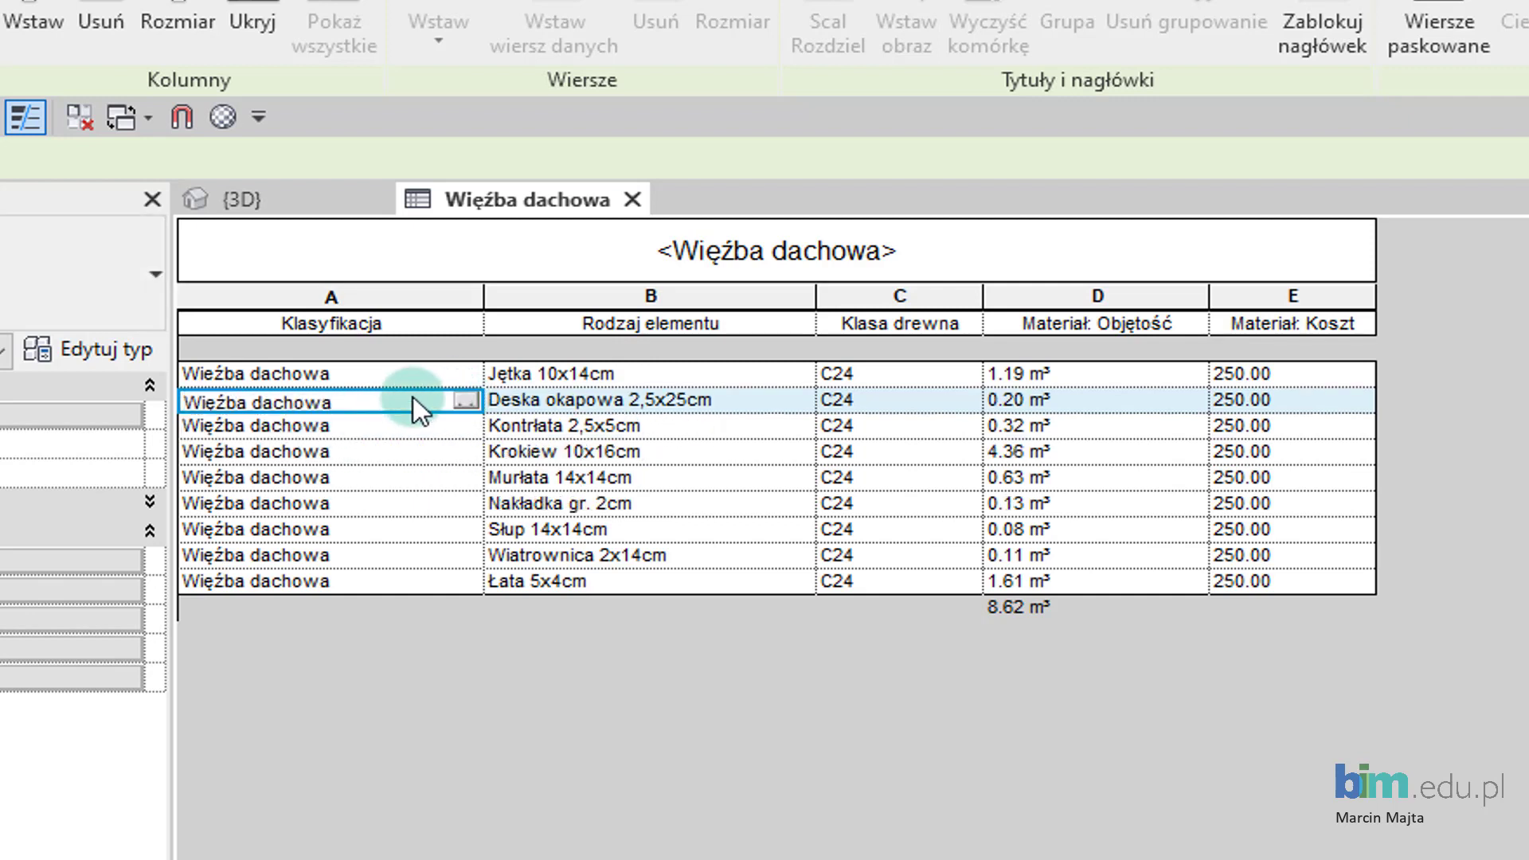
{"action": "left_click", "coordinate": [462, 370]}
{"action": "left_click", "coordinate": [465, 374]}
{"action": "left_click", "coordinate": [289, 409]}
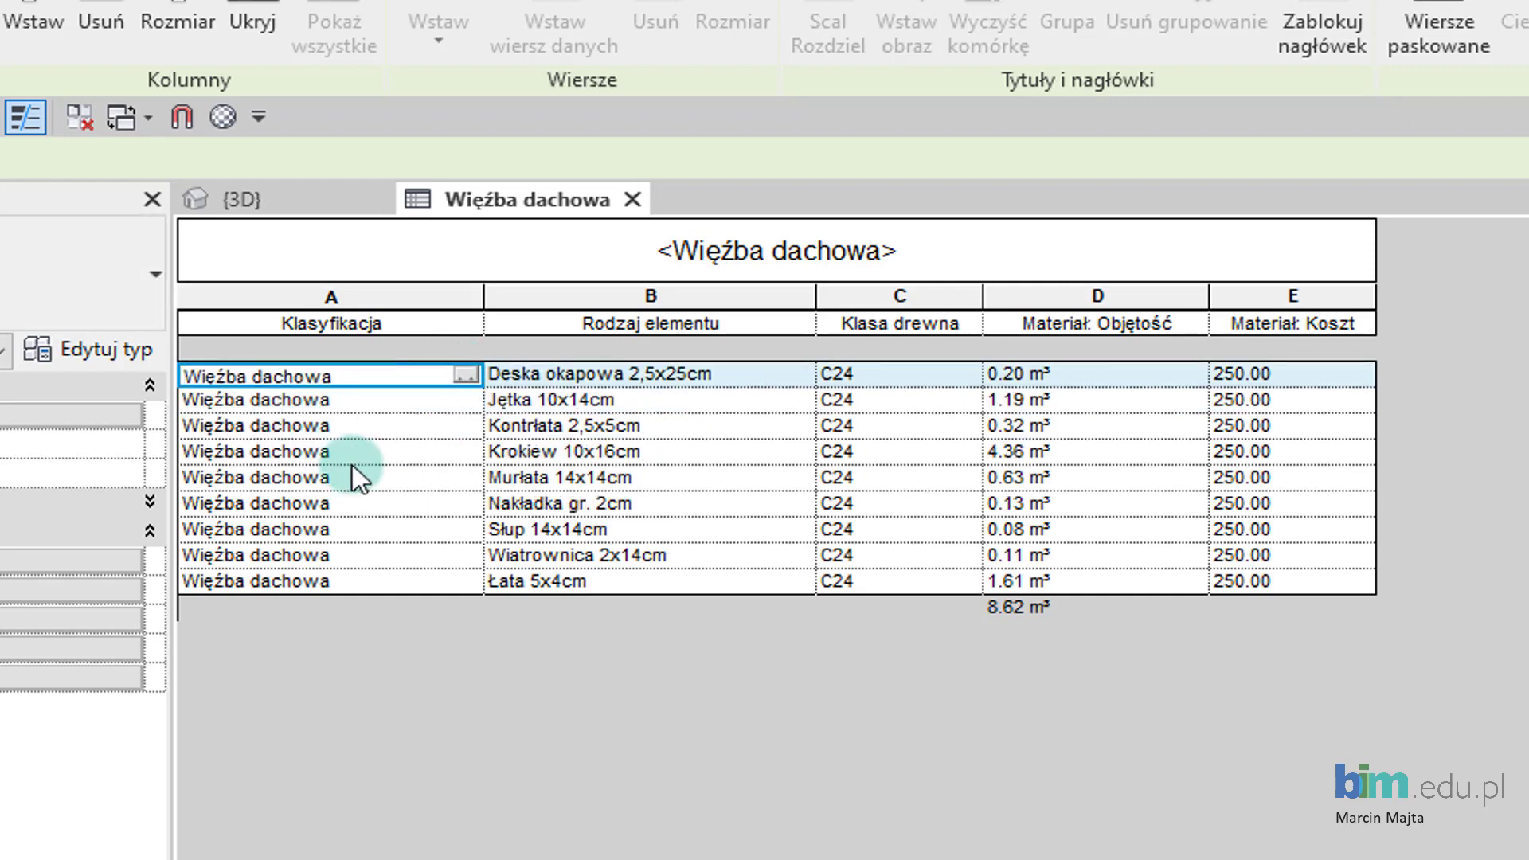
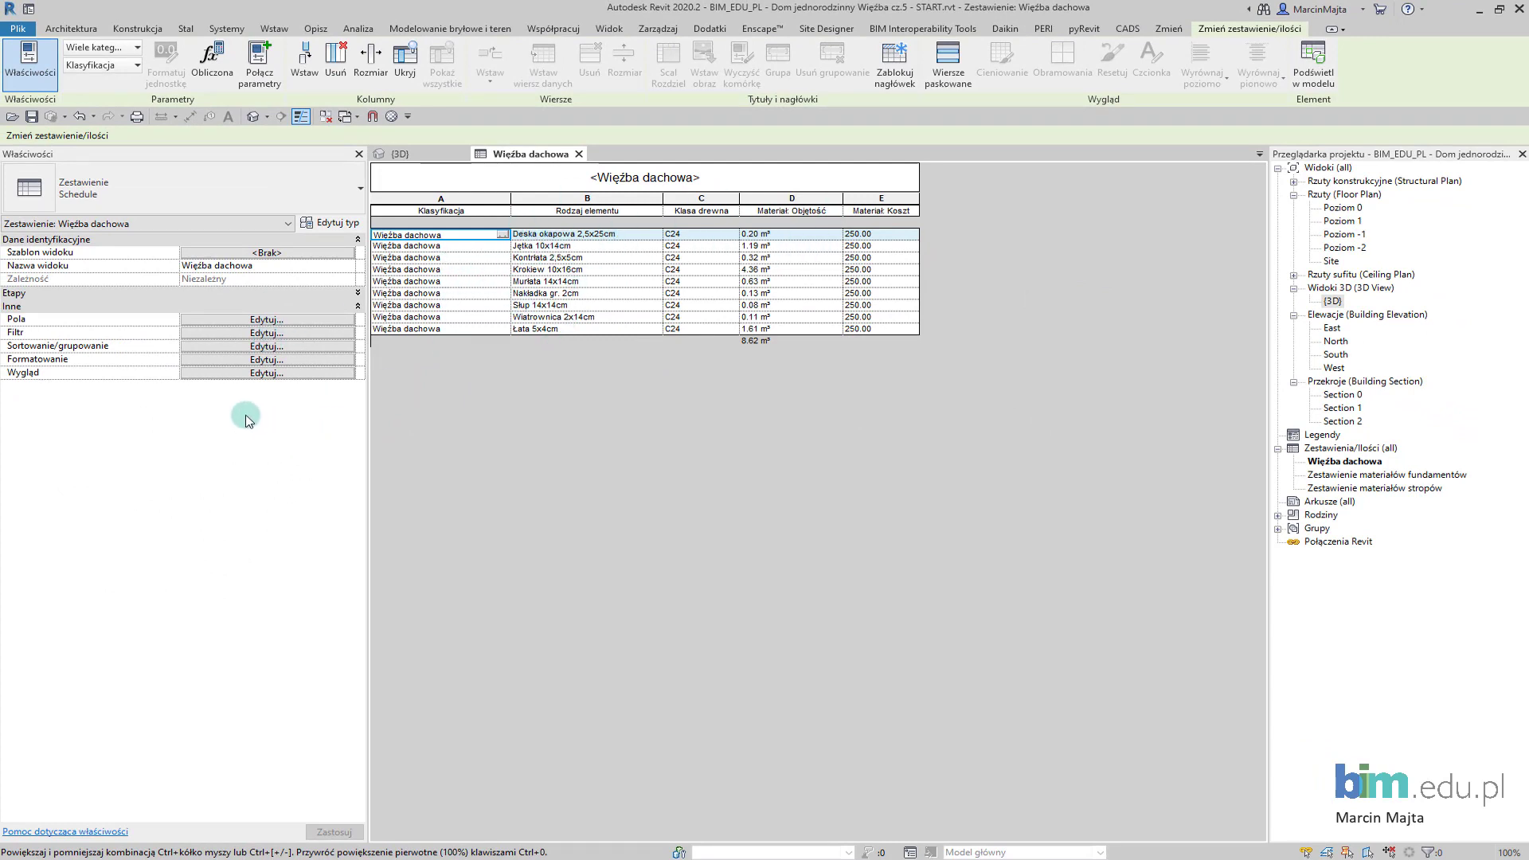
- Add a calculated currency (Waluta) field named 'Wartość za materiał' to the schedule's fields
{"action": "left_click", "coordinate": [285, 320]}
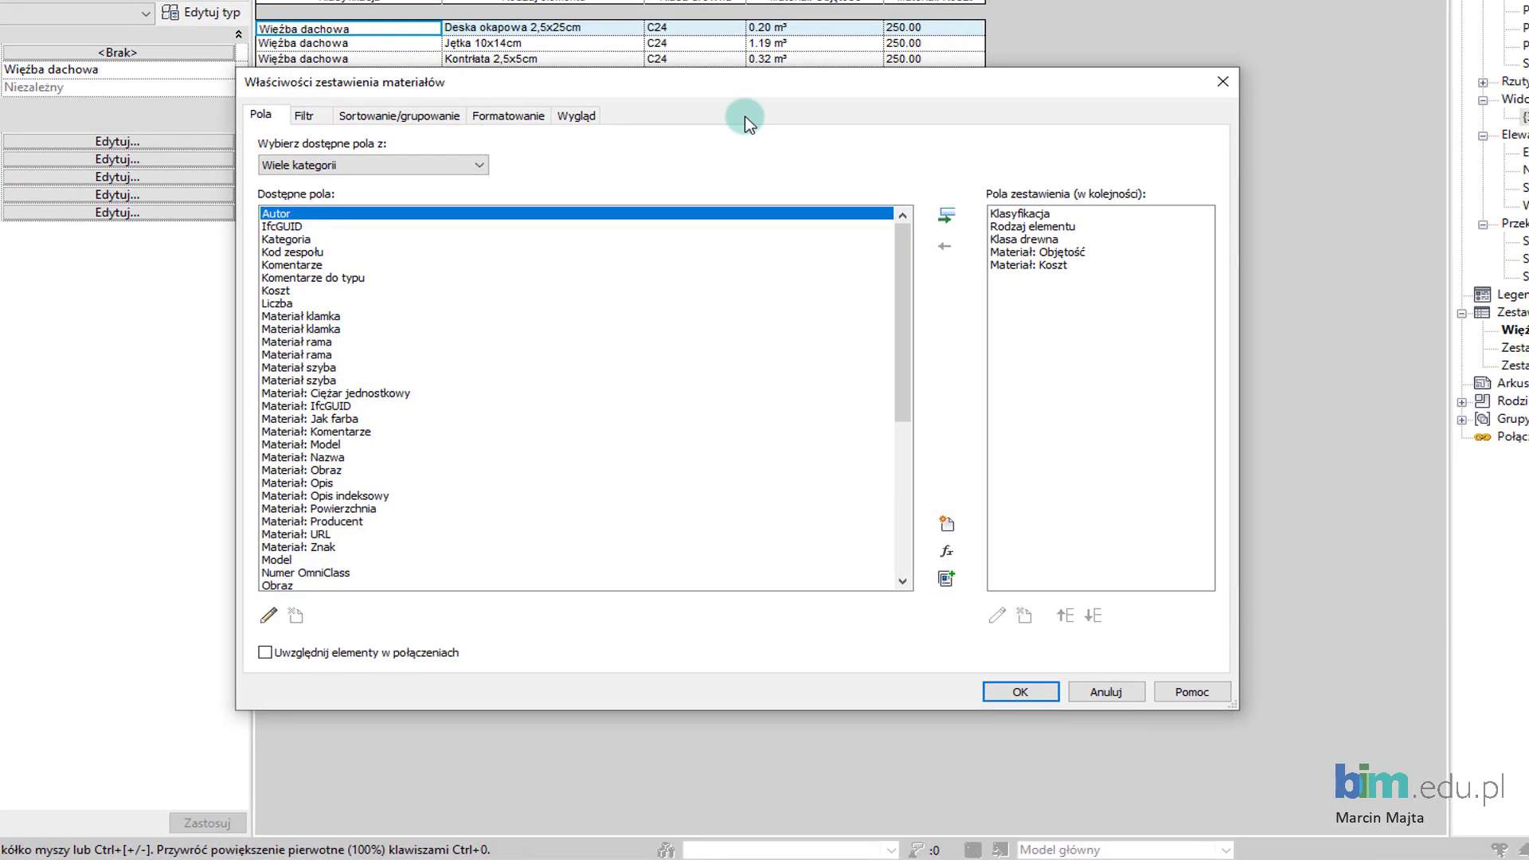
{"action": "left_click_drag", "start_coordinate": [765, 83], "coordinate": [791, 225]}
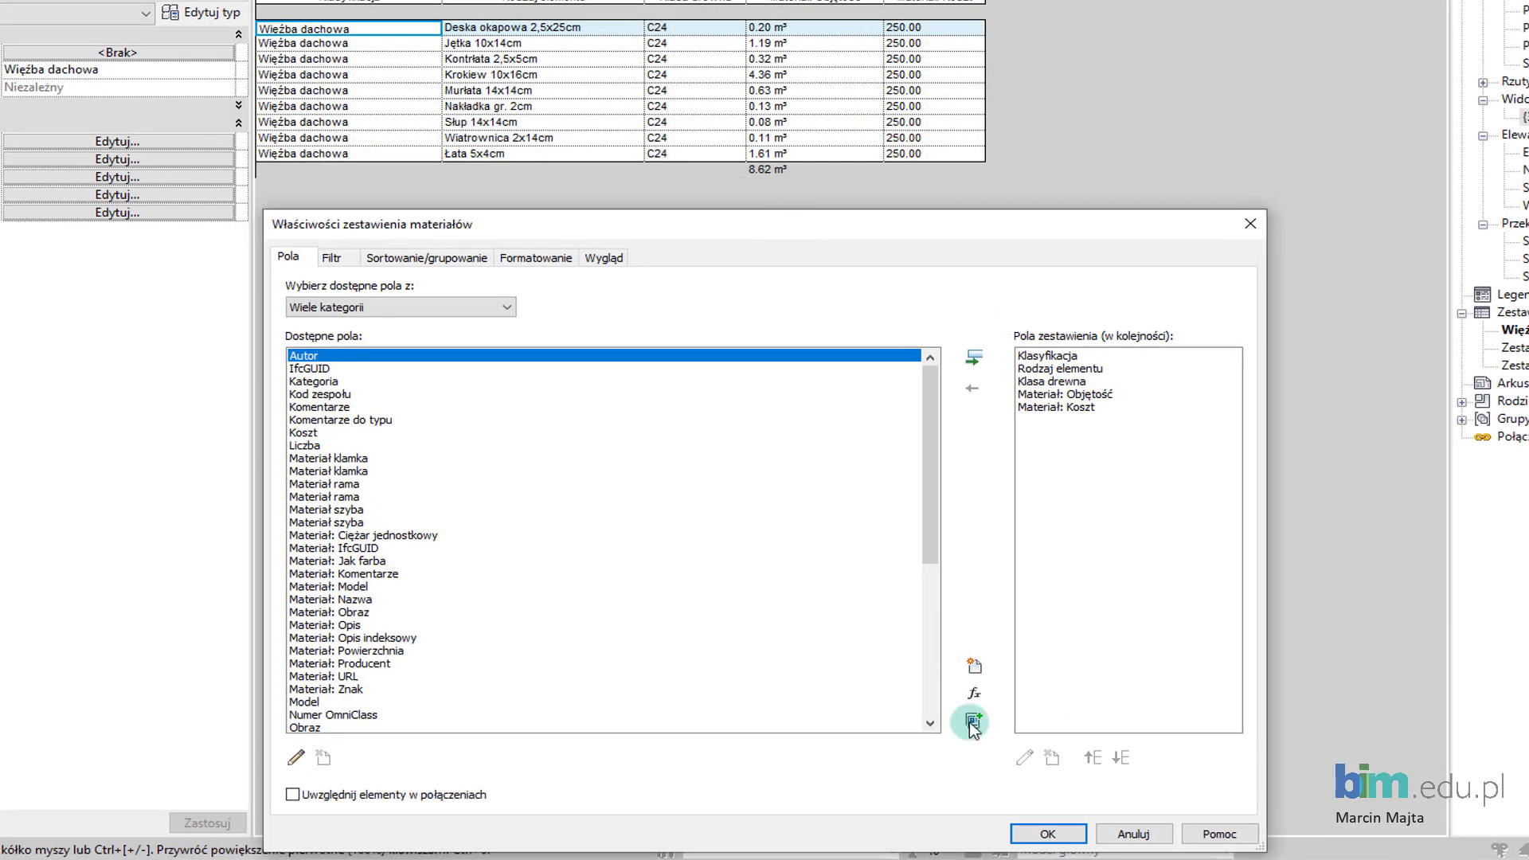
{"action": "left_click", "coordinate": [974, 695]}
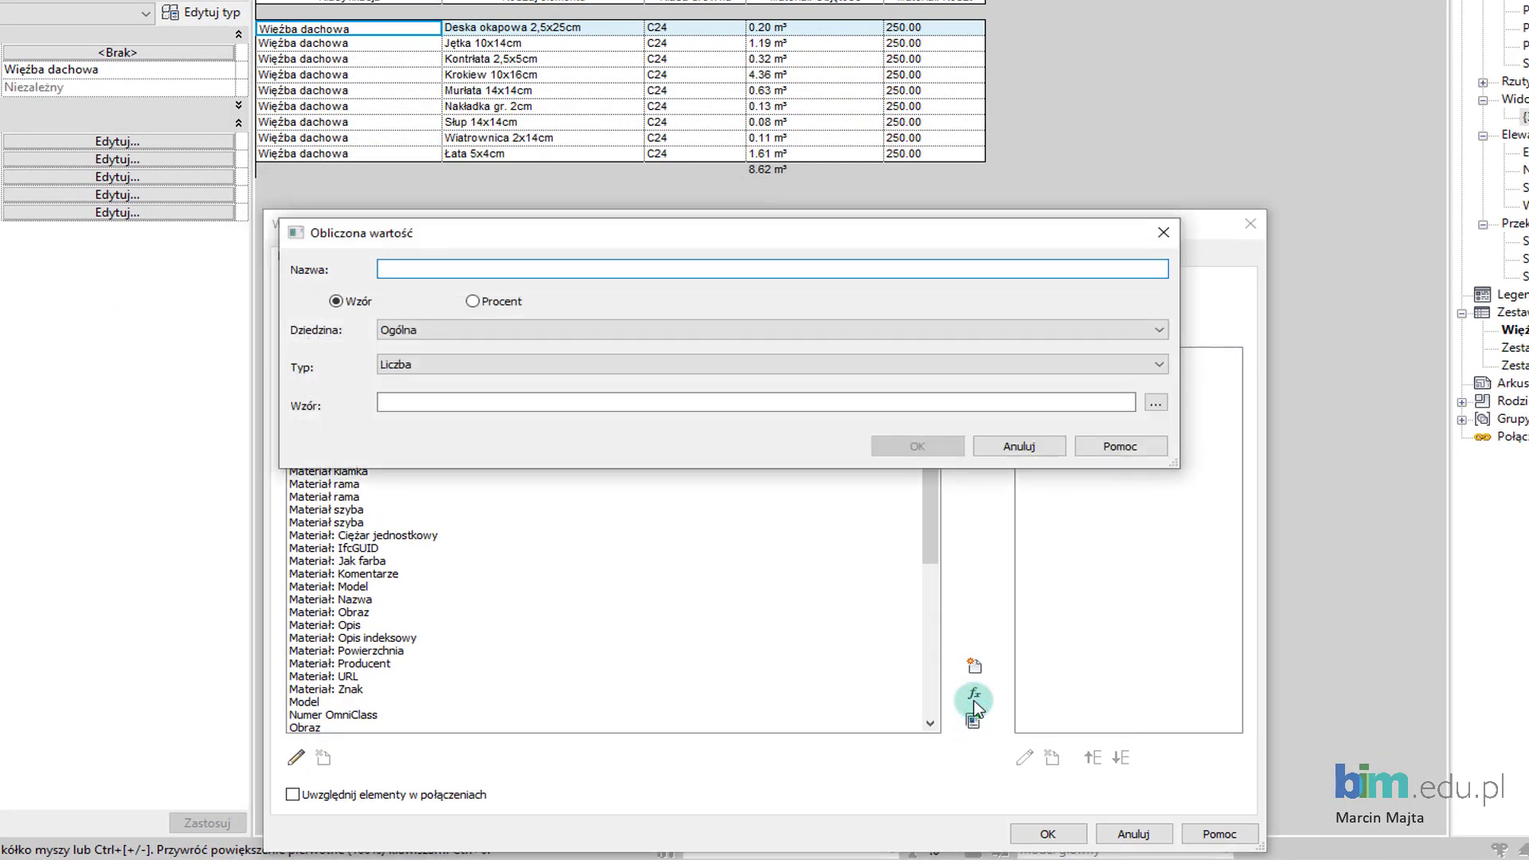
{"action": "type", "text": "Wartość za materiał"}
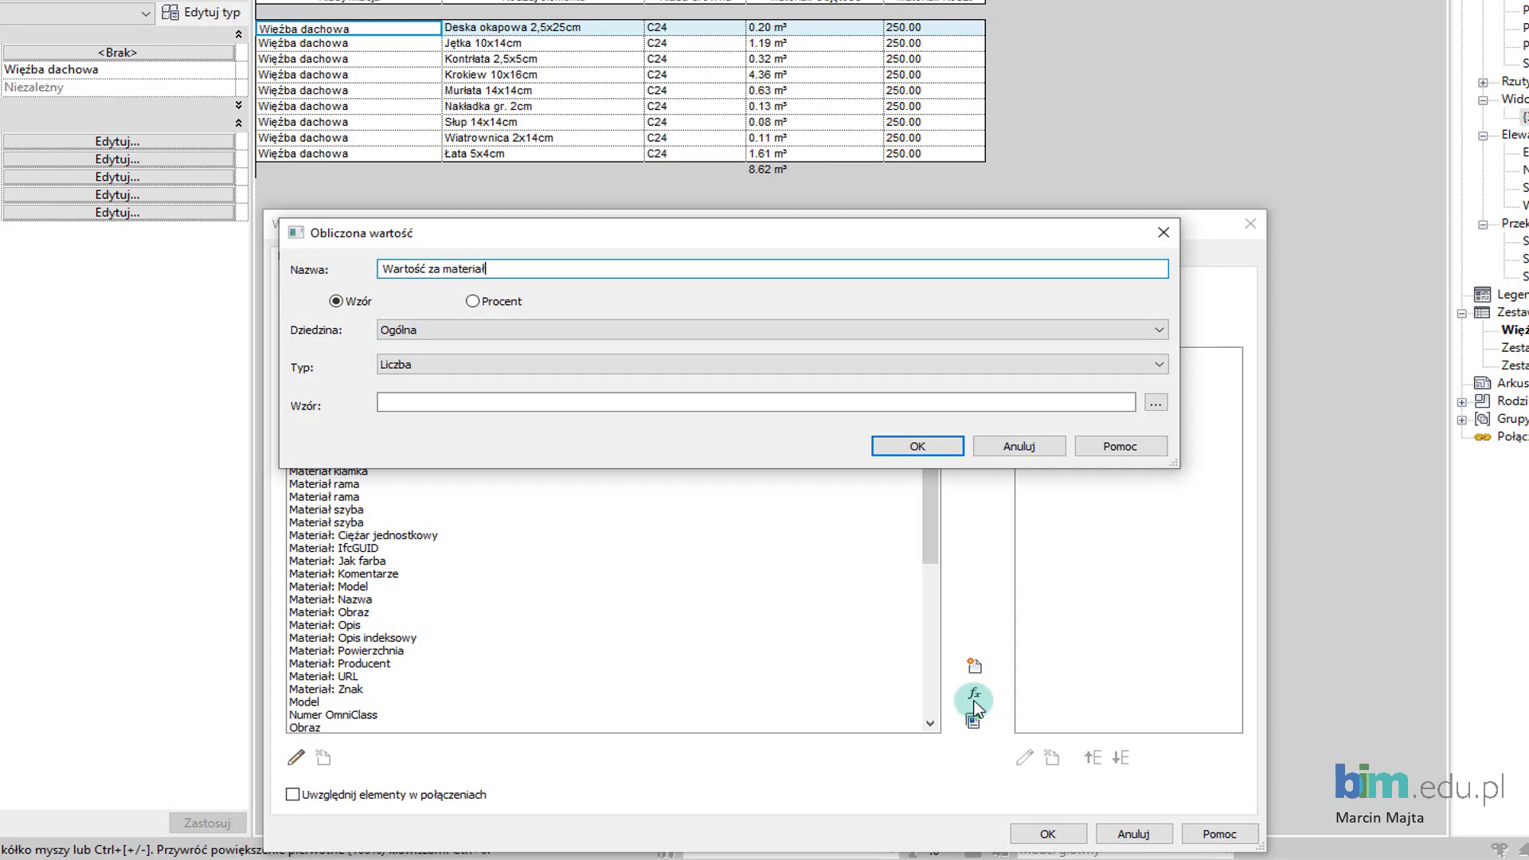
{"action": "left_click", "coordinate": [562, 363]}
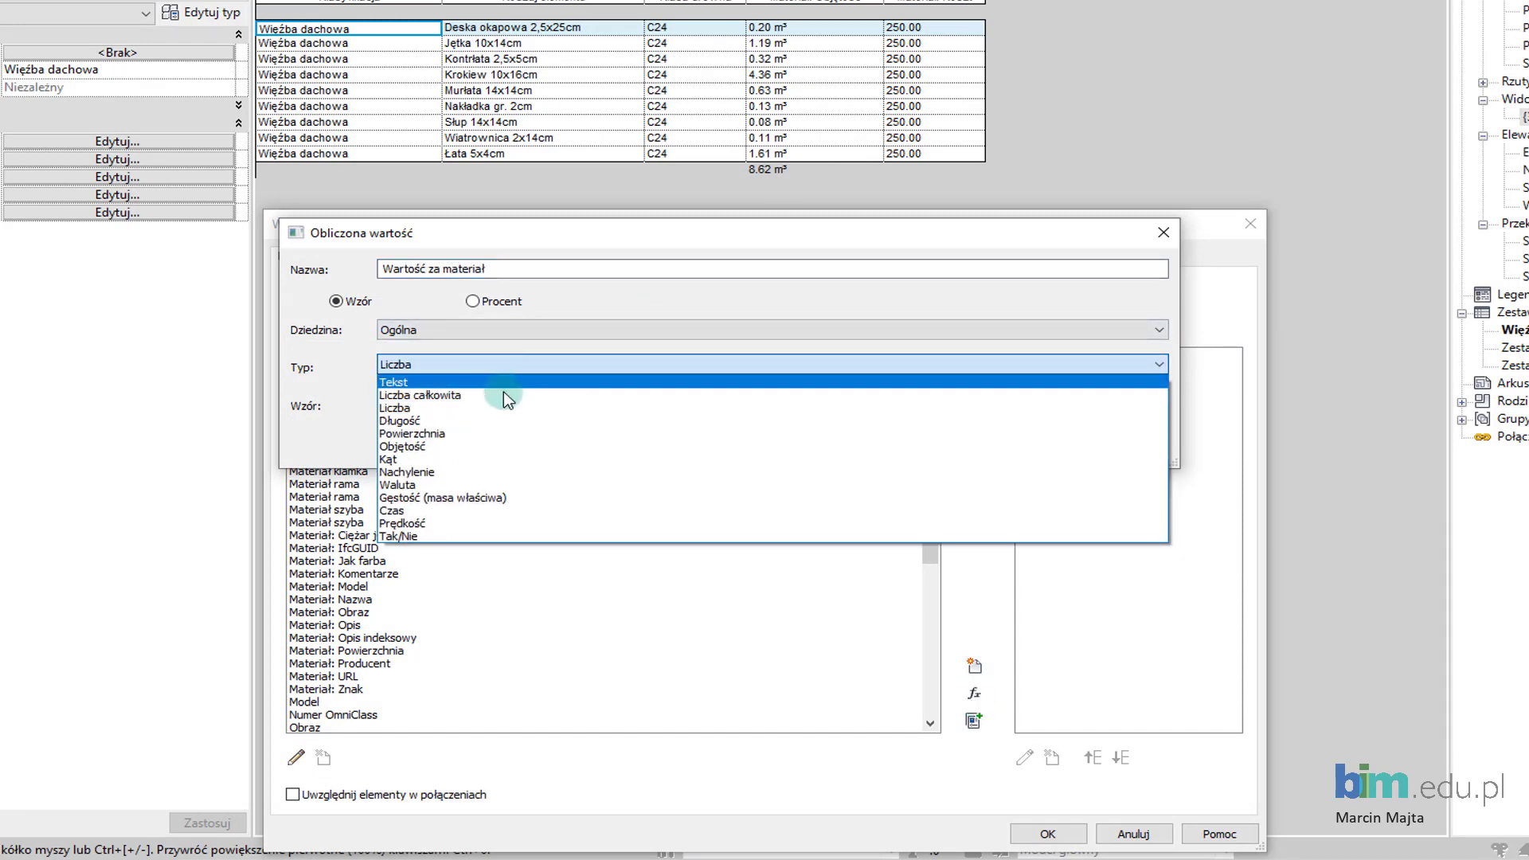
{"action": "left_click", "coordinate": [484, 480]}
- Define its formula as Materiał: Objętość * Materiał: Koszt / 1m^3 and confirm
{"action": "left_click", "coordinate": [477, 401]}
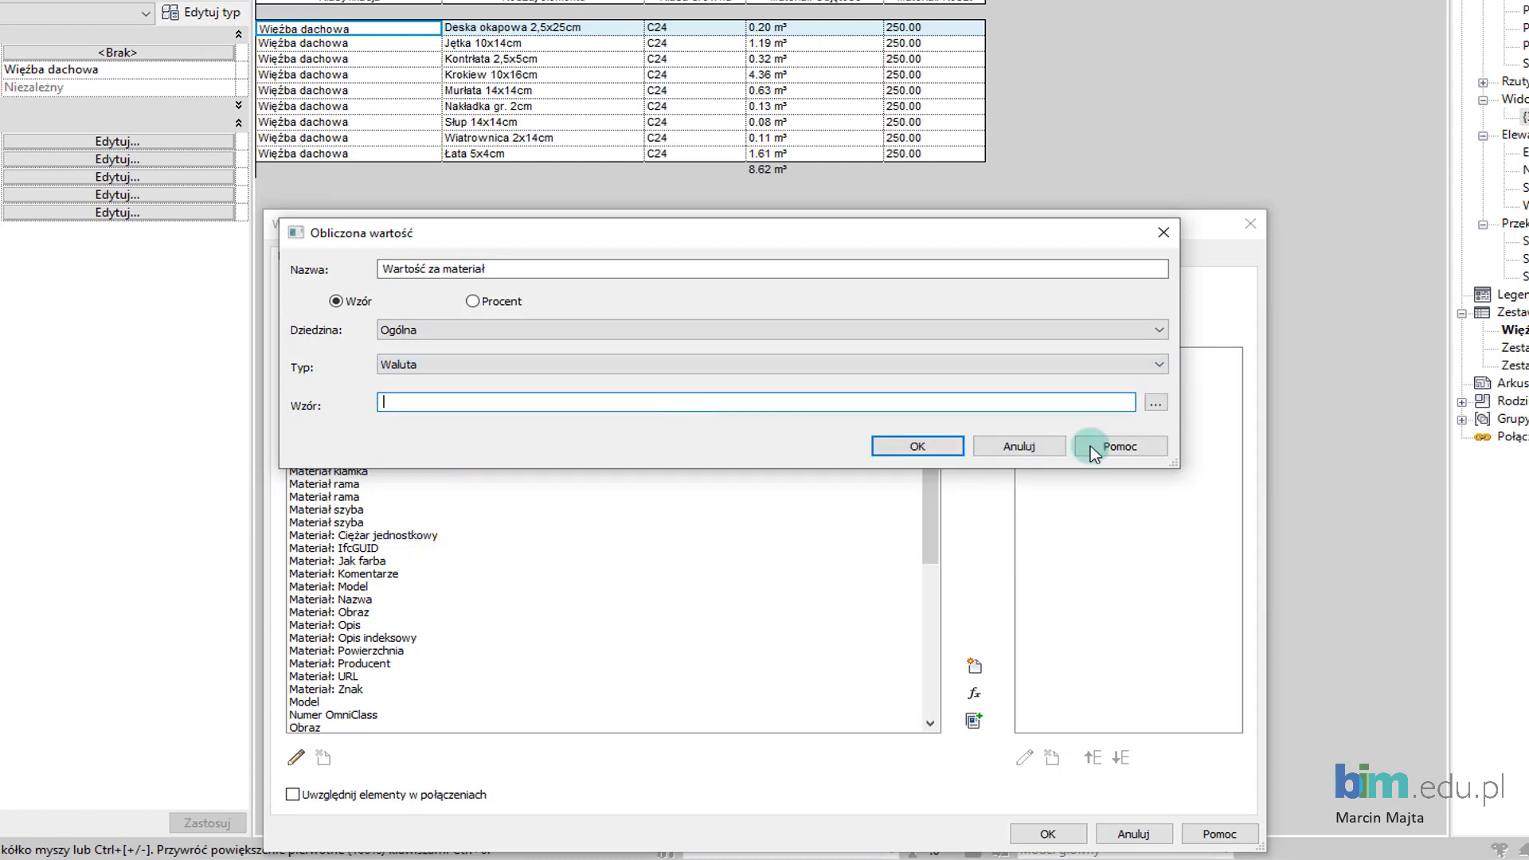
{"action": "left_click", "coordinate": [1156, 404]}
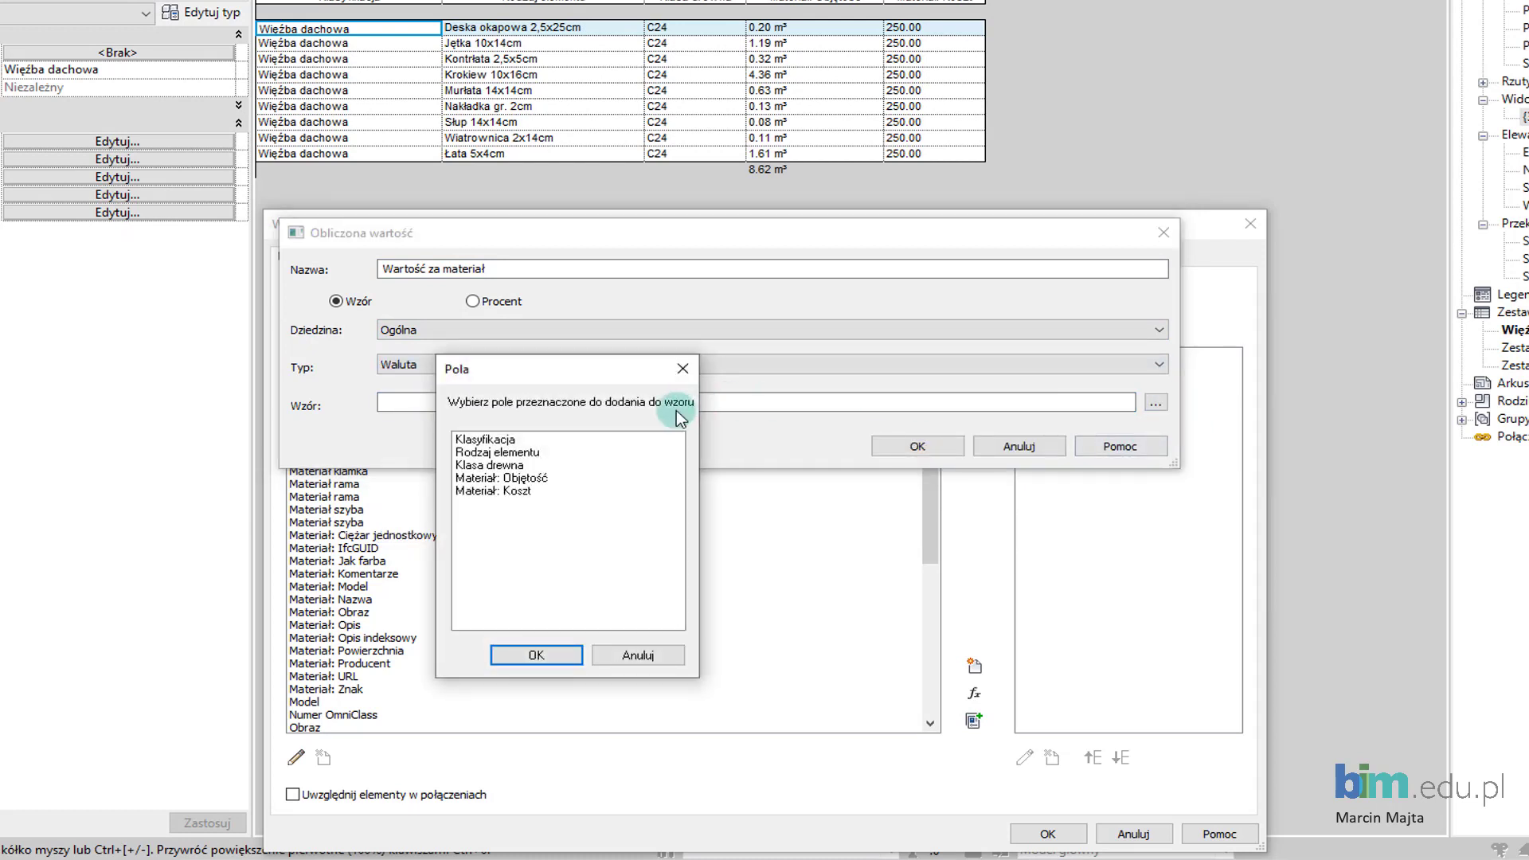
{"action": "left_click", "coordinate": [505, 478]}
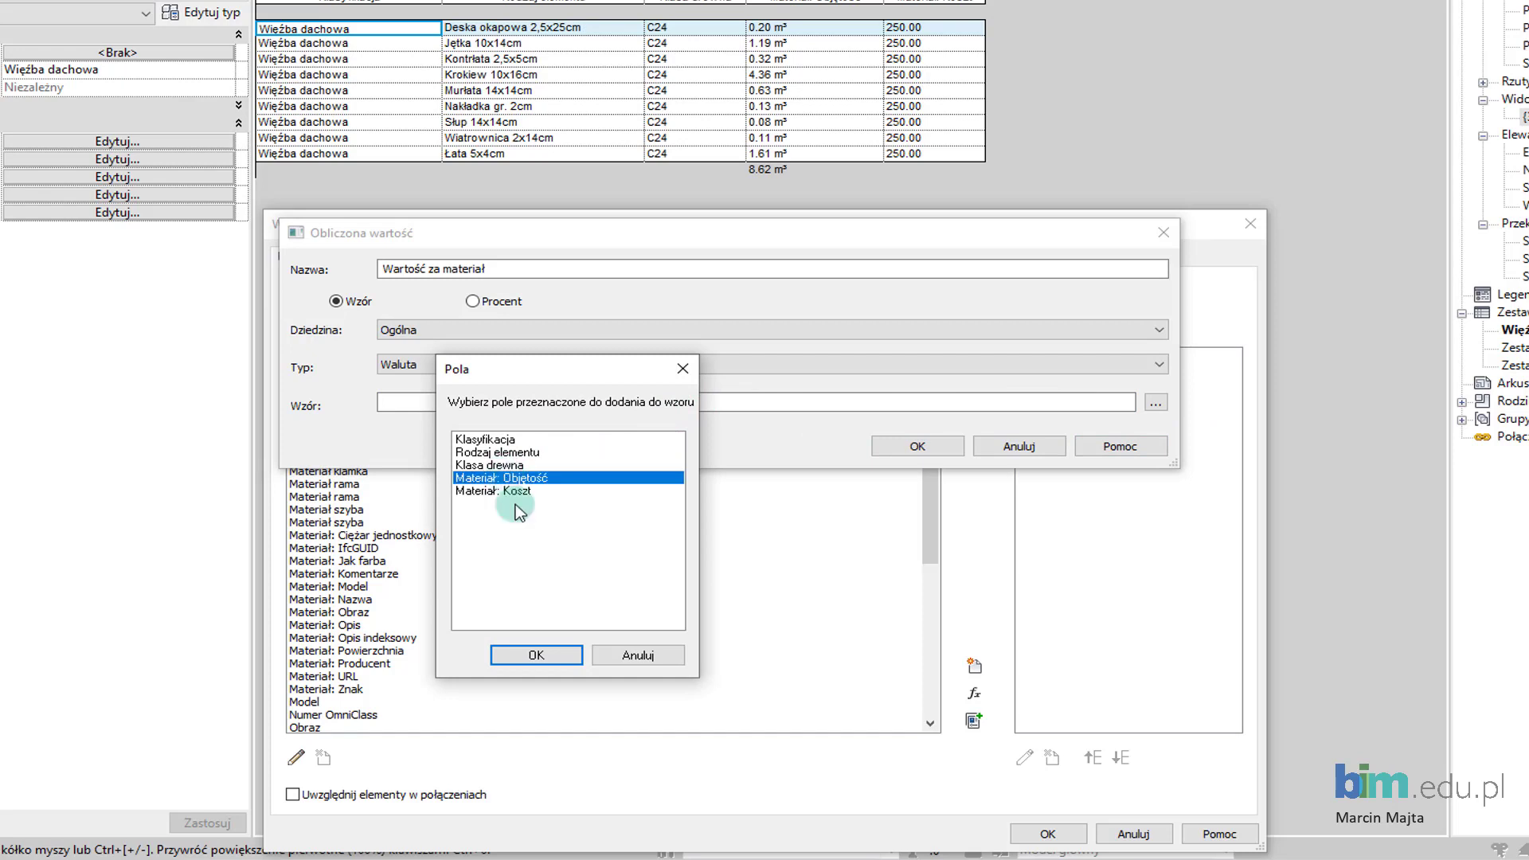
{"action": "left_click", "coordinate": [560, 655]}
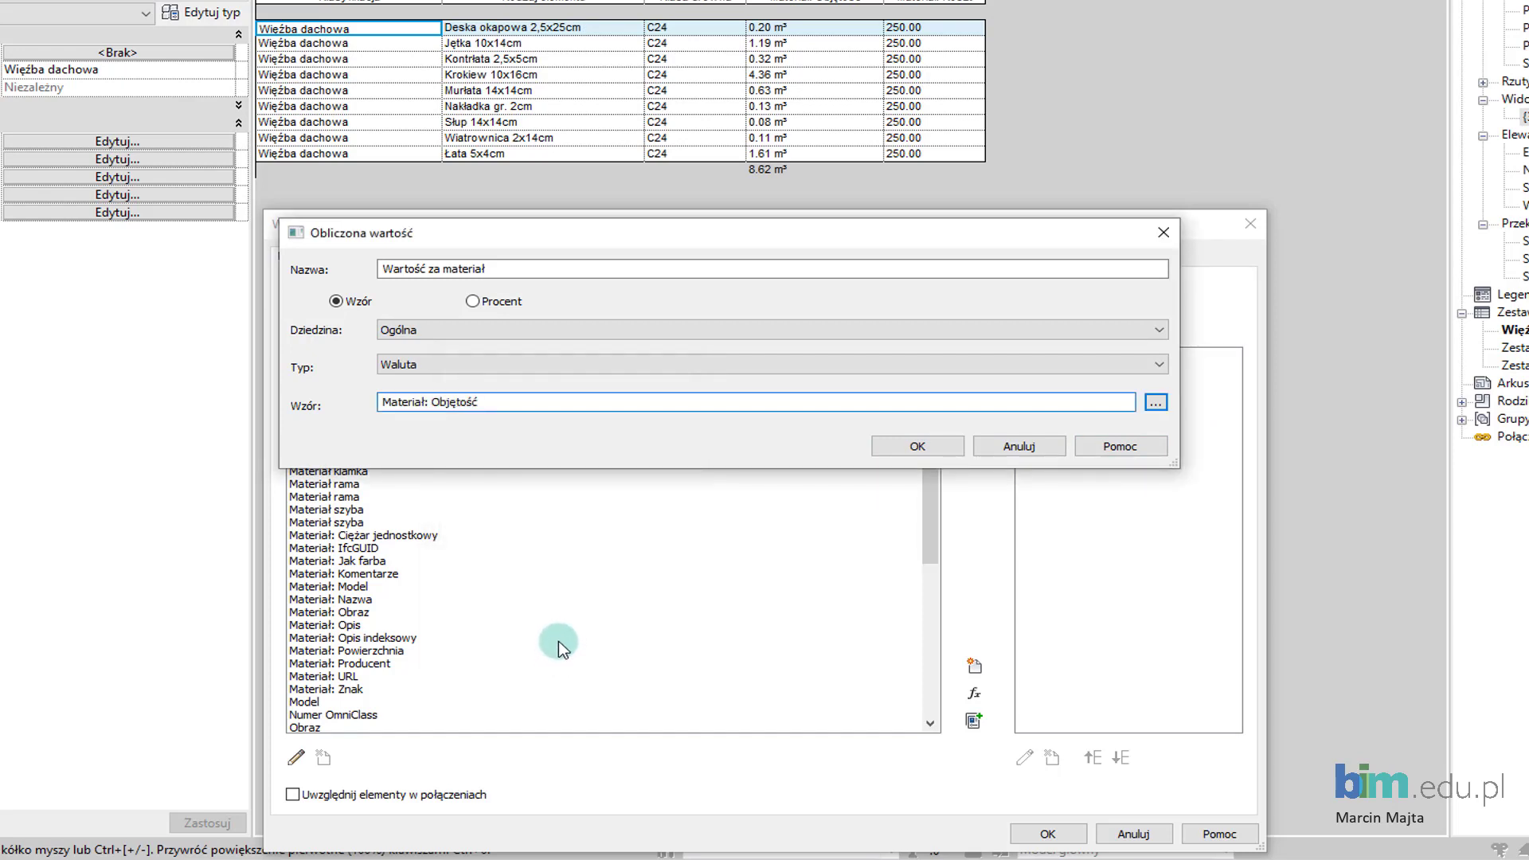
{"action": "type", "text": "*"}
{"action": "left_click", "coordinate": [1155, 403]}
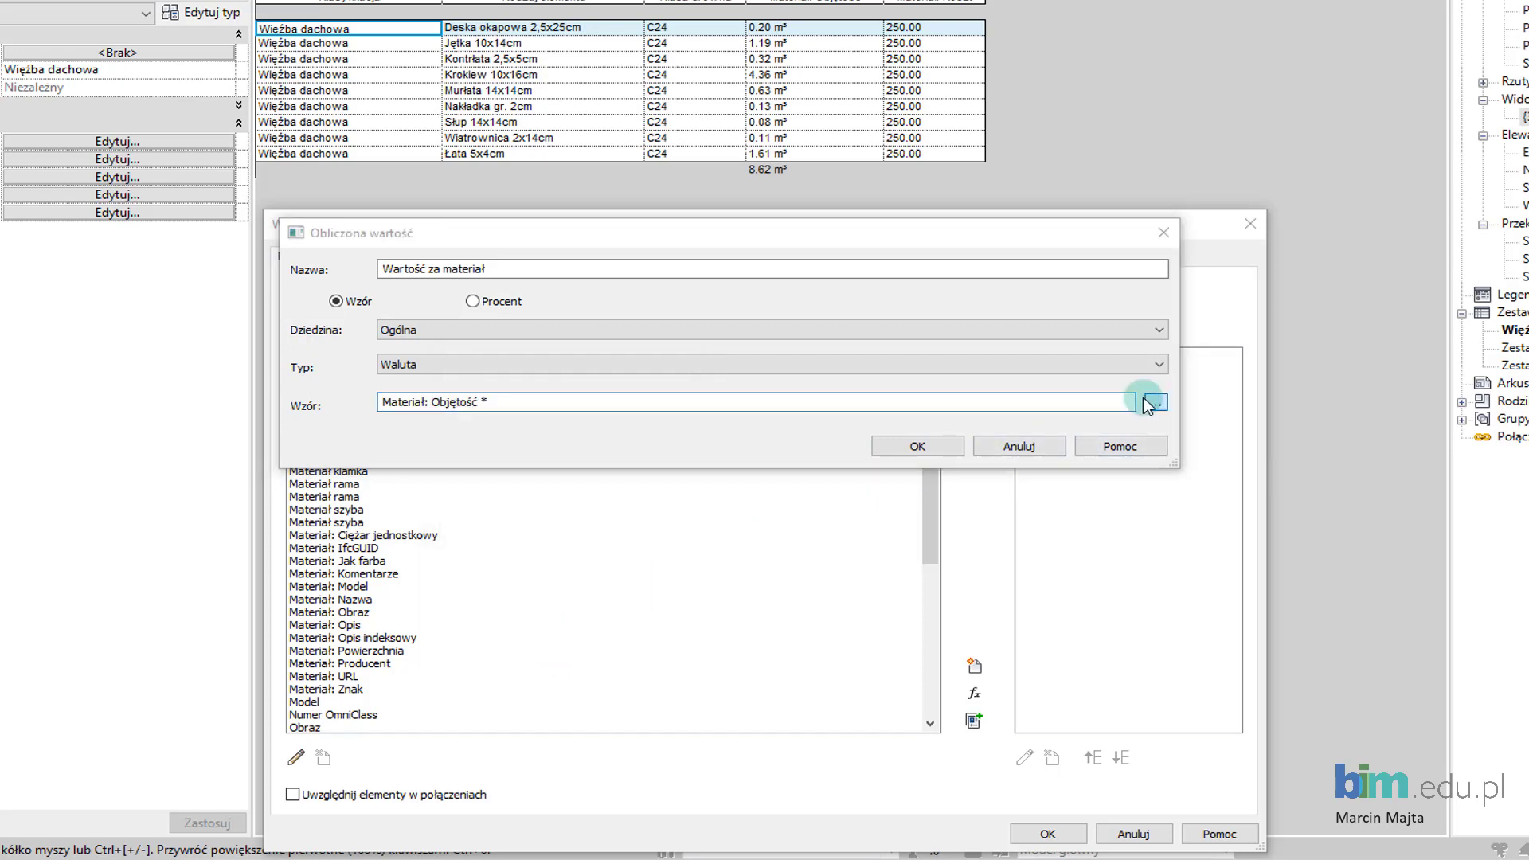
{"action": "left_click", "coordinate": [513, 491]}
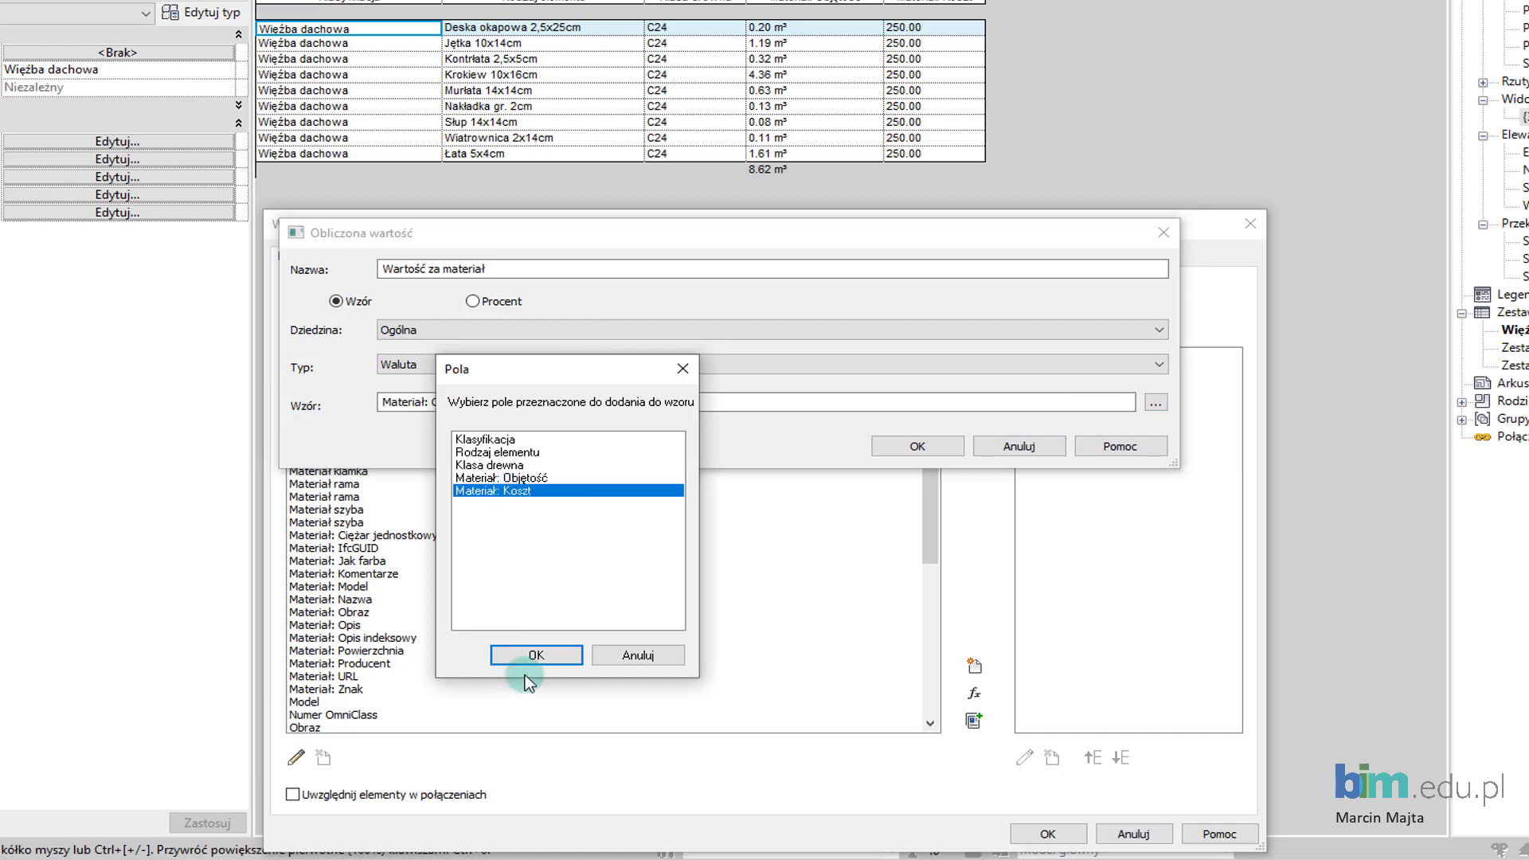
{"action": "left_click", "coordinate": [536, 655]}
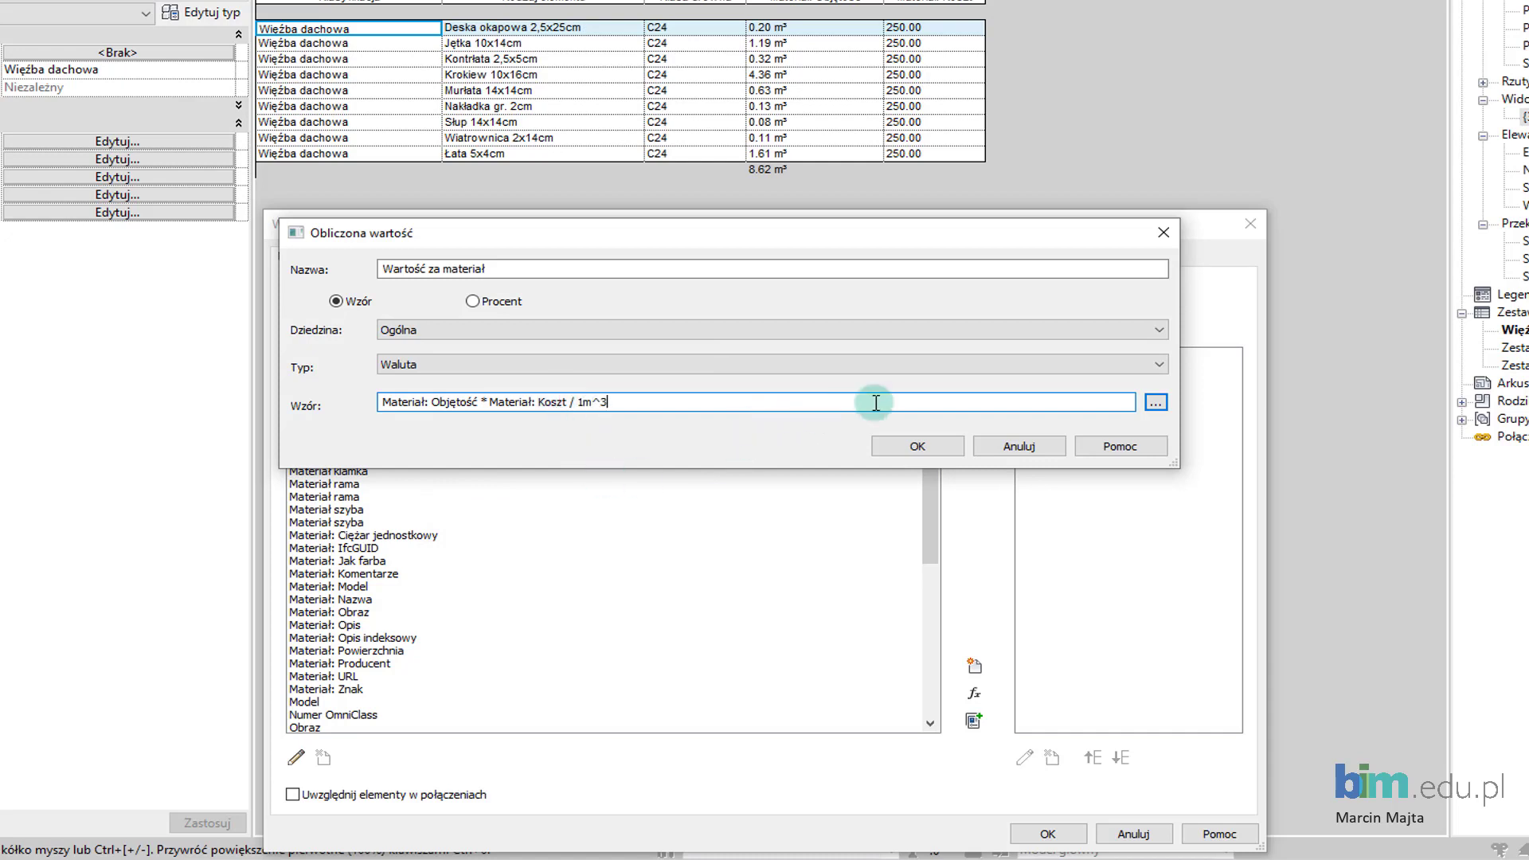
{"action": "left_click", "coordinate": [876, 444]}
- Turn on column totals (Licz sumy) for the Wartość za materiał field
{"action": "left_click", "coordinate": [516, 257]}
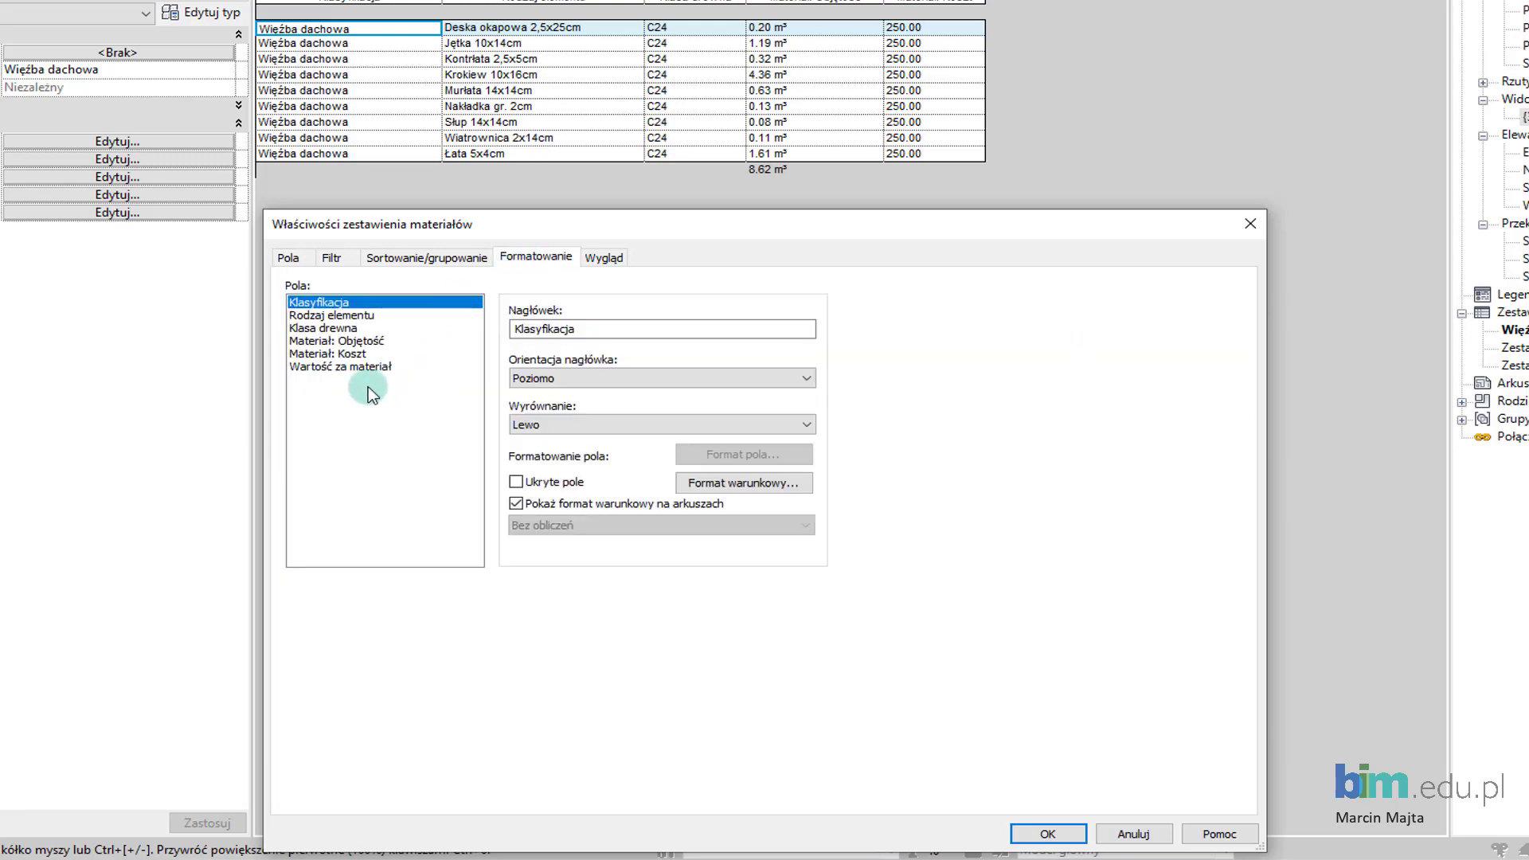
{"action": "left_click", "coordinate": [402, 367]}
{"action": "left_click", "coordinate": [571, 527]}
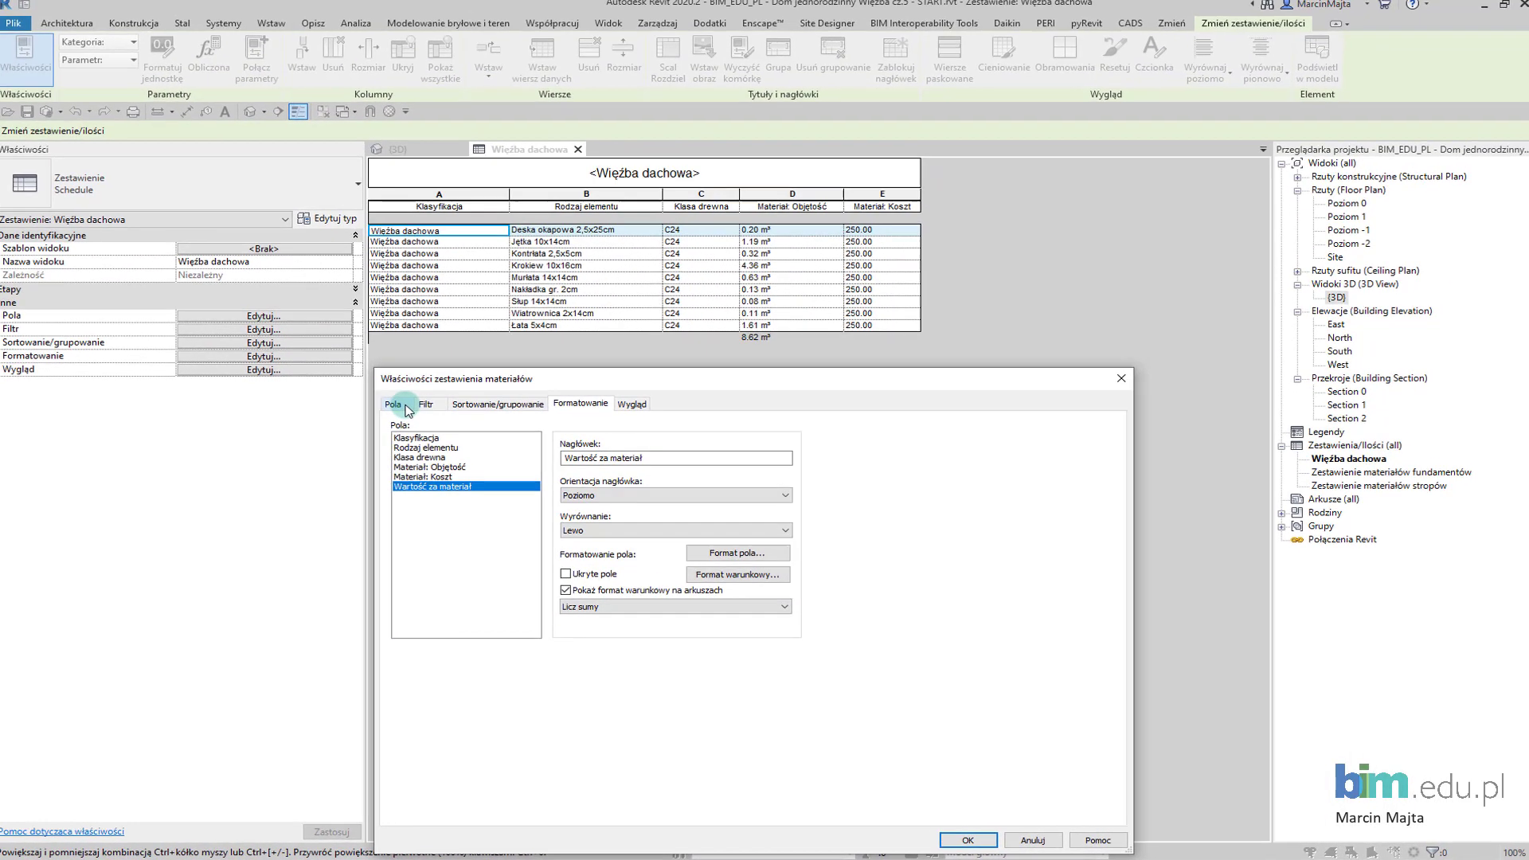
{"action": "left_click", "coordinate": [990, 841]}
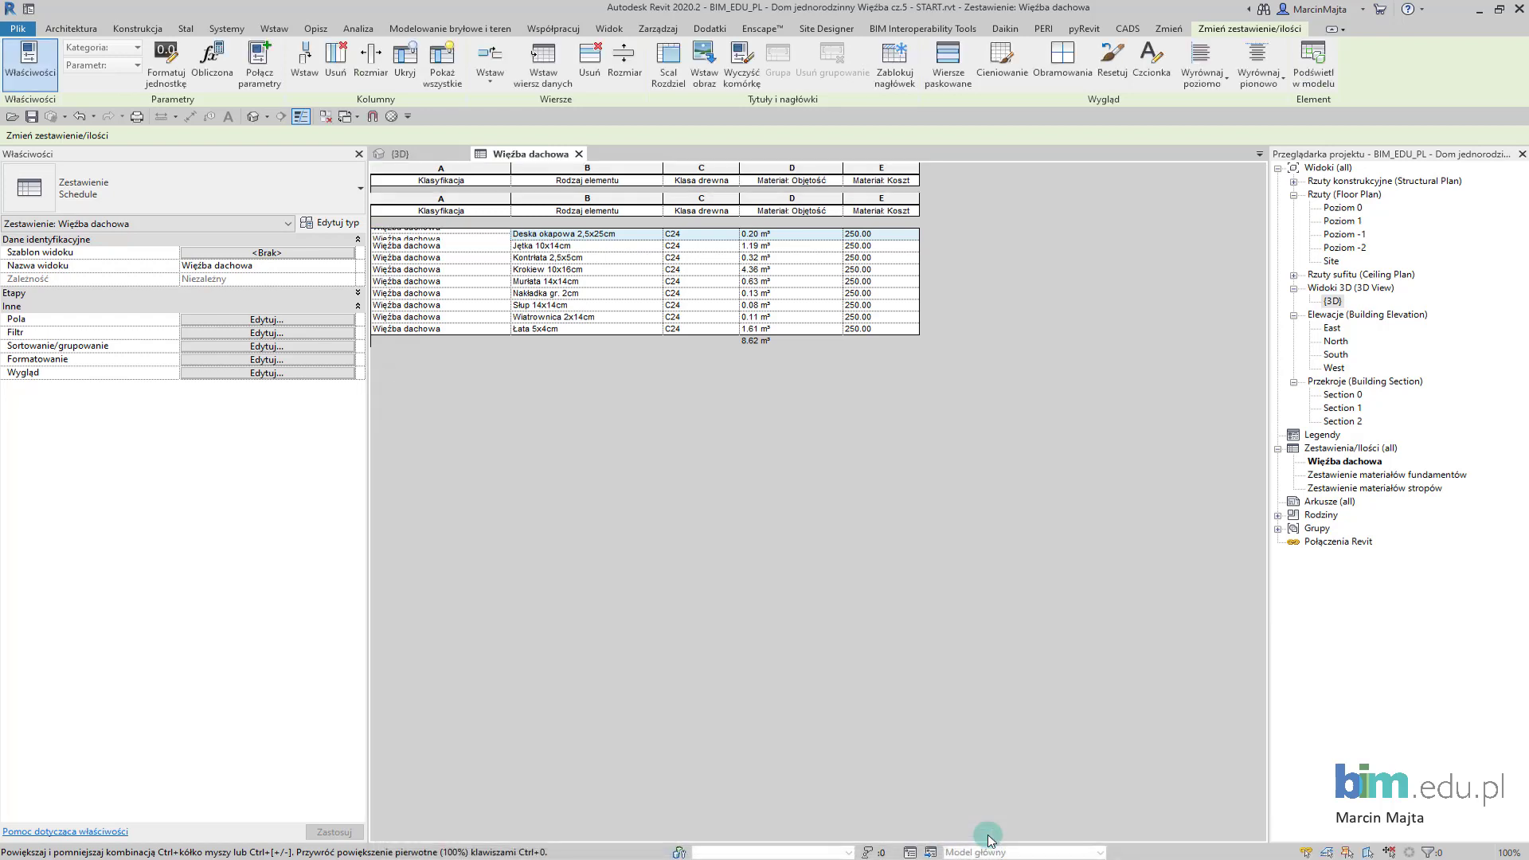
- Right-align the values in the Wartość za materiał column F
{"action": "left_click", "coordinate": [971, 204]}
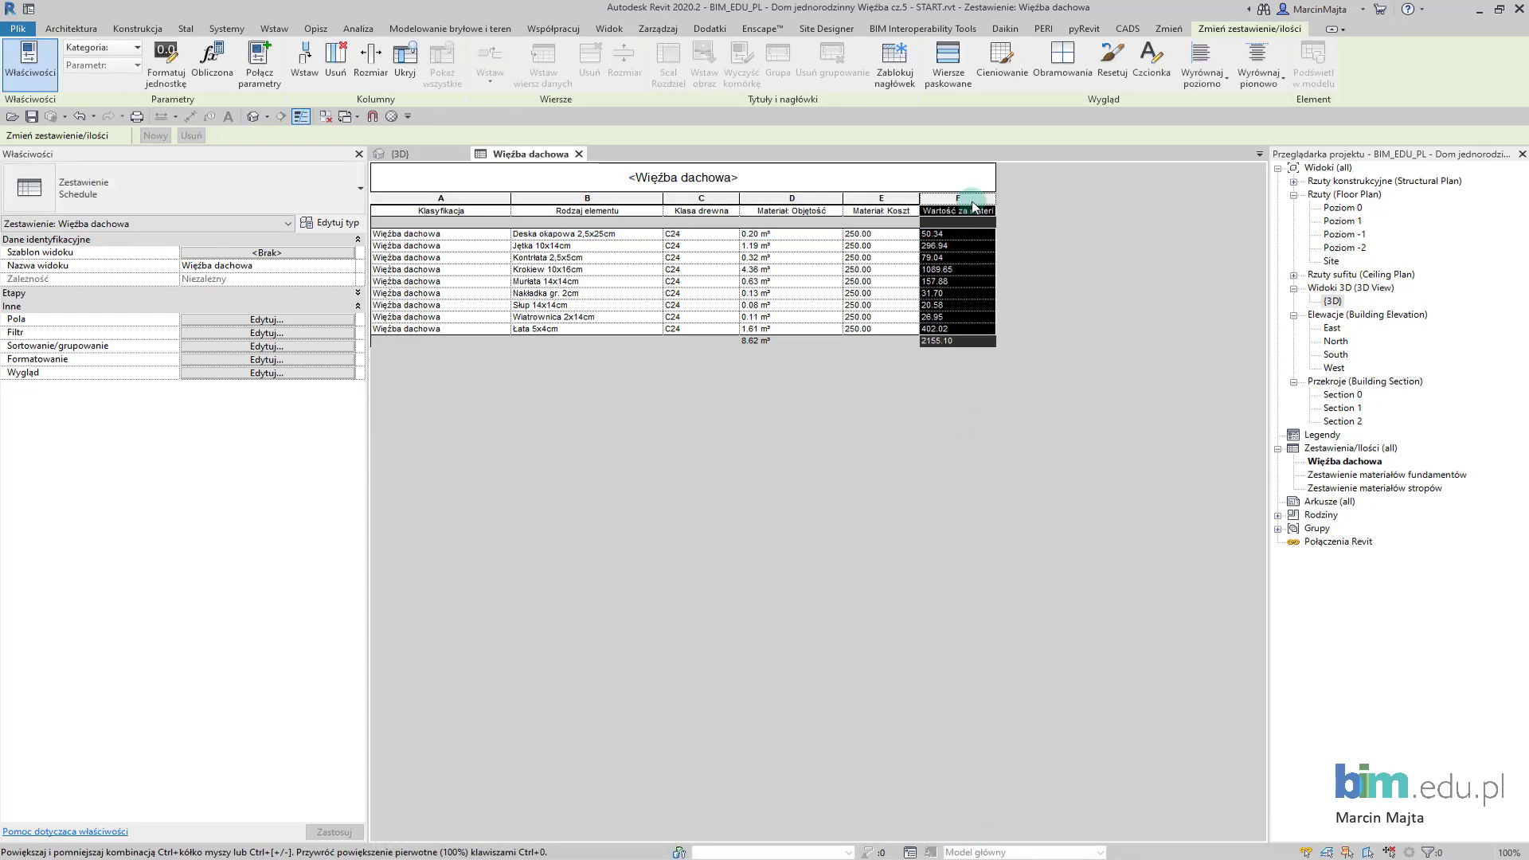
{"action": "left_click", "coordinate": [1219, 80]}
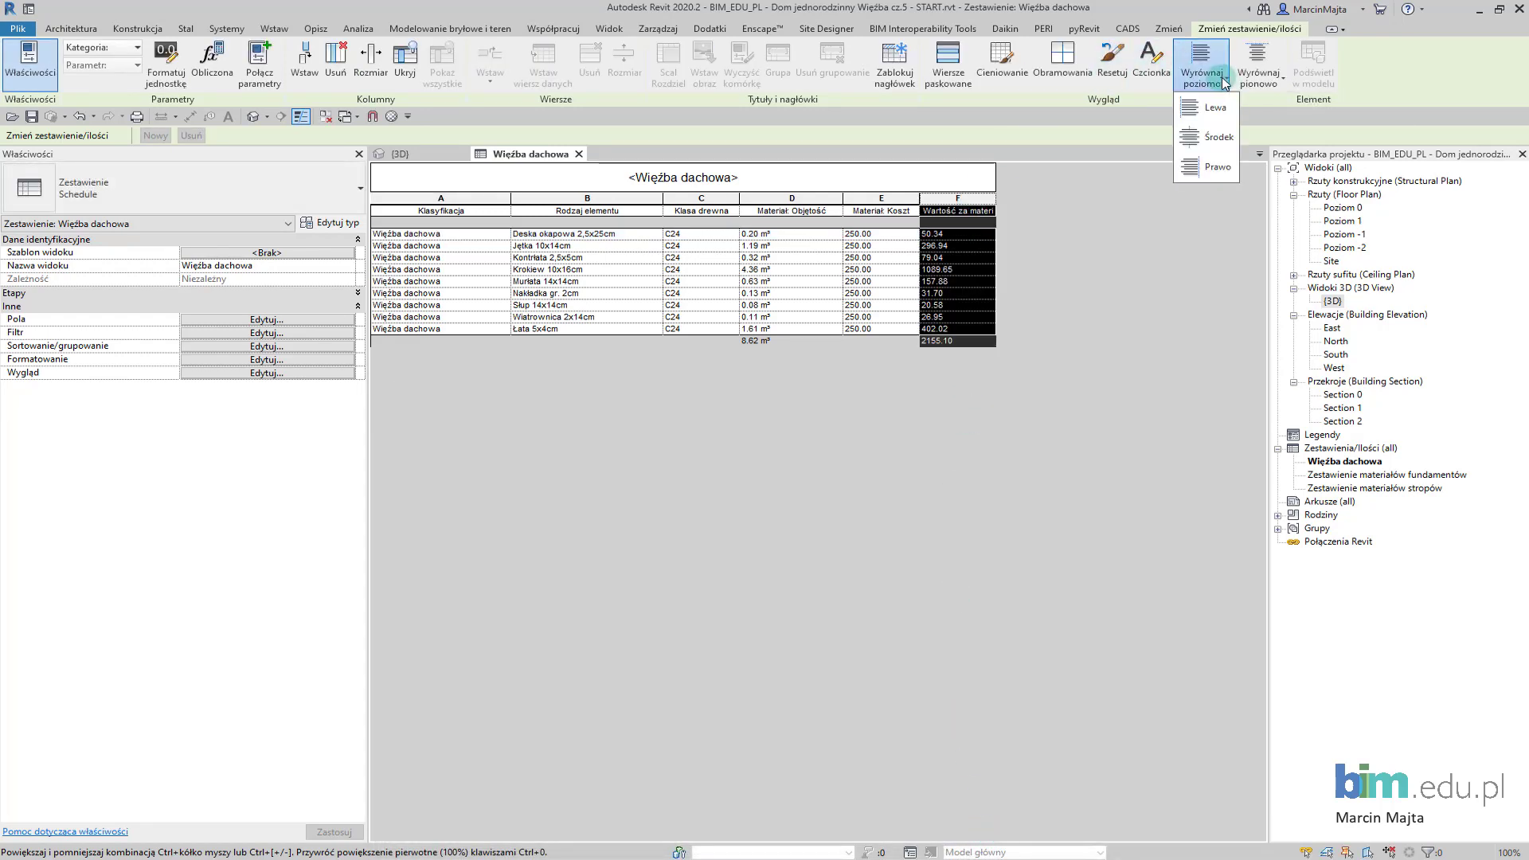
{"action": "left_click", "coordinate": [1247, 82]}
{"action": "left_click", "coordinate": [1203, 78]}
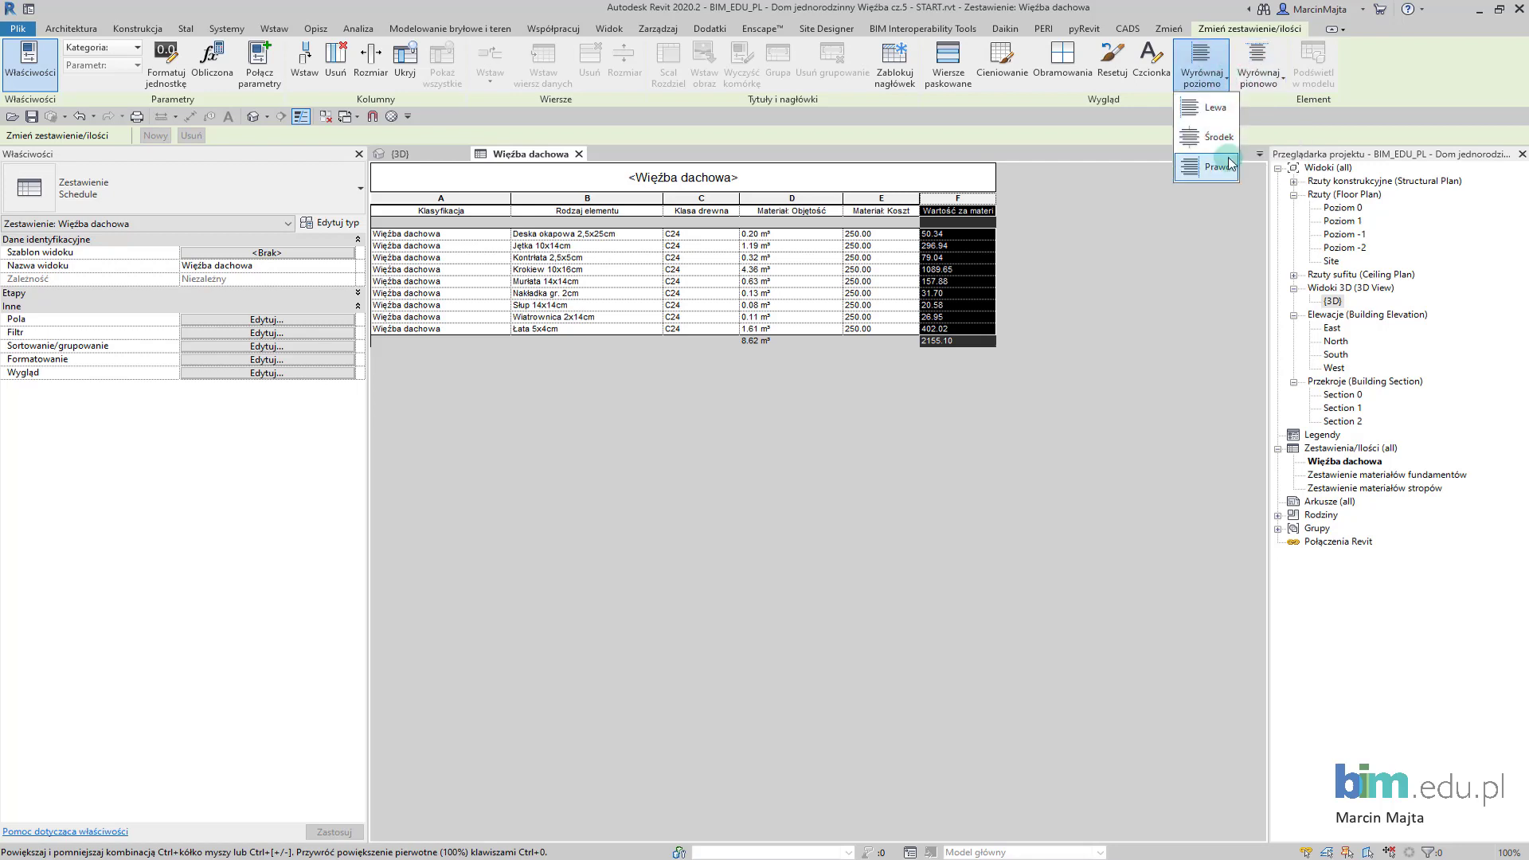
{"action": "left_click", "coordinate": [1227, 163]}
{"action": "left_click", "coordinate": [1143, 199]}
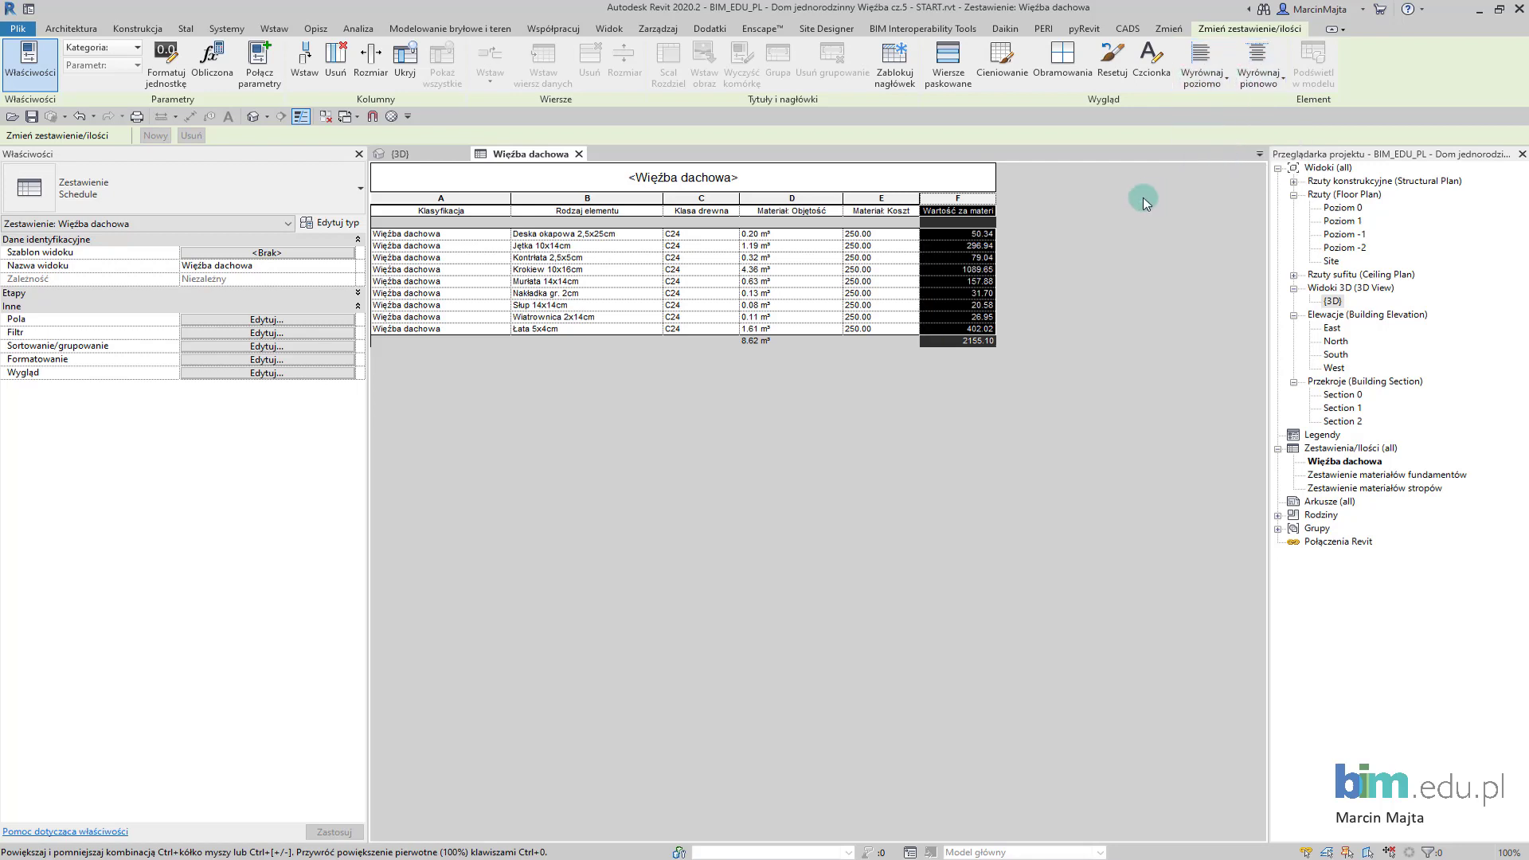
{"action": "left_click", "coordinate": [980, 182]}
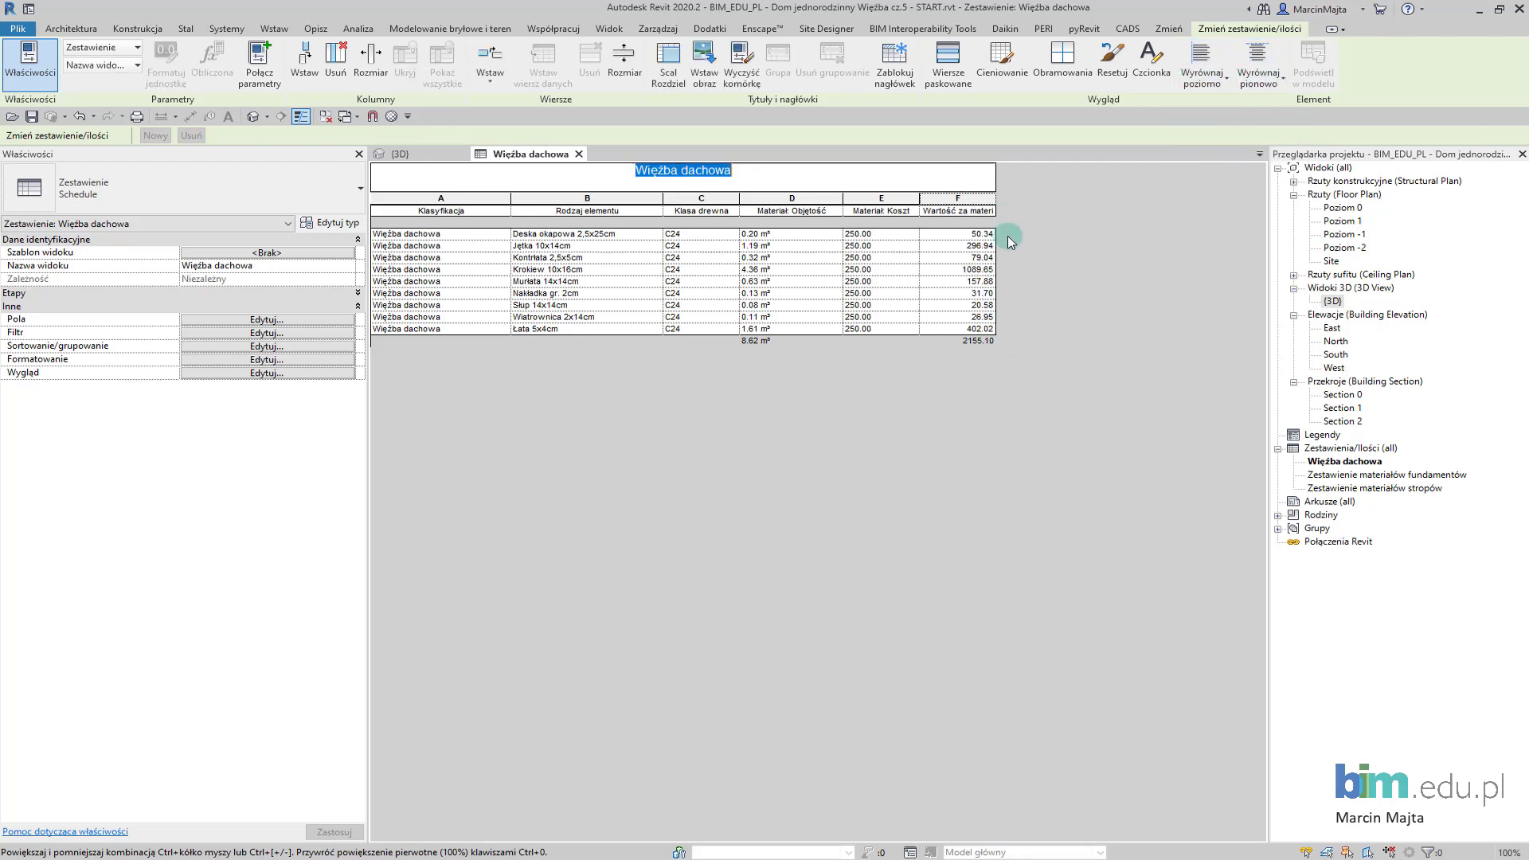
- Format column F with its own units setting and digit grouping enabled
{"action": "left_click", "coordinate": [970, 209]}
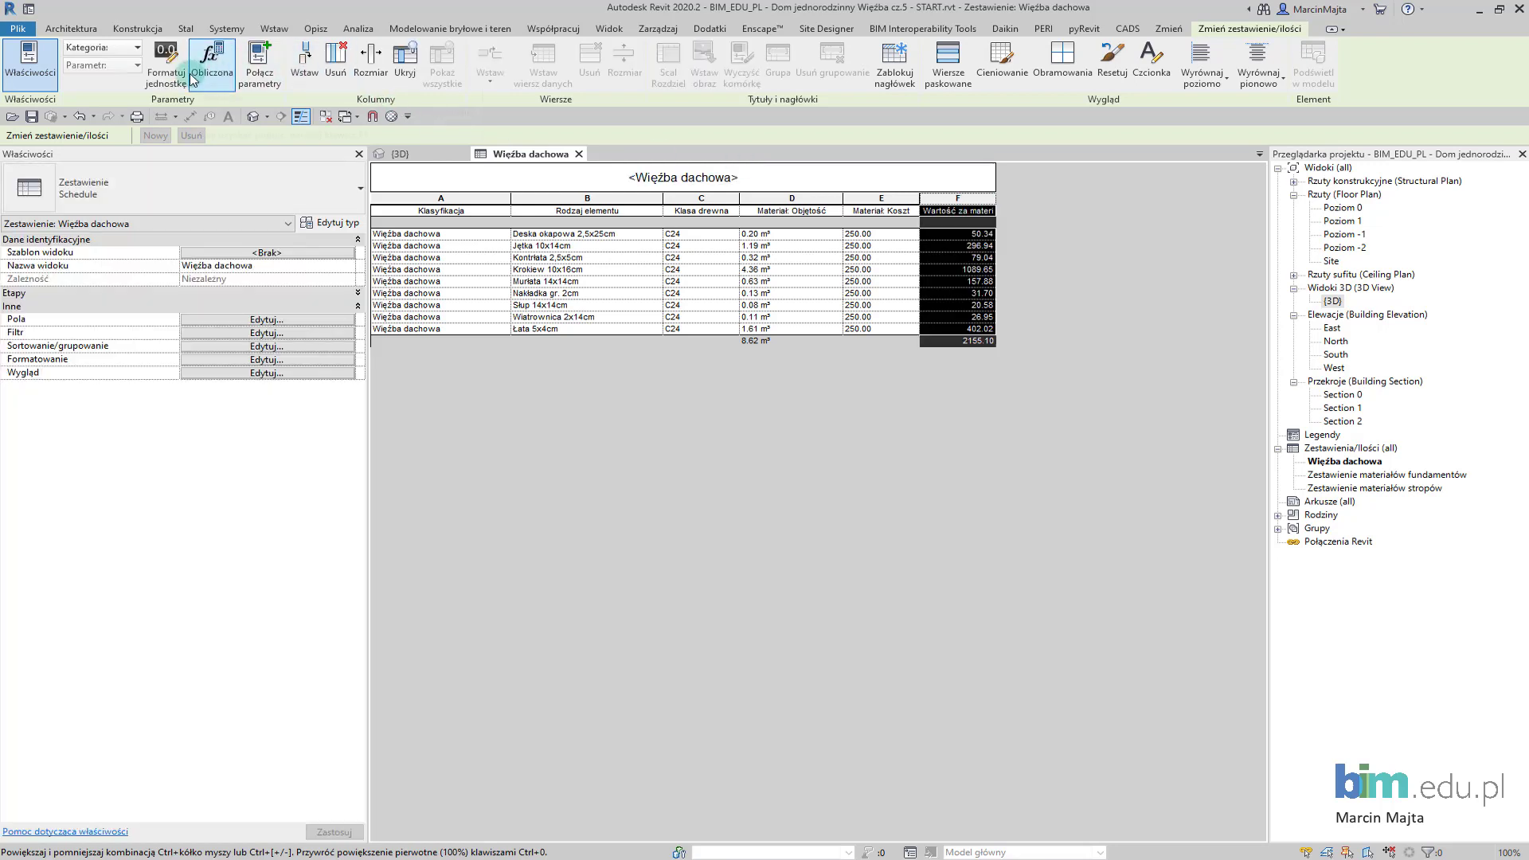
{"action": "left_click", "coordinate": [166, 66]}
{"action": "left_click", "coordinate": [666, 339]}
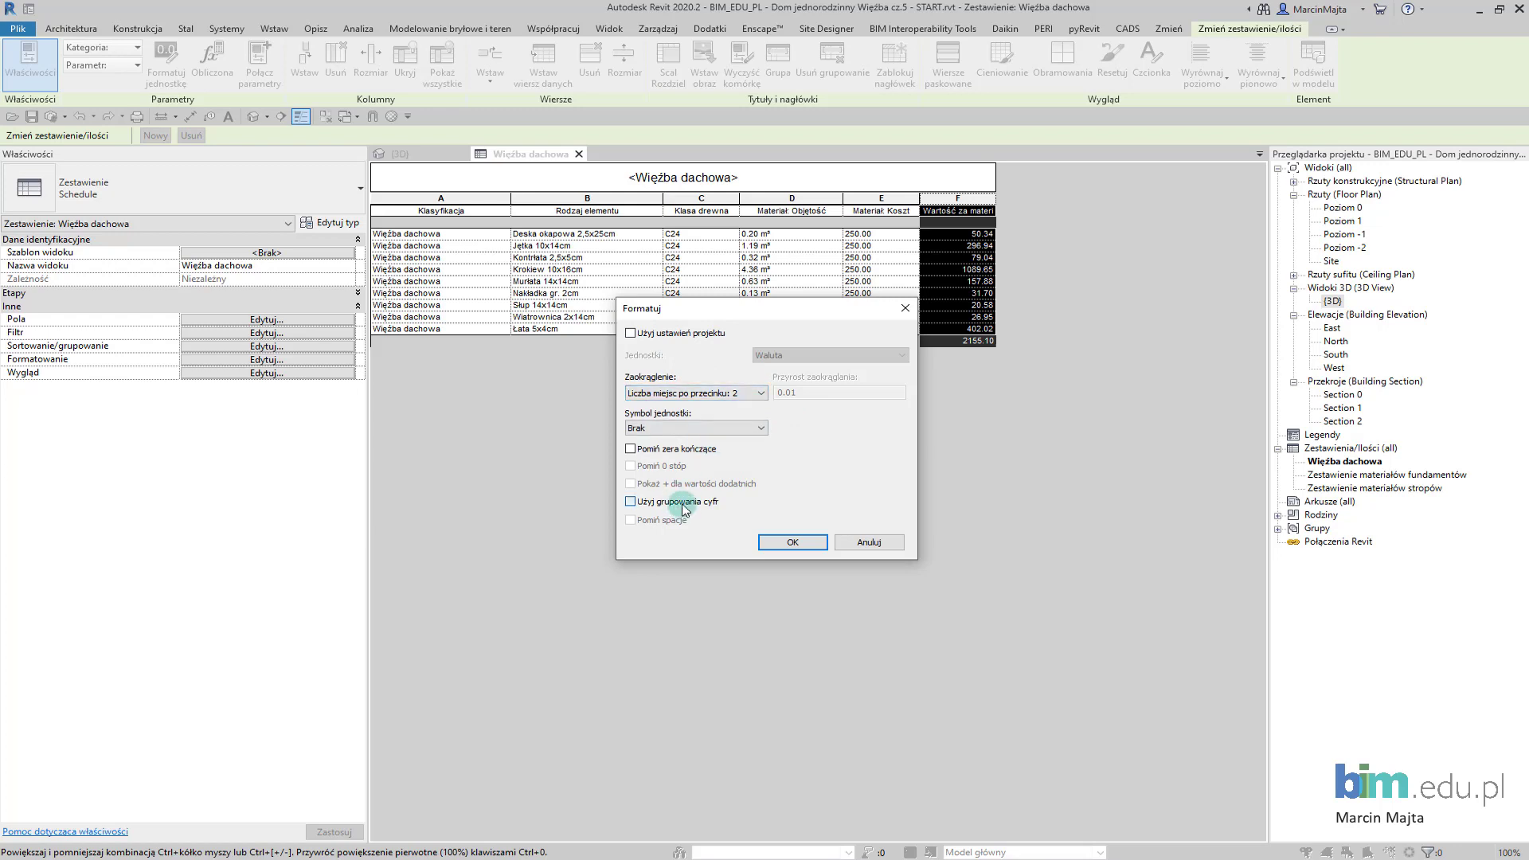
{"action": "left_click", "coordinate": [683, 506]}
{"action": "left_click", "coordinate": [791, 542]}
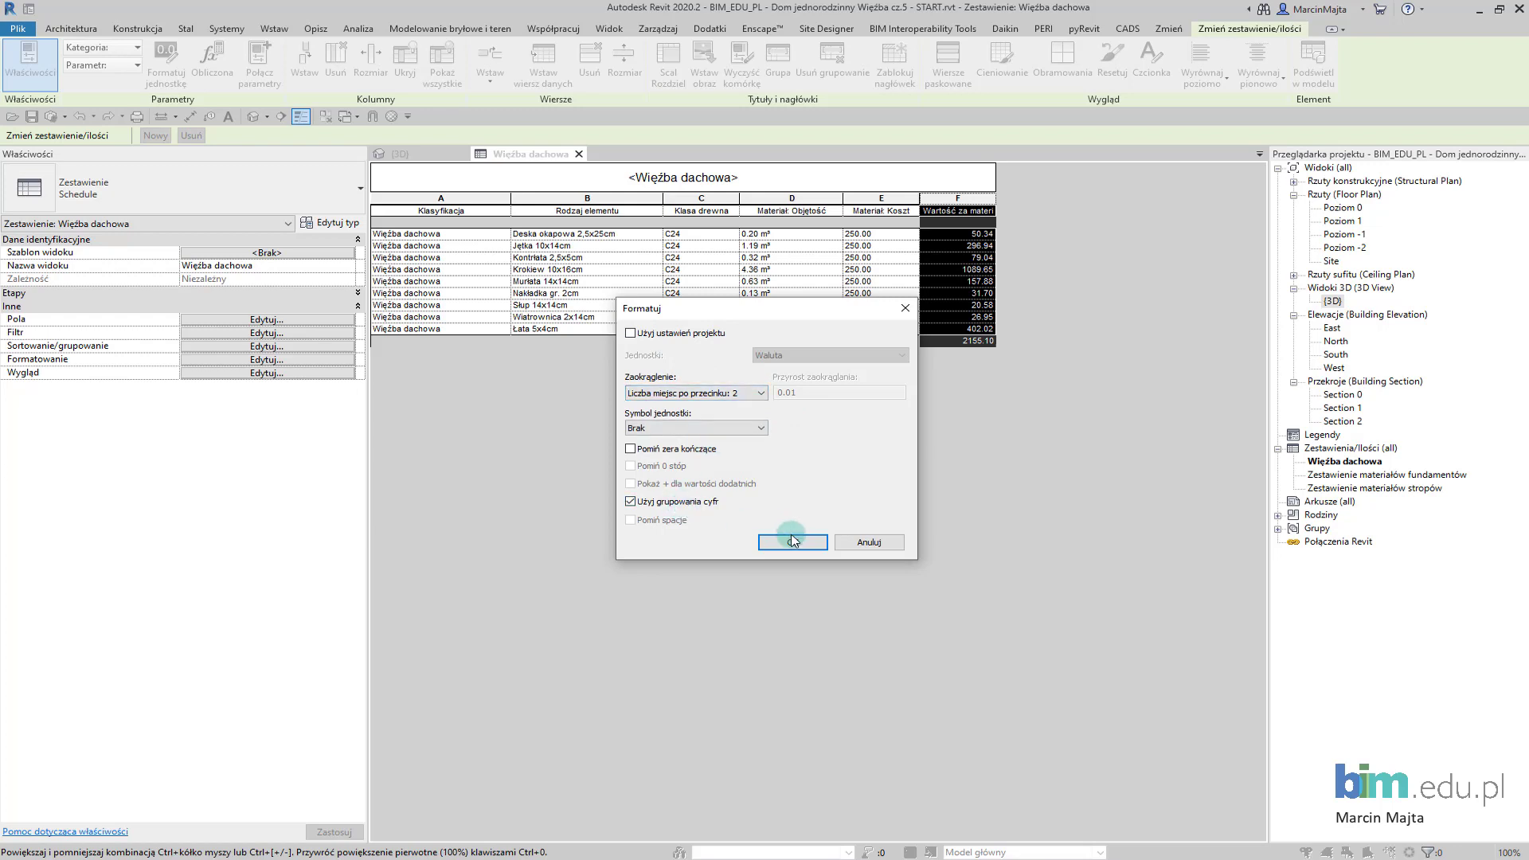
{"action": "left_click", "coordinate": [939, 188]}
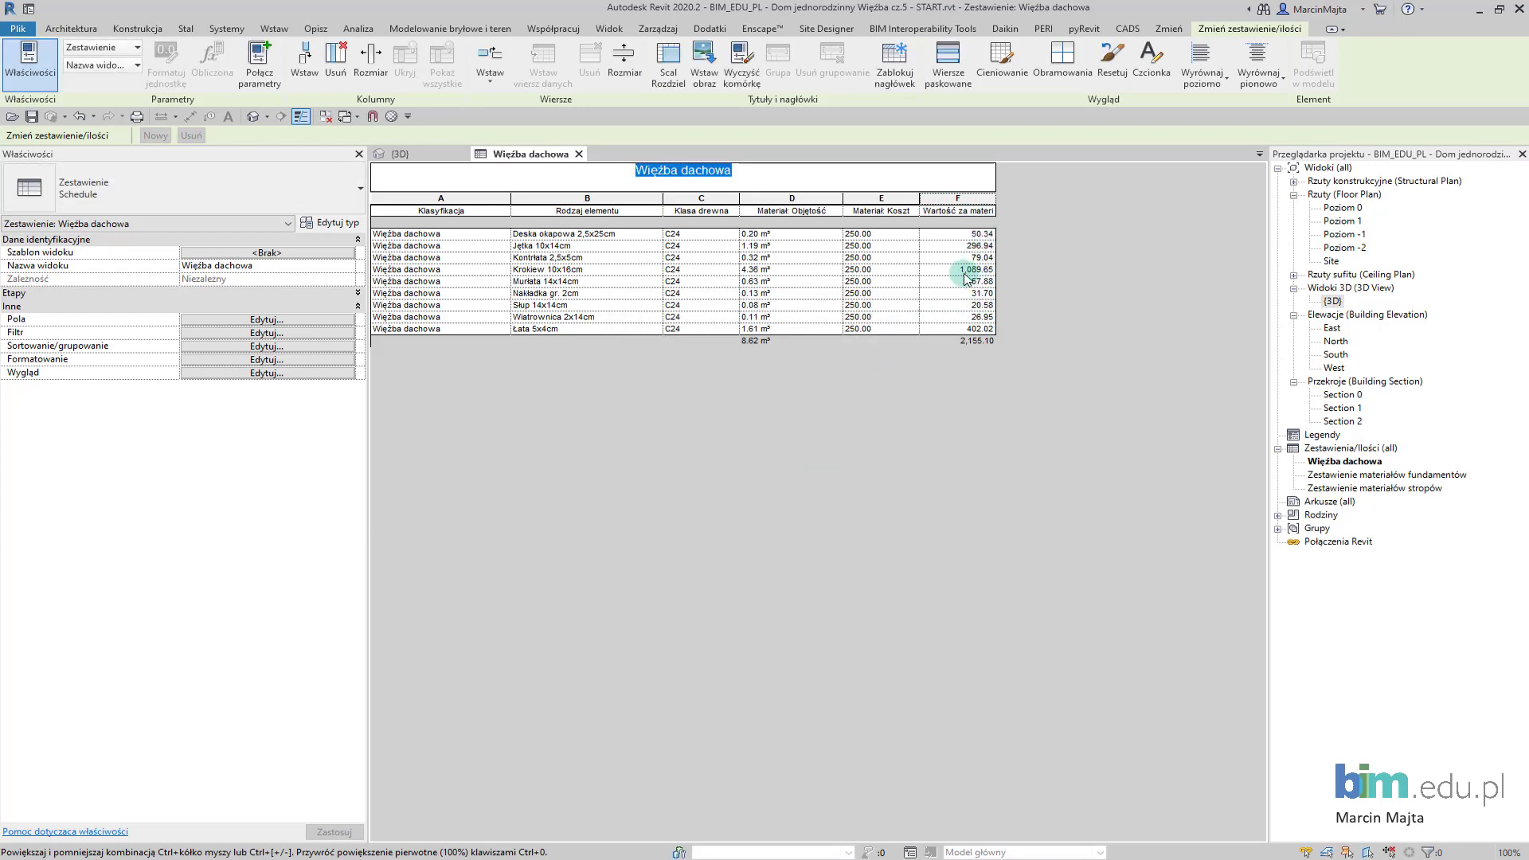
- Change the project units' number display format via UN, then return to the Więźba dachowa schedule
{"action": "left_click", "coordinate": [398, 154]}
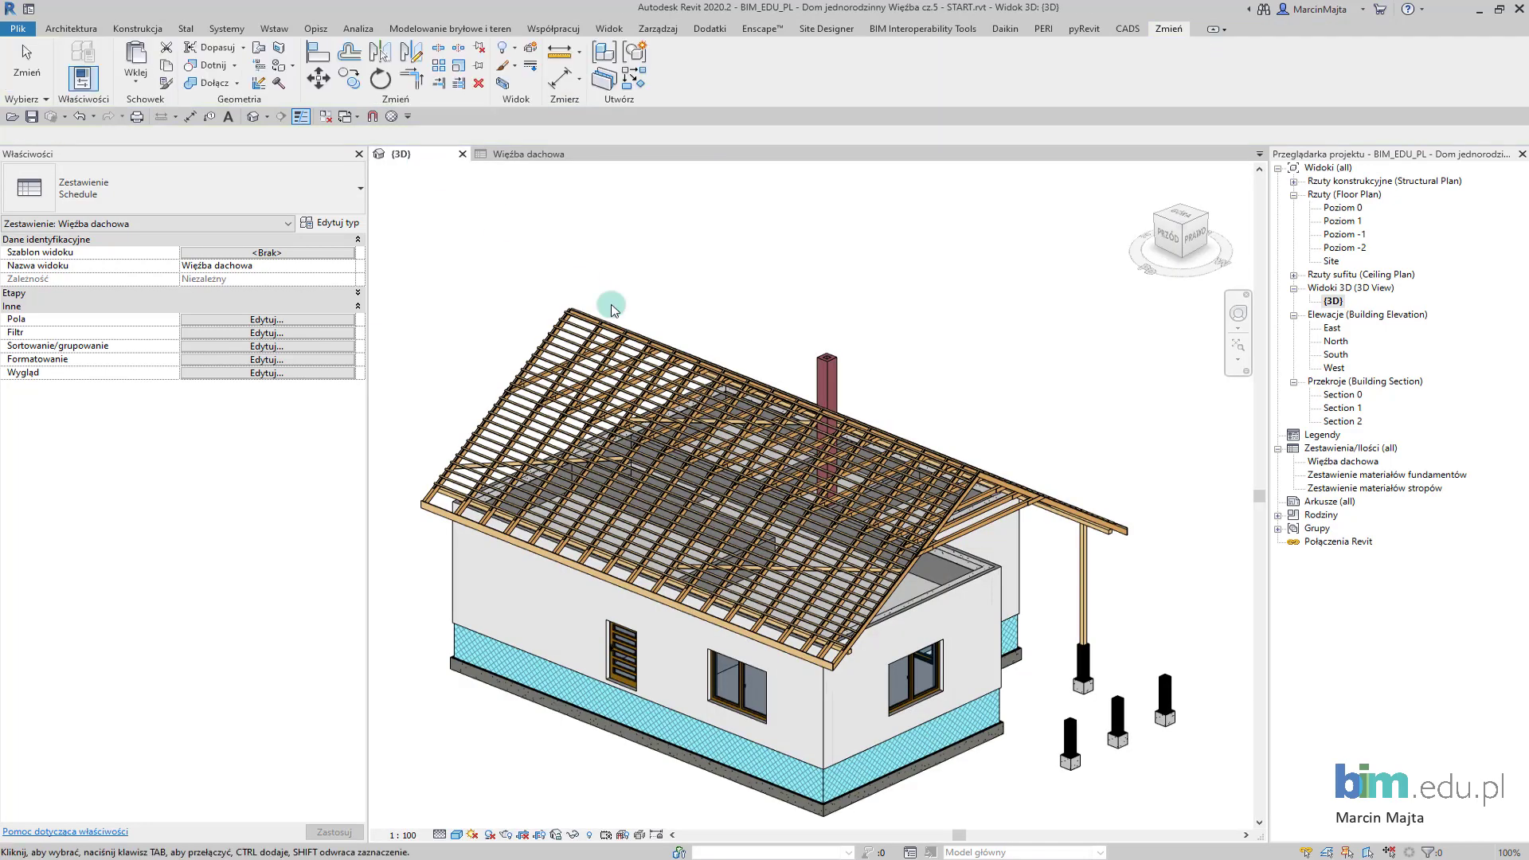
{"action": "key", "text": "u"}
{"action": "key", "text": "n"}
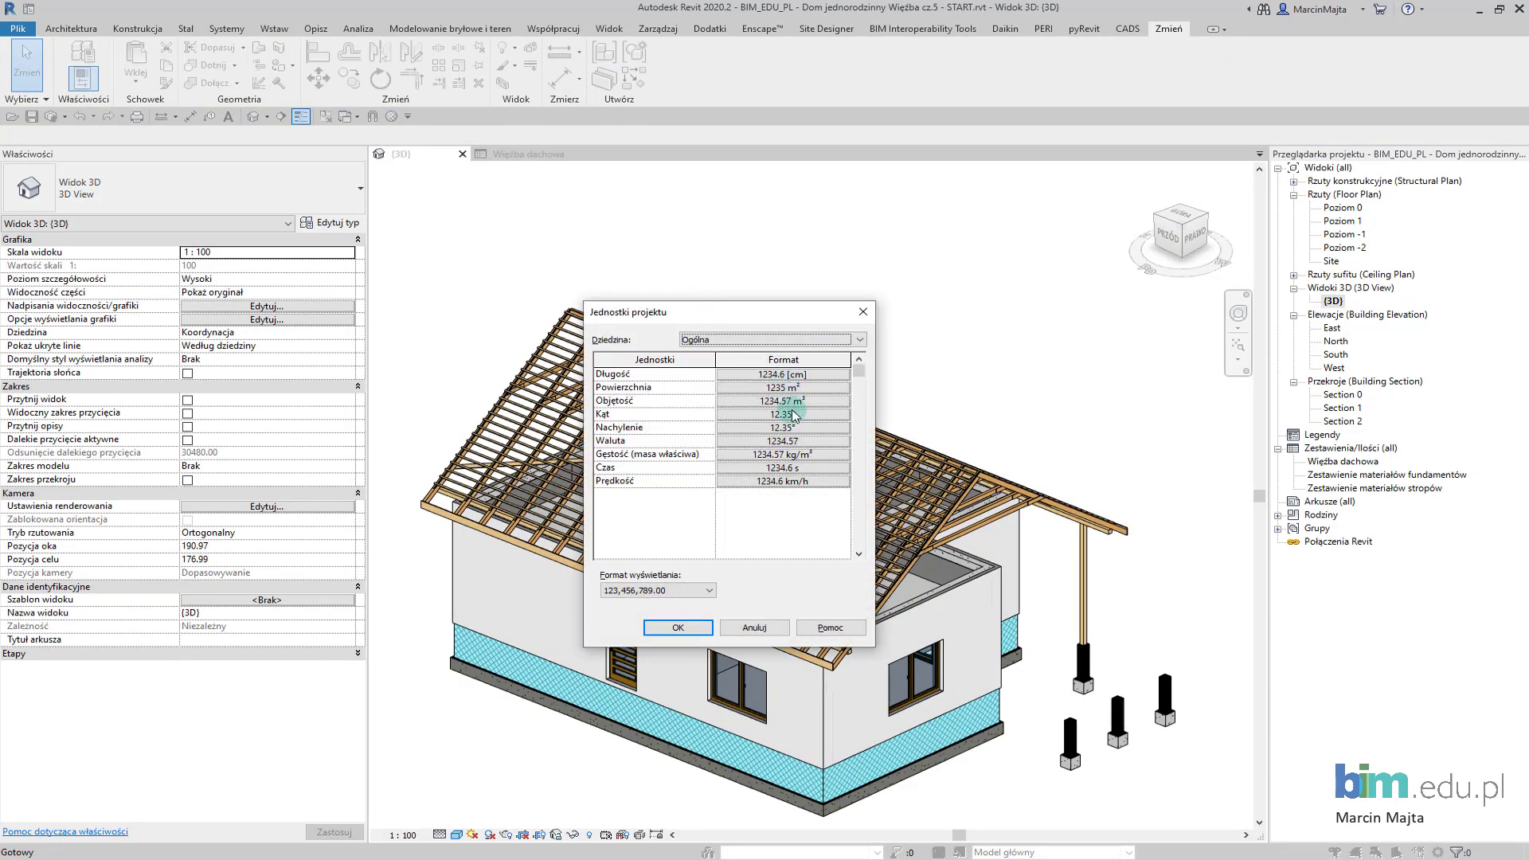
{"action": "left_click", "coordinate": [661, 590]}
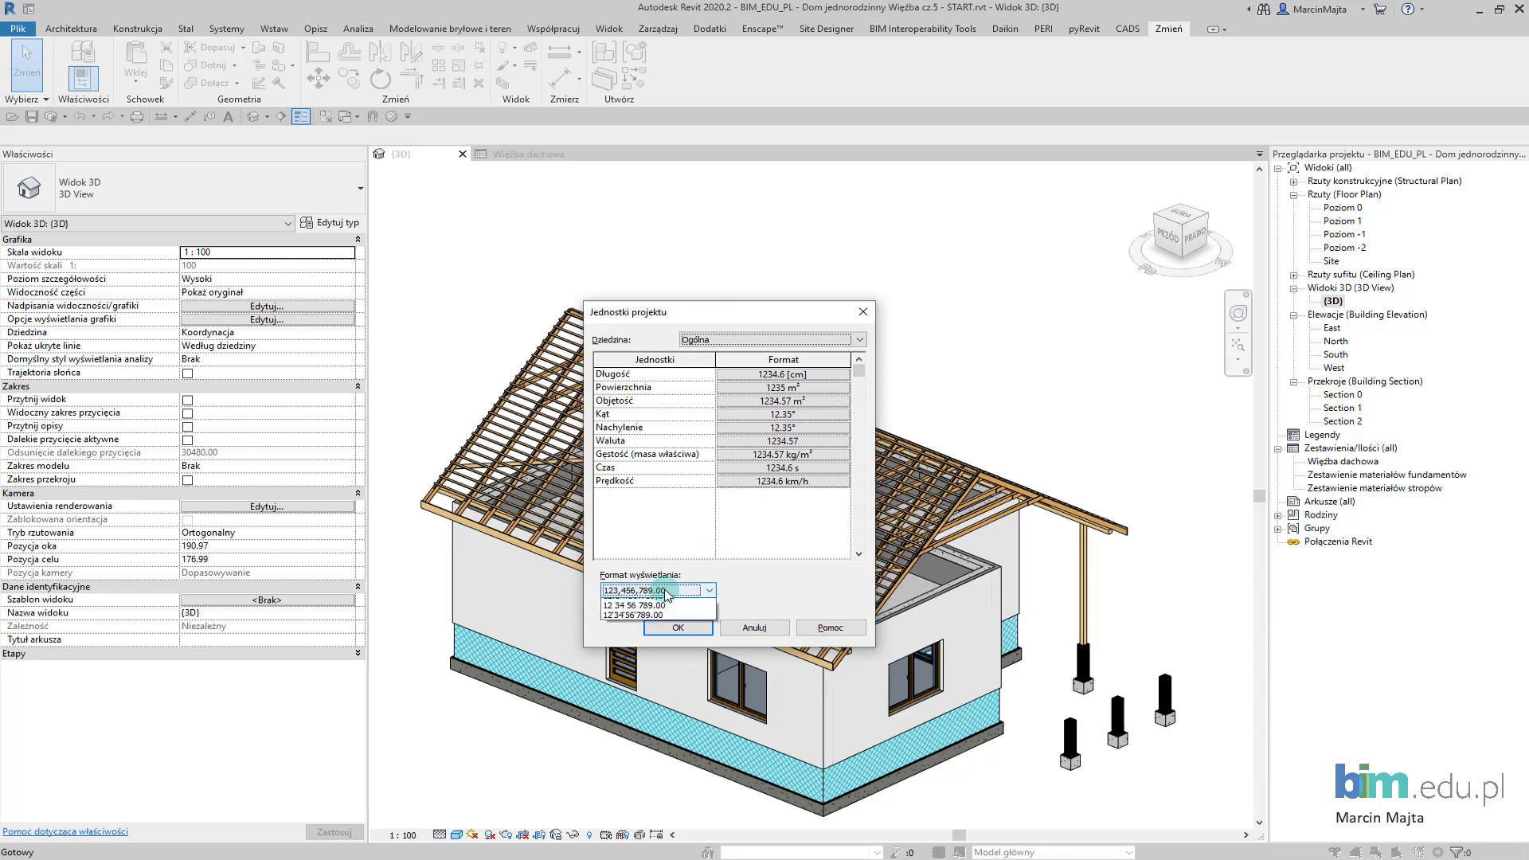
{"action": "left_click", "coordinate": [657, 614]}
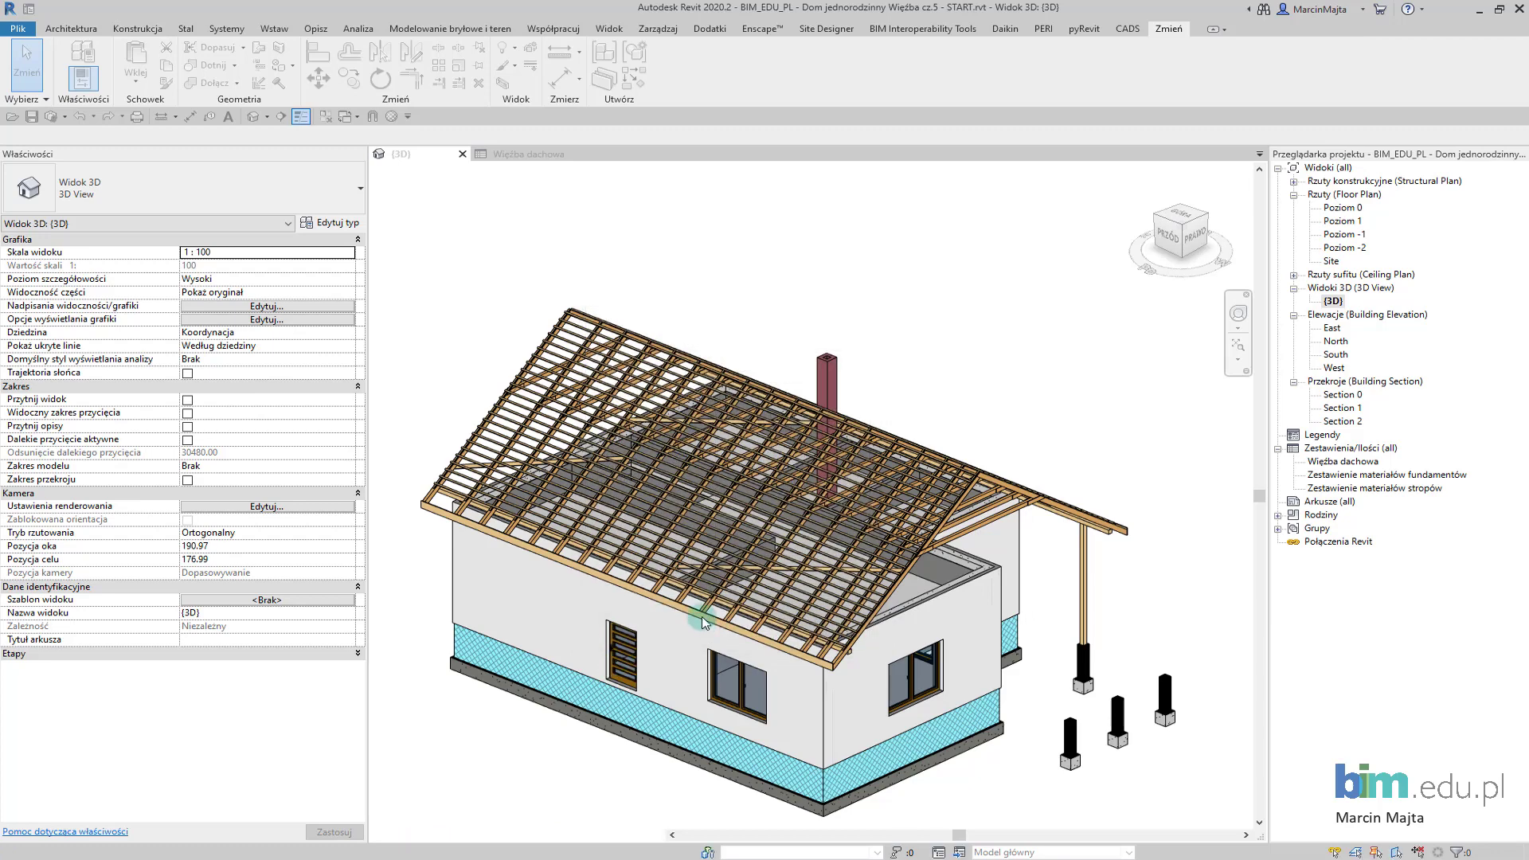
{"action": "left_click", "coordinate": [559, 156]}
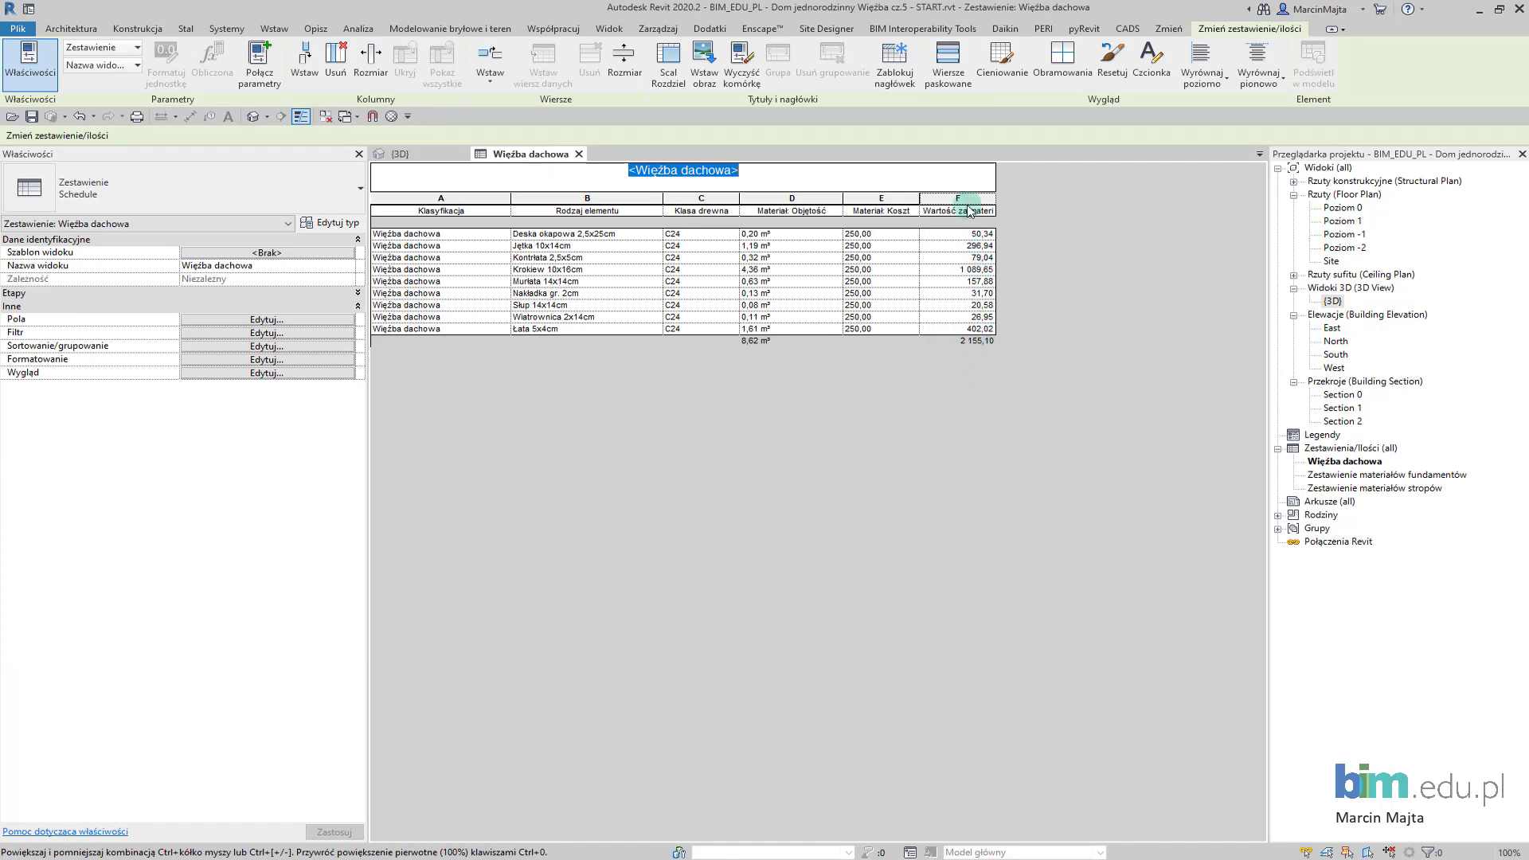
{"action": "left_click", "coordinate": [1027, 222]}
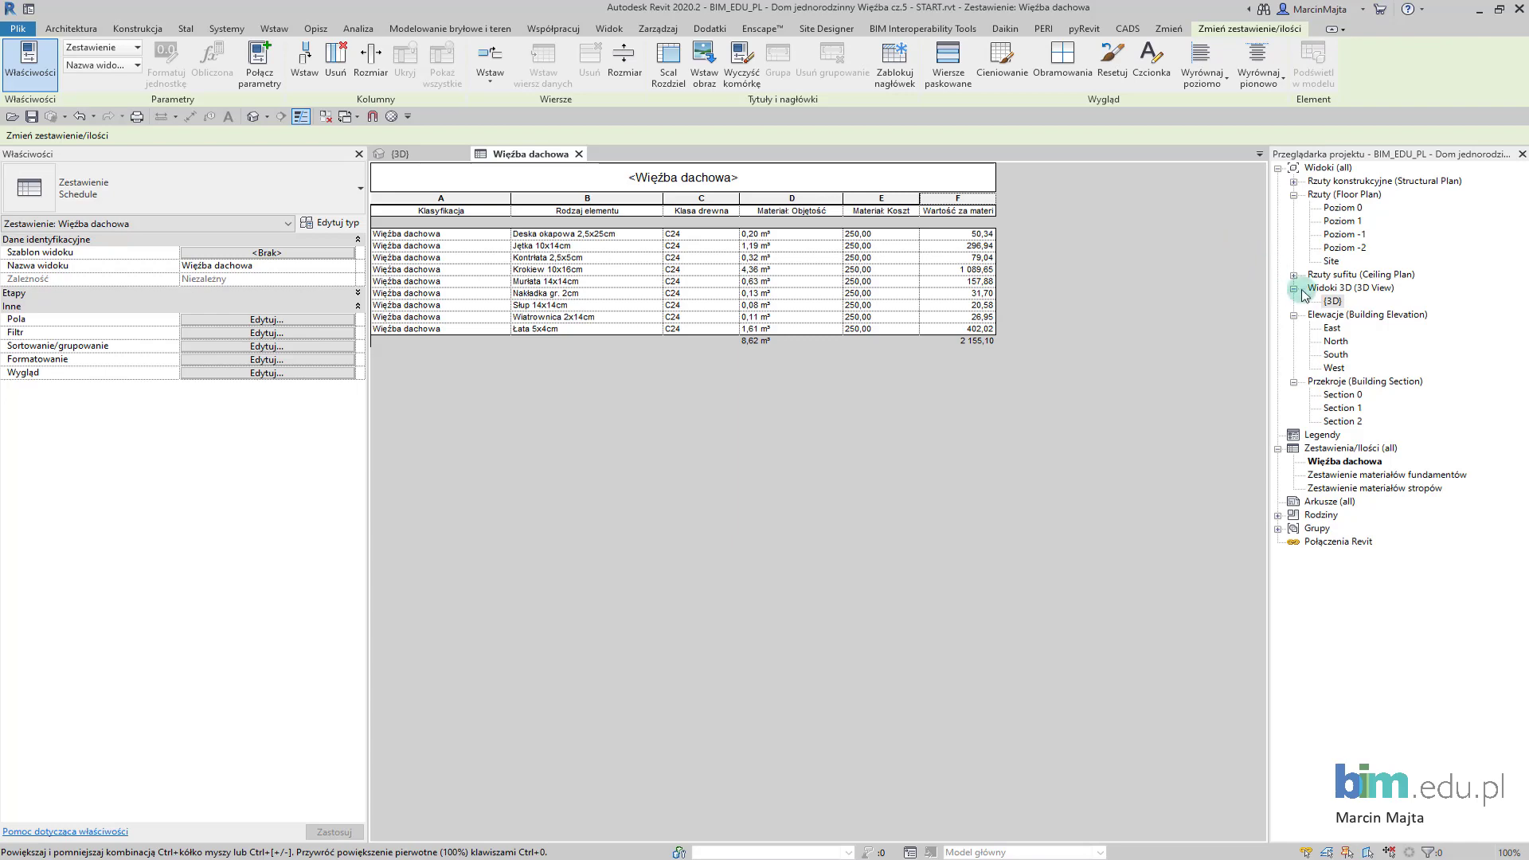
- Duplicate the {3D} view and rename the copy 'Więba dachowa'
{"action": "right_click", "coordinate": [1331, 303]}
{"action": "mouse_move", "coordinate": [1344, 426]}
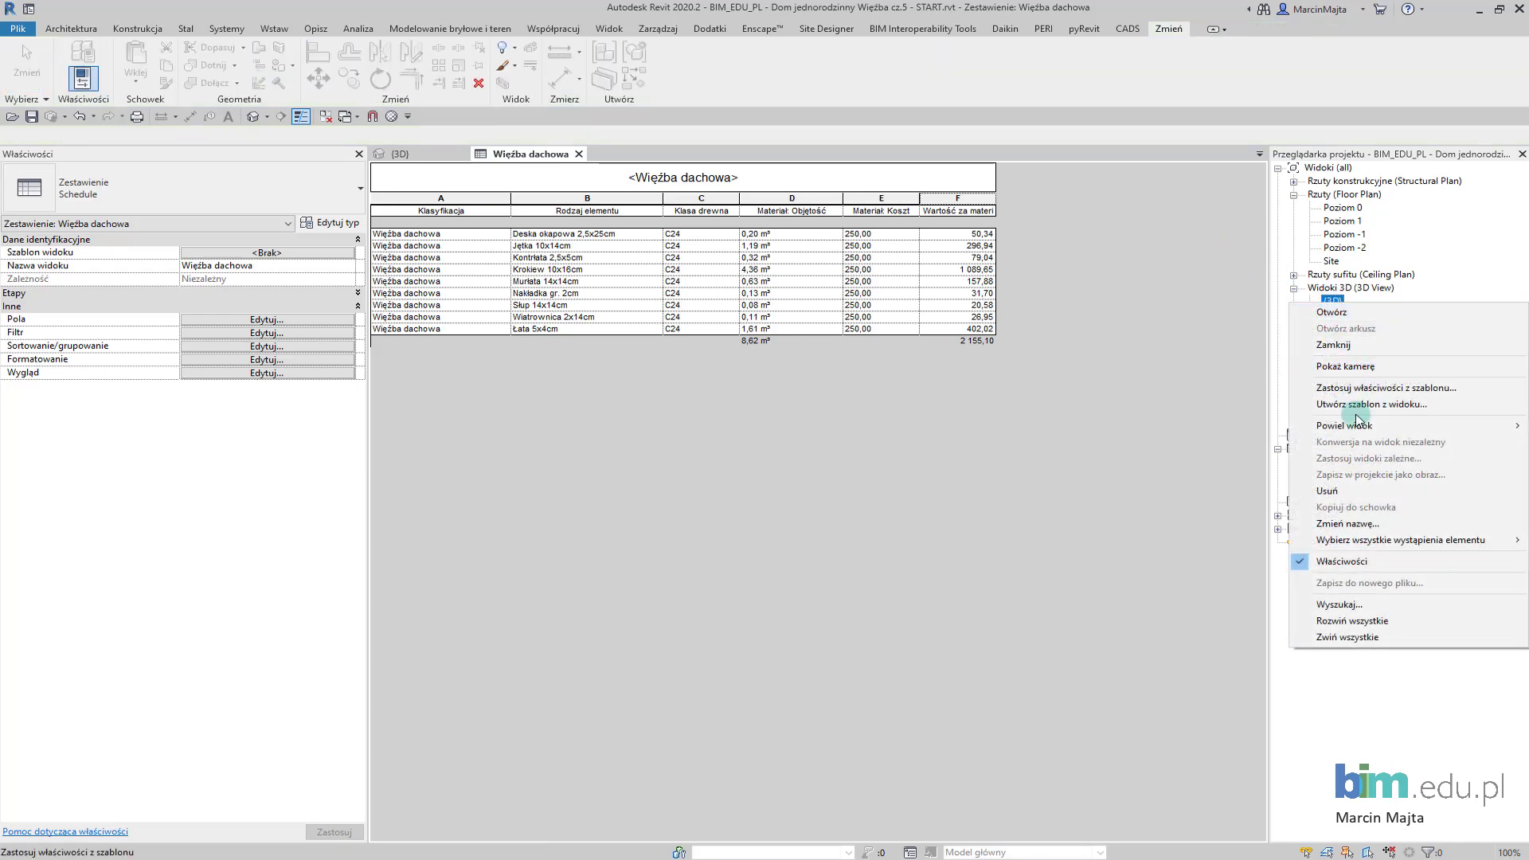
{"action": "left_click", "coordinate": [1270, 432]}
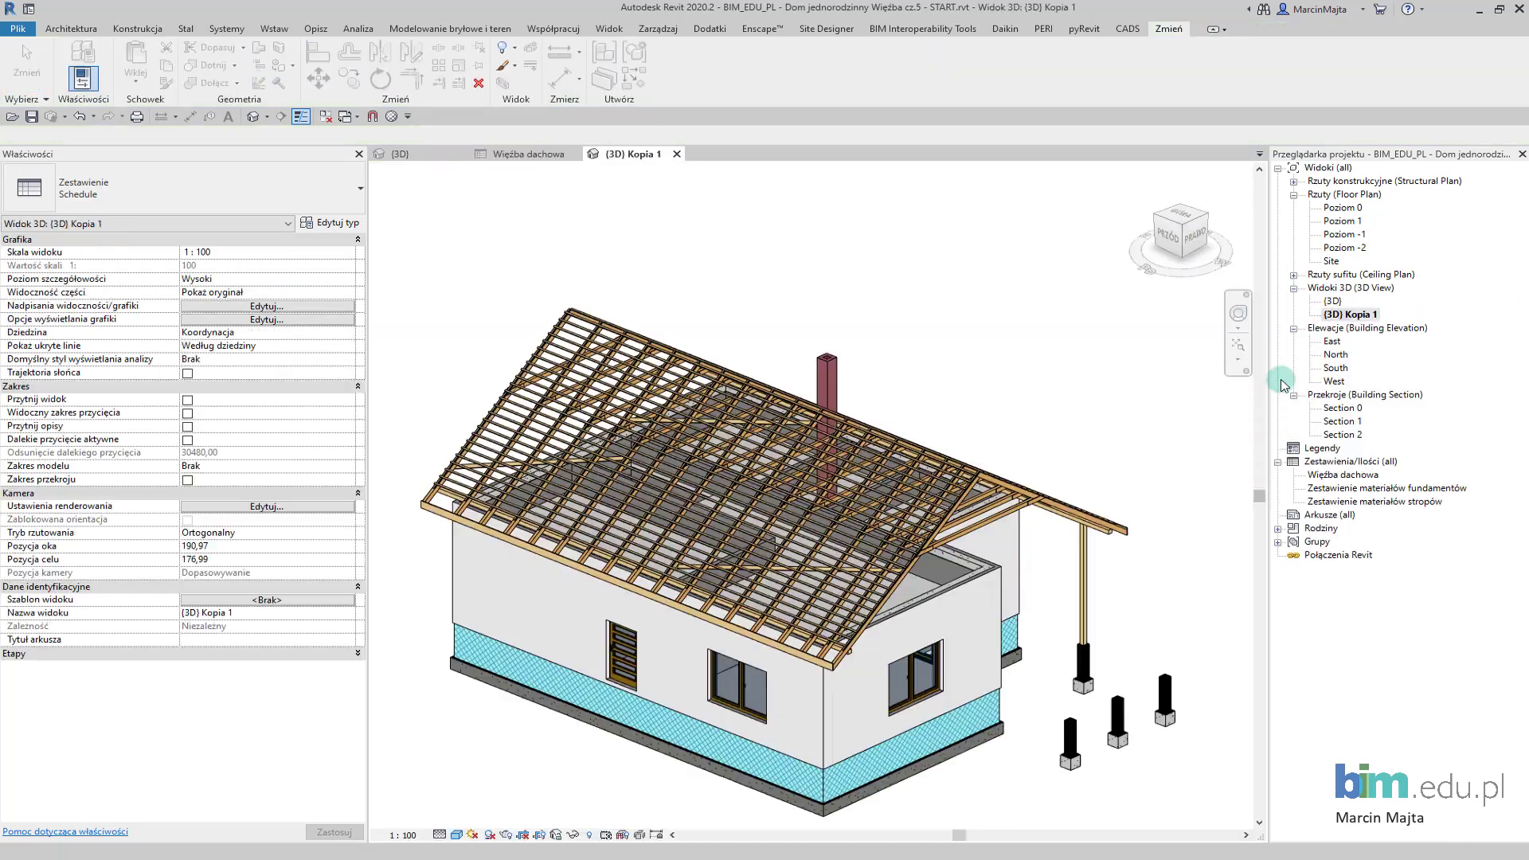
{"action": "right_click", "coordinate": [1346, 315]}
{"action": "left_click", "coordinate": [1352, 538]}
{"action": "type", "text": "Więba dachow"}
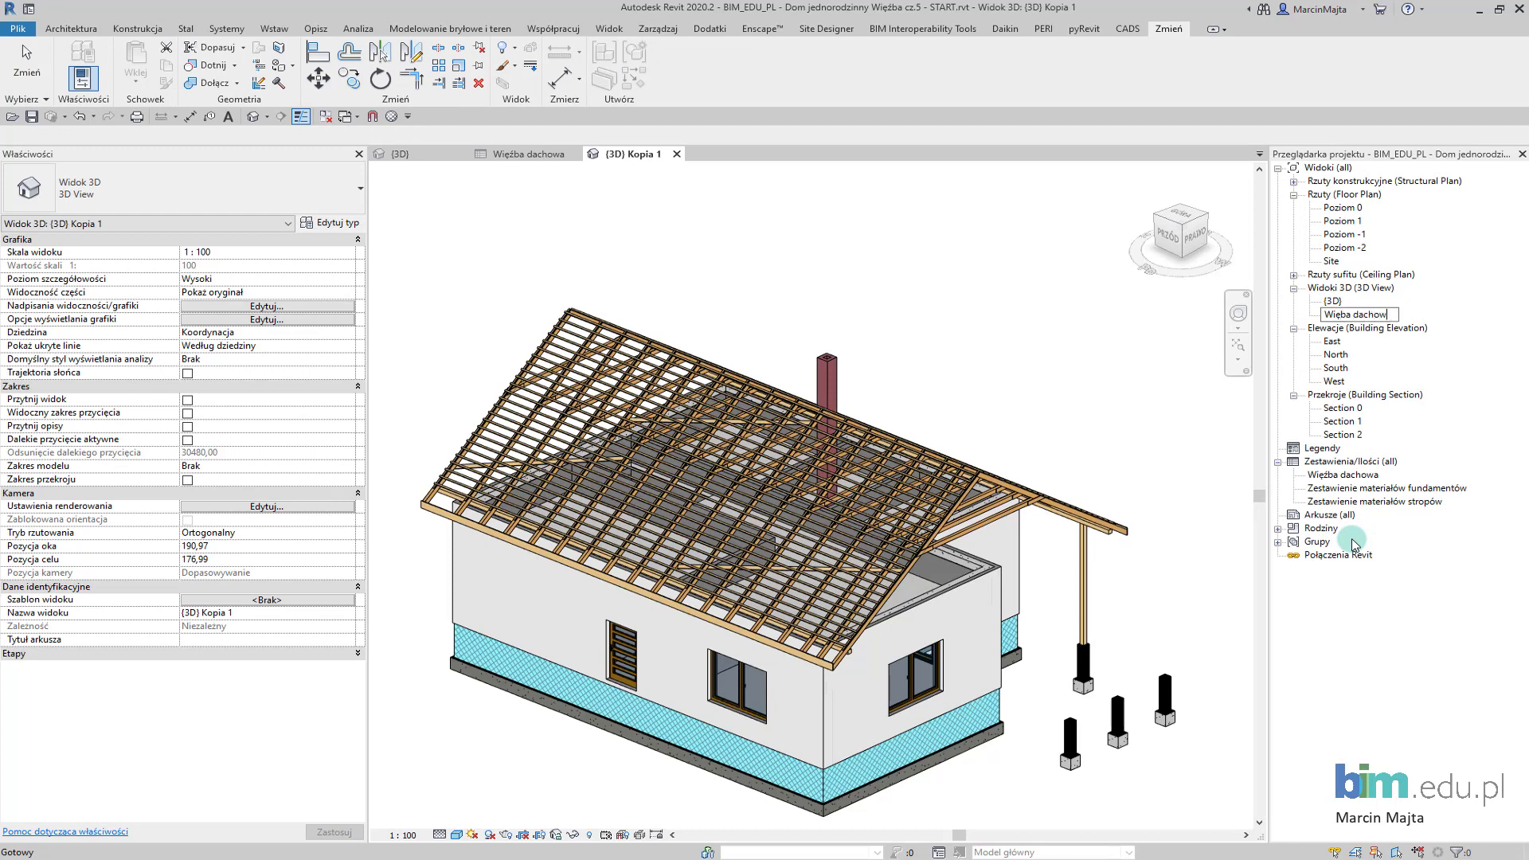
{"action": "type", "text": "a"}
{"action": "key", "text": "Return"}
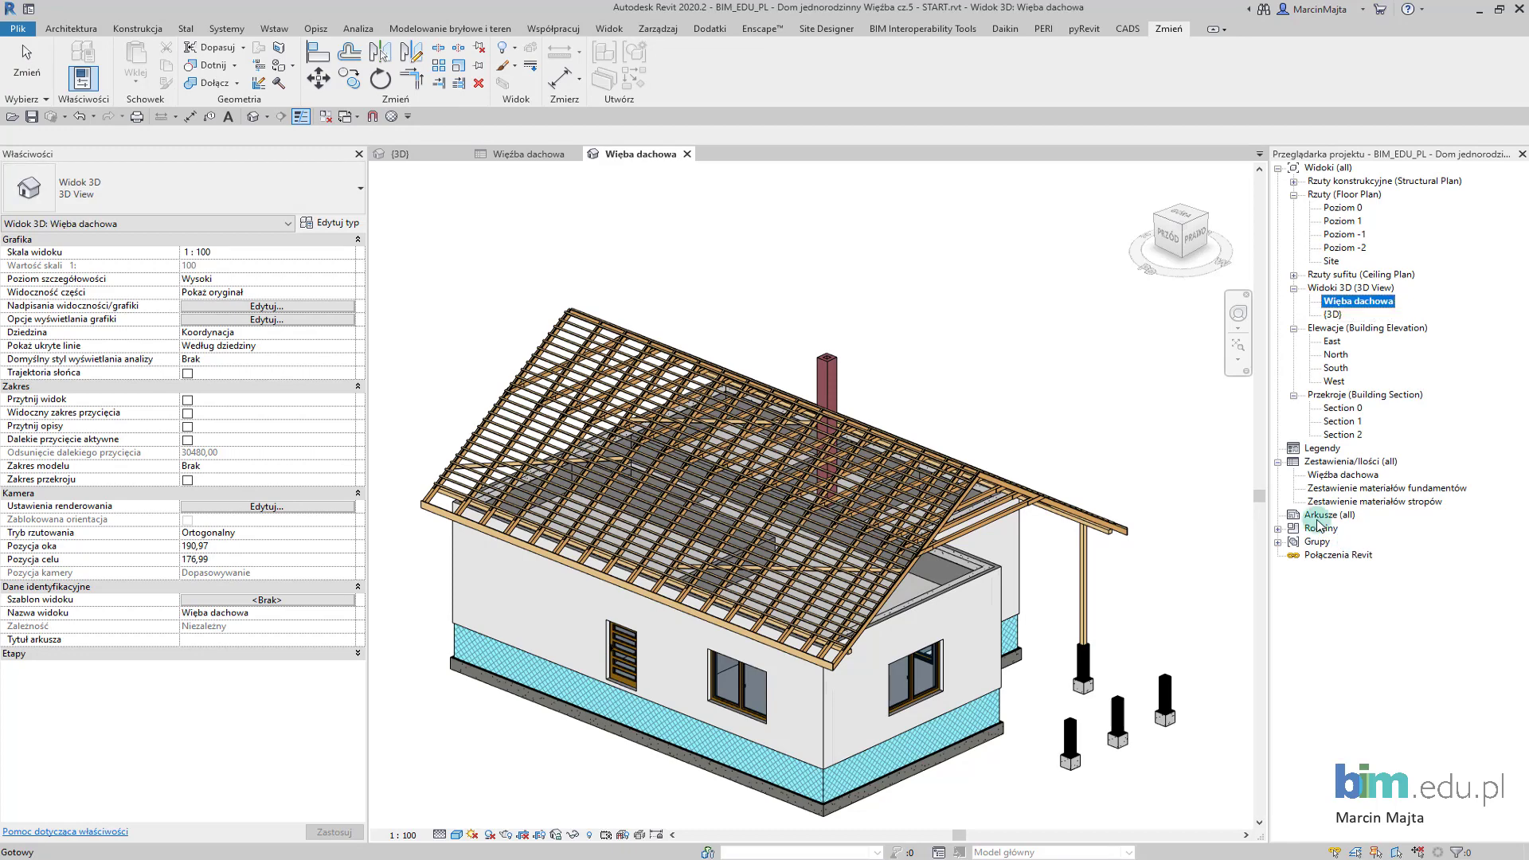
{"action": "left_click", "coordinate": [1079, 393]}
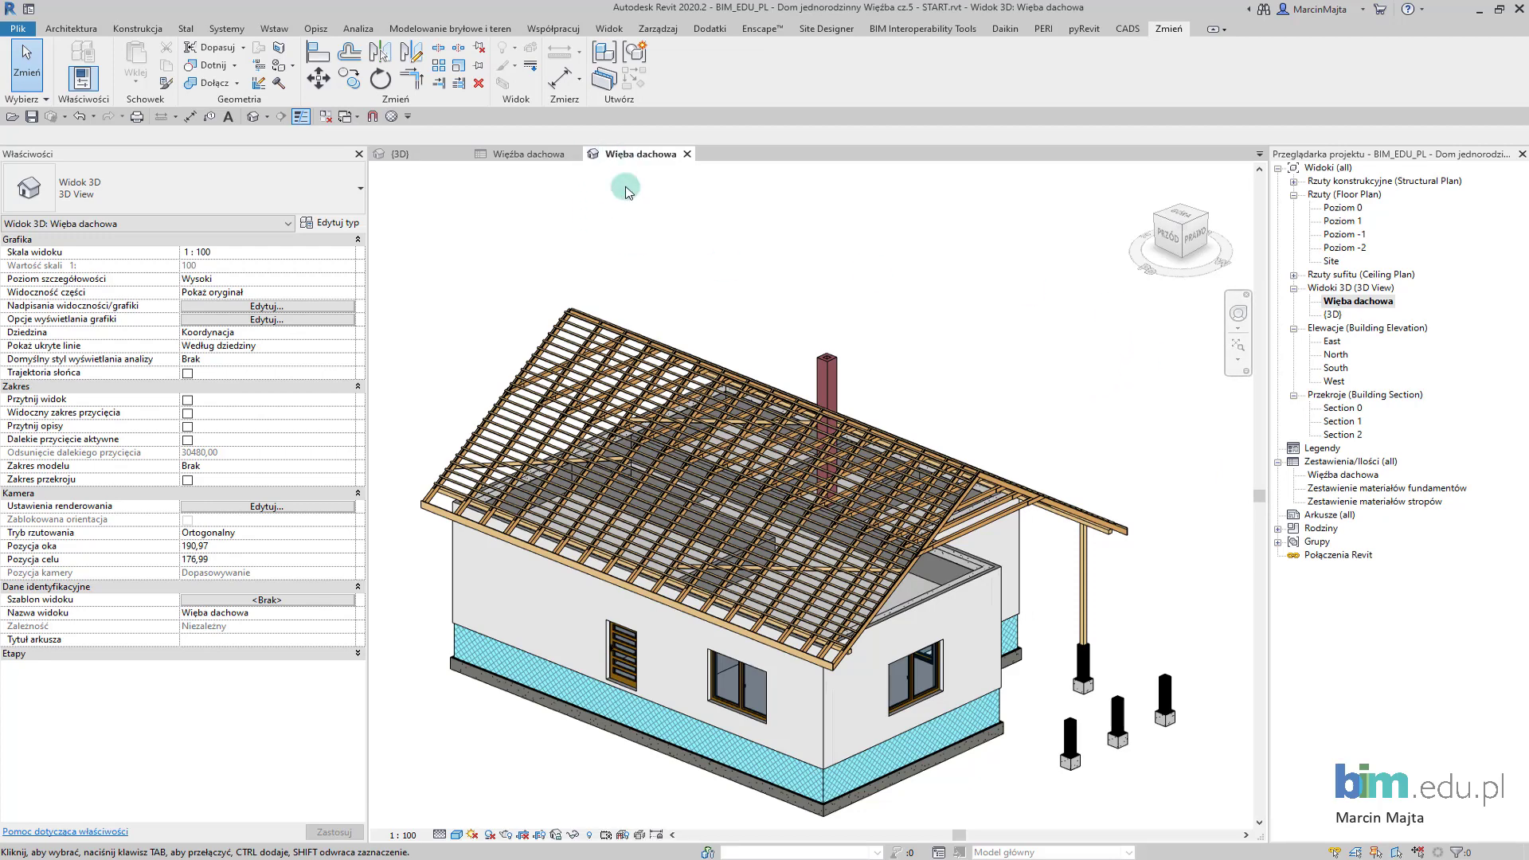
- Select all truss rows from the schedule and temporarily isolate them in the new view
{"action": "left_click", "coordinate": [525, 154]}
{"action": "left_click_drag", "start_coordinate": [462, 235], "coordinate": [462, 329]}
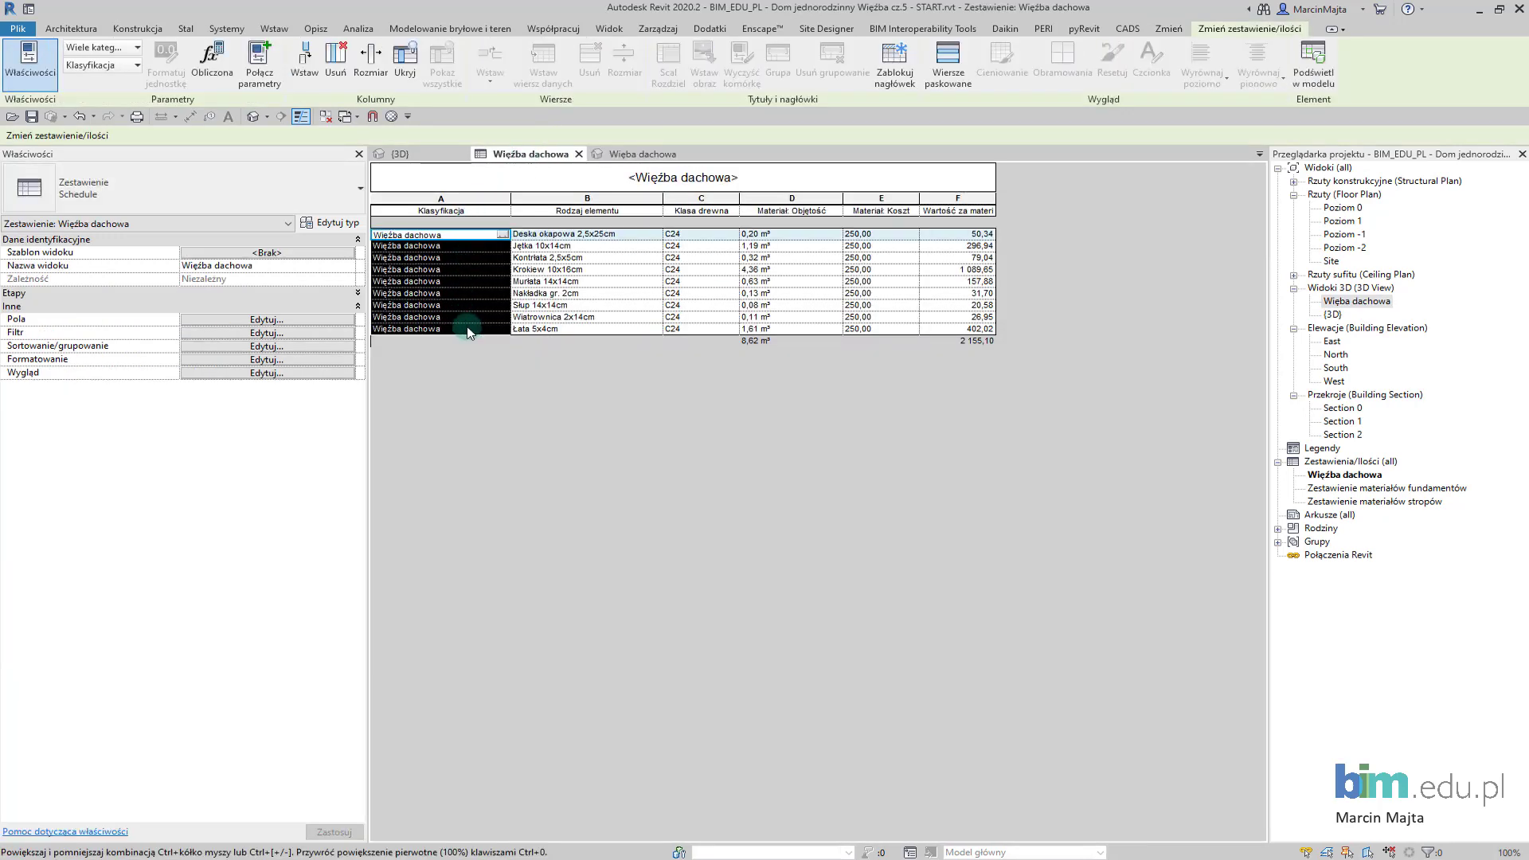
{"action": "left_click", "coordinate": [637, 153]}
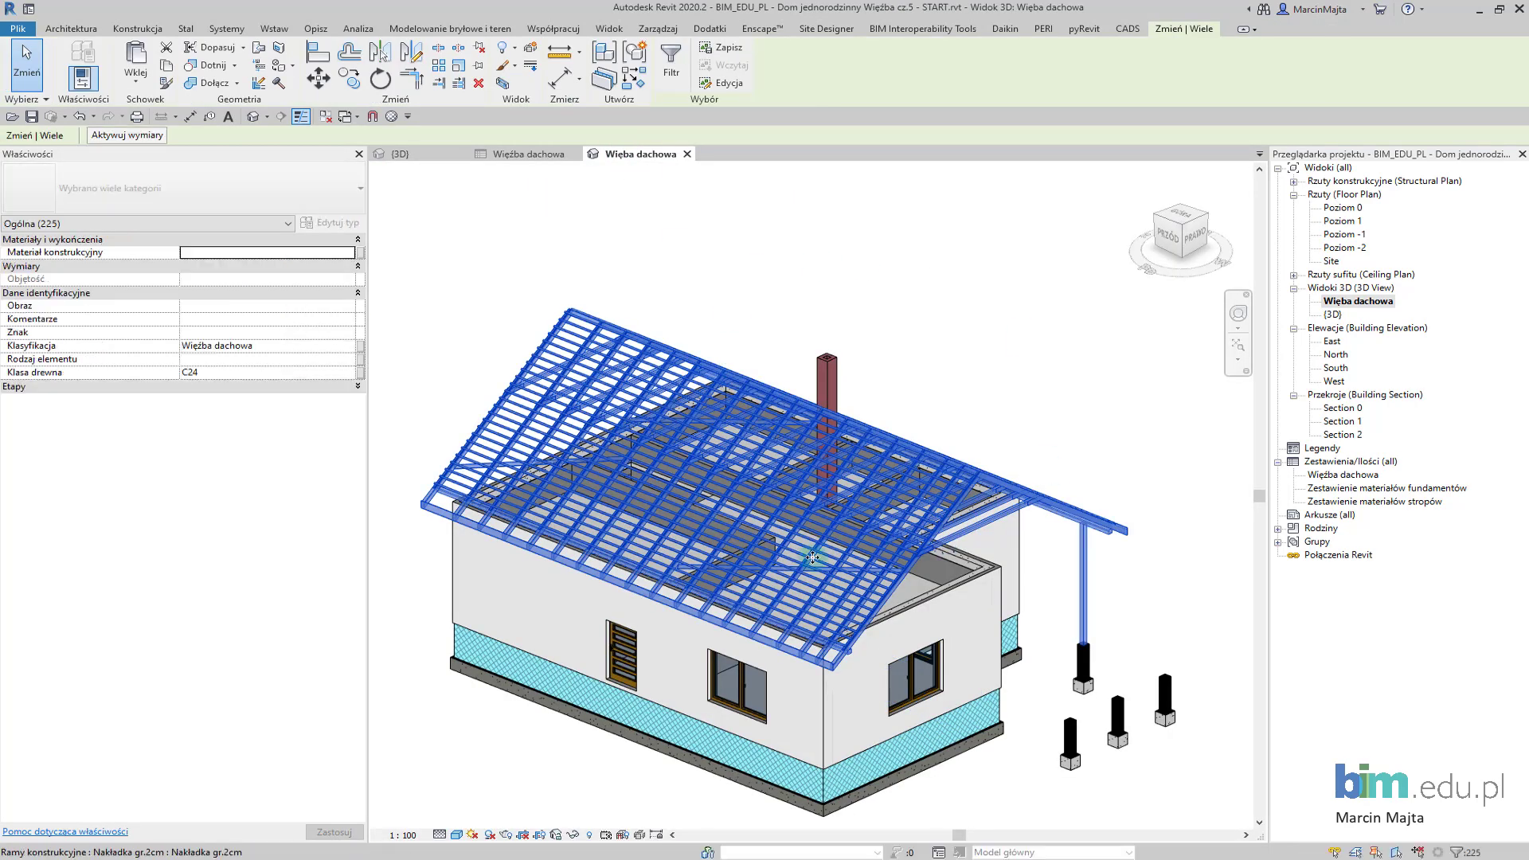
{"action": "left_click", "coordinate": [571, 836]}
{"action": "left_click", "coordinate": [593, 783]}
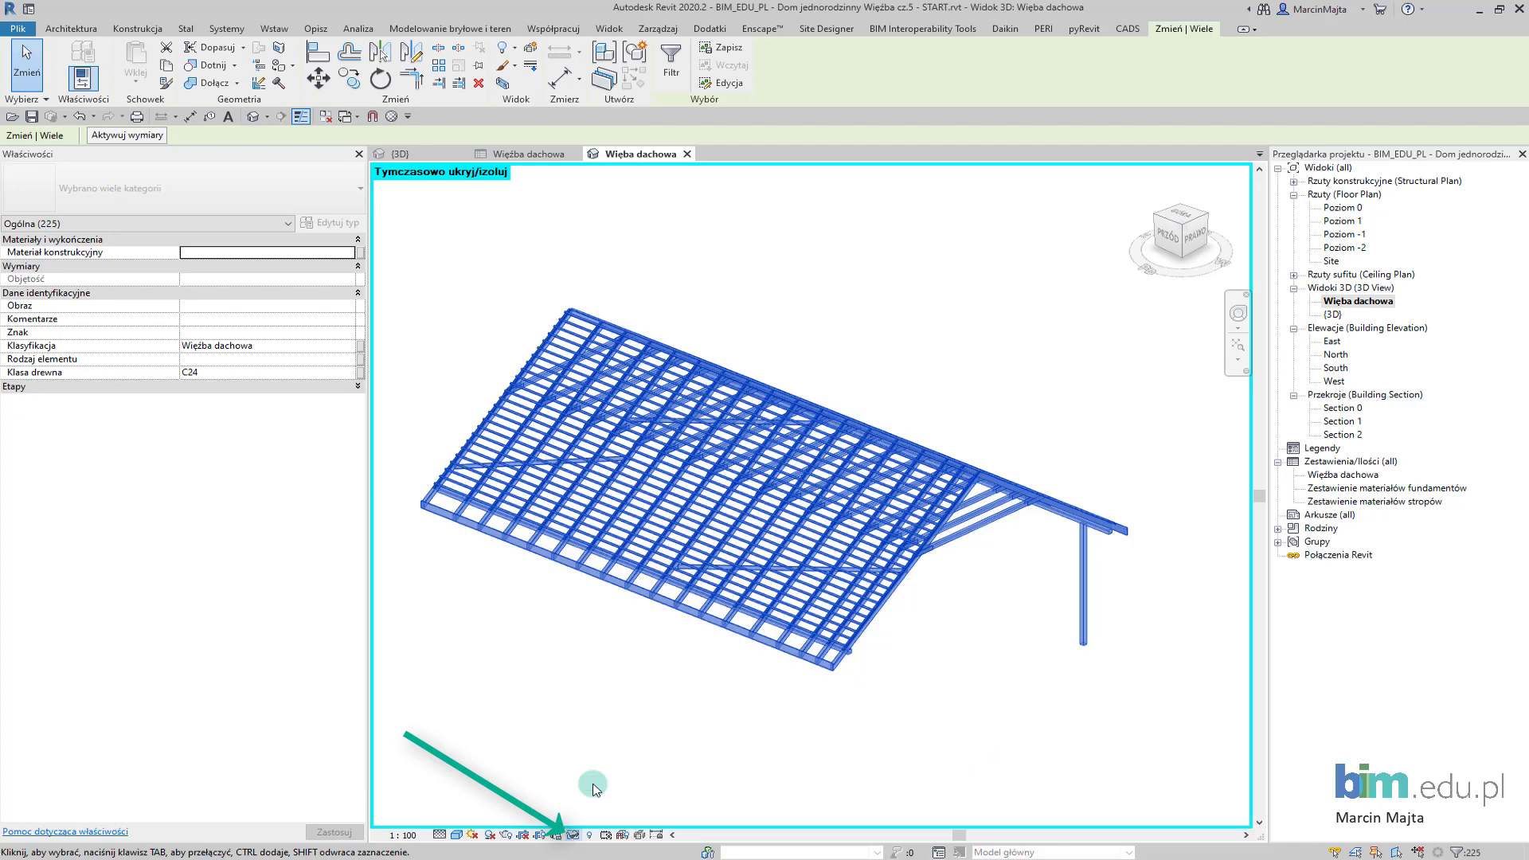
- Apply the temporary isolation permanently to the Więba dachowa view
{"action": "left_click", "coordinate": [572, 836]}
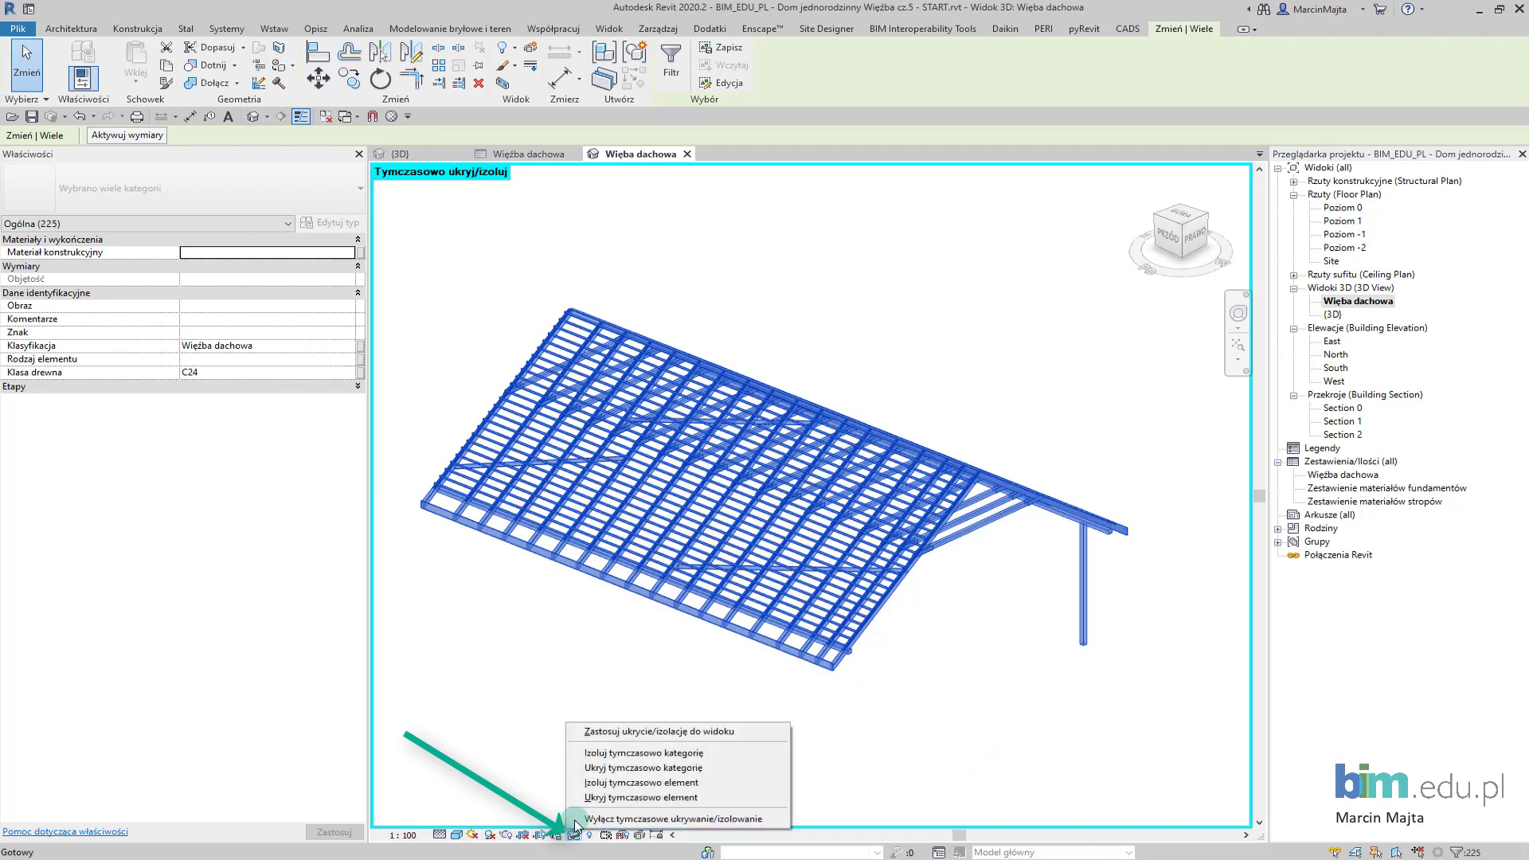
{"action": "left_click", "coordinate": [609, 733]}
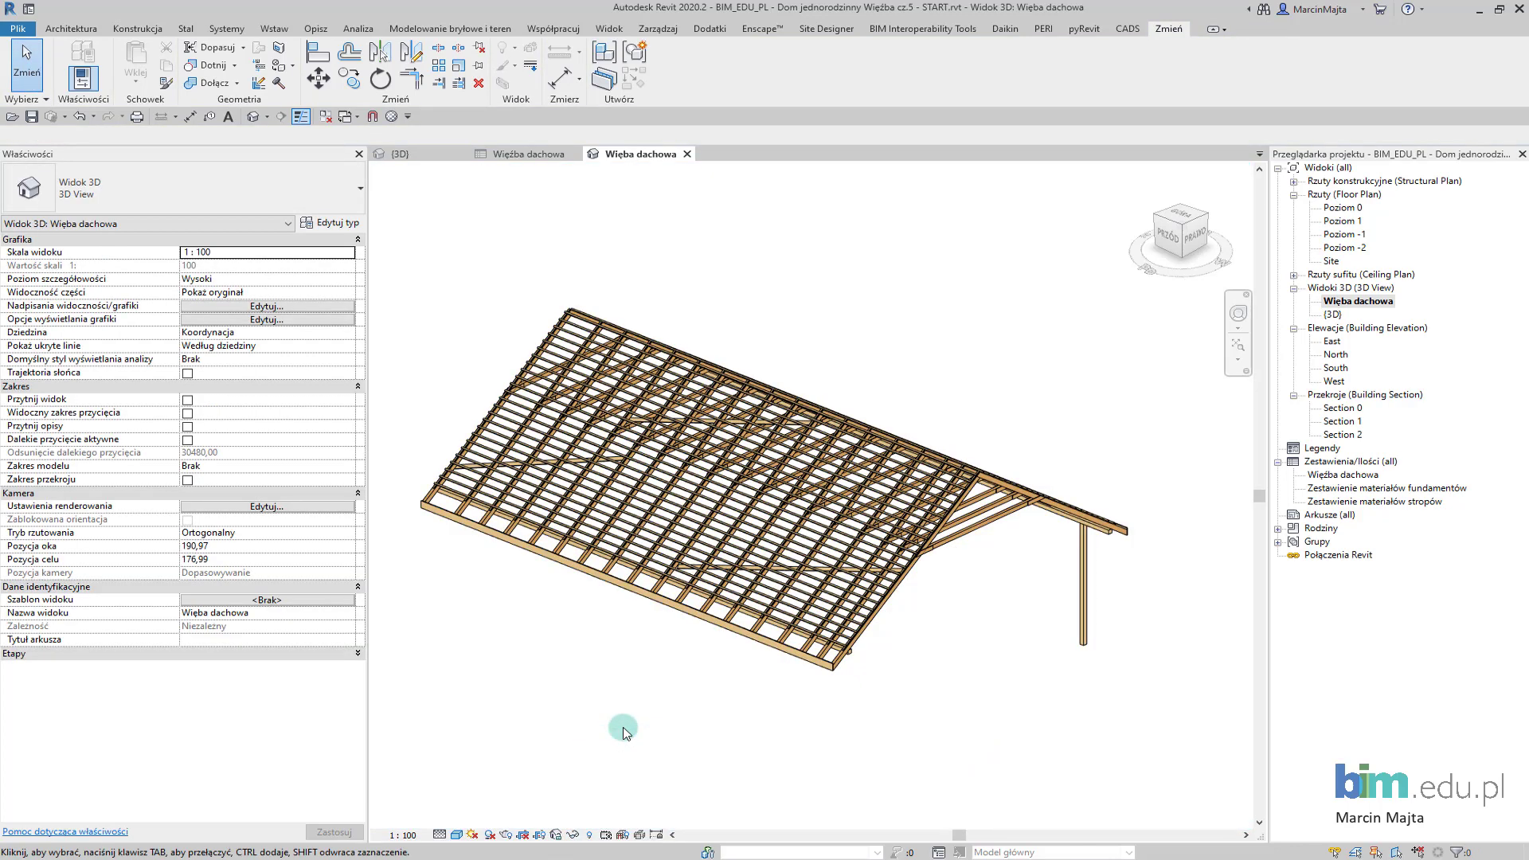
{"action": "mouse_move", "coordinate": [863, 631]}
{"action": "middle_mouse_down", "text": "shift"}
{"action": "mouse_move", "coordinate": [720, 698]}
{"action": "mouse_move", "coordinate": [870, 709]}
{"action": "mouse_move", "coordinate": [495, 737]}
{"action": "mouse_move", "coordinate": [812, 805]}
{"action": "mouse_move", "coordinate": [678, 615]}
{"action": "middle_mouse_up", "text": "shift"}
{"action": "scroll", "coordinate": [677, 616], "scroll_direction": "up", "scroll_amount": 4}
{"action": "scroll", "coordinate": [685, 526], "scroll_direction": "up", "scroll_amount": 4}
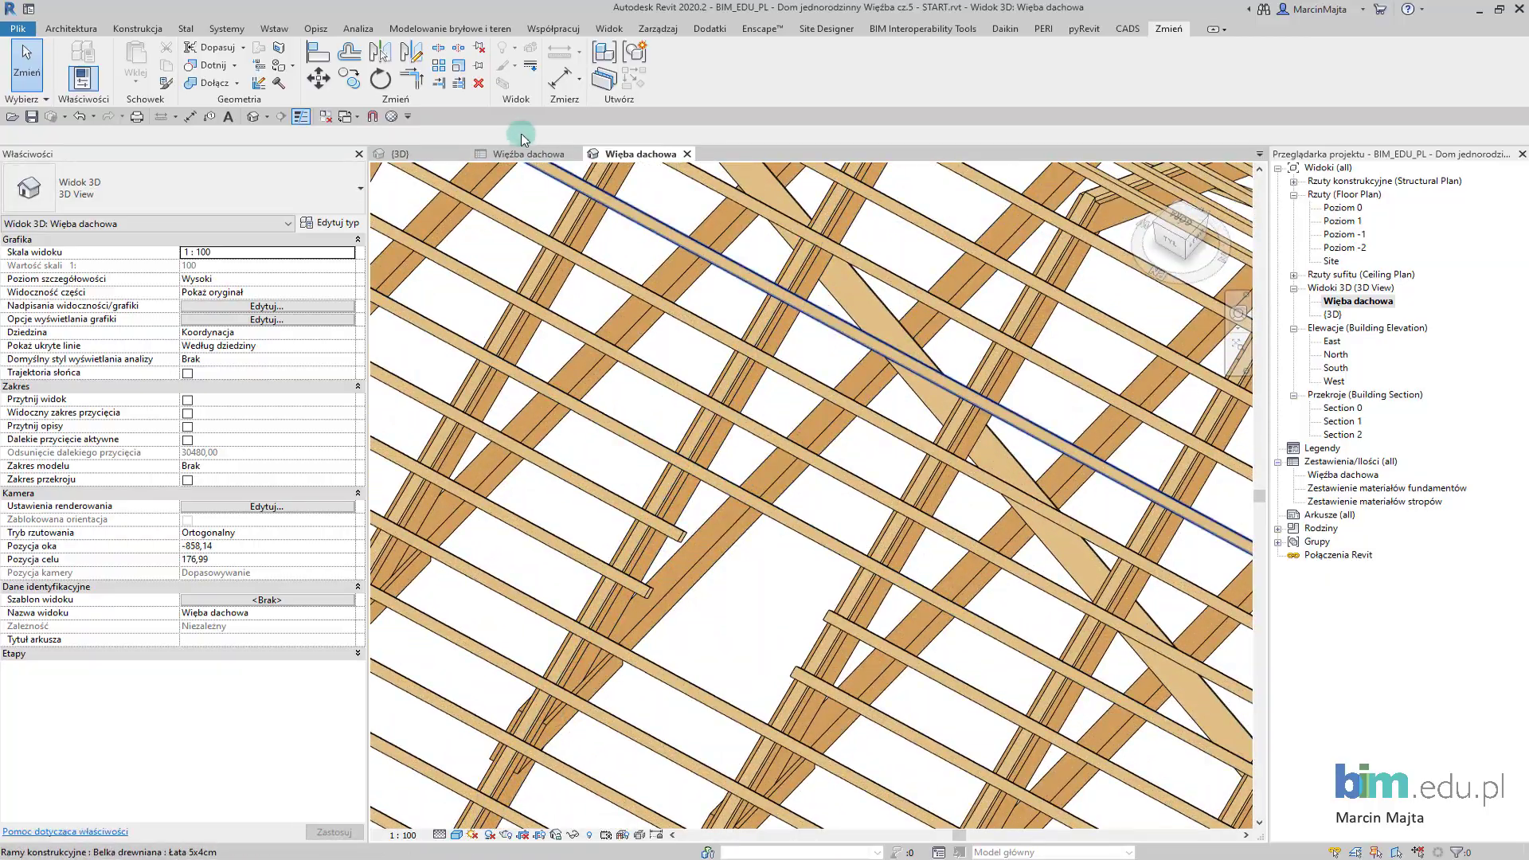
- Trim two protruding batten ends back to the rafters and check the schedule totals
{"action": "left_click", "coordinate": [438, 82]}
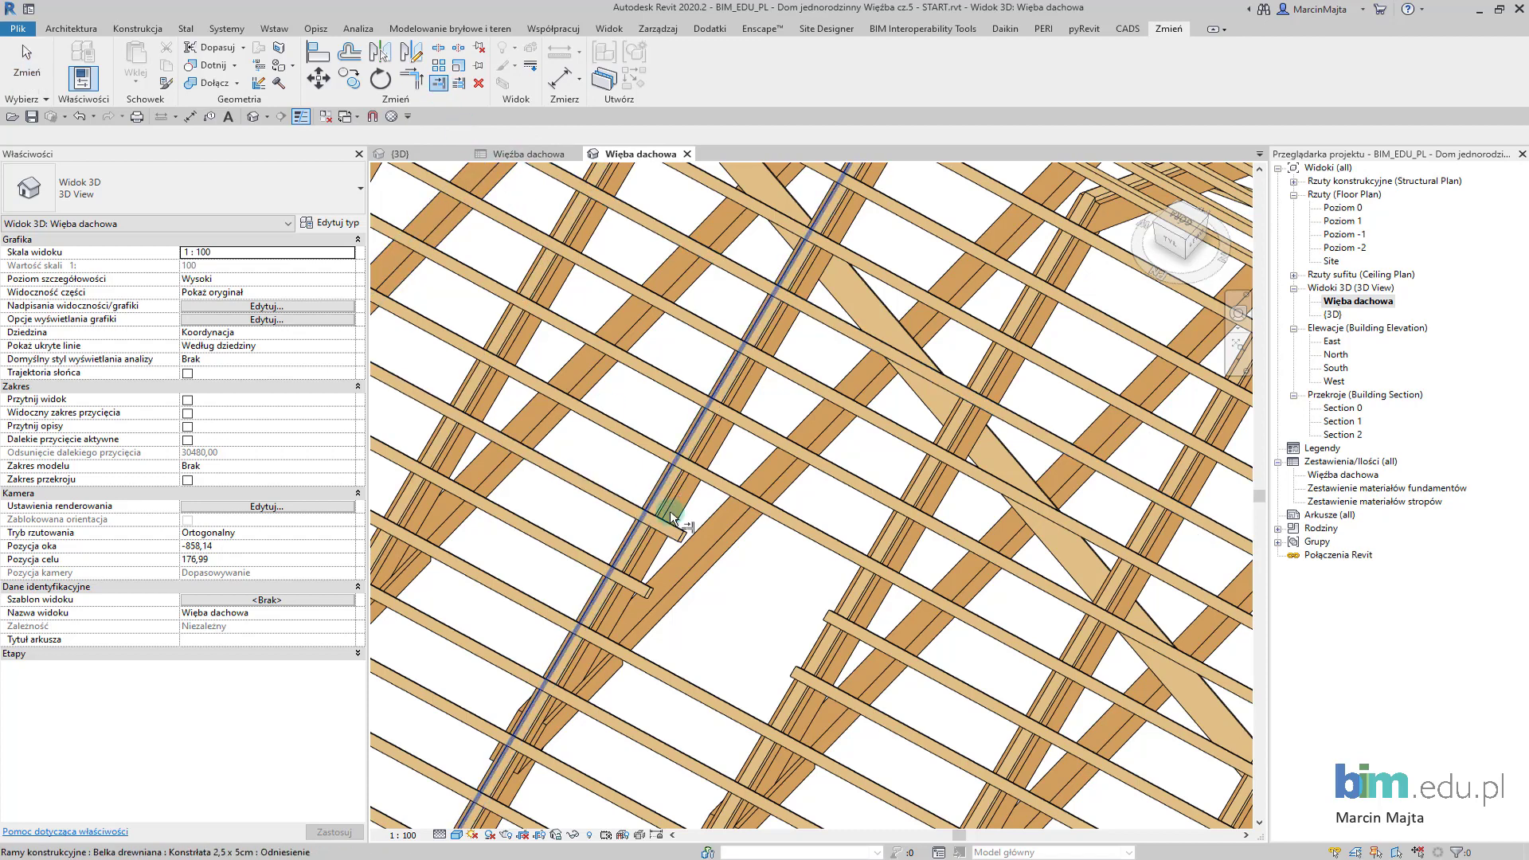
{"action": "left_click", "coordinate": [676, 508]}
{"action": "left_click", "coordinate": [608, 490]}
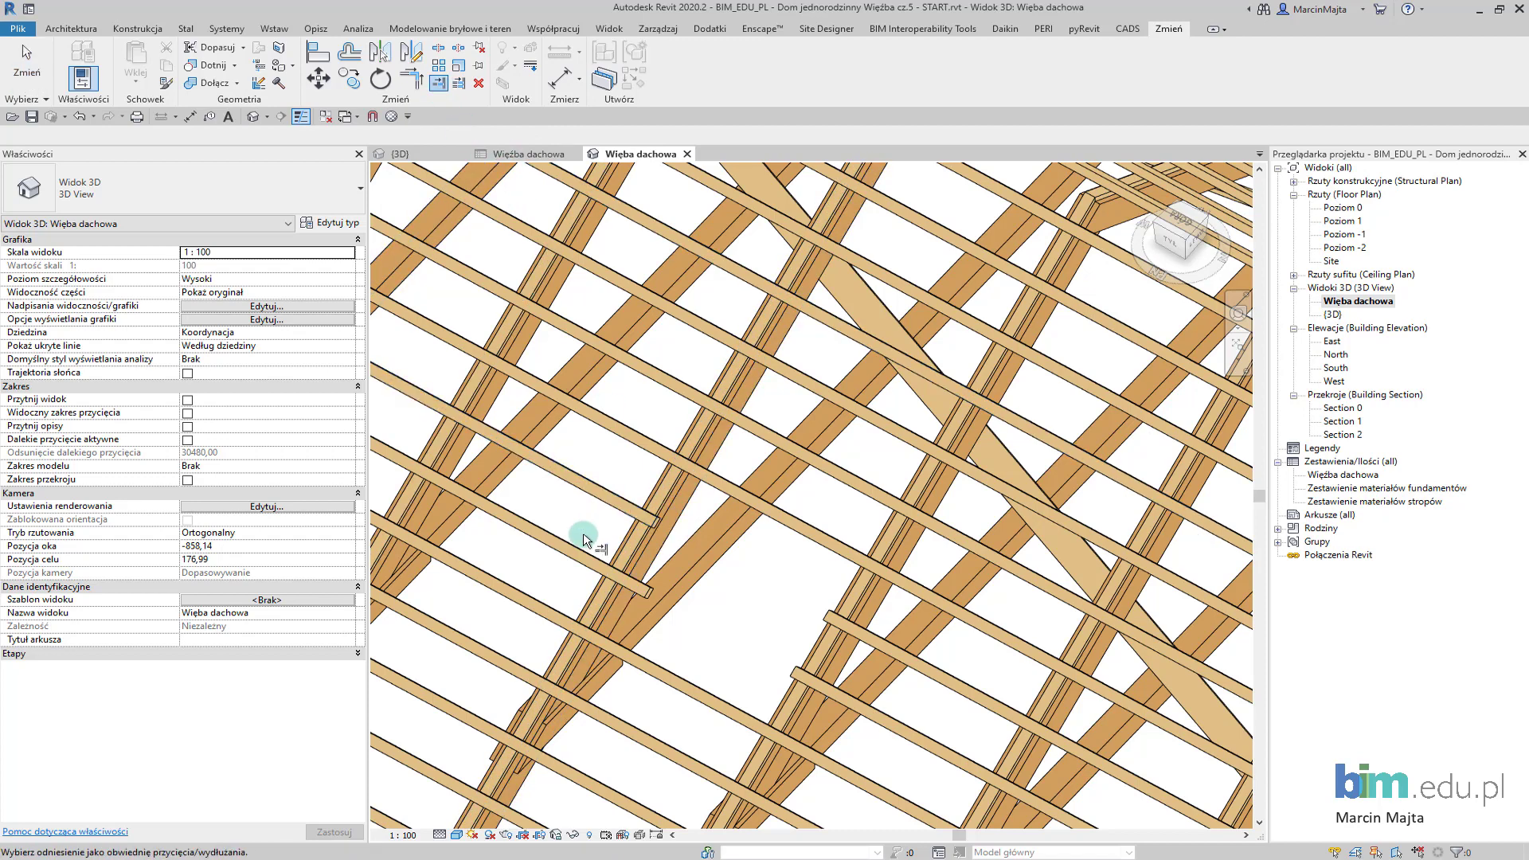
{"action": "left_click", "coordinate": [679, 539]}
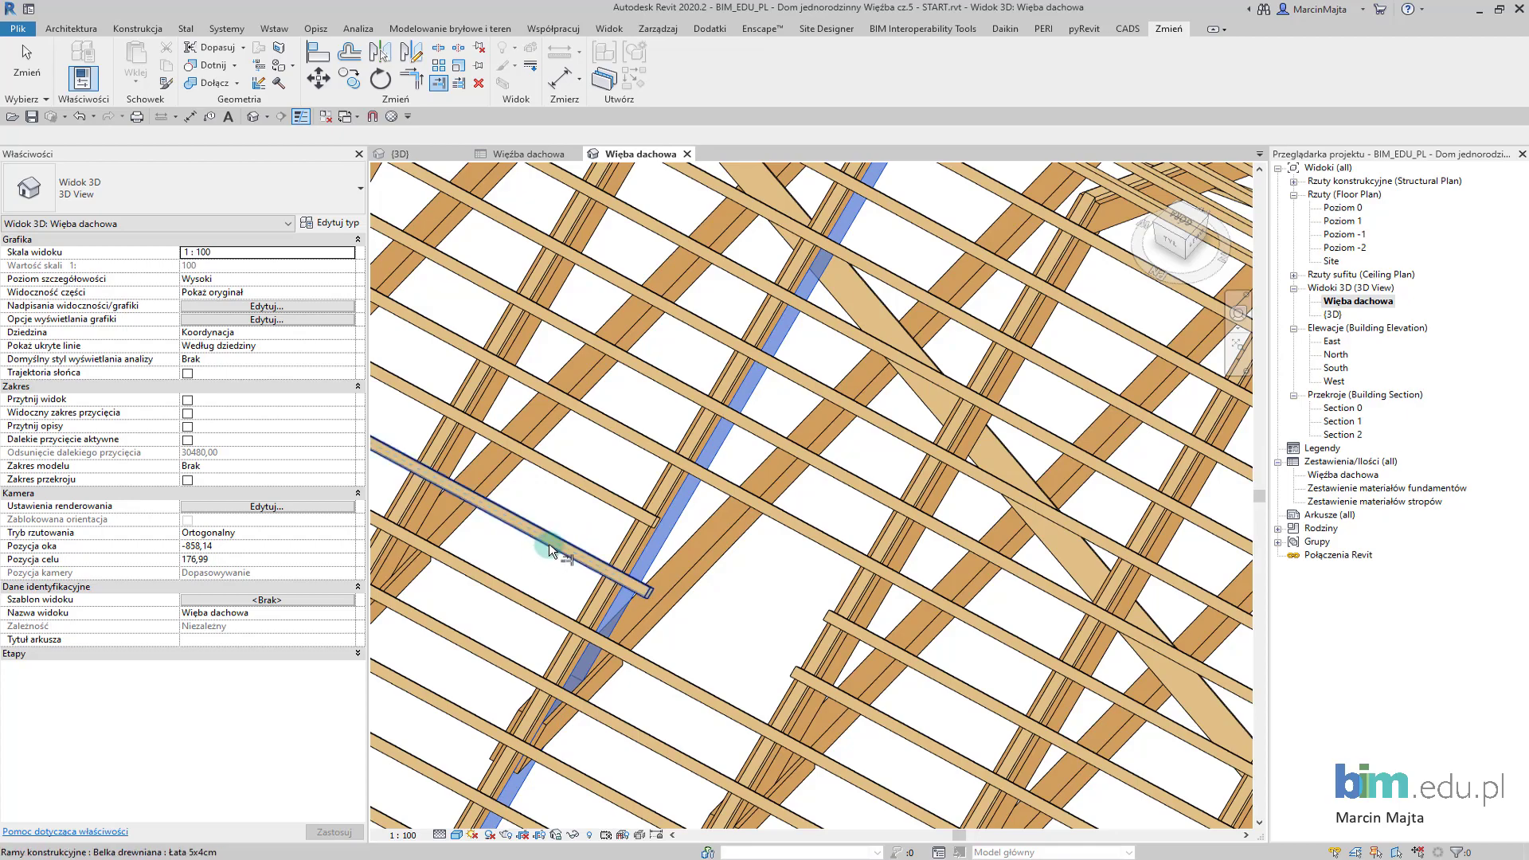
{"action": "left_click", "coordinate": [589, 530]}
{"action": "scroll", "coordinate": [589, 528], "scroll_direction": "down", "scroll_amount": 10}
{"action": "key", "text": "Escape"}
{"action": "key", "text": "Escape"}
{"action": "middle_click_drag", "start_coordinate": [648, 547], "coordinate": [1115, 466], "text": "shift"}
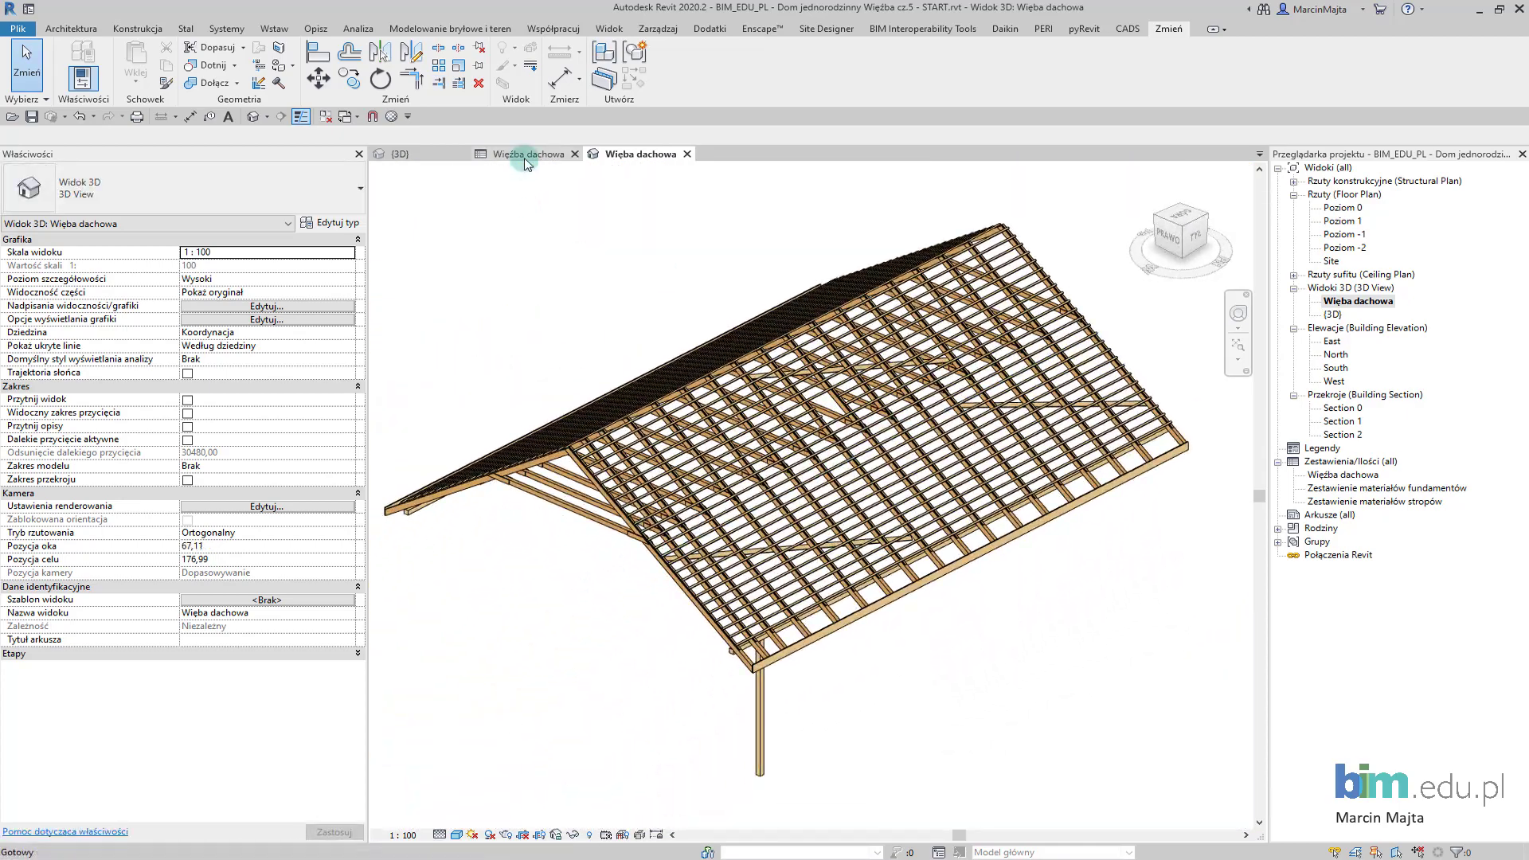
{"action": "left_click", "coordinate": [524, 157]}
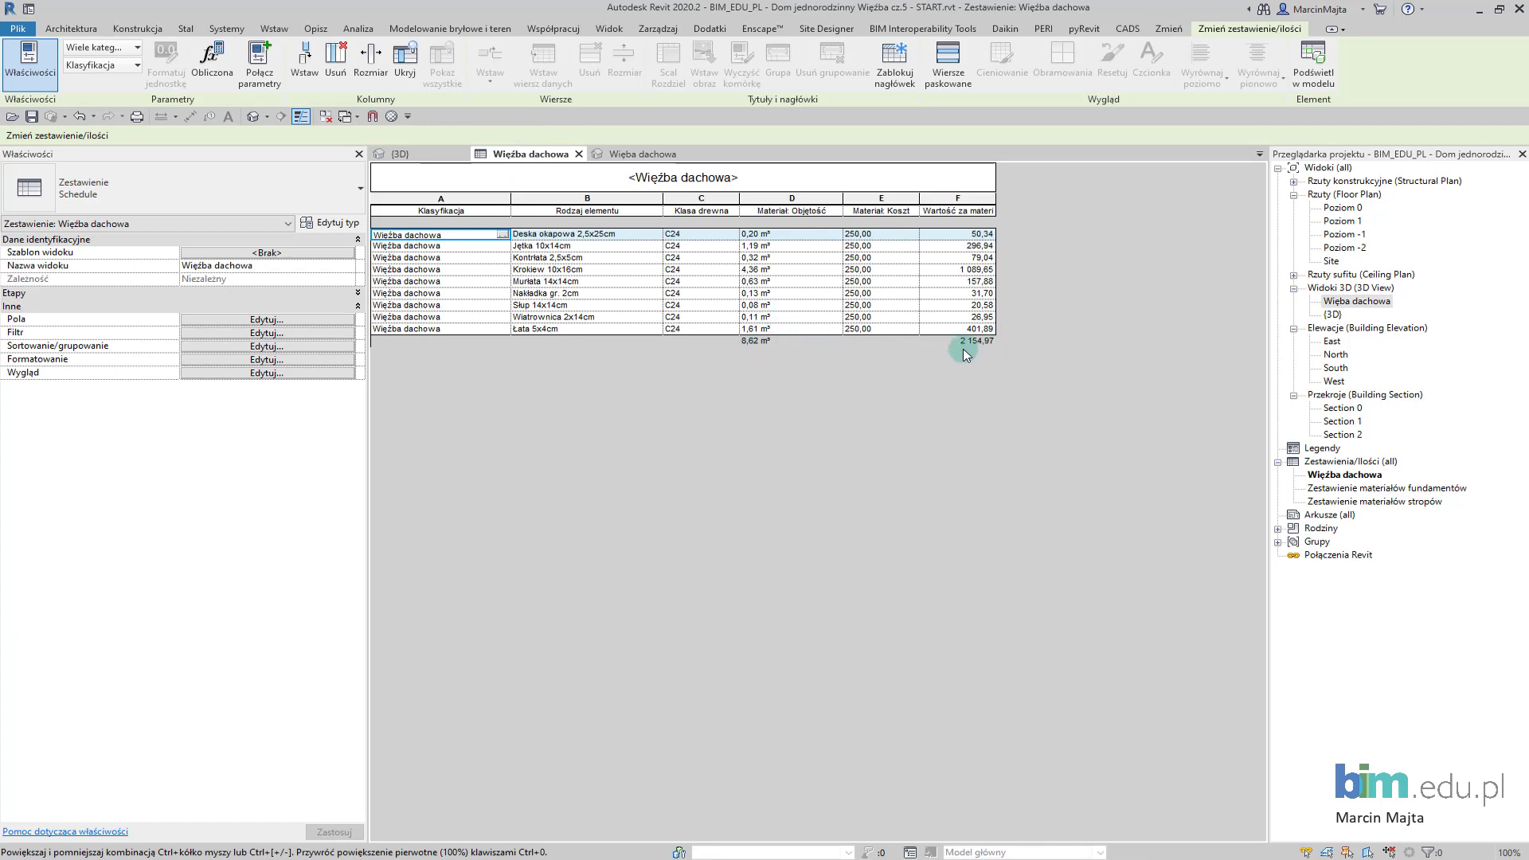
- Inspect a left-eave rafter in the roof view and recheck the schedule totals
{"action": "left_click", "coordinate": [629, 153]}
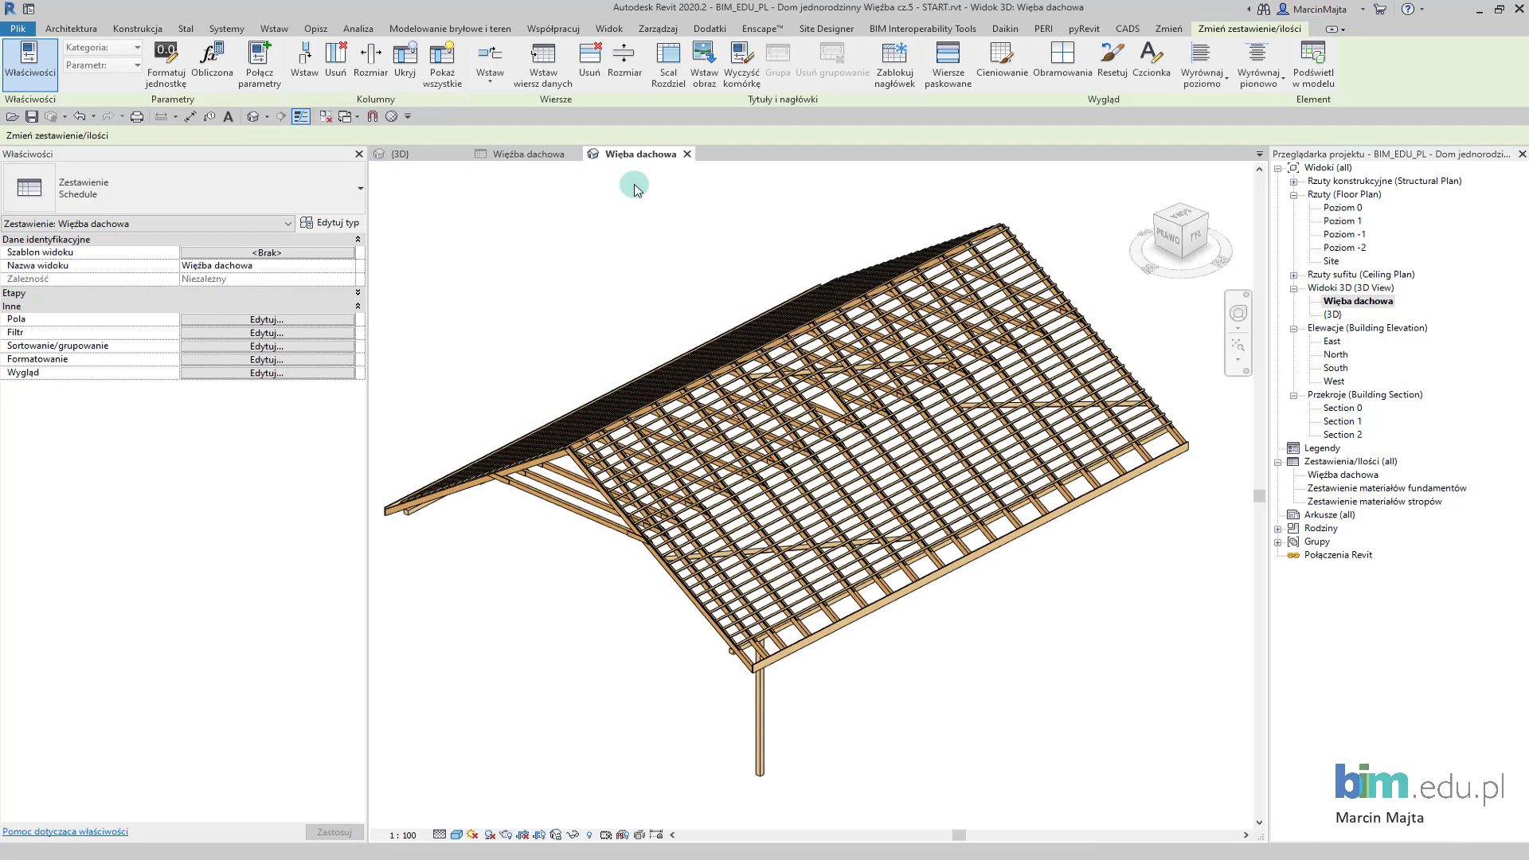
{"action": "scroll", "coordinate": [729, 654], "scroll_direction": "up", "scroll_amount": 2}
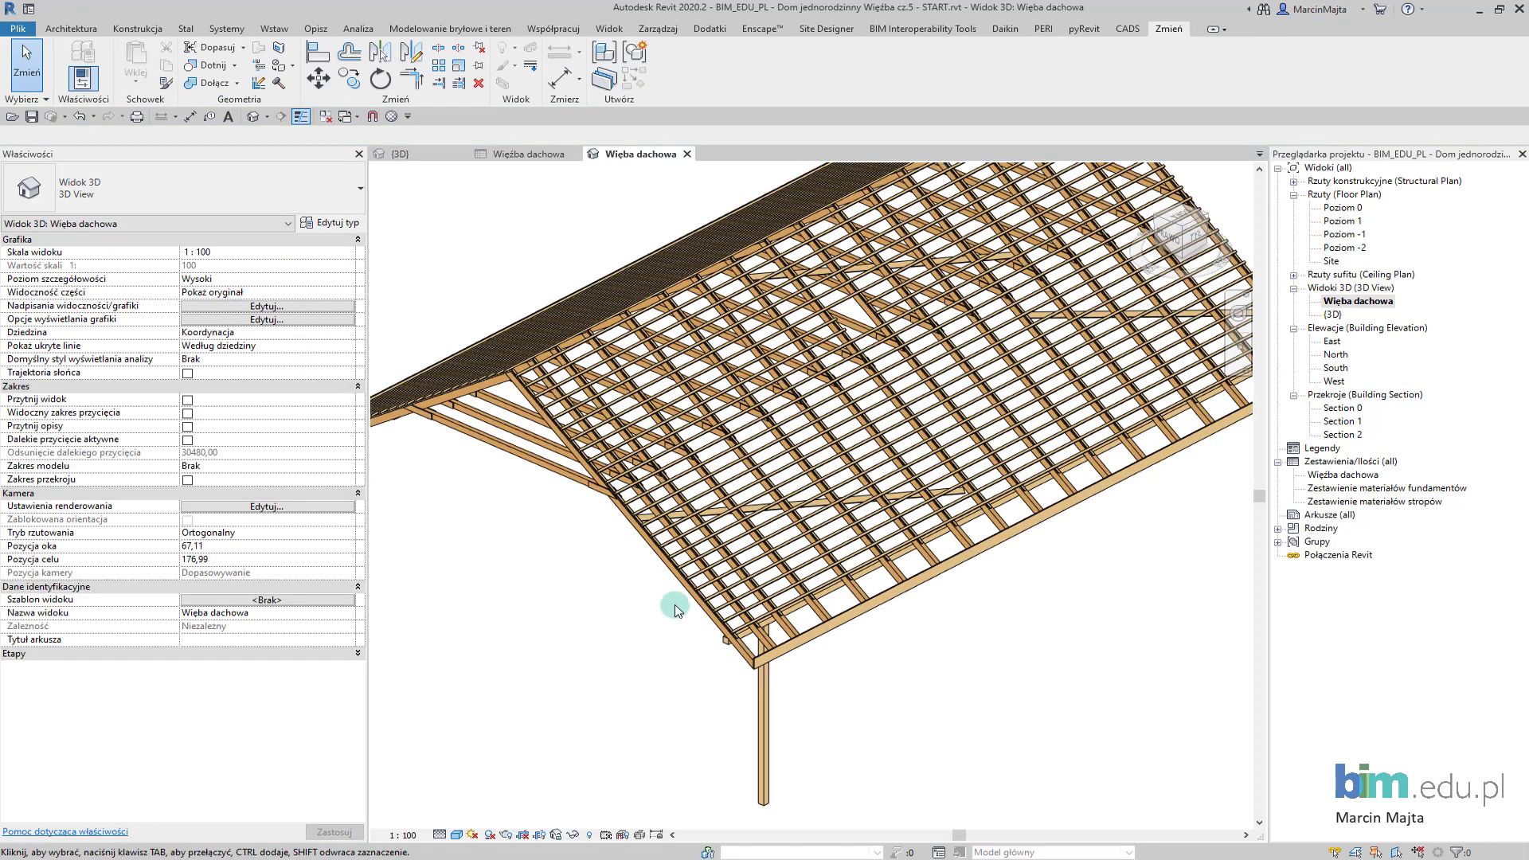
{"action": "left_click", "coordinate": [717, 635]}
{"action": "left_click", "coordinate": [560, 468]}
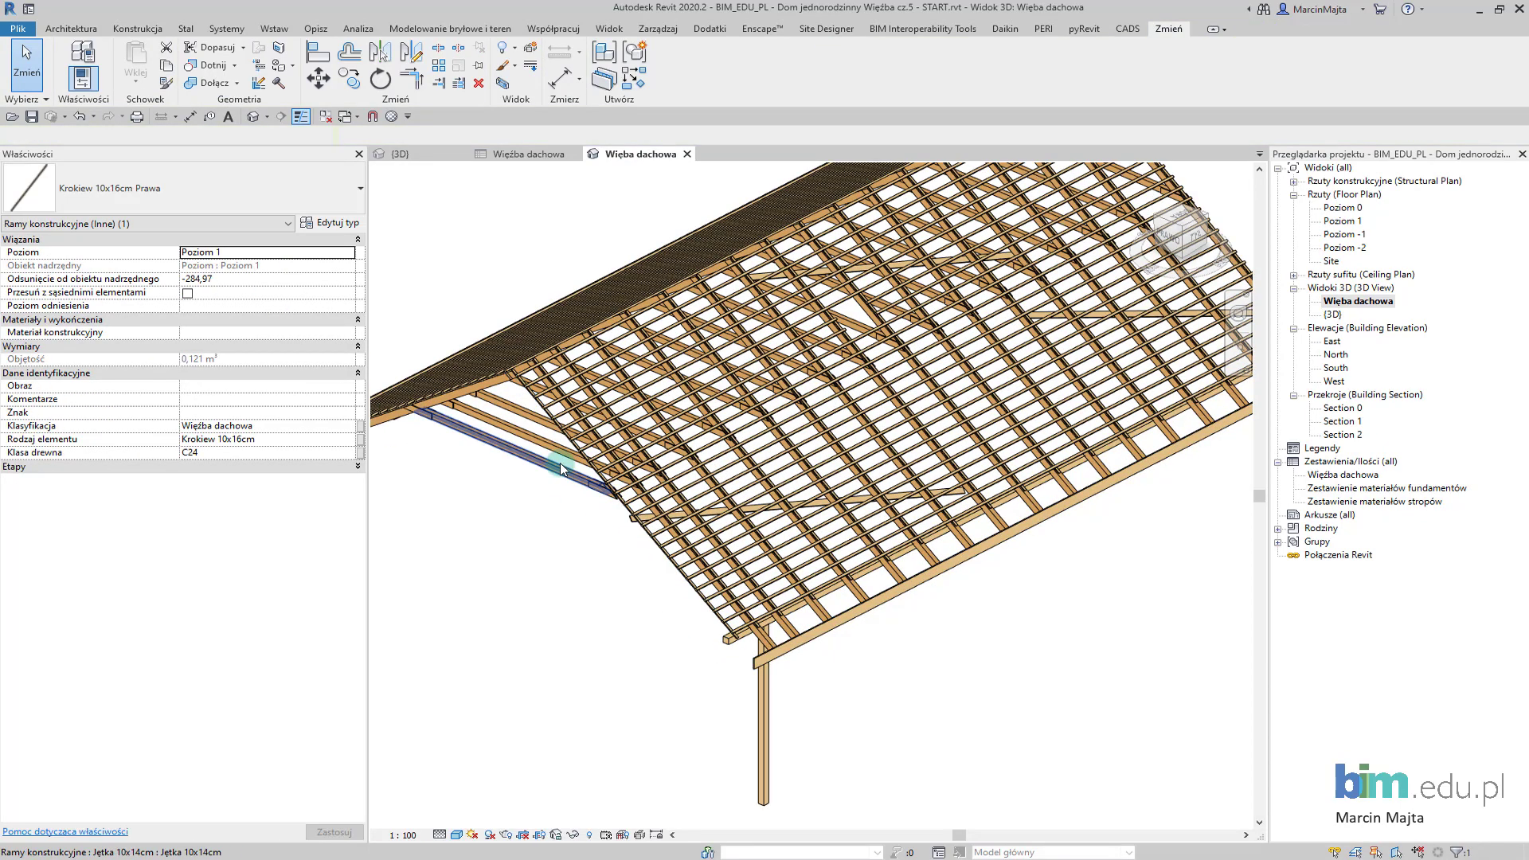
{"action": "key", "text": "Escape"}
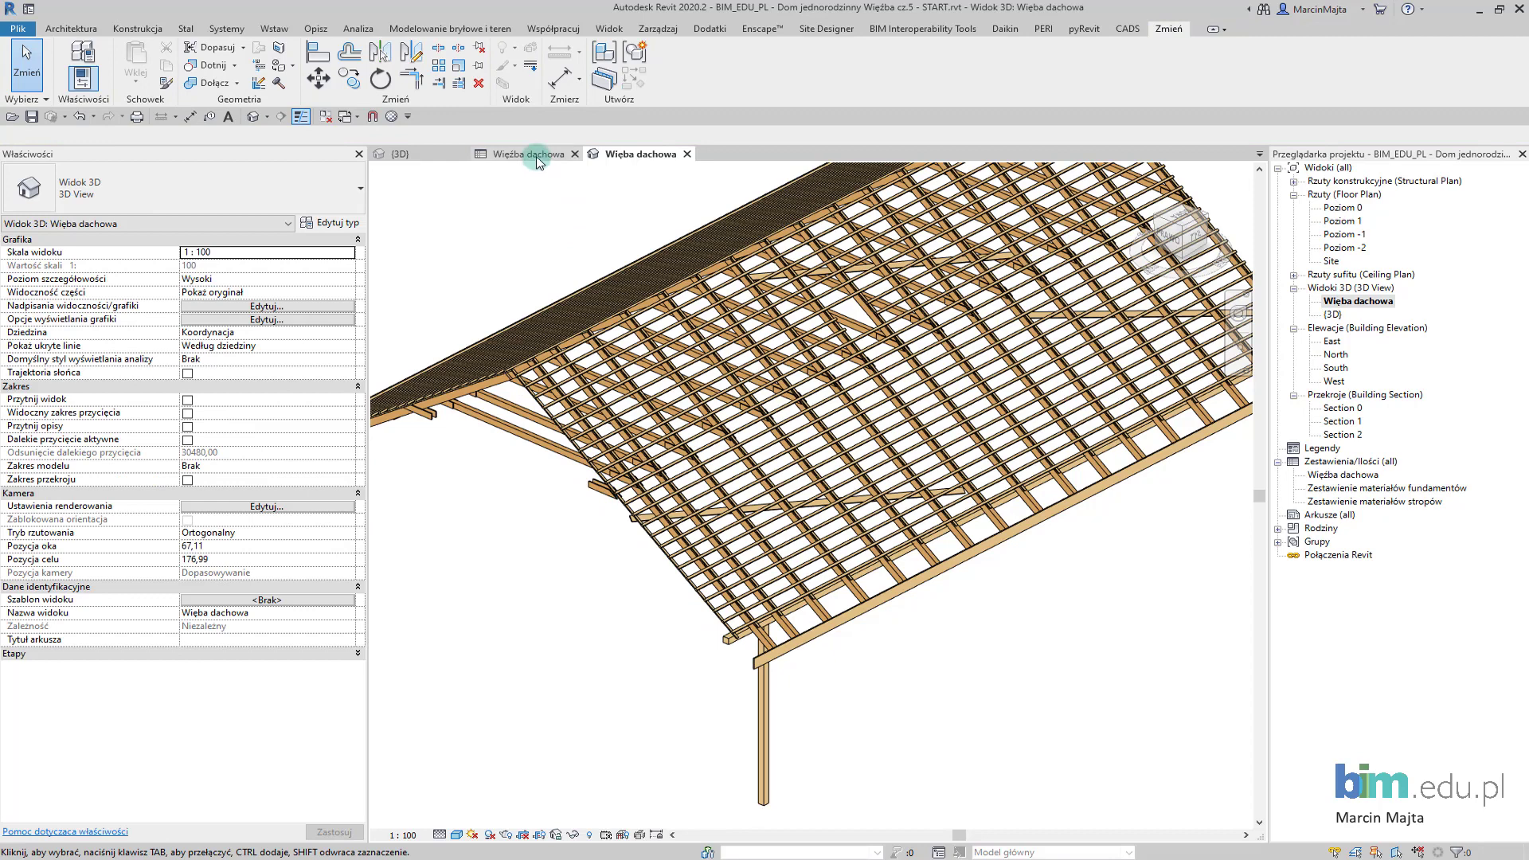
{"action": "left_click", "coordinate": [538, 162]}
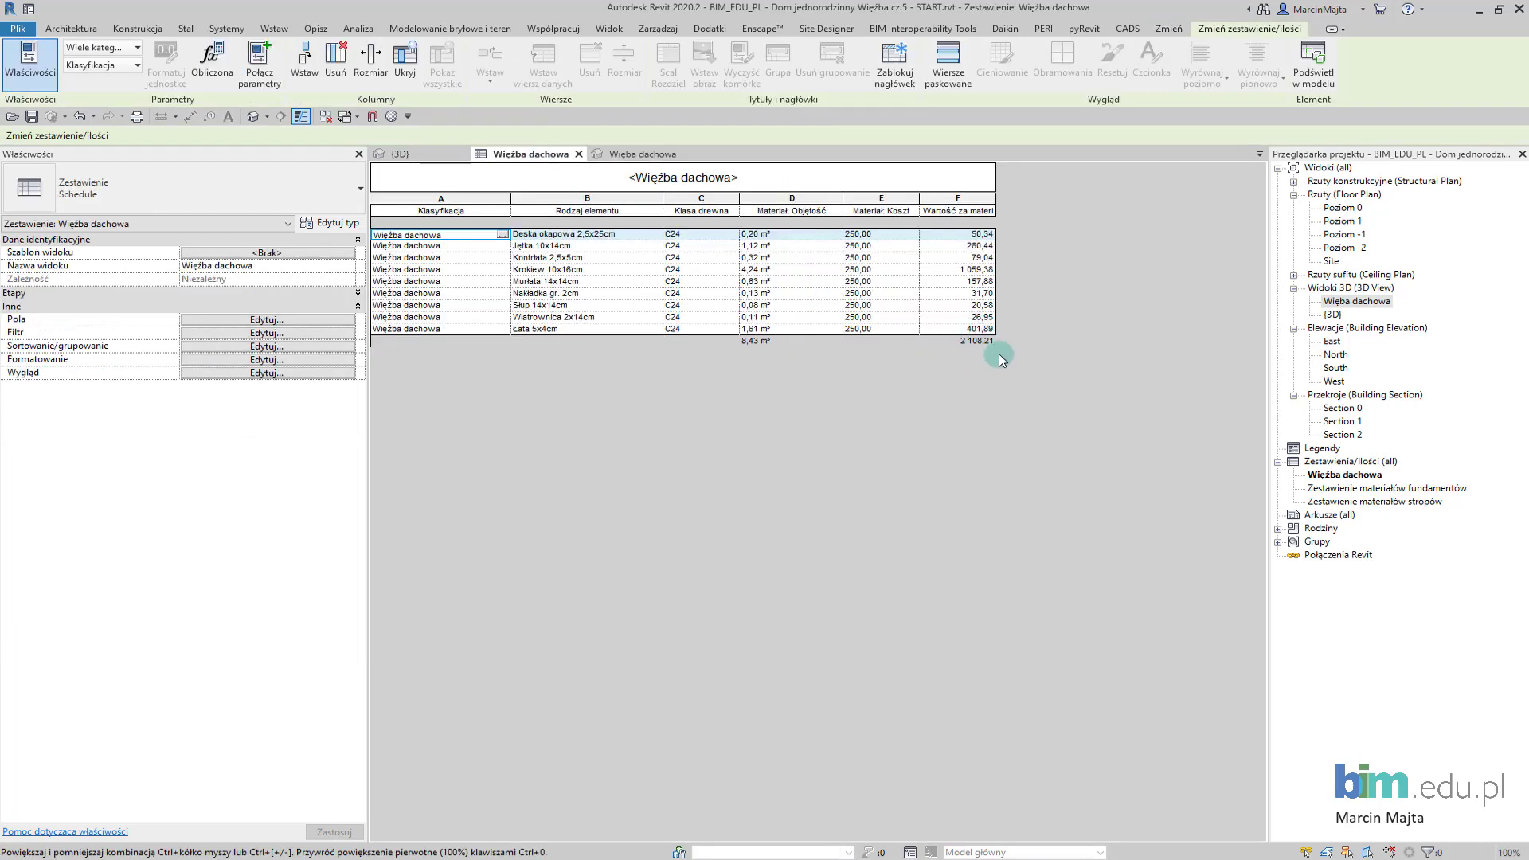
- Zoom out, pan and orbit so the whole roof frame shows obliquely
{"action": "left_click", "coordinate": [646, 155]}
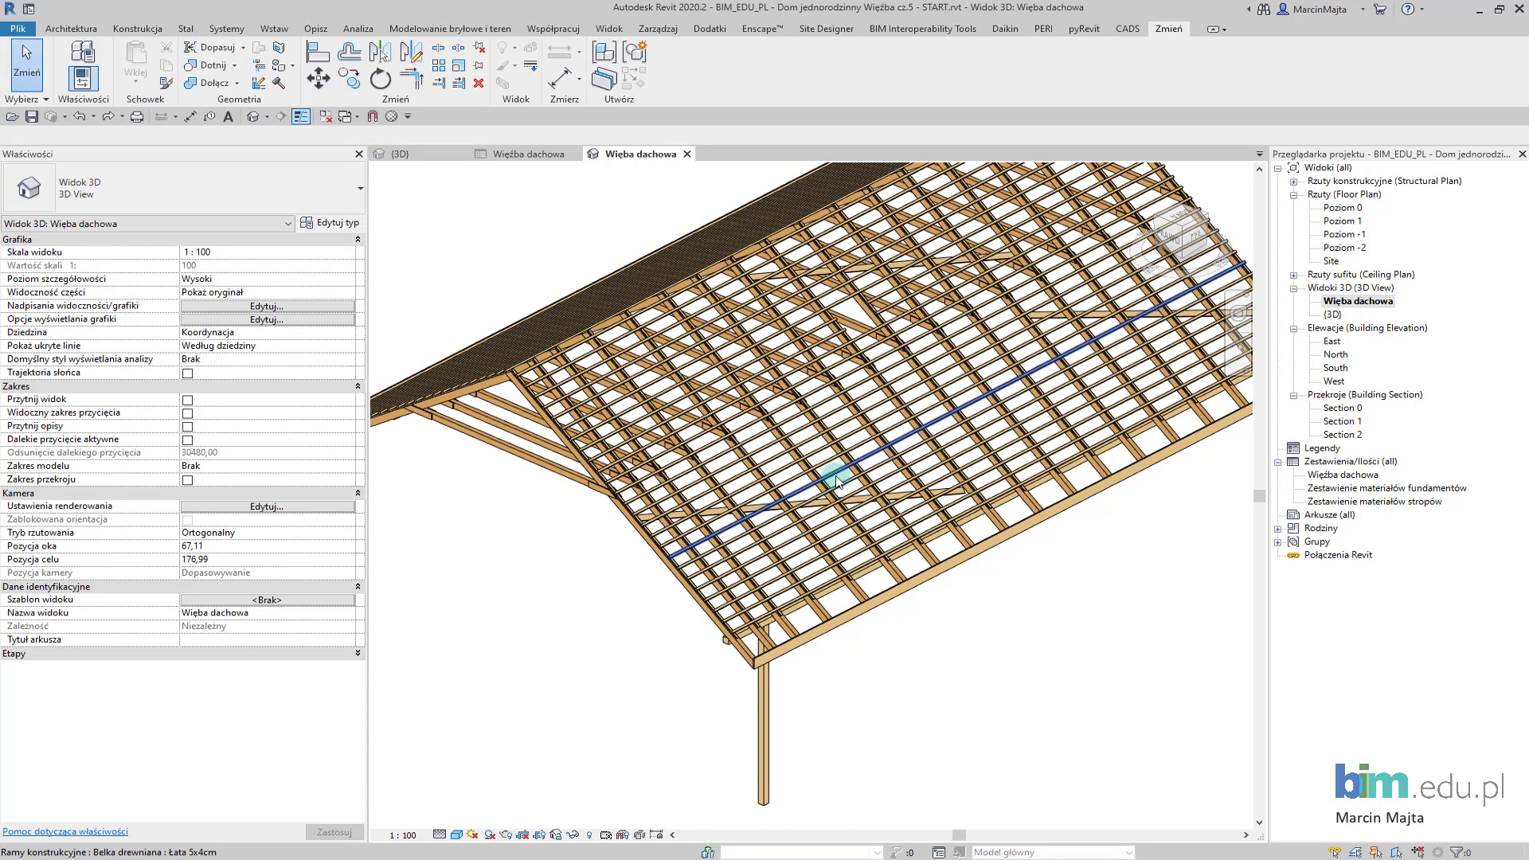
{"action": "scroll", "coordinate": [836, 476], "scroll_direction": "down", "scroll_amount": 2}
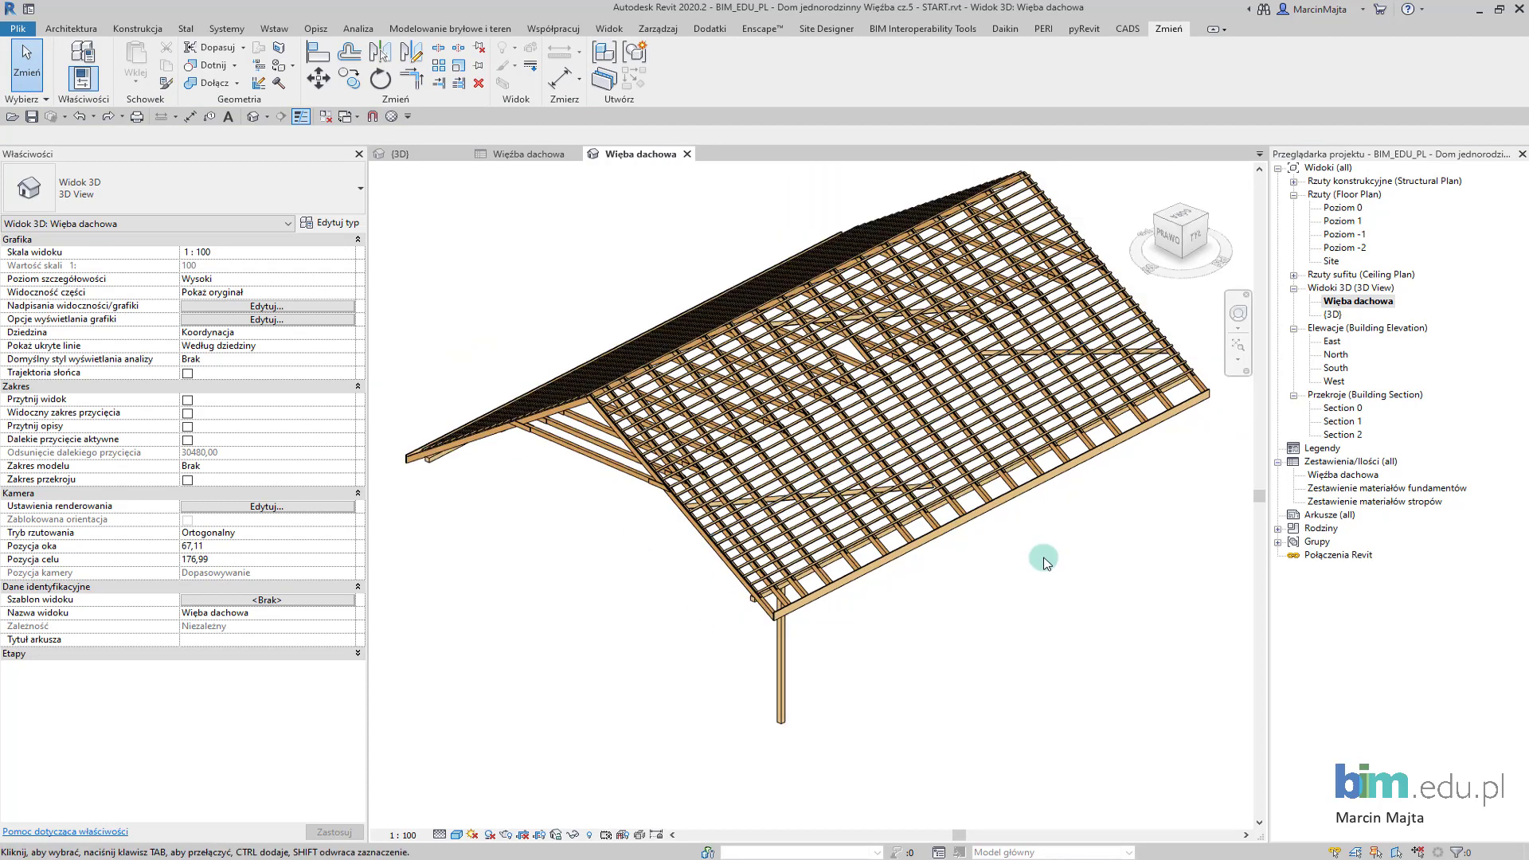
{"action": "mouse_move", "coordinate": [1045, 563]}
{"action": "middle_mouse_down"}
{"action": "mouse_move", "coordinate": [963, 643]}
{"action": "mouse_move", "coordinate": [1033, 511]}
{"action": "mouse_move", "coordinate": [828, 563]}
{"action": "middle_mouse_up"}
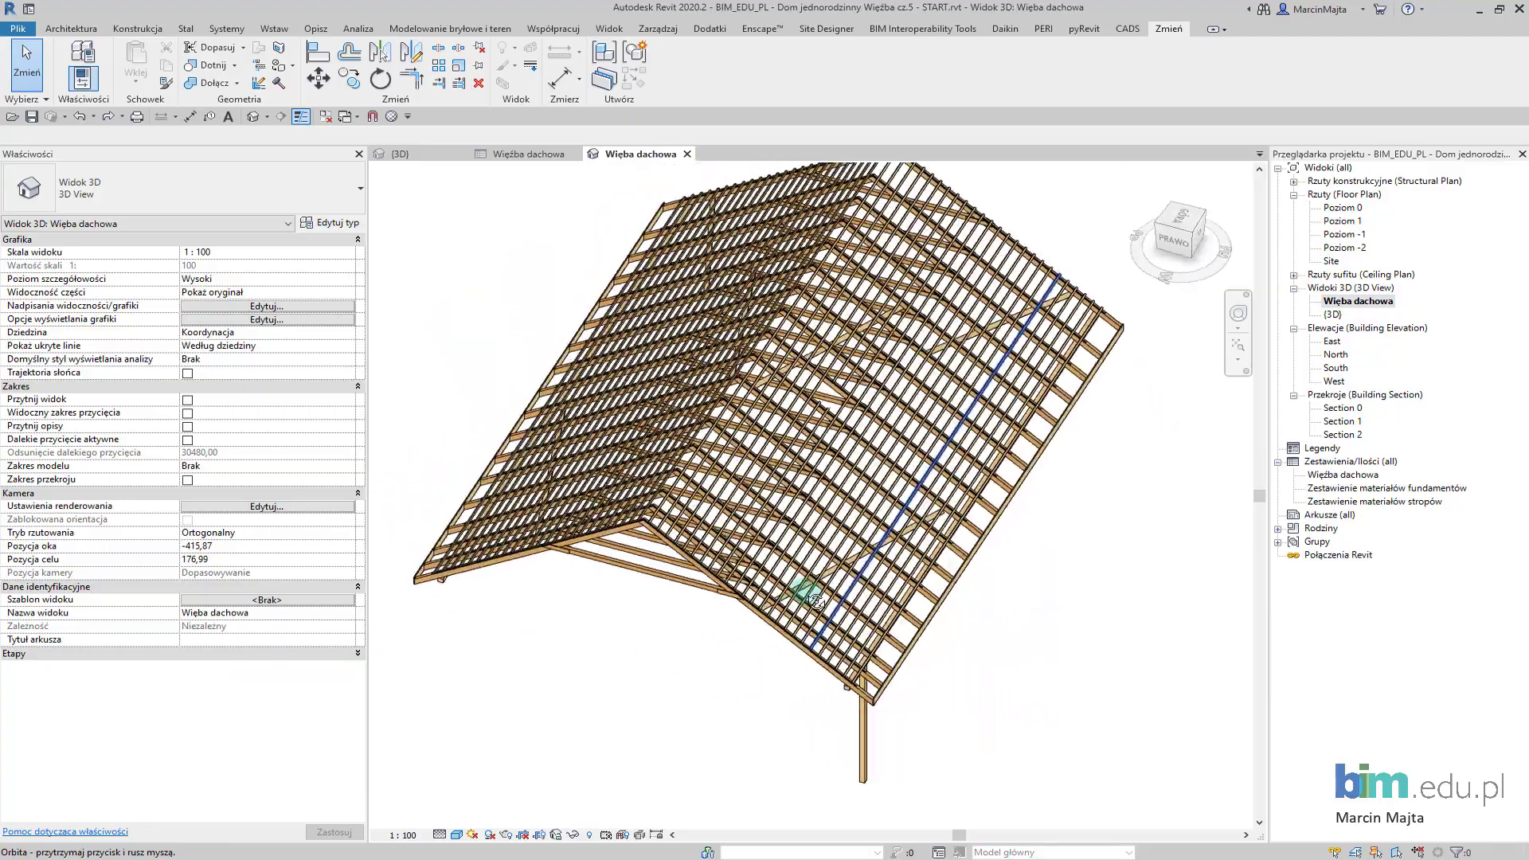
{"action": "middle_click_drag", "start_coordinate": [829, 562], "coordinate": [838, 609], "text": "shift"}
{"action": "scroll", "coordinate": [838, 609], "scroll_direction": "down", "scroll_amount": 2}
{"action": "middle_click_drag", "start_coordinate": [1017, 605], "coordinate": [915, 624], "text": "shift"}
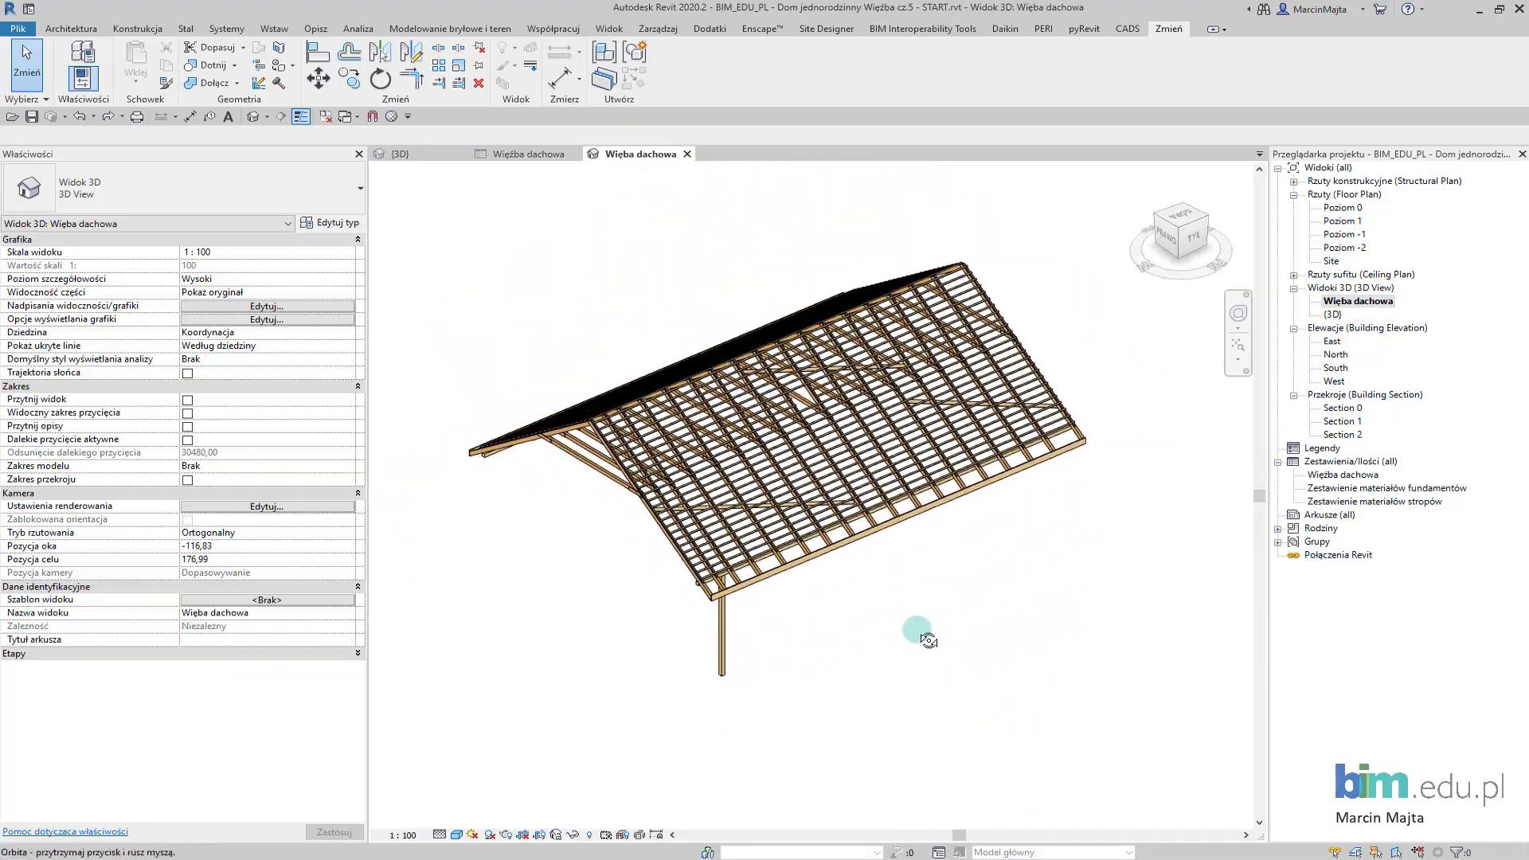
- Create sheet A101 with a title block and drag the Więba dachowa 3D view onto it
{"action": "right_click", "coordinate": [1318, 516]}
{"action": "left_click", "coordinate": [1354, 526]}
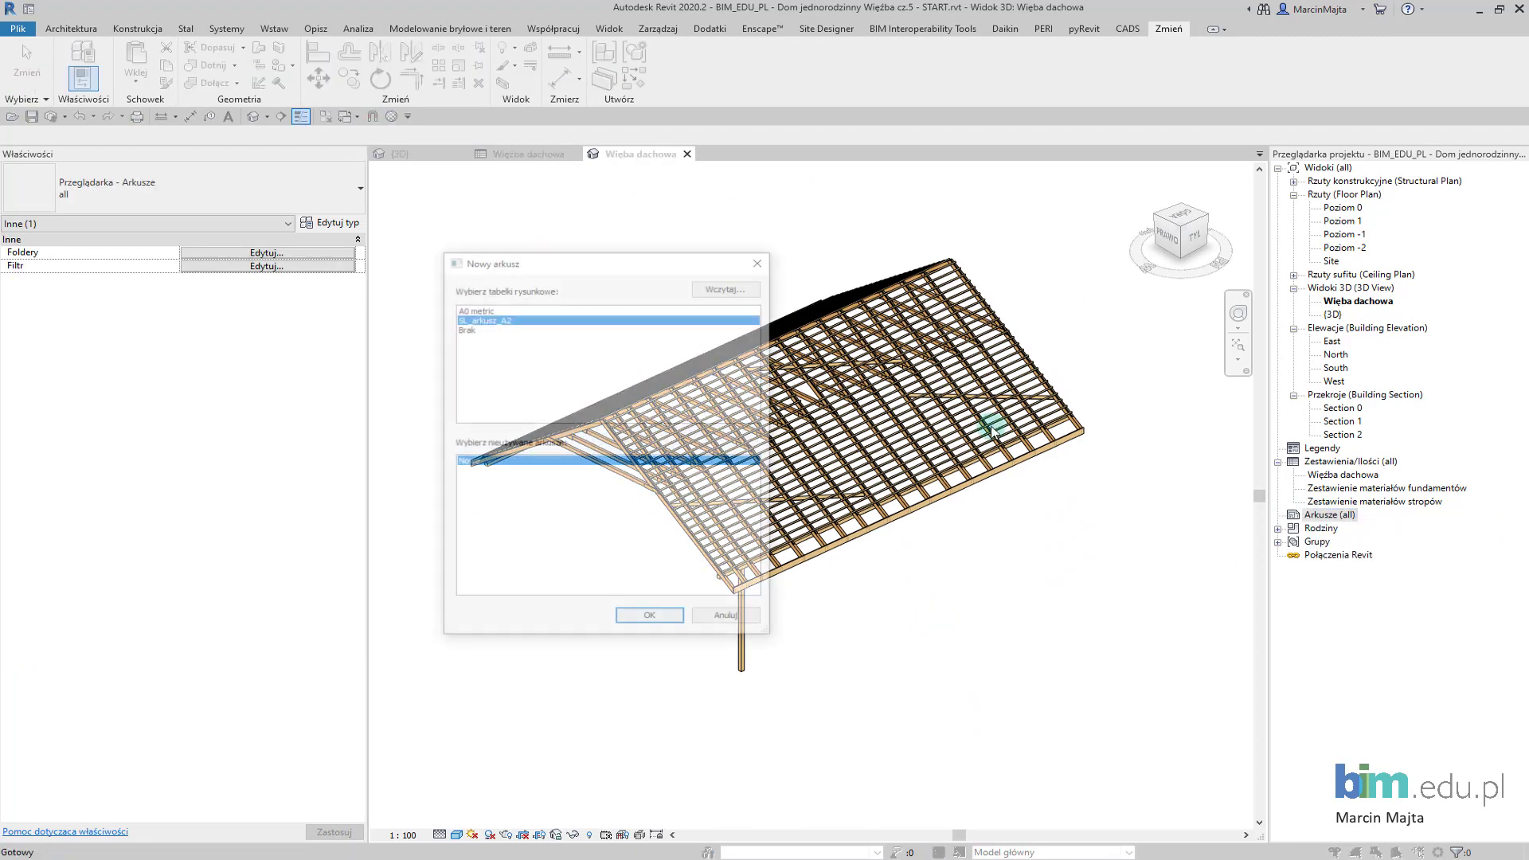
{"action": "left_click", "coordinate": [671, 619]}
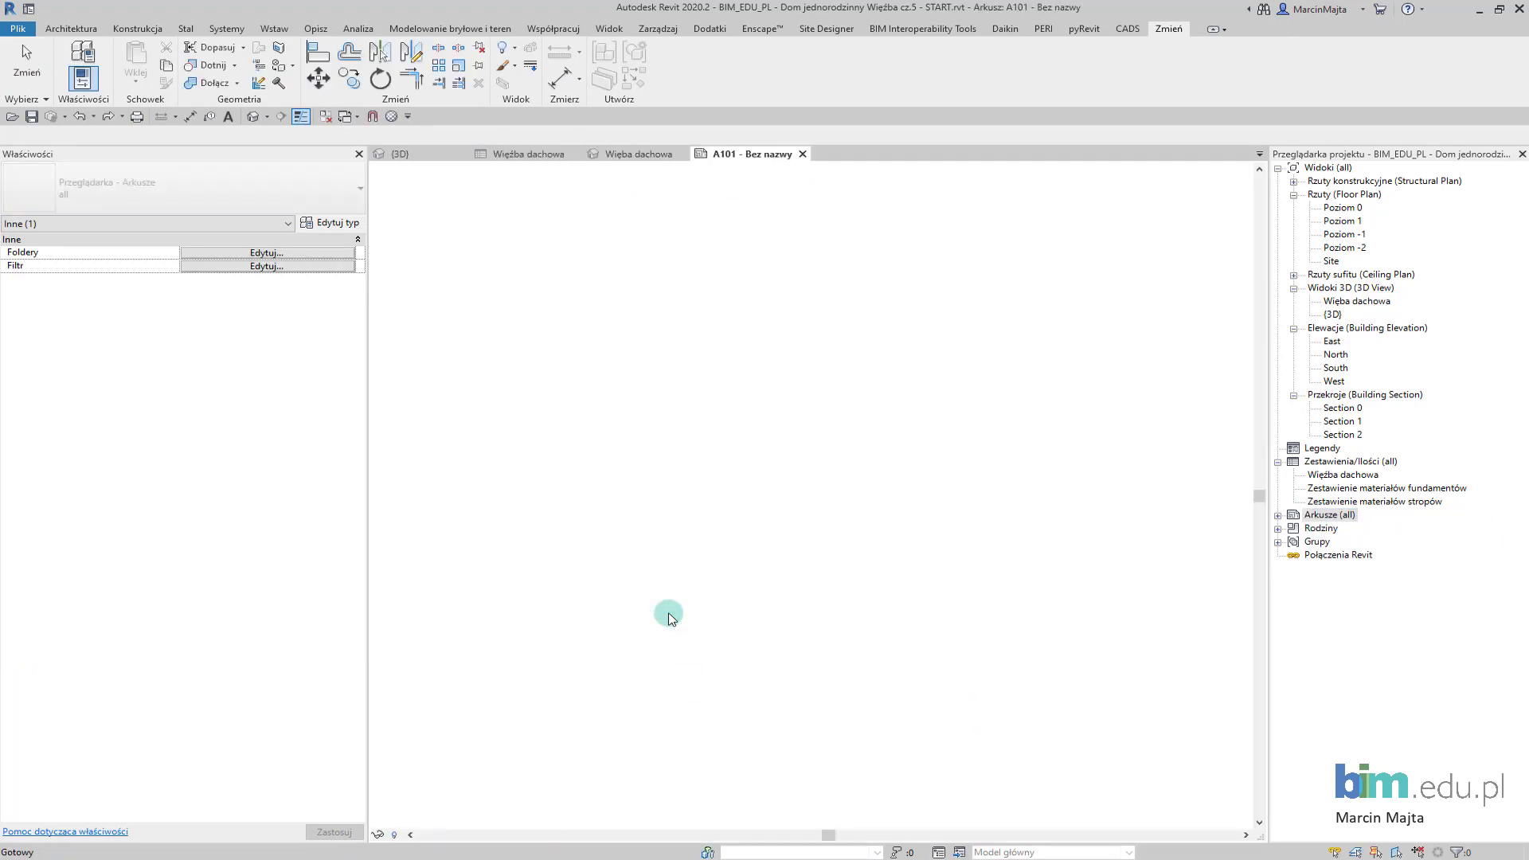
{"action": "left_click", "coordinate": [1341, 303]}
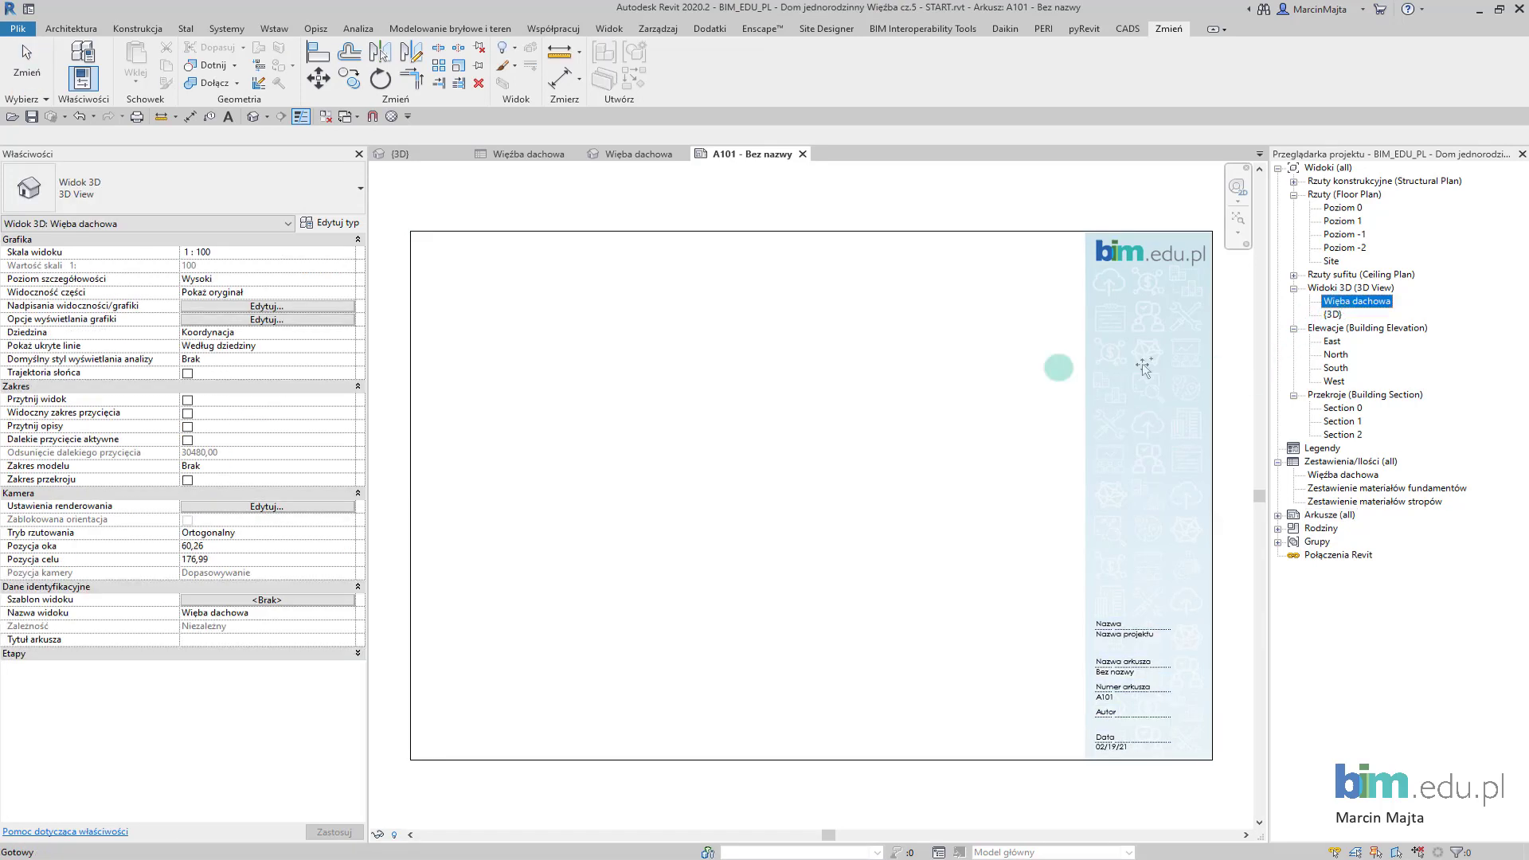
{"action": "left_click_drag", "start_coordinate": [1143, 368], "coordinate": [670, 426]}
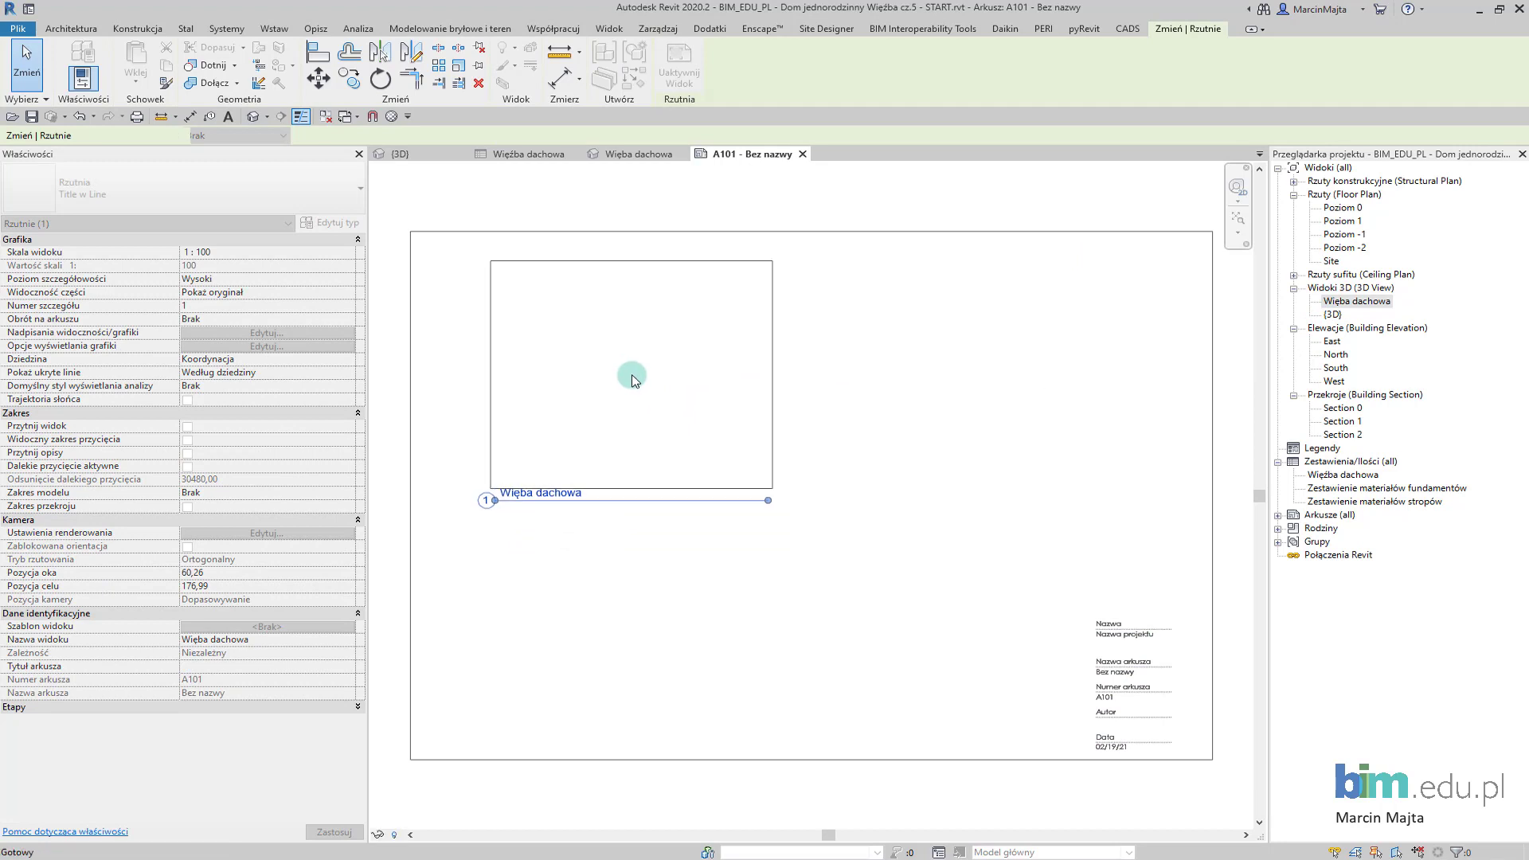
- Set the roof viewport's scale to 1:50 and move it to the sheet's upper left
{"action": "left_click", "coordinate": [351, 255]}
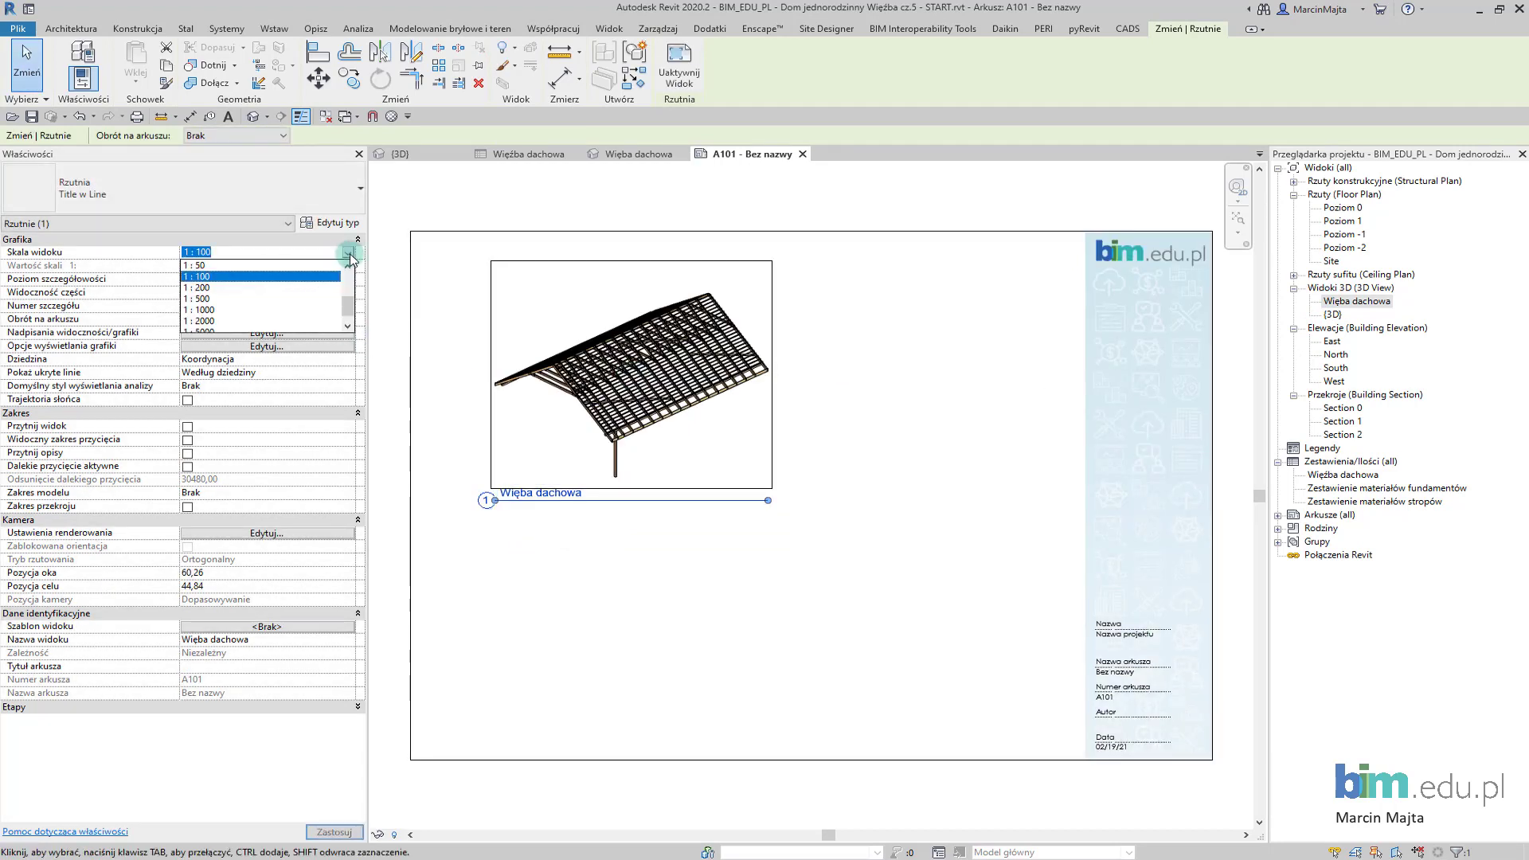
{"action": "left_click", "coordinate": [243, 289]}
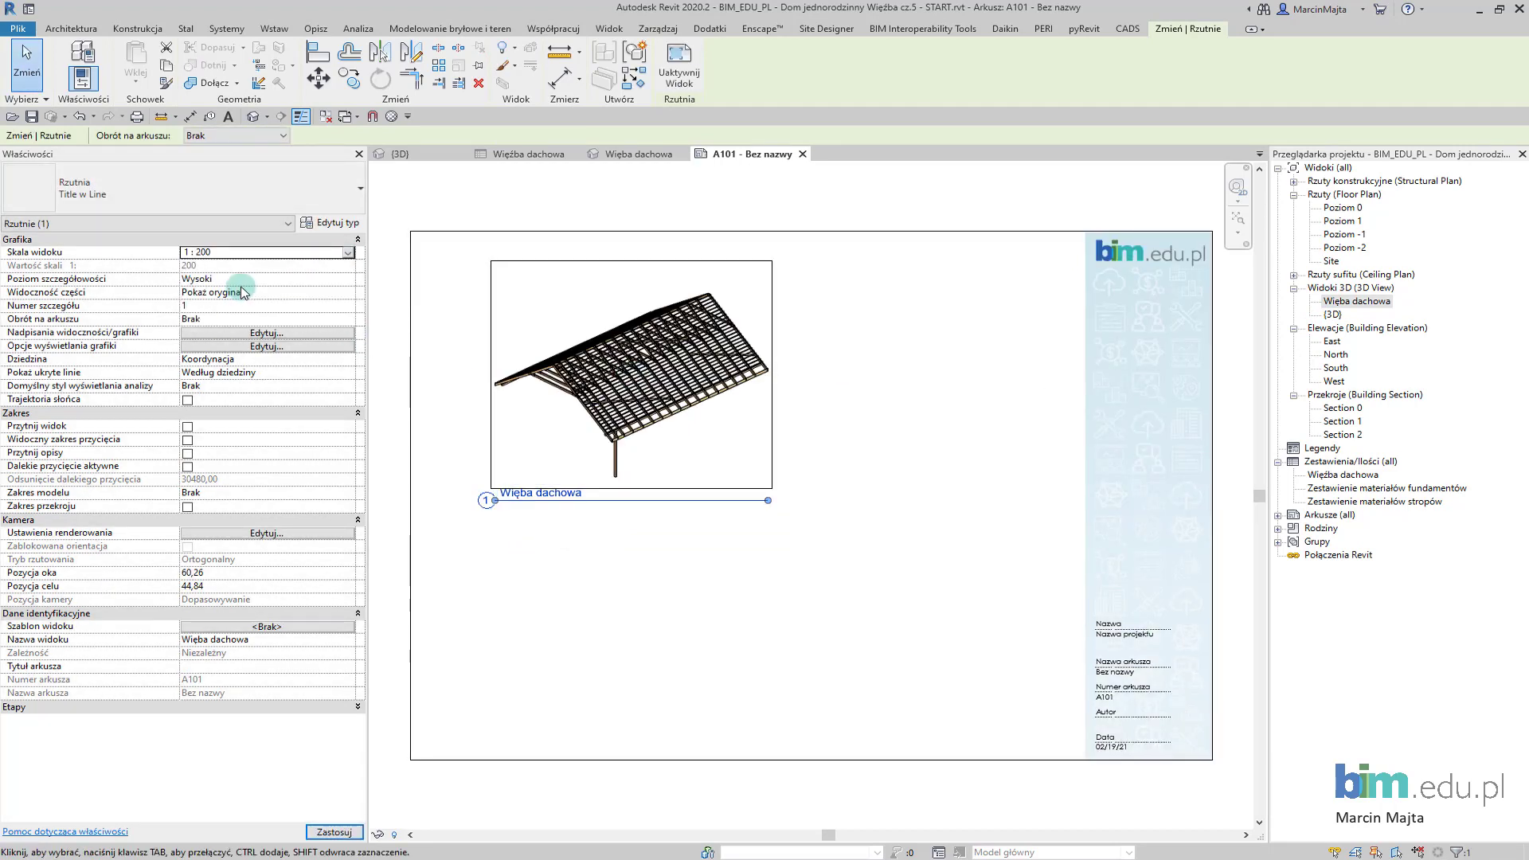
{"action": "left_click", "coordinate": [347, 253]}
{"action": "left_click", "coordinate": [315, 275]}
{"action": "left_click", "coordinate": [349, 255]}
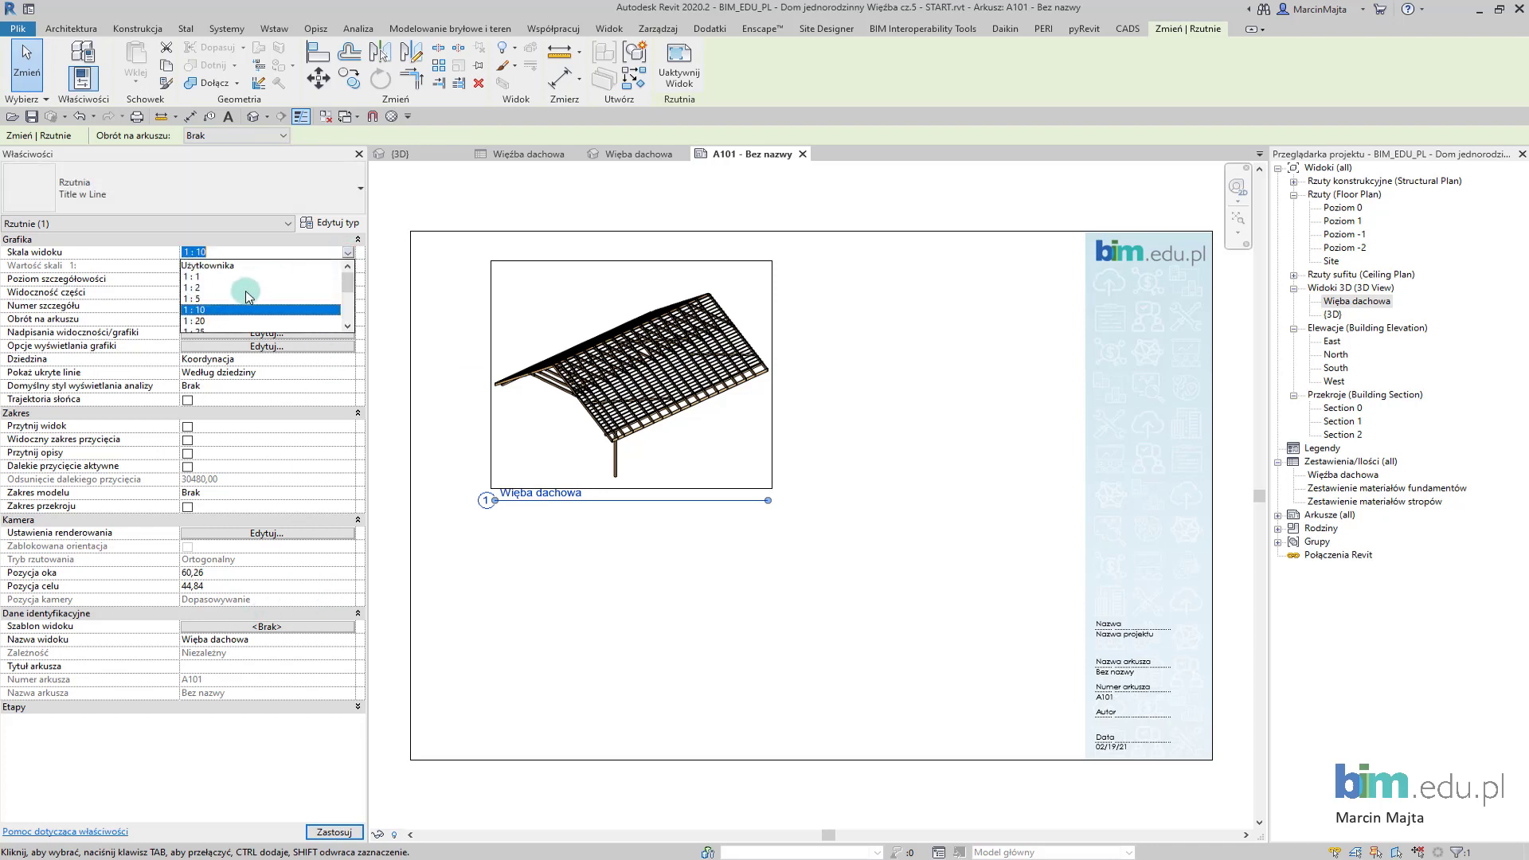
{"action": "left_click", "coordinate": [227, 310]}
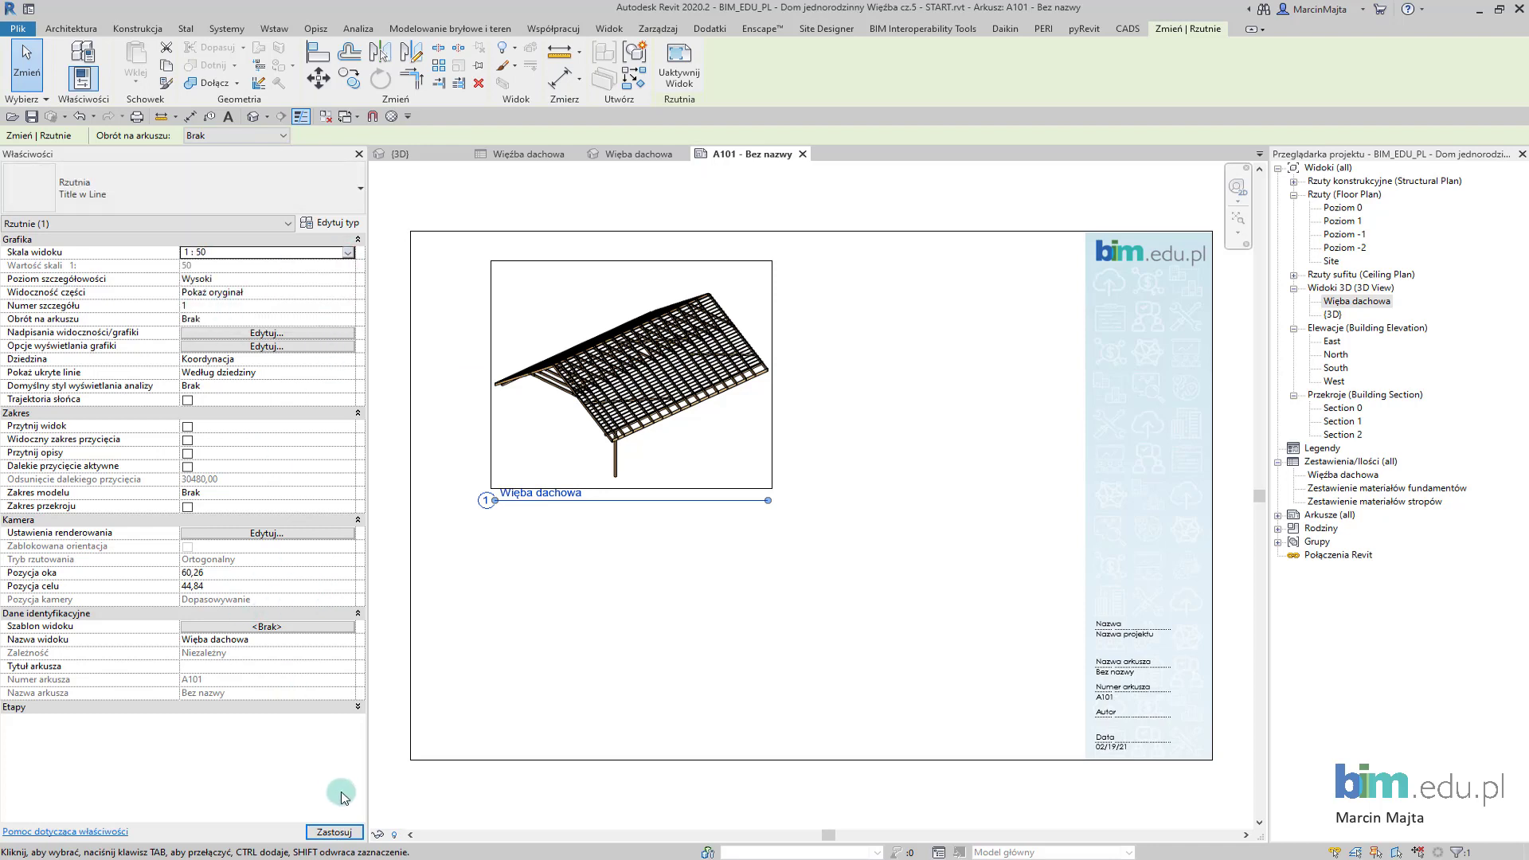
{"action": "left_click", "coordinate": [350, 833]}
{"action": "scroll", "coordinate": [716, 422], "scroll_direction": "down", "scroll_amount": 2}
{"action": "mouse_move", "coordinate": [699, 470]}
{"action": "left_mouse_down"}
{"action": "mouse_move", "coordinate": [715, 419]}
{"action": "mouse_move", "coordinate": [704, 474]}
{"action": "mouse_move", "coordinate": [693, 414]}
{"action": "left_mouse_up"}
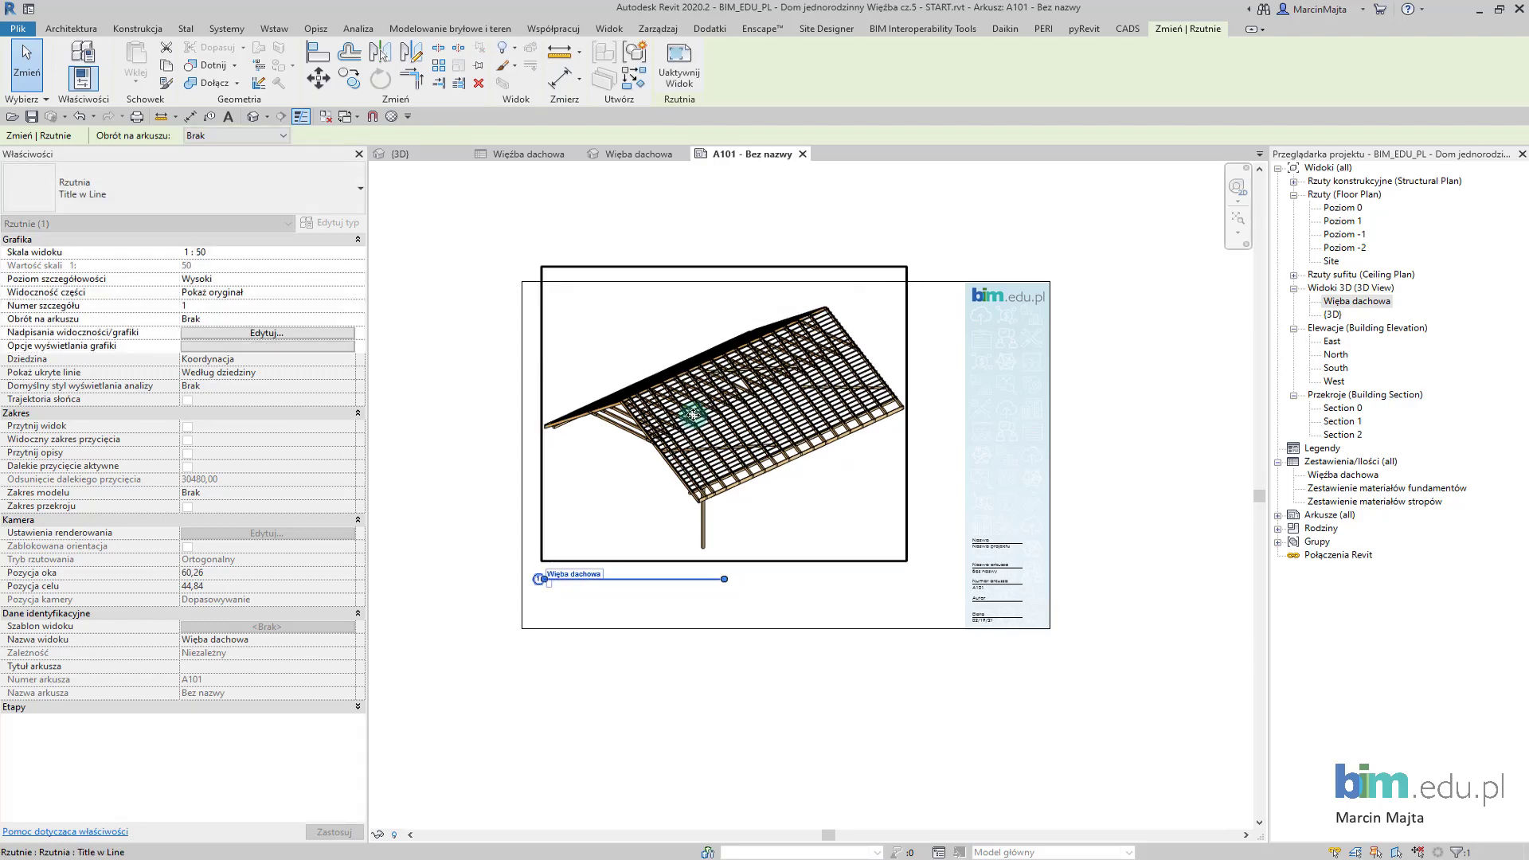
{"action": "left_click", "coordinate": [481, 430]}
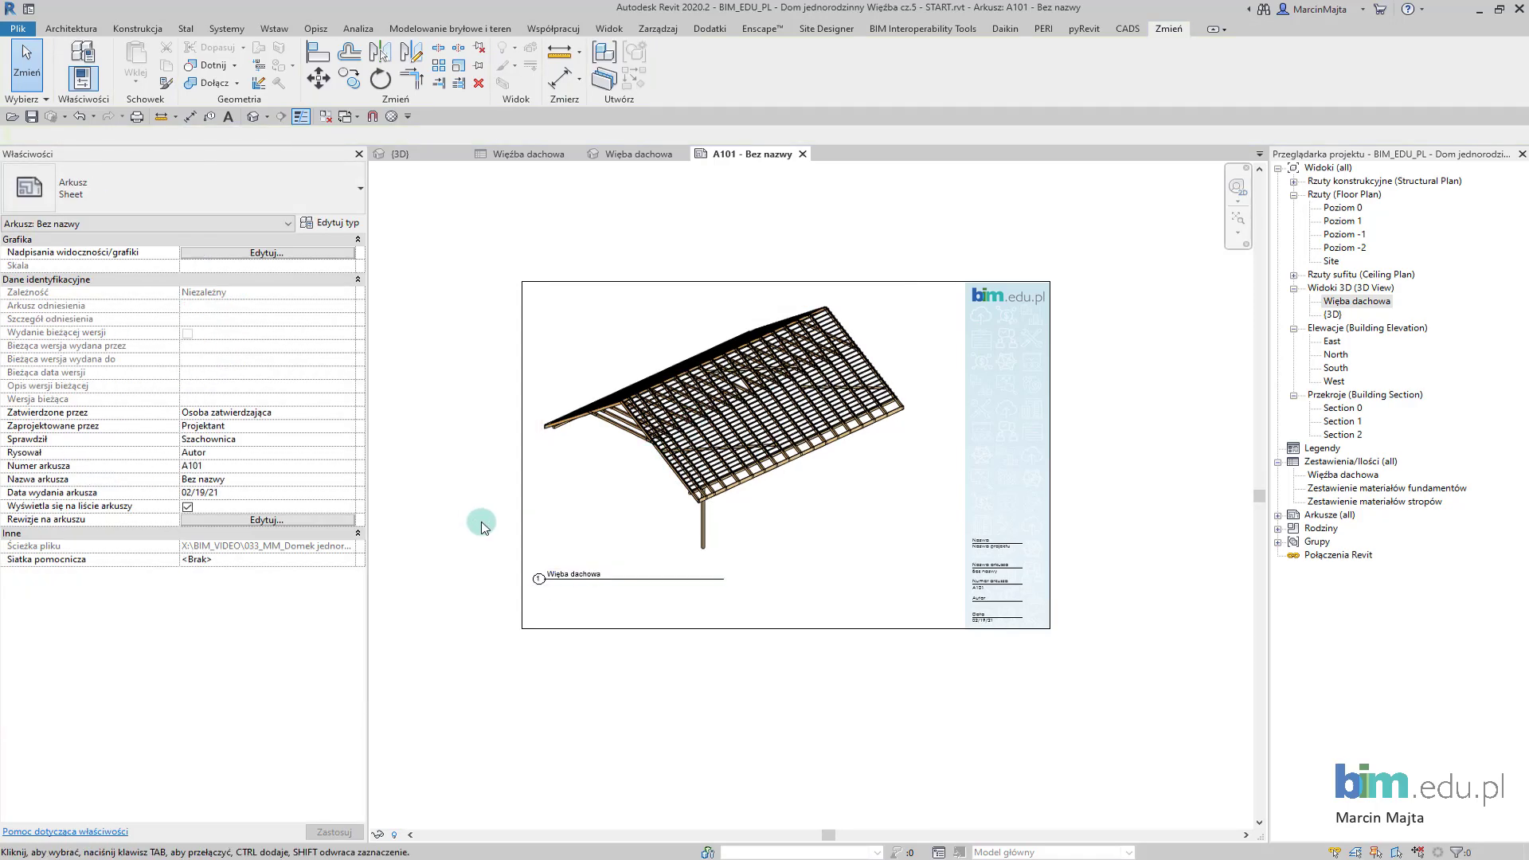
{"action": "left_click", "coordinate": [637, 481]}
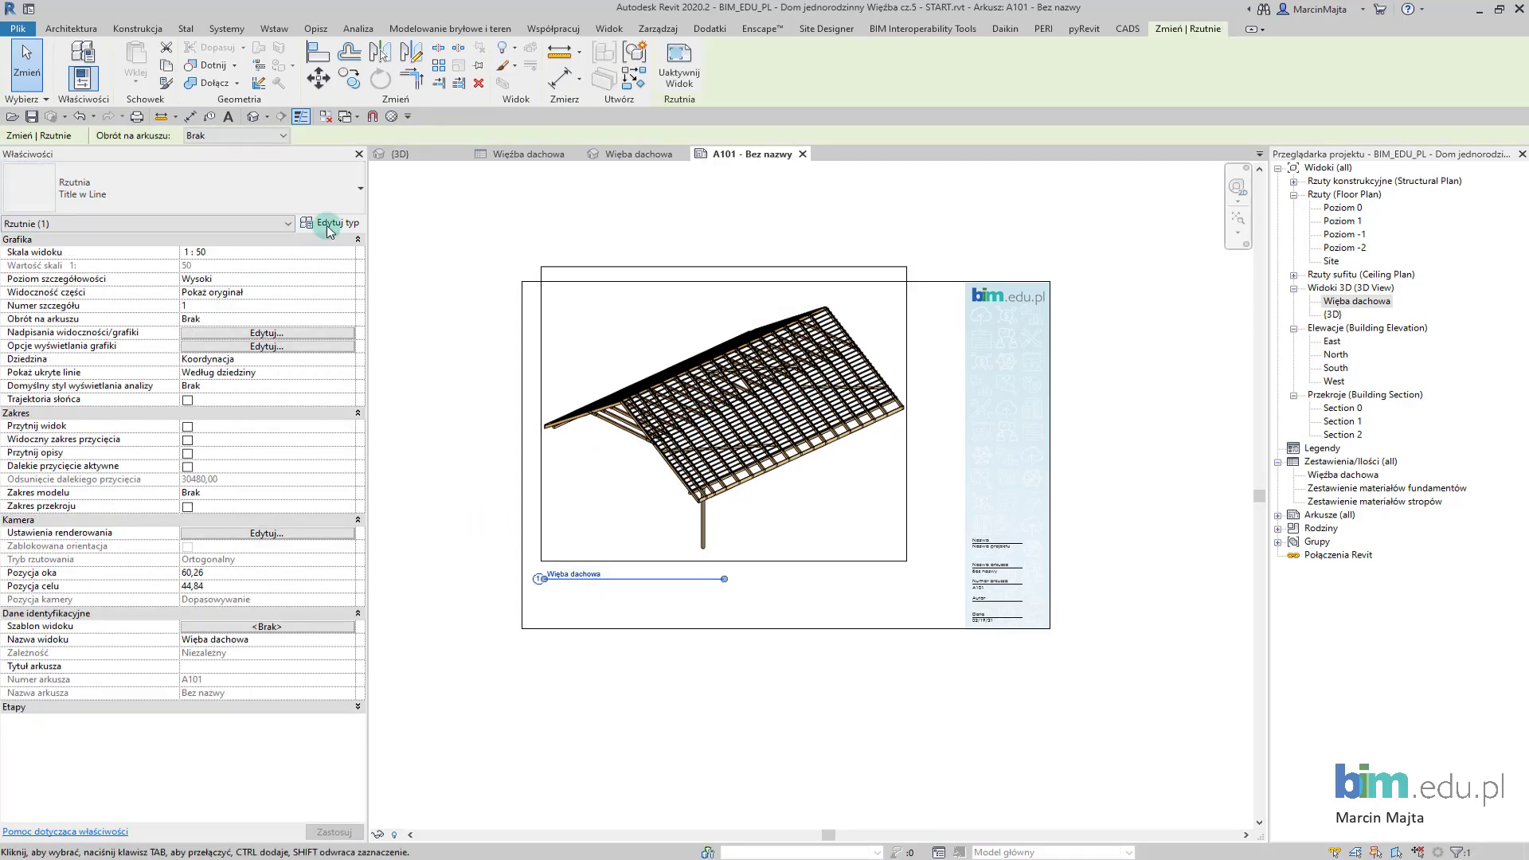
- Uncheck Pokaż linię wydłużenia in the viewport title type to remove the extension line
{"action": "left_click", "coordinate": [330, 229]}
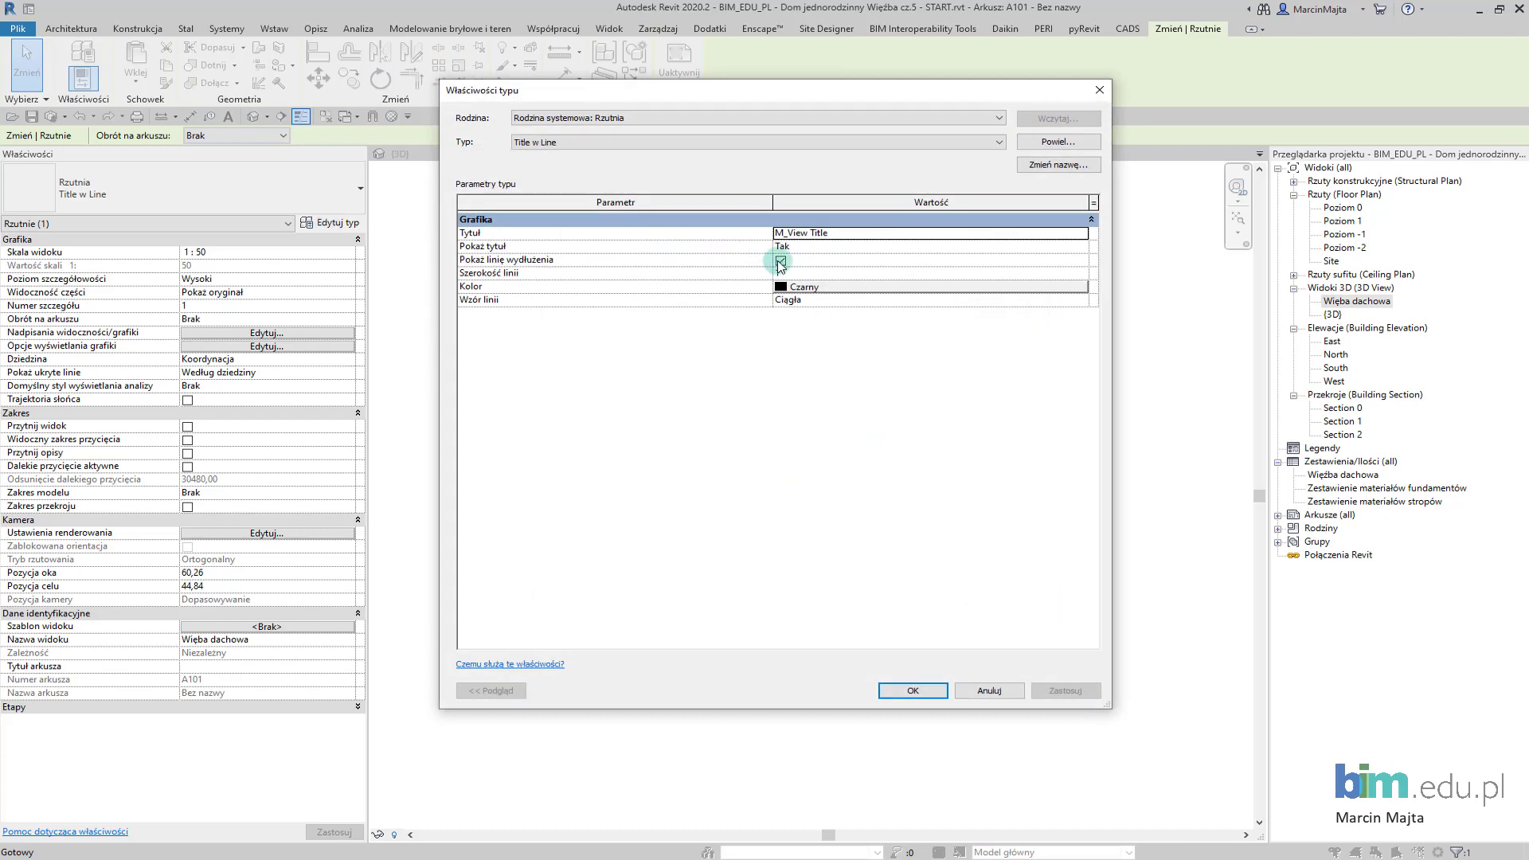
{"action": "left_click", "coordinate": [780, 263]}
{"action": "left_click", "coordinate": [1060, 690]}
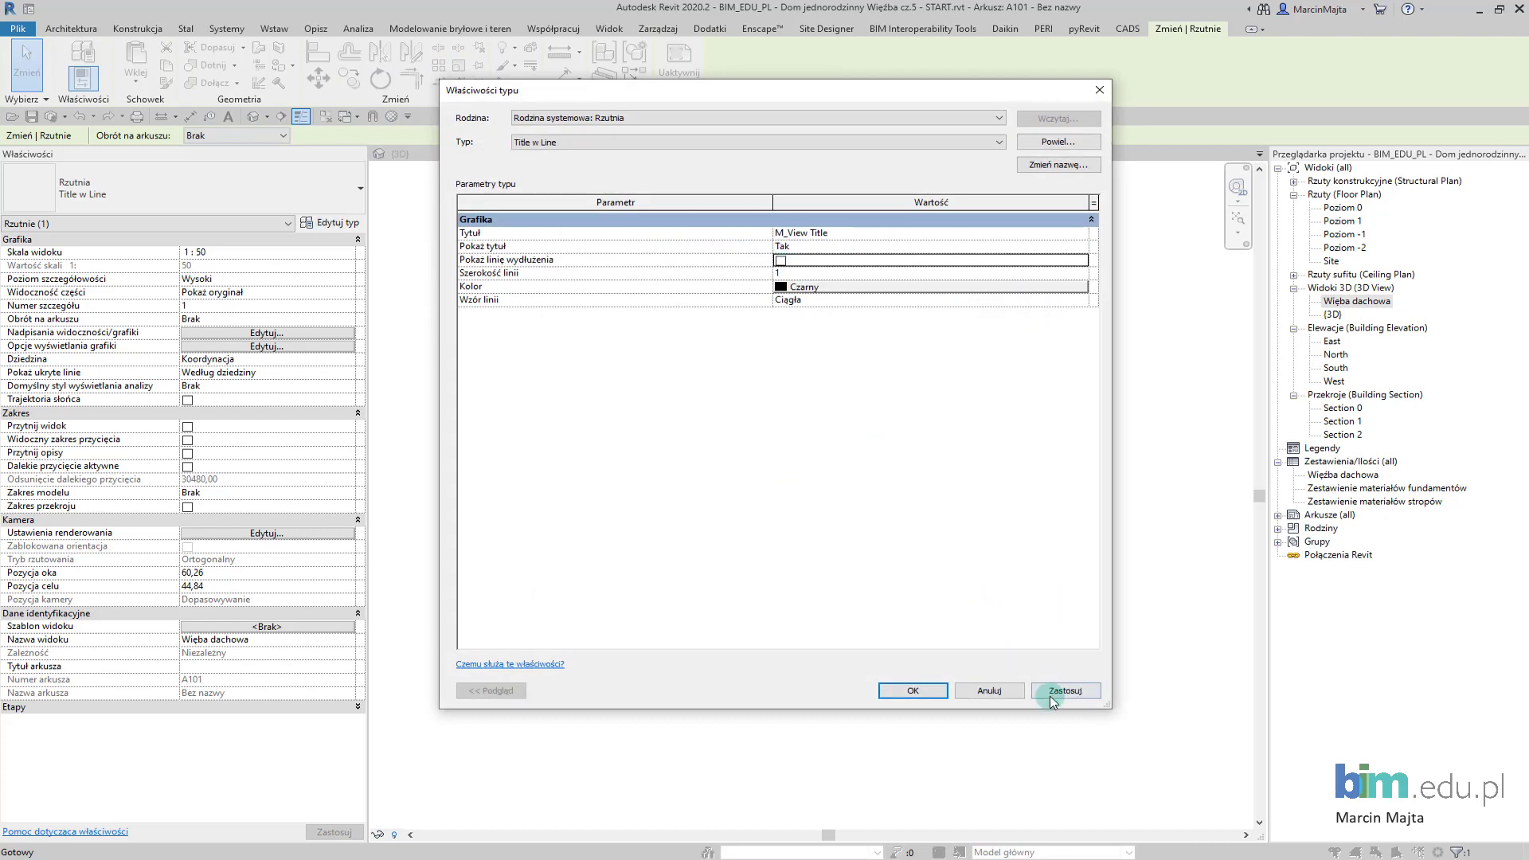
{"action": "left_click", "coordinate": [928, 687]}
{"action": "left_click", "coordinate": [828, 655]}
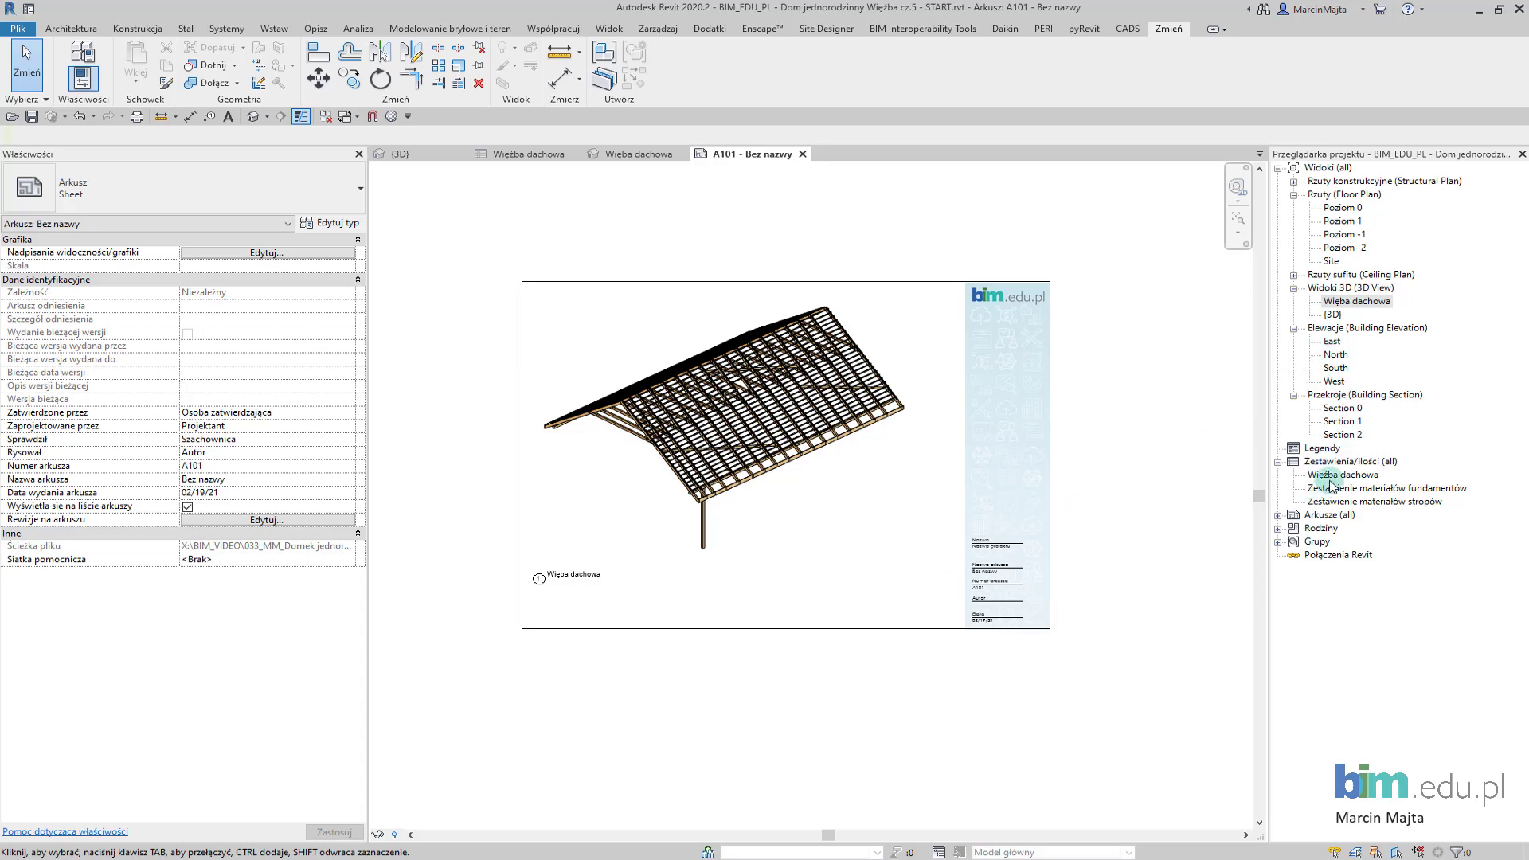
- Place the Więźba dachowa schedule on sheet A101 below the roof viewport's right side
{"action": "left_click_drag", "start_coordinate": [1338, 475], "coordinate": [796, 557]}
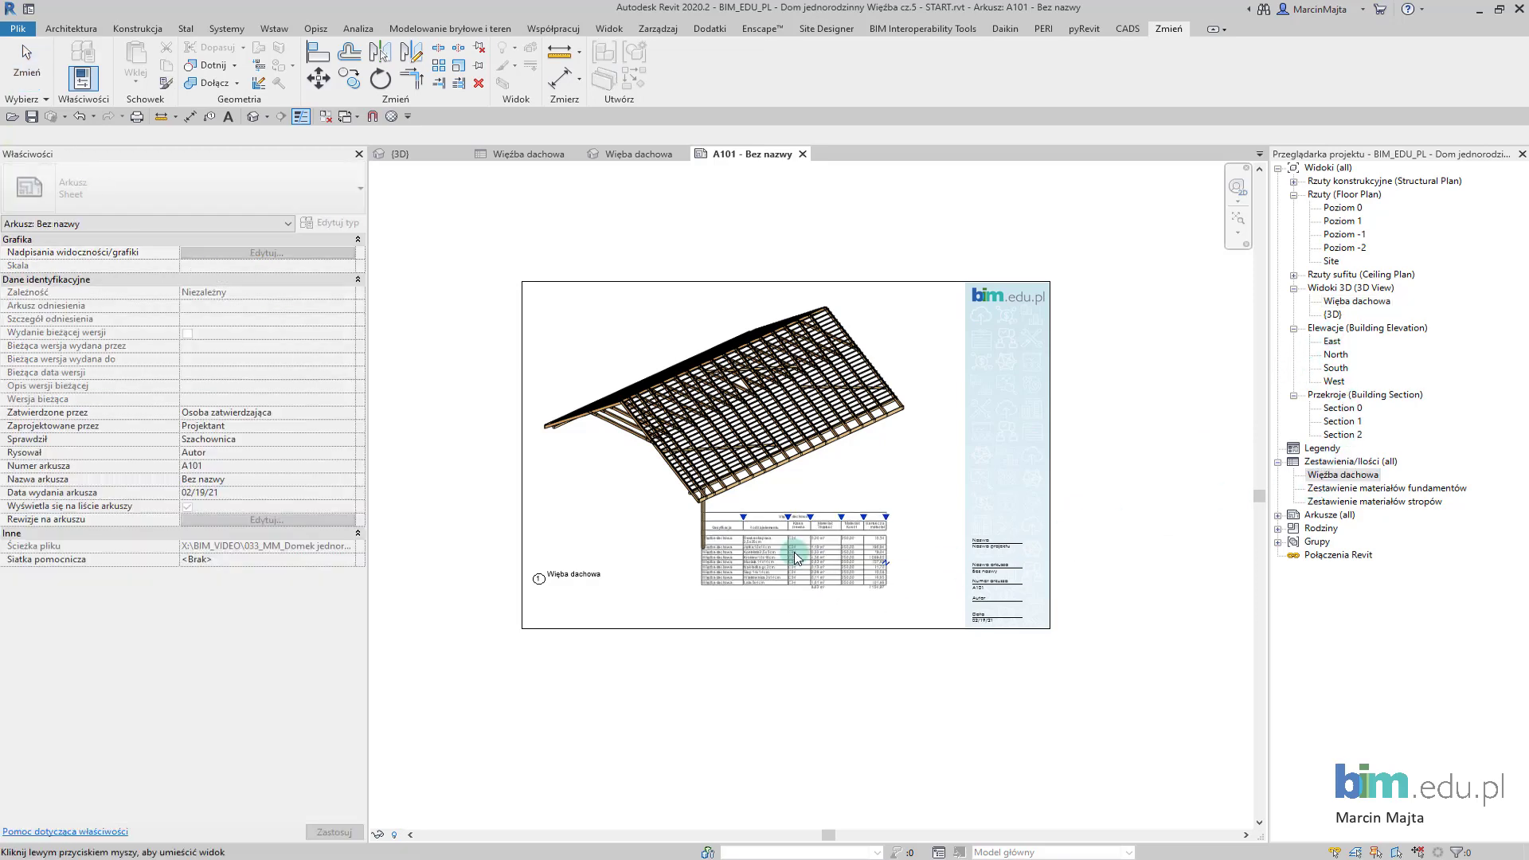
{"action": "left_click", "coordinate": [834, 557]}
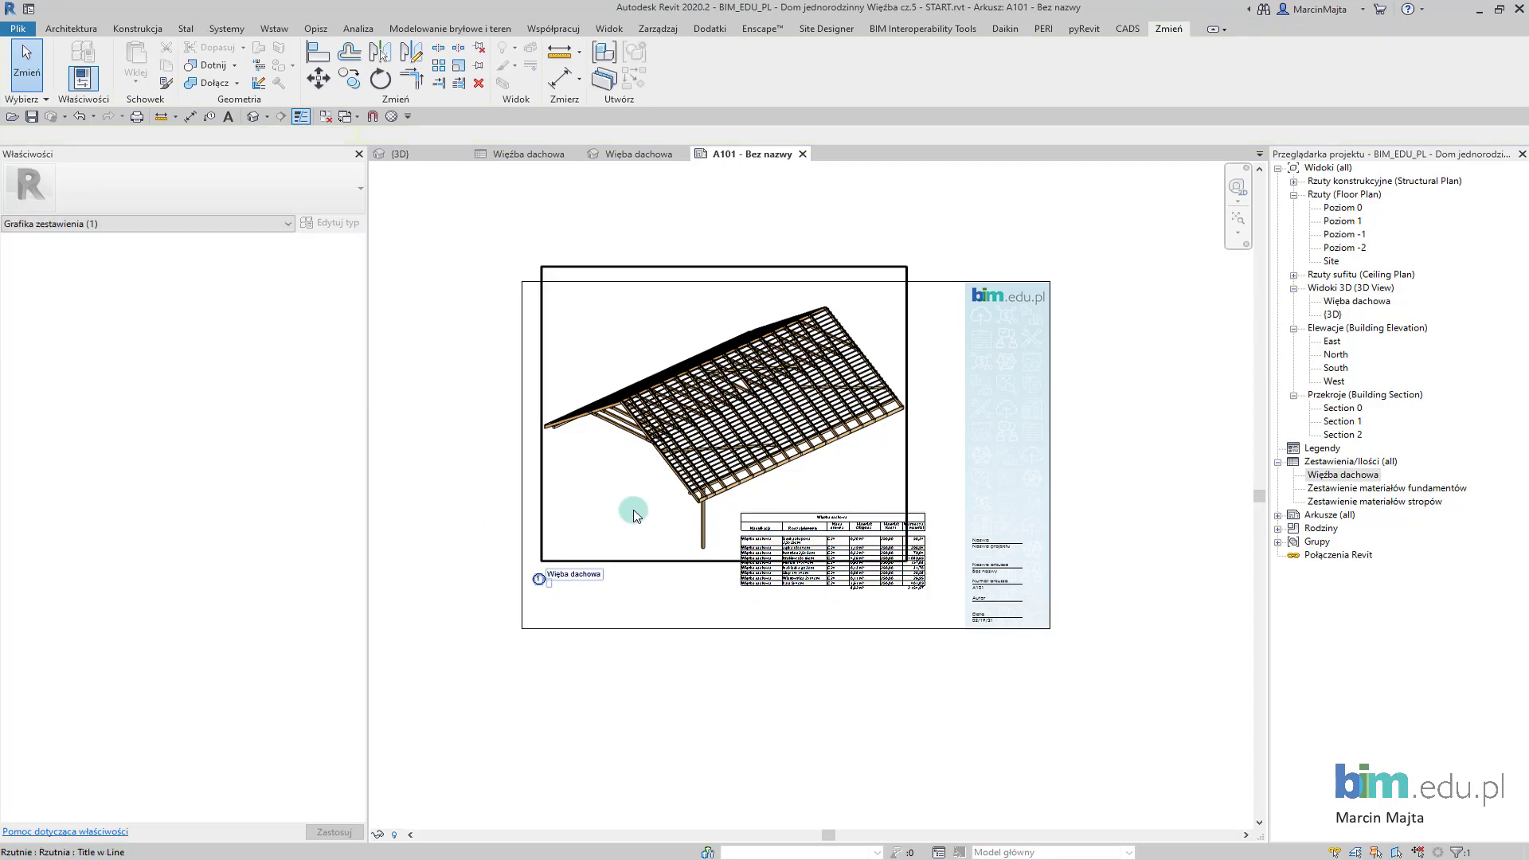
{"action": "left_click", "coordinate": [634, 515]}
{"action": "scroll", "coordinate": [715, 524], "scroll_direction": "up", "scroll_amount": 2}
{"action": "scroll", "coordinate": [797, 517], "scroll_direction": "up", "scroll_amount": 2}
{"action": "scroll", "coordinate": [823, 536], "scroll_direction": "up", "scroll_amount": 2}
{"action": "scroll", "coordinate": [786, 520], "scroll_direction": "up", "scroll_amount": 2}
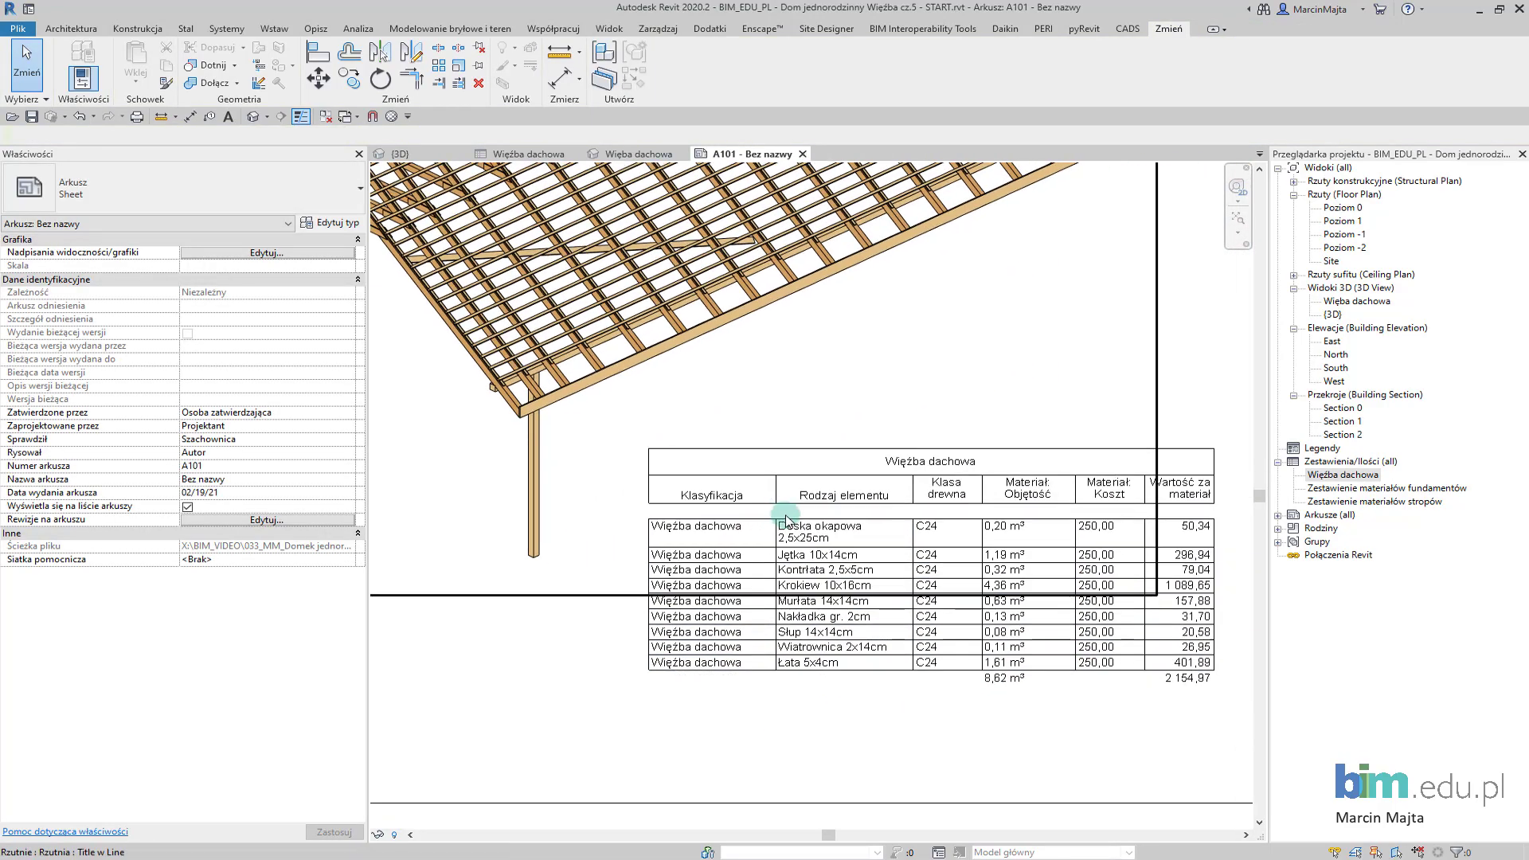
{"action": "scroll", "coordinate": [786, 520], "scroll_direction": "down", "scroll_amount": 2}
{"action": "scroll", "coordinate": [821, 533], "scroll_direction": "down", "scroll_amount": 2}
{"action": "scroll", "coordinate": [748, 527], "scroll_direction": "down", "scroll_amount": 2}
{"action": "scroll", "coordinate": [677, 509], "scroll_direction": "down", "scroll_amount": 2}
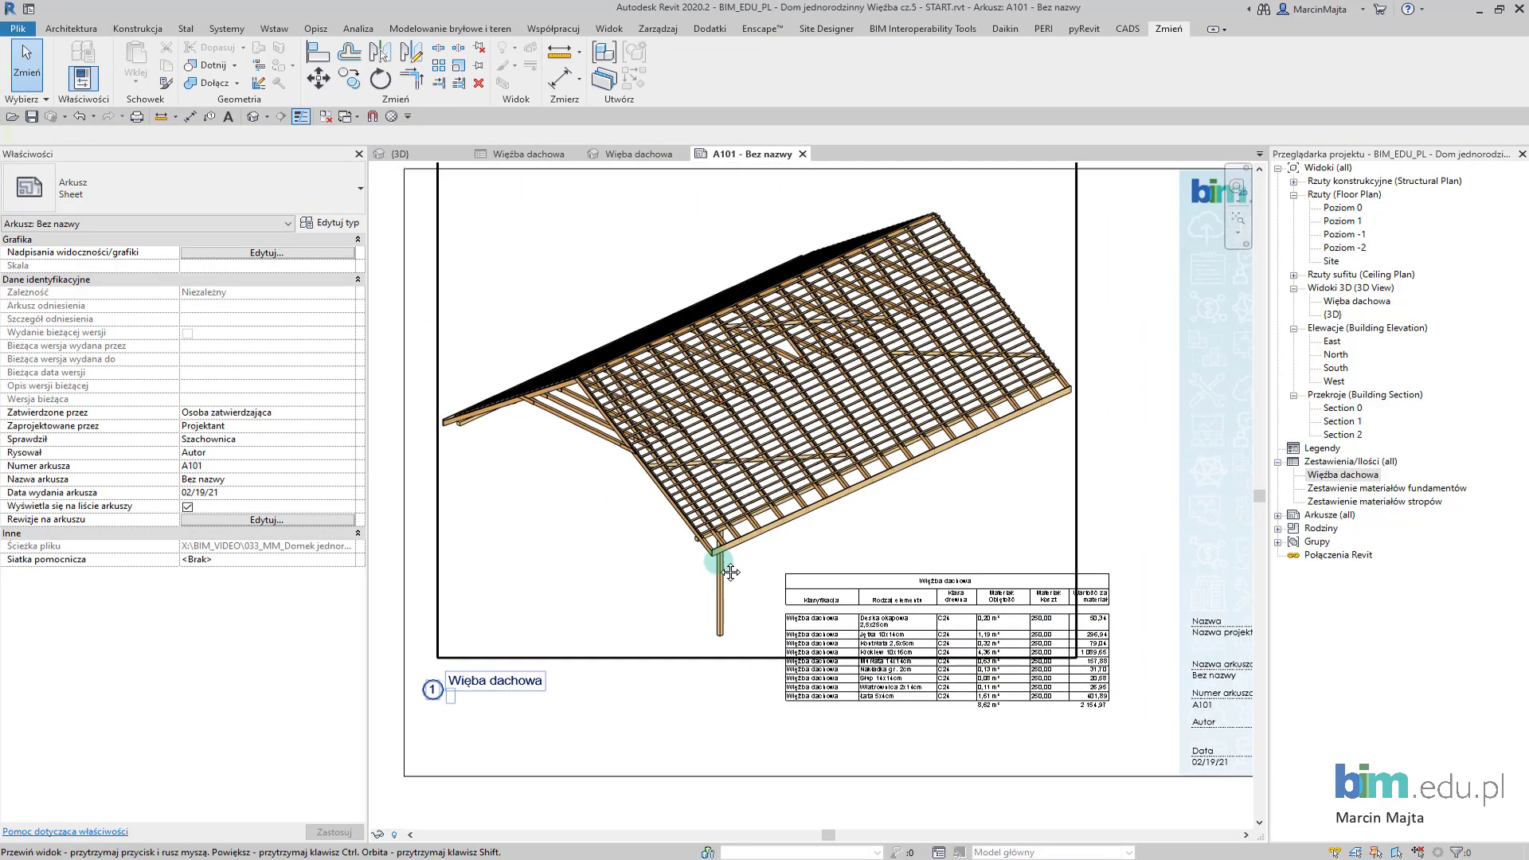
{"action": "scroll", "coordinate": [730, 572], "scroll_direction": "down", "scroll_amount": 1}
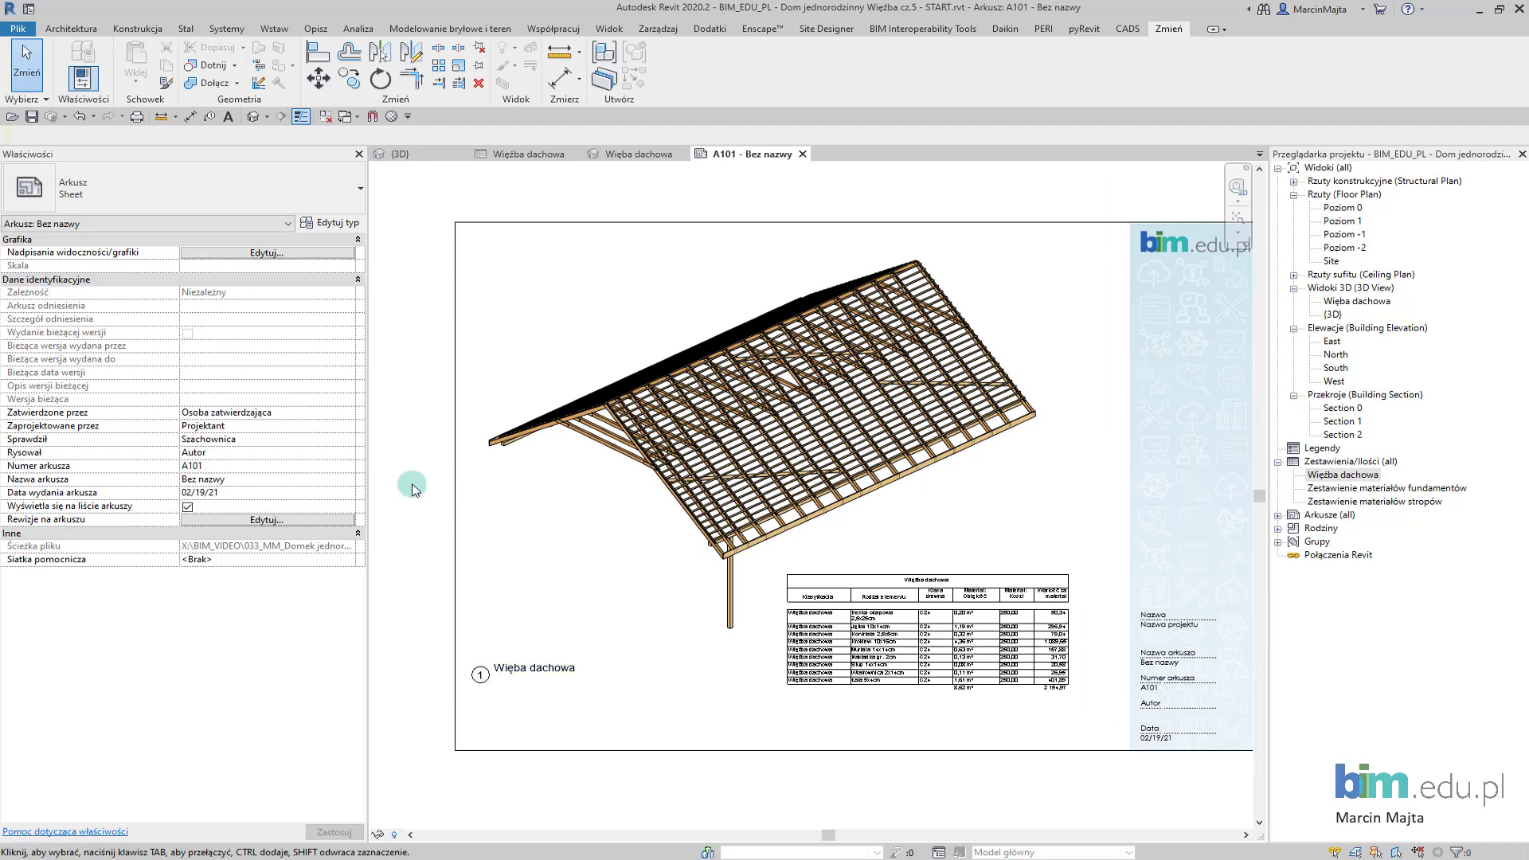
{"action": "scroll", "coordinate": [757, 669], "scroll_direction": "down", "scroll_amount": 1}
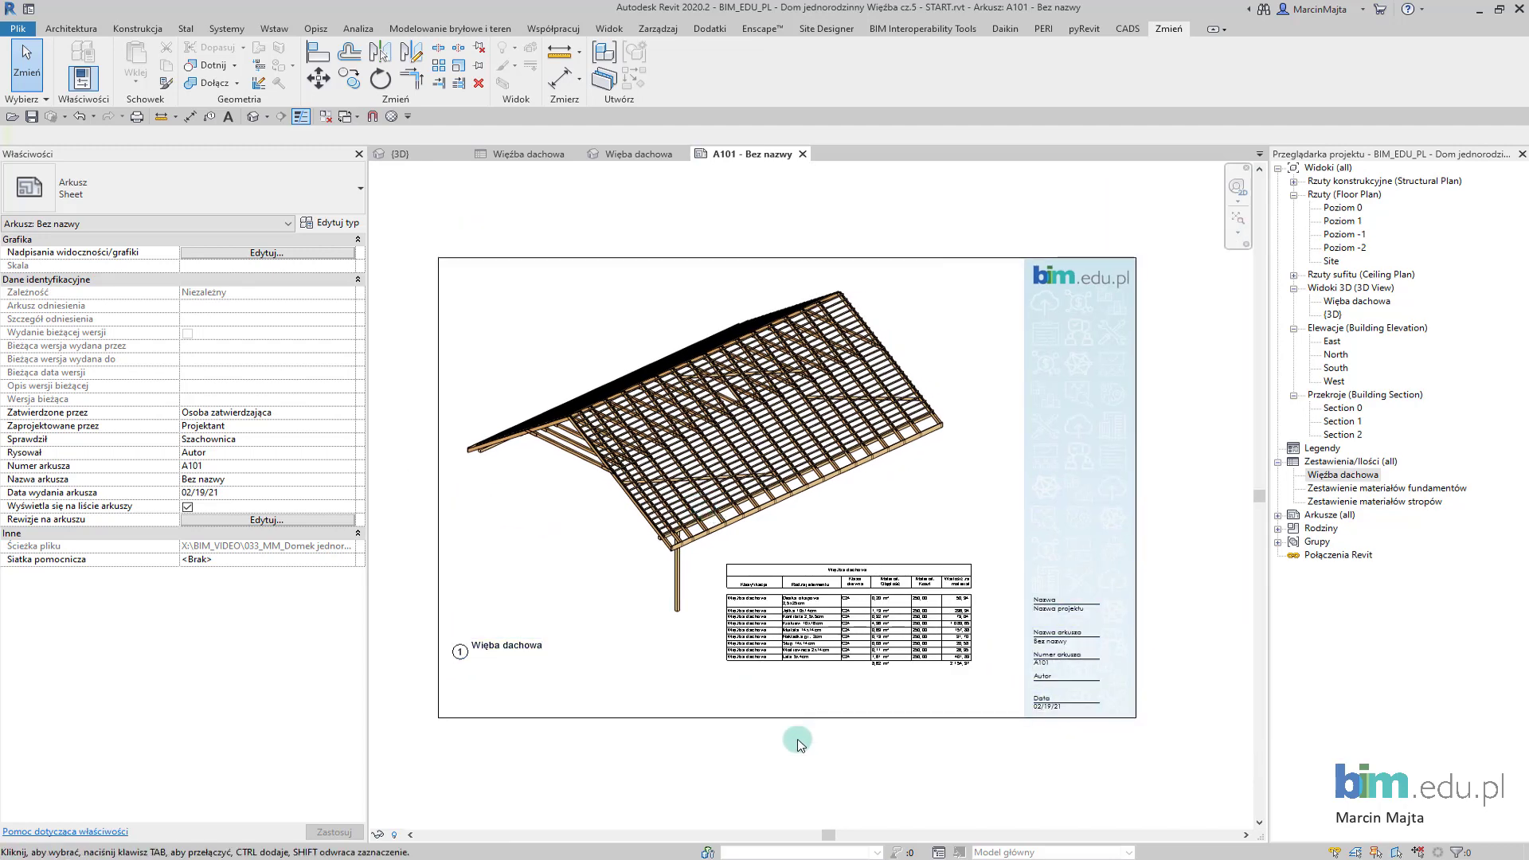